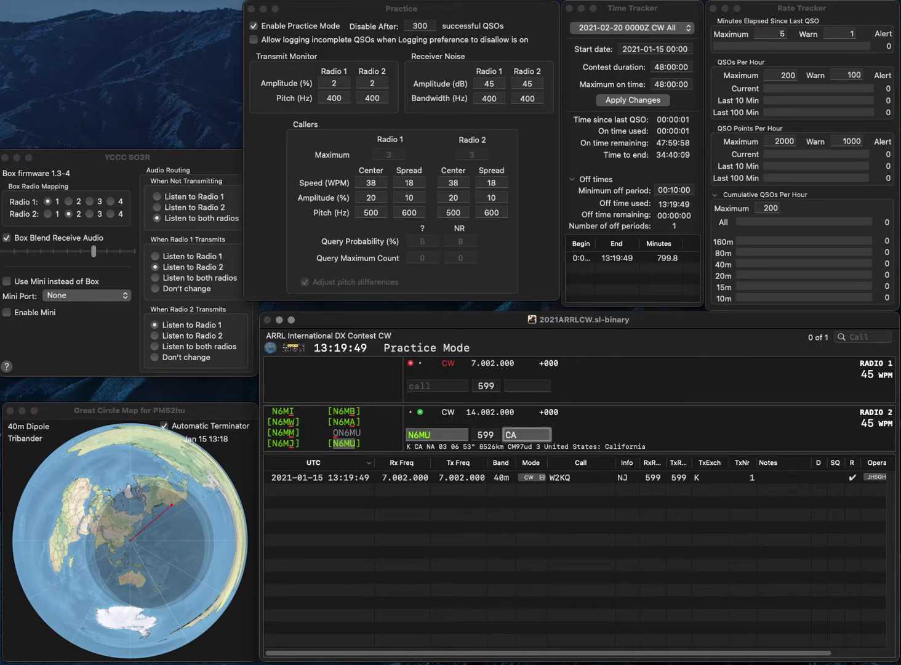
pyautogui.press('Return')
pyautogui.write('N')
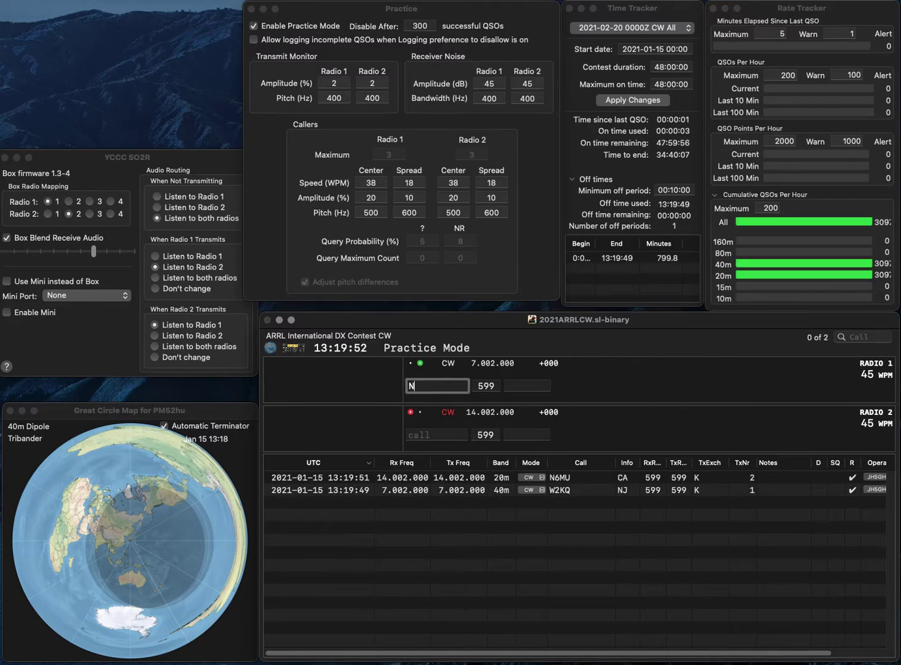
pyautogui.write('W6SP')
pyautogui.press('Return')
pyautogui.write('W5')
pyautogui.press('BackSpace')
pyautogui.write('6')
pyautogui.press('Return')
pyautogui.press('Return')
pyautogui.press('BackSpace')
pyautogui.write('5SP')
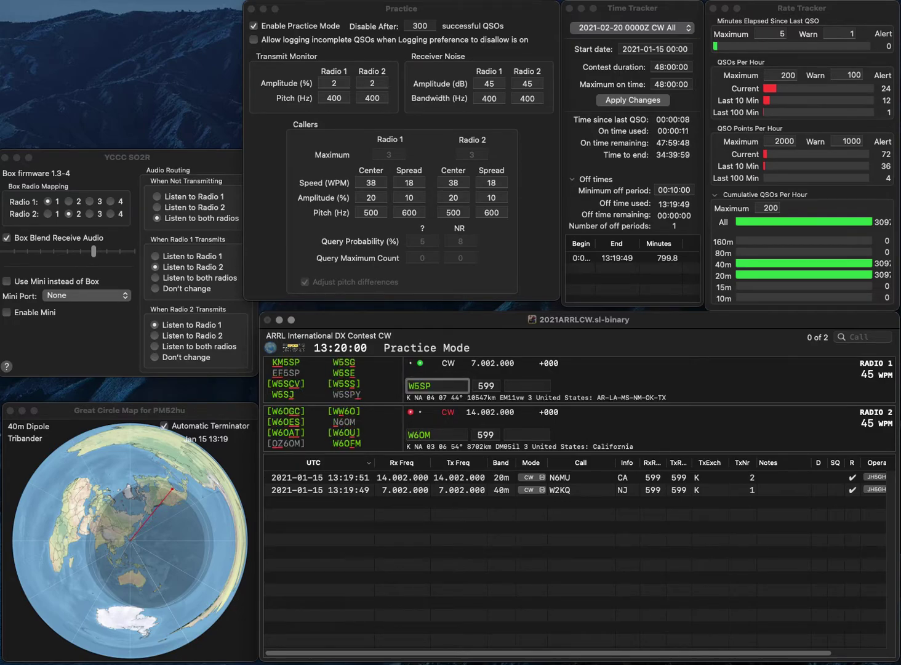
pyautogui.press('Return')
pyautogui.press('BackSpace')
pyautogui.write('4')
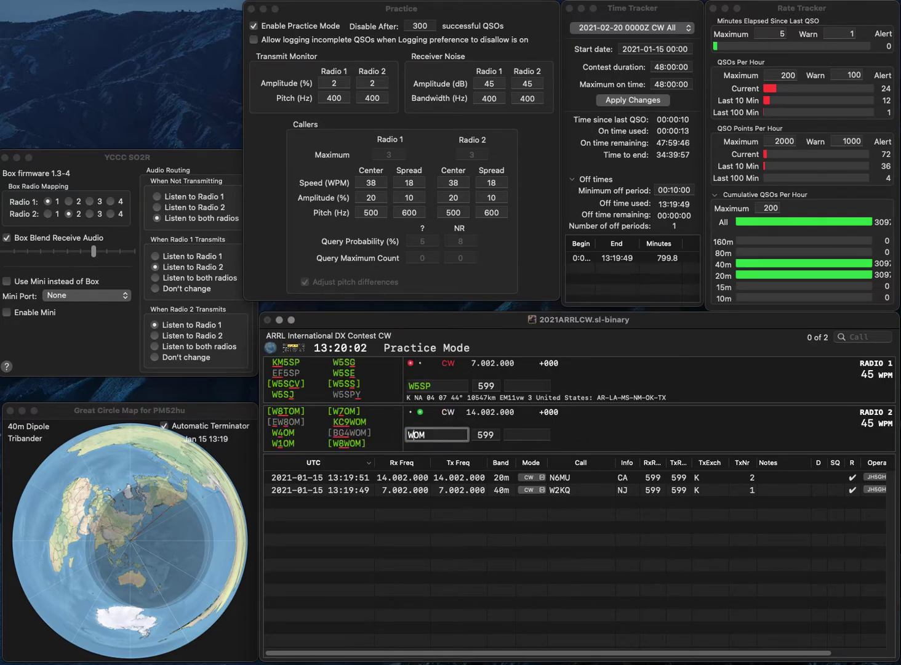
pyautogui.press('Return')
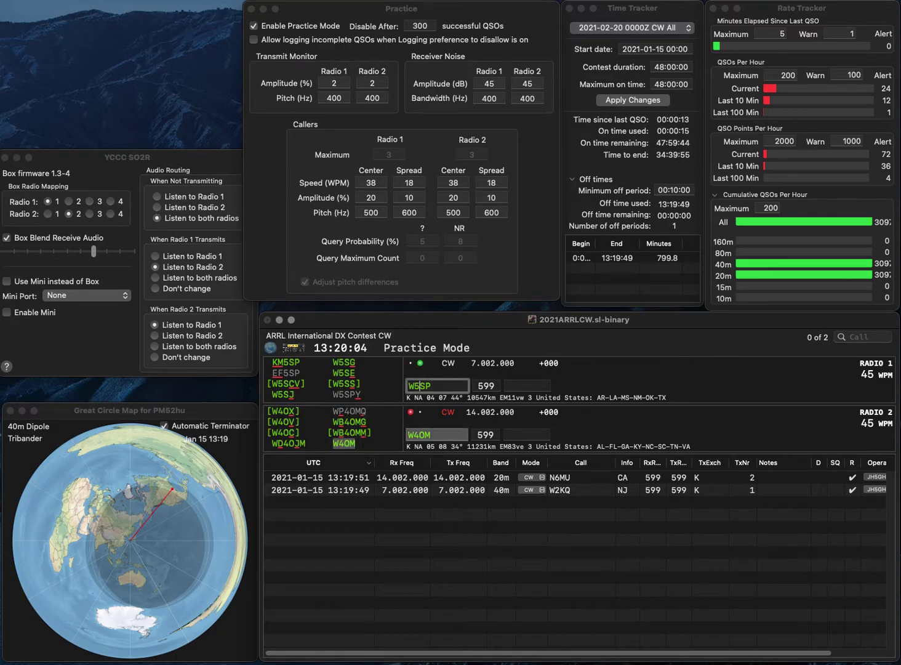
pyautogui.press('BackSpace')
pyautogui.write('H')
pyautogui.press('Return')
pyautogui.press('space')
pyautogui.write('N')
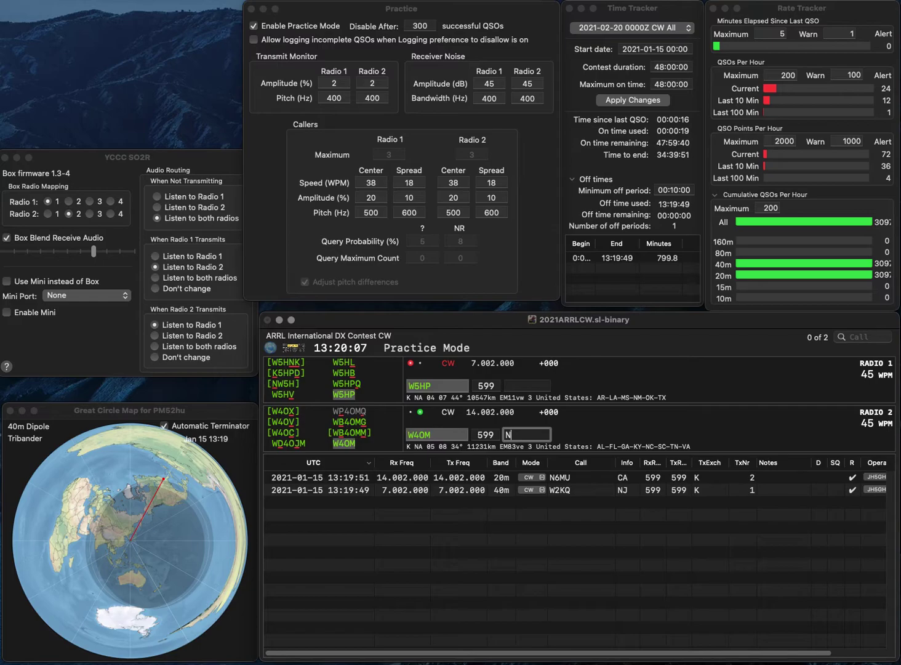
pyautogui.write('C')
pyautogui.press('Return')
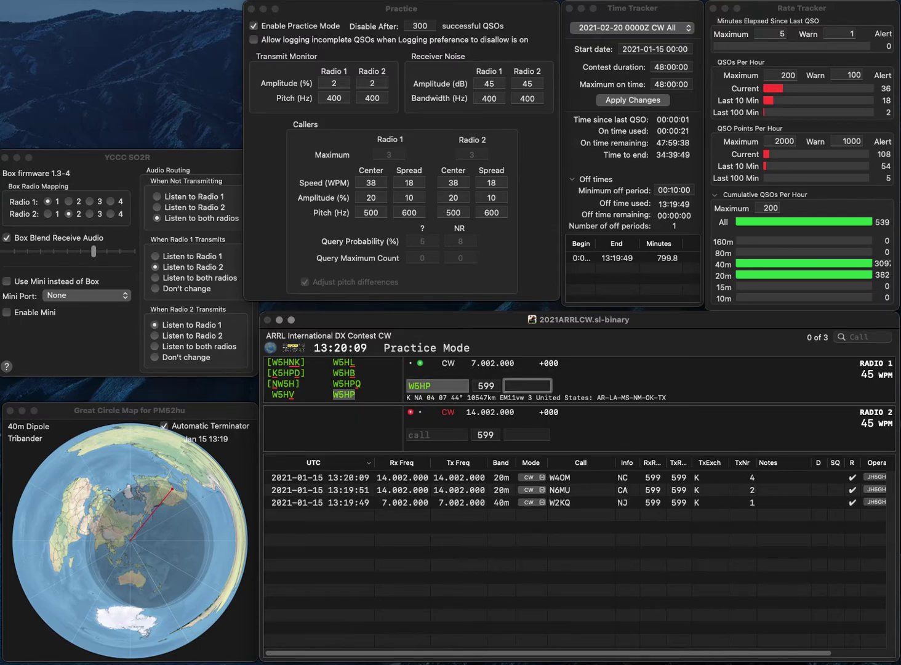
pyautogui.write('AR')
pyautogui.press('Return')
pyautogui.write('WB4DC')
pyautogui.press('Return')
pyautogui.write('N2PPI')
pyautogui.press('Return')
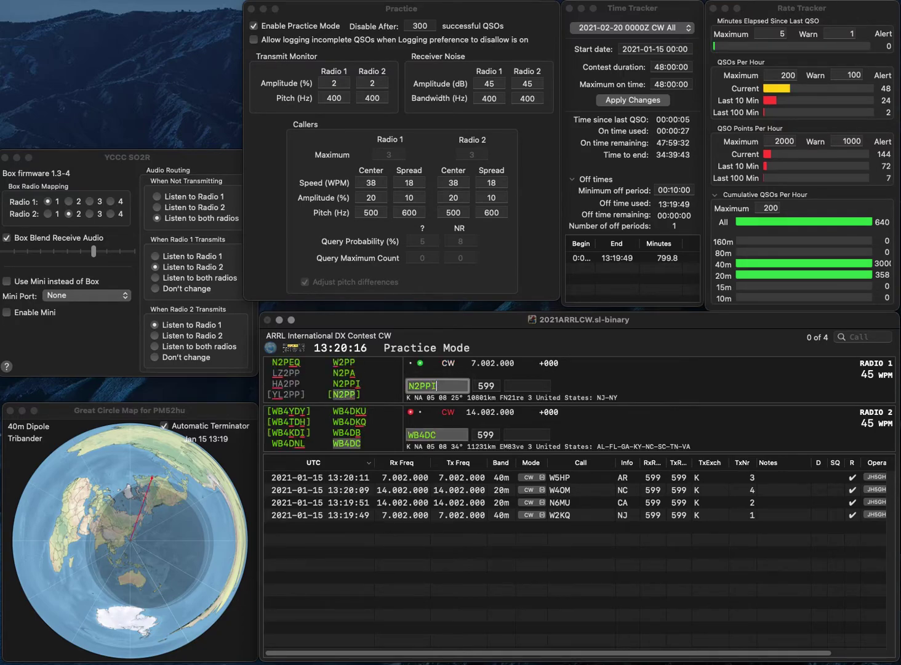
pyautogui.write('VA')
pyautogui.press('Return')
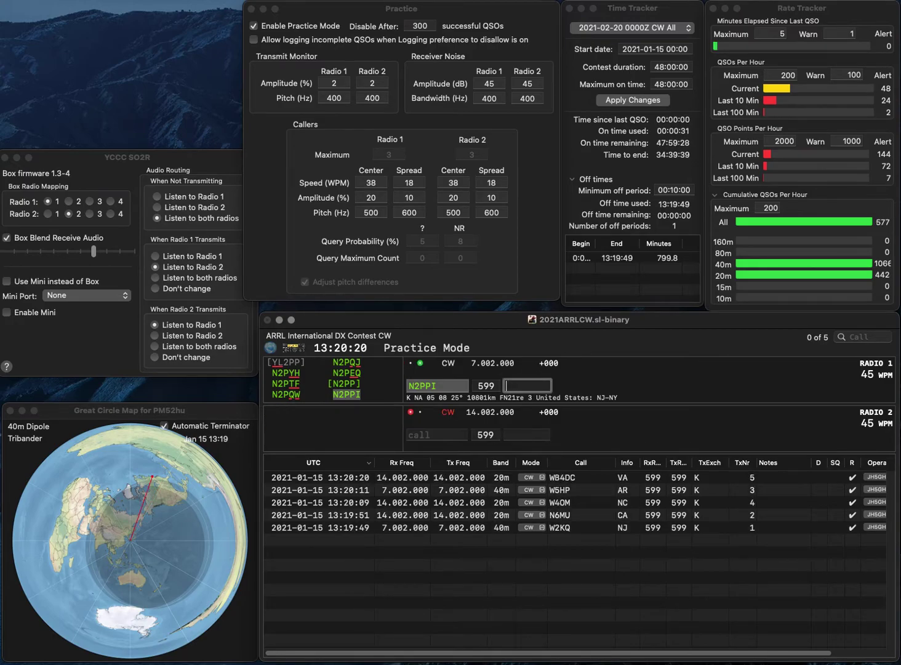
pyautogui.write('NY')
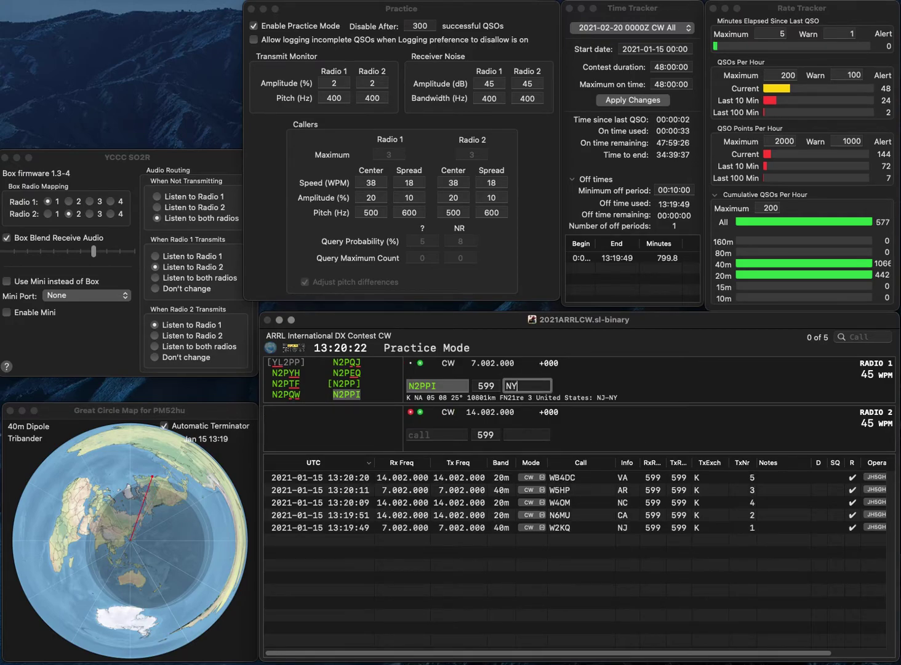
pyautogui.press('Return')
pyautogui.write('K')
pyautogui.write('9')
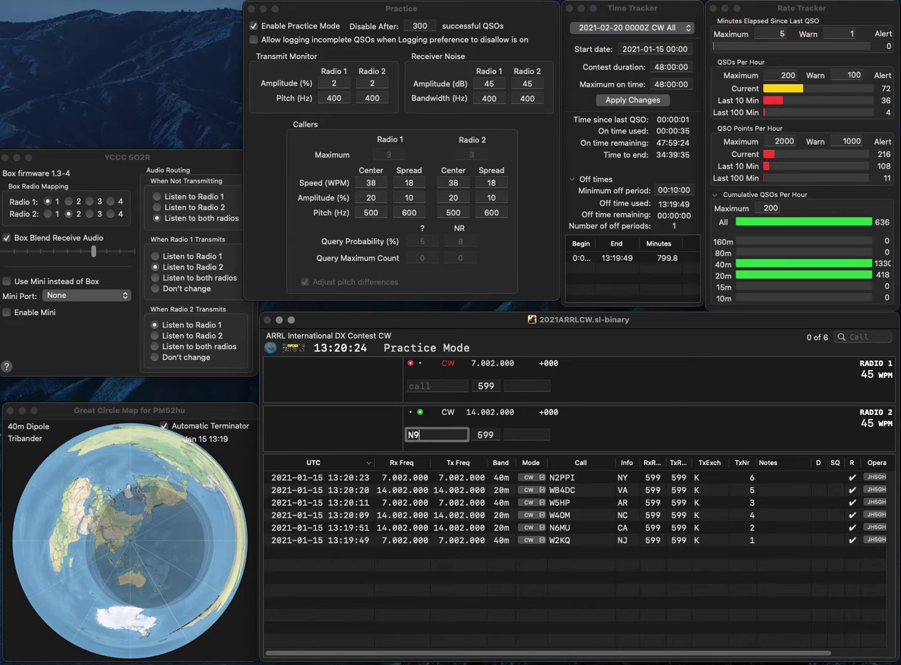
pyautogui.press('Return')
pyautogui.write('N')
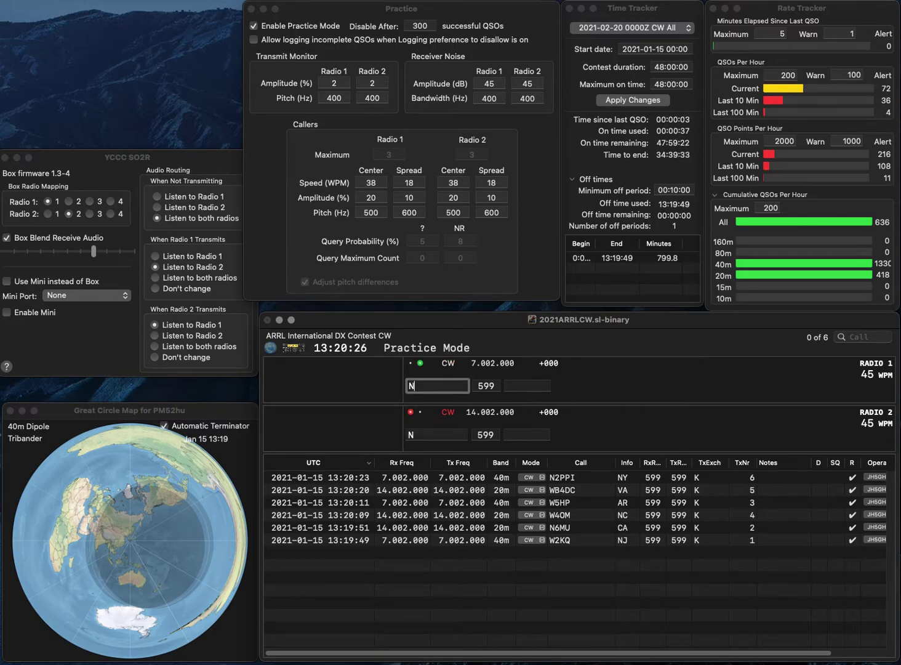
pyautogui.write('4RZW')
pyautogui.press('Return')
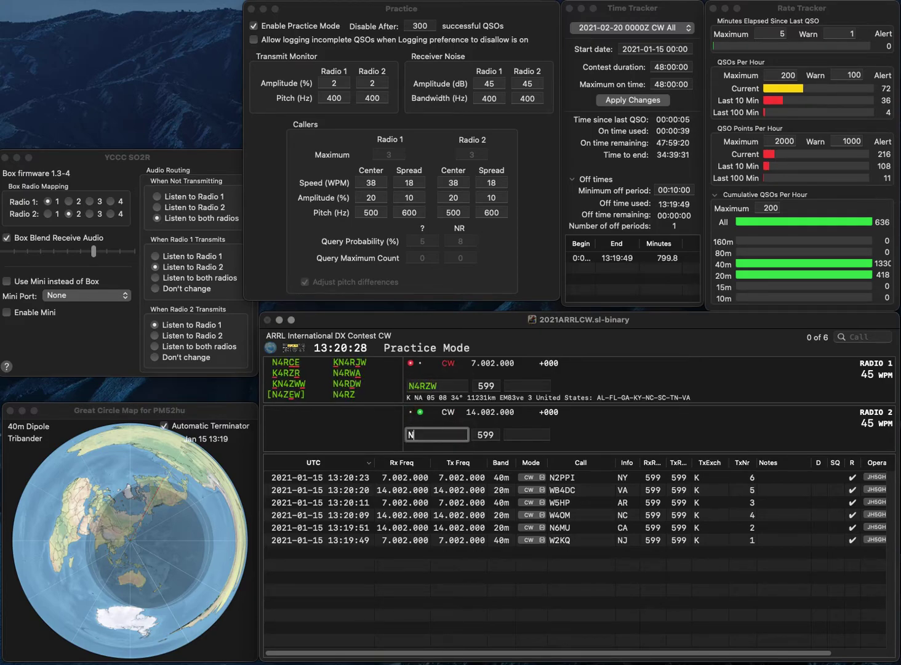
pyautogui.write('WK')
pyautogui.press('Return')
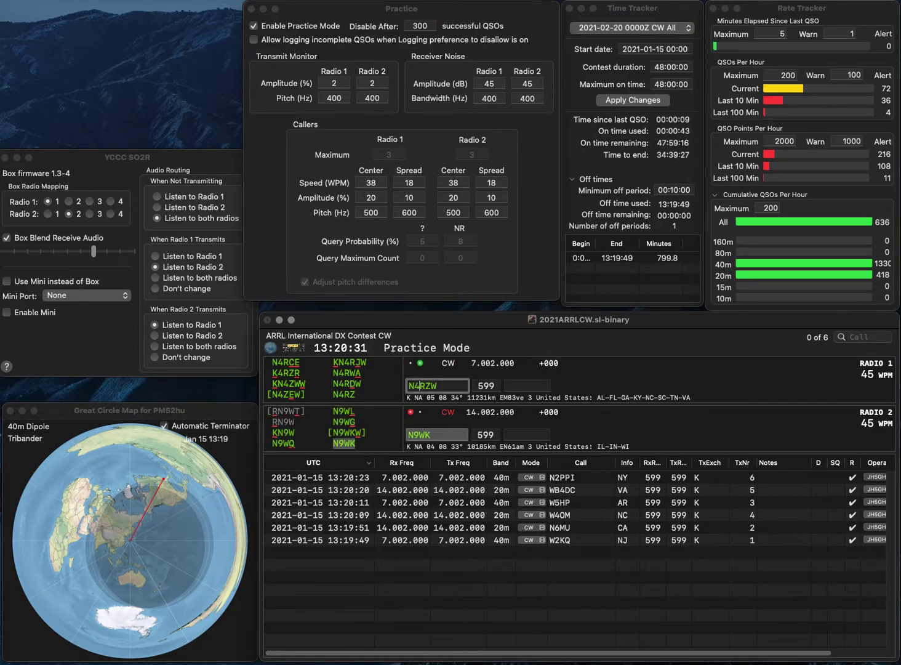
pyautogui.press('BackSpace')
pyautogui.write('G')
pyautogui.press('Return')
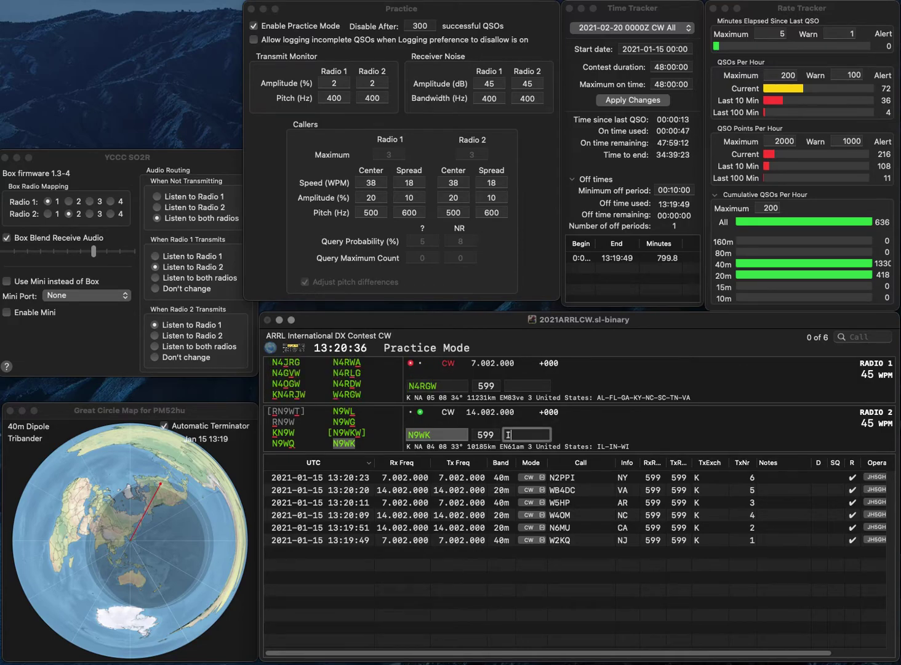
pyautogui.write('IN')
pyautogui.press('Return')
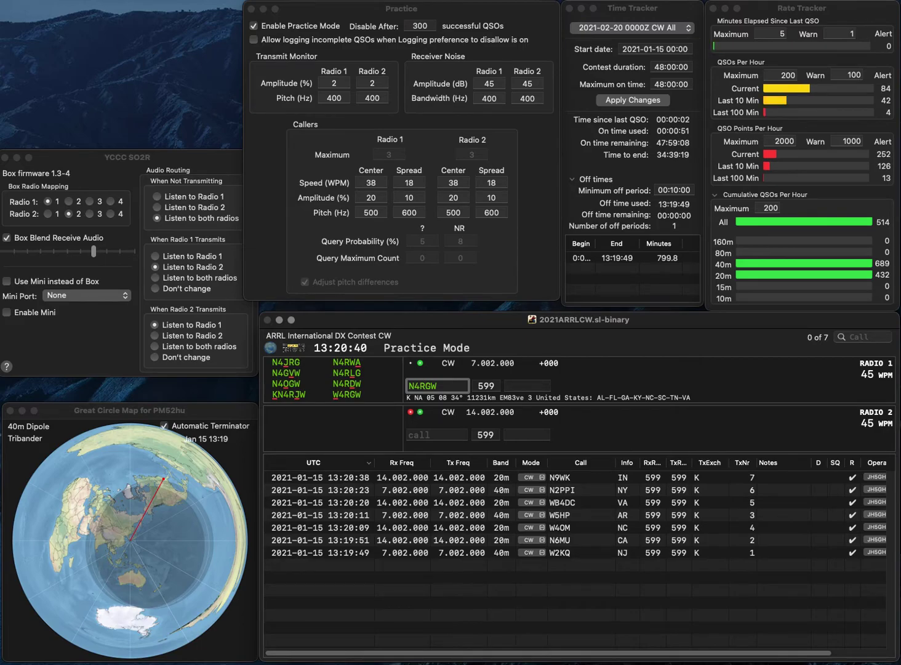
pyautogui.press('Delete')
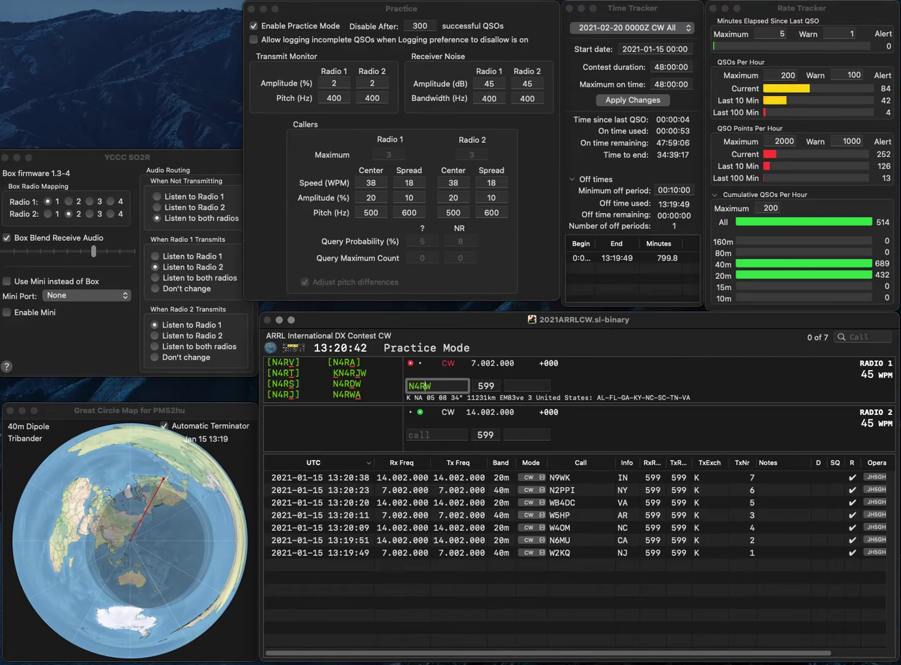
pyautogui.press('Delete')
pyautogui.write('W4R')
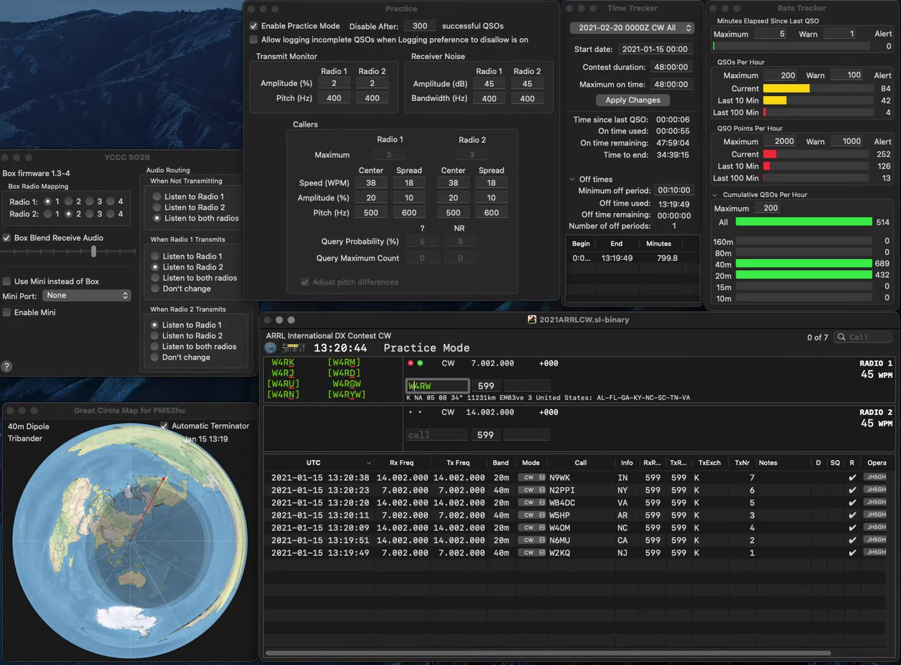
pyautogui.write('G')
pyautogui.press('space')
pyautogui.write('KY')
pyautogui.press('Return')
# Enter and answer the next callers, KE9UA on Radio 2 and W8LTJ on Radio 1.
pyautogui.write('KE9')
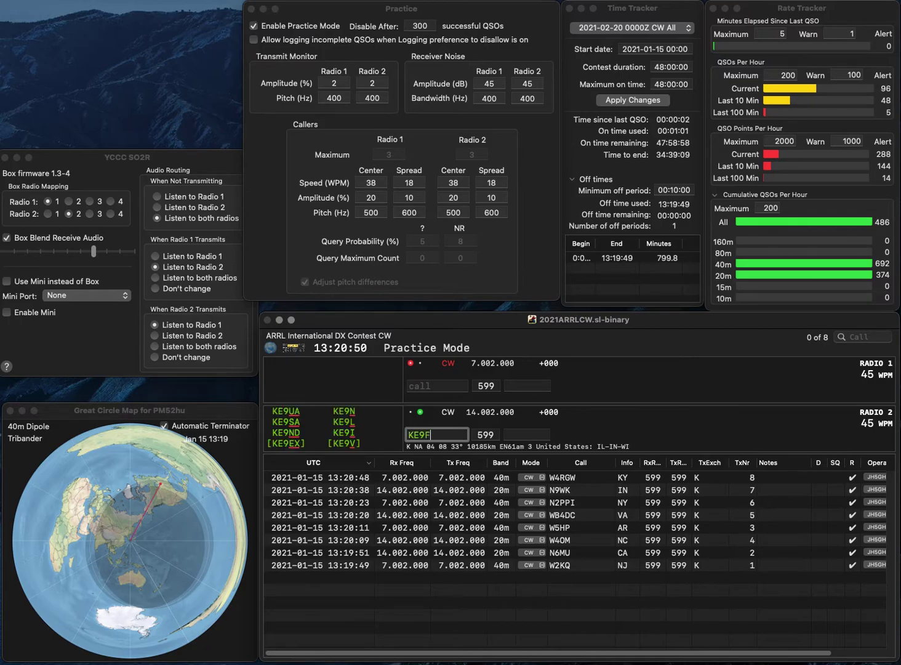
pyautogui.write('A')
pyautogui.press('BackSpace')
pyautogui.write('UA')
pyautogui.press('Return')
pyautogui.write('W8')
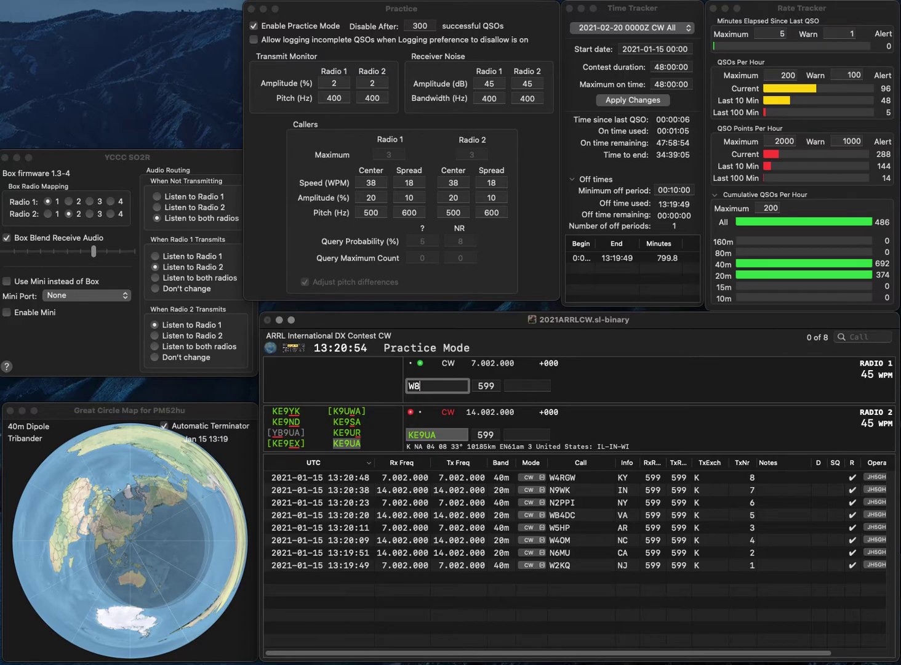
pyautogui.write('LTJ')
pyautogui.press('Return')
pyautogui.write('WI')
pyautogui.press('Return')
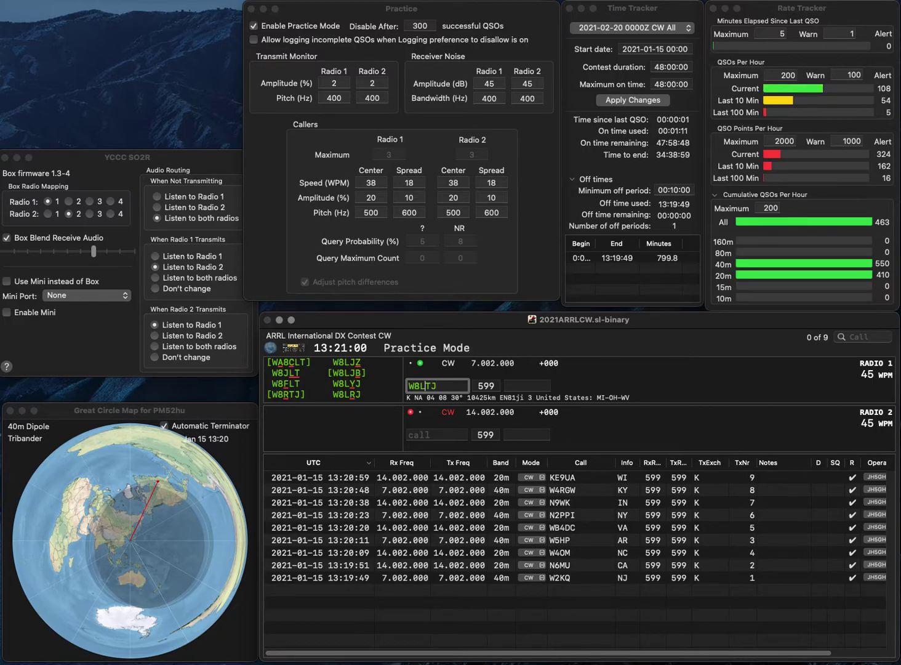
pyautogui.press('BackSpace')
pyautogui.write('R')
pyautogui.press('Return')
pyautogui.write('AYY')
pyautogui.press('Home')
pyautogui.write('VE')
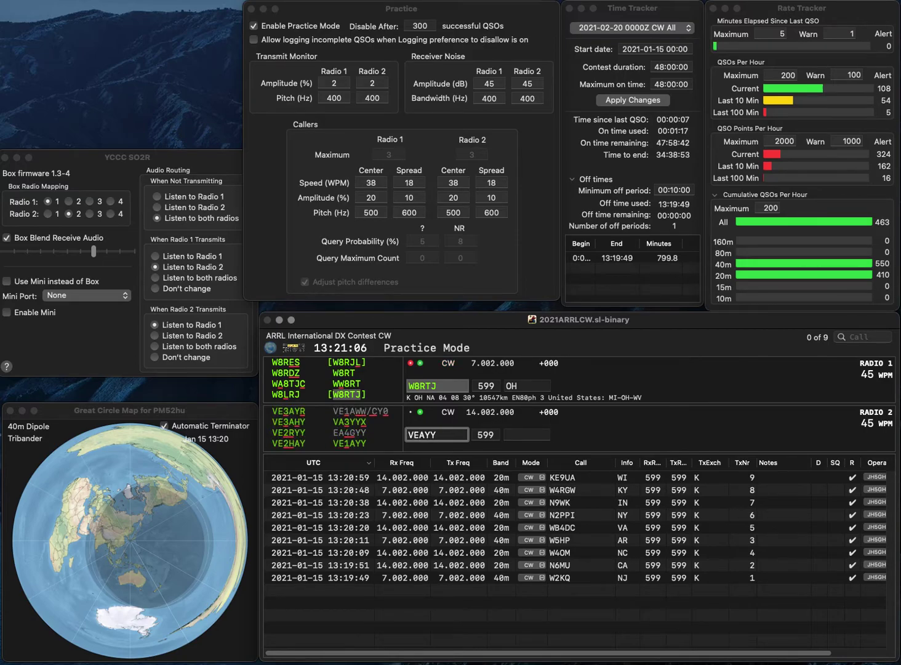
pyautogui.write('1')
pyautogui.press('Return')
pyautogui.press('space')
pyautogui.press('Return')
pyautogui.press('space')
pyautogui.write('NS')
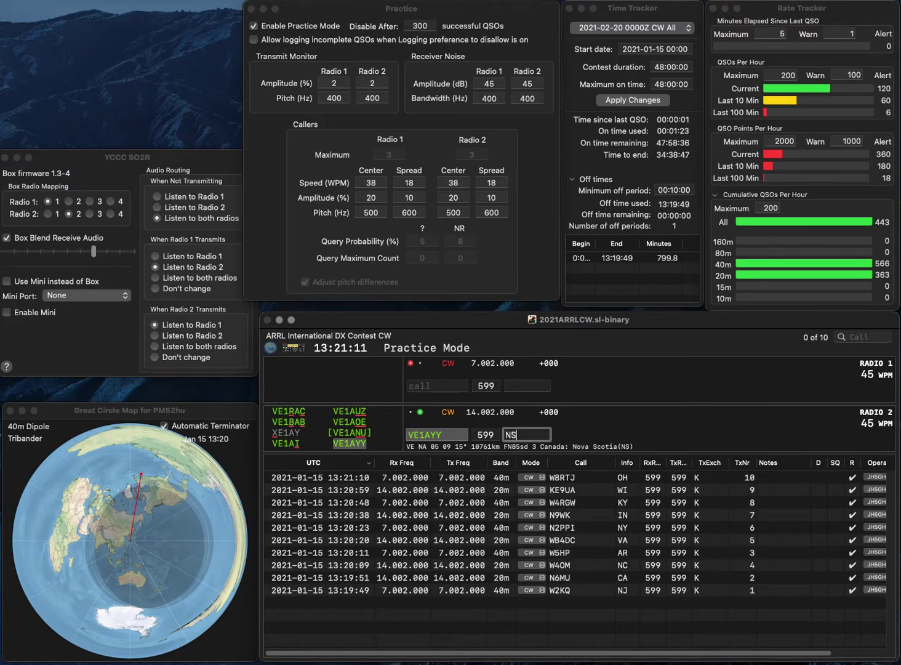
pyautogui.press('Return')
# Enter and answer the next callers, AA5TL on Radio 1 and K5EYH on Radio 2.
pyautogui.write('AA')
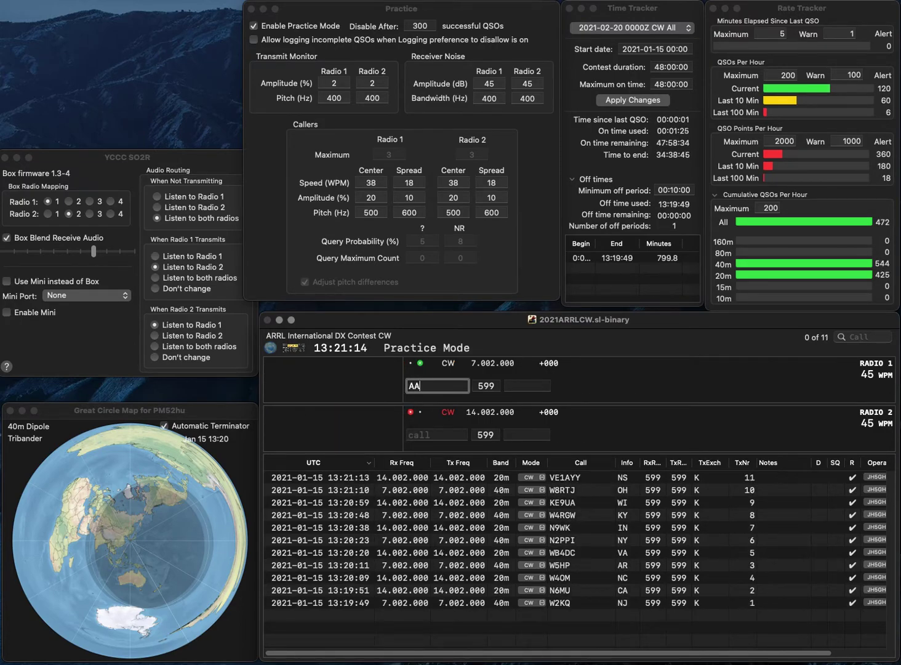
pyautogui.write('5TL')
pyautogui.press('Return')
pyautogui.write('K')
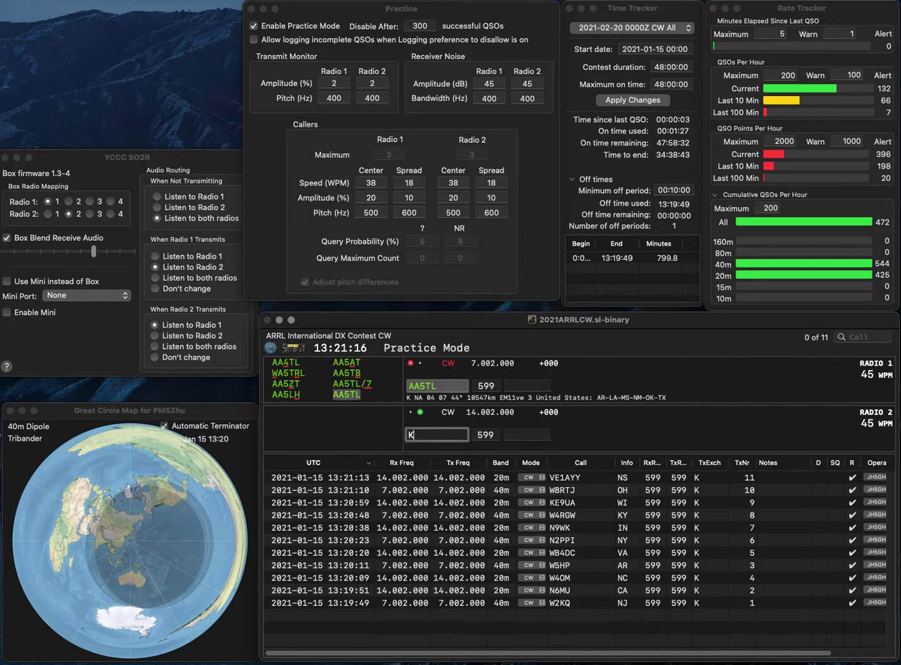
pyautogui.write('5EYH')
pyautogui.press('Return')
pyautogui.write('O')
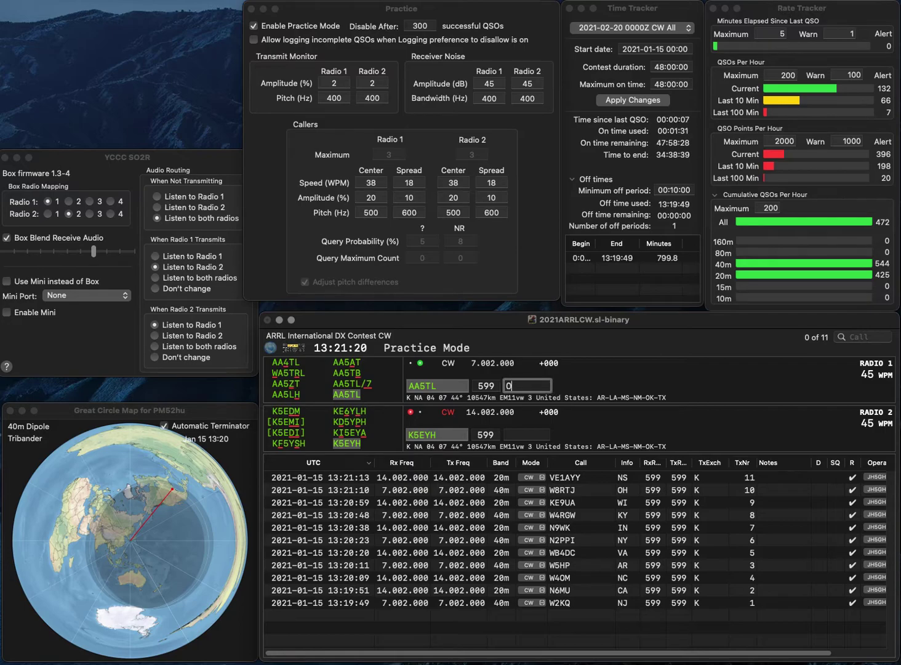
pyautogui.write('K')
pyautogui.press('Return')
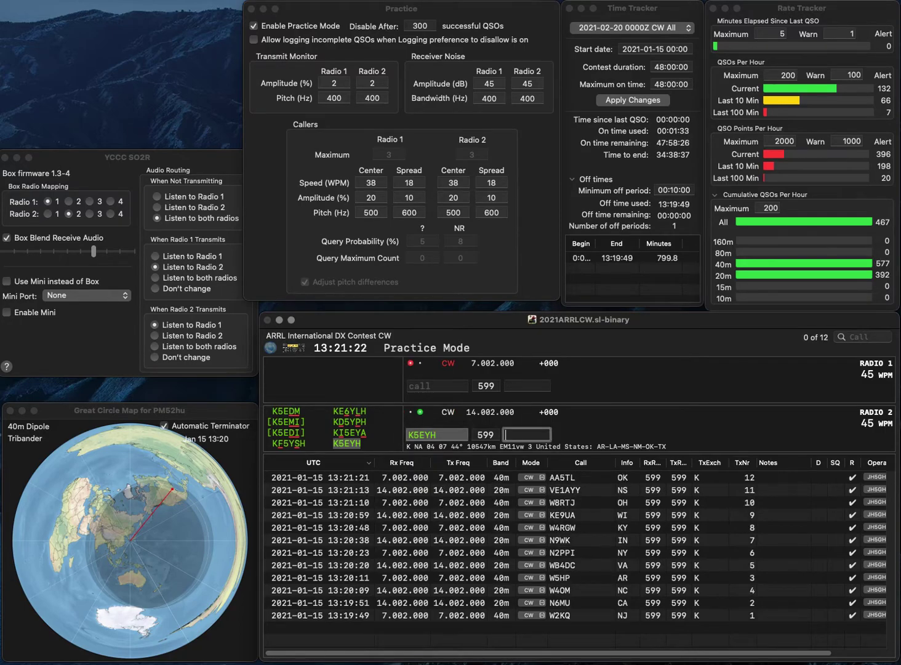
pyautogui.write('R')
pyautogui.press('BackSpace')
pyautogui.write('LA')
pyautogui.press('Return')
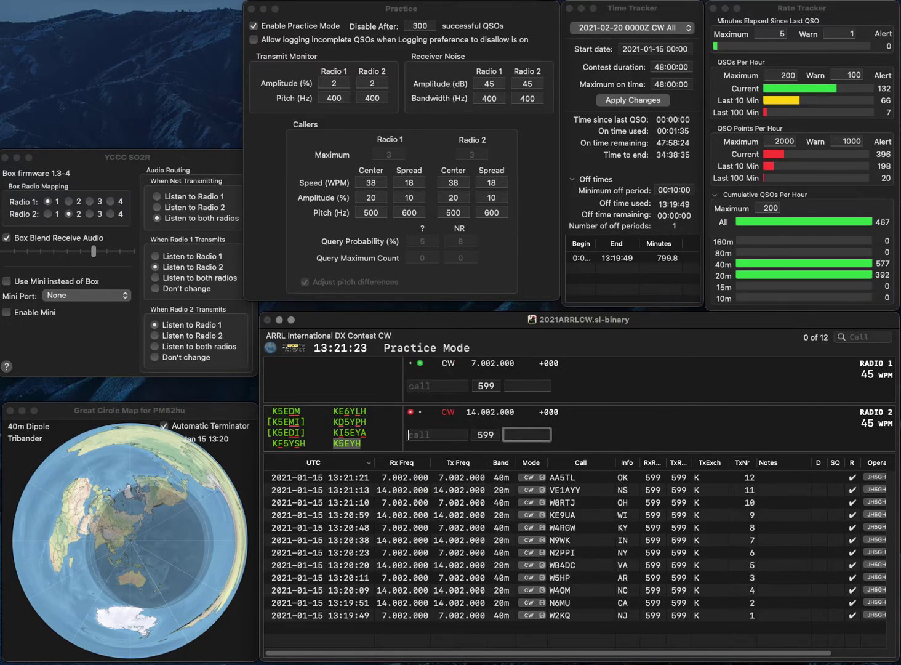
pyautogui.write('N6AT')
pyautogui.press('Return')
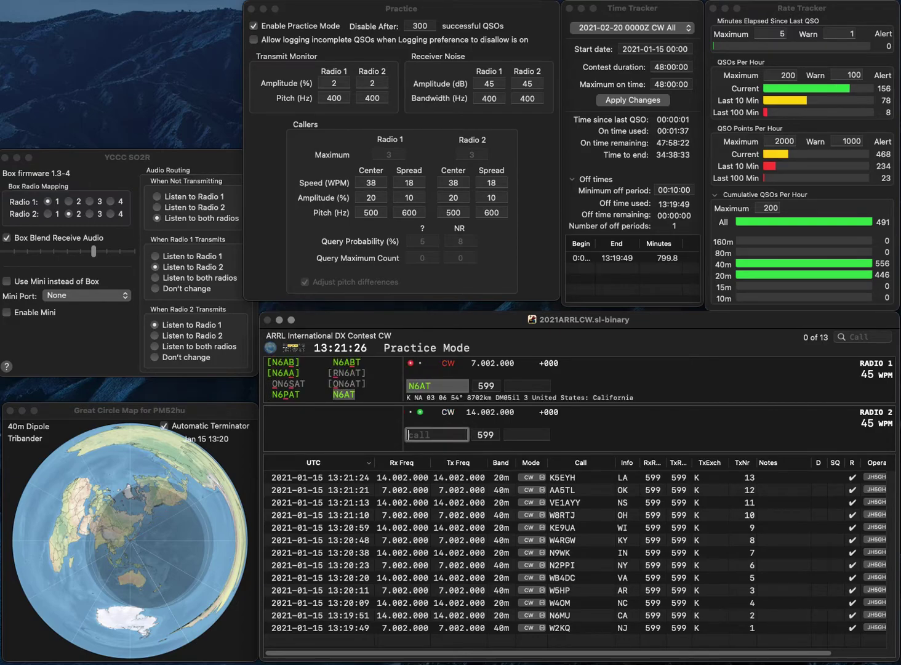
pyautogui.write('N')
pyautogui.press('BackSpace')
pyautogui.write('W1')
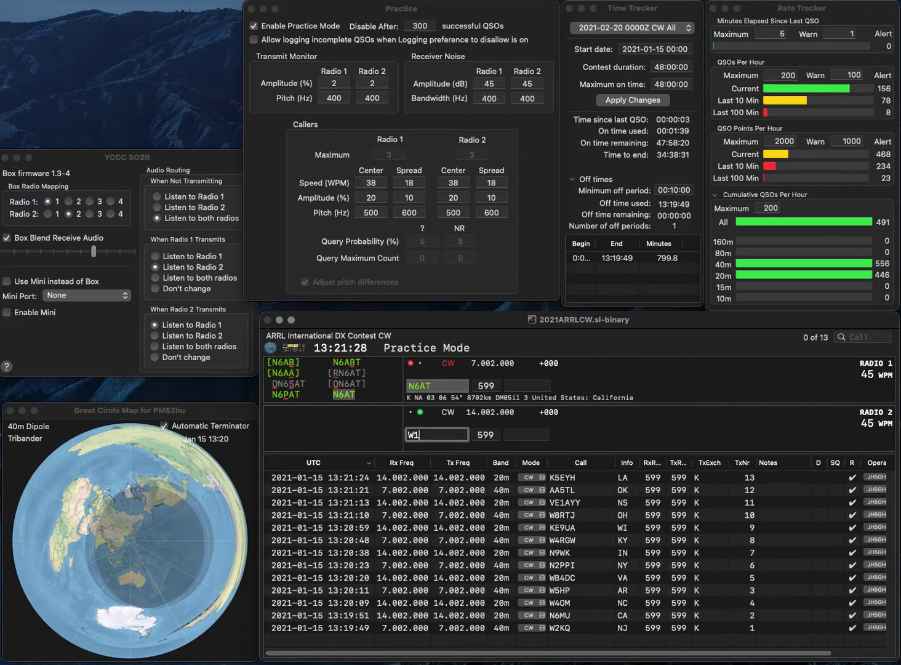
pyautogui.write('FYB')
pyautogui.press('Return')
pyautogui.write('CA')
pyautogui.press('Return')
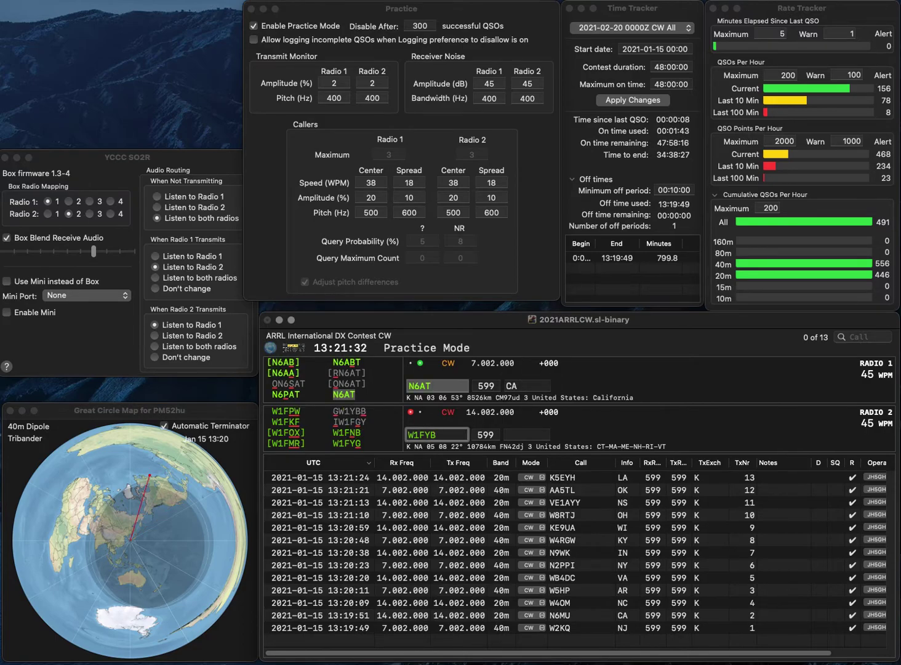
pyautogui.press('BackSpace')
pyautogui.write('G')
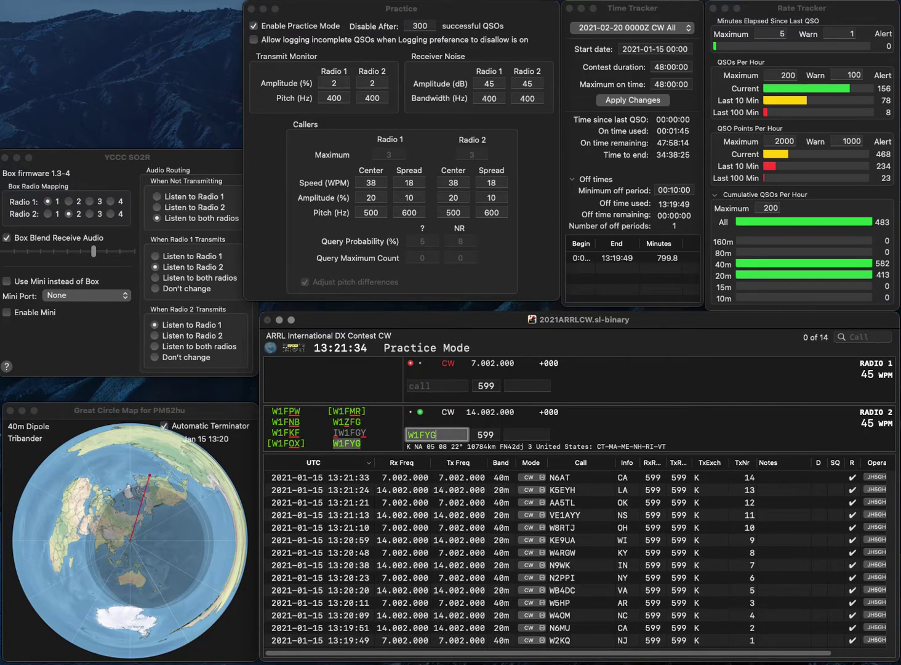
pyautogui.press('Return')
pyautogui.write('VE9MM')
pyautogui.press('Return')
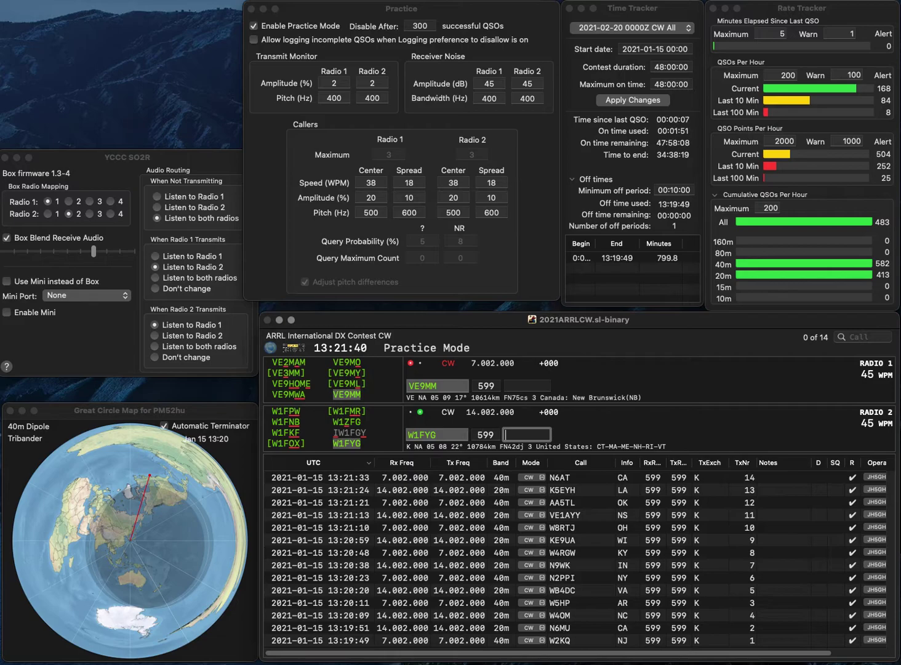
pyautogui.write('CT')
pyautogui.press('Return')
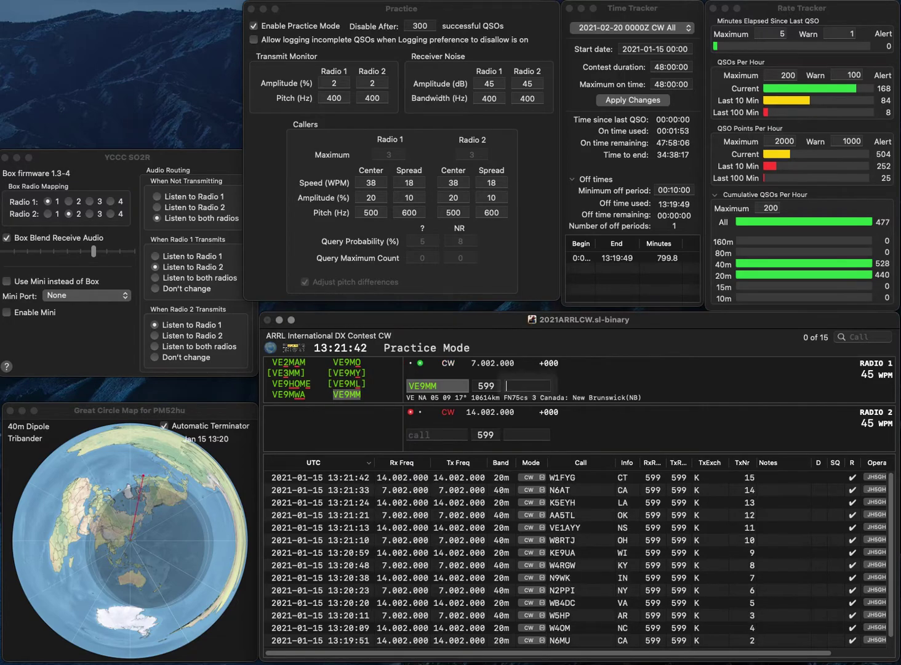
pyautogui.write('NB')
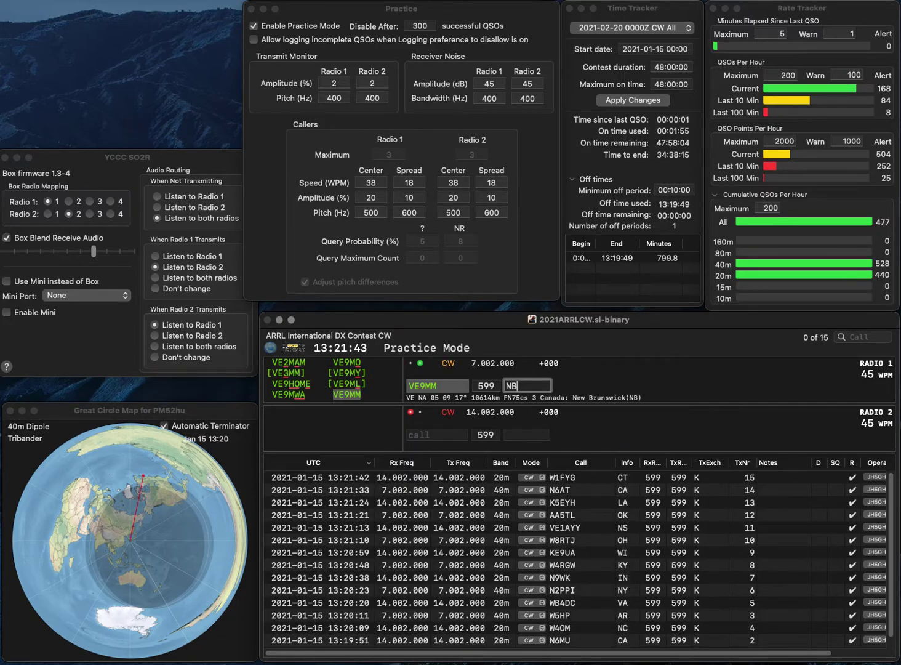
pyautogui.press('Return')
pyautogui.write('N5AVF')
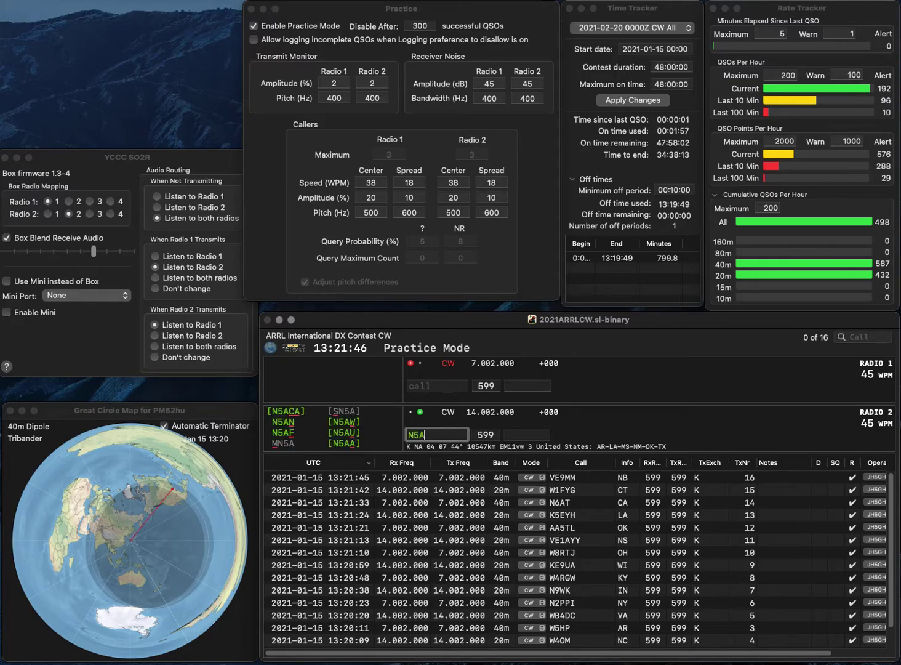
pyautogui.press('Return')
pyautogui.write('W1WC')
pyautogui.press('Tab')
pyautogui.press('Return')
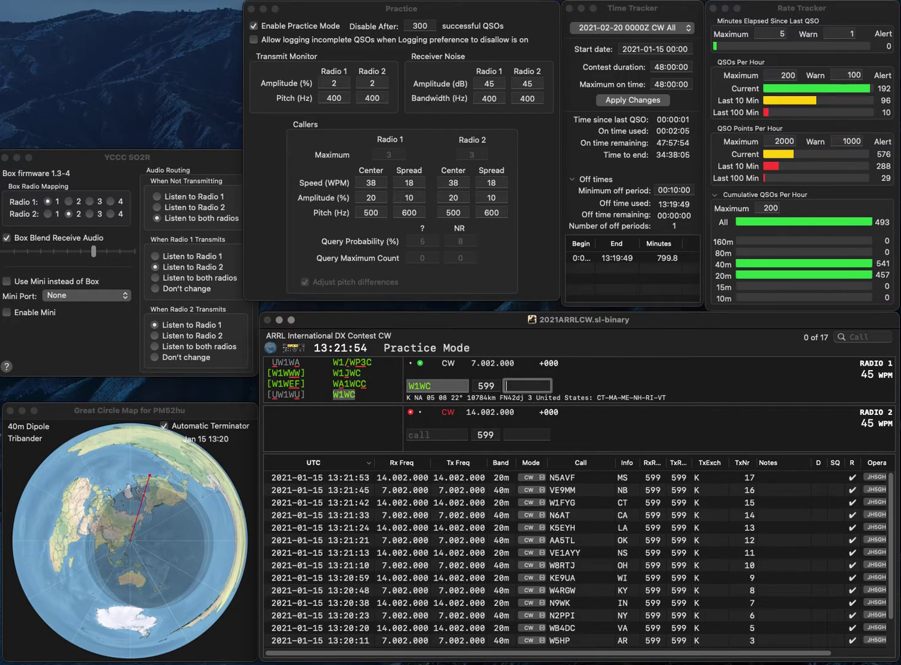
# Log W1WC with received exchange RI on Radio 1 and answer NF3R on Radio 2.
pyautogui.write('RI')
pyautogui.press('Return')
pyautogui.write('N')
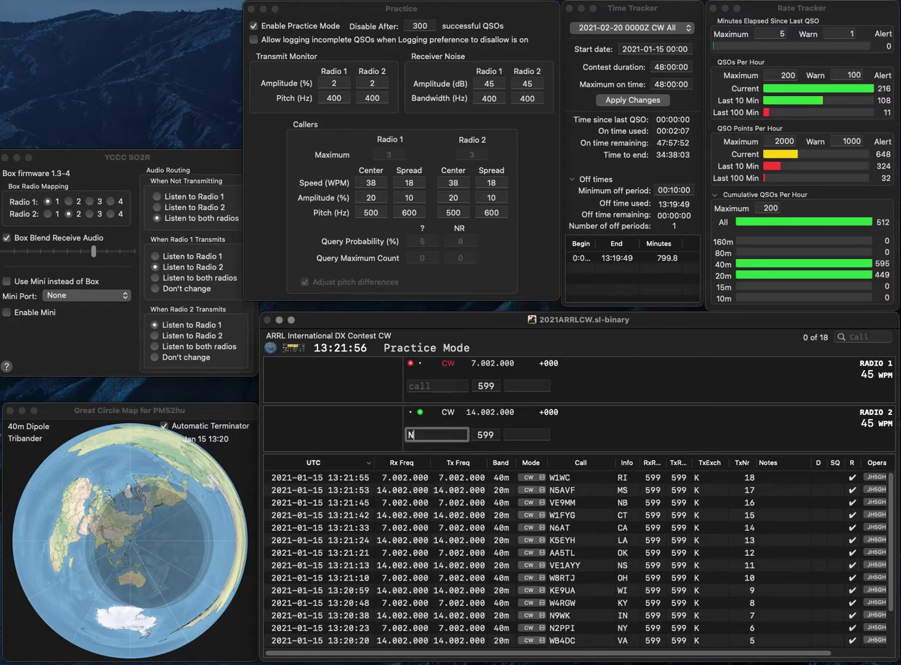
pyautogui.write('F3R')
pyautogui.press('Return')
# Enter the partial call KG on Radio 1 and log NF3R with received exchange PA on Radio 2.
pyautogui.write('KG')
pyautogui.press('Return')
pyautogui.press('Return')
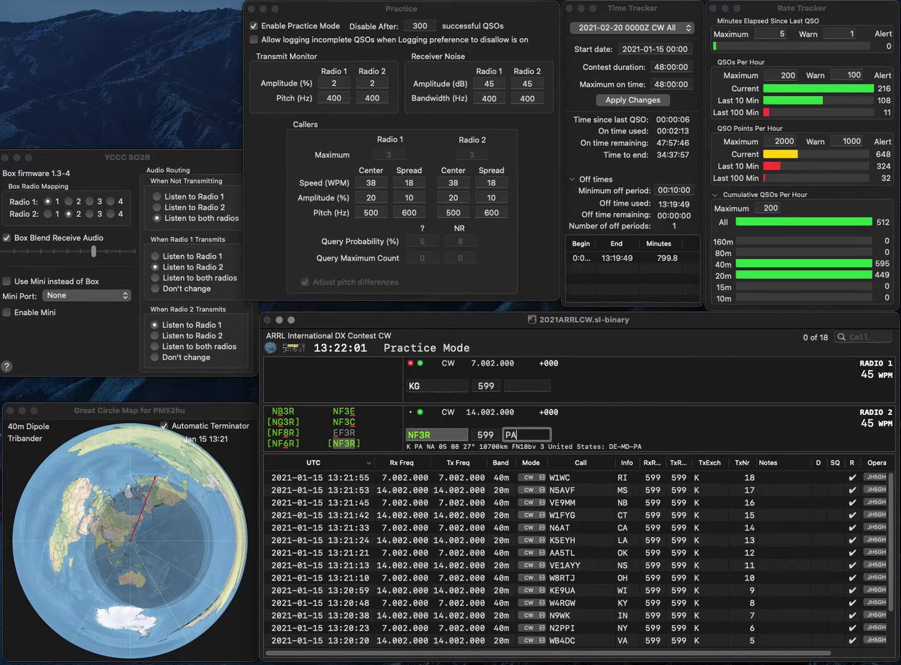
pyautogui.write('5RUY')
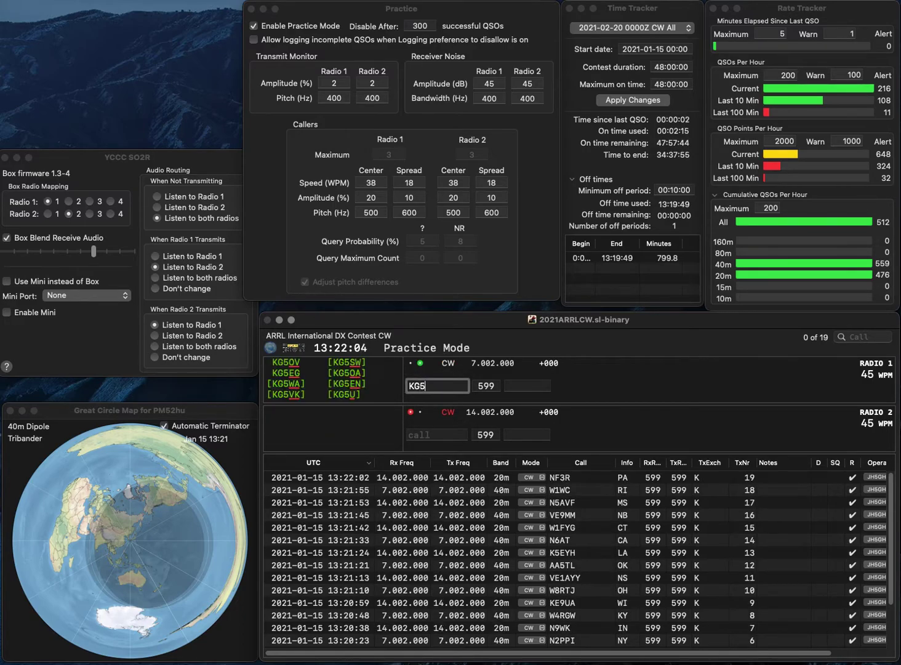
pyautogui.press('Return')
pyautogui.write('GSQW6')
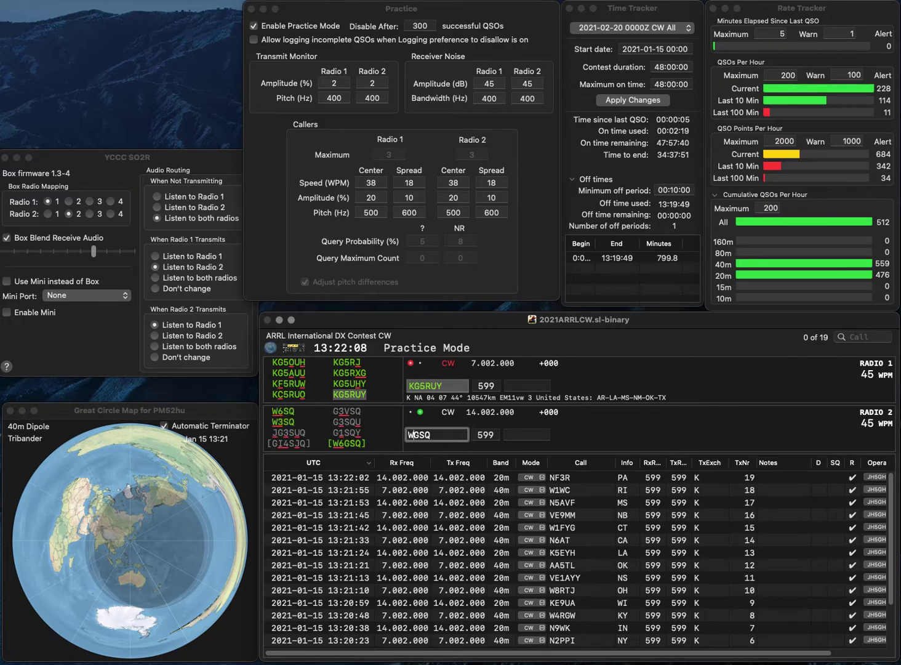
pyautogui.press('Return')
pyautogui.write('M')
pyautogui.press('BackSpace')
pyautogui.write('O')
pyautogui.press('Return')
pyautogui.write('CA')
pyautogui.press('Return')
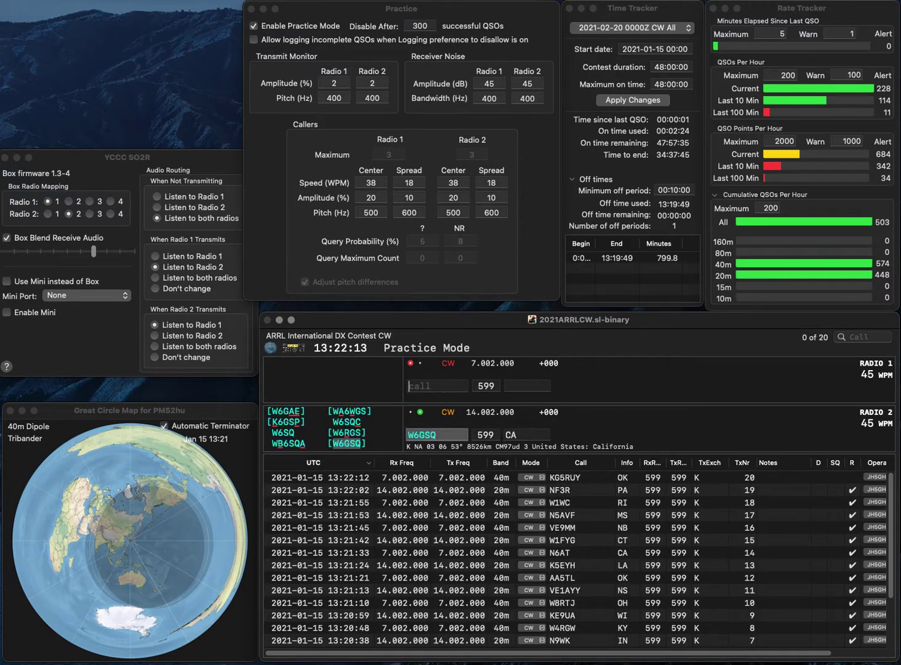
pyautogui.write('W')
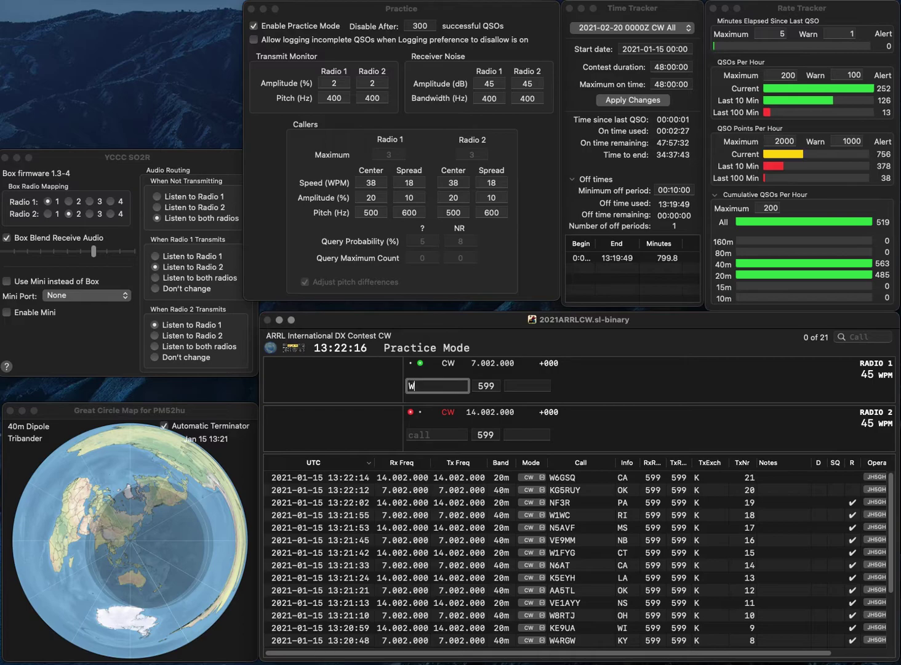
pyautogui.write('A3')
pyautogui.press('\\')
pyautogui.write('N4')
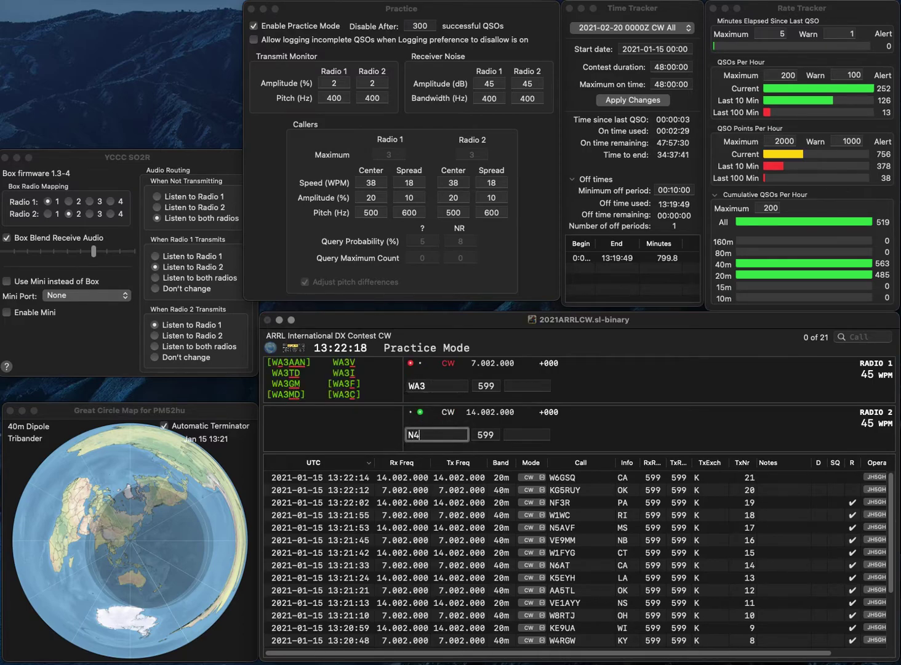
pyautogui.write('LR')
pyautogui.press('Return')
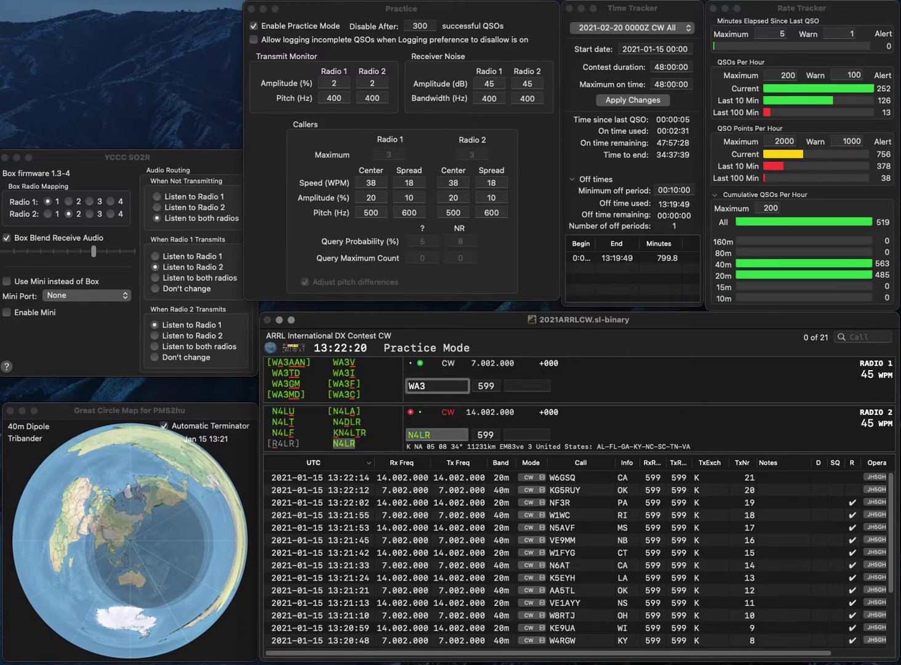
pyautogui.press('BackSpace')
pyautogui.write('2BLE')
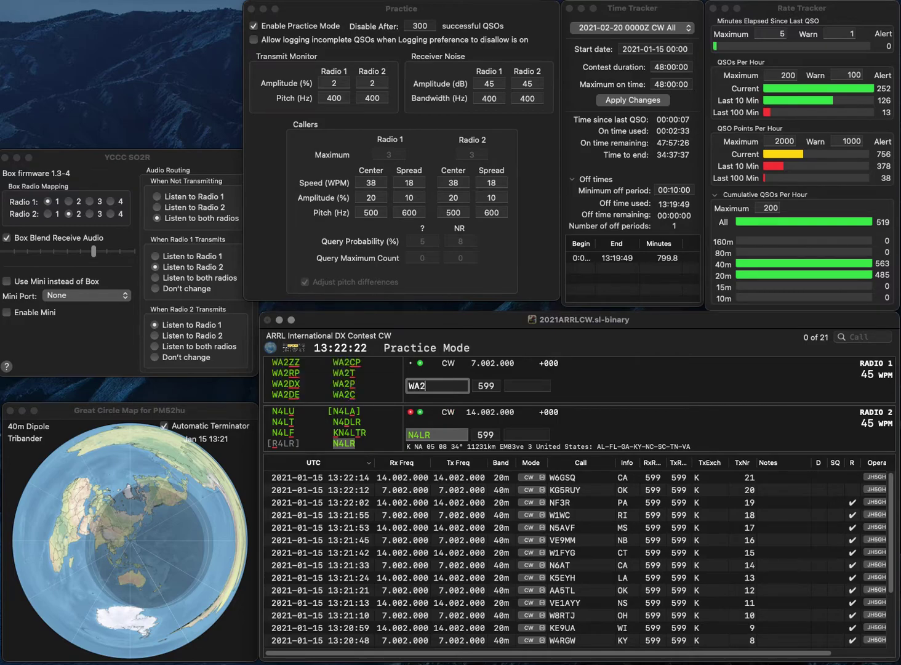
pyautogui.press('Return')
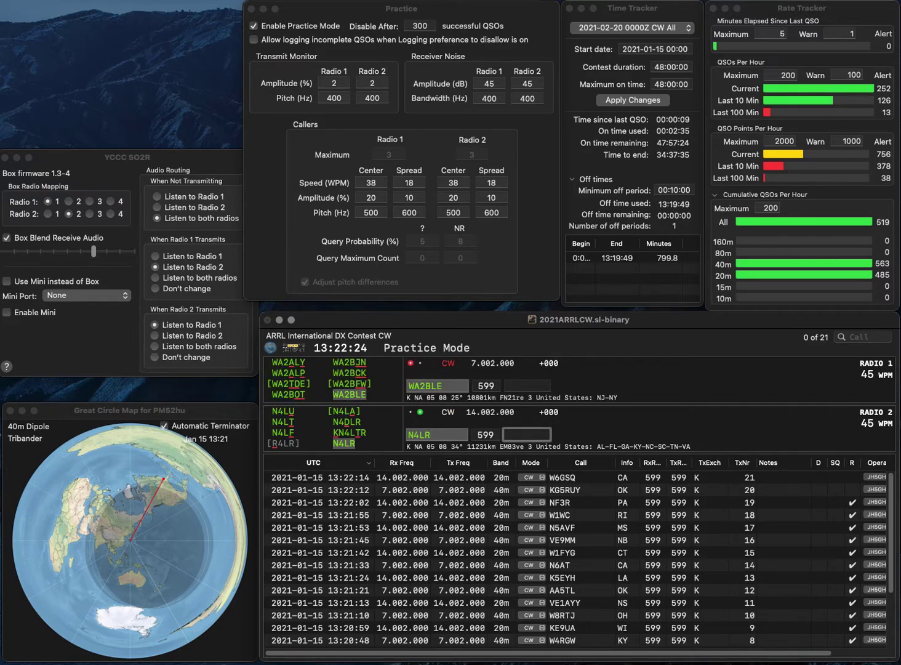
# Log N4LR with received exchange AL on Radio 2 and WA2BLE with NY on Radio 1.
pyautogui.write('AL')
pyautogui.press('Return')
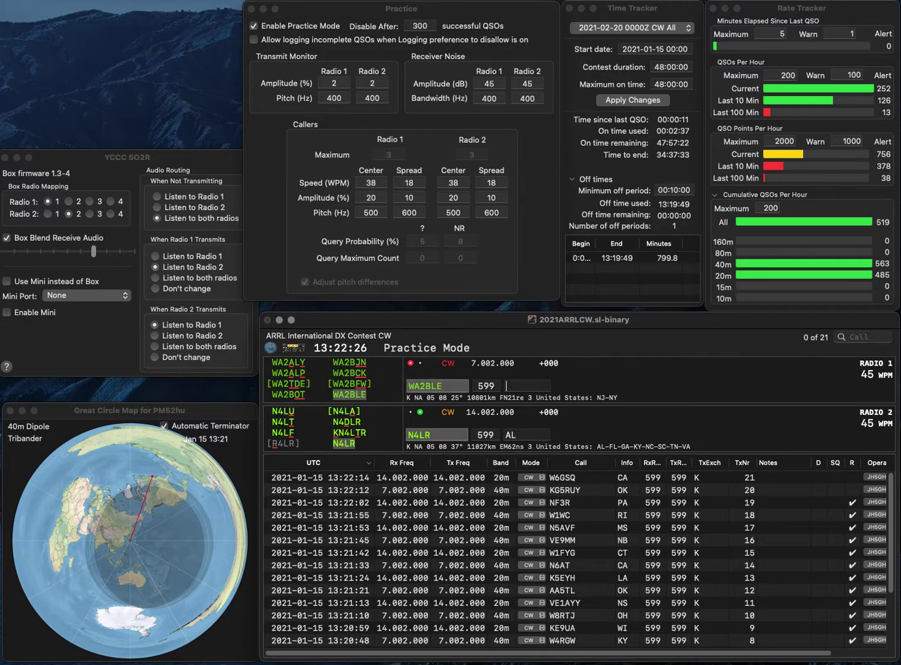
pyautogui.write('NY')
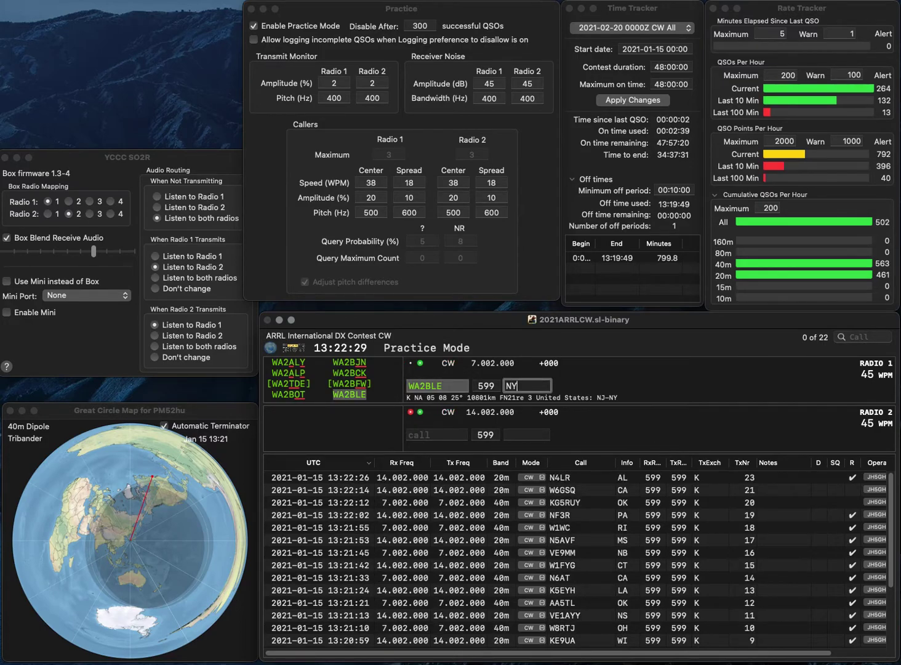
pyautogui.press('Return')
# Enter the next Radio 2 caller, trimming the attempted call to the partial NC7.
pyautogui.write('NC78')
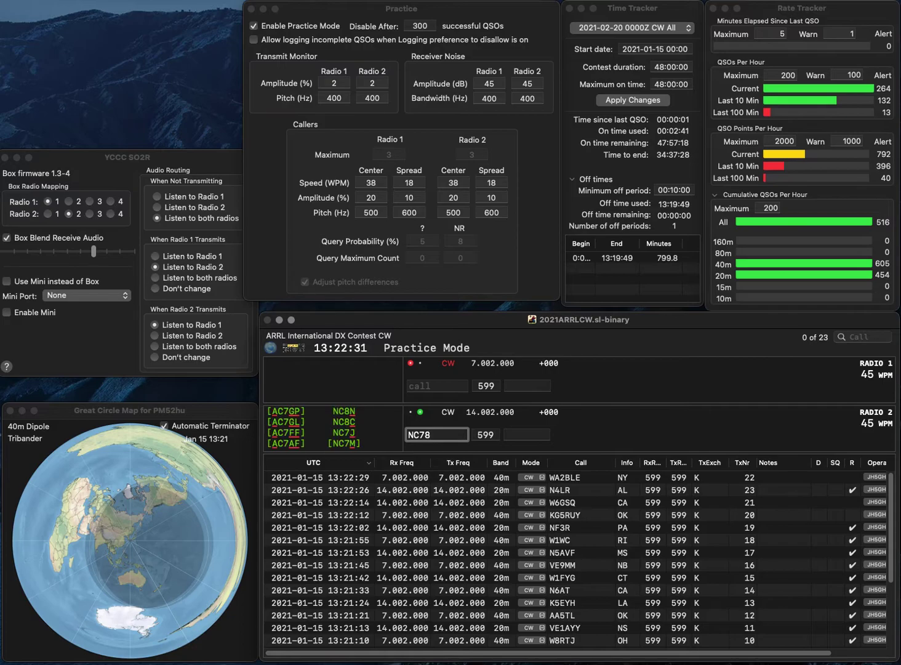
pyautogui.press('BackSpace')
pyautogui.write('DC')
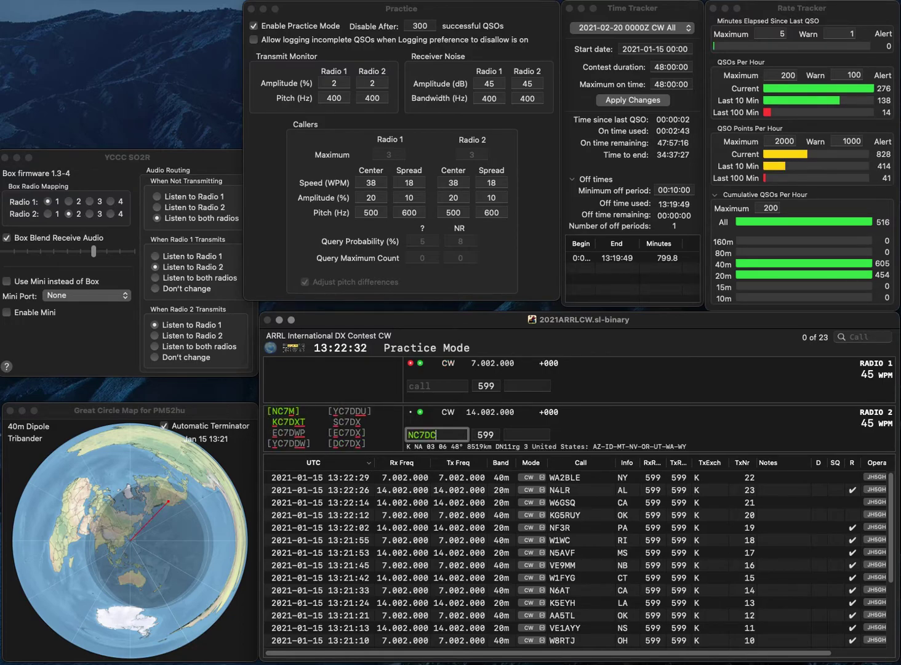
pyautogui.write('X')
pyautogui.press('BackSpace')
pyautogui.press('BackSpace')
pyautogui.press('BackSpace')
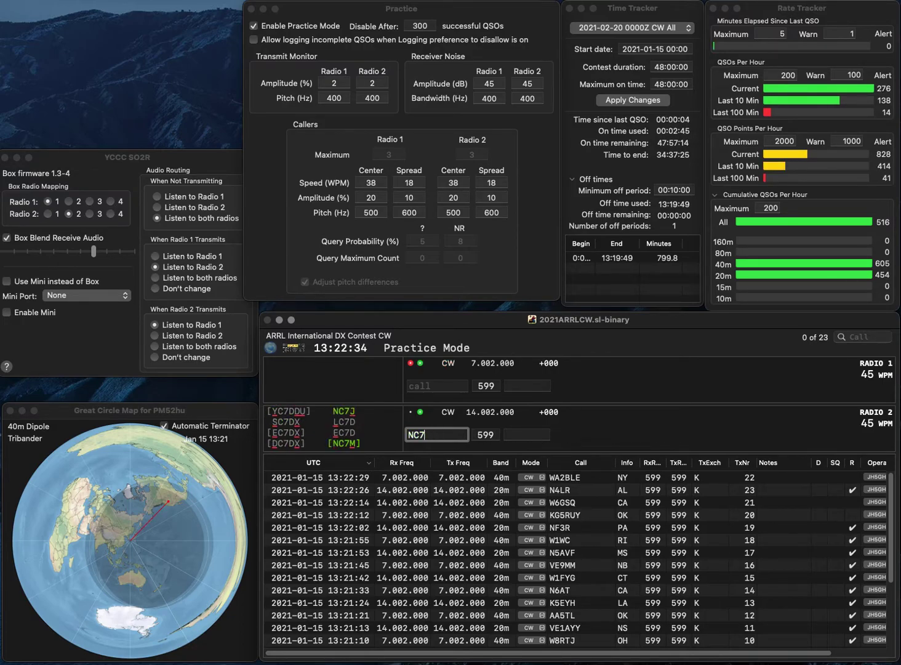
# Correct the partial call on Radio 2 to KC7.
pyautogui.press('Delete')
pyautogui.write('D')
pyautogui.press('Up')
pyautogui.press('Down')
pyautogui.press('Delete')
pyautogui.write('K')
pyautogui.press('Up')
pyautogui.press('Return')
pyautogui.press('Down')
pyautogui.press('Return')
pyautogui.press('Up')
# Enter the Radio 1 caller, revising the call from KS6NDC to KH6ND/27.
pyautogui.write('KS6NDC')
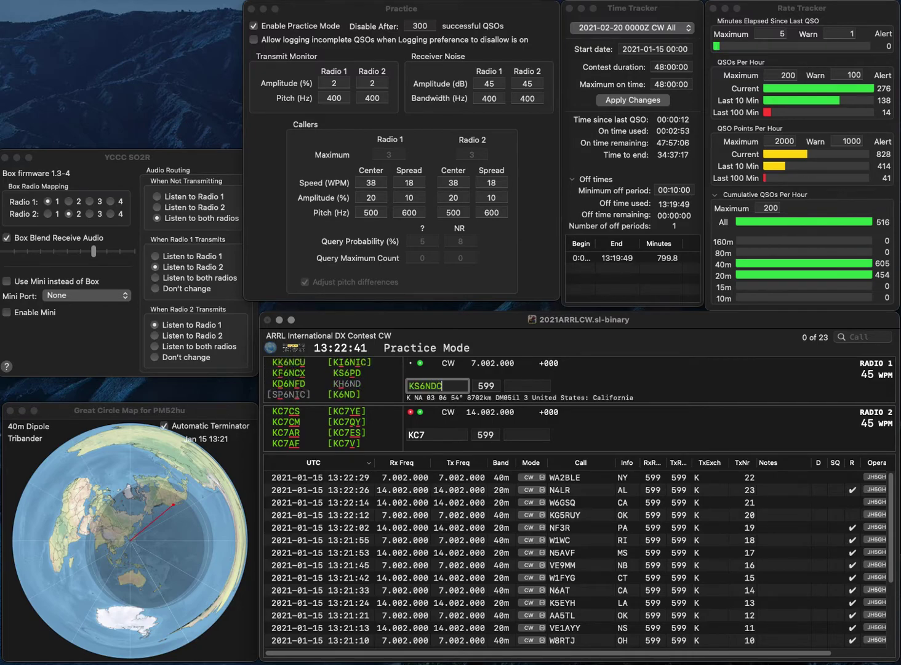
pyautogui.press('BackSpace')
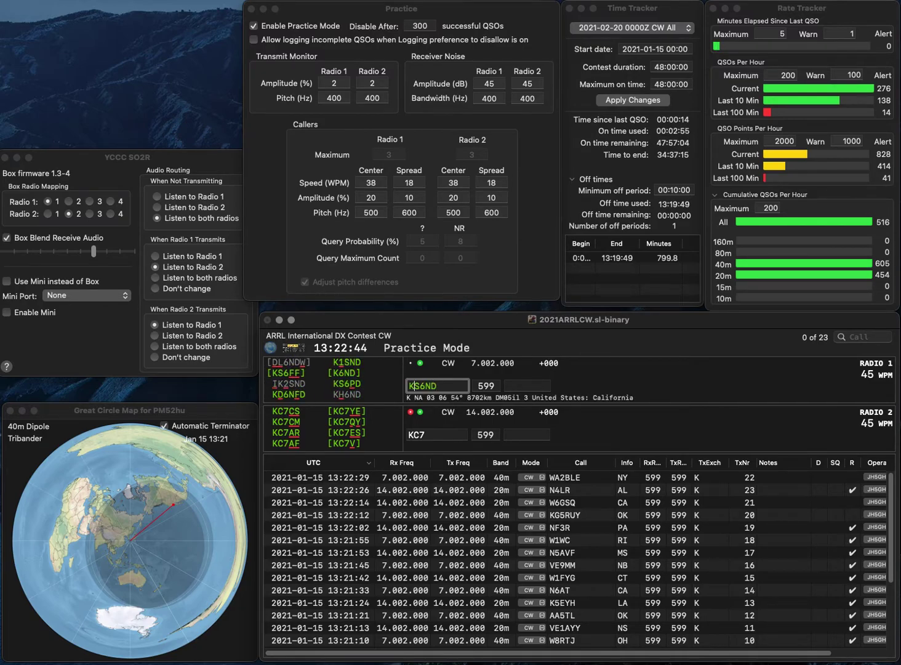
pyautogui.press('Up')
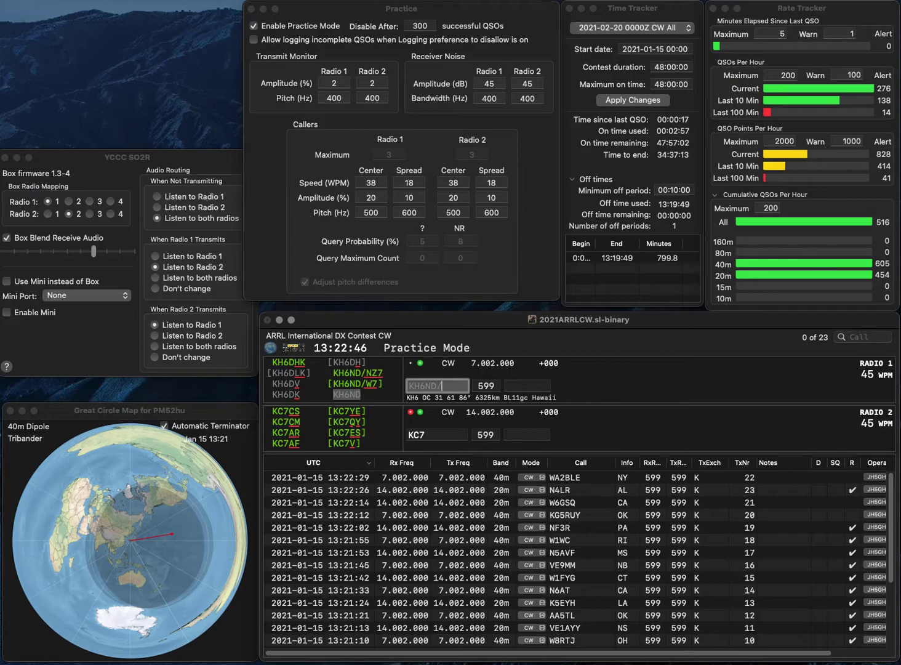
pyautogui.write('/27')
pyautogui.click(411, 433)
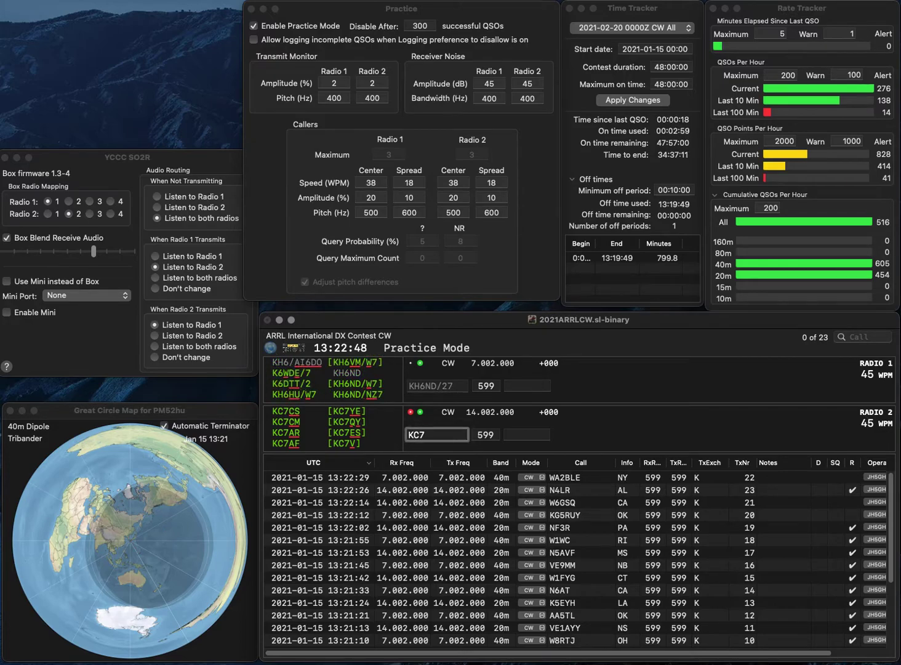
pyautogui.click(453, 385)
pyautogui.press('Left')
pyautogui.press('BackSpace')
pyautogui.write('W')
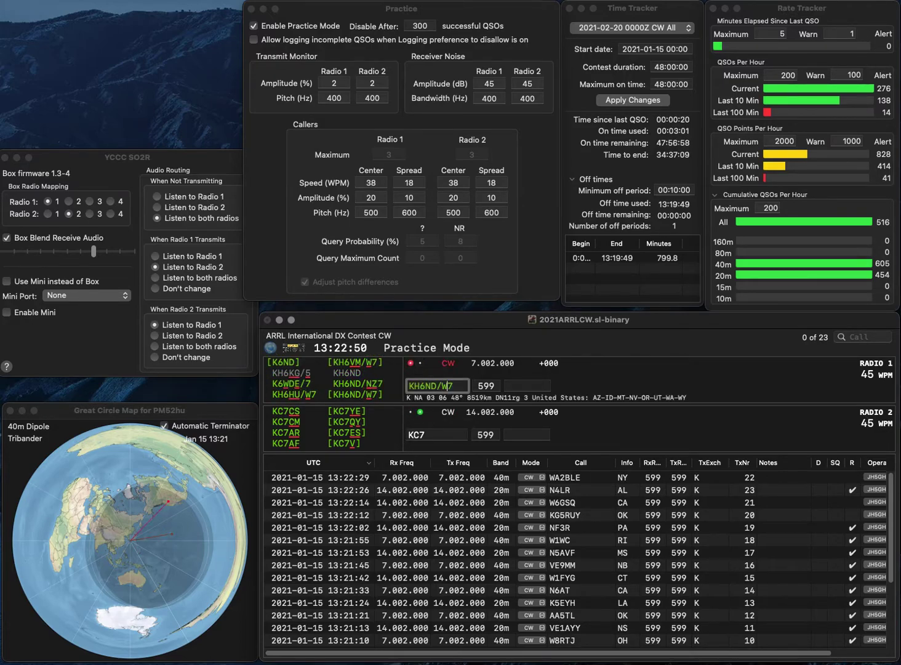
pyautogui.press('Return')
pyautogui.click(410, 434)
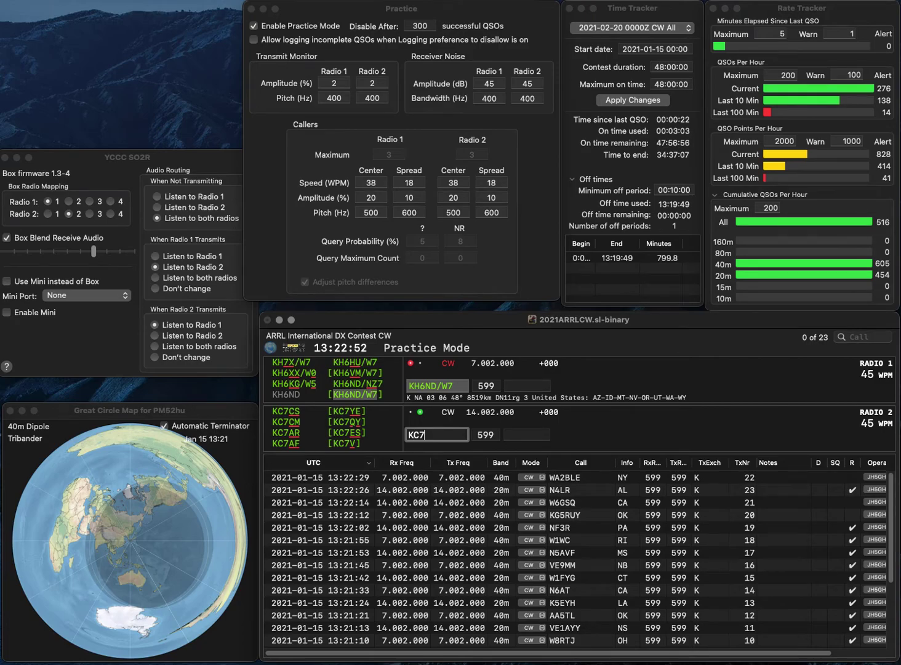
pyautogui.write('DXT')
pyautogui.press('Return')
pyautogui.write('M')
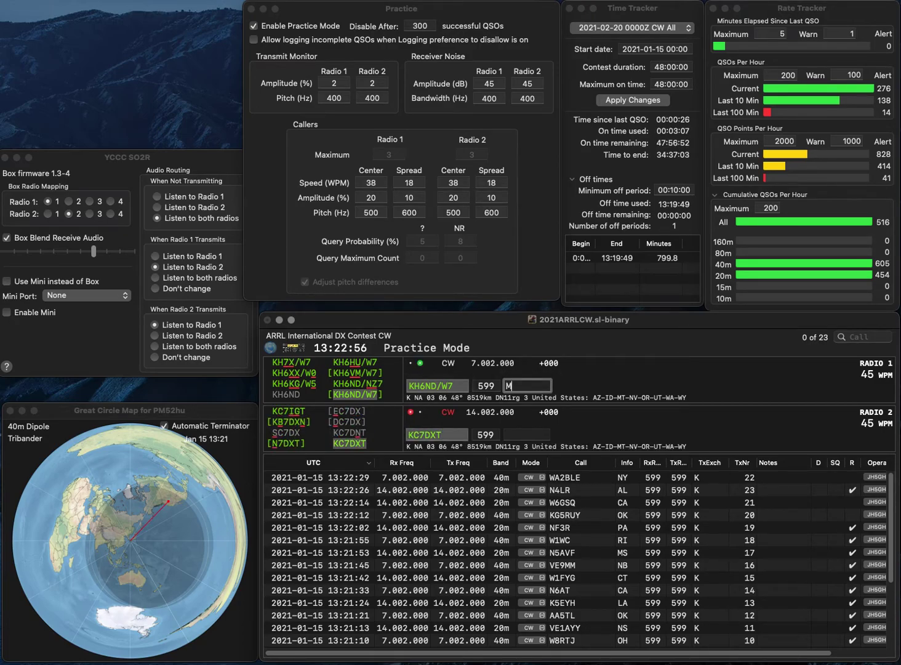
pyautogui.write('T')
pyautogui.press('Return')
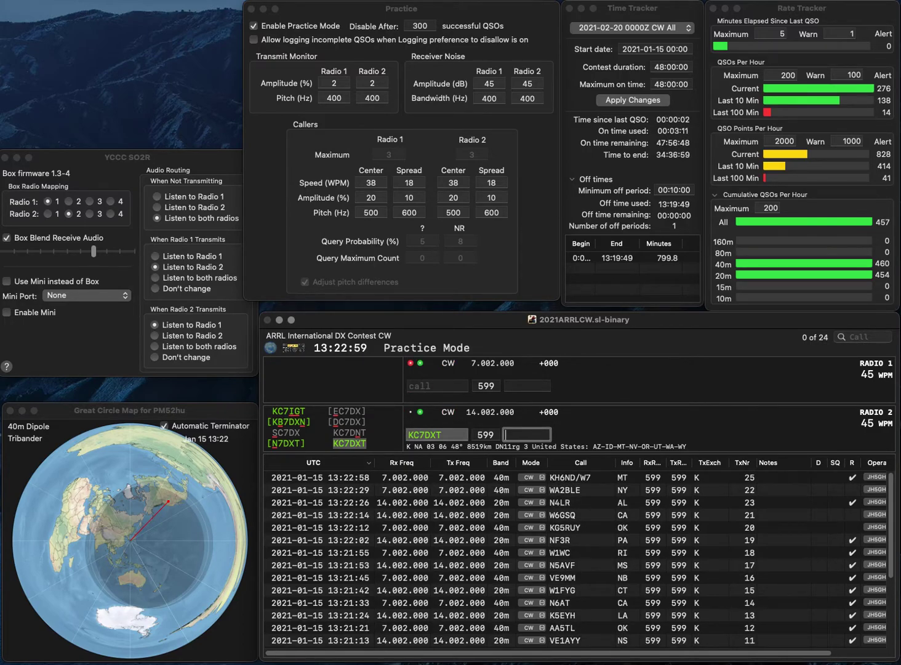
pyautogui.write('WY')
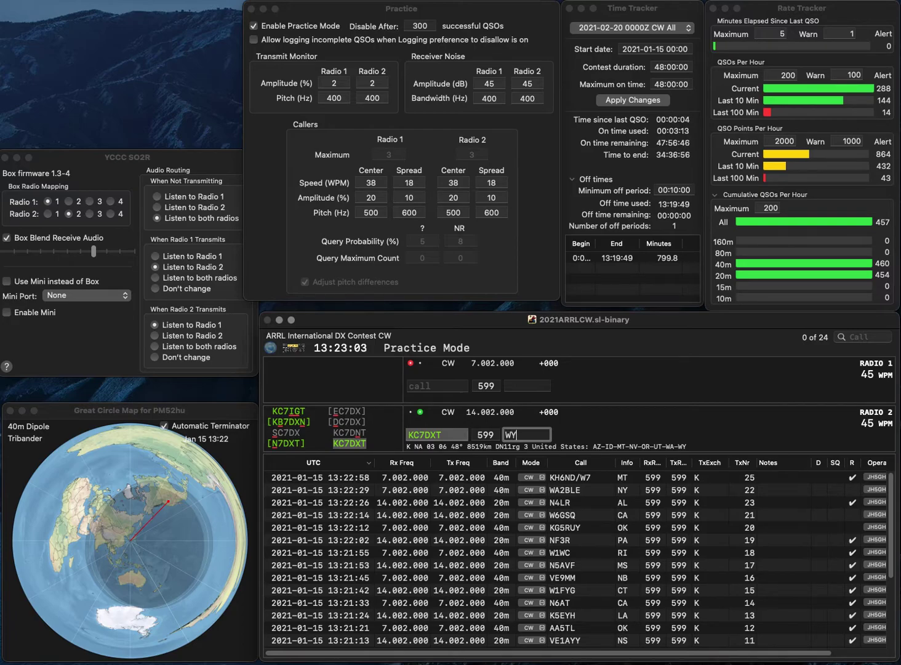
pyautogui.press('Return')
# Send the partial call W6 on Radio 1 and enter K7MIO for the Radio 2 caller.
pyautogui.write('W6')
pyautogui.press('Return')
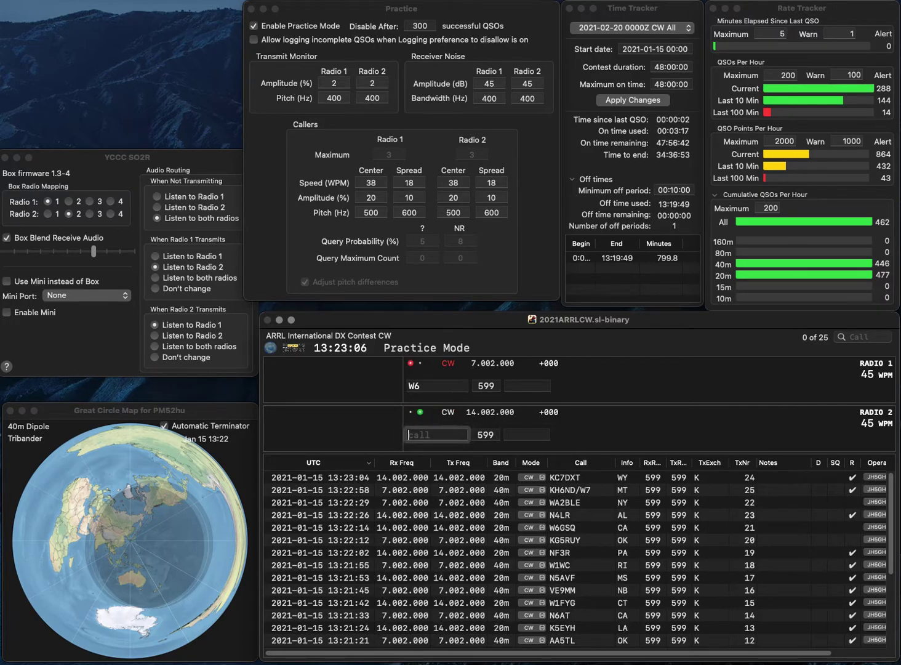
pyautogui.write('K')
pyautogui.write('MIO')
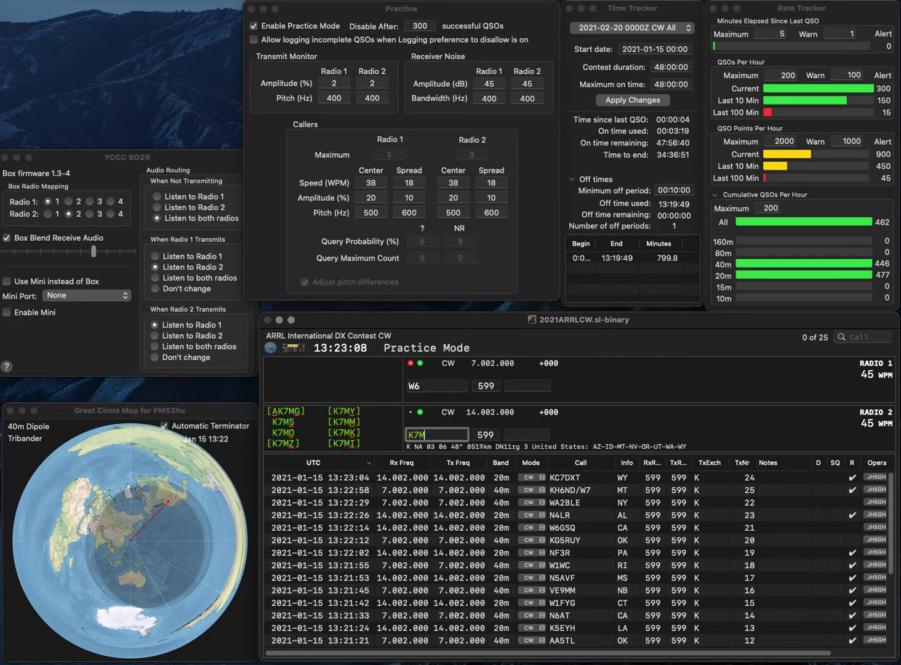
pyautogui.press('Return')
pyautogui.write('UM')
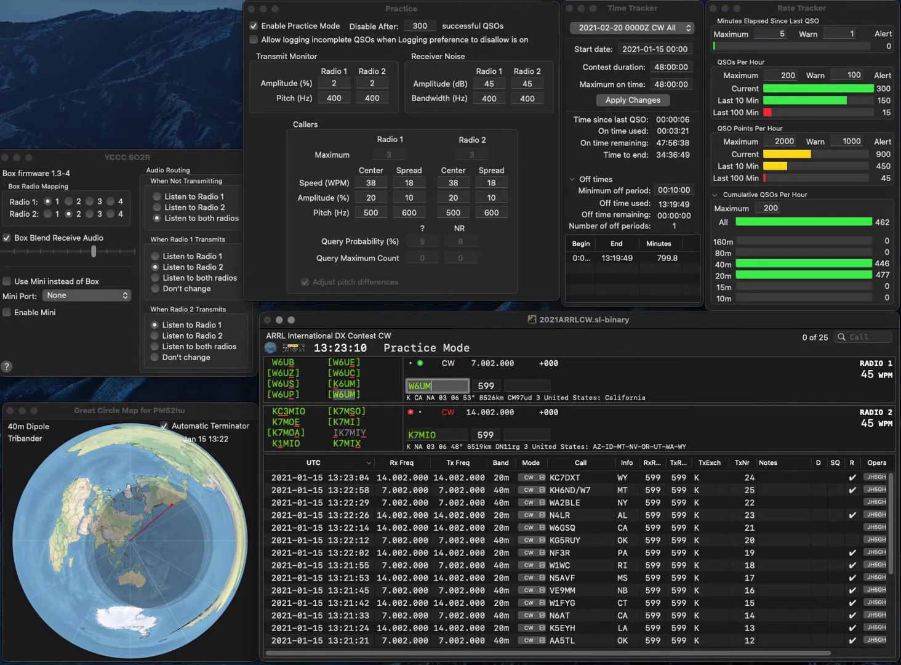
pyautogui.press('Return')
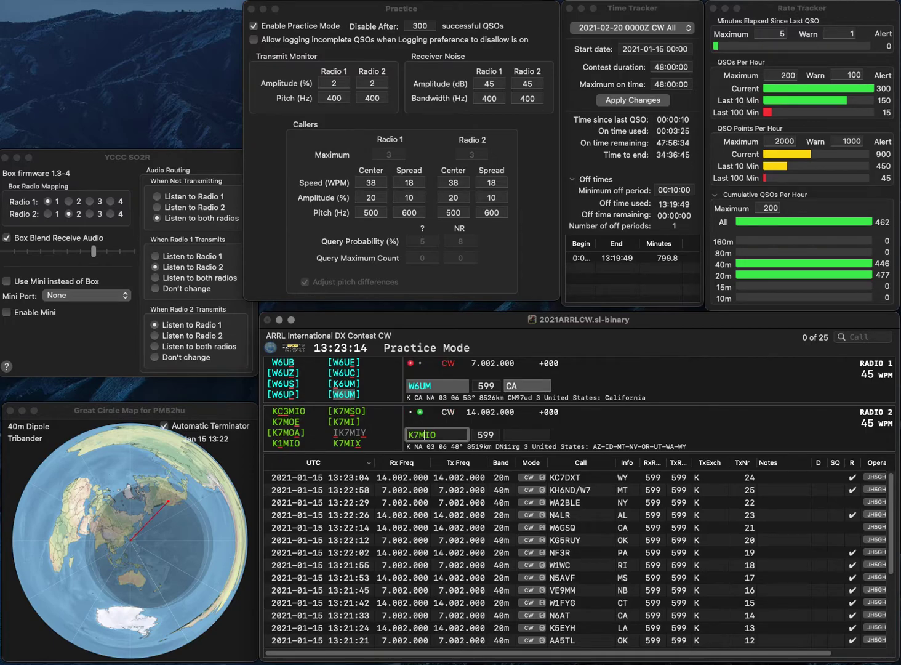
pyautogui.press('BackSpace')
pyautogui.write('S')
pyautogui.press('Return')
# Log W6UM with received exchange CA on Radio 1 and K7MSO with MT on Radio 2.
pyautogui.press('space')
pyautogui.press('Return')
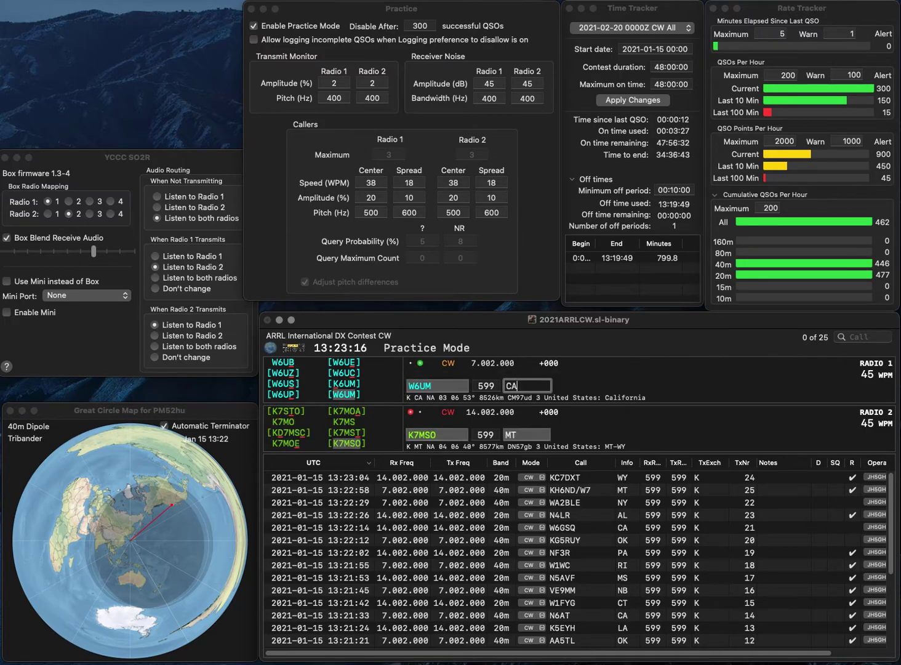
pyautogui.press('space')
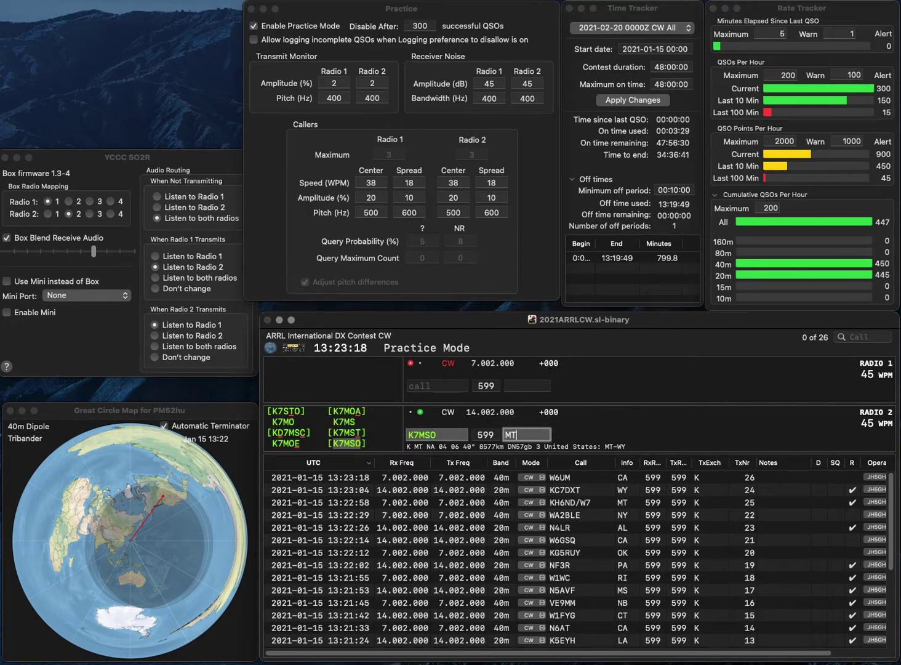
pyautogui.press('Return')
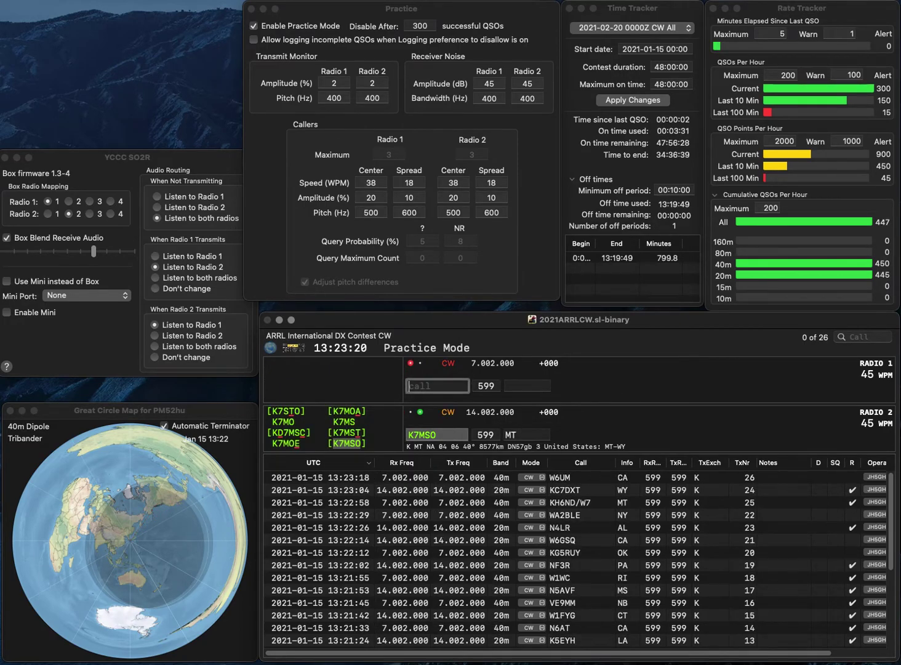
pyautogui.write('W')
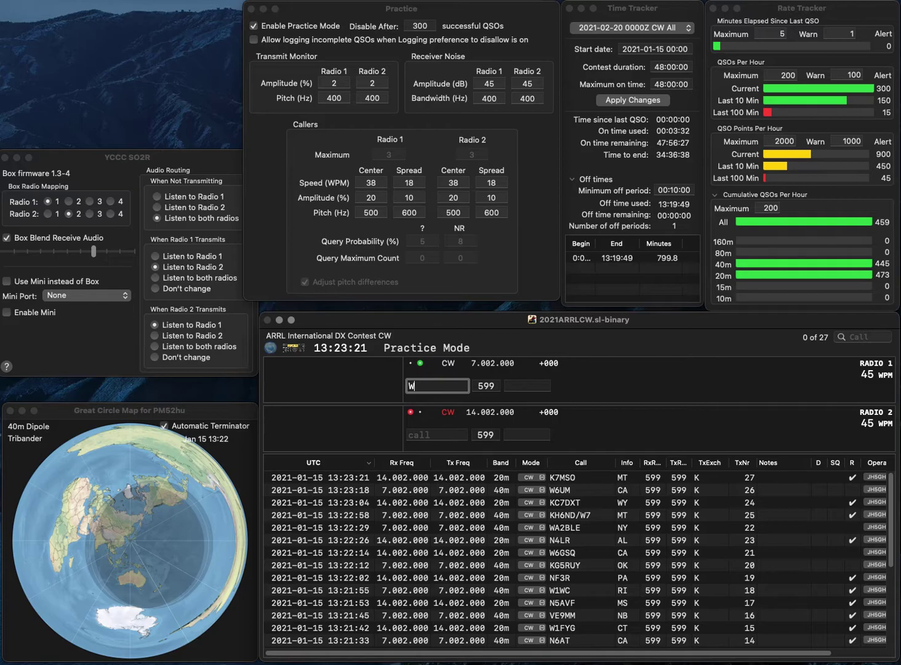
pyautogui.write('0CCJ')
pyautogui.press('Return')
pyautogui.write('D9GN')
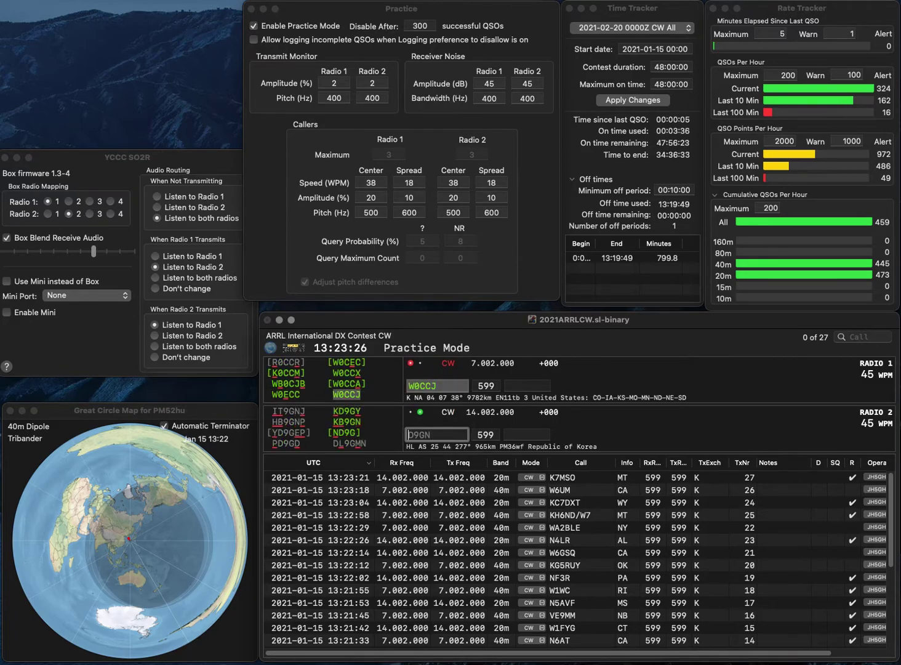
pyautogui.press('Home')
pyautogui.write('K')
pyautogui.press('Return')
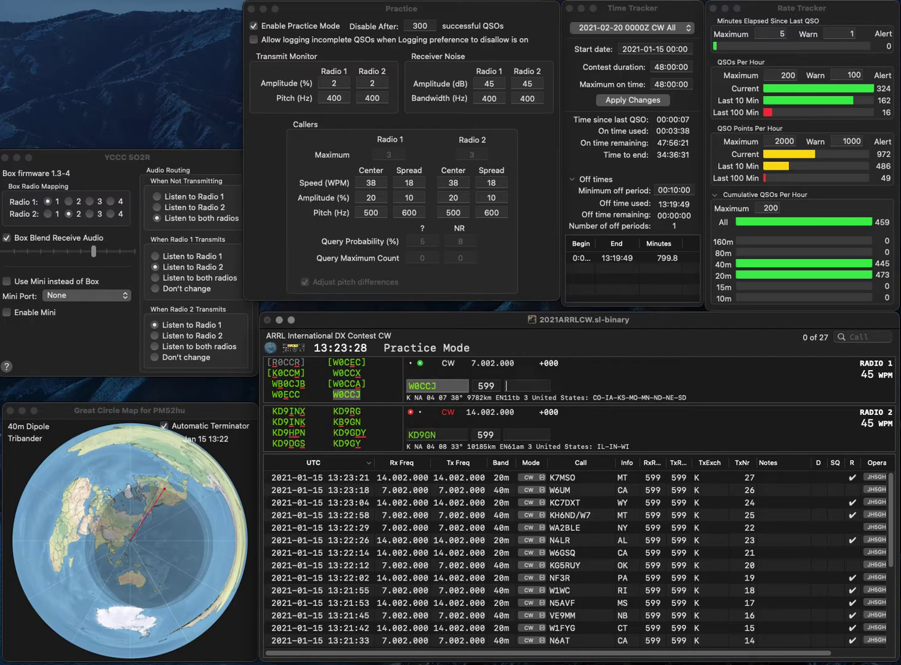
# Log W0CCJ with received exchange KS on Radio 1 and correct the Radio 2 call to KB9GN, answering that caller.
pyautogui.write('KS')
pyautogui.press('Return')
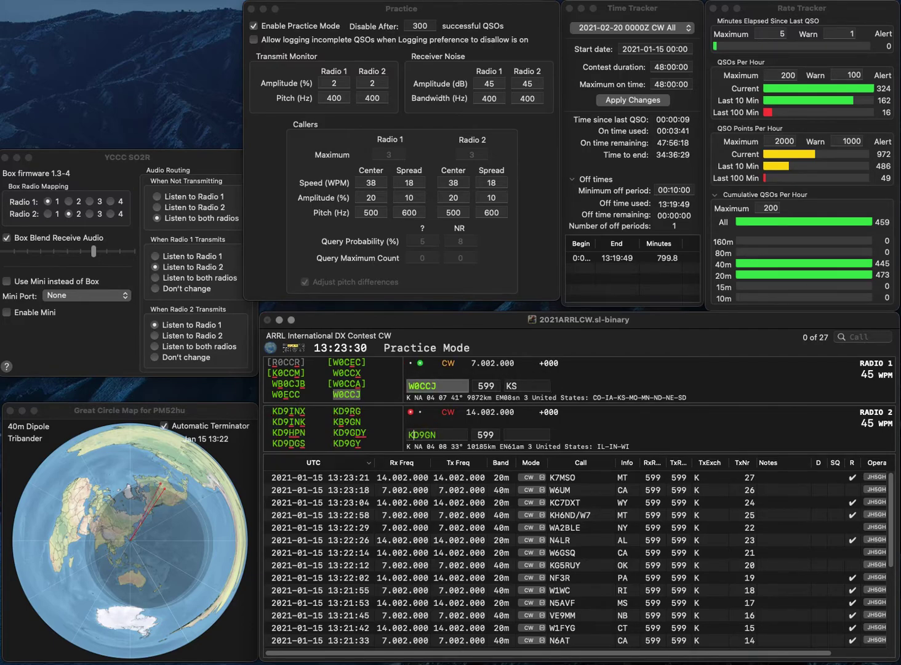
pyautogui.press('Right')
pyautogui.press('BackSpace')
pyautogui.write('B')
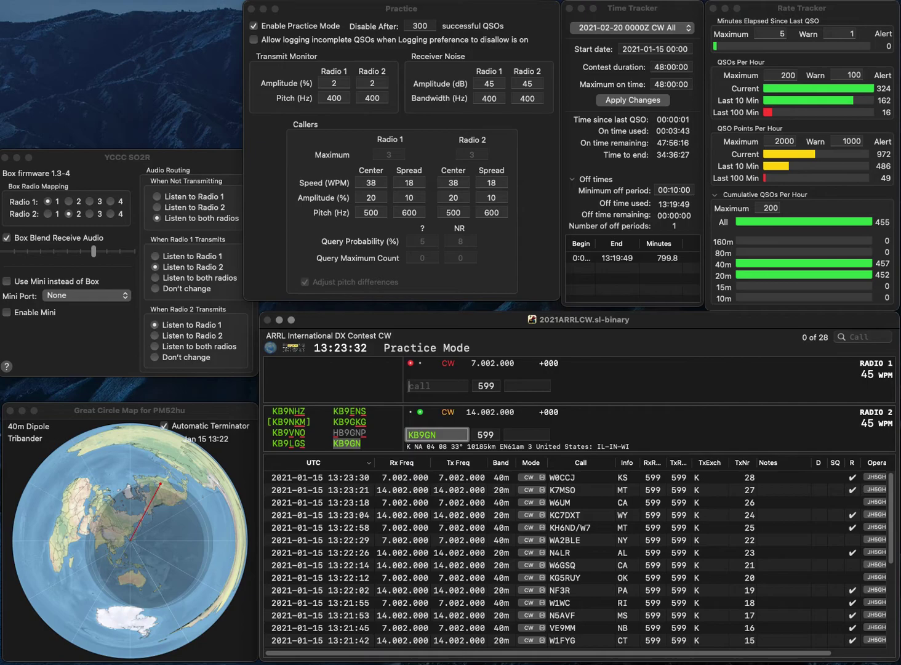
pyautogui.press('Return')
pyautogui.write('NV1WM')
pyautogui.press('BackSpace')
pyautogui.press('BackSpace')
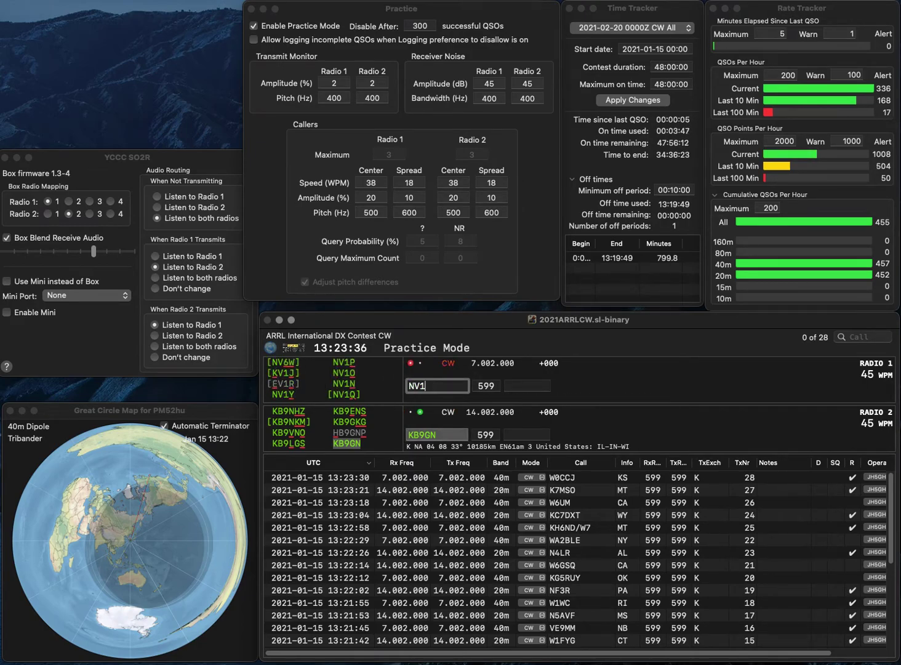
pyautogui.write('P')
pyautogui.press('Return')
pyautogui.press('space')
pyautogui.write('WI')
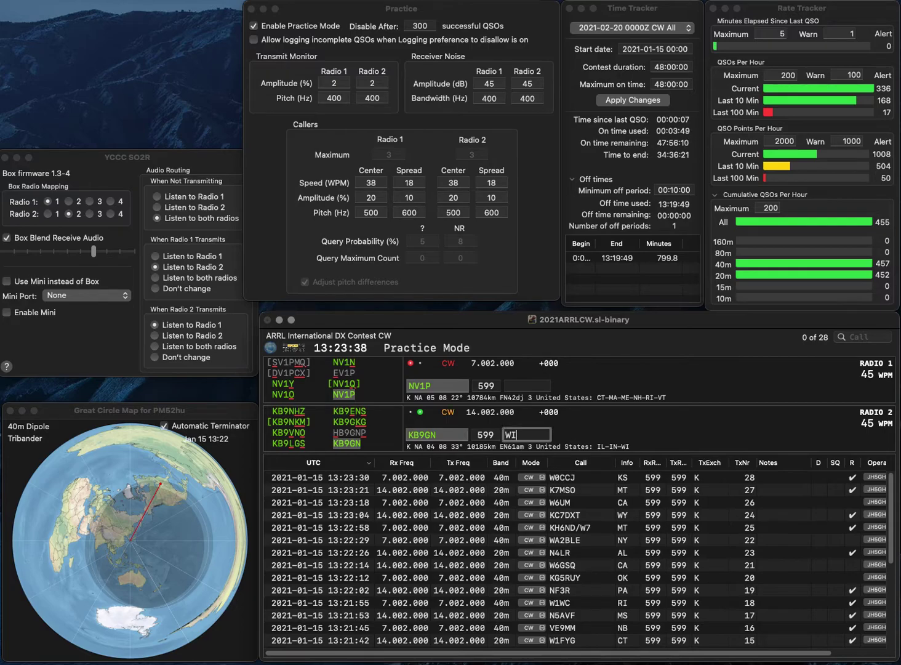
pyautogui.press('Return')
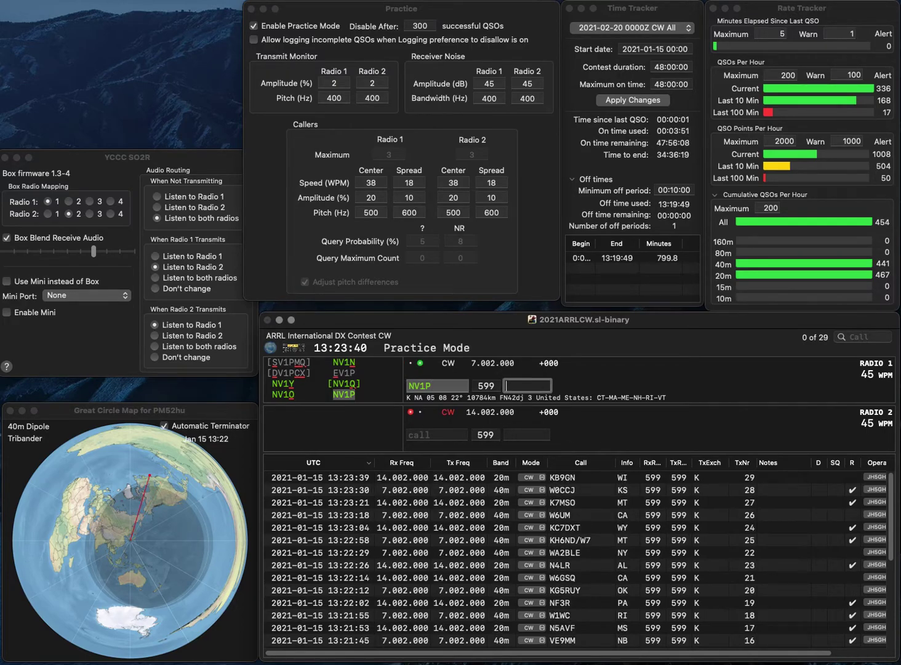
pyautogui.write('CT')
pyautogui.press('Return')
# Answer AA2F on Radio 2 and VA3ZDX on Radio 1.
pyautogui.write('A')
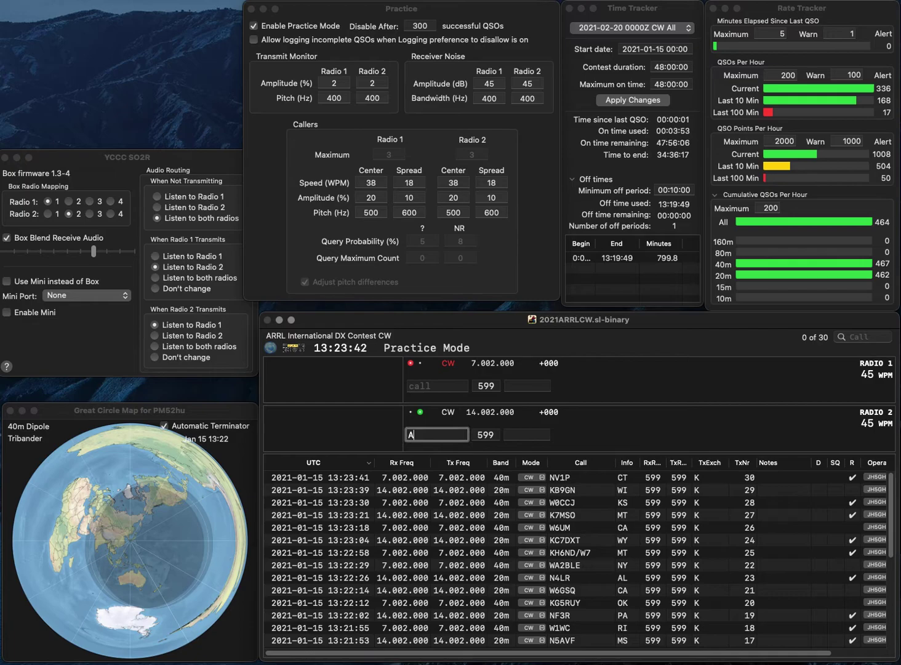
pyautogui.write('A2F')
pyautogui.press('Return')
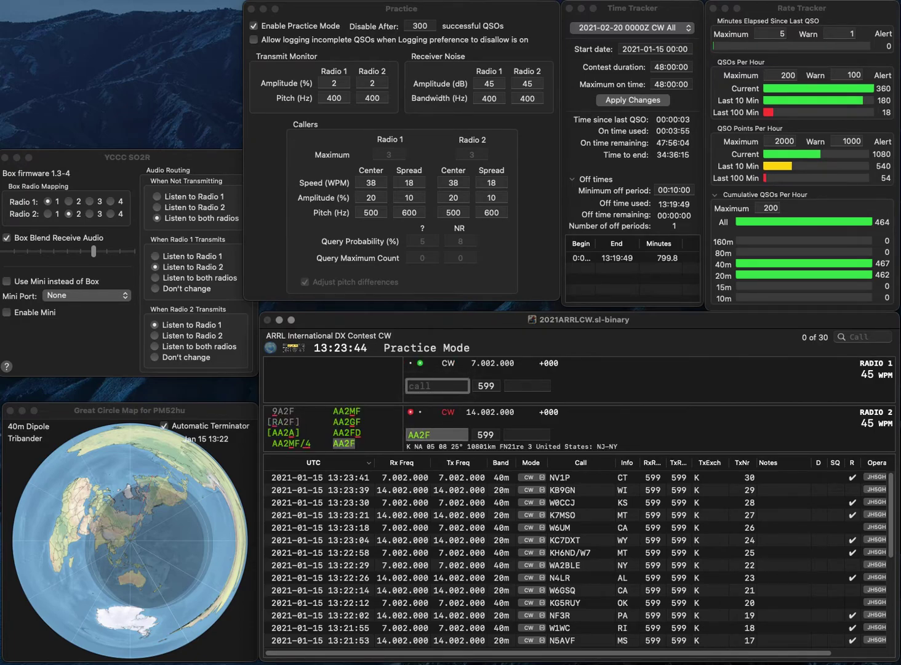
pyautogui.write('VA3ZDX')
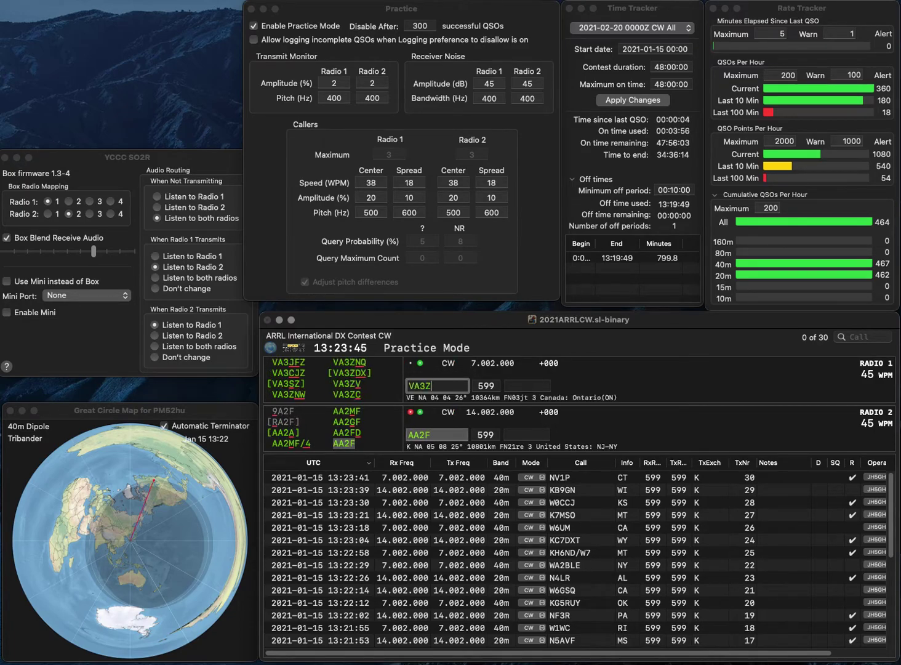
pyautogui.press('Return')
# Log AA2F with received exchange NJ on Radio 2 and VA3ZDX with ON on Radio 1.
pyautogui.write('NJ')
pyautogui.press('Return')
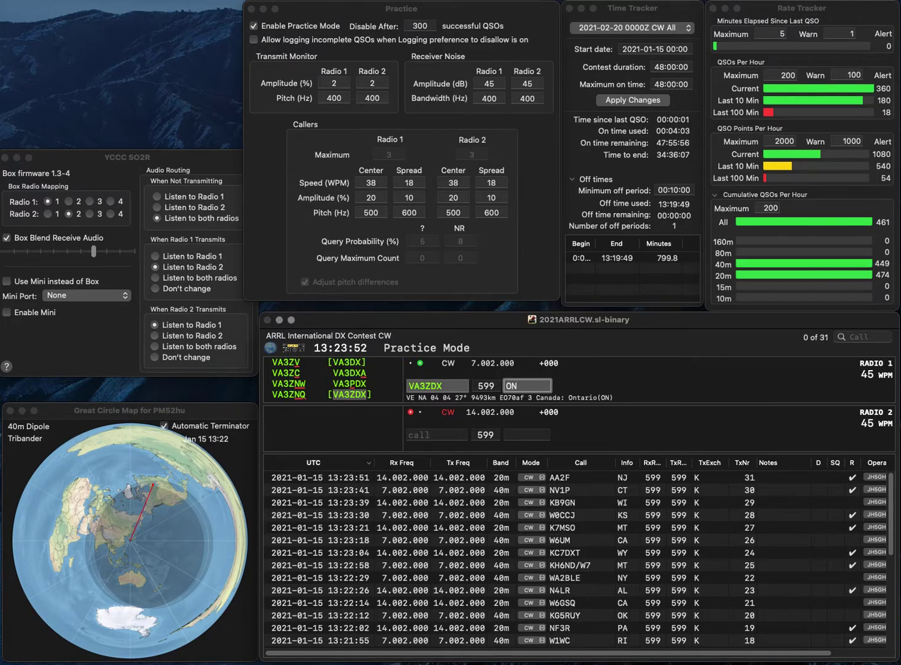
pyautogui.press('Return')
# Send the call N1TU to the Radio 2 caller and the partial call WZ on Radio 1.
pyautogui.write('N')
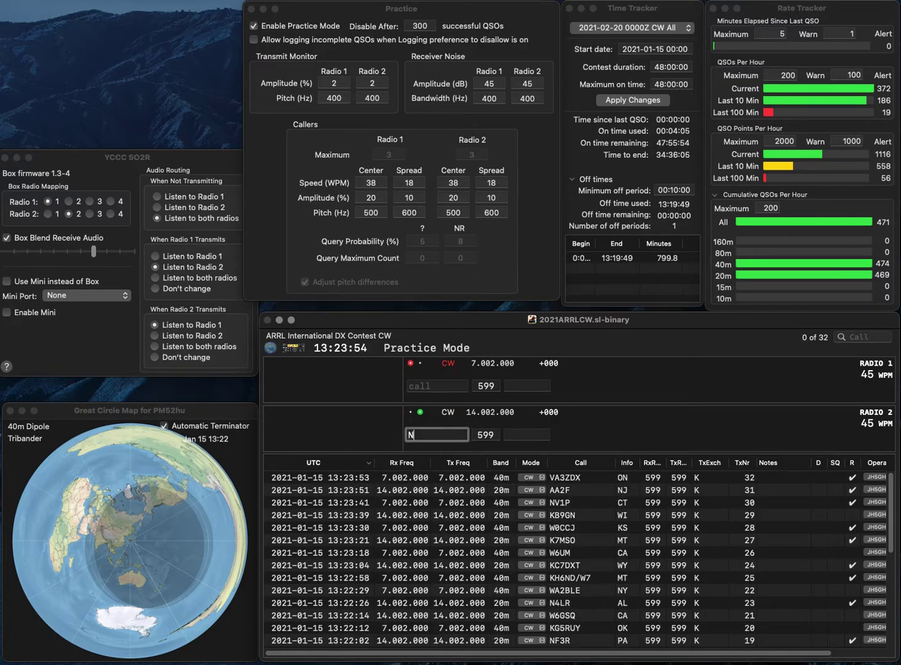
pyautogui.write('1TU')
pyautogui.press('Return')
pyautogui.write('WZ')
pyautogui.press('Return')
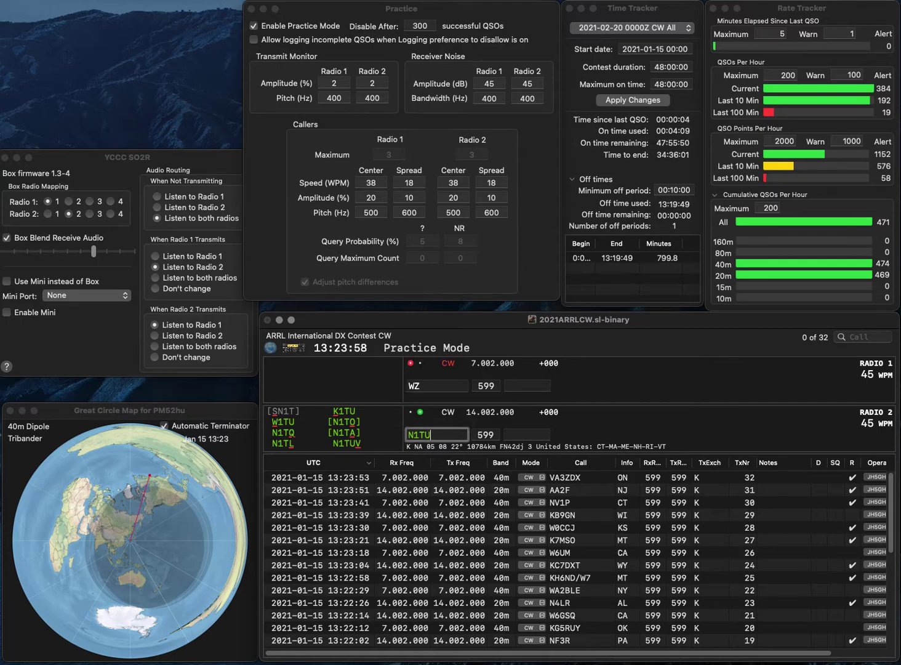
# Correct the Radio 2 call to N2TU and the Radio 1 call to WG4F, answering both callers.
pyautogui.press('Left')
pyautogui.press('Left')
pyautogui.press('BackSpace')
pyautogui.write('2')
pyautogui.press('Return')
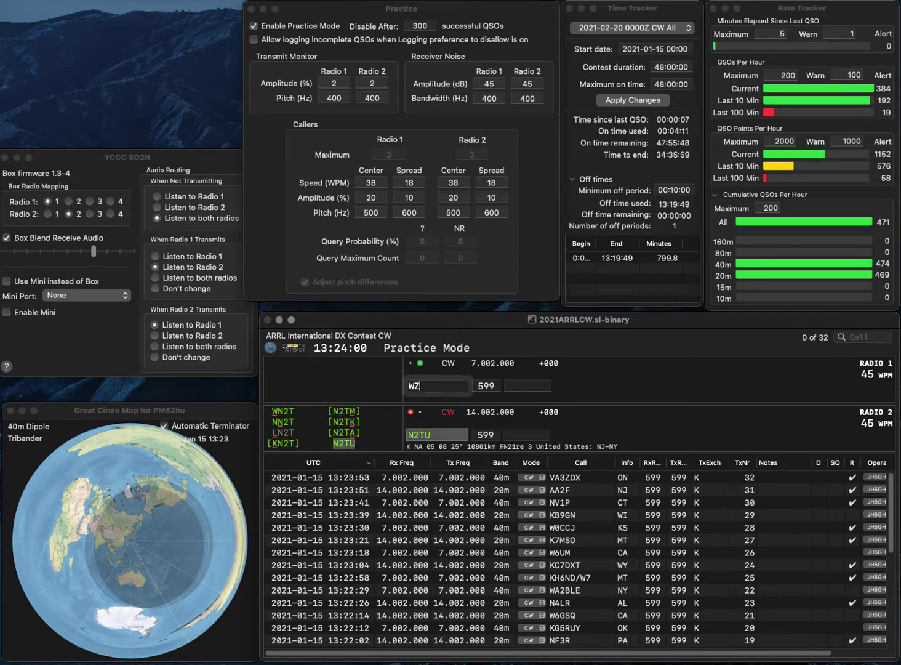
pyautogui.press('BackSpace')
pyautogui.write('G4F')
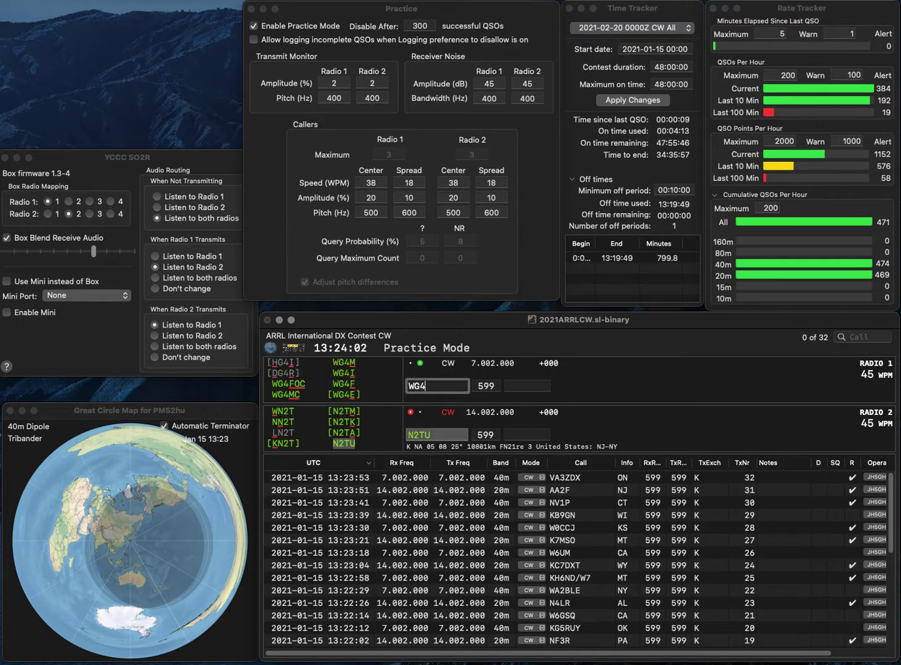
pyautogui.press('Return')
pyautogui.write('NY')
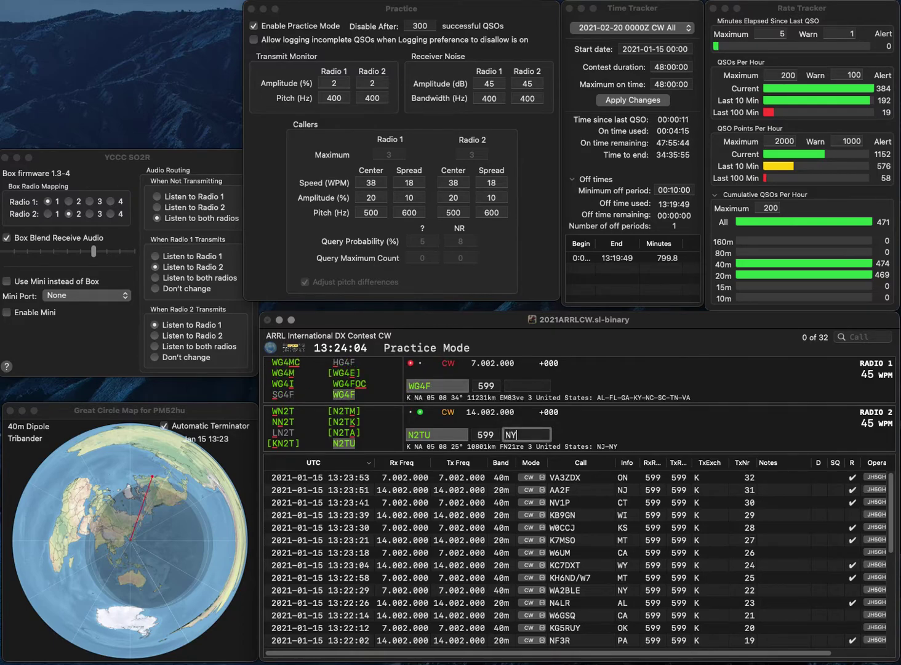
pyautogui.press('Return')
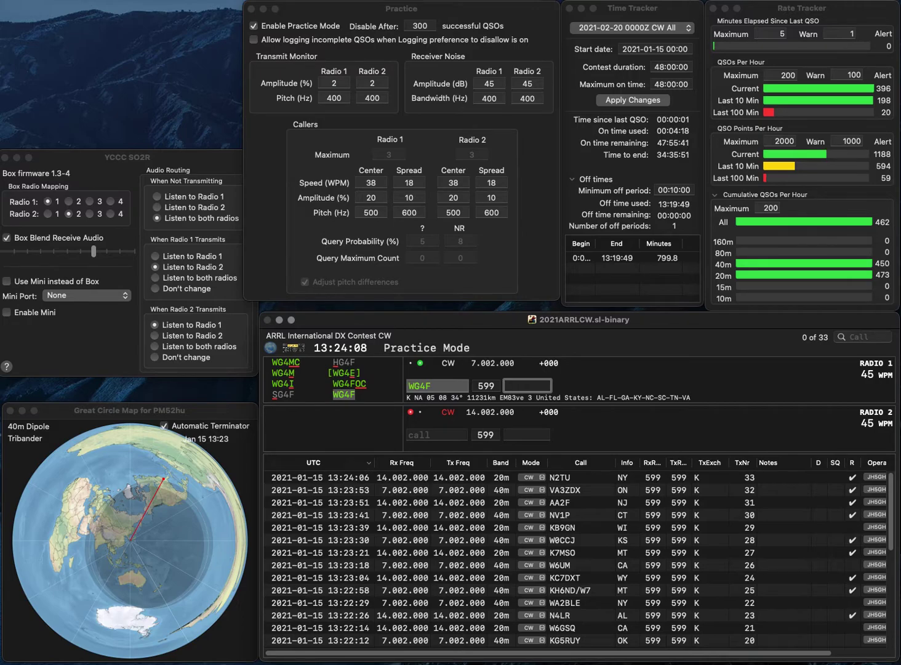
pyautogui.write('FL')
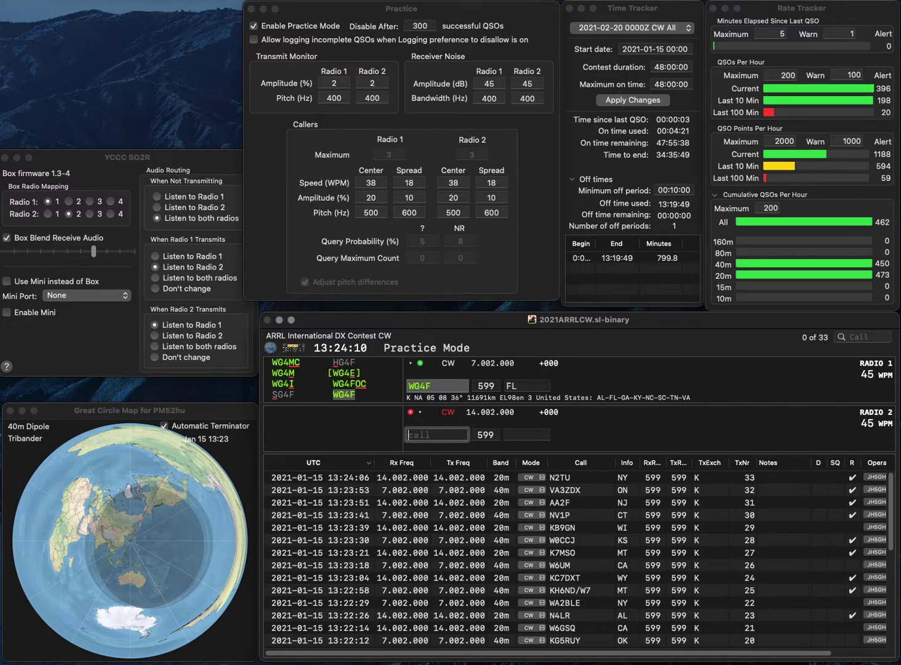
pyautogui.press('Return')
# Answer N3JT on Radio 2 and KC3M on Radio 1.
pyautogui.write('N3JT')
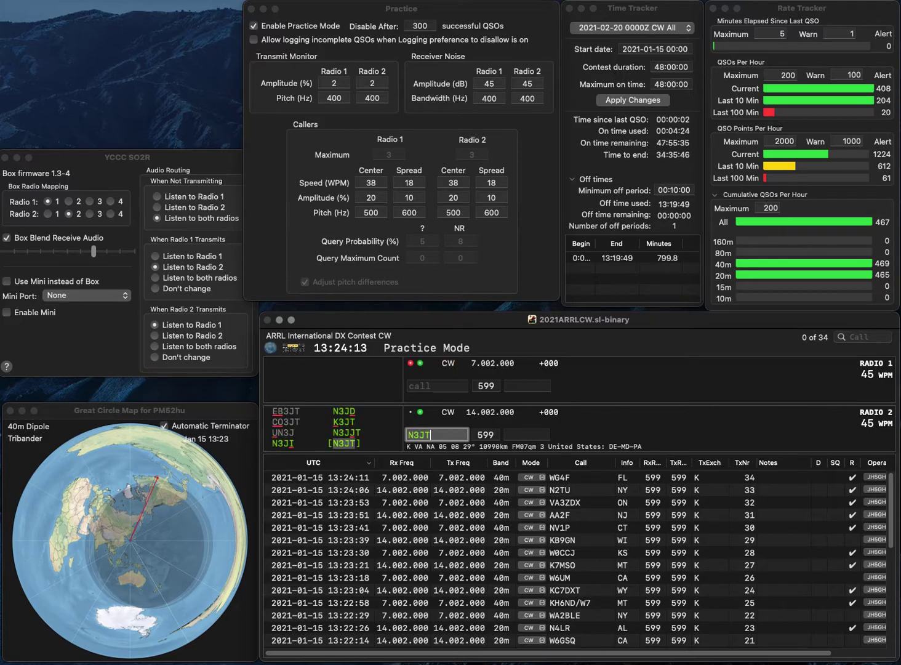
pyautogui.press('Return')
pyautogui.write('KC3M')
pyautogui.press('Return')
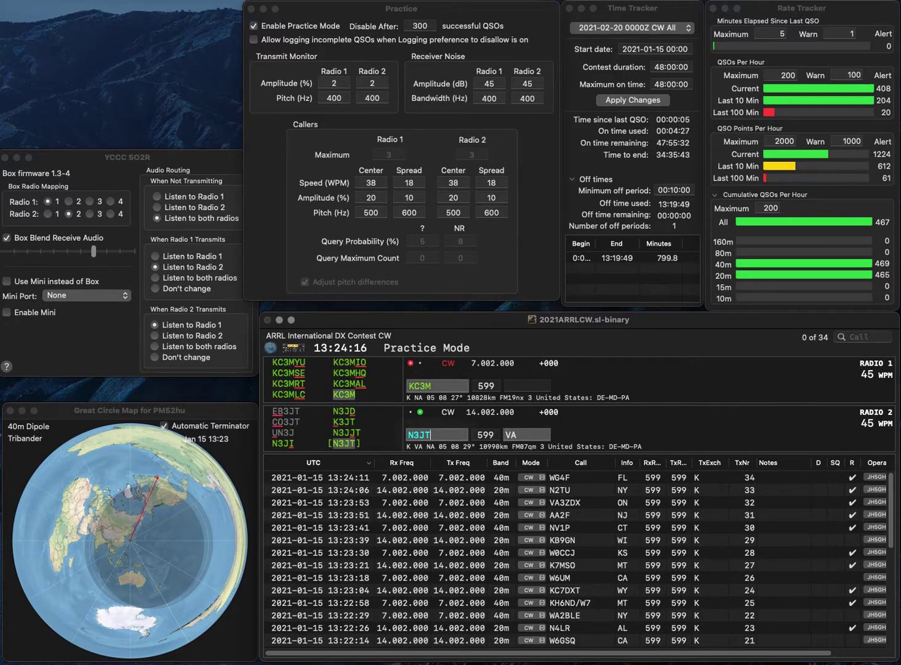
# Log N3JT with received exchange VA on Radio 2 and KC3M with PA on Radio 1.
pyautogui.press('Return')
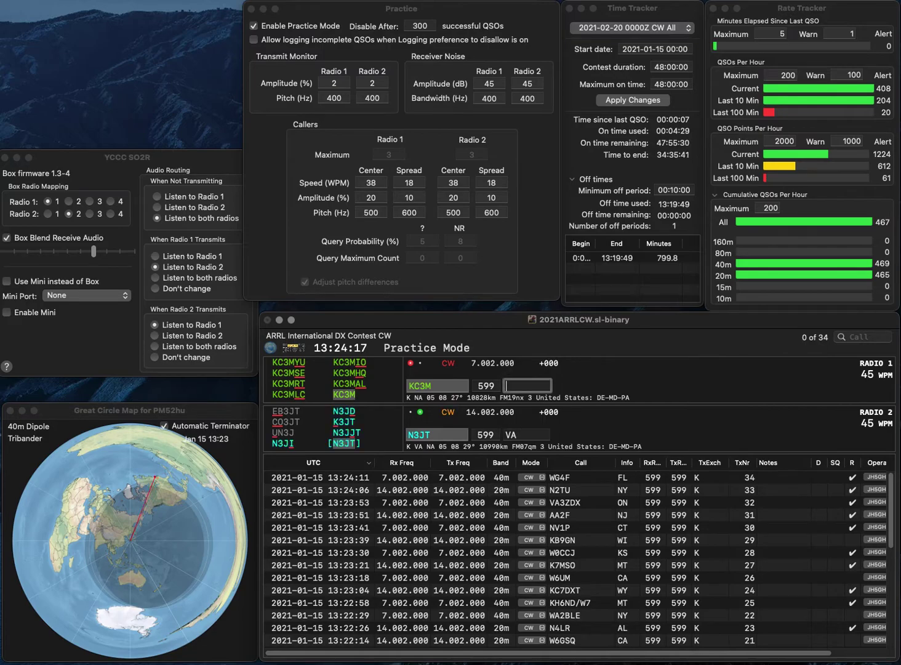
pyautogui.write('PA')
pyautogui.press('Return')
pyautogui.write('N')
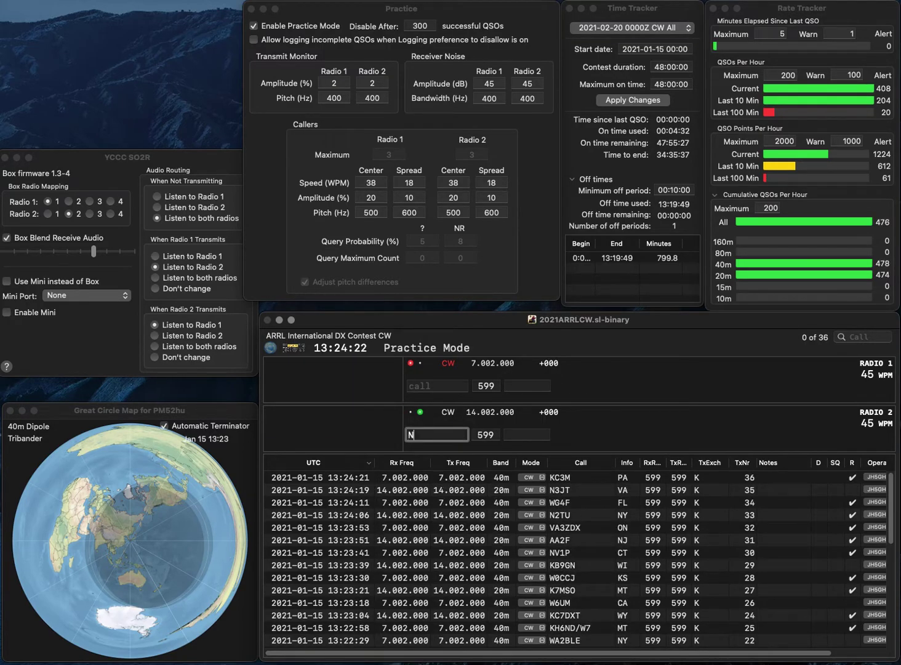
pyautogui.write('3SUG')
pyautogui.press('Return')
pyautogui.write('KF7GGN')
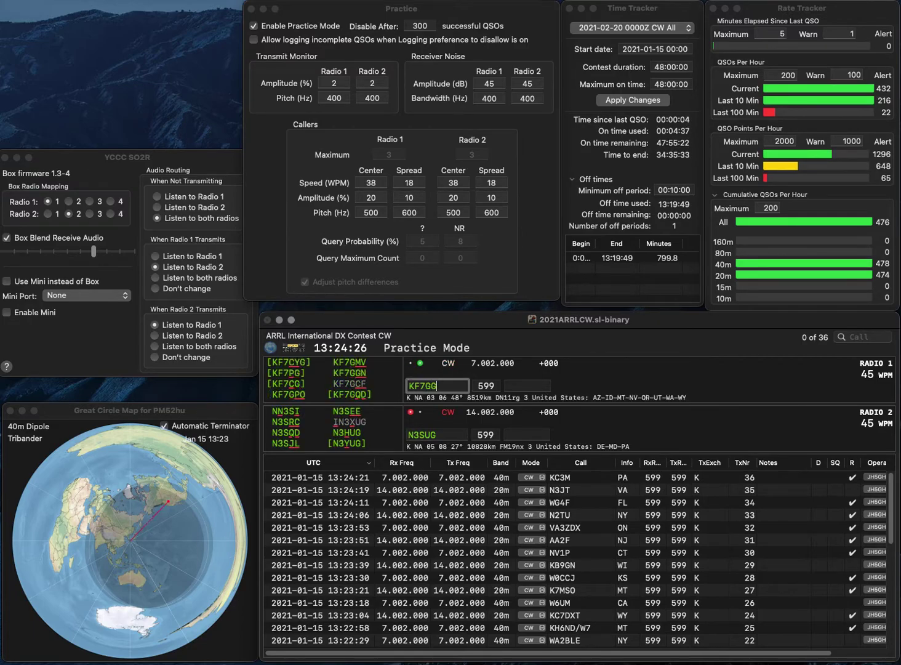
pyautogui.press('Return')
pyautogui.press('Left')
pyautogui.press('Left')
pyautogui.press('BackSpace')
pyautogui.write('H')
pyautogui.press('Return')
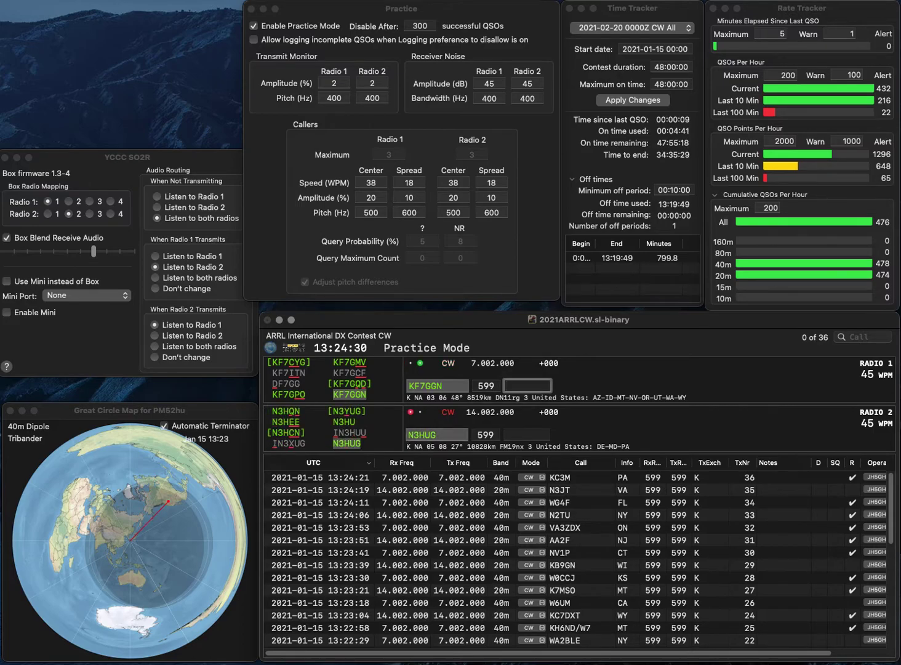
# Log KF7GGN with received exchange UT on Radio 1 and N3HUG with PA on Radio 2.
pyautogui.write('UT')
pyautogui.press('Return')
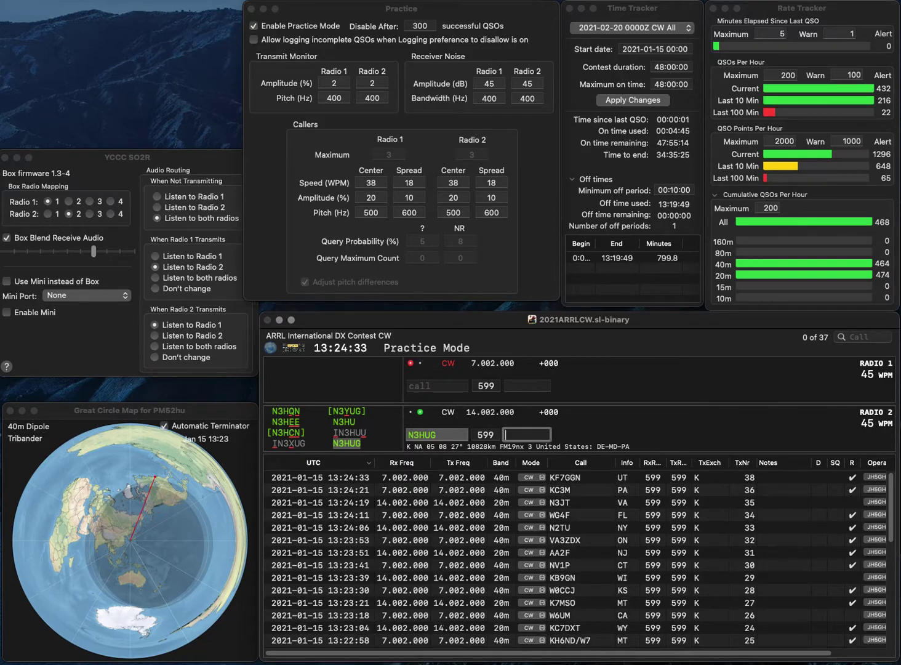
pyautogui.write('PA')
pyautogui.press('Return')
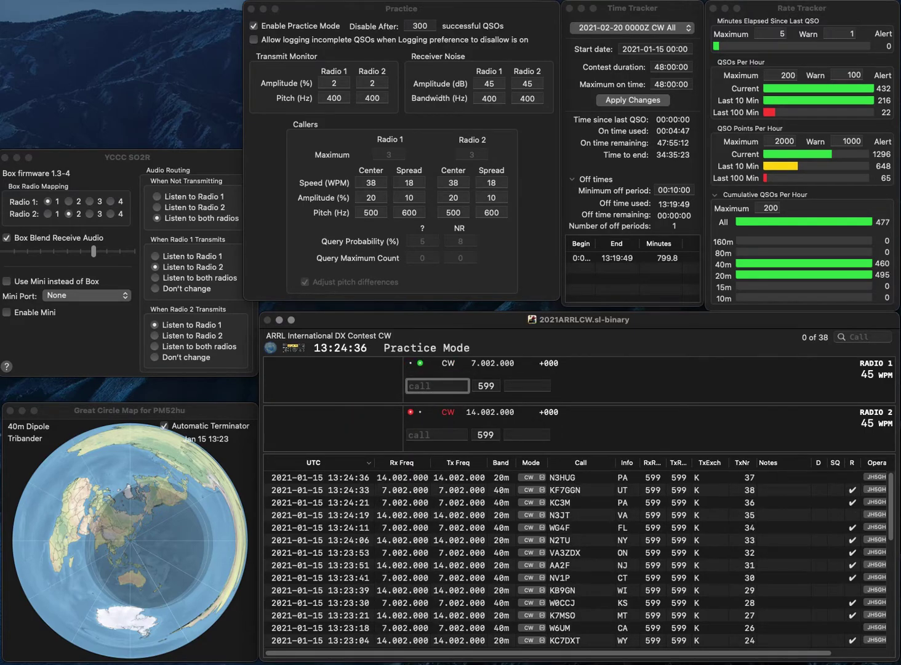
pyautogui.write('KE5RX')
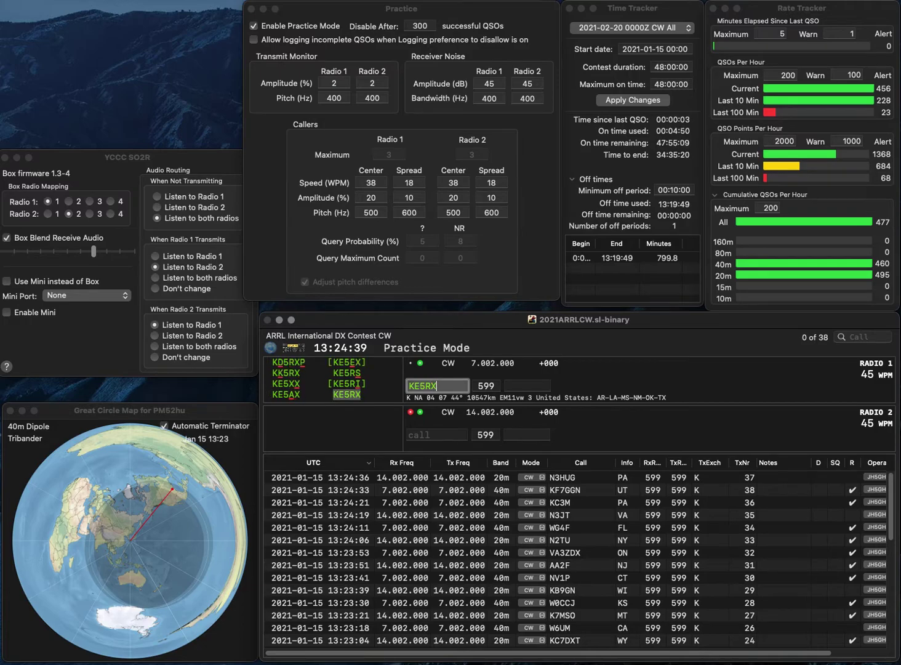
pyautogui.press('Return')
pyautogui.write('K7MS')
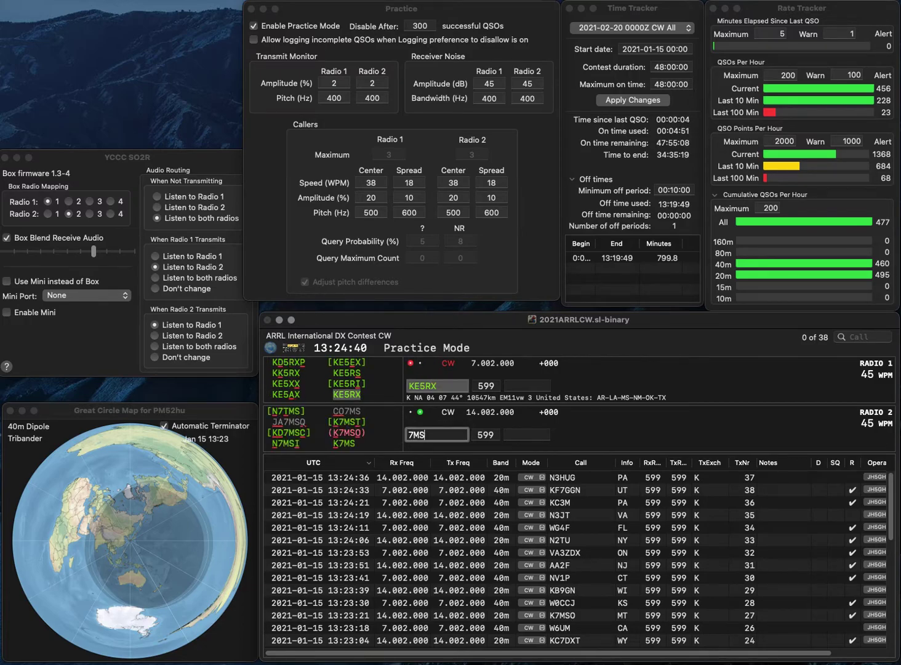
pyautogui.press('Return')
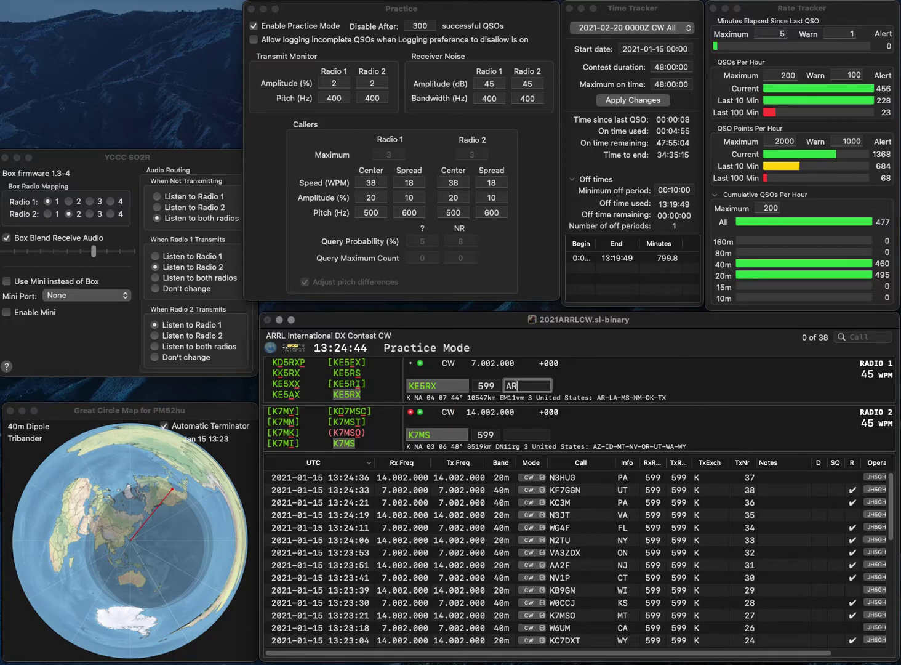
pyautogui.press('Return')
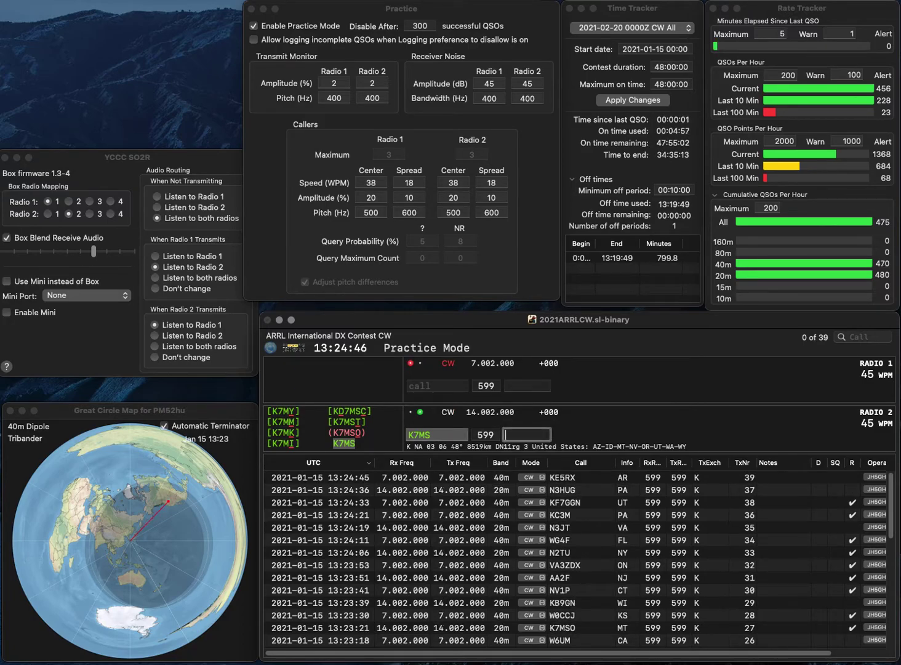
pyautogui.write('UT')
pyautogui.press('Return')
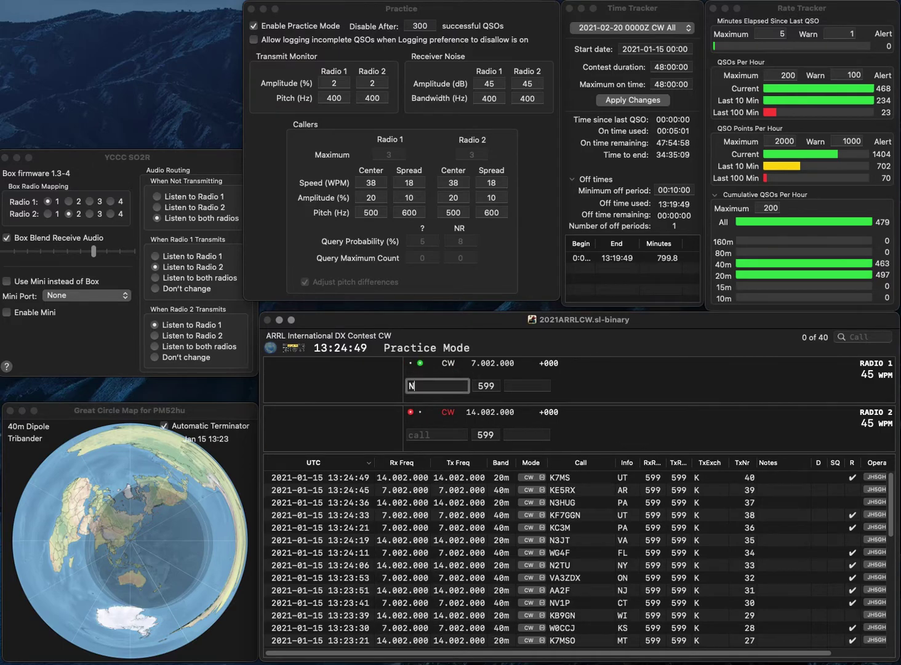
# Answer N3ZA on Radio 1 and KT0F on Radio 2.
pyautogui.write('N3ZA')
pyautogui.press('Return')
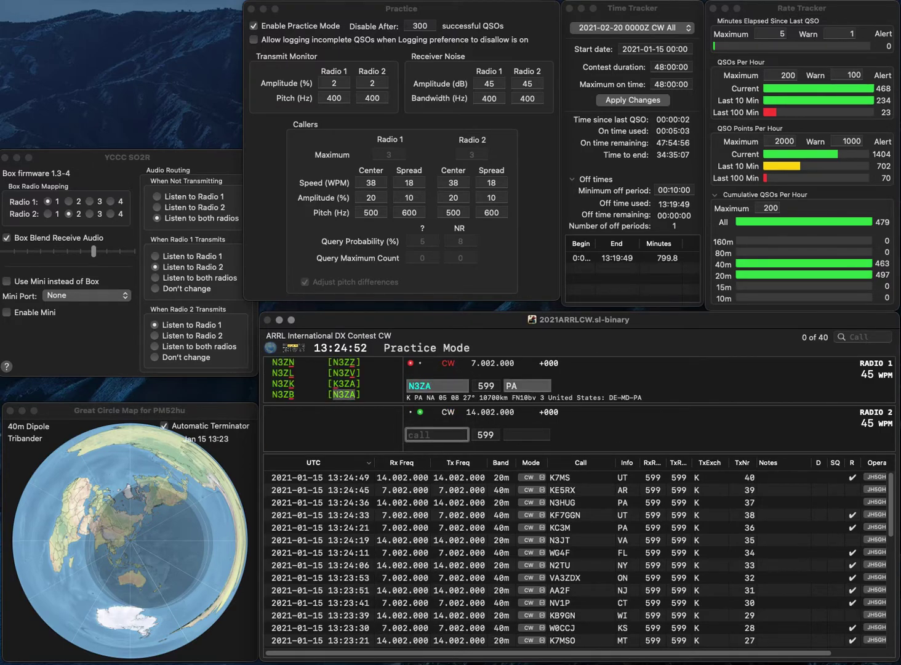
pyautogui.write('KT0F')
pyautogui.press('Return')
pyautogui.press('Return')
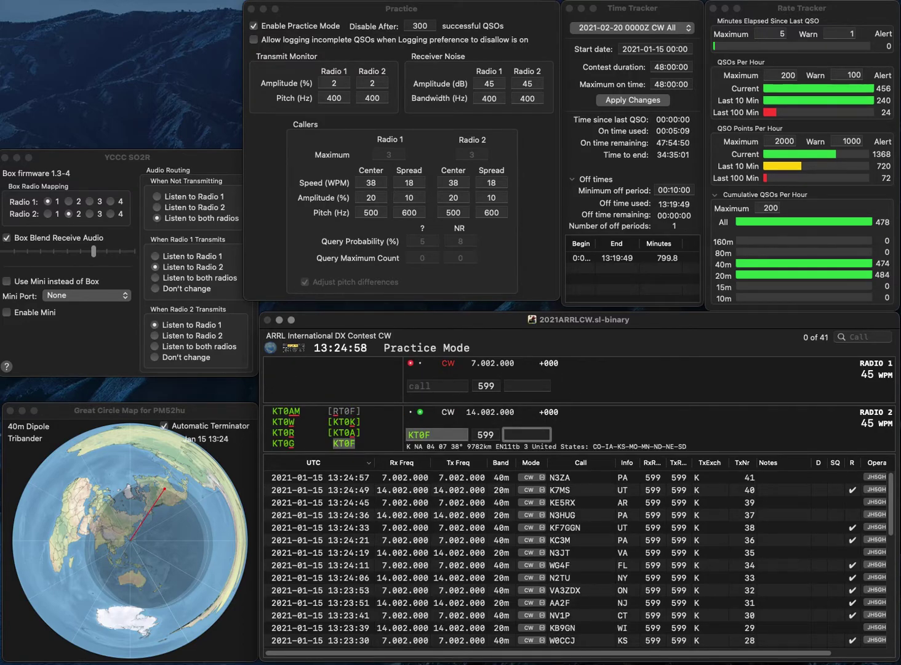
pyautogui.write('NE')
pyautogui.press('Return')
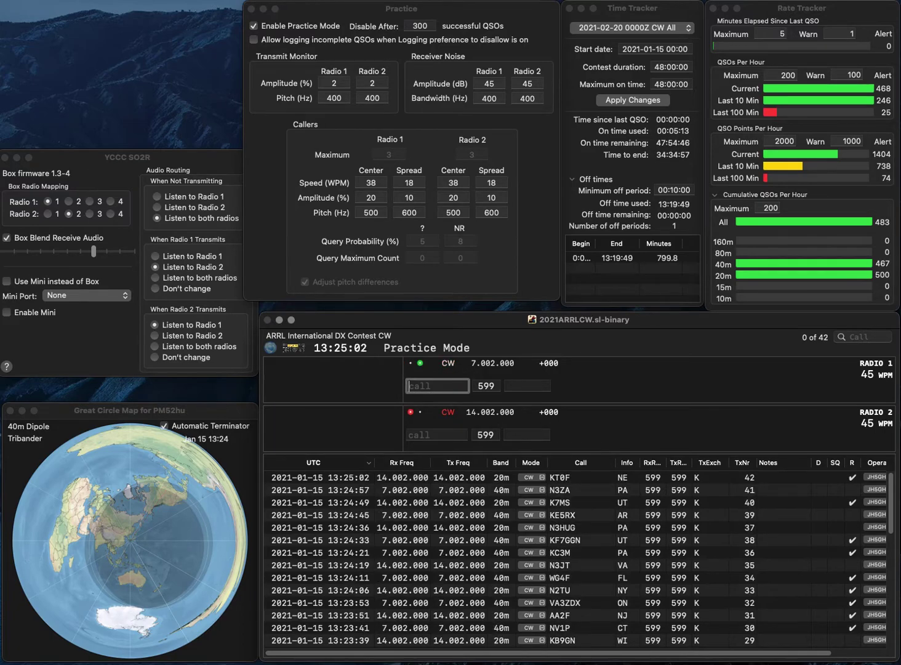
pyautogui.write('K9EAZ')
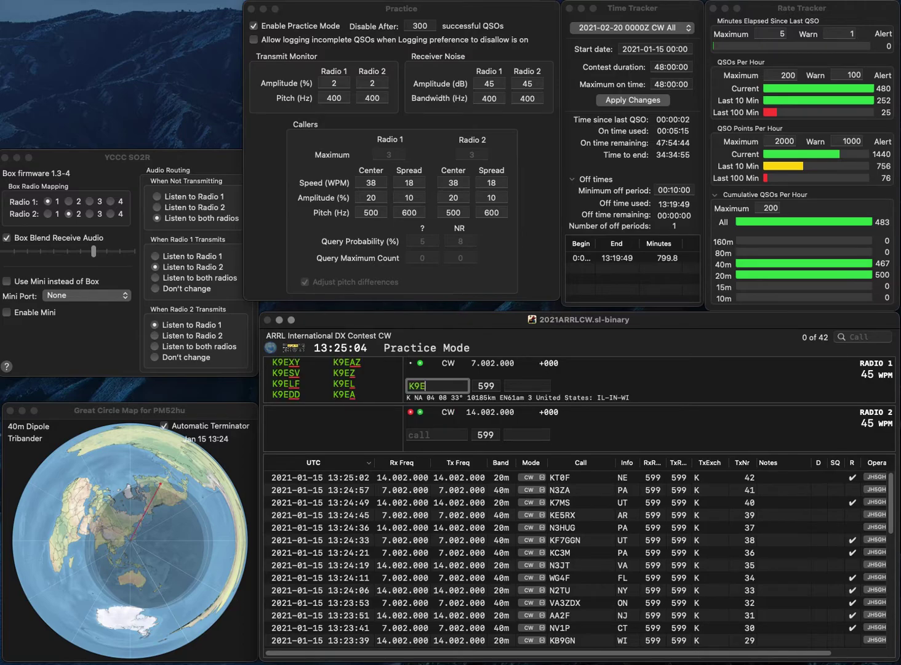
pyautogui.press('Return')
pyautogui.write('W6')
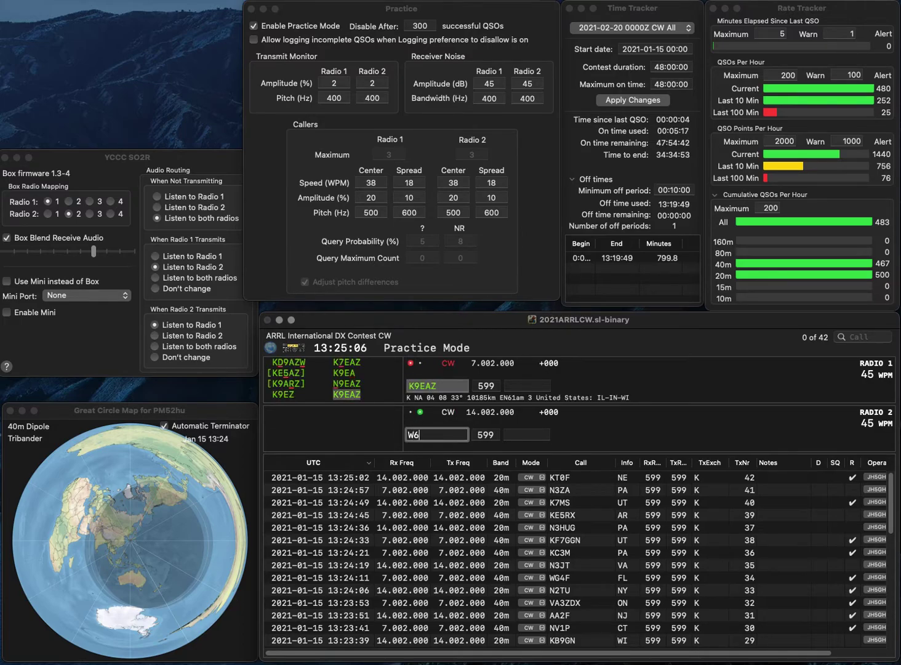
pyautogui.write('NUC')
pyautogui.press('Return')
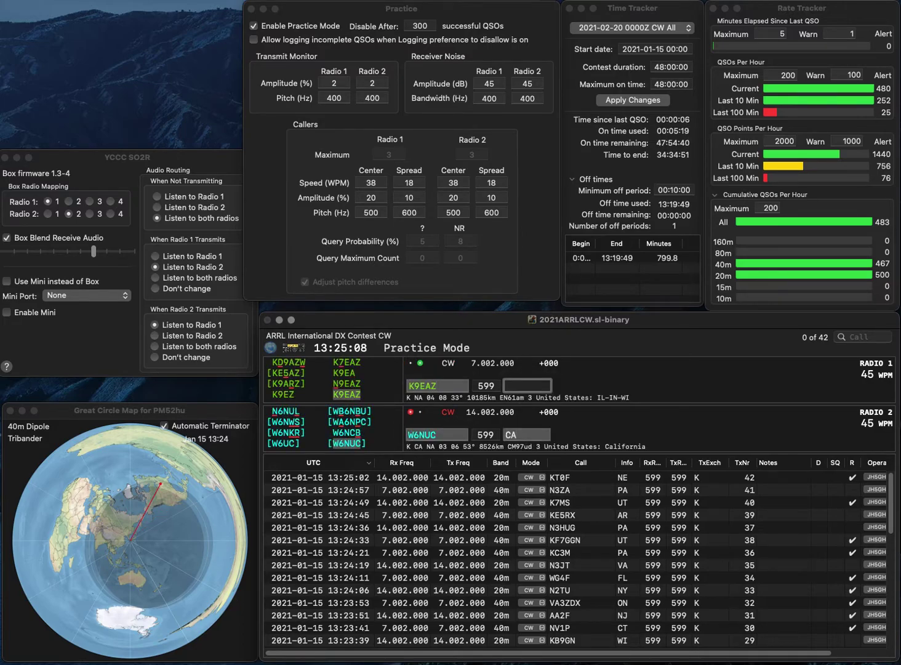
# Log K9EAZ with received exchange IN on Radio 1 and W6NUC with CA on Radio 2.
pyautogui.write('IN')
pyautogui.press('Return')
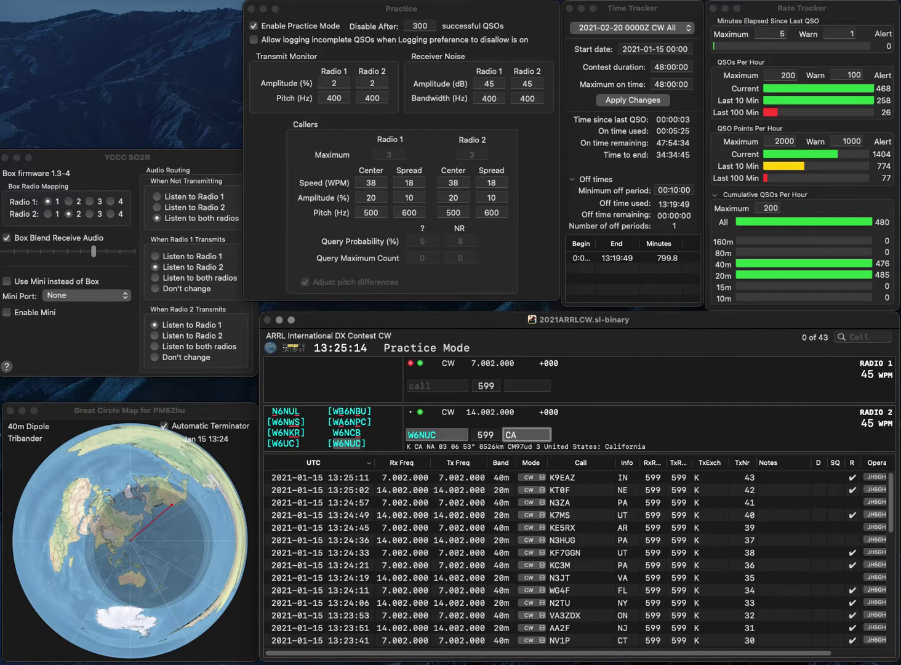
pyautogui.press('Return')
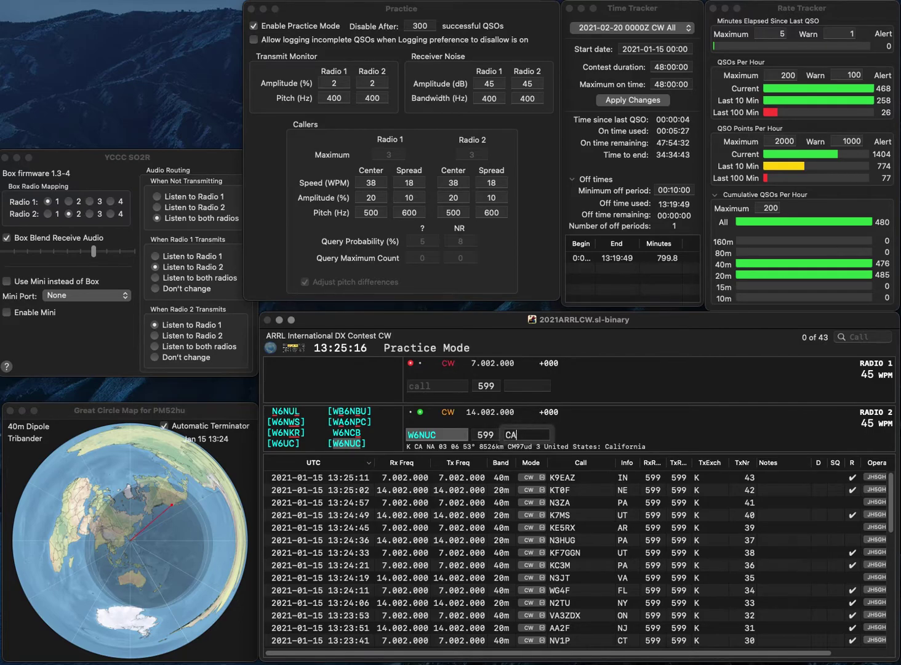
pyautogui.write('W2ANQ')
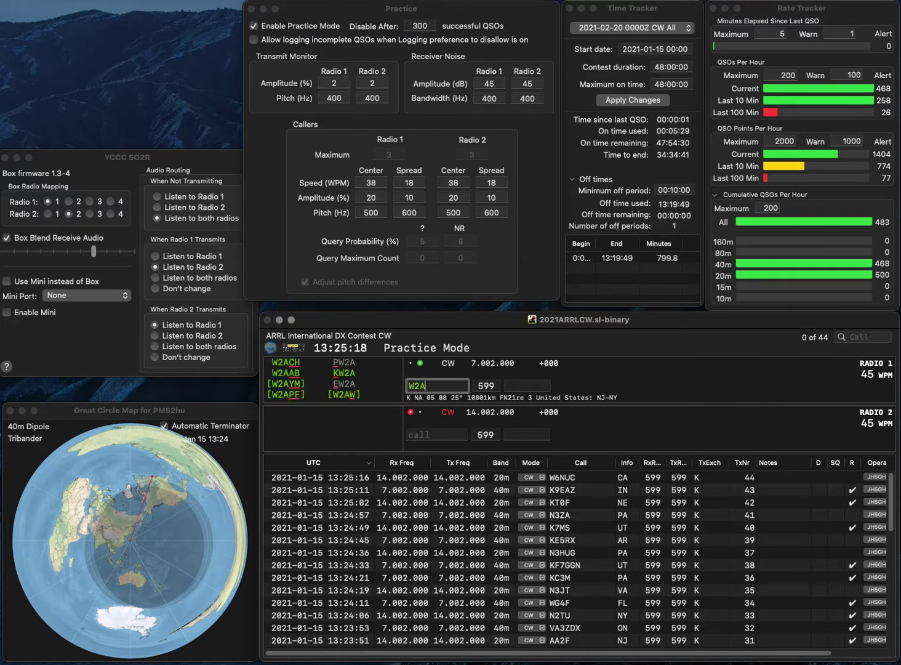
pyautogui.press('Return')
pyautogui.press('Tab')
pyautogui.write('KC1IVR')
pyautogui.press('Return')
pyautogui.write('NY')
pyautogui.press('Return')
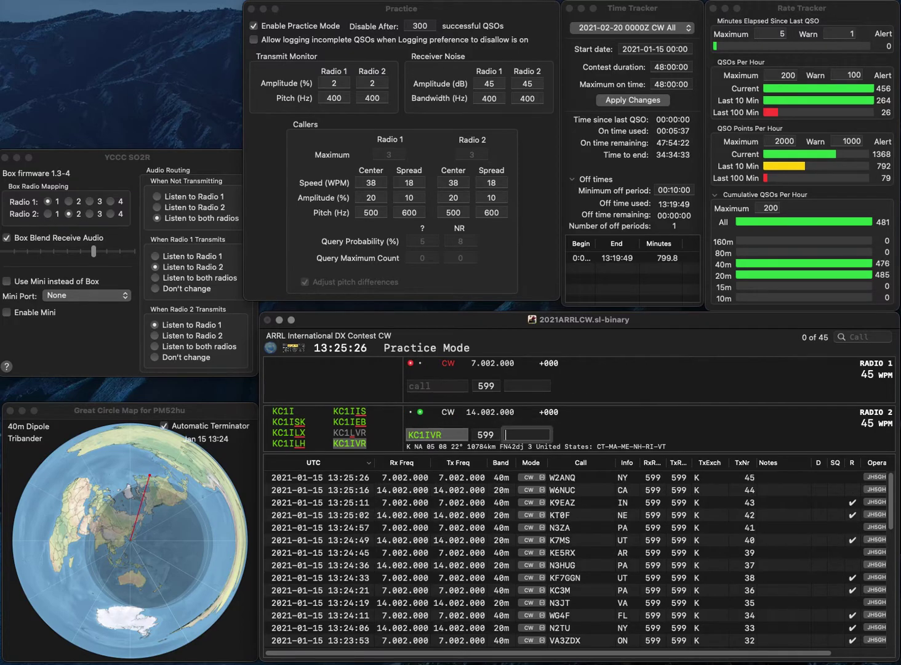
pyautogui.write('VT')
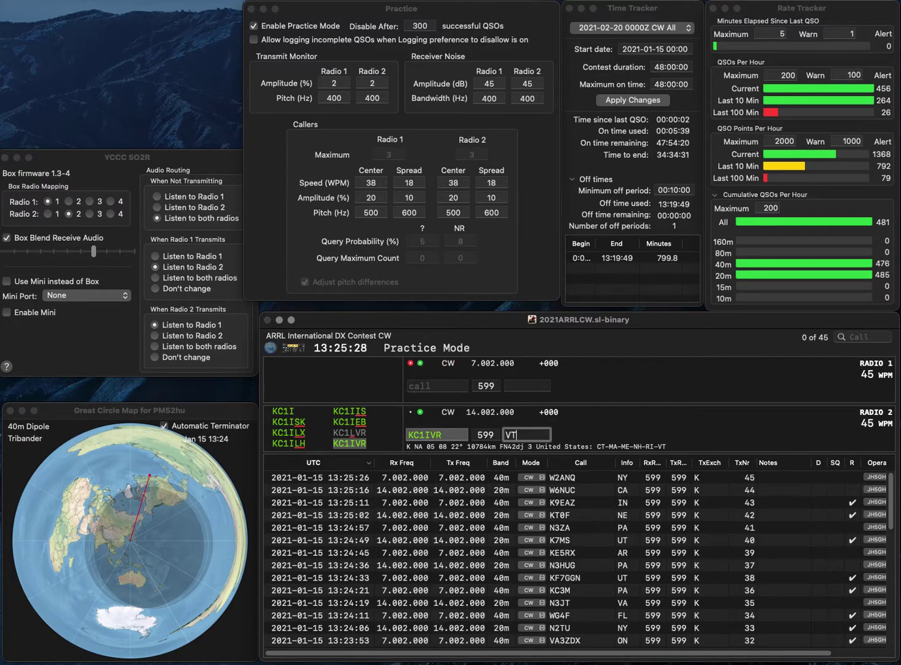
pyautogui.press('Return')
# Answer WD3LC on Radio 1 and K4KKC on Radio 2.
pyautogui.write('WD3LC')
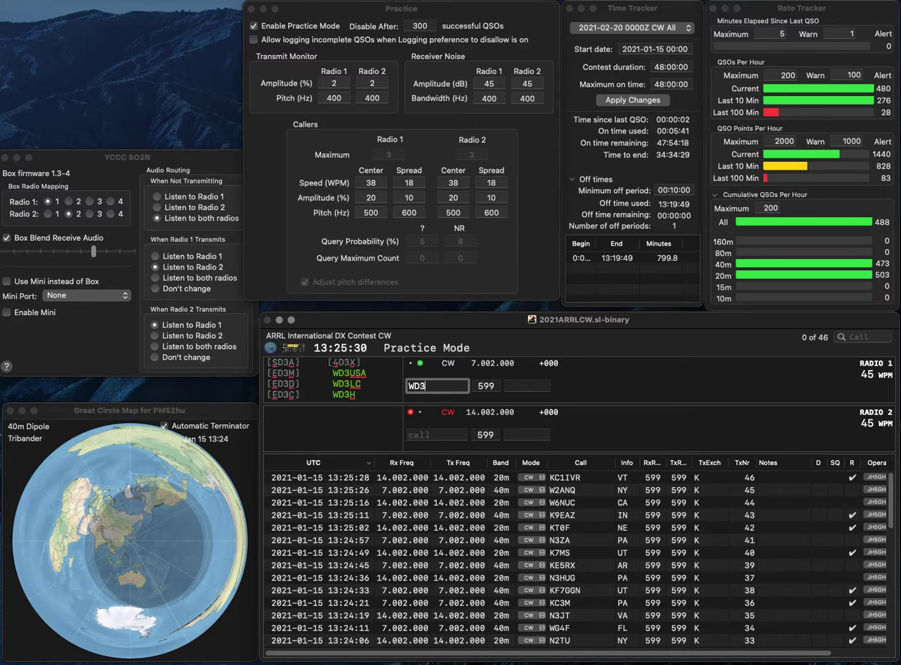
pyautogui.press('Return')
pyautogui.write('K4')
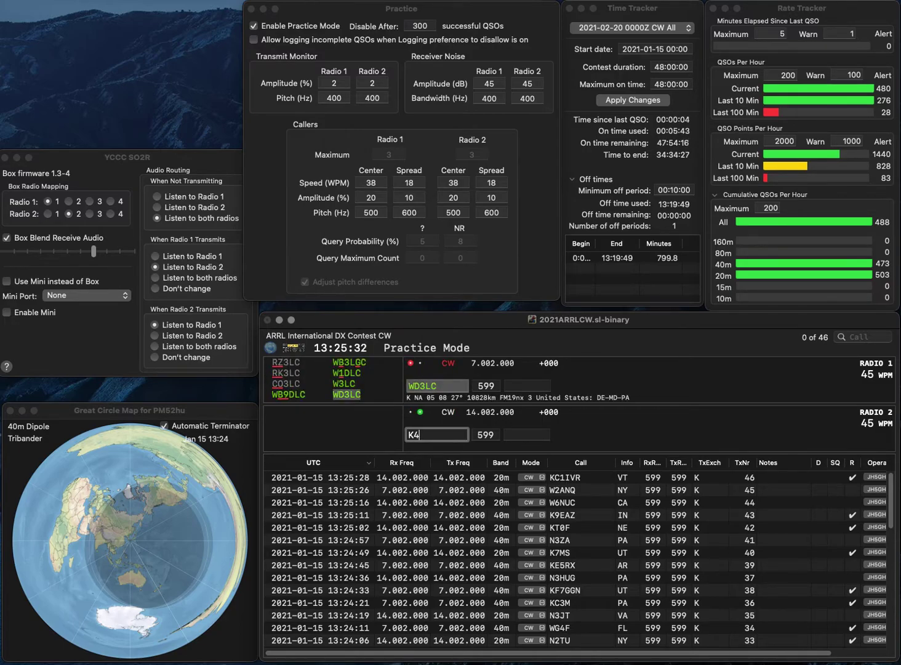
pyautogui.write('KKC')
pyautogui.press('Return')
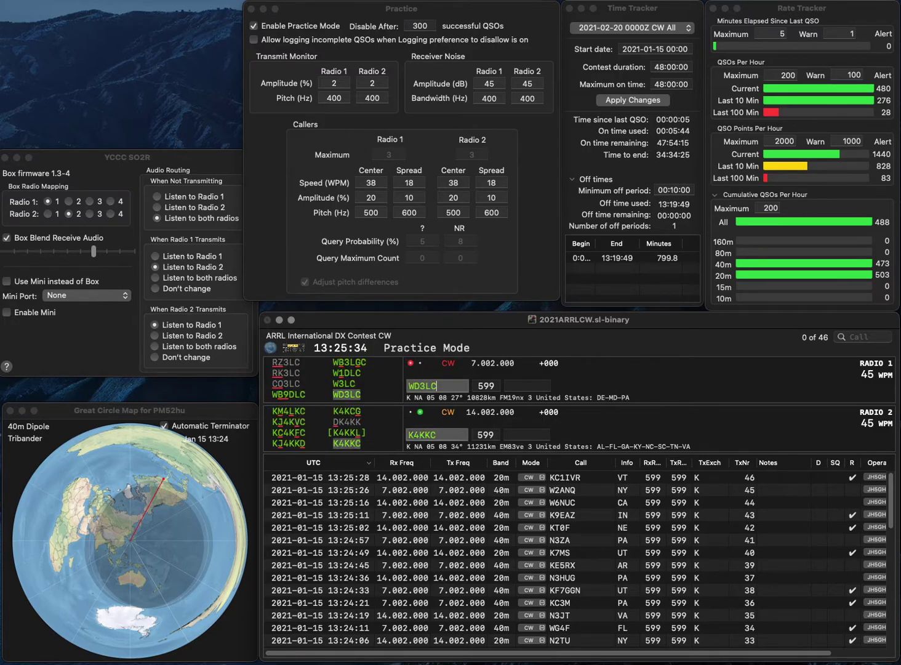
pyautogui.write('MD')
pyautogui.press('Return')
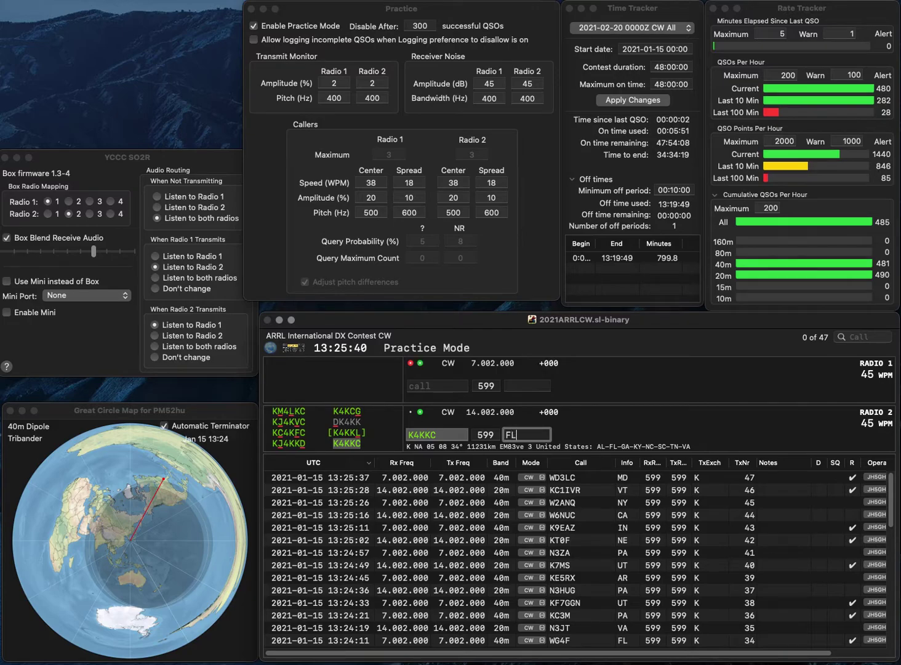
pyautogui.press('Return')
# Answer K0MF on Radio 1 and W2TC on Radio 2.
pyautogui.write('K0M')
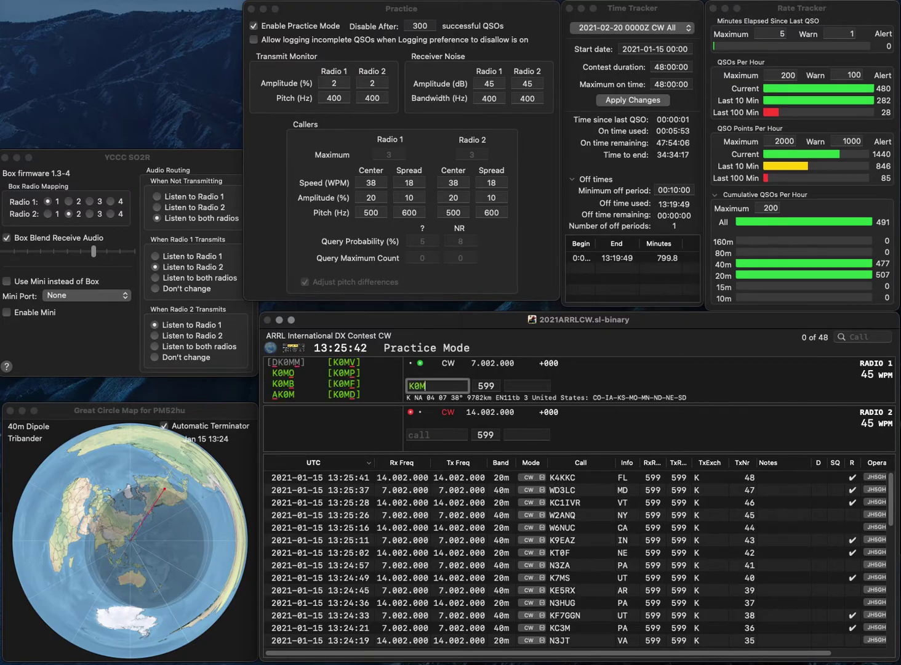
pyautogui.write('F')
pyautogui.press('Return')
pyautogui.write('W2TC')
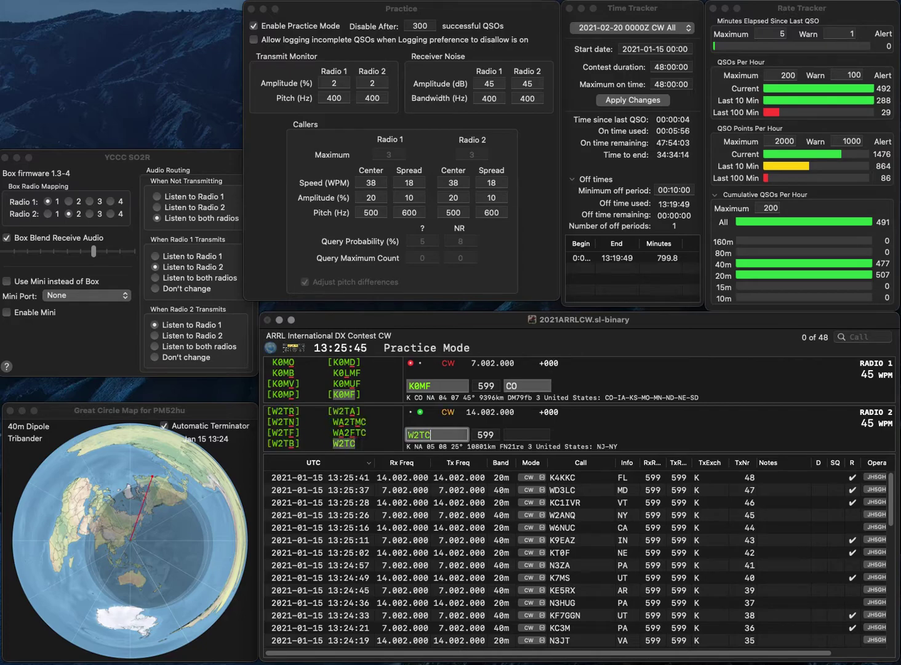
pyautogui.press('Return')
pyautogui.press('Tab')
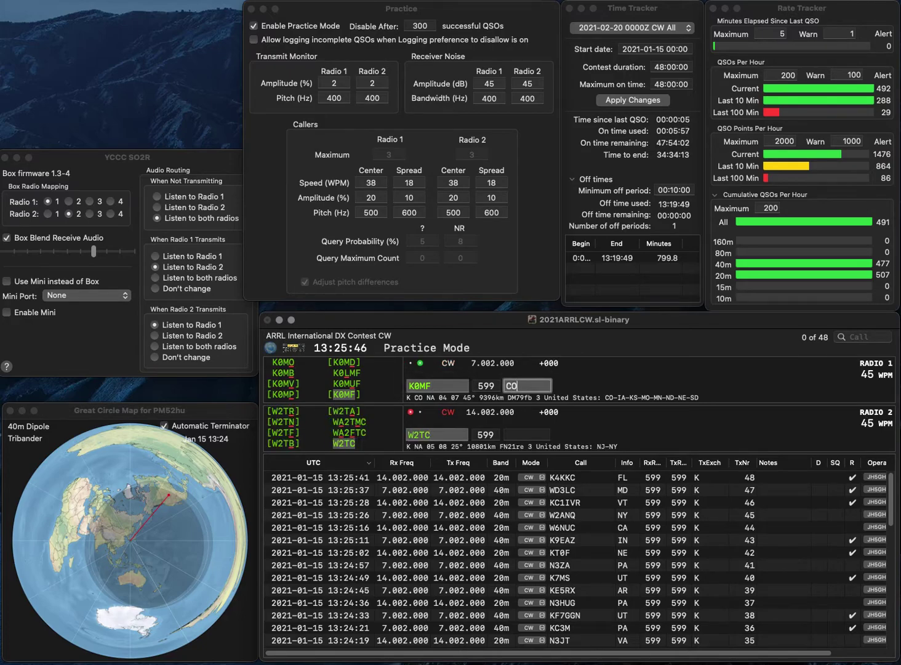
pyautogui.press('Return')
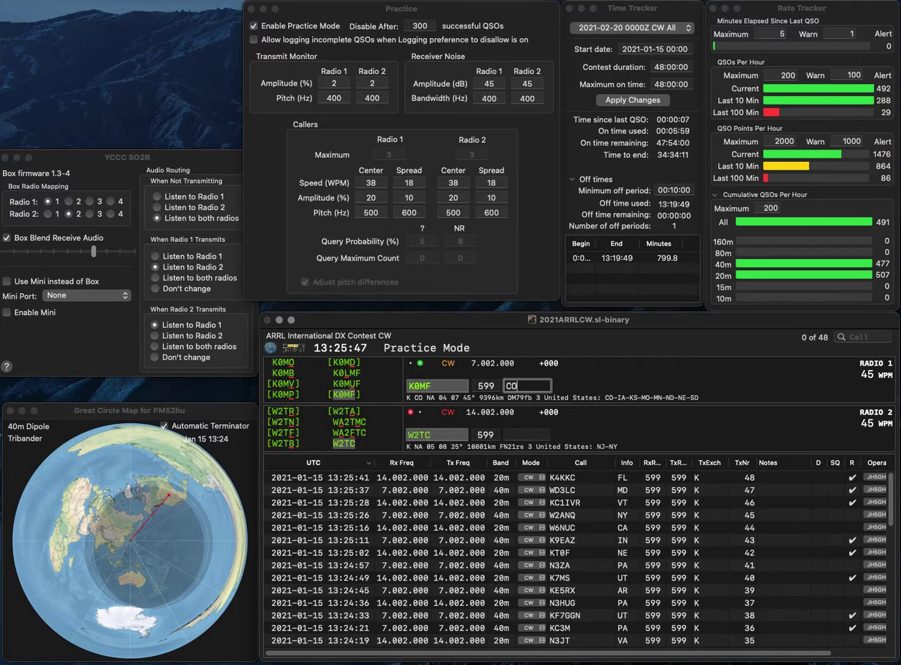
pyautogui.write('NJ')
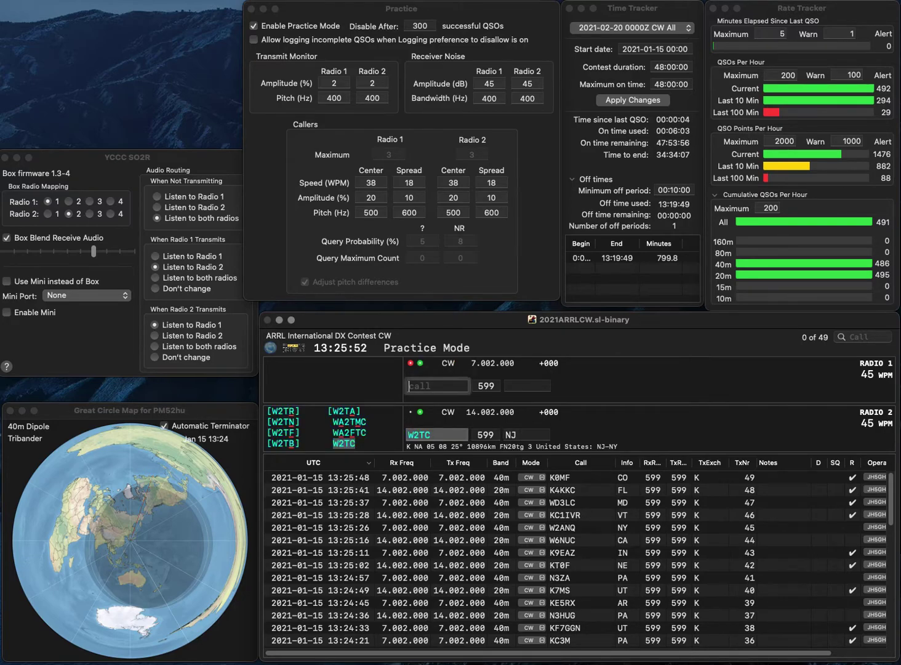
pyautogui.press('Return')
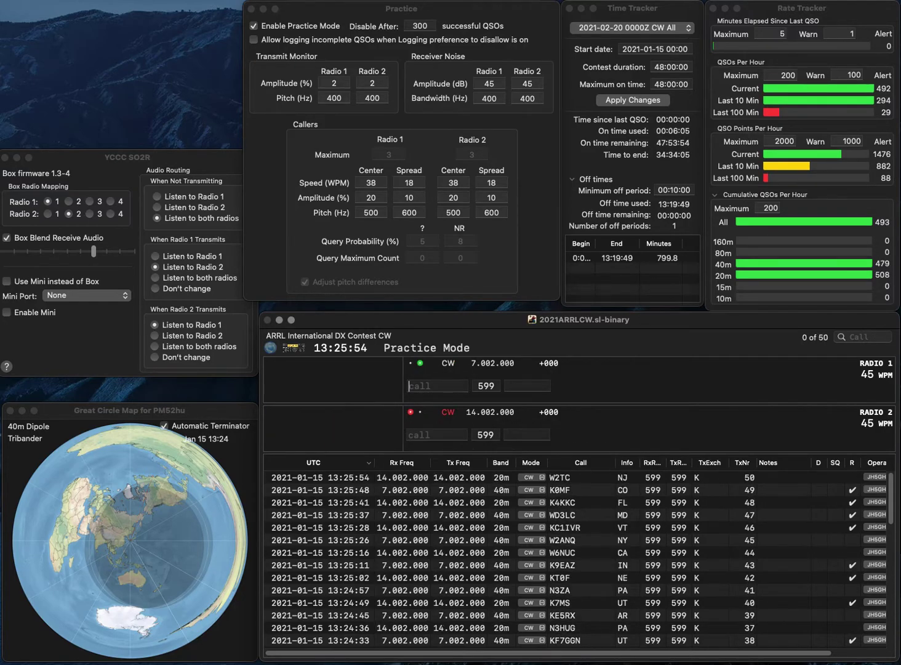
# Answer WB4MJF on Radio 2 and N8NJA on Radio 1.
pyautogui.press('Down')
pyautogui.write('WB4MJV')
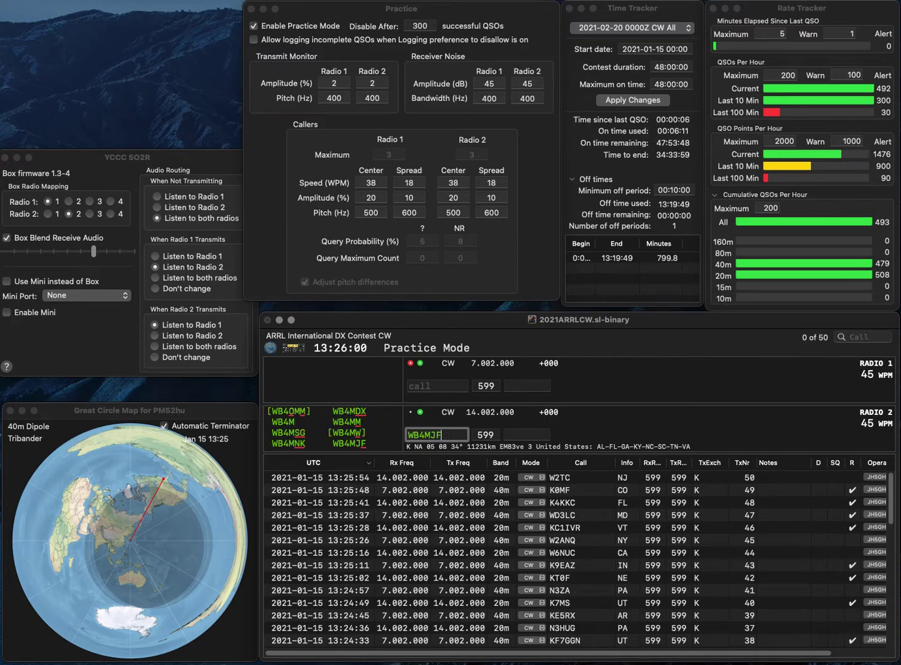
pyautogui.press('BackSpace')
pyautogui.write('F')
pyautogui.press('Return')
pyautogui.write('N8NJA')
pyautogui.press('Return')
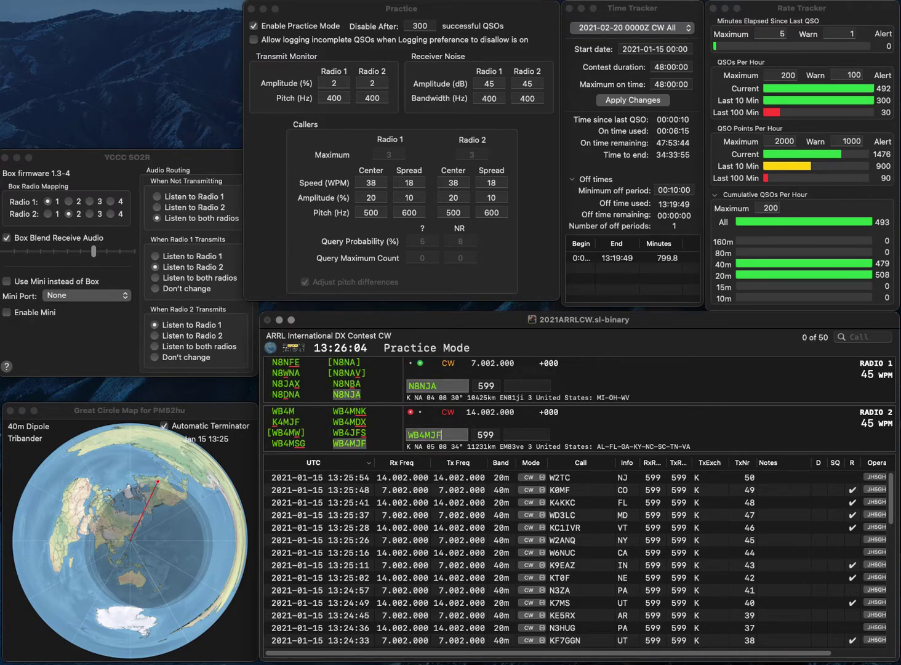
pyautogui.write('GA')
pyautogui.press('Return')
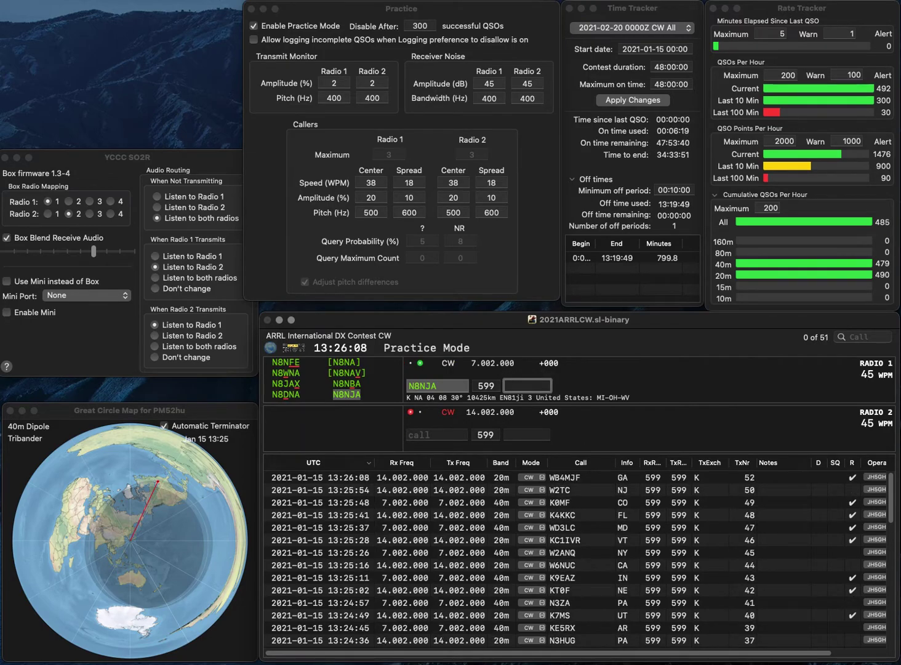
pyautogui.write('OH')
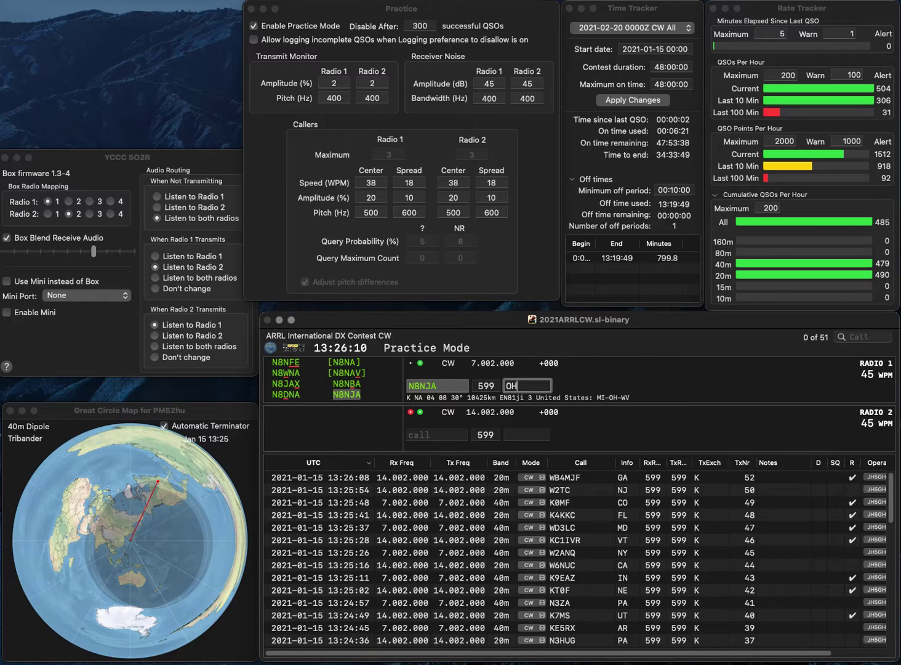
pyautogui.press('Return')
# Answer N3MVX on Radio 2 and W4PA on Radio 1.
pyautogui.write('K')
pyautogui.press('BackSpace')
pyautogui.write('N3MVX')
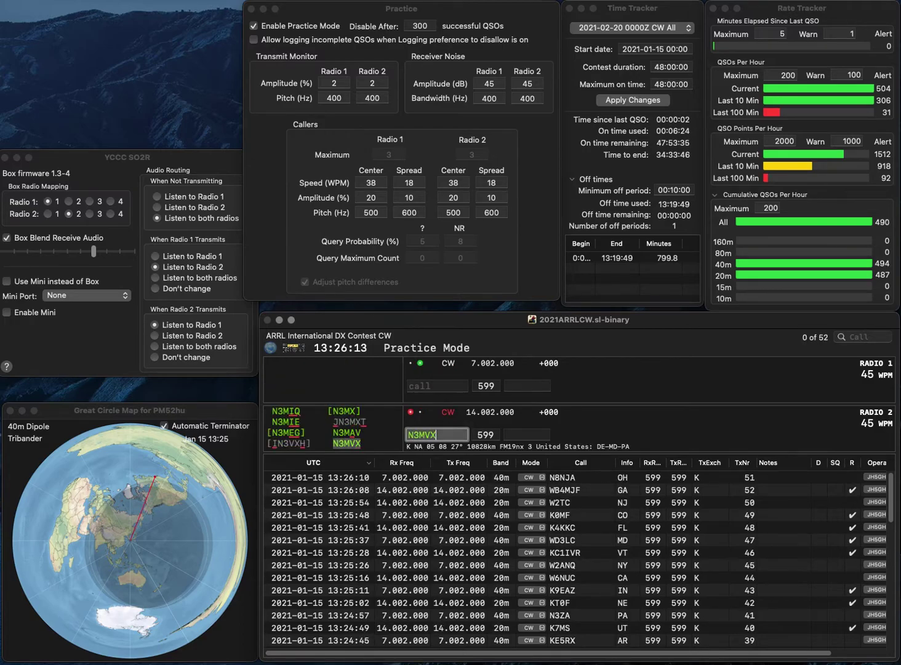
pyautogui.press('Return')
pyautogui.write('W')
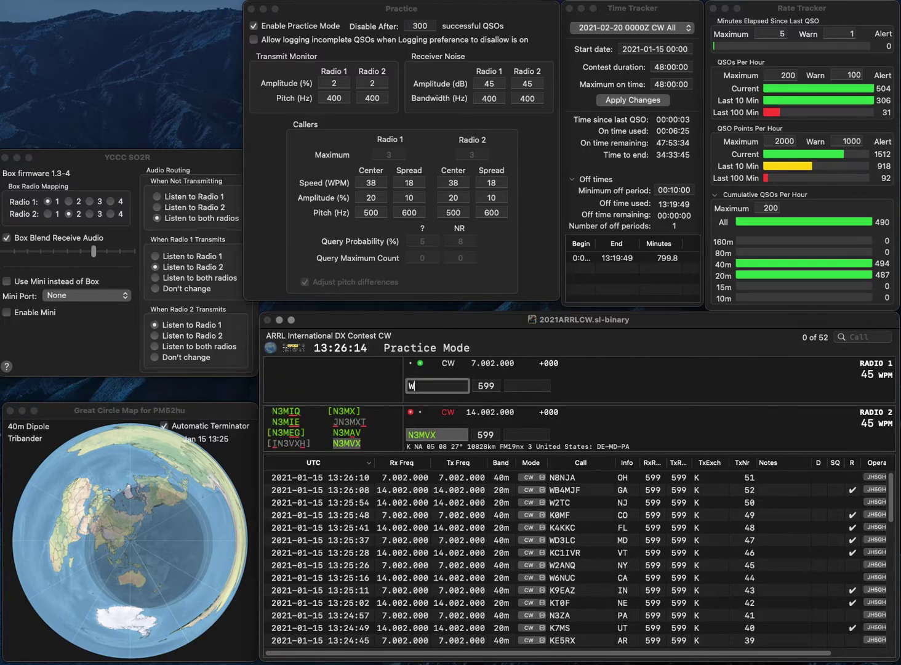
pyautogui.write('4PA')
pyautogui.press('Return')
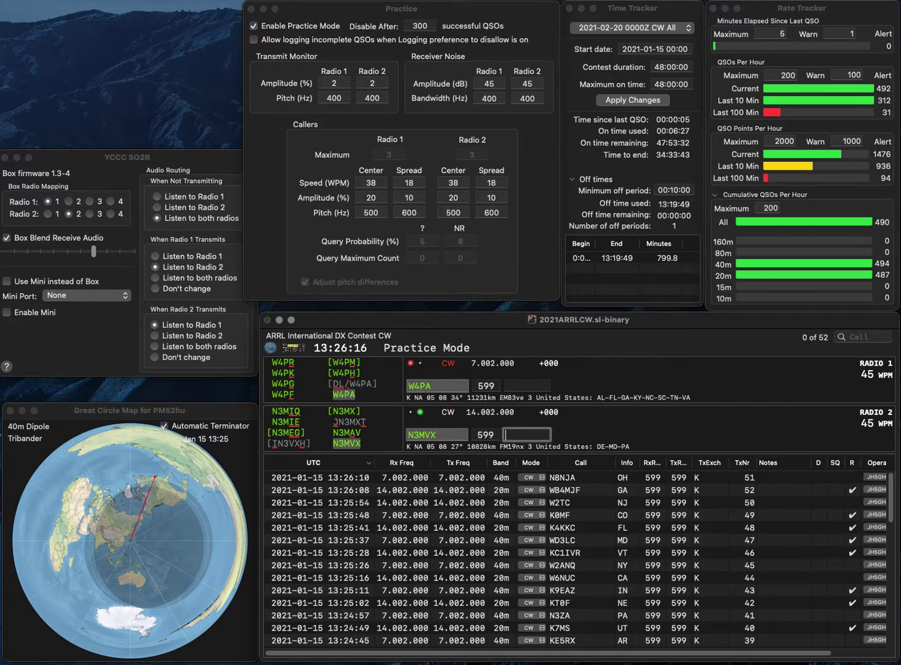
pyautogui.press('Return')
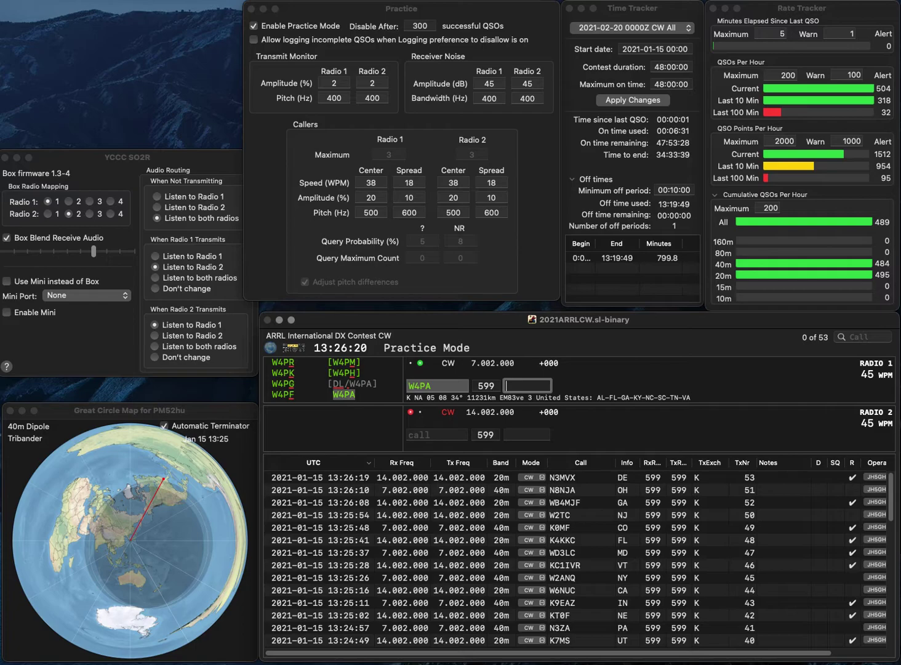
pyautogui.write('AL')
pyautogui.press('Return')
# Answer the caller copied as WQ2S on Radio 2 and the partial call ADRA on Radio 1.
pyautogui.write('WQ2')
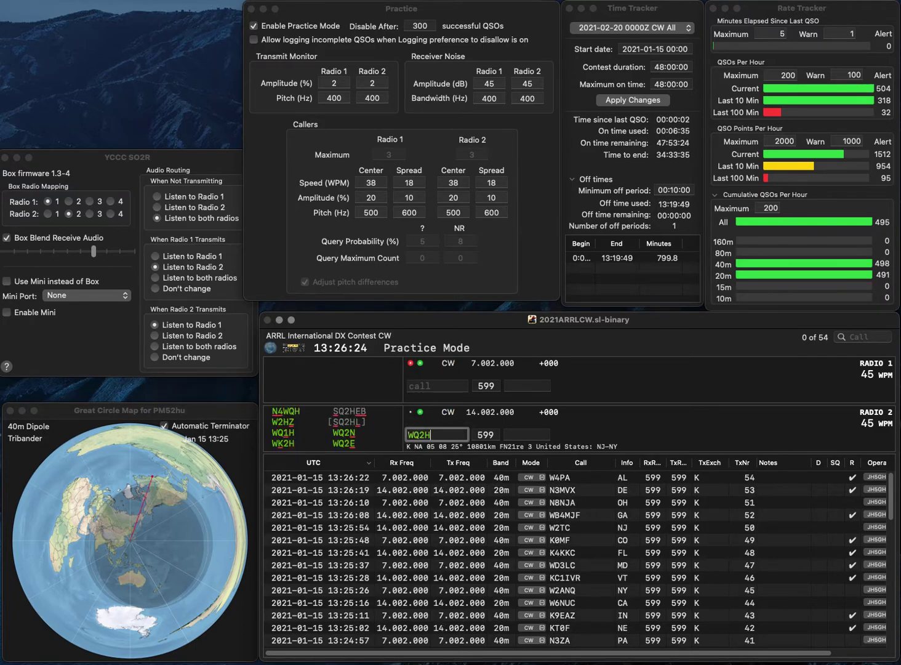
pyautogui.write('S')
pyautogui.press('Return')
pyautogui.write('ADRA')
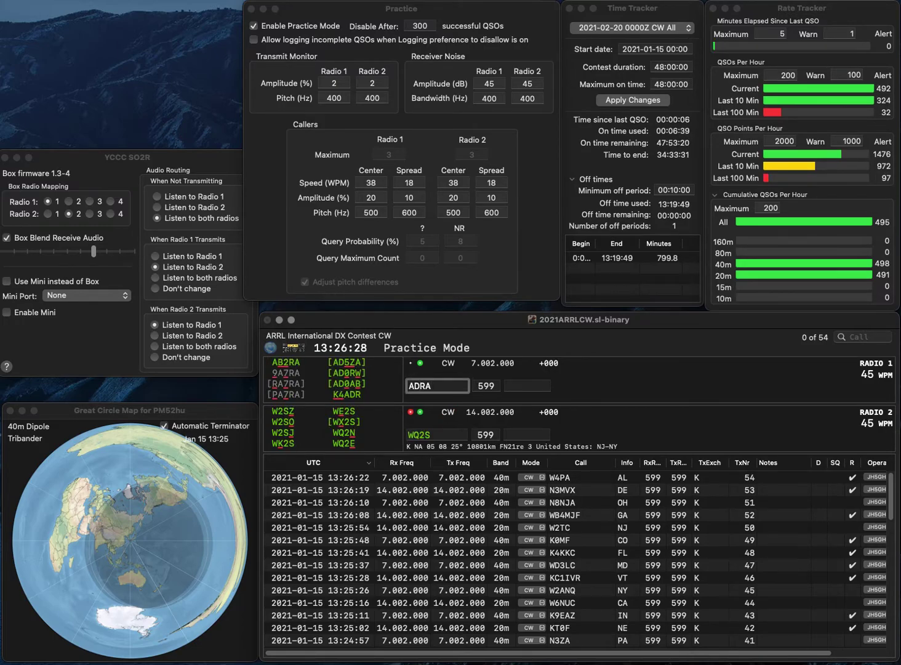
pyautogui.press('Return')
pyautogui.press('Left')
pyautogui.press('BackSpace')
pyautogui.write('1')
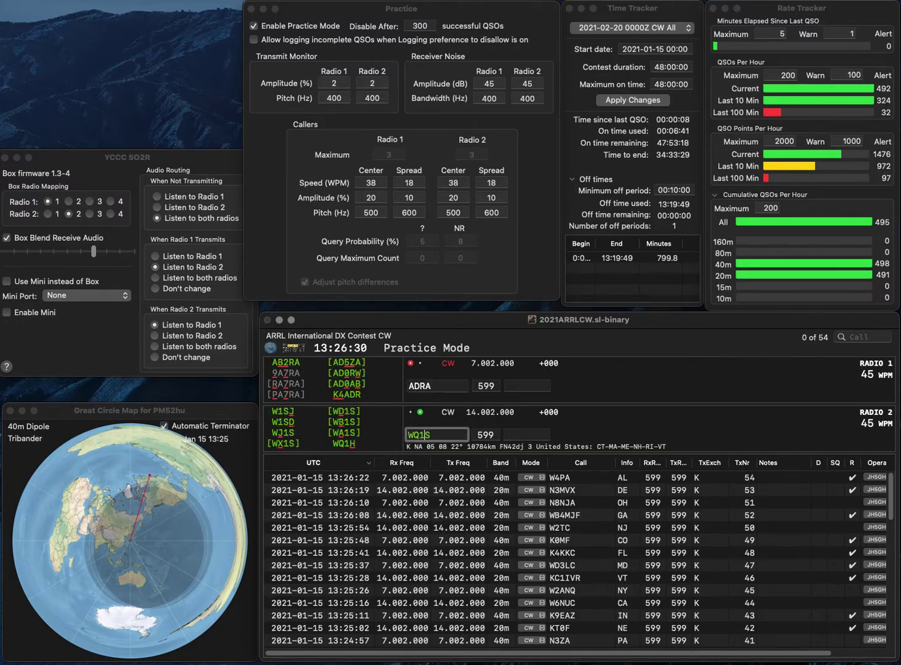
pyautogui.write('H')
pyautogui.press('space')
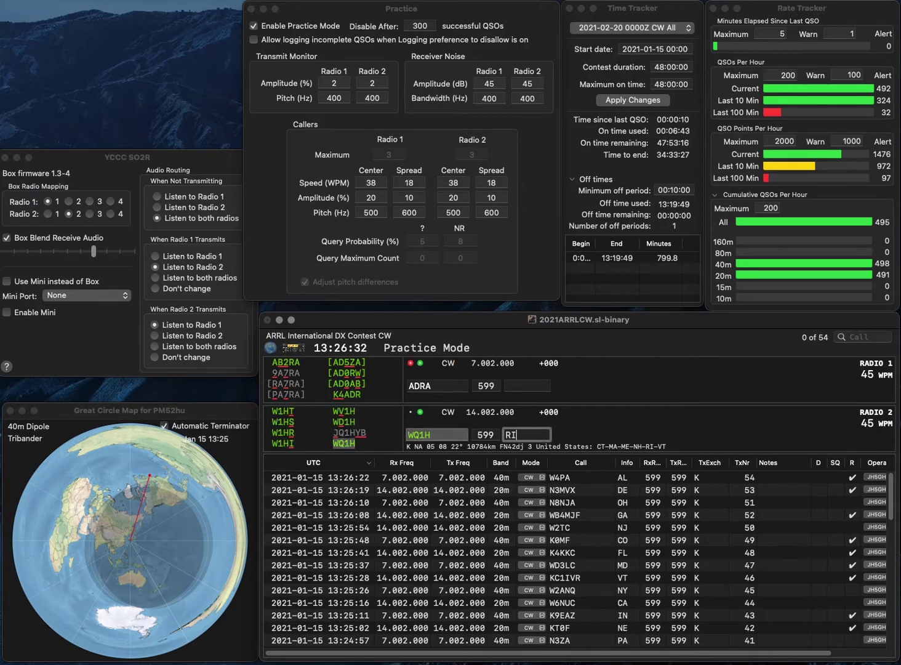
pyautogui.write('RI')
pyautogui.press('Return')
# Correct the partial call on Radio 1 to AB2RA and answer it.
pyautogui.write('2')
pyautogui.press('Left')
pyautogui.press('BackSpace')
pyautogui.write('B')
pyautogui.press('Return')
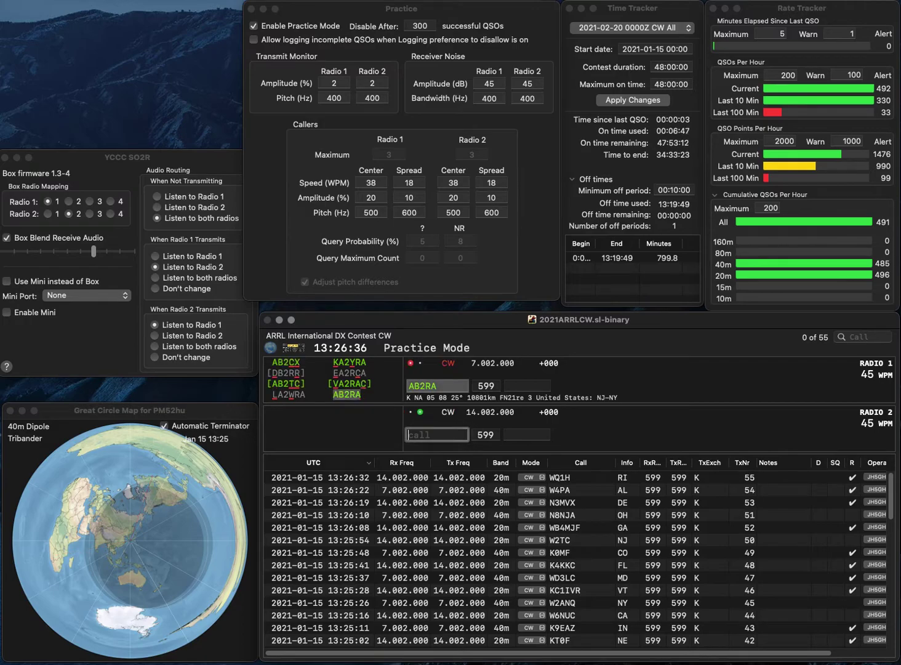
pyautogui.write('KC3')
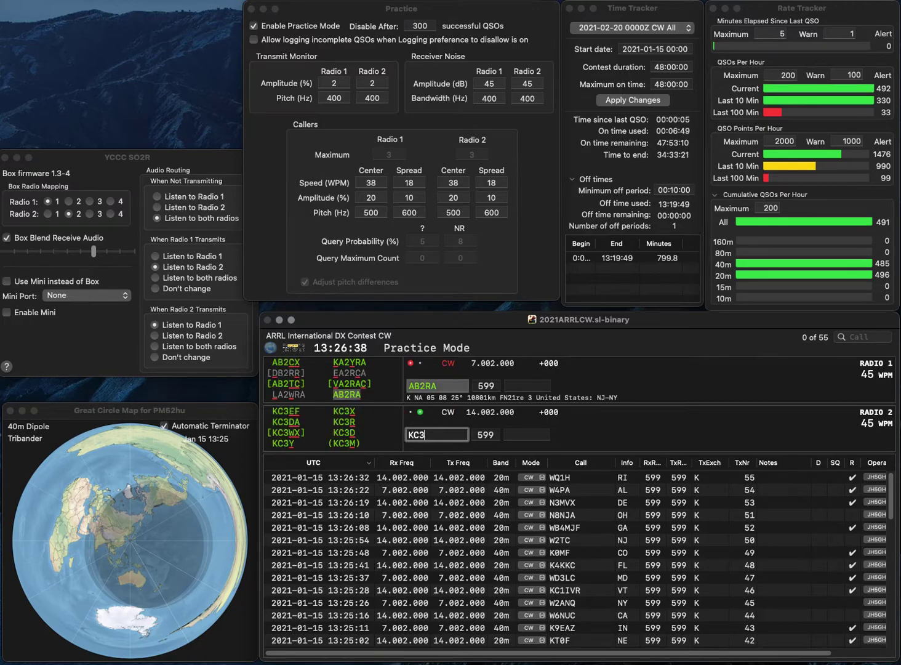
pyautogui.write('DSA')
pyautogui.press('Left')
pyautogui.press('BackSpace')
pyautogui.write('B')
pyautogui.press('Return')
pyautogui.write('N')
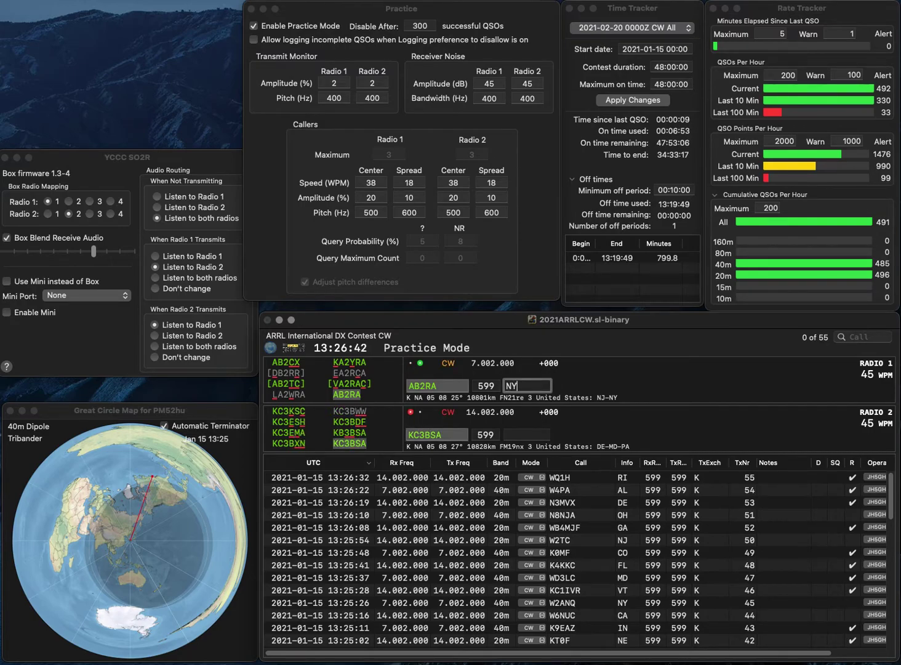
pyautogui.press('Return')
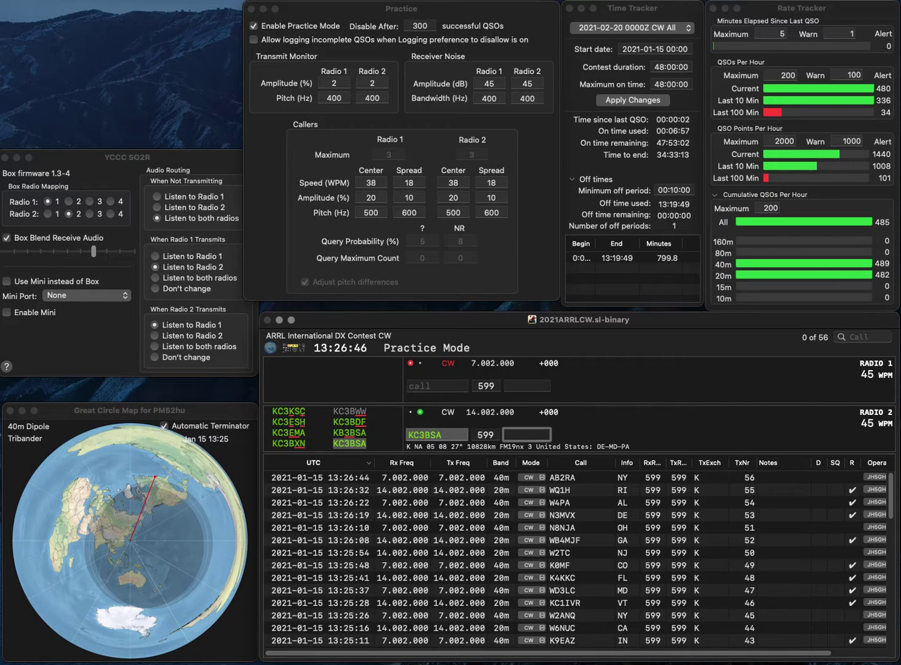
pyautogui.press('Return')
pyautogui.write('VE6X')
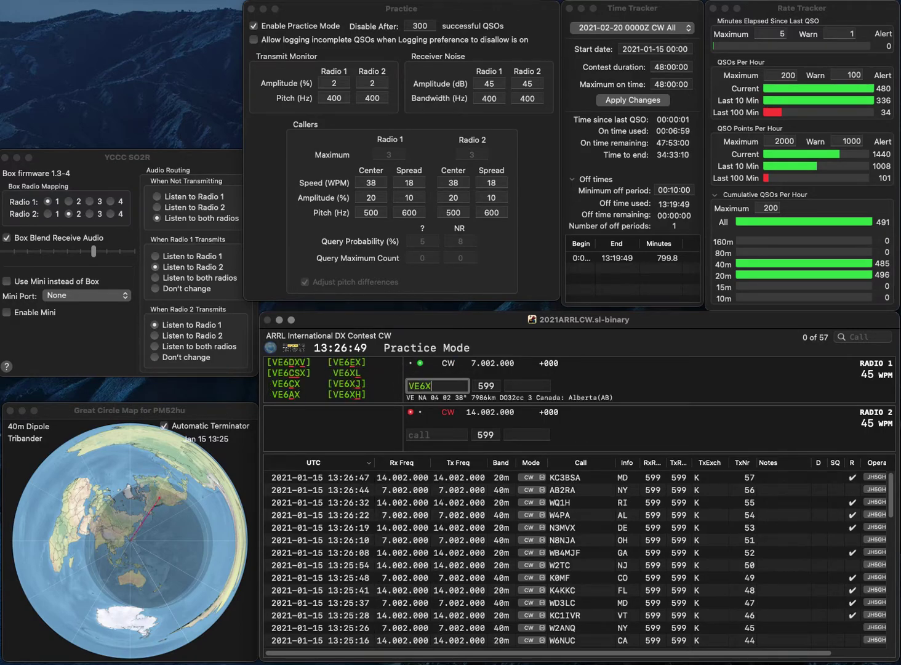
pyautogui.press('BackSpace')
pyautogui.write('/KE')
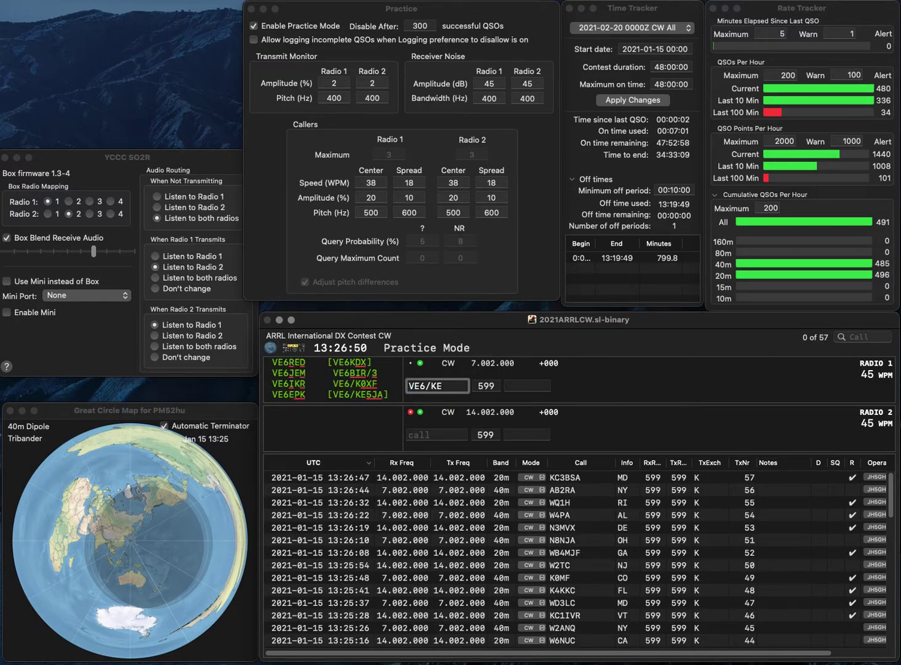
pyautogui.write('6JA')
pyautogui.press('Return')
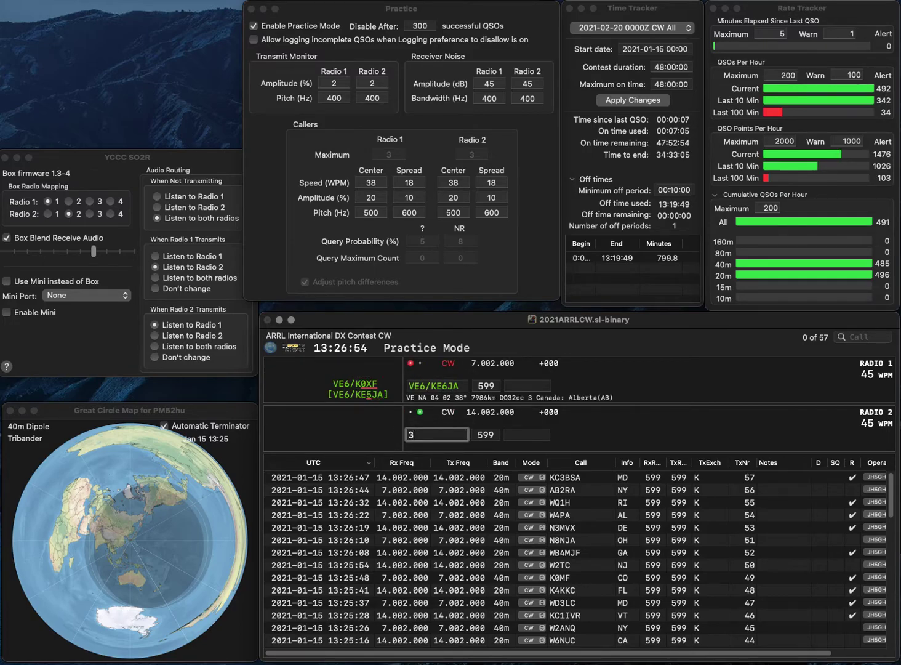
pyautogui.write('3ZKI')
pyautogui.hotkey('ctrl', 'a')
pyautogui.write('W')
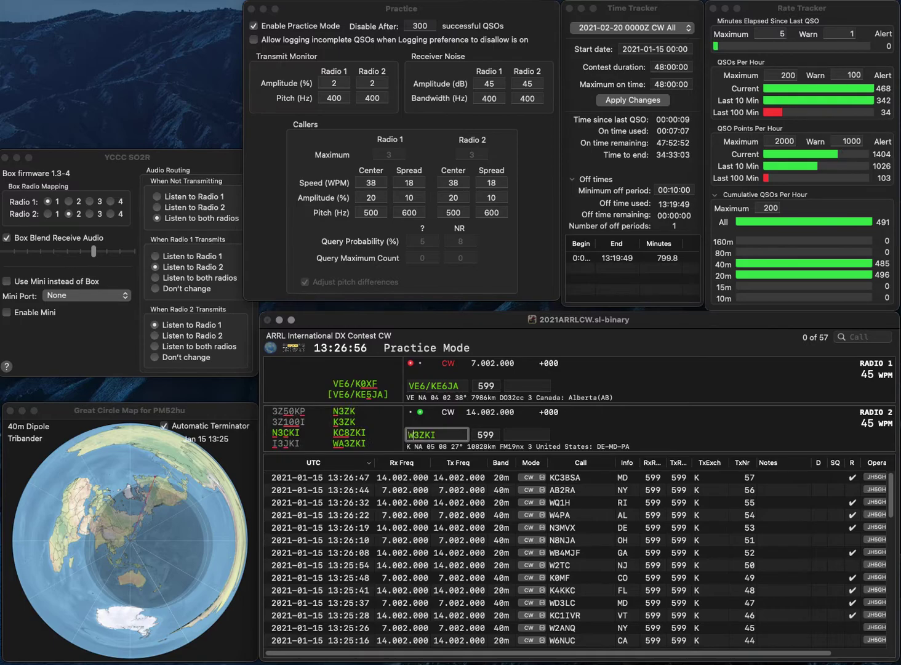
pyautogui.press('Return')
pyautogui.press('Left')
pyautogui.press('Left')
pyautogui.press('BackSpace')
pyautogui.write('5')
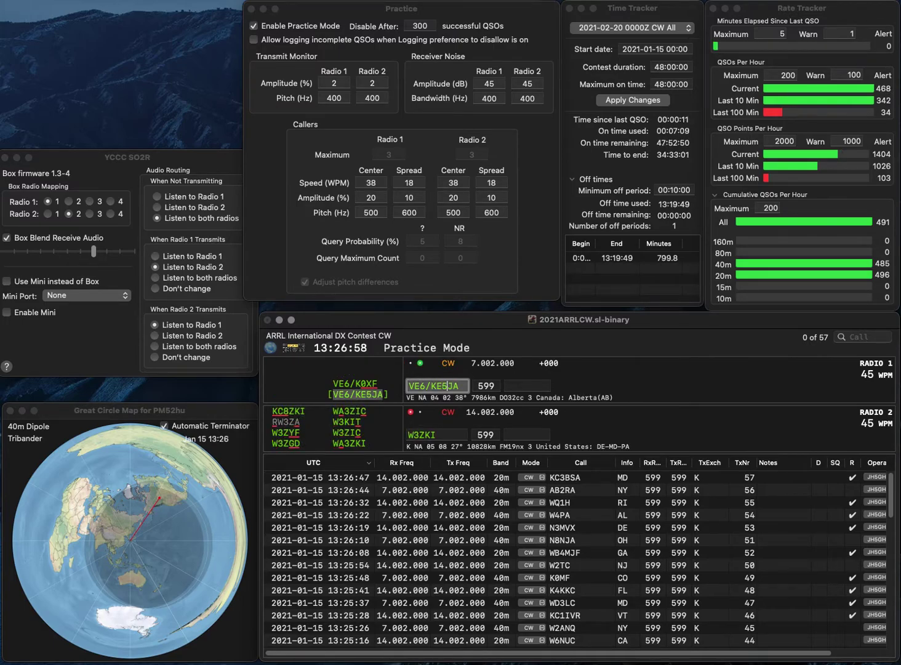
pyautogui.press('Return')
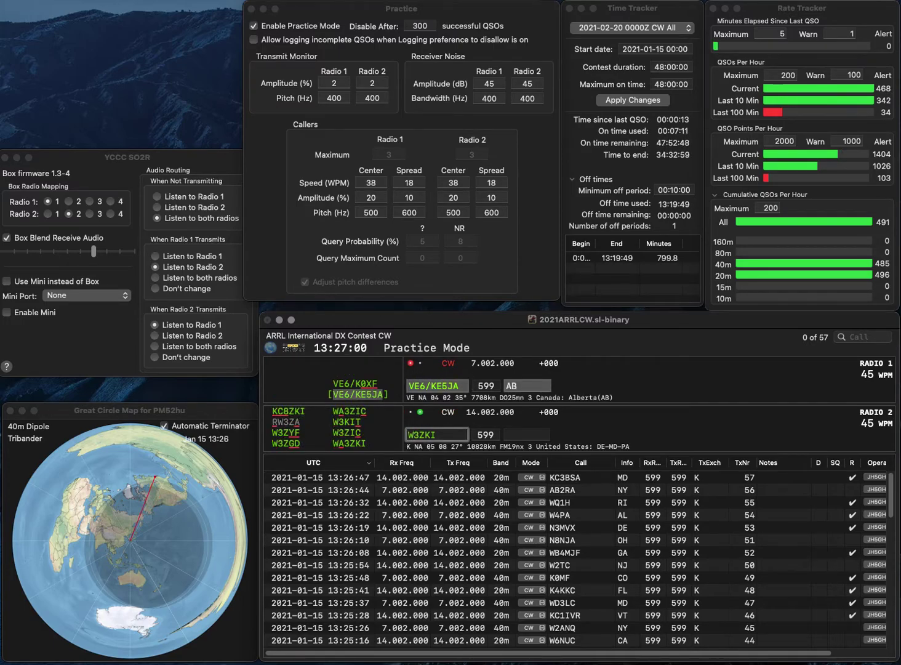
pyautogui.write('A')
pyautogui.press('Return')
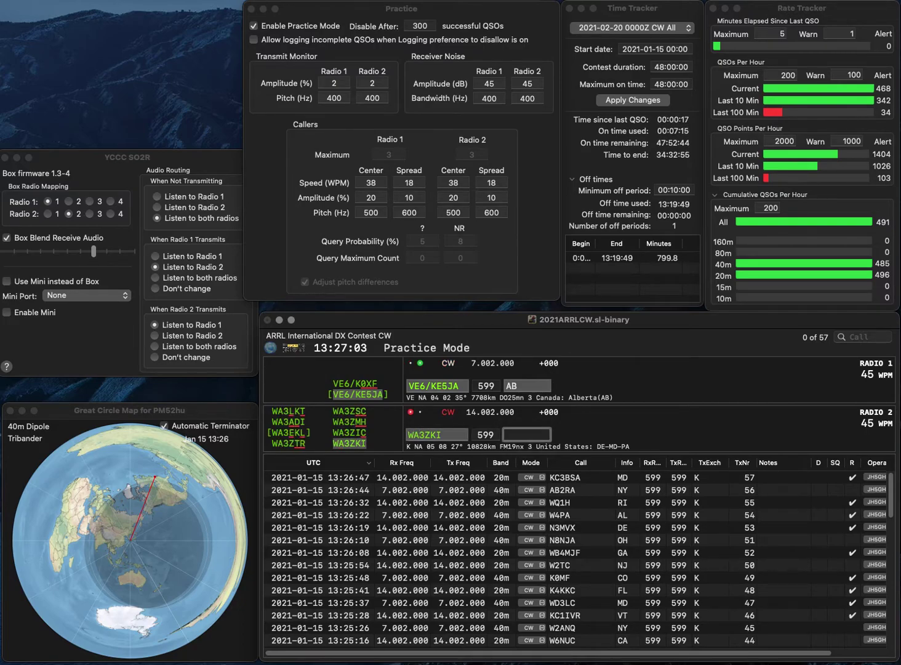
pyautogui.write('AB')
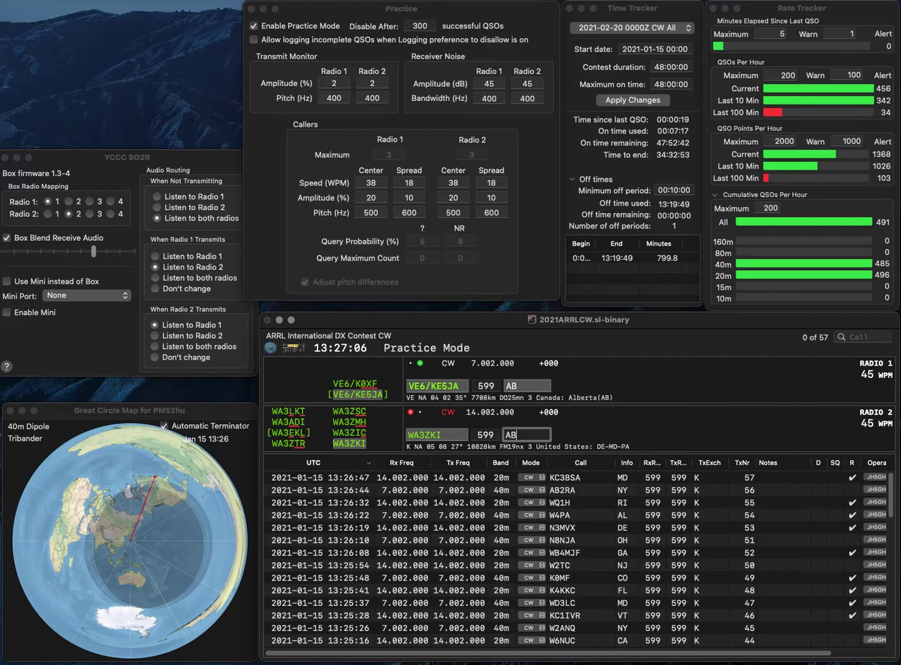
pyautogui.press('Return')
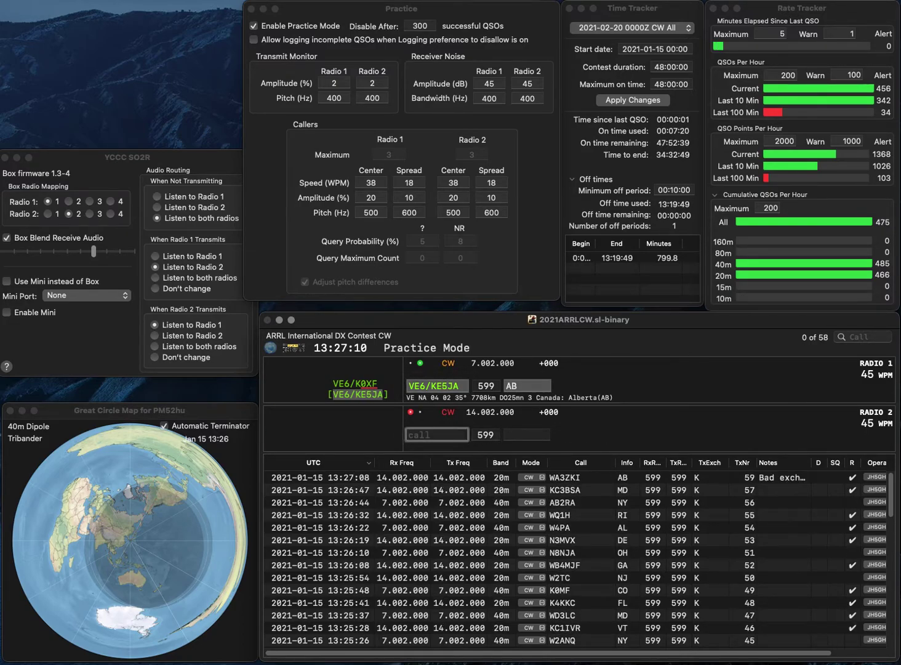
pyautogui.press('Return')
# Answer N2NI on Radio 2 and N5YA on Radio 1.
pyautogui.write('N2')
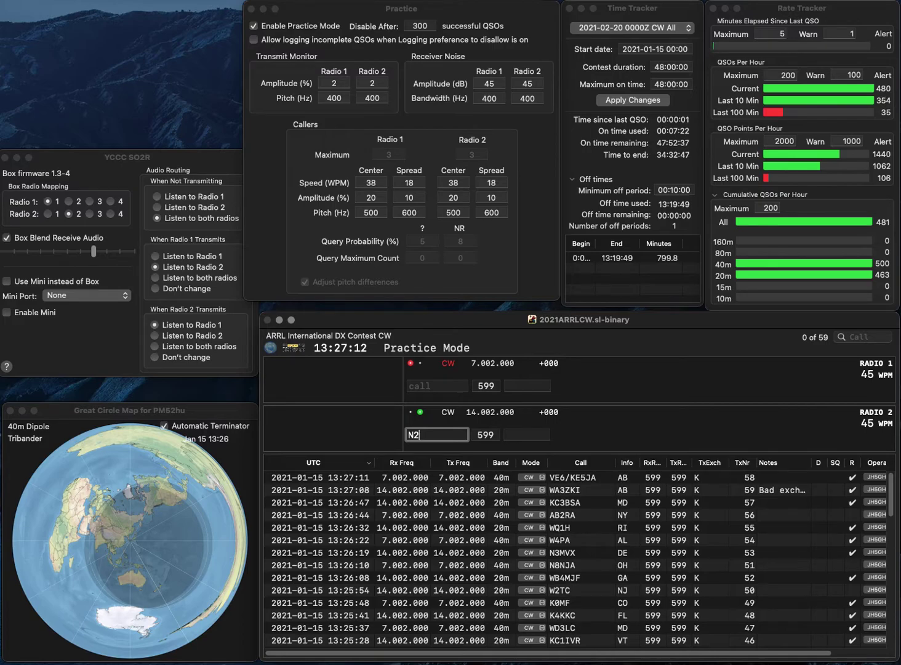
pyautogui.write('NI')
pyautogui.press('Return')
pyautogui.write('N5YA')
pyautogui.press('Return')
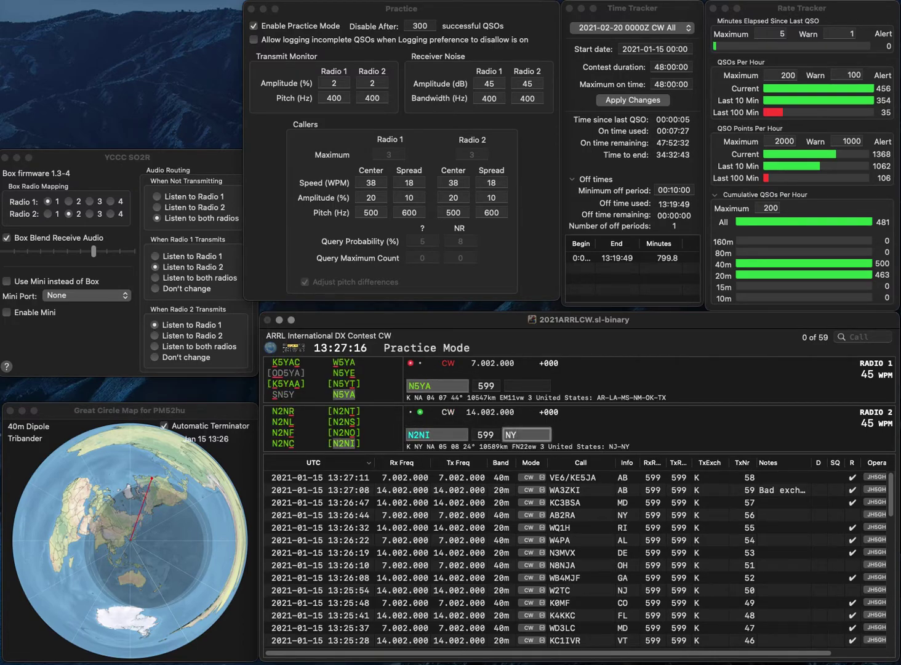
pyautogui.press('Return')
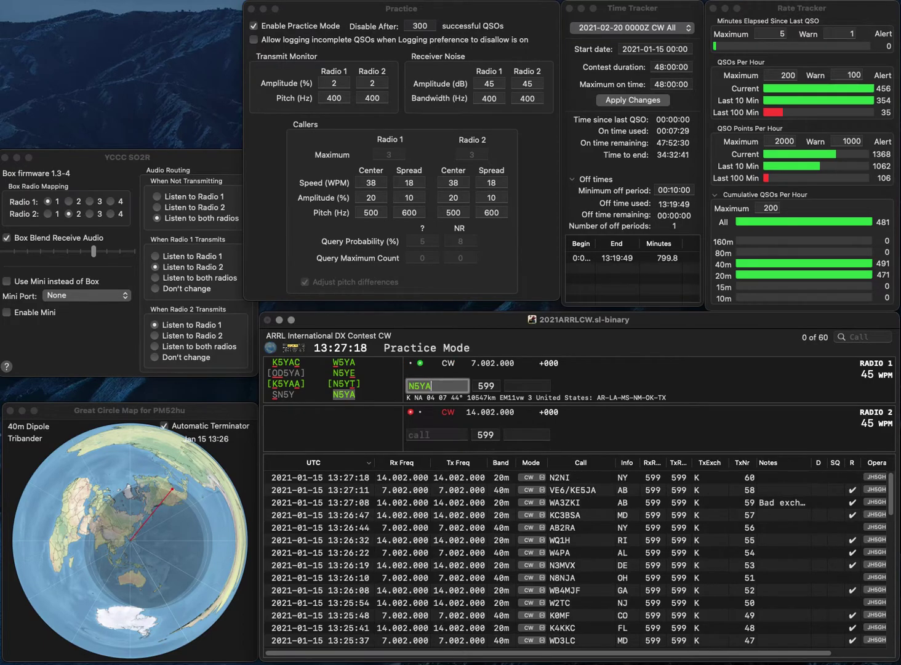
pyautogui.write('TX')
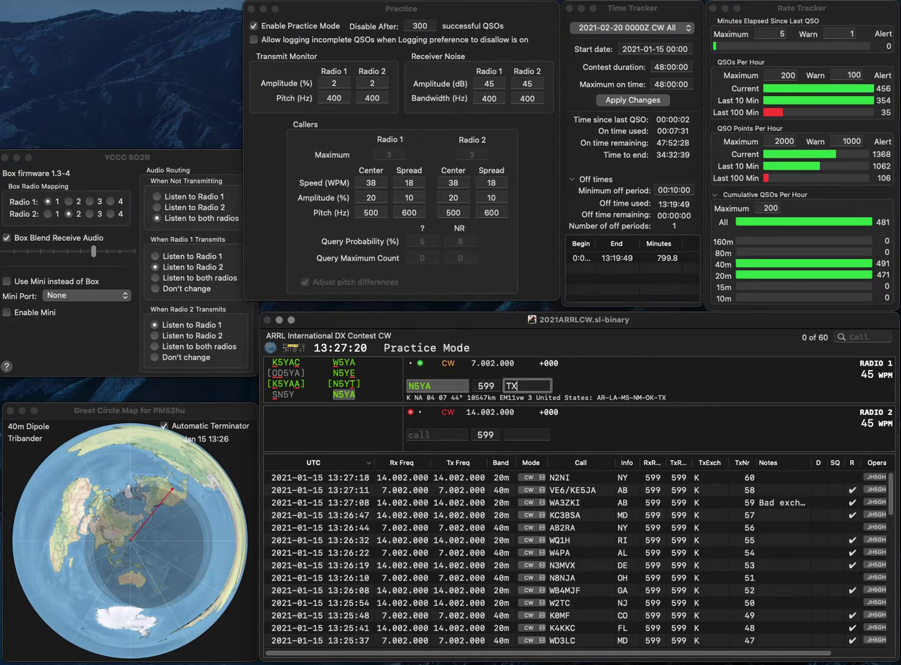
pyautogui.press('Return')
# Answer the partial calls VE on Radio 2 and K5 on Radio 1.
pyautogui.write('VA')
pyautogui.press('BackSpace')
pyautogui.write('E')
pyautogui.press('Return')
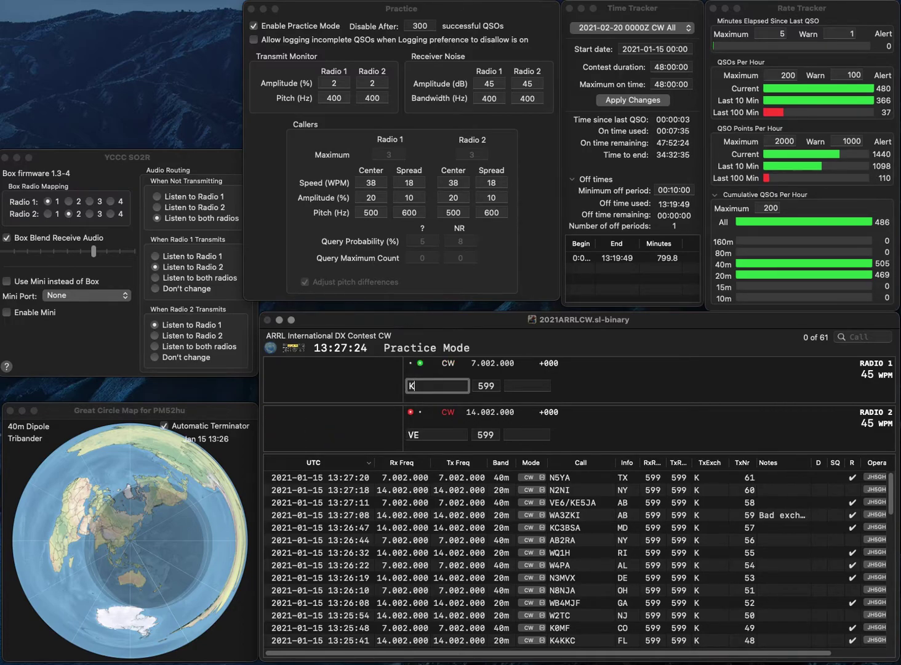
pyautogui.press('Return')
pyautogui.write('2')
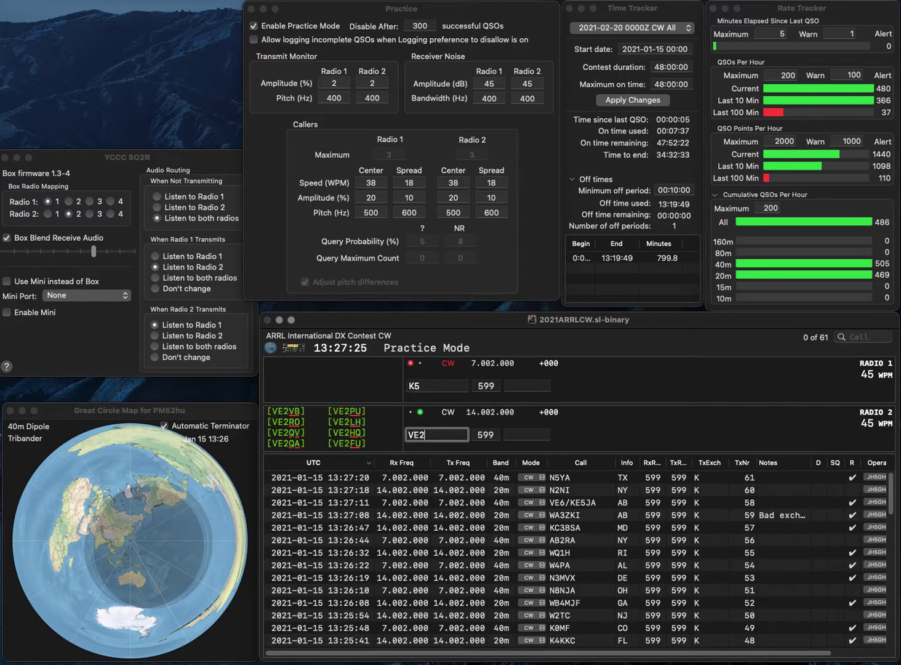
pyautogui.write('CAQ')
pyautogui.press('Return')
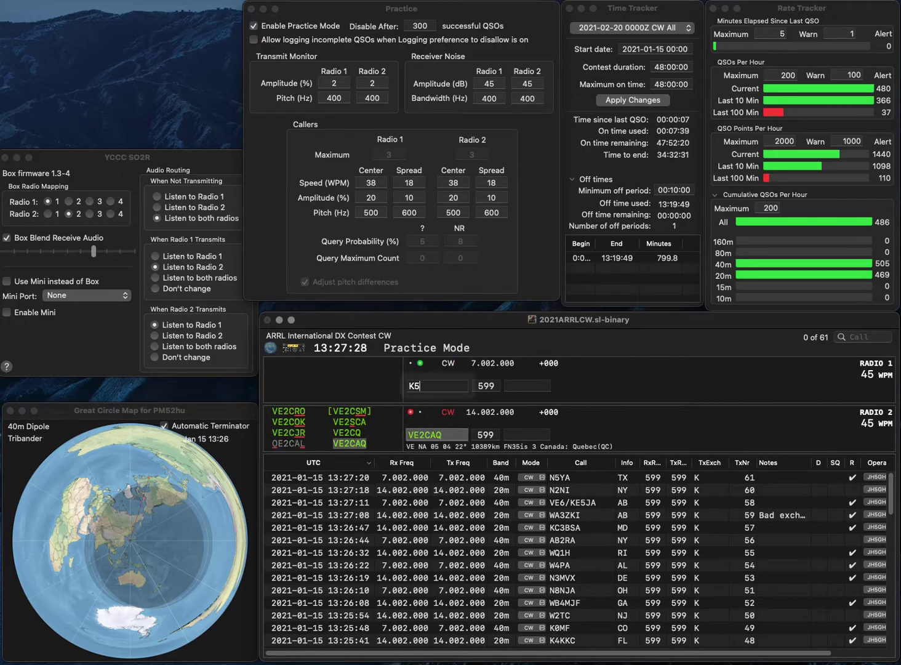
pyautogui.write('K5LPQ')
pyautogui.press('Left')
pyautogui.press('Left')
pyautogui.press('Left')
pyautogui.press('BackSpace')
pyautogui.write('4')
pyautogui.press('Return')
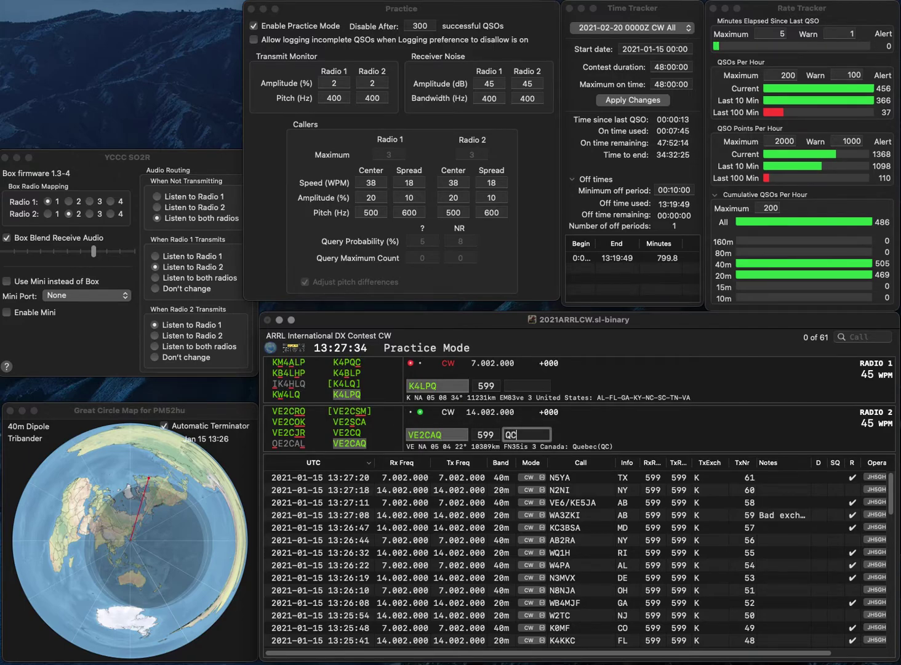
pyautogui.press('Return')
pyautogui.write('FL')
pyautogui.press('Return')
pyautogui.write('K5')
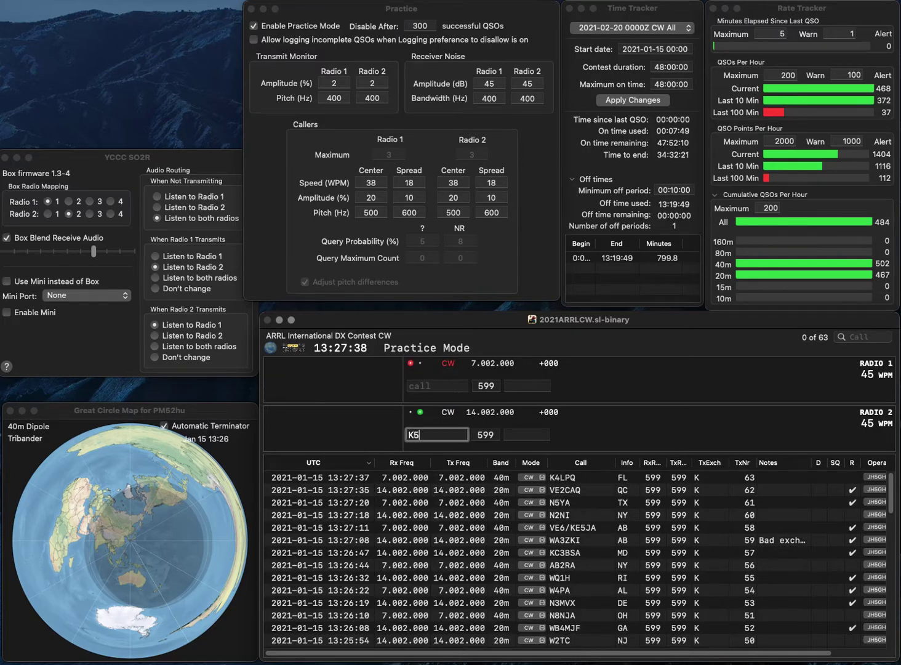
pyautogui.write('TA')
pyautogui.press('Return')
pyautogui.write('K4DCP')
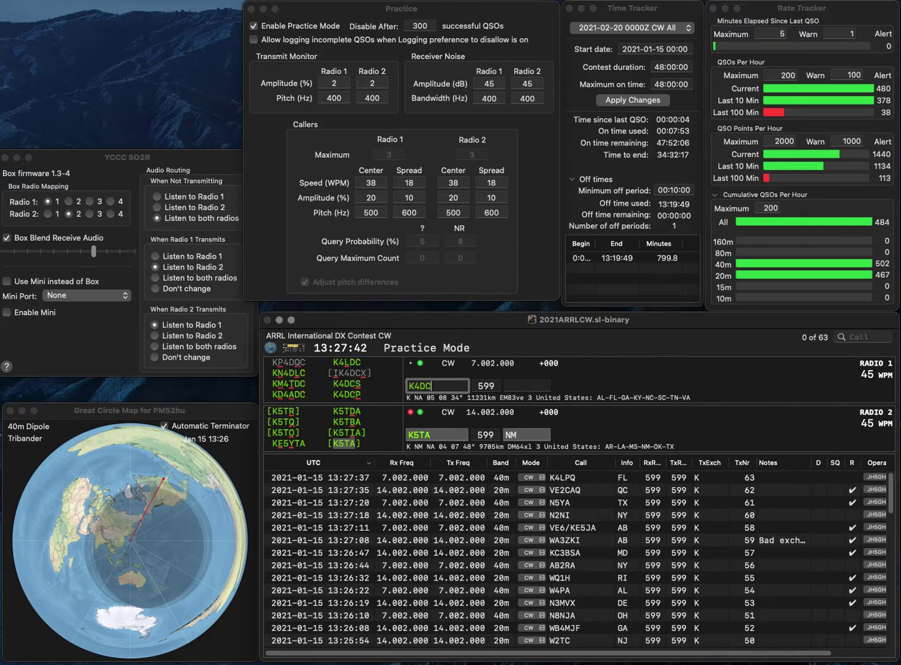
pyautogui.press('Return')
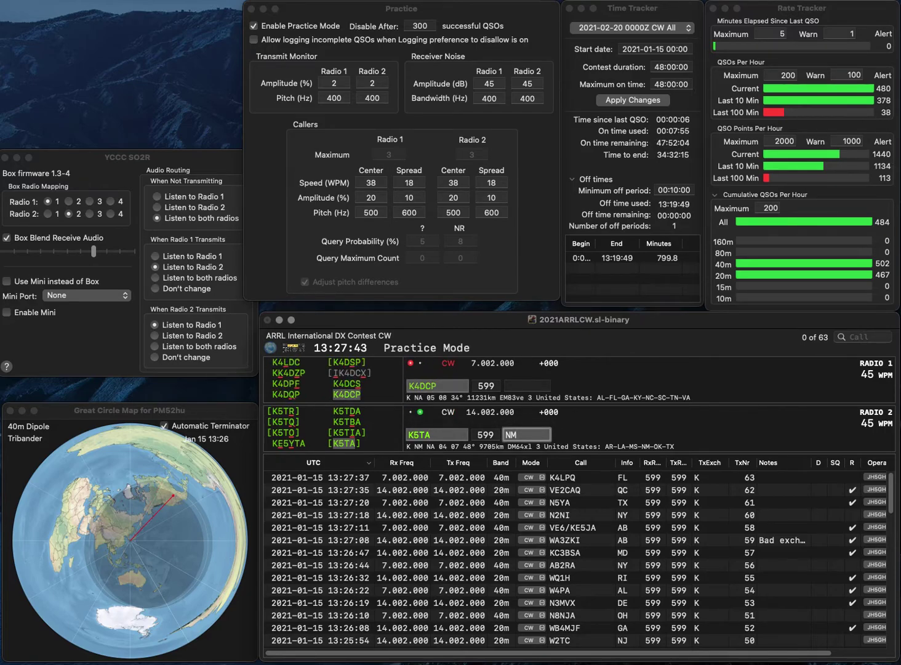
pyautogui.press('Return')
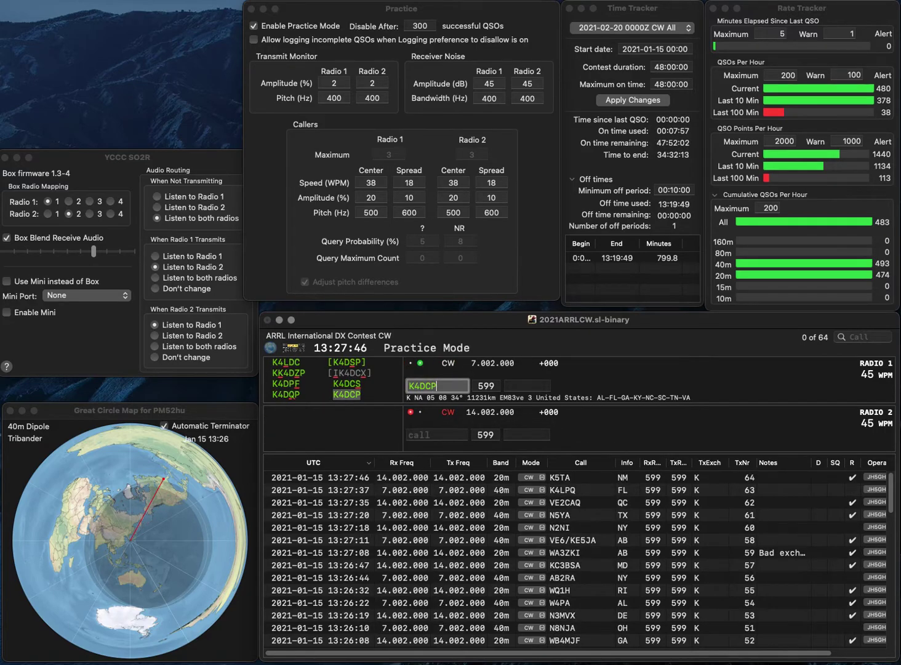
pyautogui.press('Return')
pyautogui.write('TN')
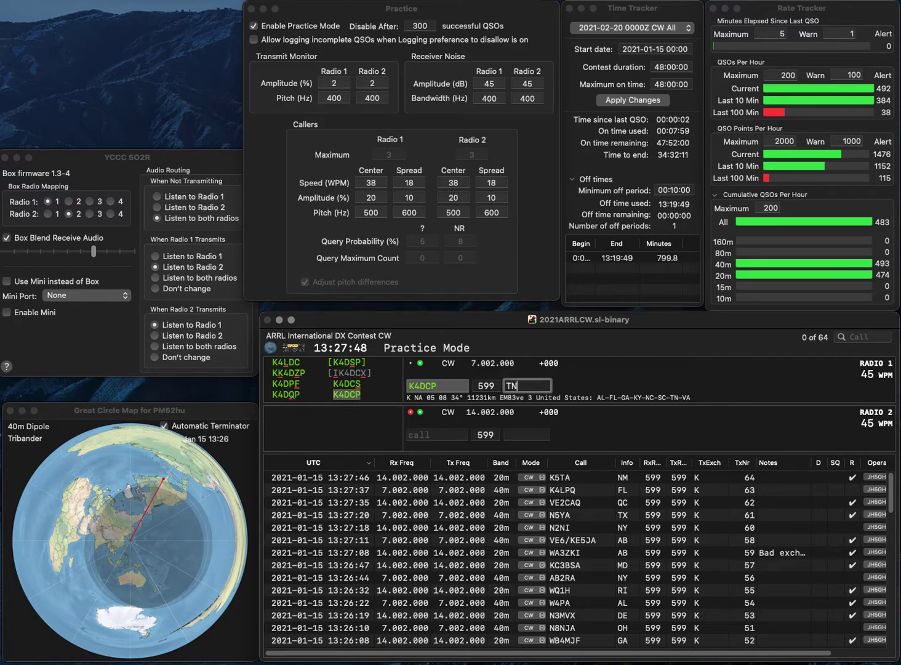
pyautogui.press('Return')
pyautogui.press('BackSpace')
pyautogui.write('VE3EK')
pyautogui.press('Return')
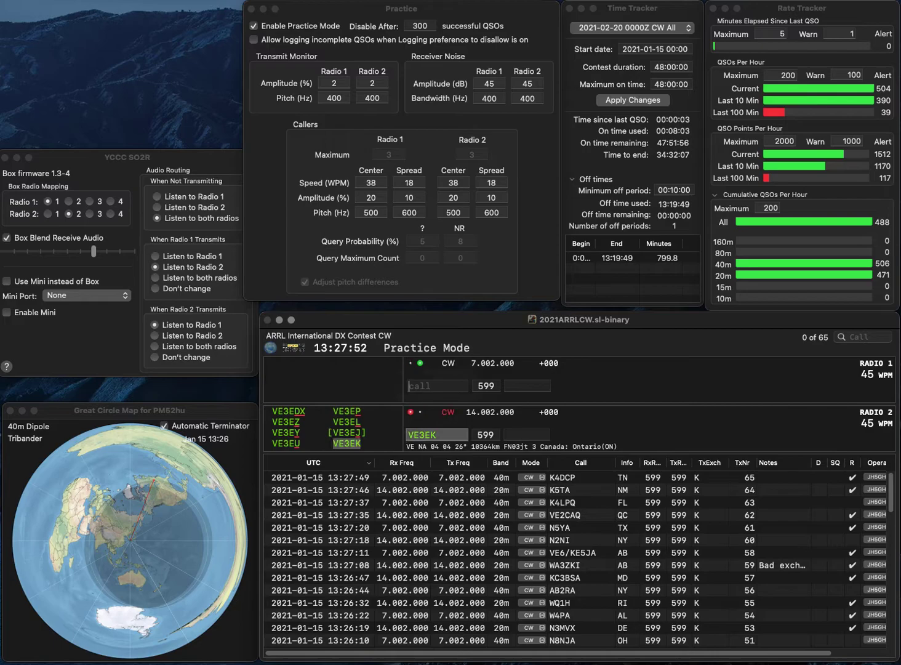
pyautogui.write('0ZXI')
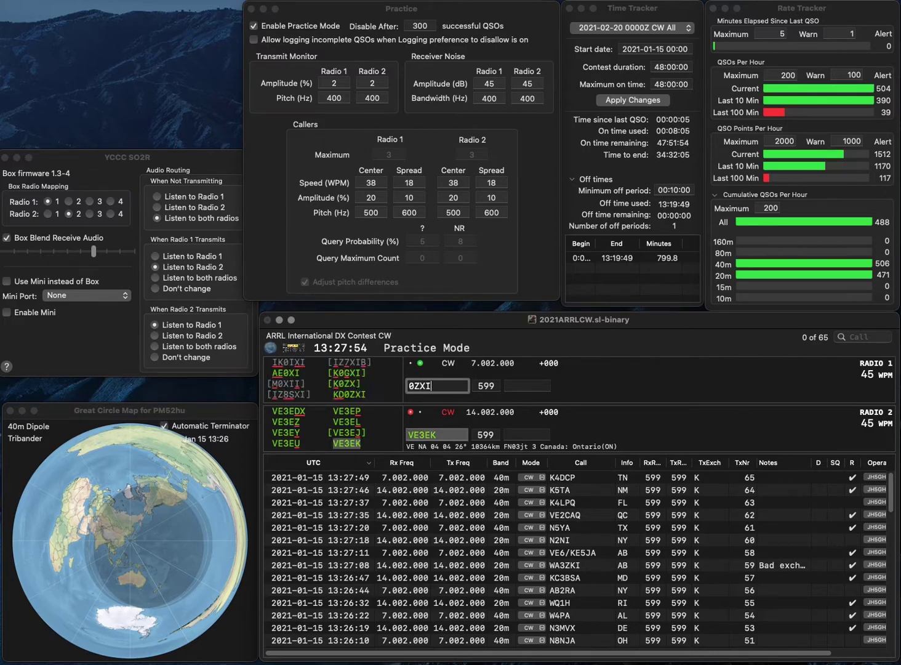
pyautogui.press('Home')
pyautogui.write('KD')
pyautogui.press('Return')
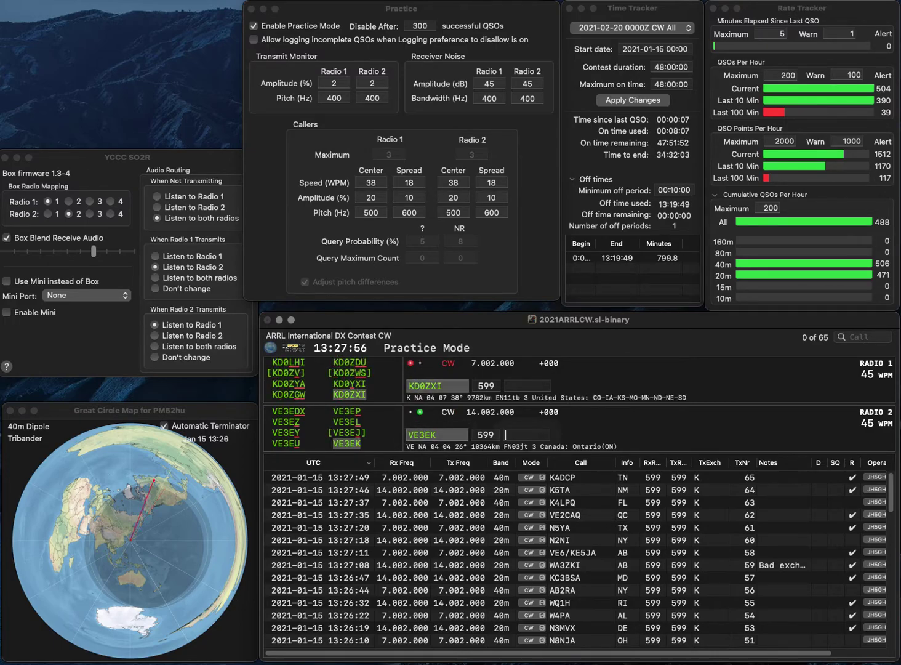
pyautogui.write('ON')
pyautogui.press('Return')
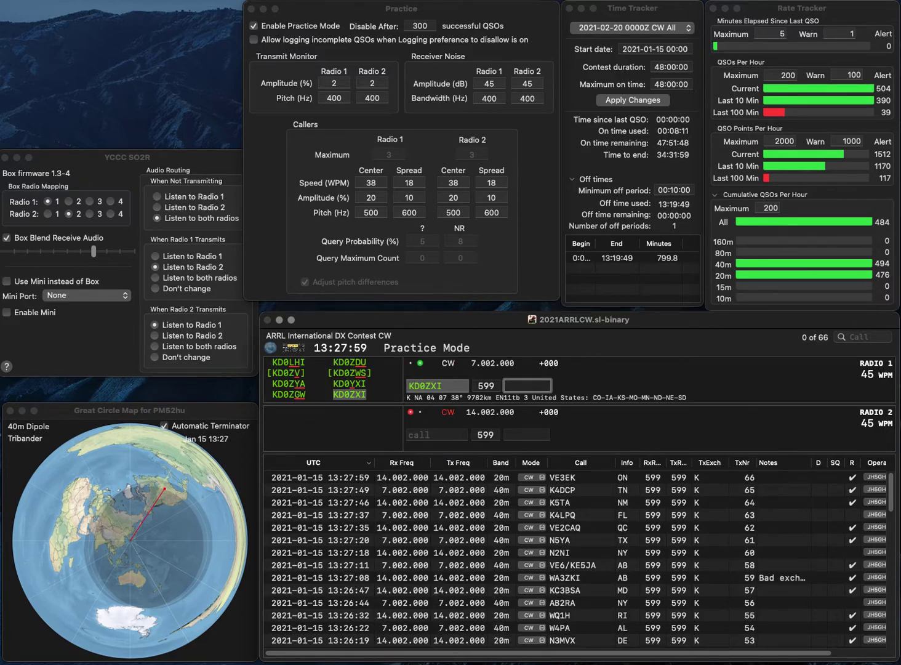
pyautogui.write('NE')
pyautogui.press('Return')
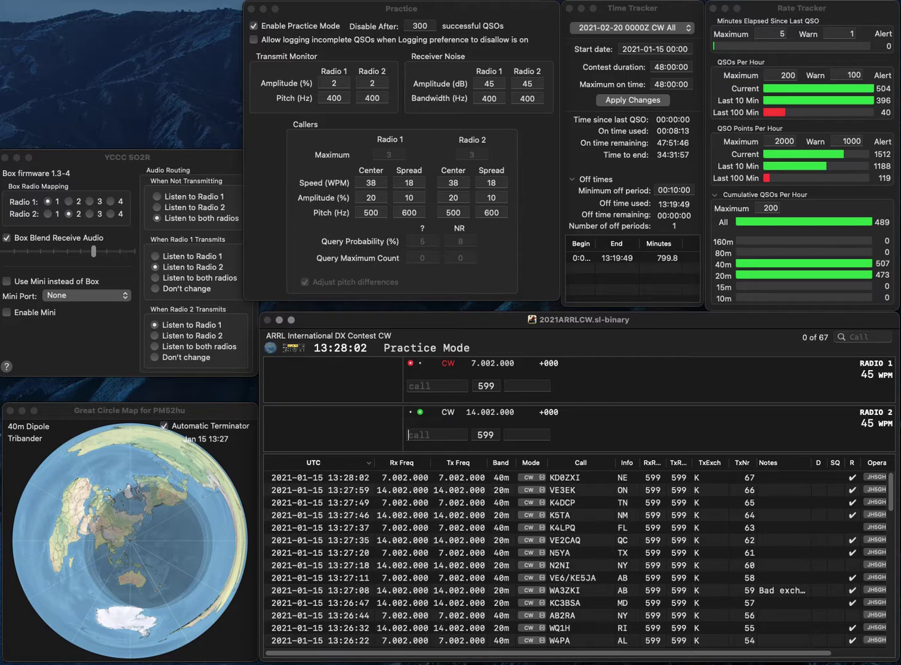
pyautogui.write('K9MMS')
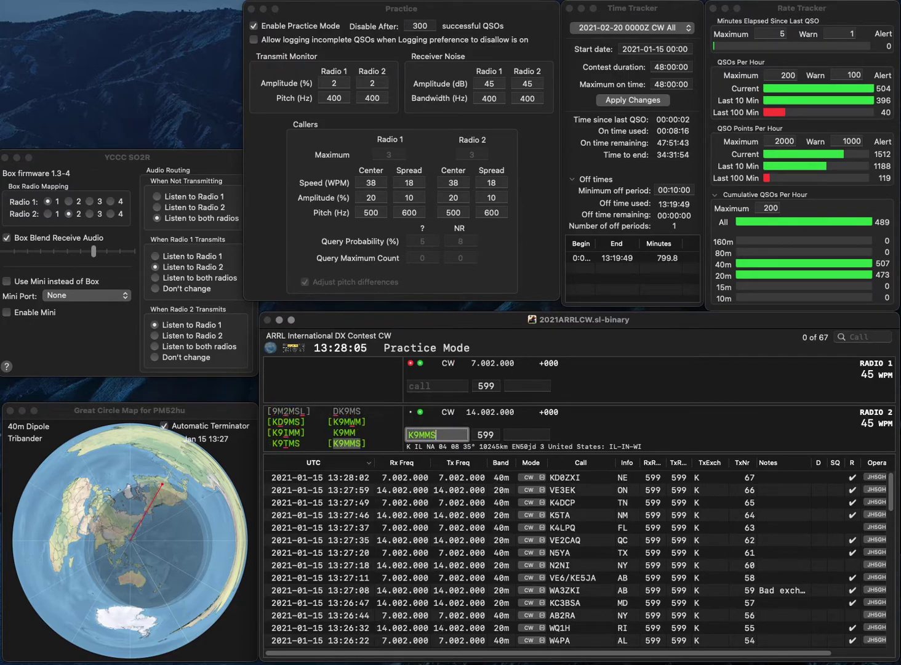
pyautogui.press('Return')
pyautogui.write('W9')
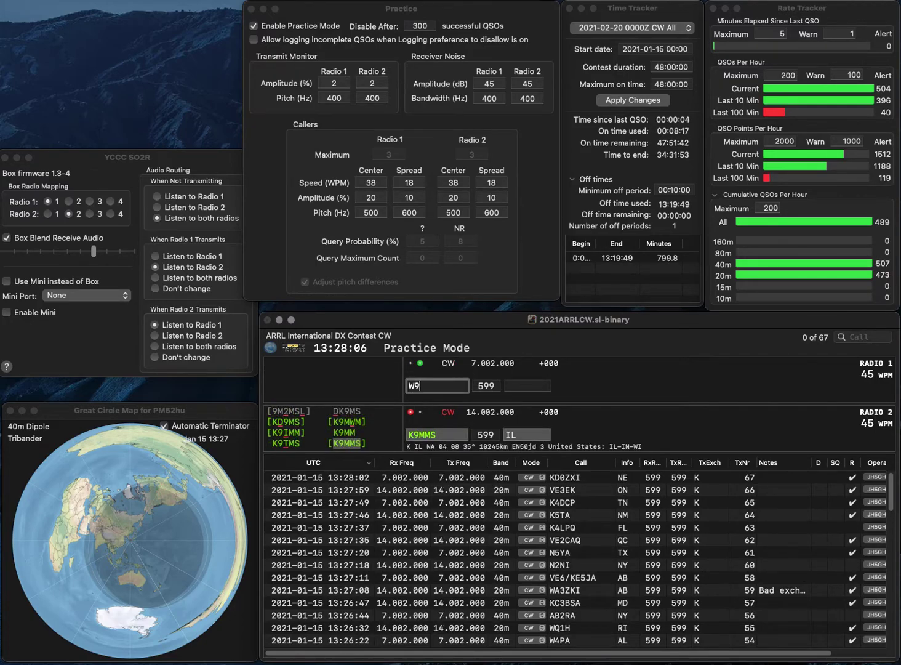
pyautogui.write('DUB')
pyautogui.press('Return')
pyautogui.press('space')
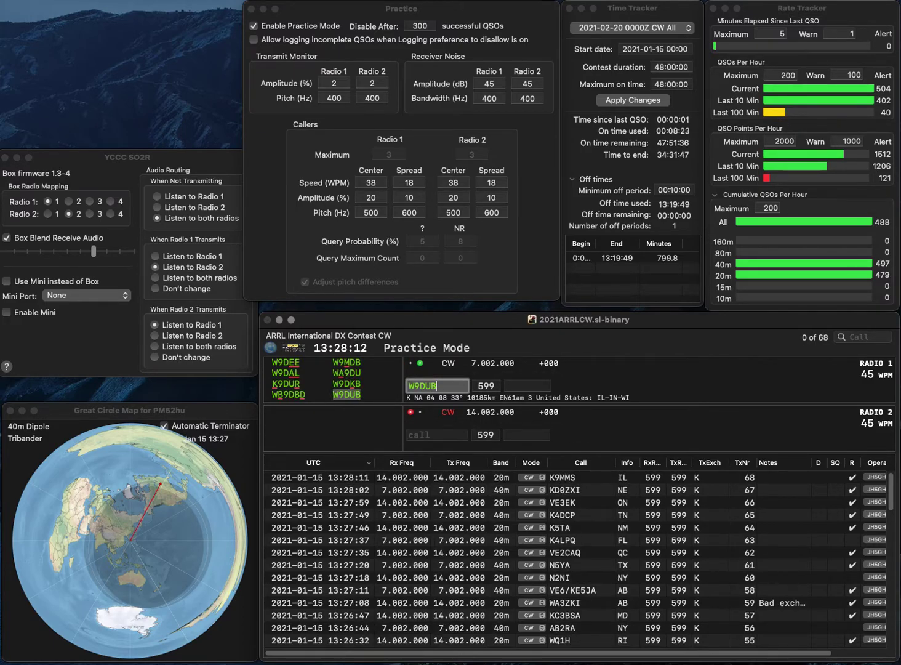
pyautogui.click(509, 385)
pyautogui.write('IN')
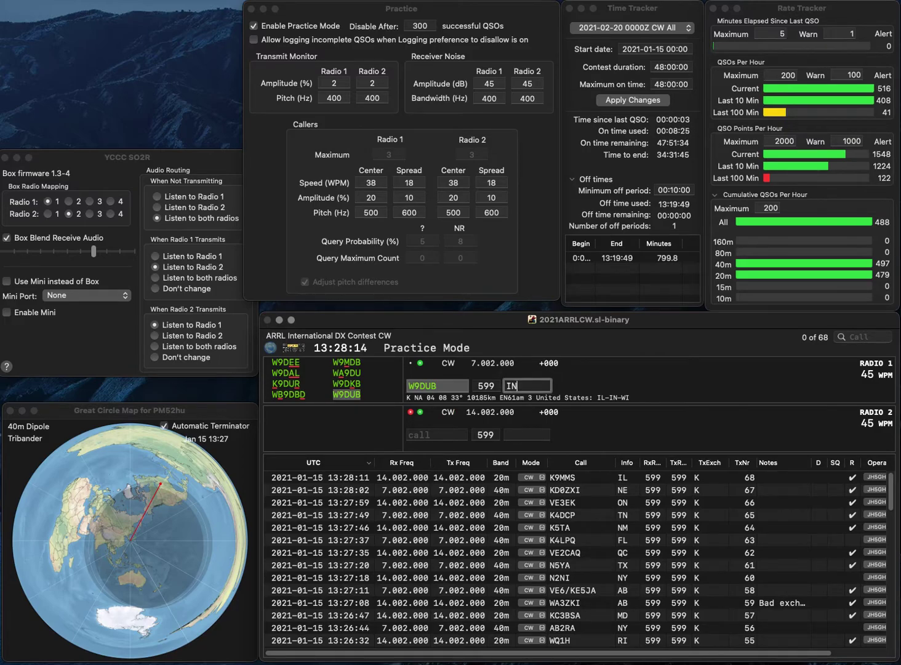
pyautogui.press('Return')
# Answer the partial call WB3S on Radio 2 and K2KN on Radio 1.
pyautogui.write('B3S')
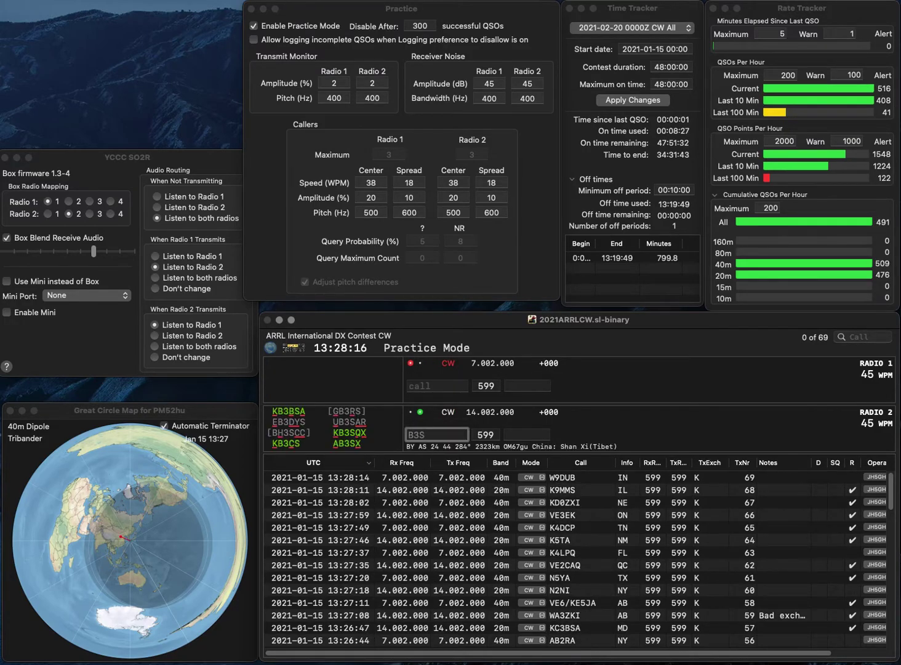
pyautogui.press('Left')
pyautogui.press('Left')
pyautogui.press('Left')
pyautogui.write('W')
pyautogui.press('Return')
pyautogui.write('K2KN')
pyautogui.press('Return')
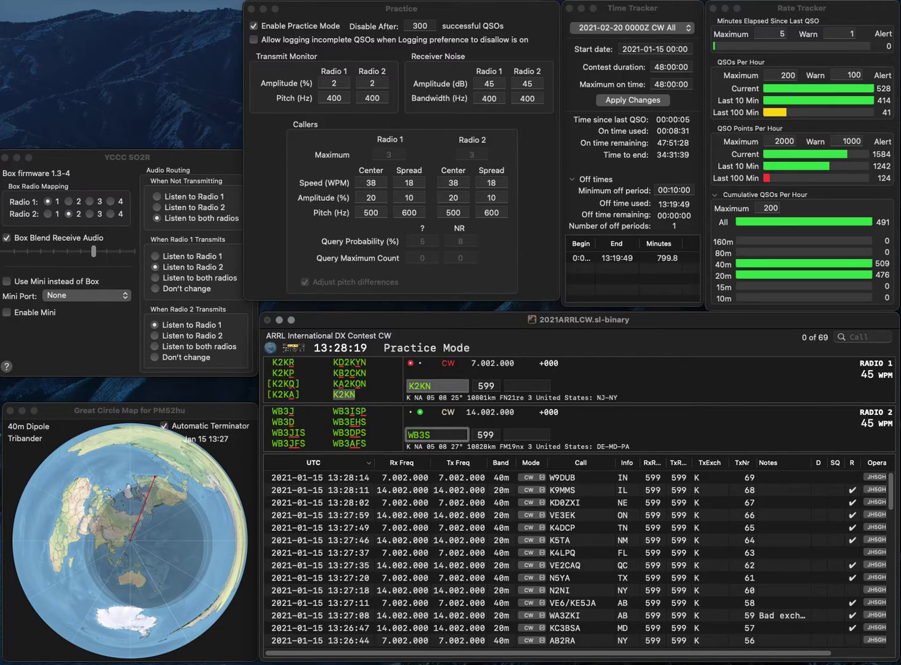
pyautogui.press('BackSpace')
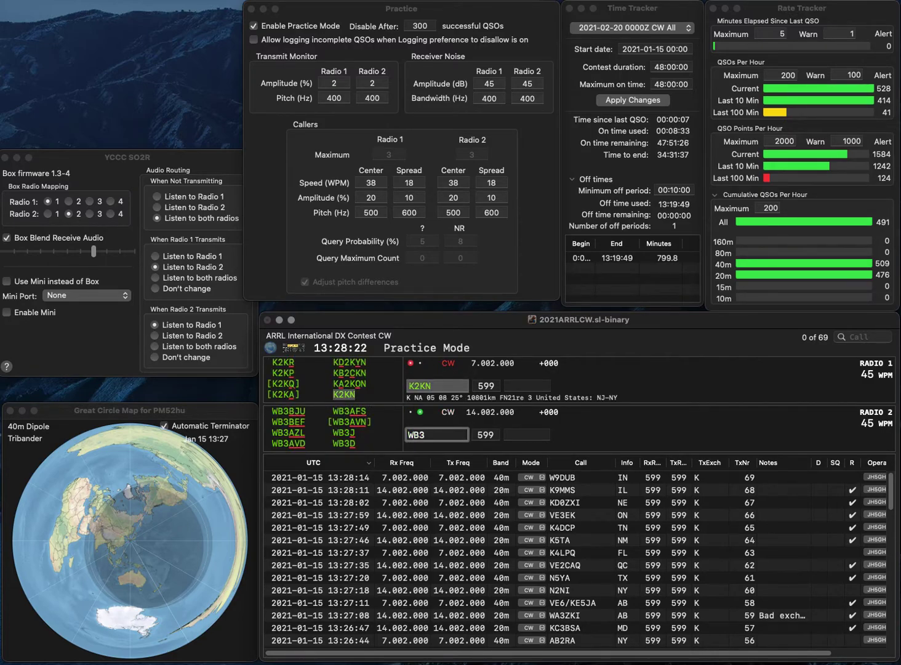
pyautogui.write('ISP')
pyautogui.press('Return')
pyautogui.write('N')
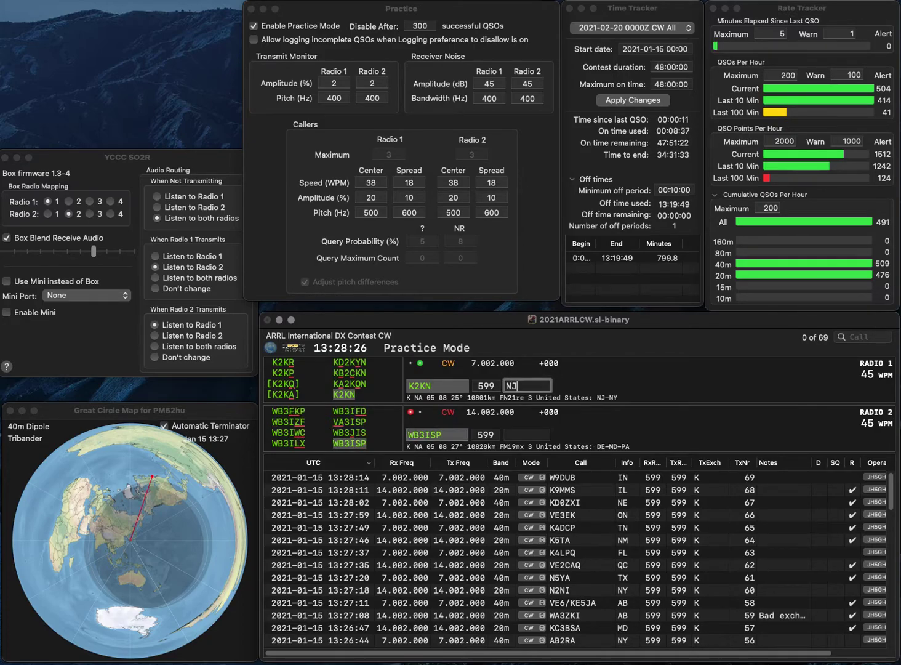
pyautogui.write('J')
pyautogui.press('Return')
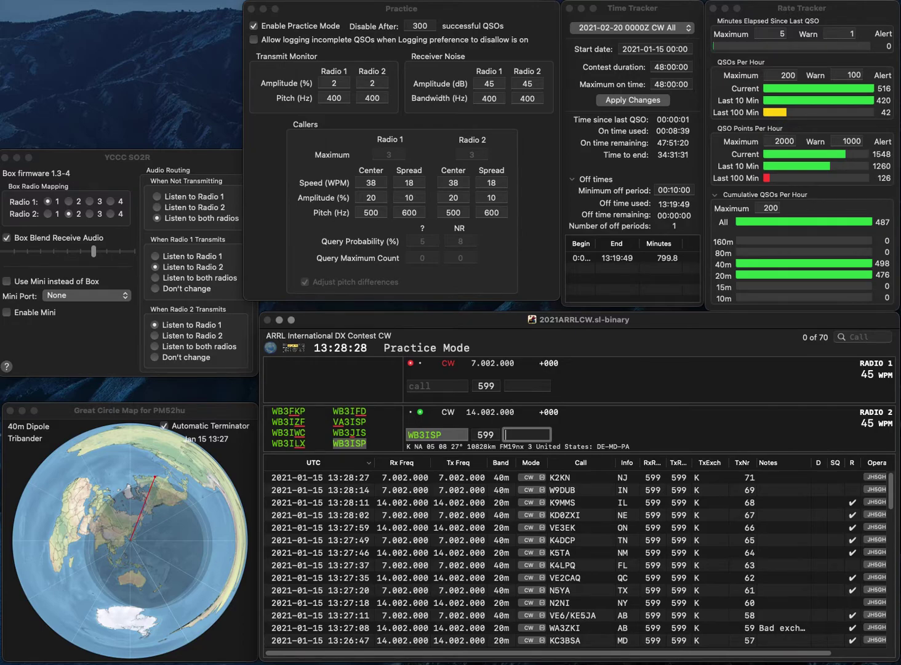
pyautogui.write('MD')
pyautogui.press('Return')
# Answer the partial calls N5 on Radio 1 and 0QE on Radio 2.
pyautogui.write('N')
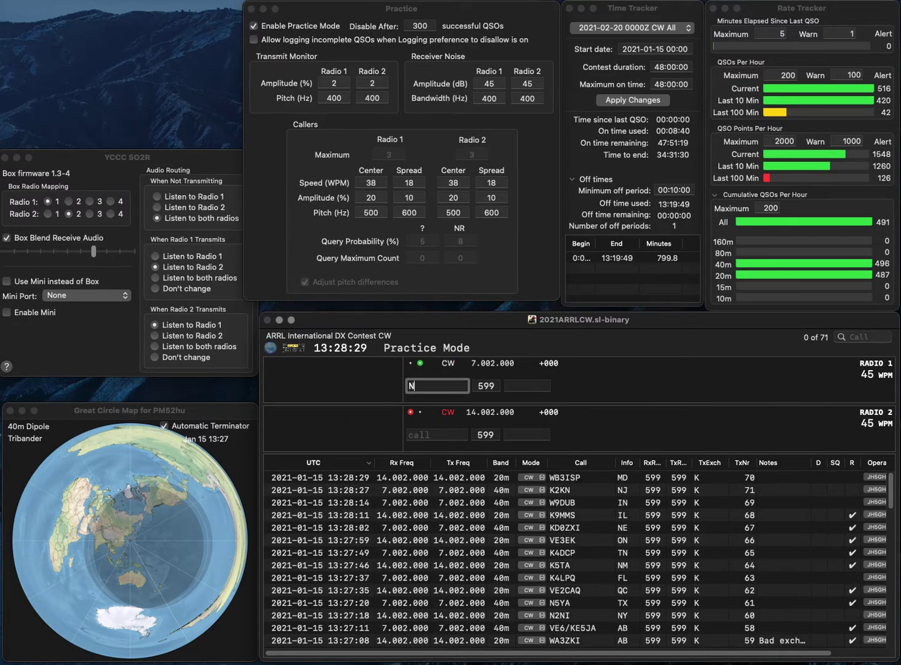
pyautogui.write('5')
pyautogui.press('Return')
pyautogui.write('0QE')
pyautogui.press('Return')
pyautogui.press('Home')
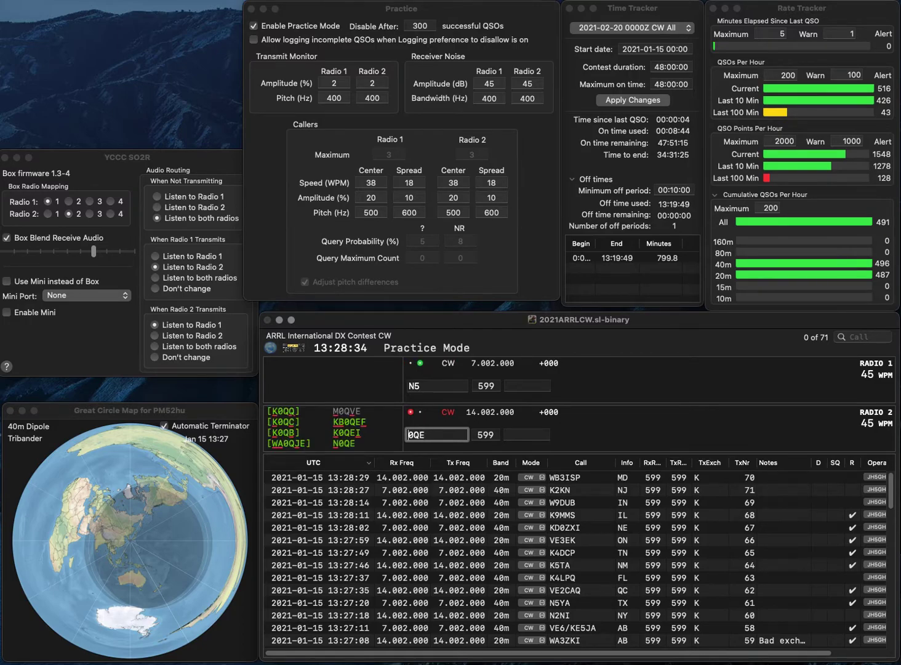
pyautogui.write('N')
pyautogui.press('Return')
pyautogui.press('BackSpace')
pyautogui.press('Return')
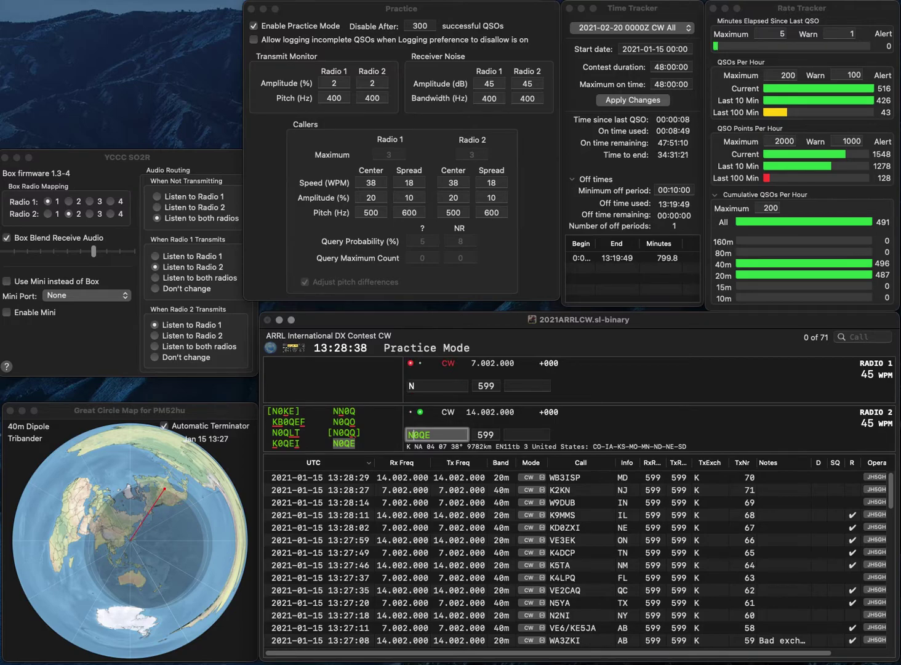
pyautogui.press('Return')
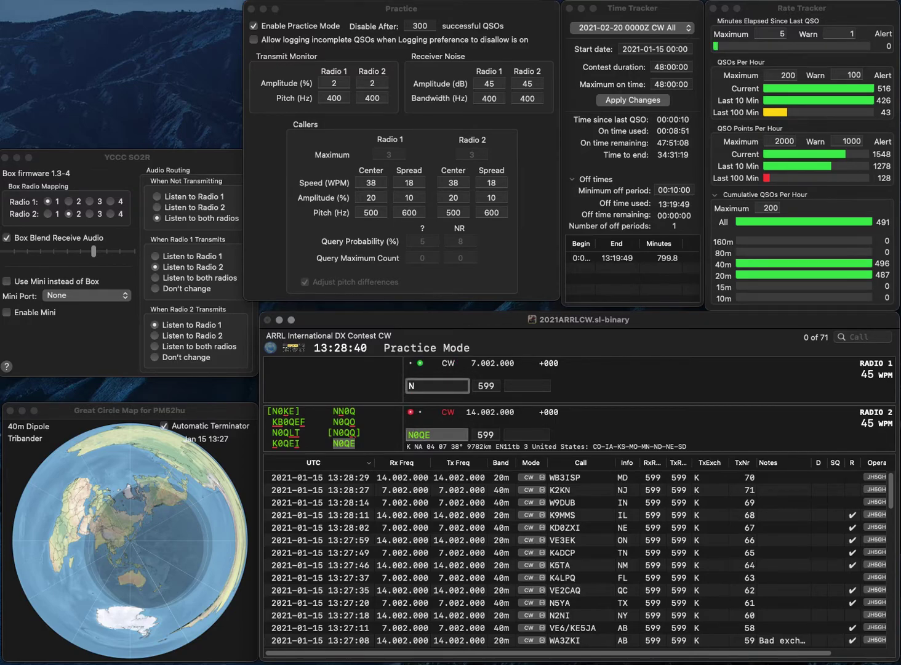
pyautogui.write('WP3C')
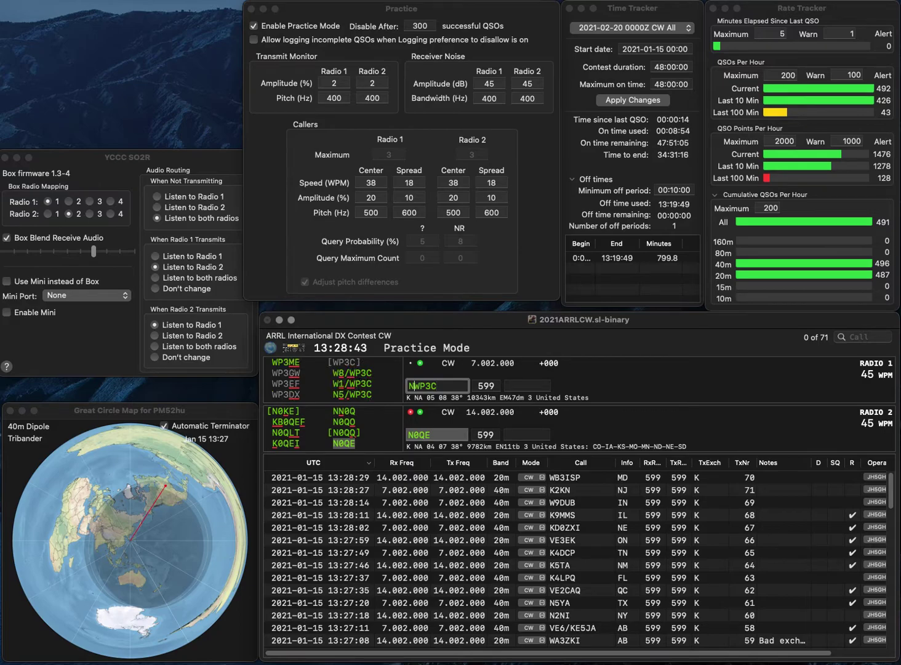
pyautogui.press('Return')
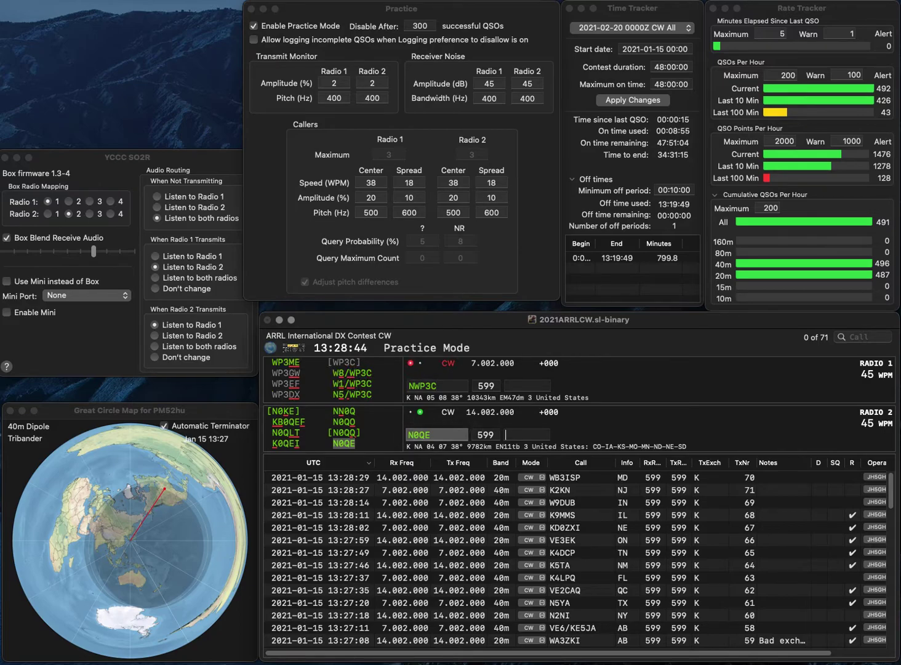
pyautogui.click(414, 386)
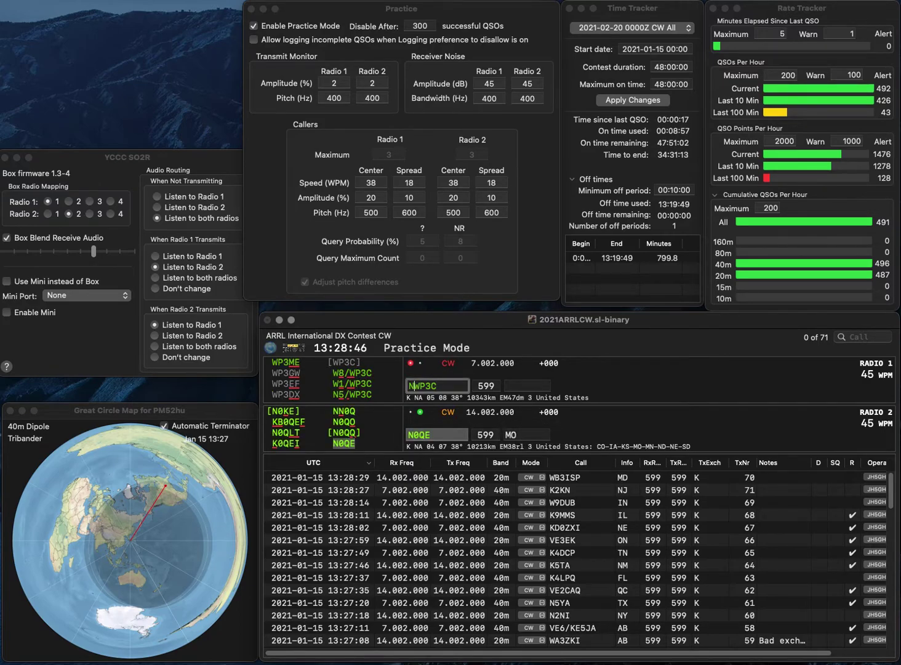
pyautogui.press('Return')
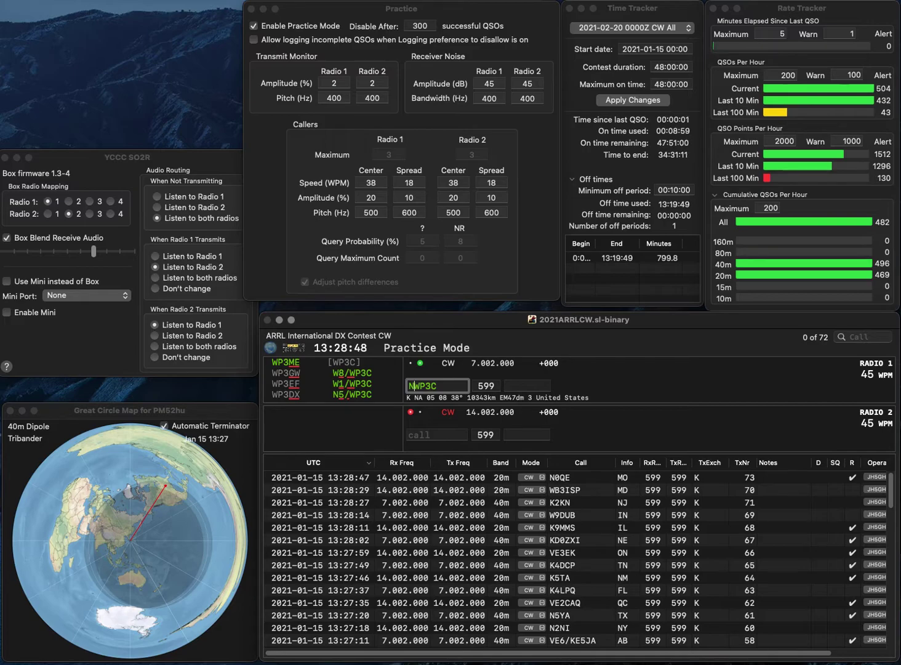
# Correct the Radio 1 call to N5/WP3C and answer N2LDE on Radio 2.
pyautogui.write('5/')
pyautogui.click(431, 433)
pyautogui.write('N')
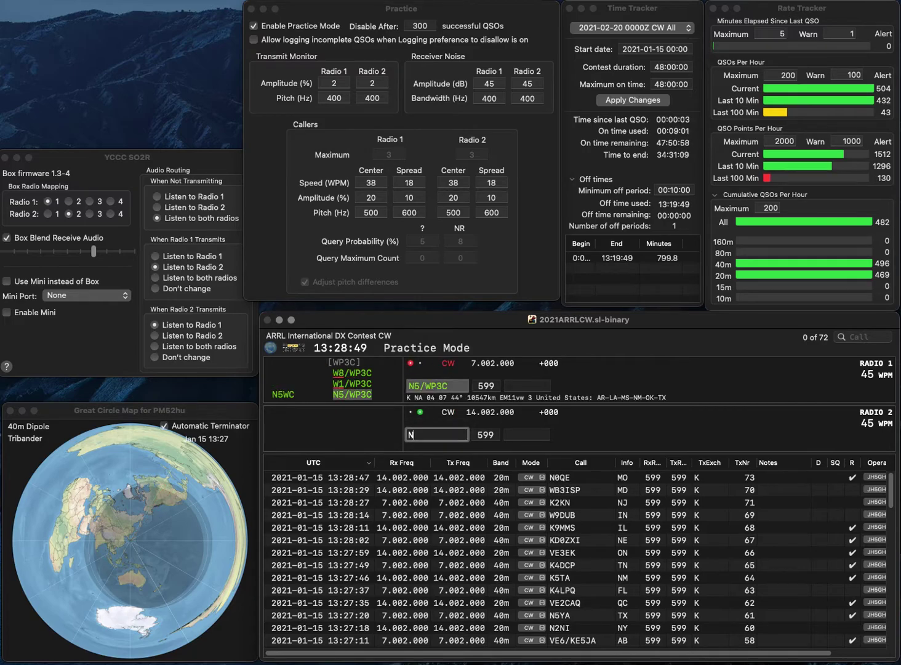
pyautogui.write('2LDE')
pyautogui.press('Return')
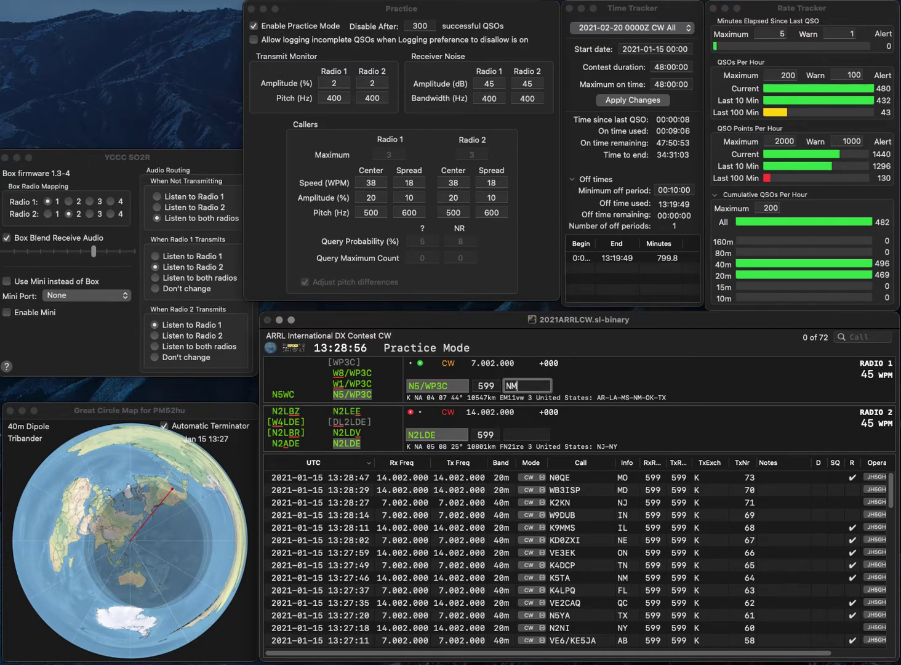
pyautogui.press('Return')
pyautogui.write('NY')
pyautogui.press('Return')
pyautogui.write('K9')
pyautogui.press('Down')
pyautogui.write('K')
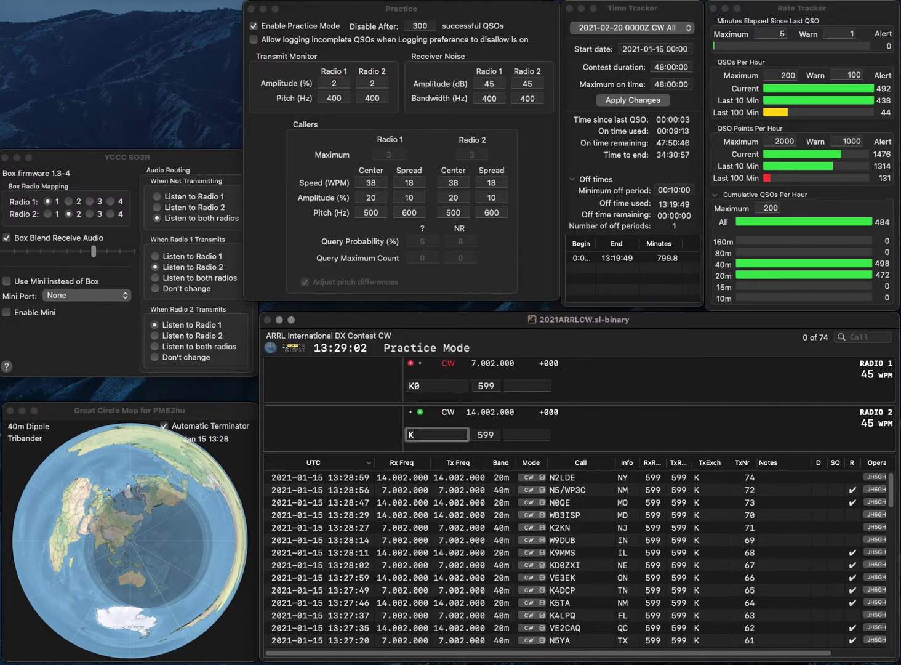
pyautogui.write('D2EPM')
pyautogui.press('Return')
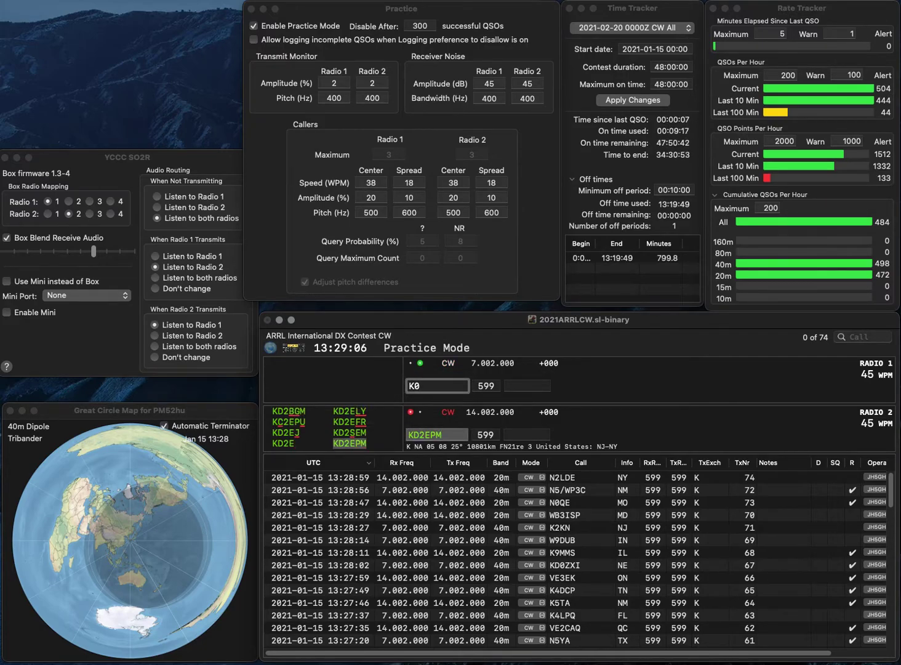
pyautogui.write('KRC')
pyautogui.press('Return')
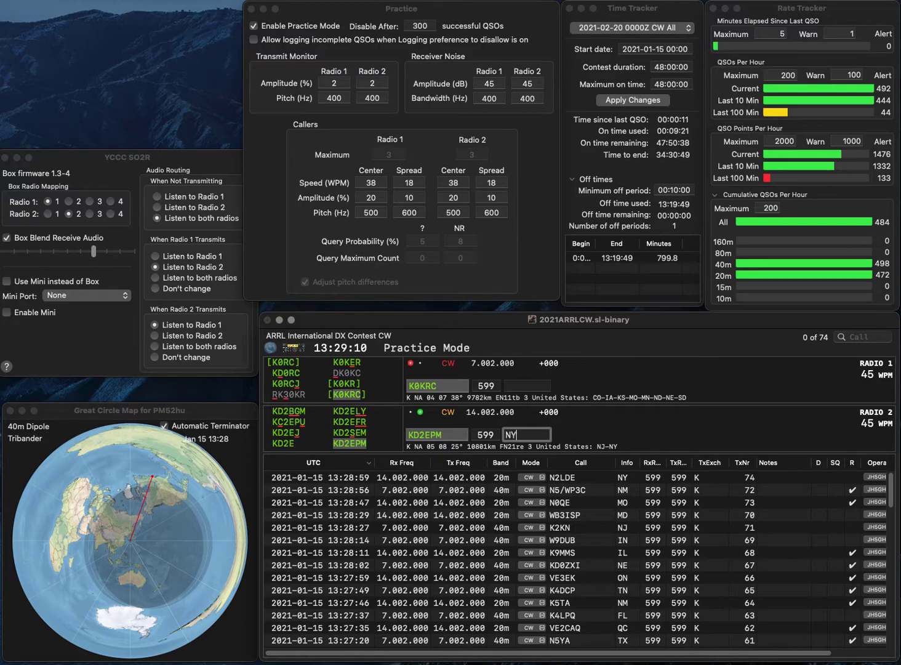
# Log KD2EPM with received exchange NY on Radio 2 and K0KRC with NE on Radio 1.
pyautogui.press('Return')
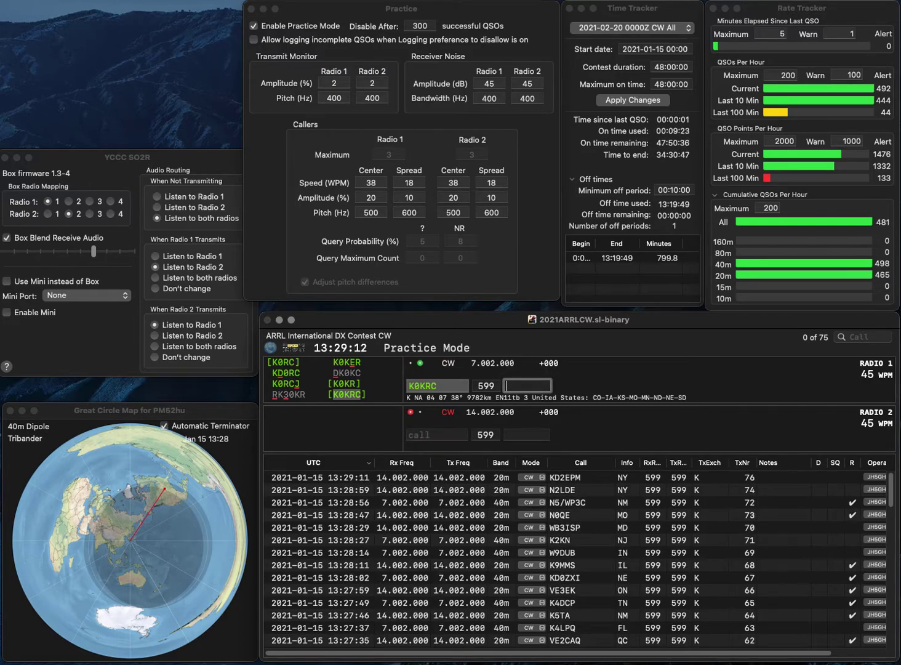
pyautogui.write('NE')
pyautogui.press('Return')
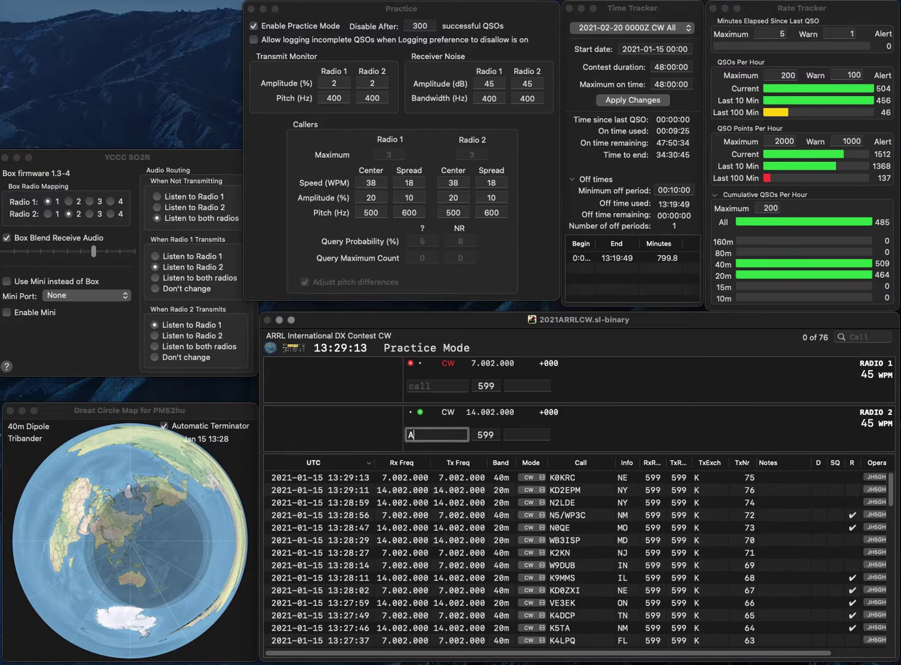
# Answer VE2WES on Radio 1 and complete the partial call AQQ on Radio 2 to AI4QQ.
pyautogui.write('AQQ')
pyautogui.press('Return')
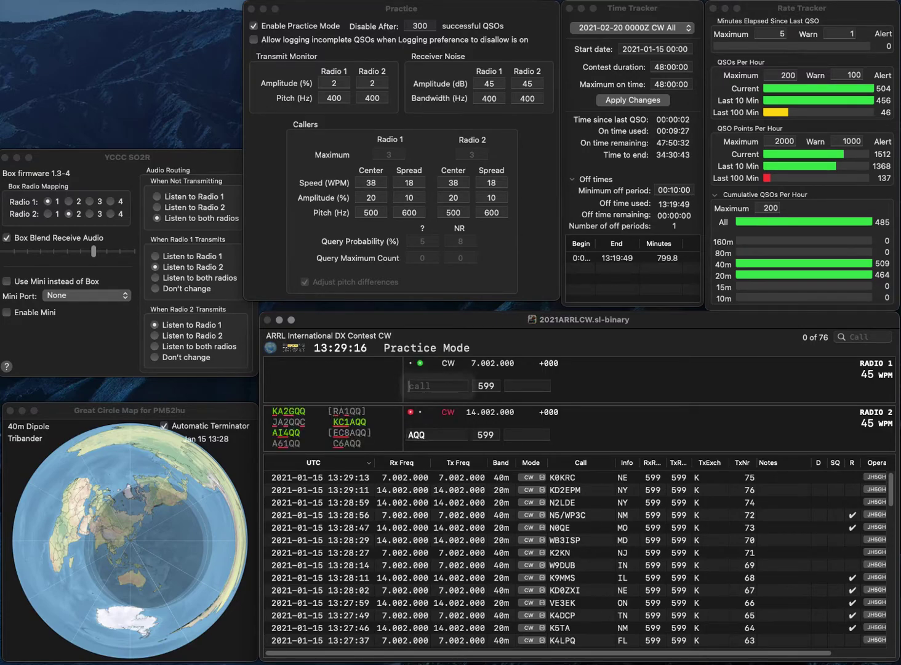
pyautogui.write('VE2WES')
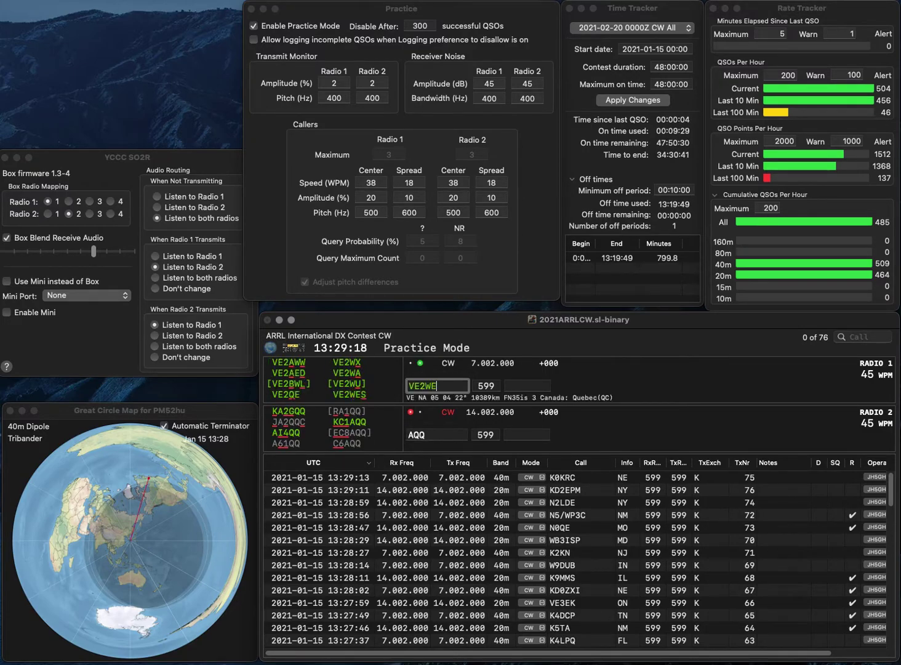
pyautogui.press('Return')
pyautogui.write('I4')
pyautogui.press('Return')
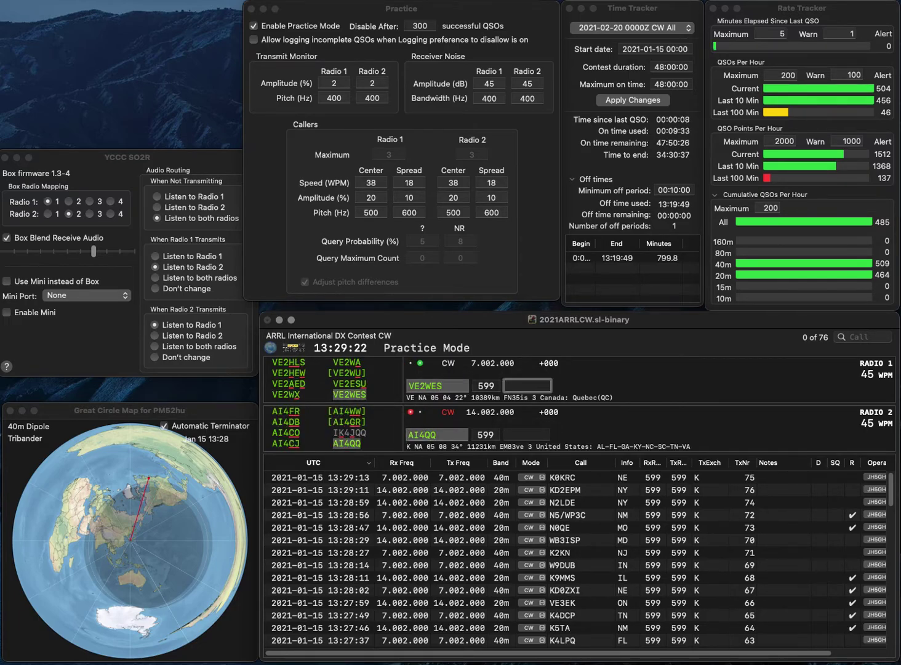
pyautogui.press('Return')
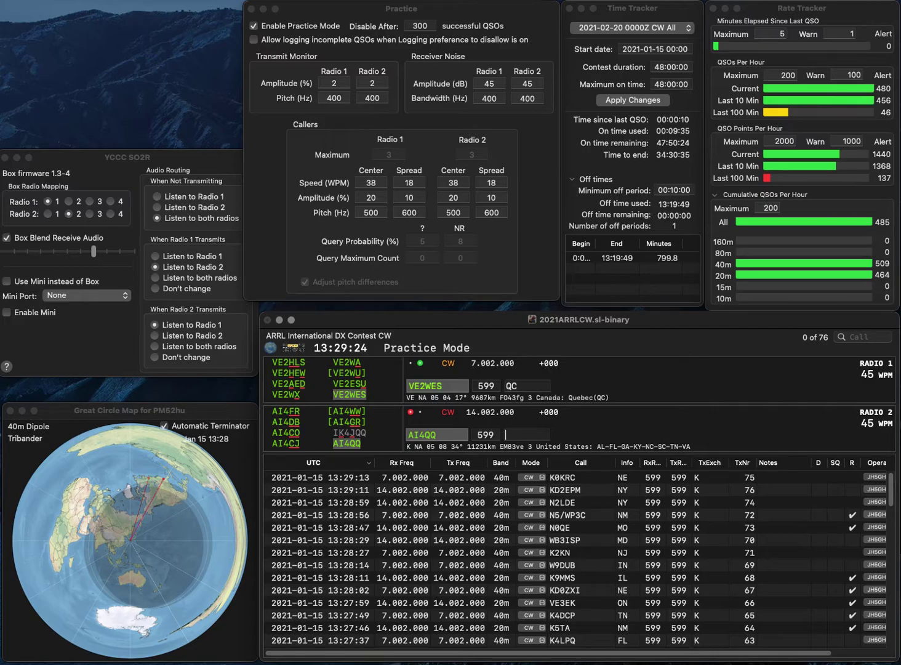
pyautogui.write('FL')
pyautogui.press('Return')
pyautogui.write('WAA2')
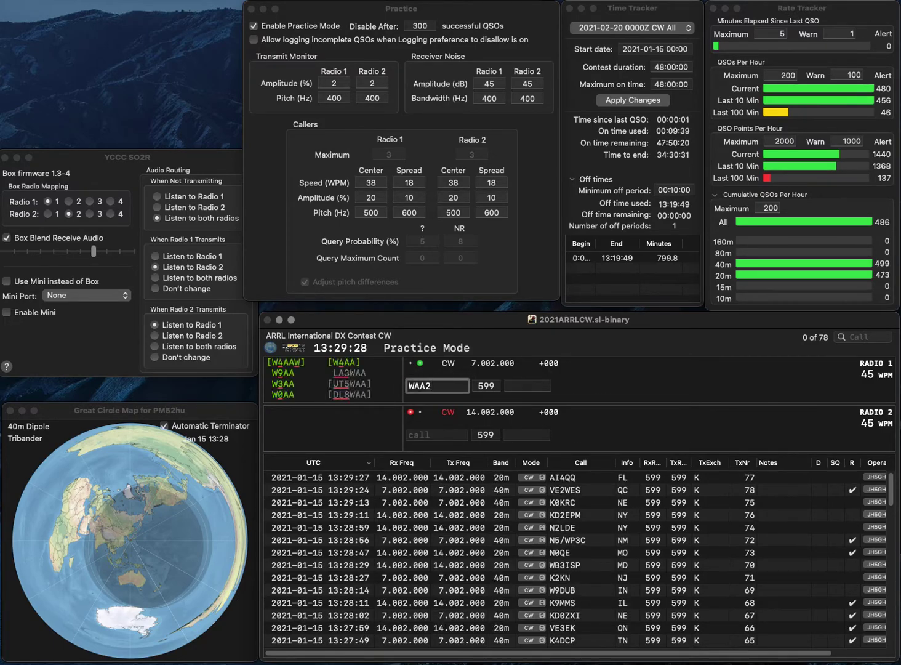
pyautogui.write('BJ')
pyautogui.press('Home')
pyautogui.press('Delete')
pyautogui.press('Return')
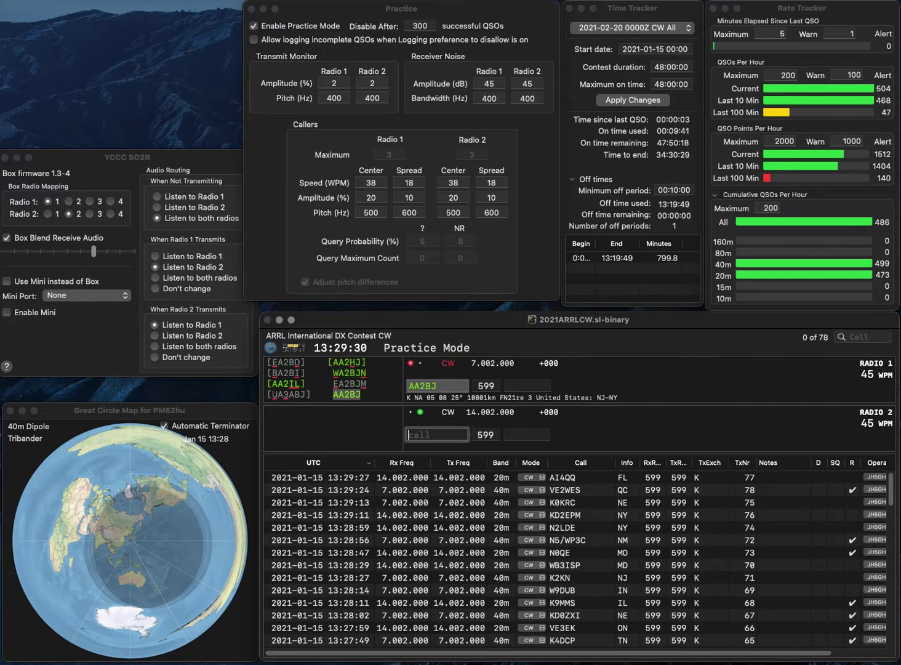
pyautogui.write('WA3TVS')
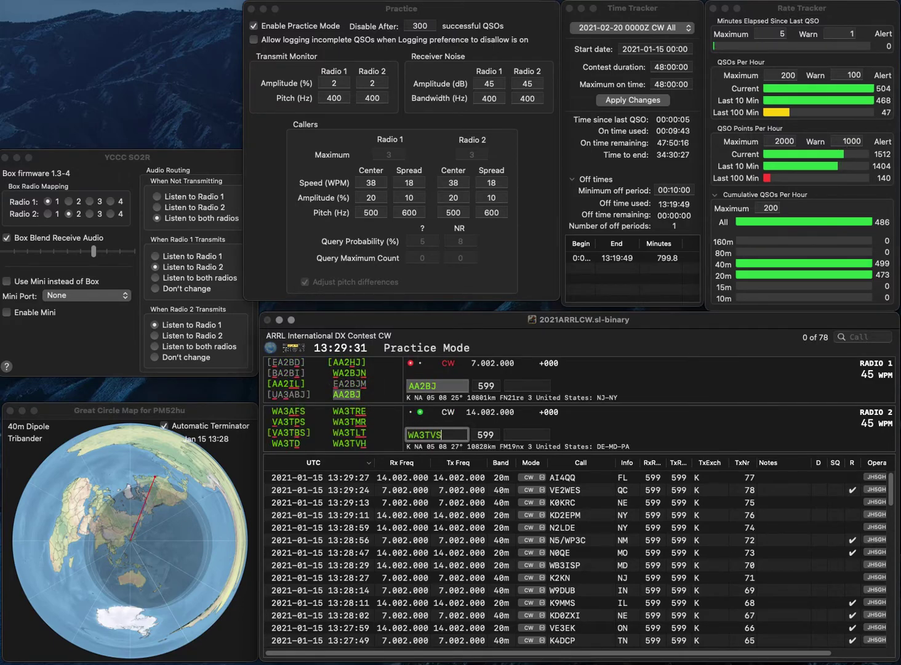
pyautogui.press('BackSpace')
pyautogui.write('H')
pyautogui.press('Return')
pyautogui.write('NJ')
pyautogui.press('Return')
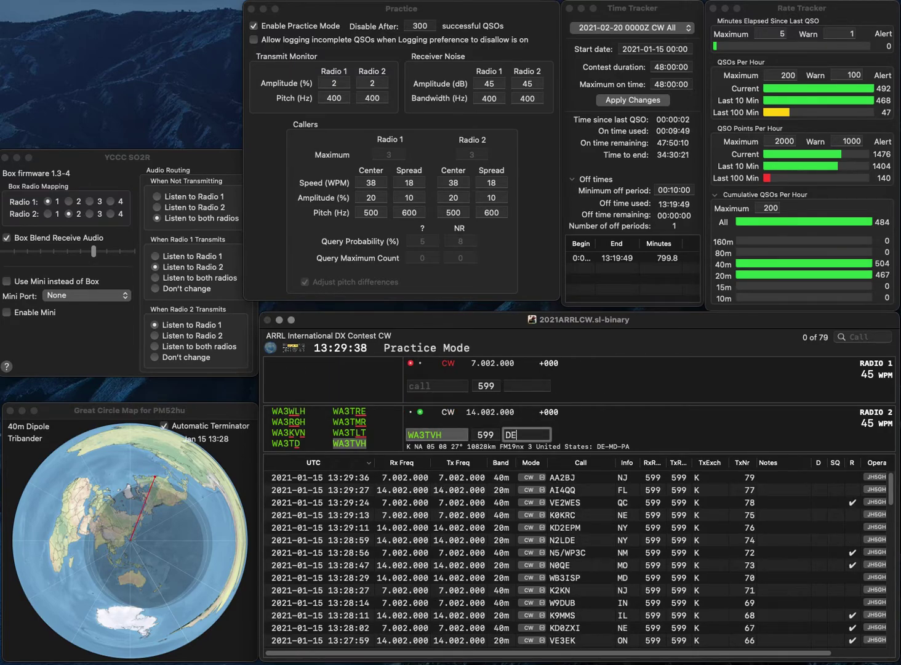
pyautogui.press('Return')
# Answer K4QR on Radio 1 and W1HQL on Radio 2.
pyautogui.write('K4')
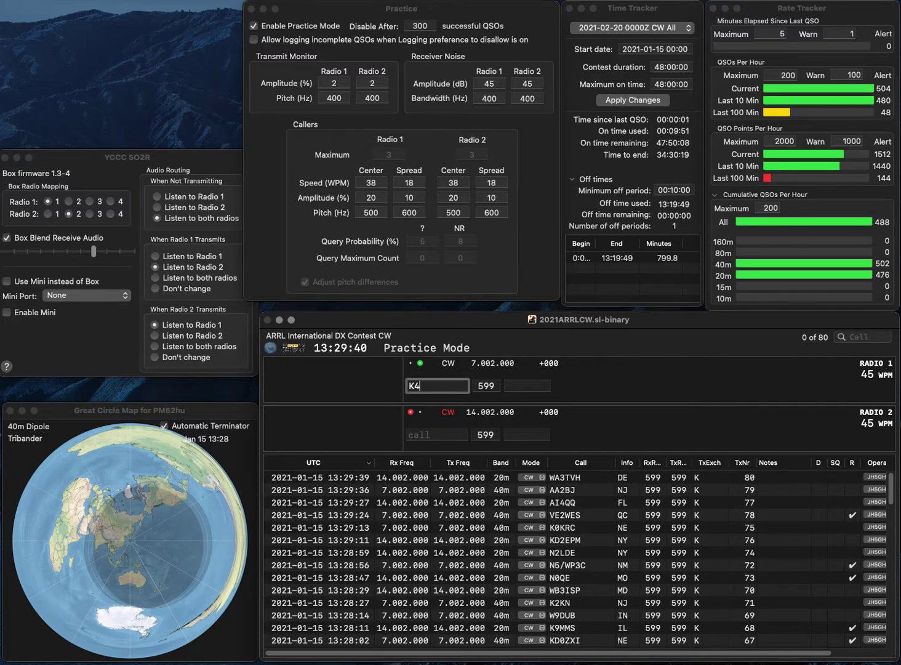
pyautogui.write('QR')
pyautogui.press('Return')
pyautogui.write('W1HQL')
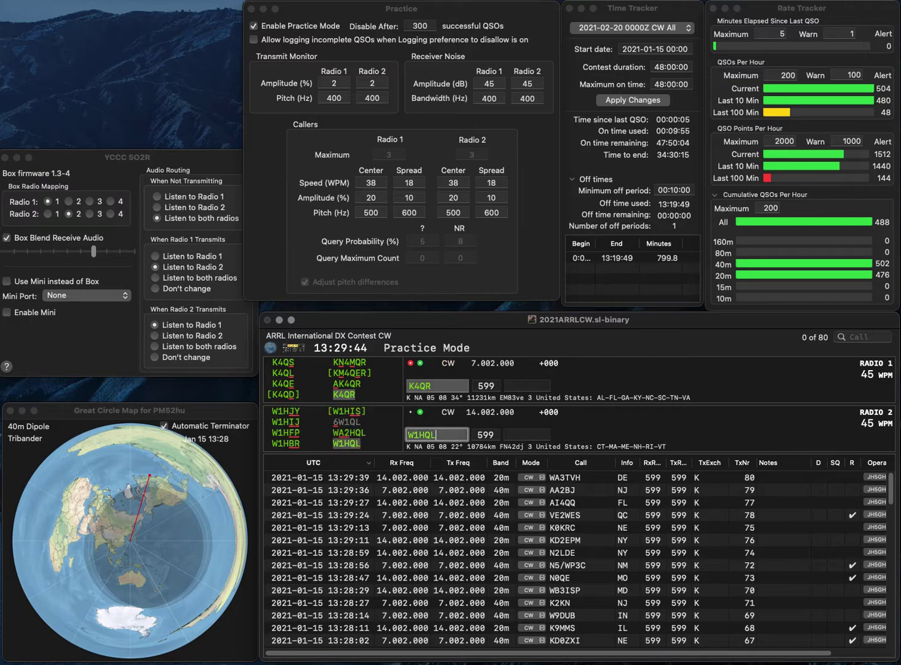
pyautogui.press('Return')
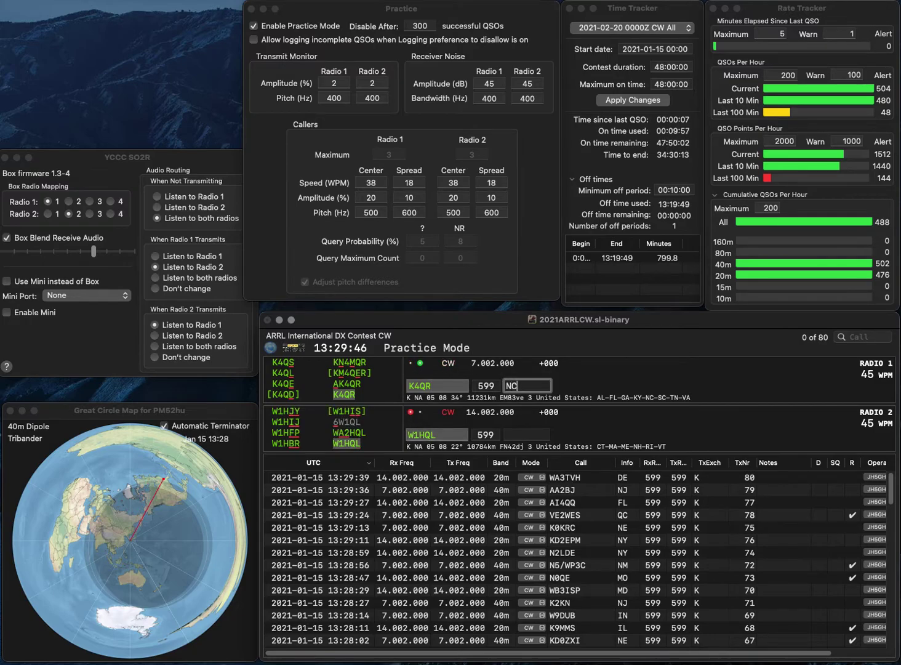
pyautogui.press('Return')
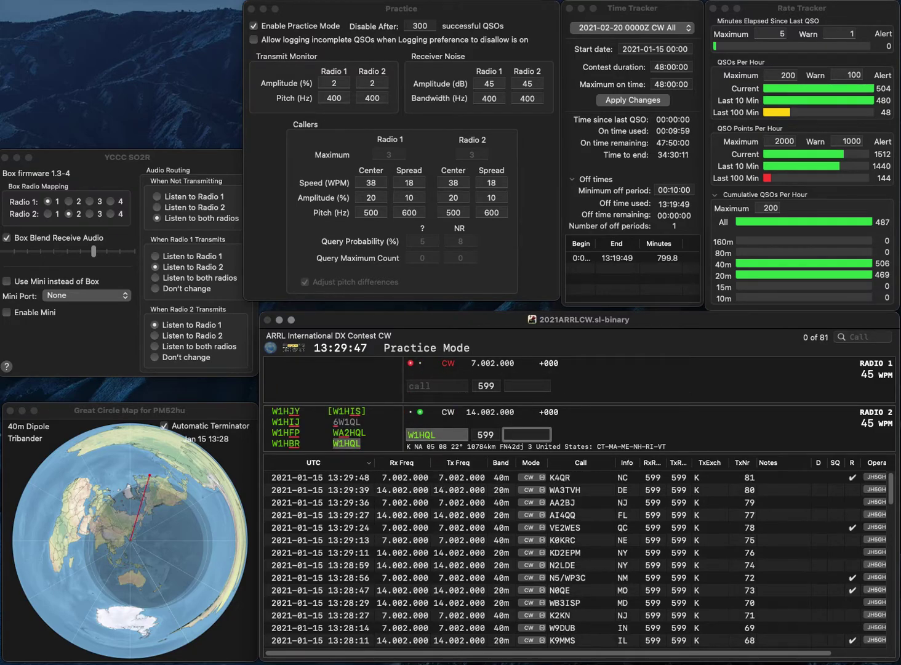
pyautogui.write('VT')
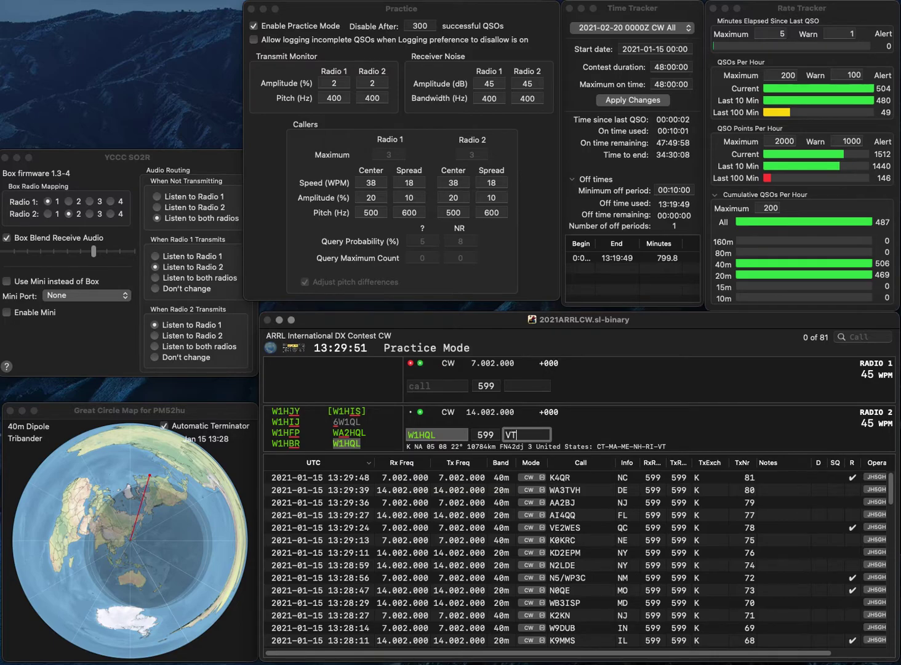
pyautogui.press('Return')
pyautogui.write('N3DNA')
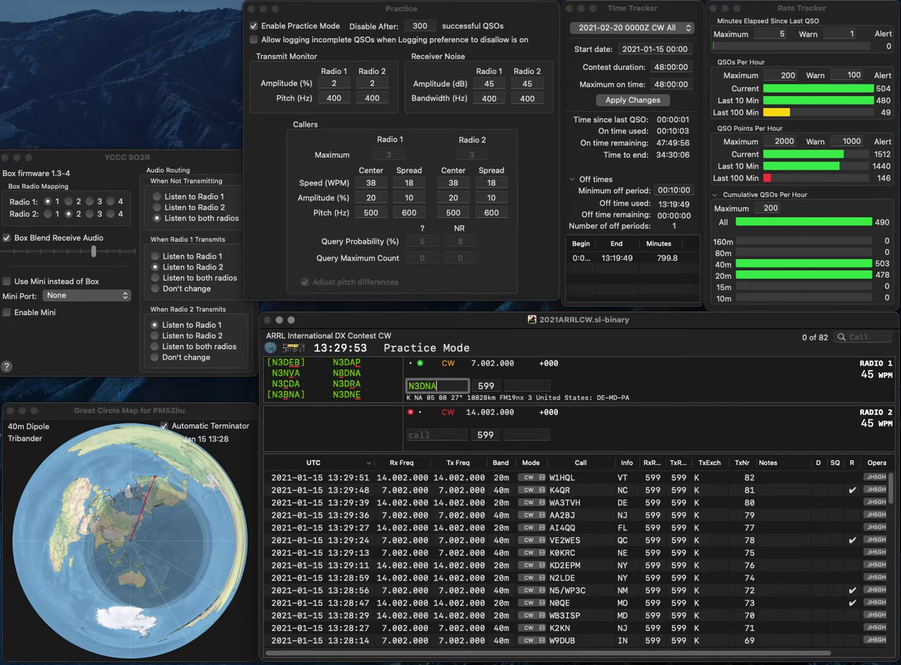
pyautogui.press('Return')
pyautogui.write('AA8UK')
pyautogui.press('Return')
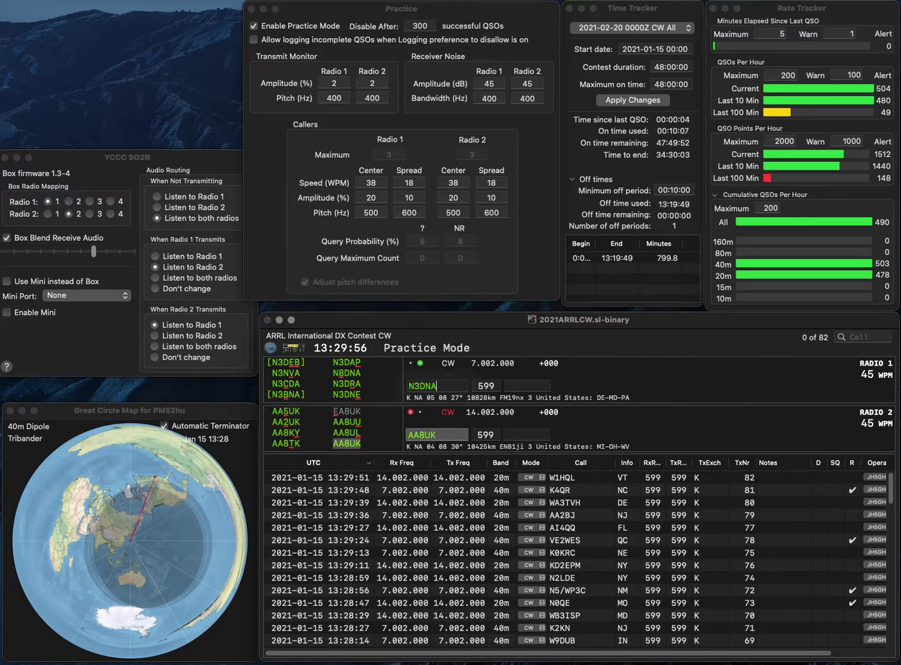
pyautogui.press('Left')
pyautogui.press('Left')
pyautogui.press('BackSpace')
pyautogui.write('B')
pyautogui.press('Return')
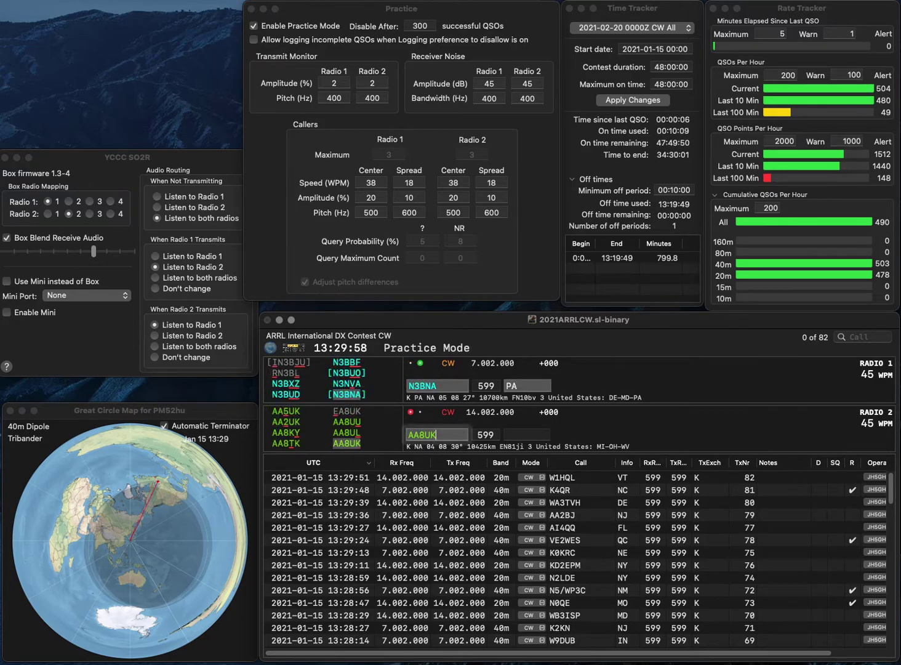
pyautogui.press('Return')
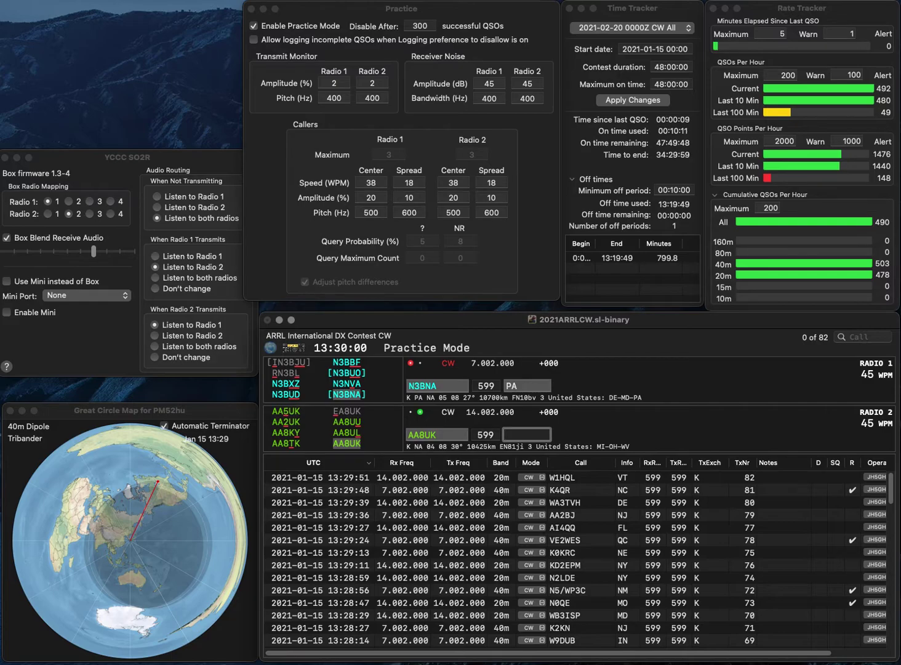
pyautogui.write('WV')
pyautogui.press('Return')
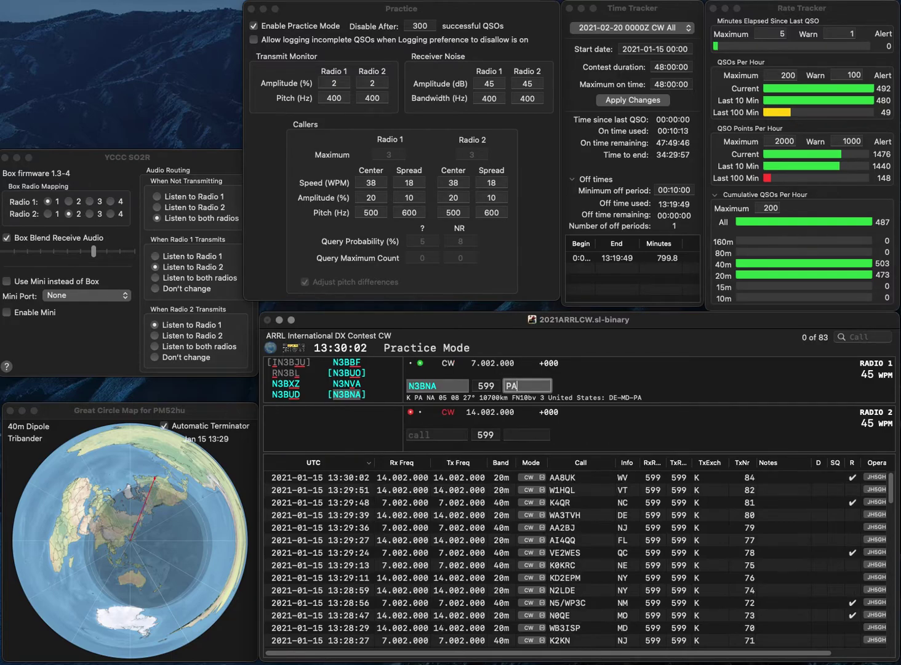
pyautogui.press('Return')
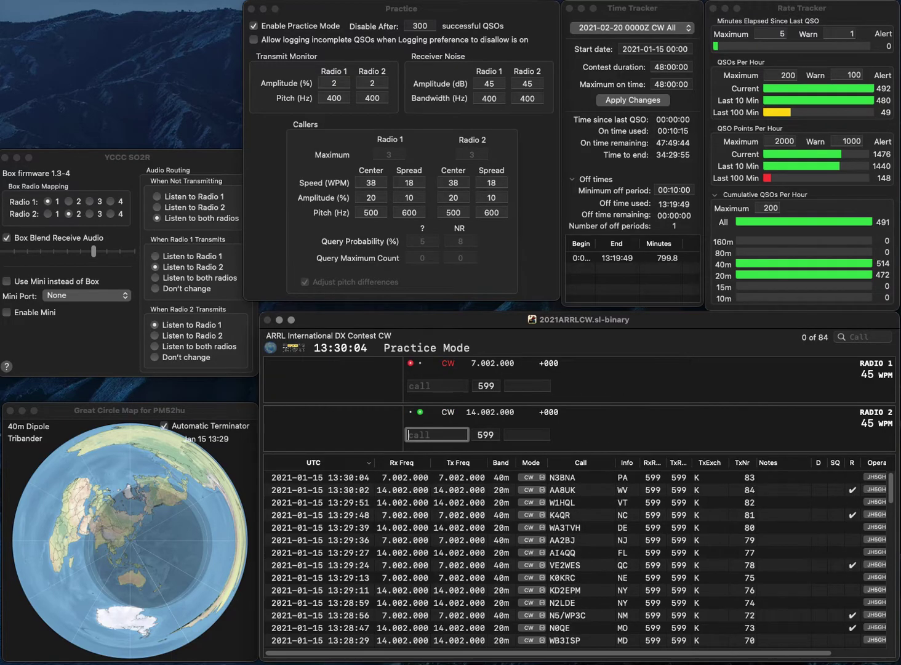
# Answer N1ATS on Radio 2 and KN5L on Radio 1.
pyautogui.write('K')
pyautogui.press('BackSpace')
pyautogui.write('N1ATS')
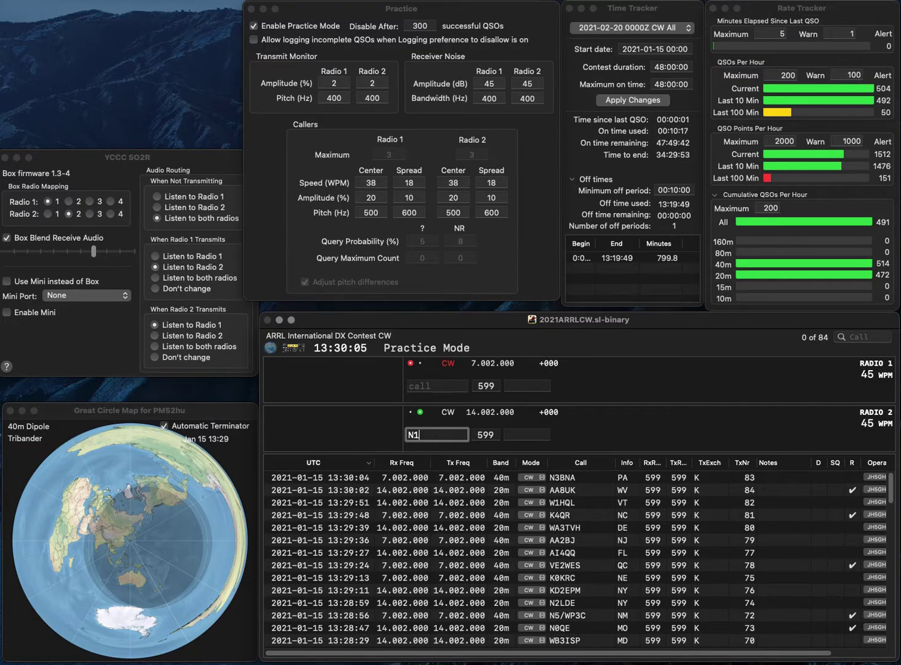
pyautogui.press('Return')
pyautogui.write('KN5L')
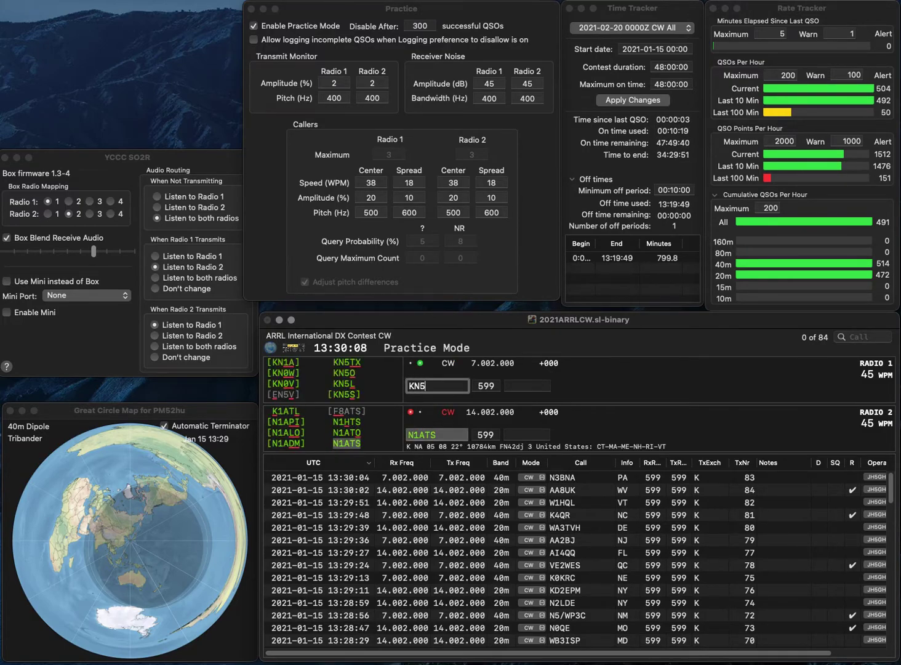
pyautogui.press('Return')
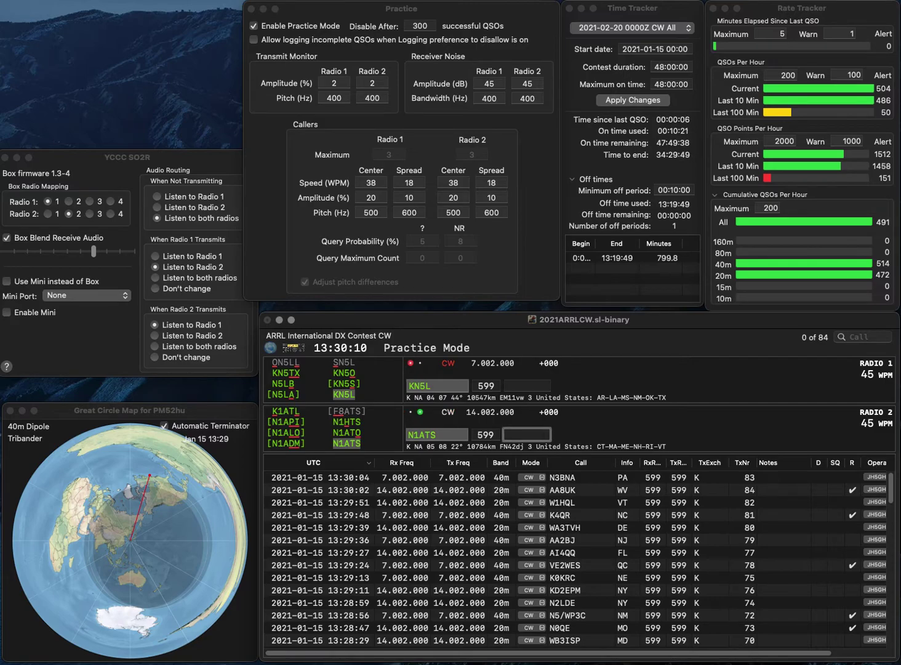
pyautogui.write('N')
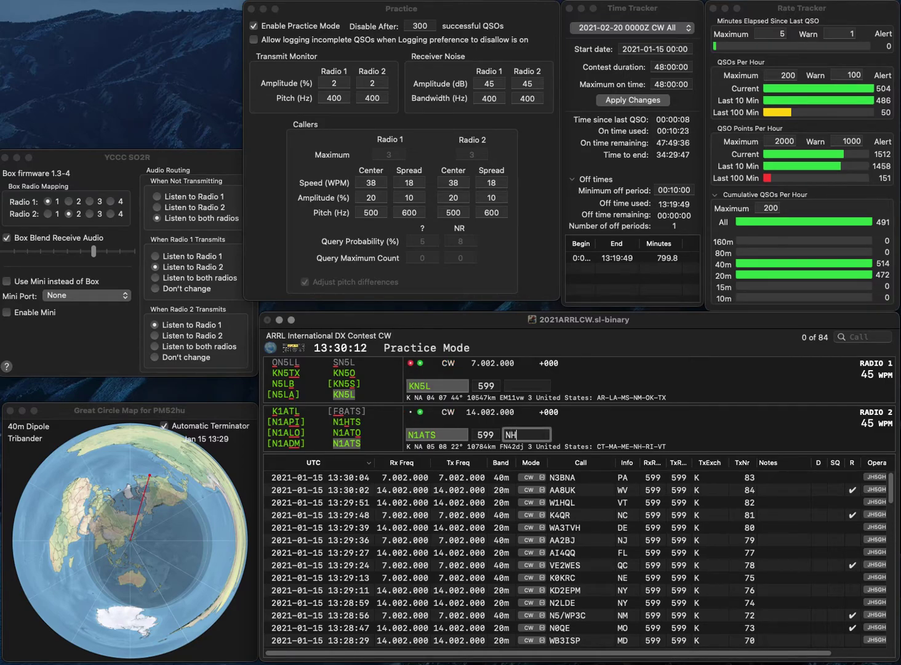
pyautogui.write('H')
pyautogui.press('Return')
pyautogui.write('0')
pyautogui.press('Return')
# Work KM4C on Radio 2 and log it with VA, entering the partial call K6 on Radio 1 meanwhile.
pyautogui.write('KM4C')
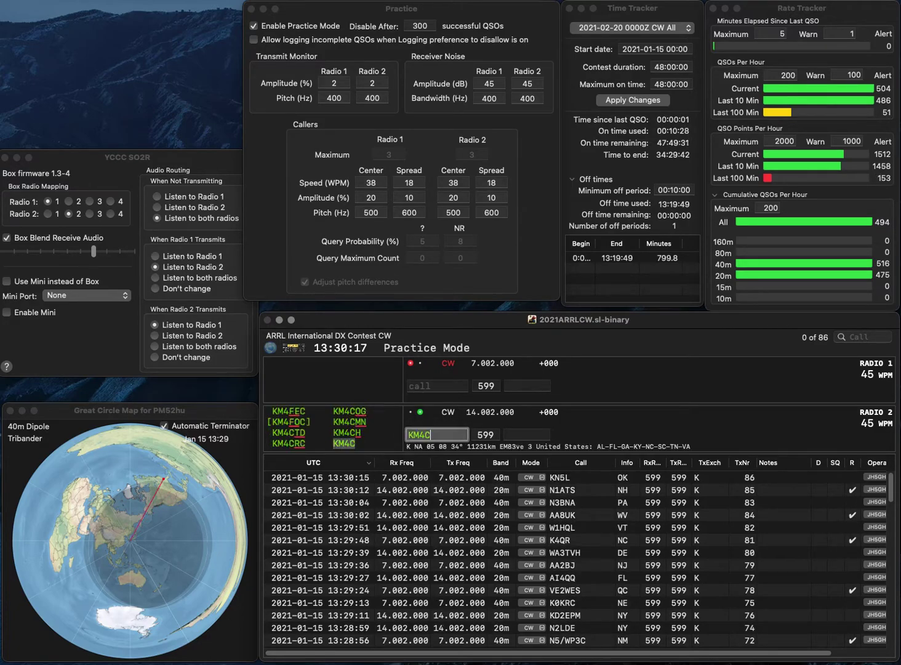
pyautogui.press('Return')
pyautogui.write('KB')
pyautogui.press('BackSpace')
pyautogui.press('Return')
pyautogui.write('VA')
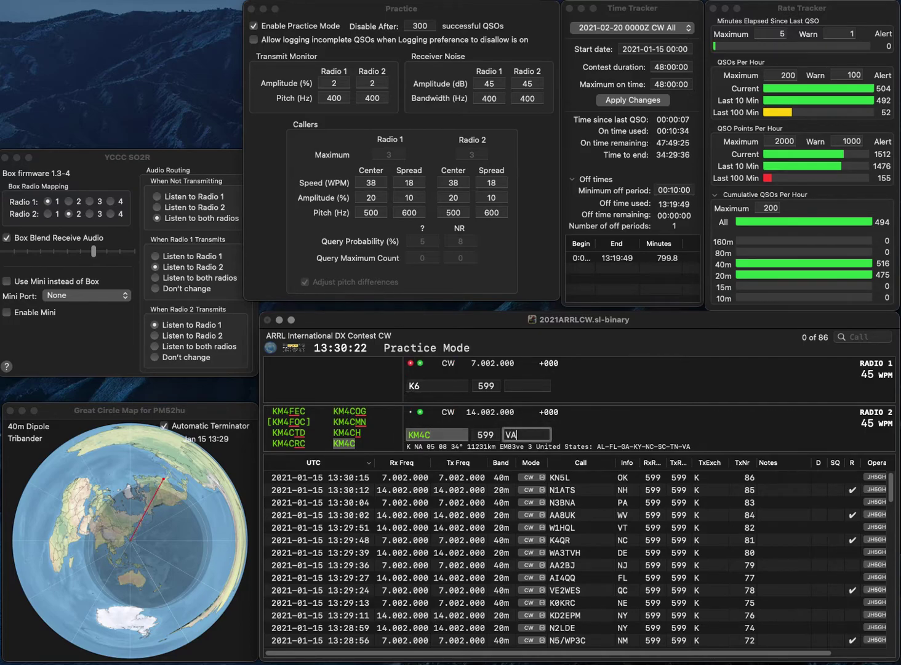
pyautogui.press('Return')
pyautogui.write('G')
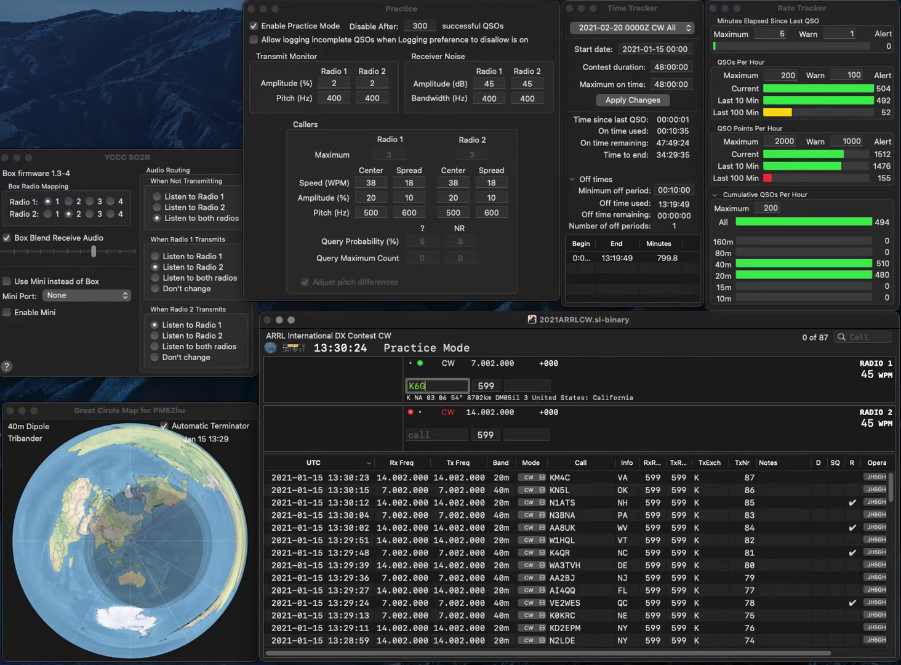
pyautogui.write('PB')
pyautogui.press('Return')
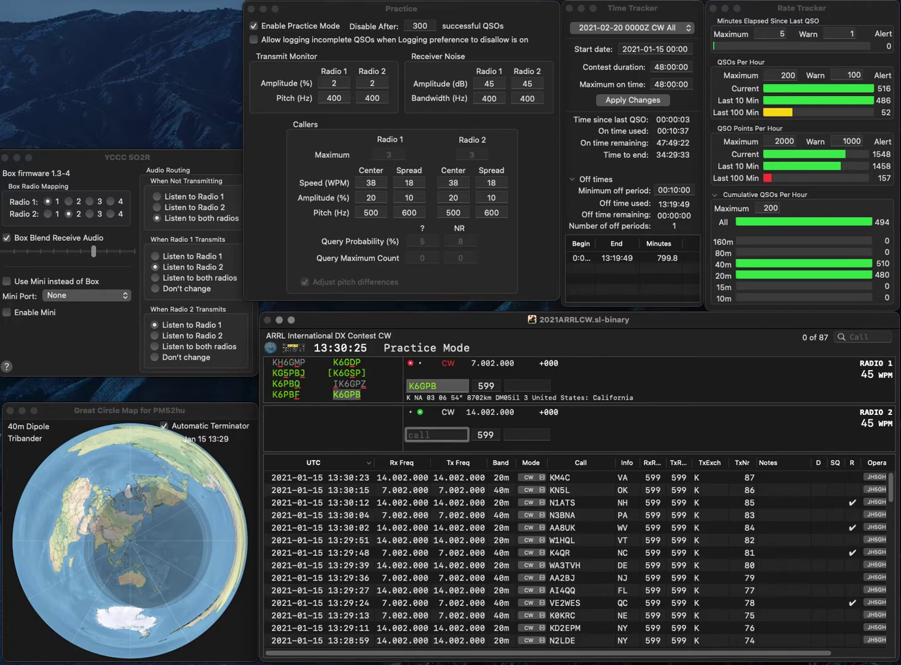
pyautogui.write('KU9S')
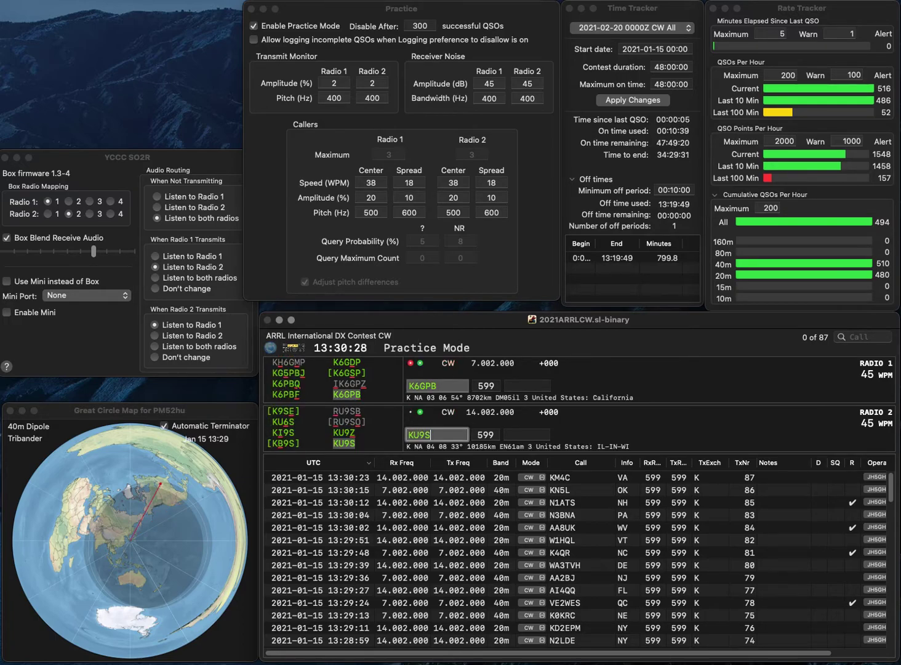
pyautogui.press('Return')
pyautogui.write('CA')
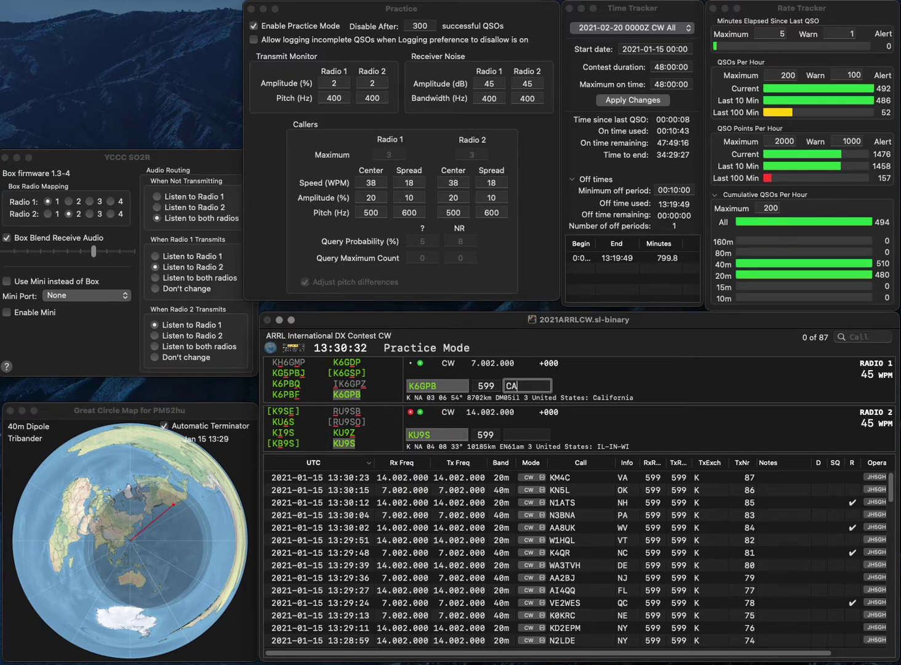
pyautogui.press('Return')
pyautogui.write('IN')
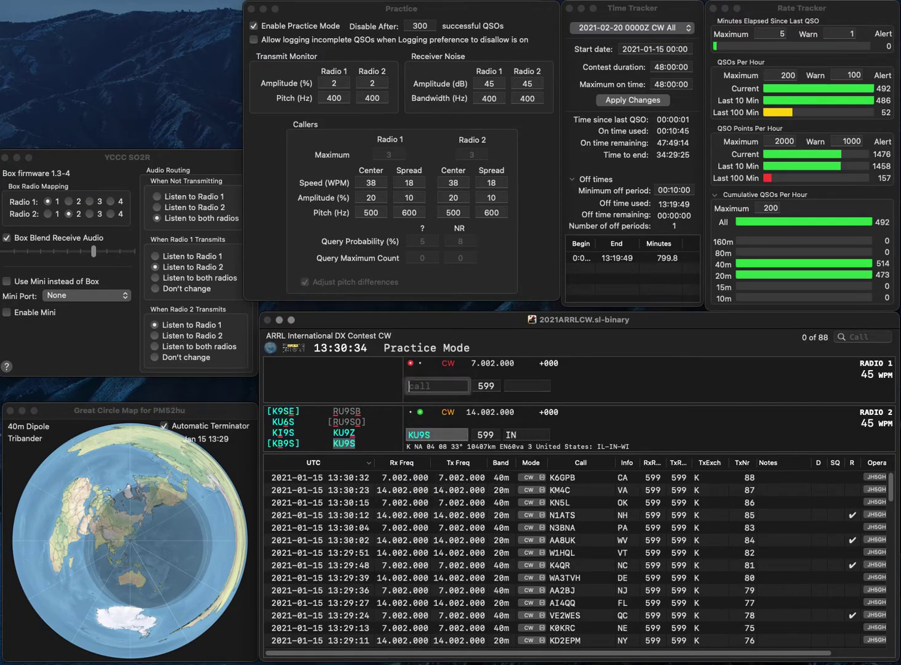
pyautogui.press('Return')
pyautogui.write('K7ZT')
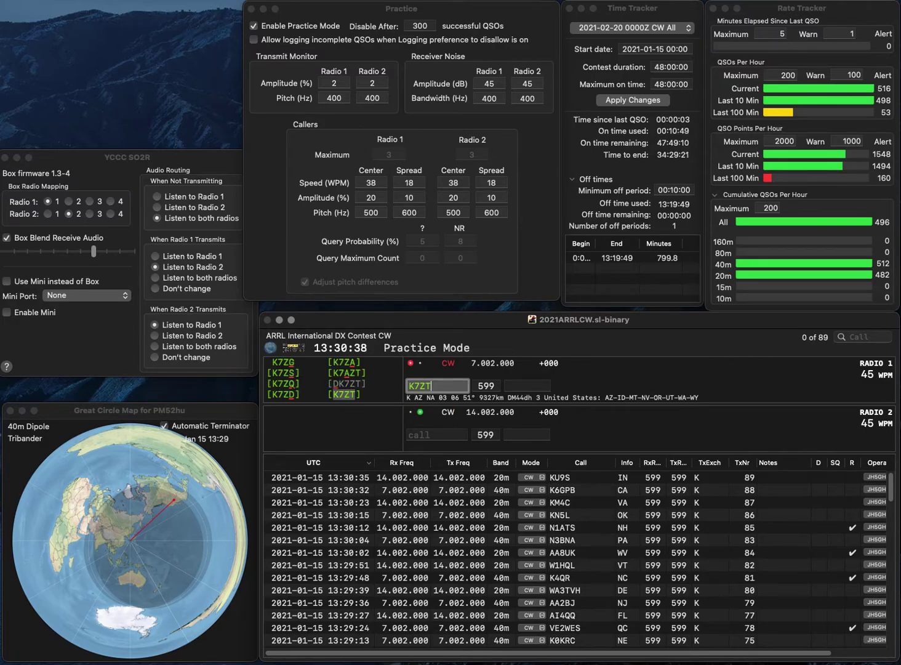
pyautogui.press('Return')
pyautogui.write('K8EJU')
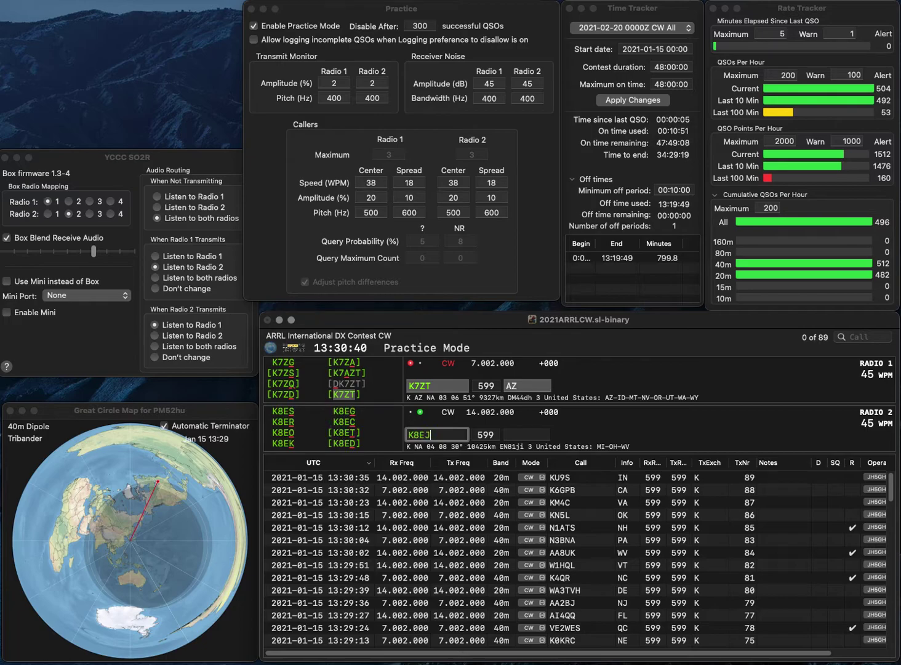
pyautogui.press('Return')
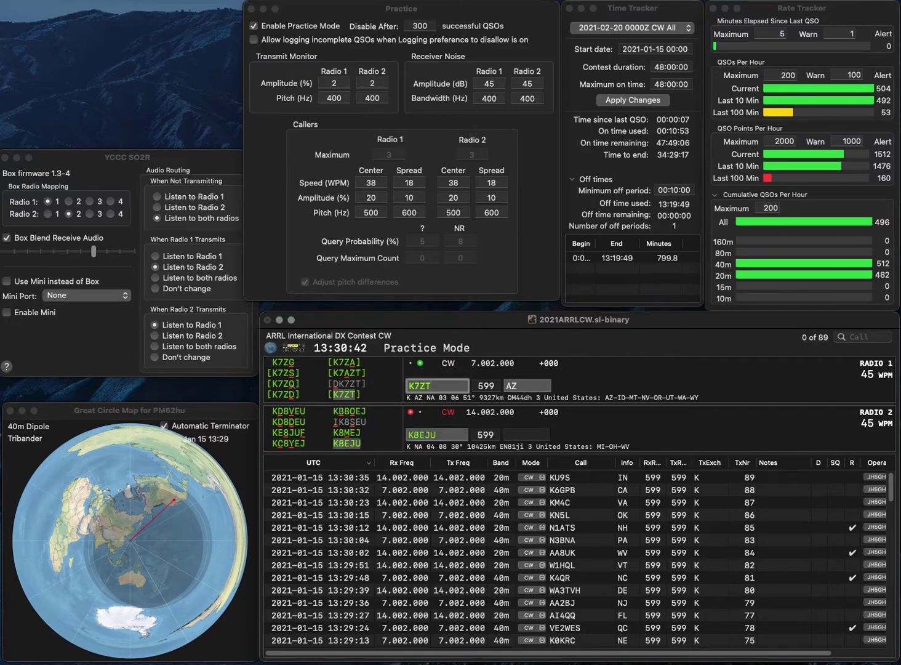
pyautogui.press('BackSpace')
pyautogui.write('G')
pyautogui.press('Return')
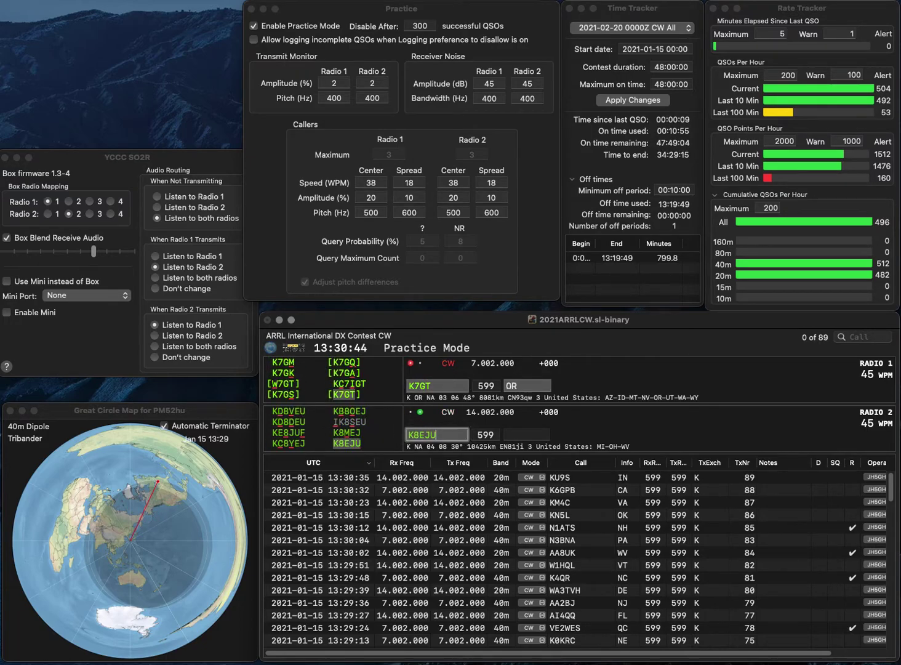
pyautogui.press('Tab')
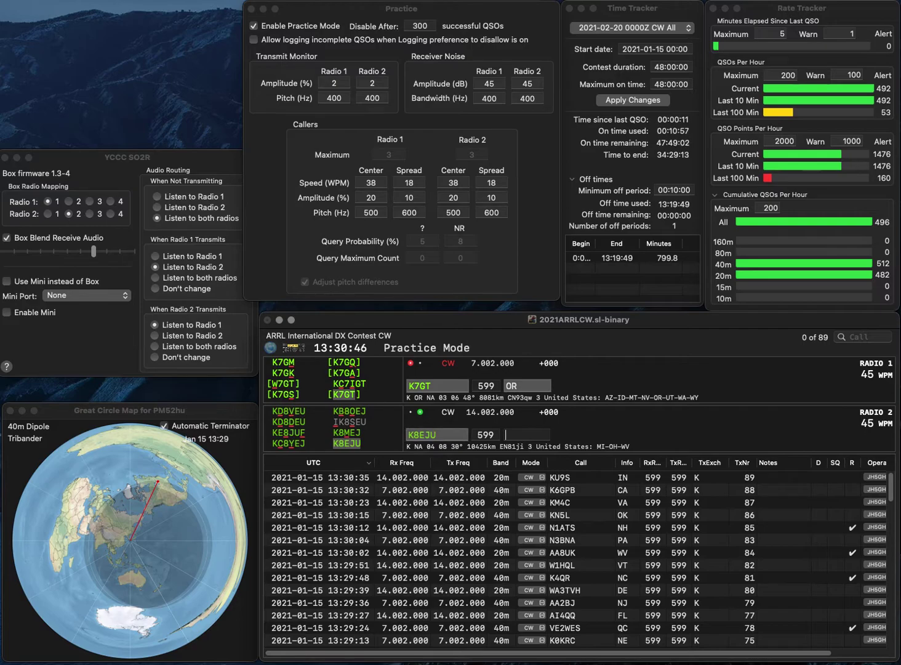
pyautogui.write('OH')
pyautogui.press('Return')
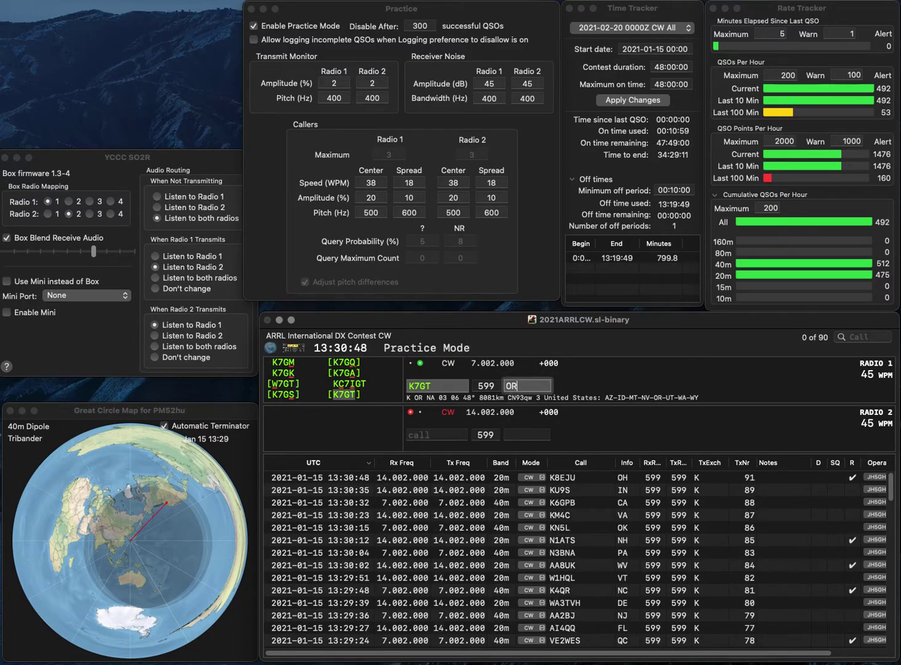
pyautogui.press('Return')
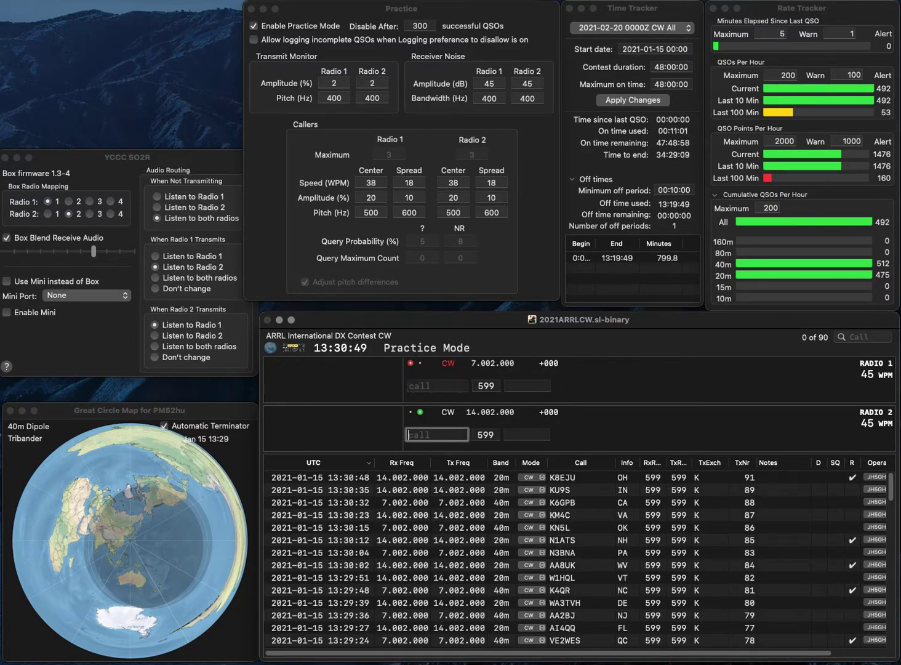
pyautogui.write('W')
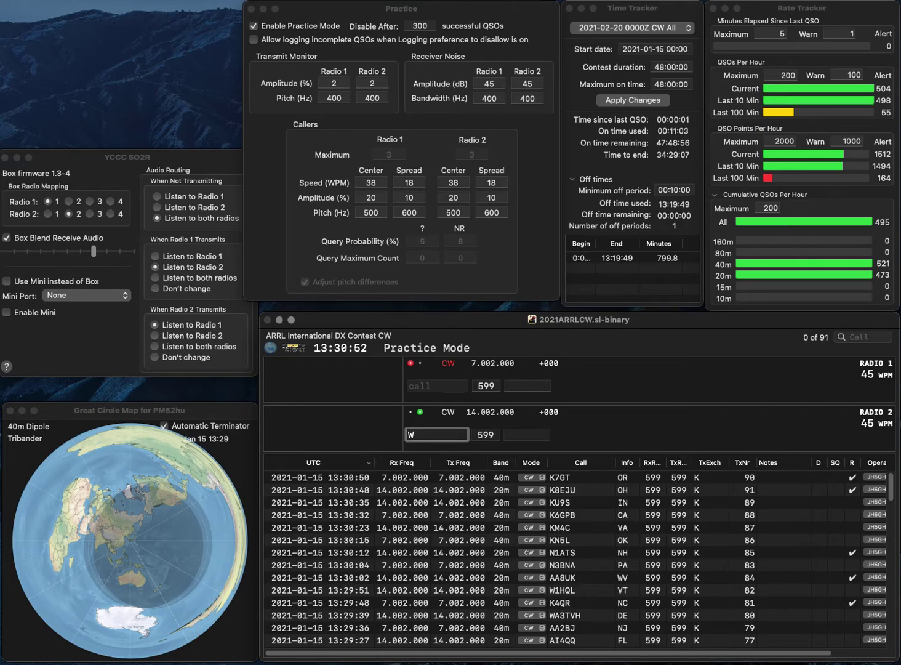
pyautogui.write('A2JLW')
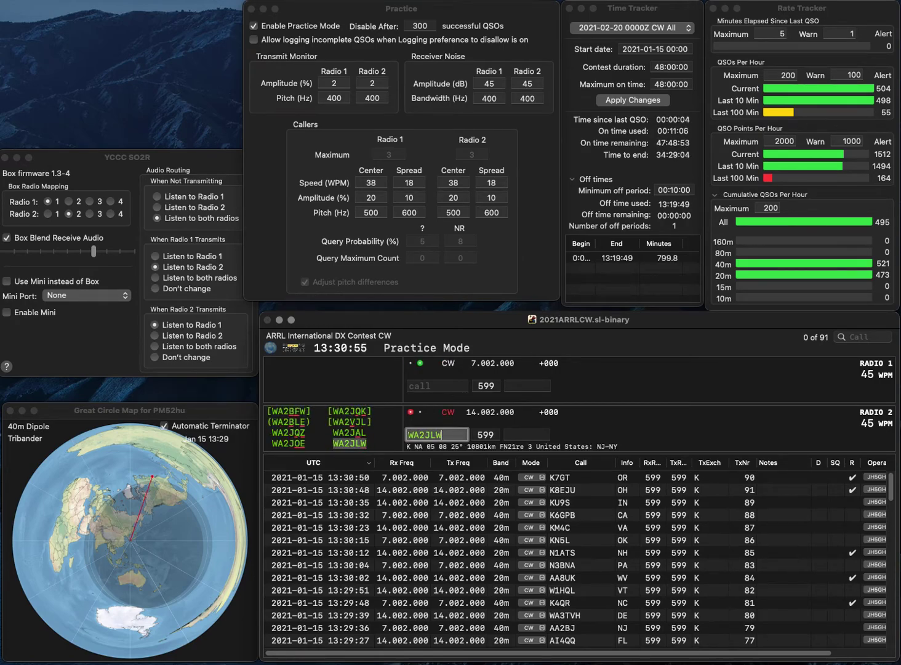
pyautogui.press('Return')
pyautogui.write('S8MSC')
pyautogui.press('Return')
pyautogui.write('N')
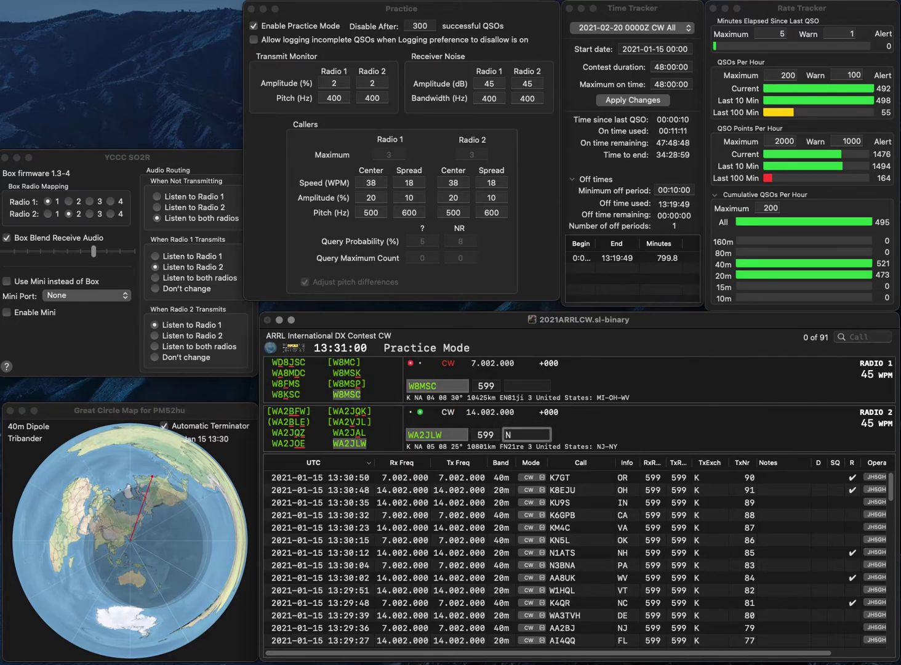
pyautogui.write('Y')
pyautogui.press('Return')
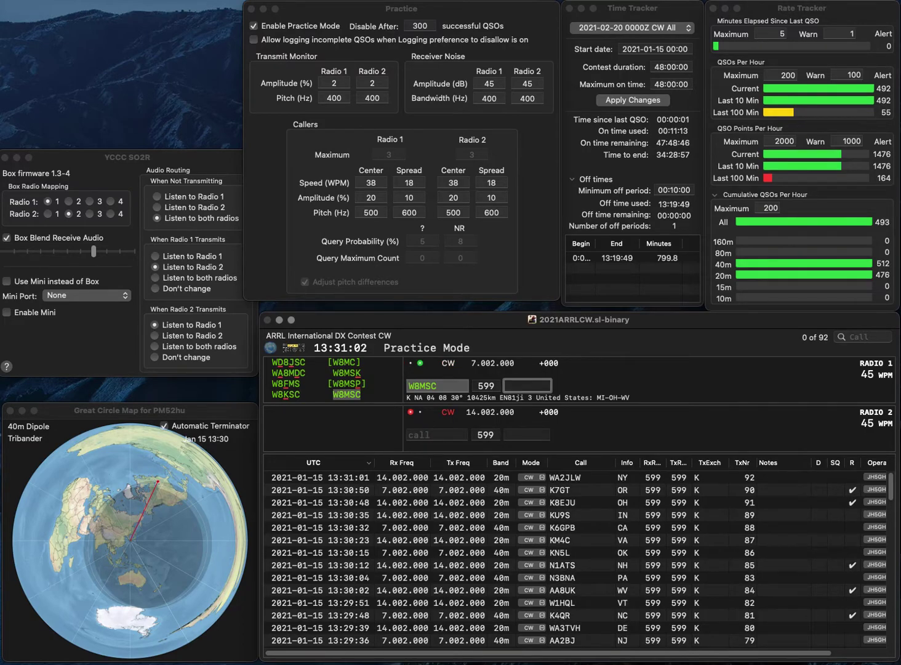
pyautogui.write('OH')
pyautogui.press('Return')
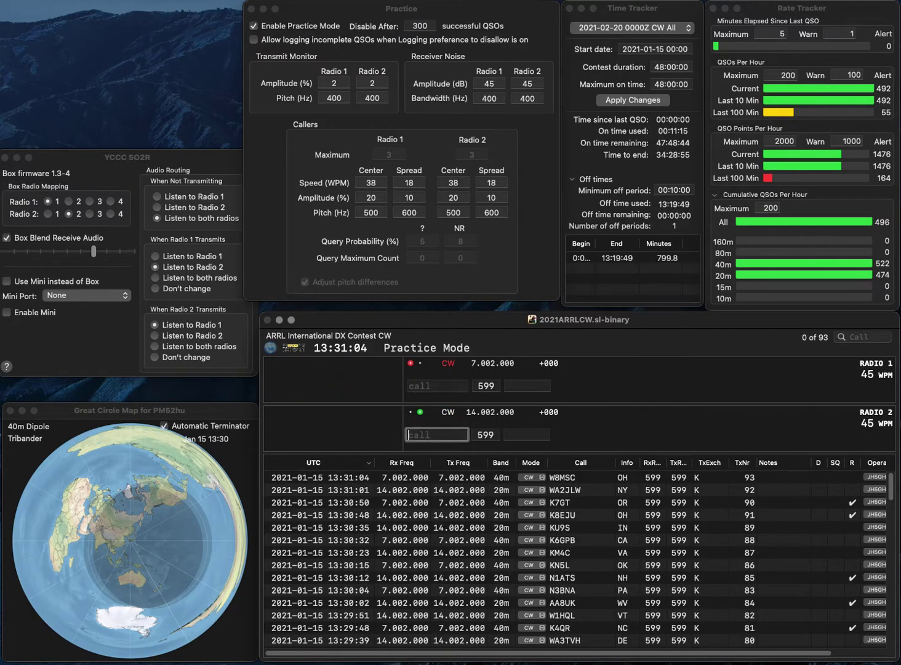
pyautogui.write('N')
pyautogui.press('BackSpace')
pyautogui.write('K5UV')
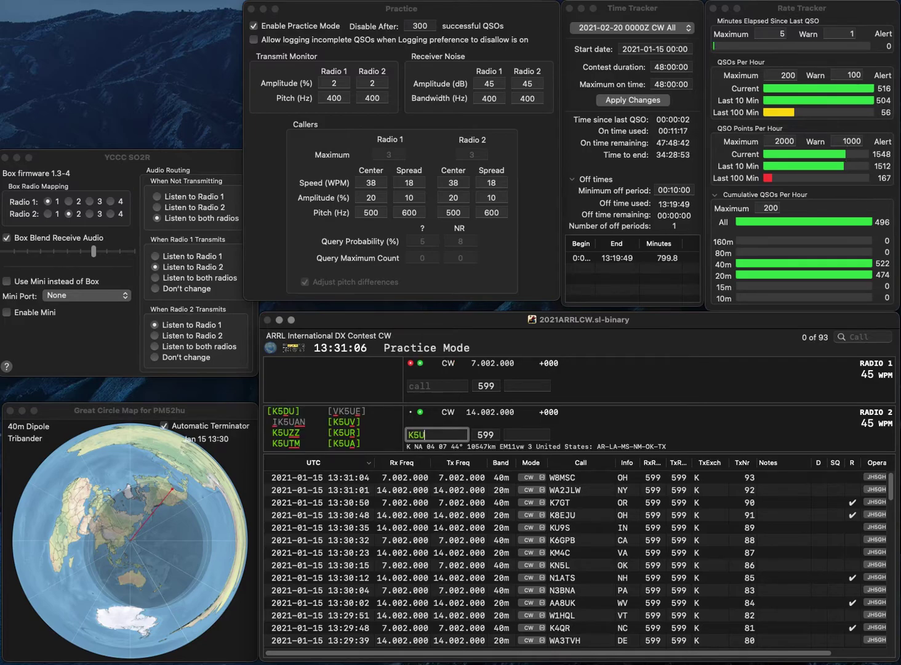
pyautogui.press('Return')
pyautogui.write('IKI7IOC')
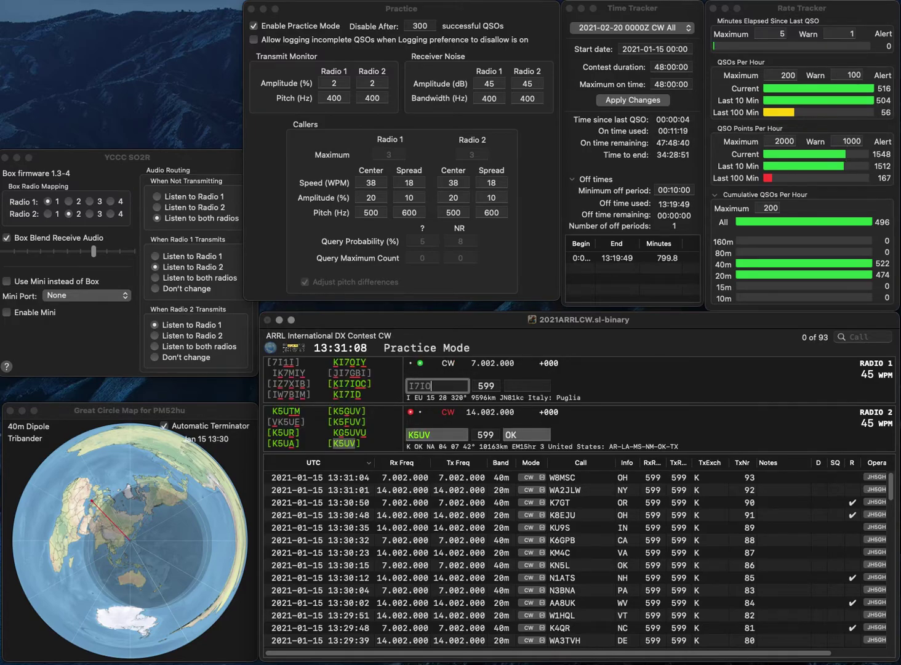
pyautogui.press('Return')
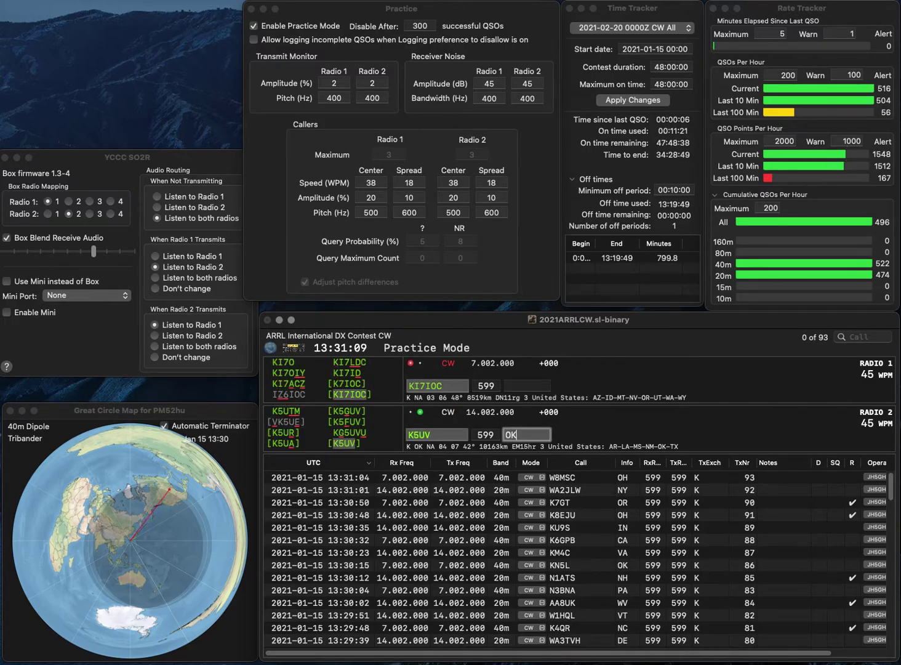
pyautogui.press('Return')
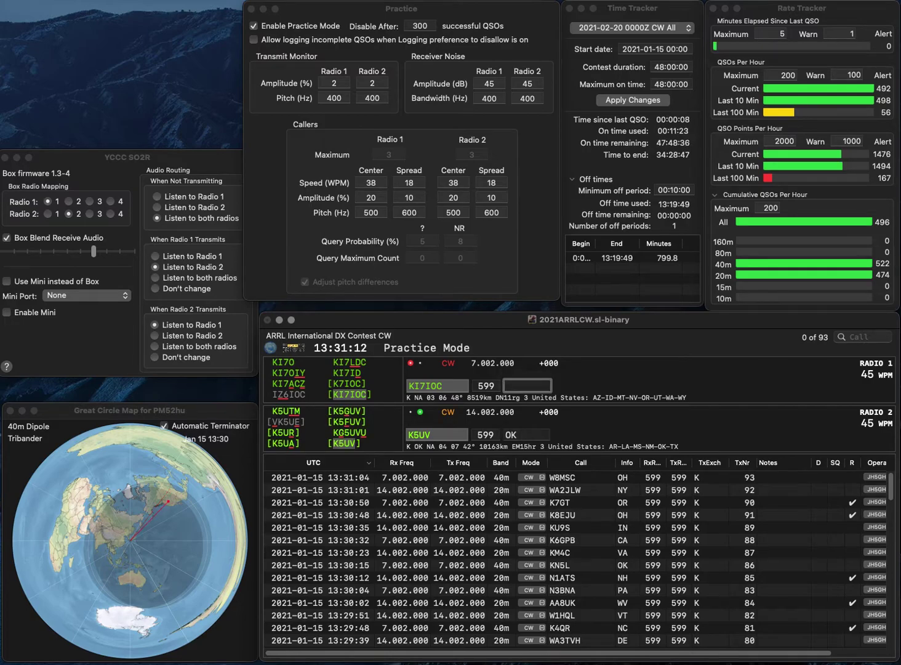
pyautogui.write('O')
pyautogui.write('T')
pyautogui.press('Return')
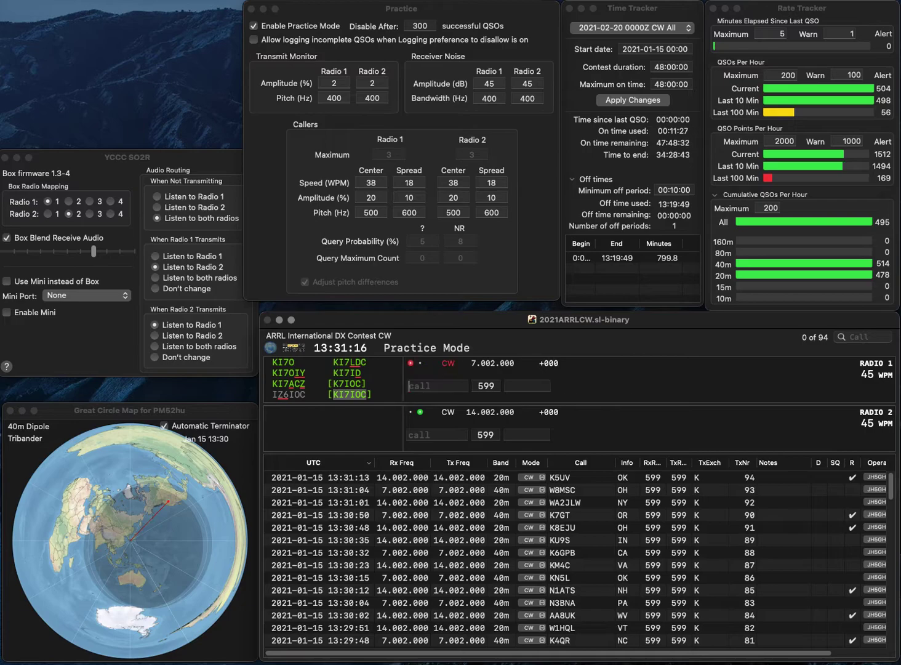
# Answer N9XIM on Radio 2 and KA7A on Radio 1.
pyautogui.write('N9XIM')
pyautogui.press('Return')
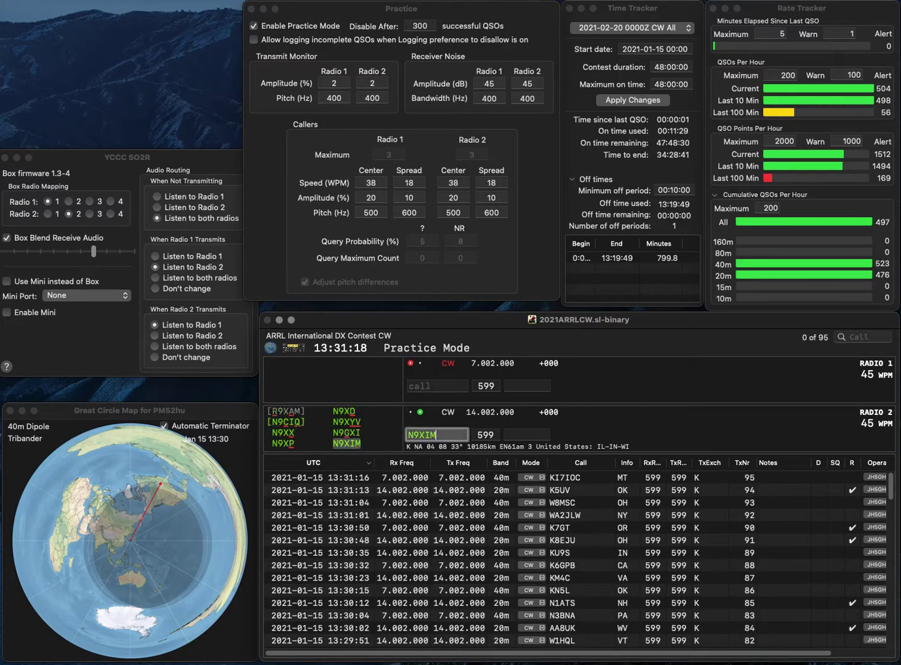
pyautogui.write('KA7A')
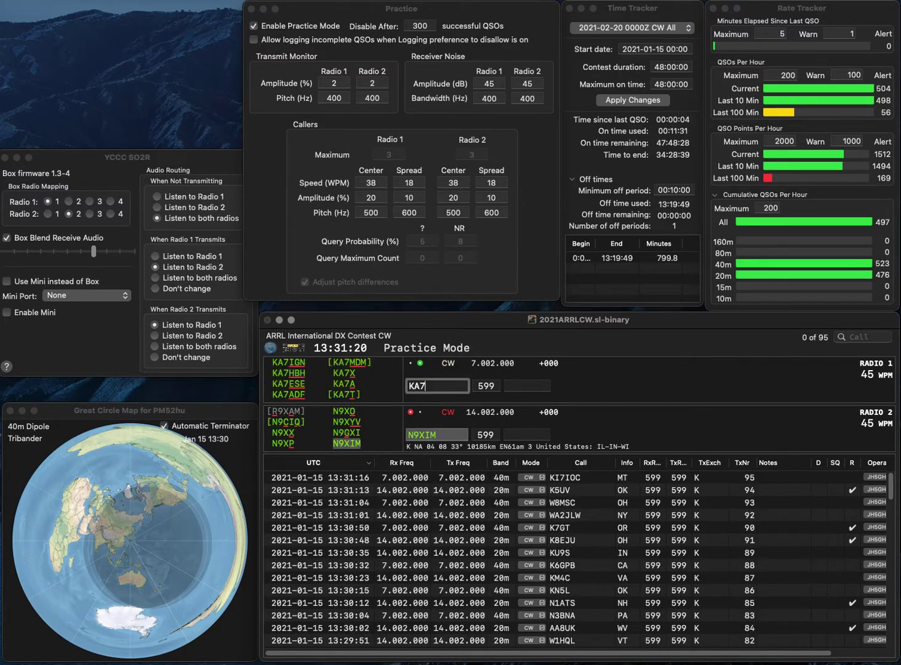
pyautogui.press('Return')
pyautogui.press('Tab')
pyautogui.write('IL')
pyautogui.press('Return')
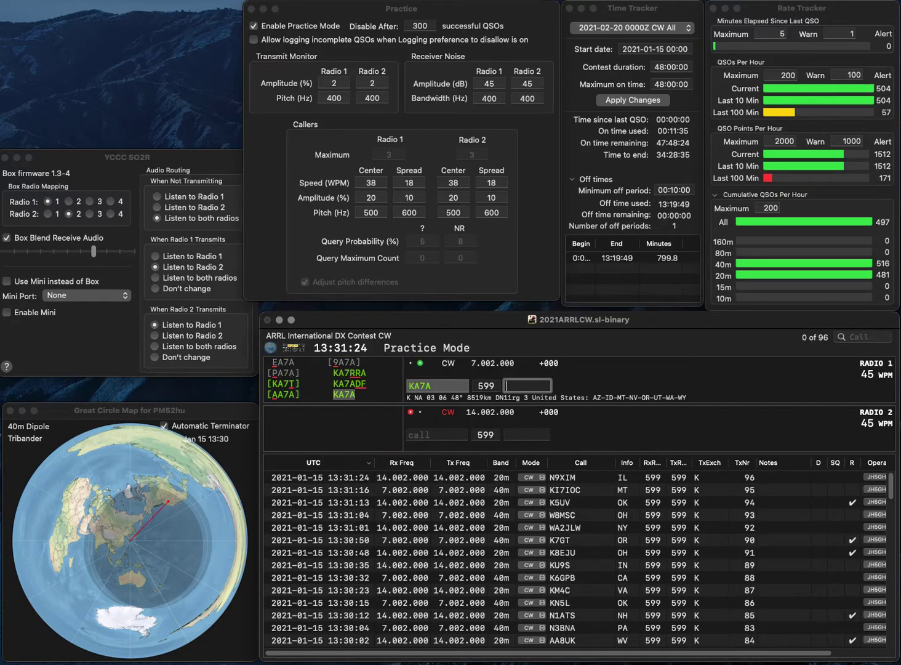
pyautogui.write('NV')
pyautogui.press('Return')
# Answer K6UKK on Radio 2 and K8BVY on Radio 1.
pyautogui.write('K6U')
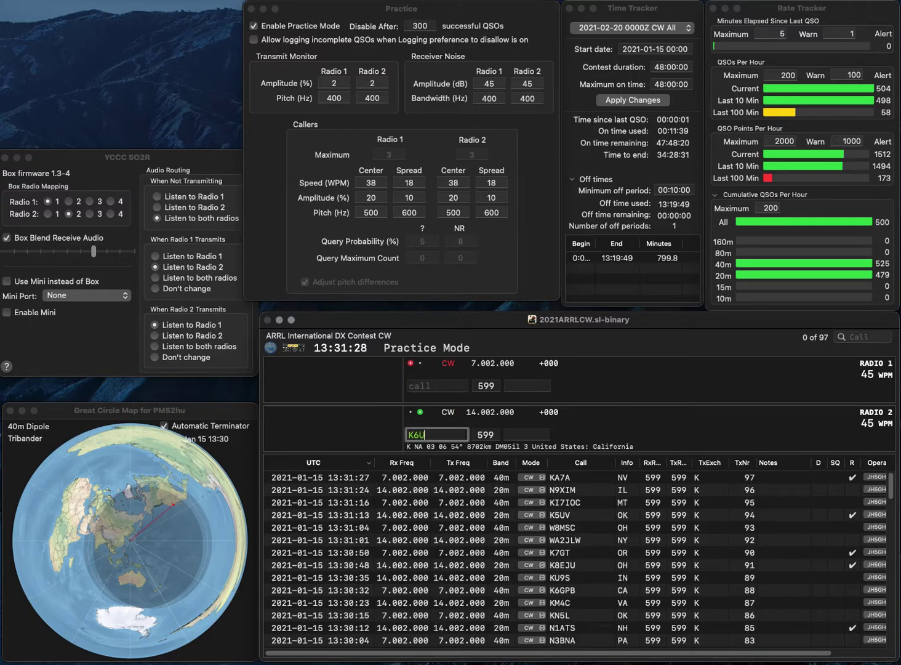
pyautogui.write('KK')
pyautogui.press('Return')
pyautogui.write('K8BVY')
pyautogui.press('Return')
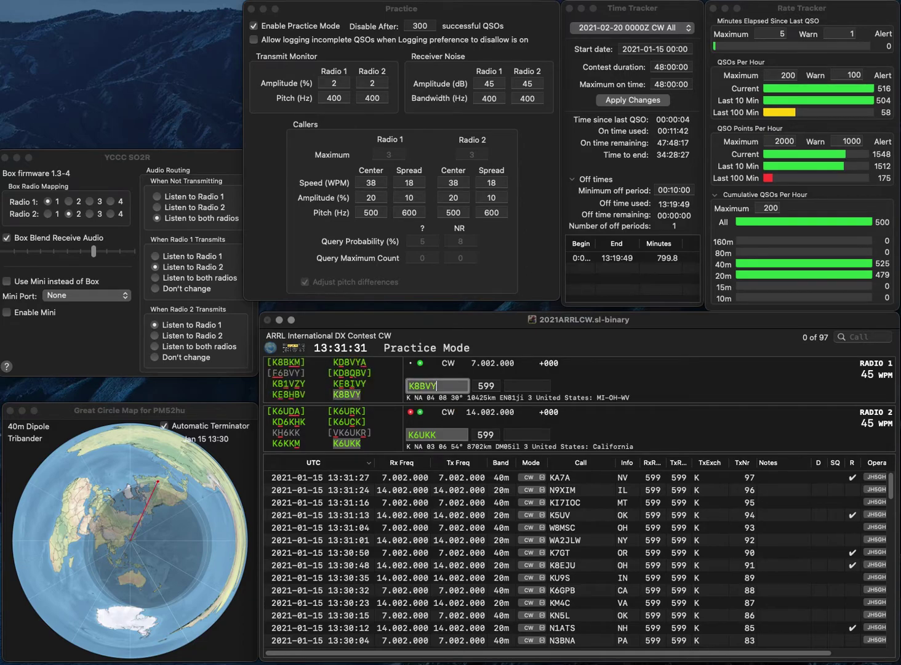
pyautogui.press('Tab')
pyautogui.write('CA')
pyautogui.press('Return')
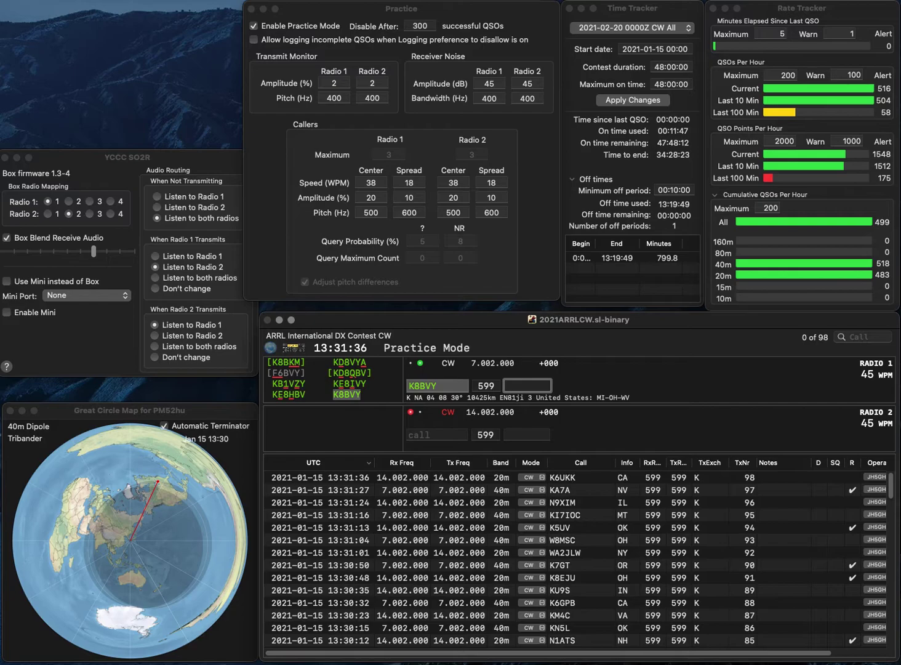
pyautogui.write('OH')
pyautogui.press('Return')
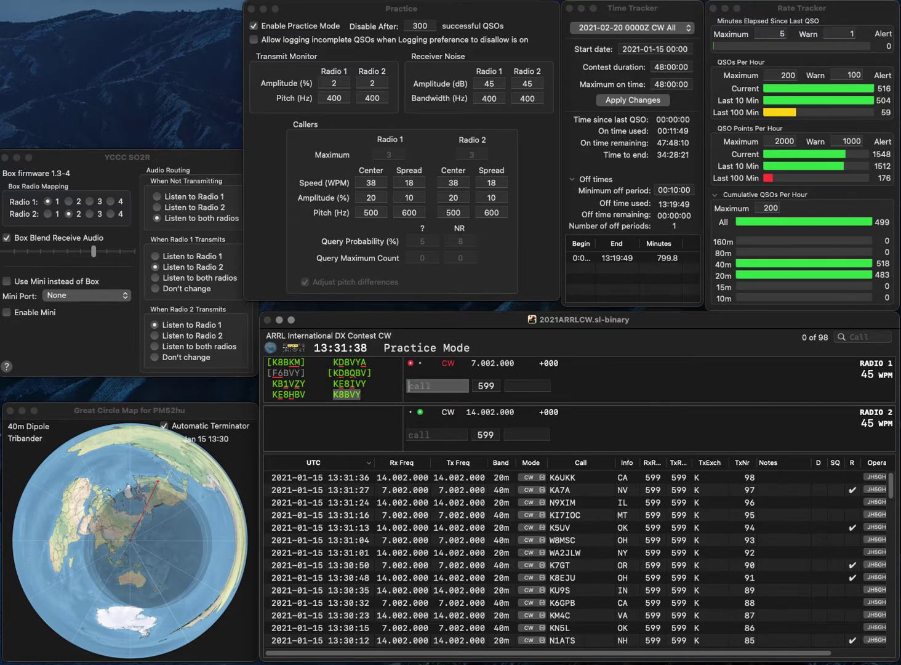
pyautogui.write('K4MJF')
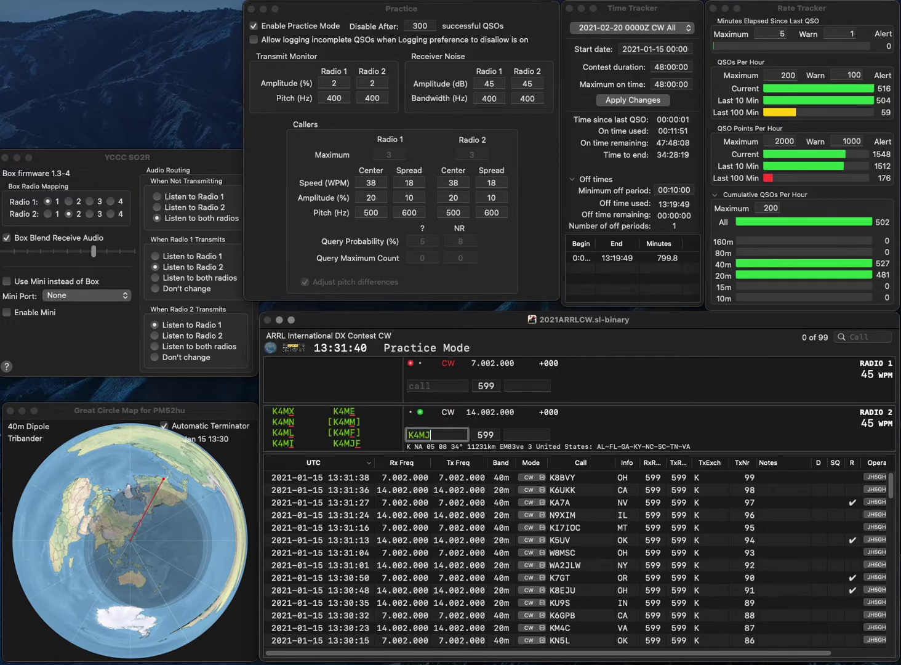
pyautogui.press('Return')
pyautogui.write('N9ZE')
pyautogui.press('Return')
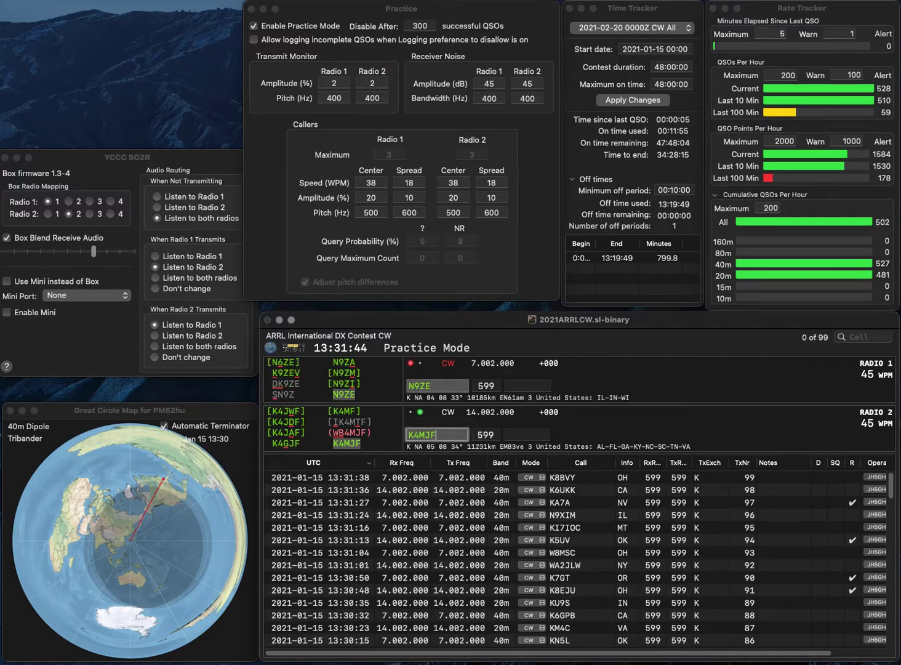
pyautogui.press('Tab')
pyautogui.write('TN')
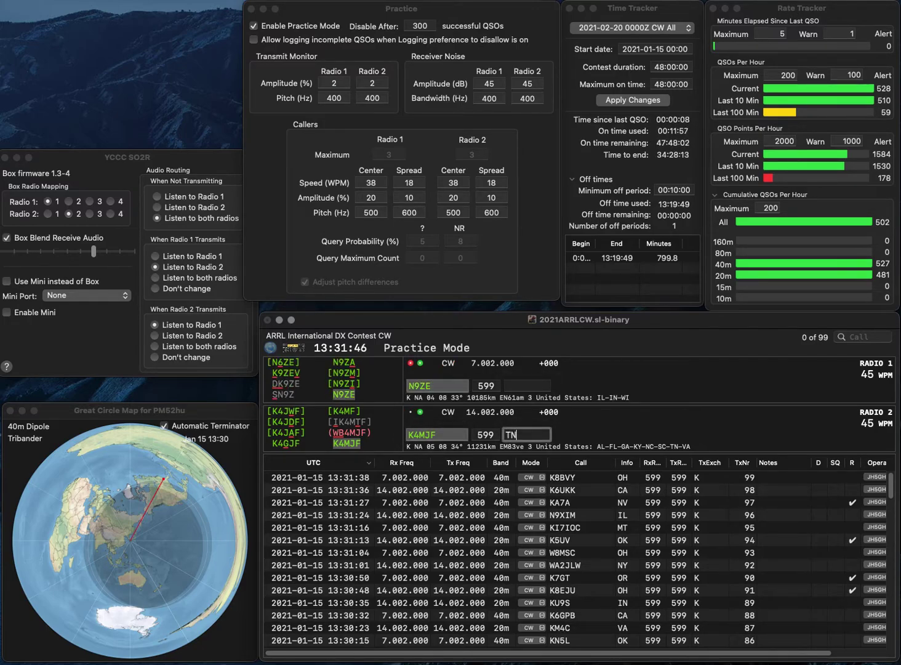
pyautogui.press('Return')
pyautogui.write('IL')
pyautogui.press('Return')
pyautogui.write('K4WI')
pyautogui.press('Return')
pyautogui.write('K')
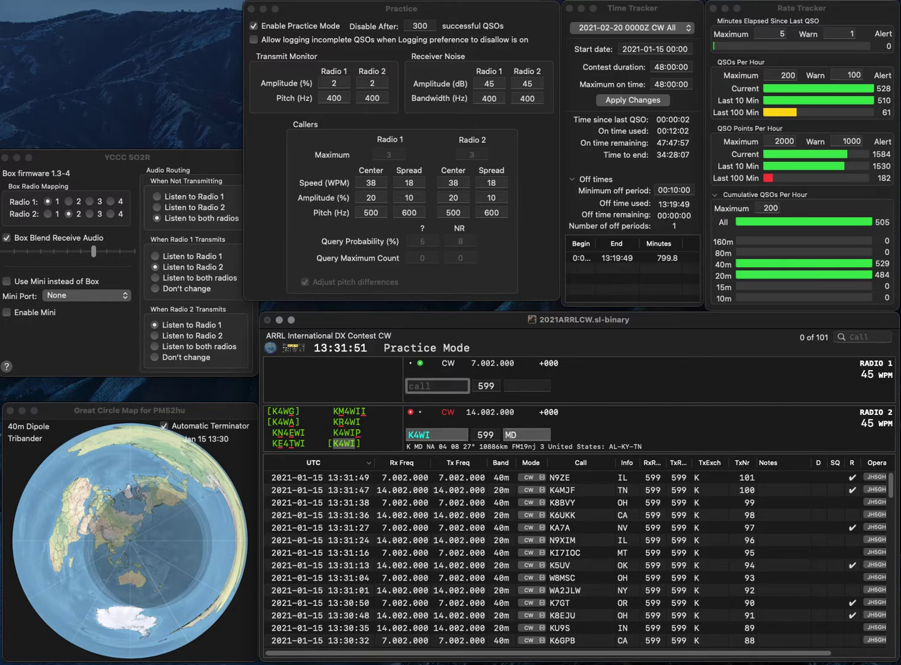
pyautogui.write('U7I')
pyautogui.press('Return')
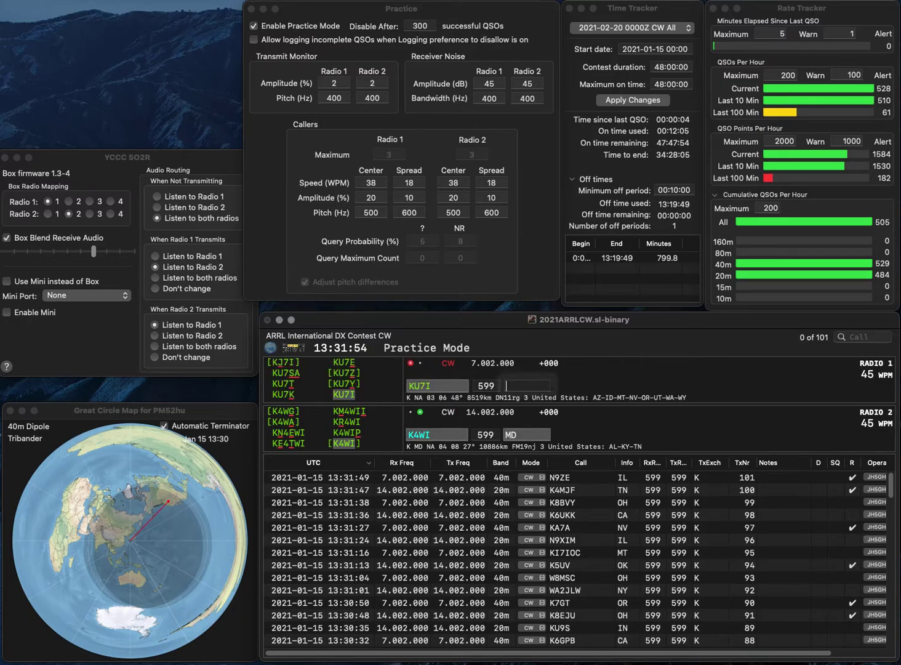
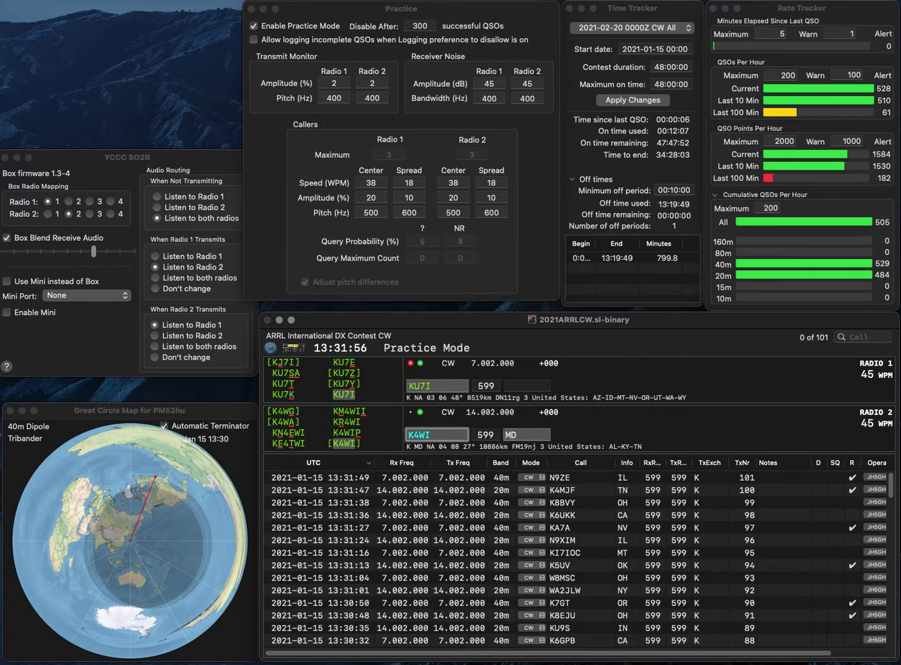
pyautogui.press('Return')
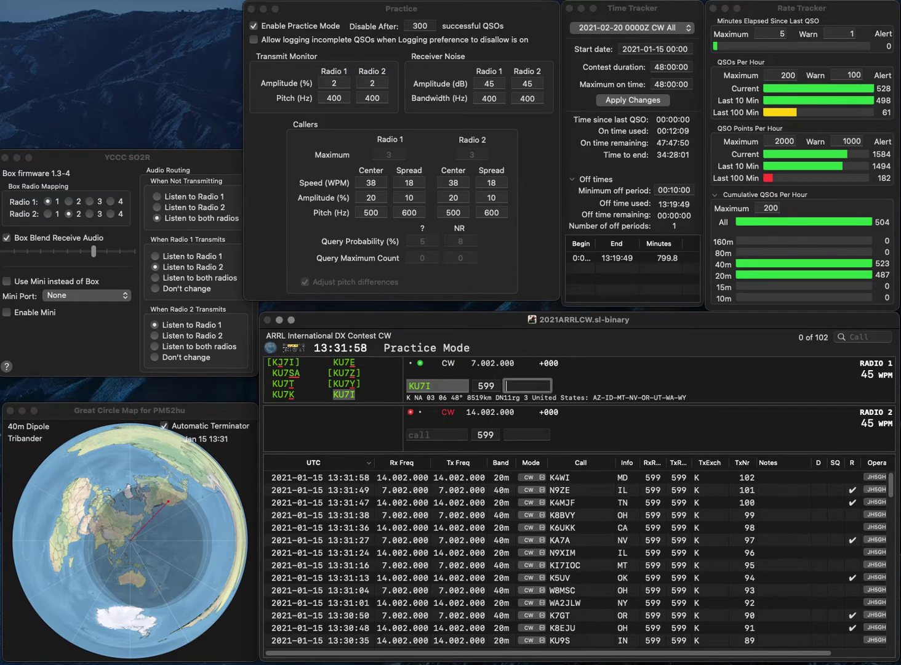
pyautogui.press('Return')
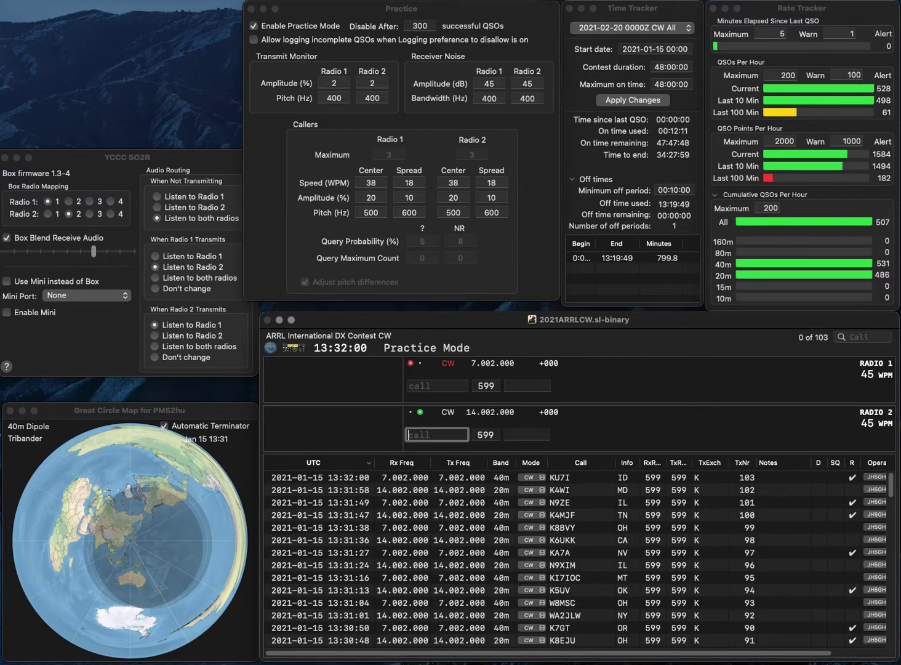
# Answer VA3ADW on Radio 2 and KM5TY on Radio 1.
pyautogui.write('VA3ADW')
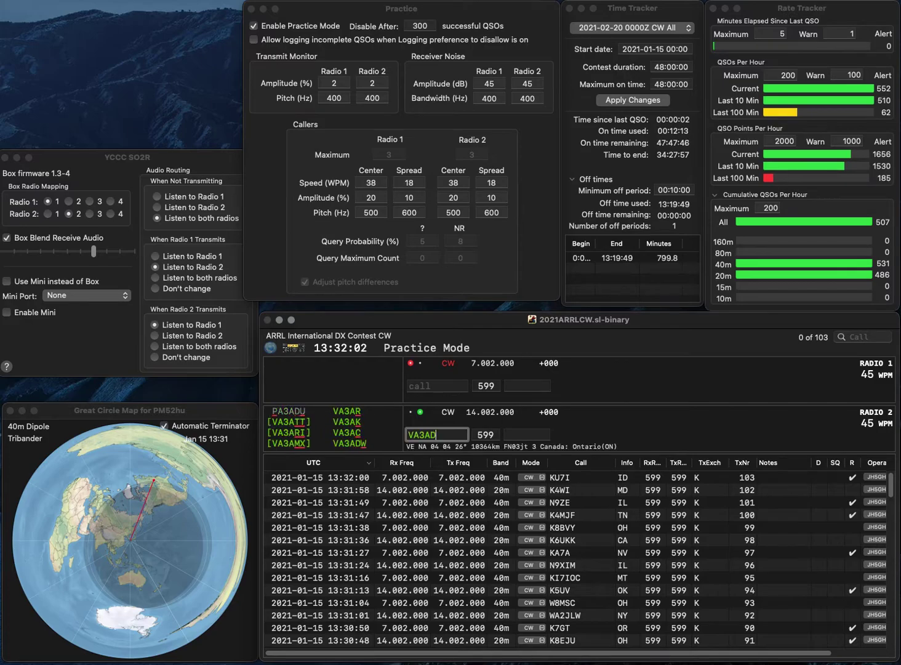
pyautogui.press('Return')
pyautogui.write('KM')
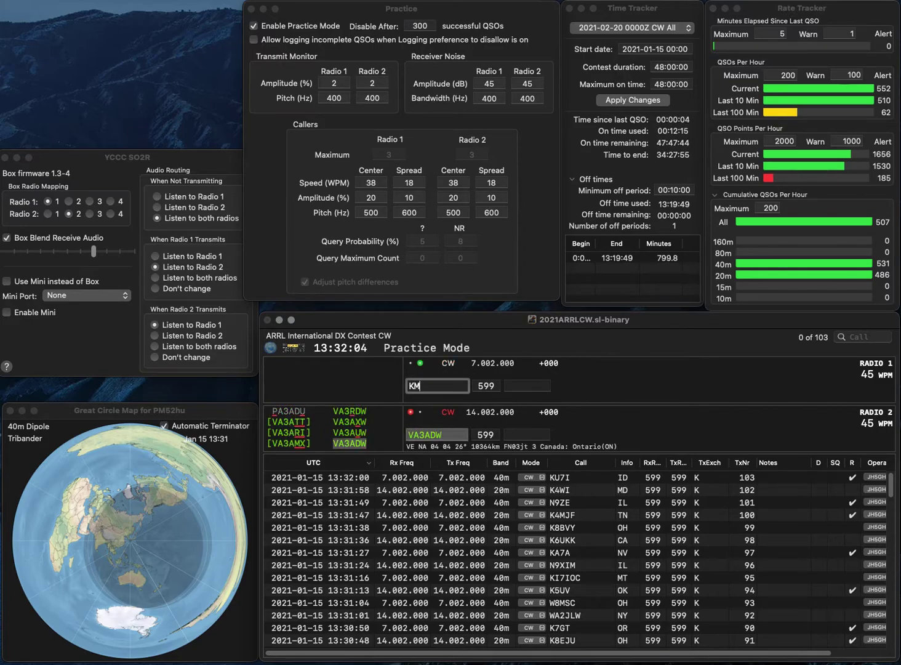
pyautogui.write('5TY')
pyautogui.press('Return')
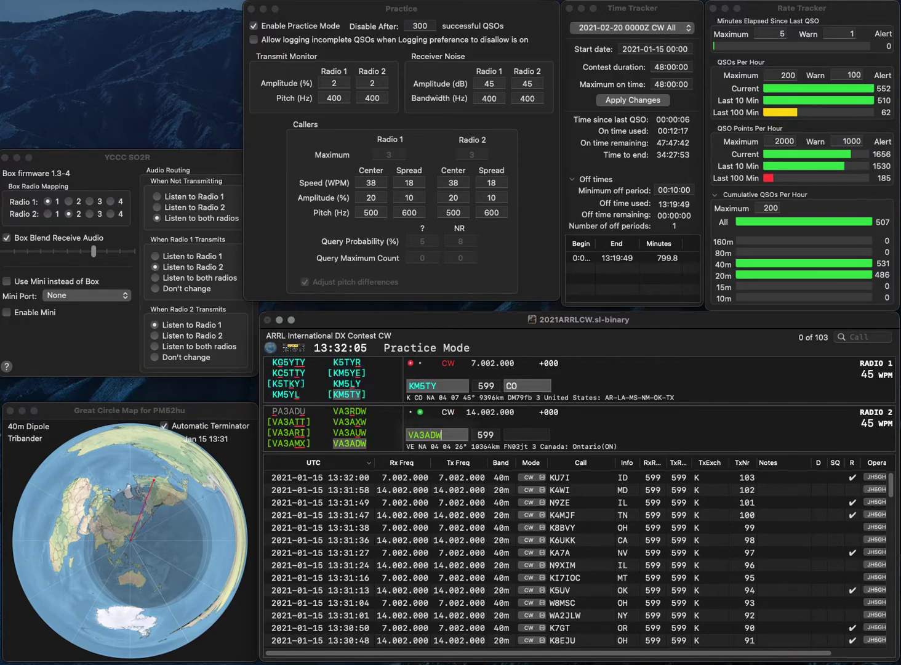
pyautogui.press('space')
pyautogui.write('ON')
pyautogui.press('Return')
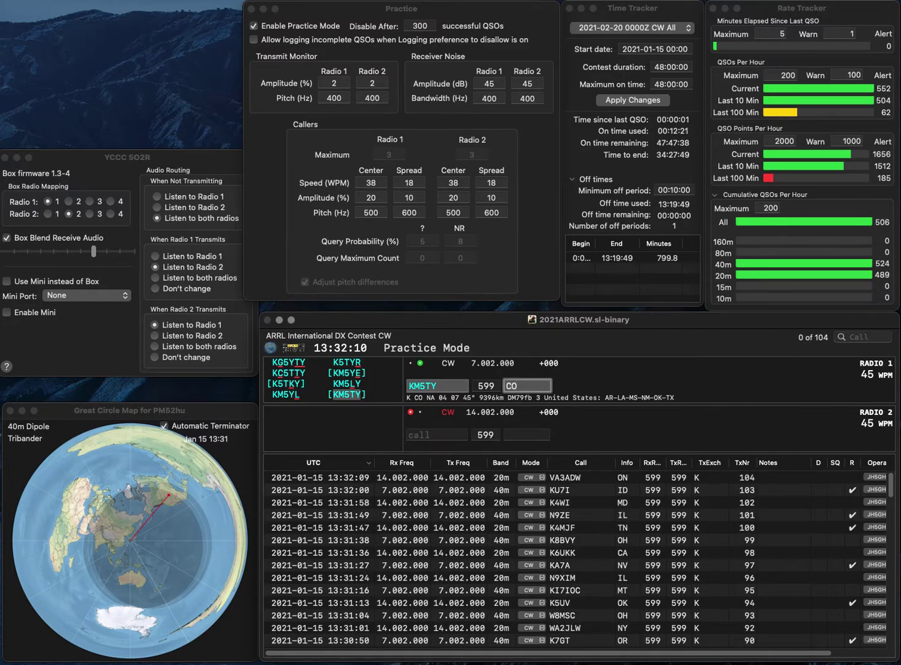
pyautogui.press('Return')
# Answer N6MJ on Radio 2 and W3CWC on Radio 1.
pyautogui.write('WN6MJ')
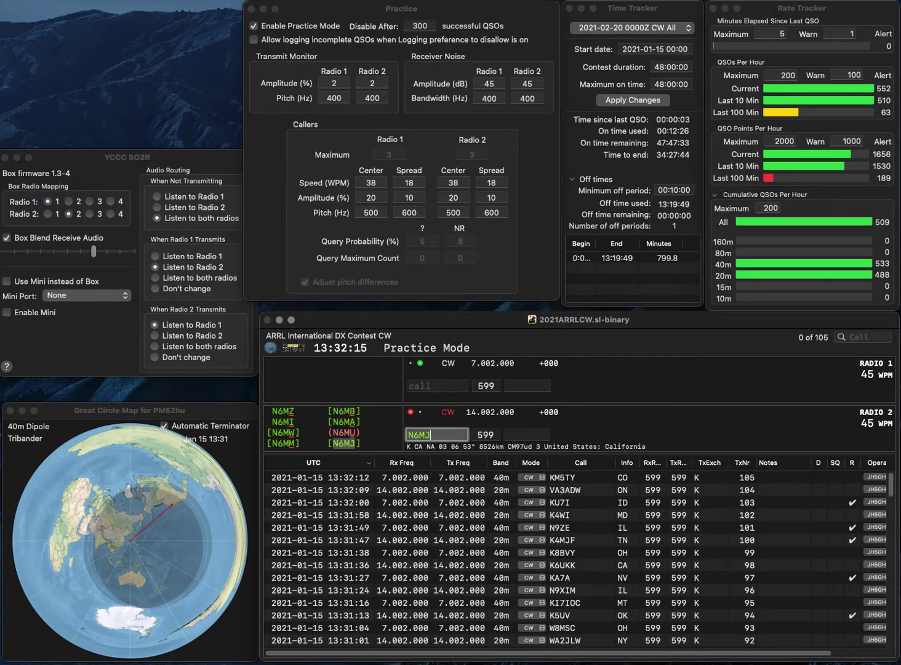
pyautogui.press('Return')
pyautogui.write('W3CWC')
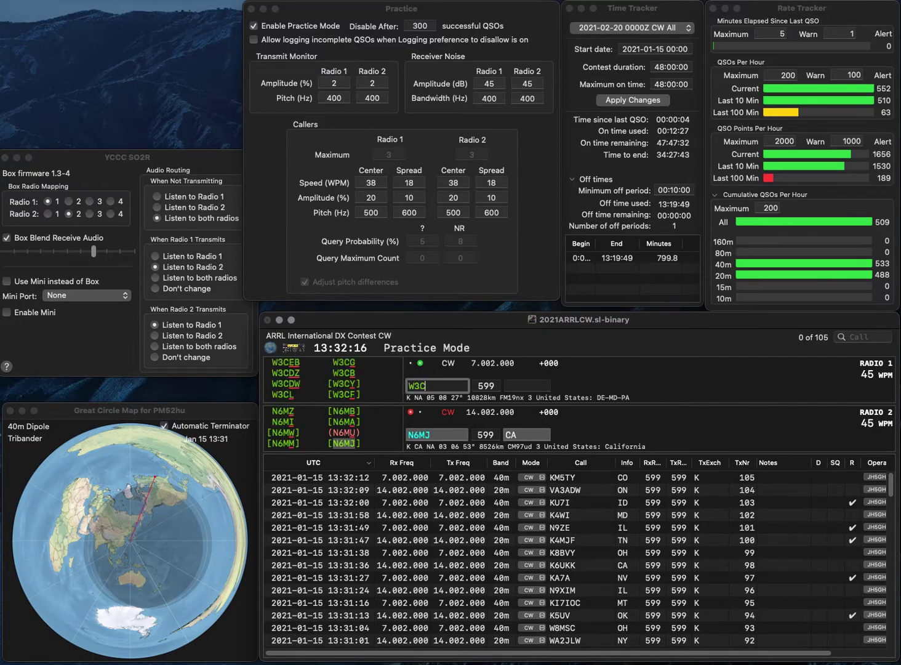
pyautogui.press('Return')
pyautogui.press('Tab')
pyautogui.press('Return')
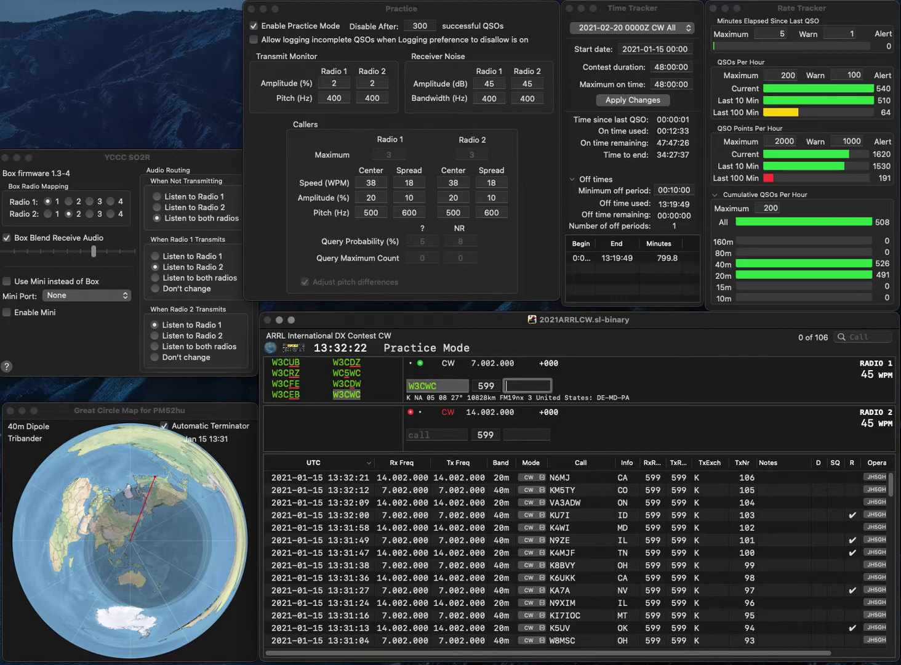
pyautogui.press('Return')
# Answer WB8R on Radio 2 and KN7K on Radio 1.
pyautogui.write('WB8R')
pyautogui.press('Return')
pyautogui.write('KN7K')
pyautogui.press('Return')
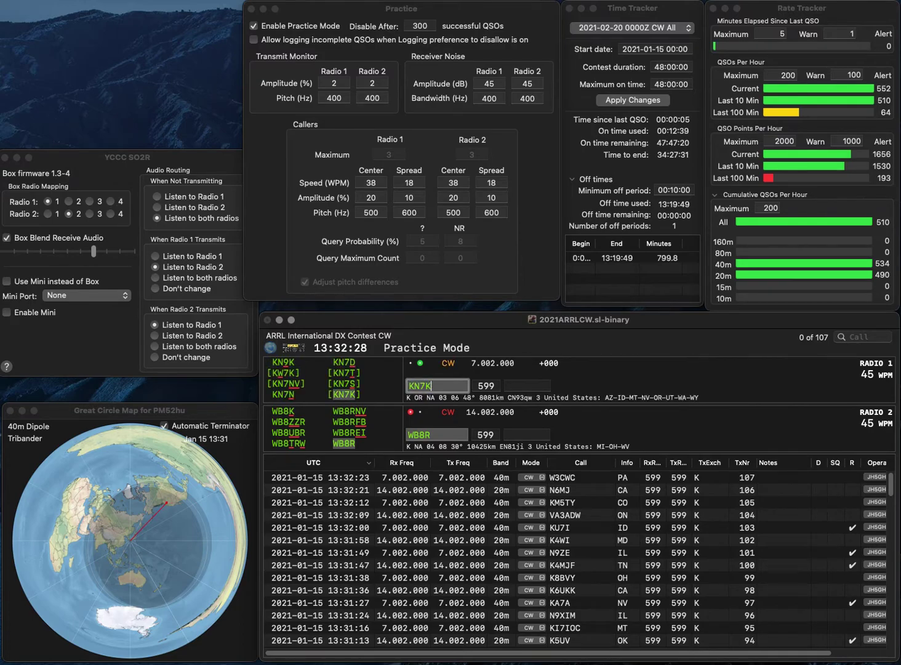
pyautogui.write('OR')
pyautogui.press('Tab')
pyautogui.press('space')
pyautogui.write('MI')
pyautogui.press('Return')
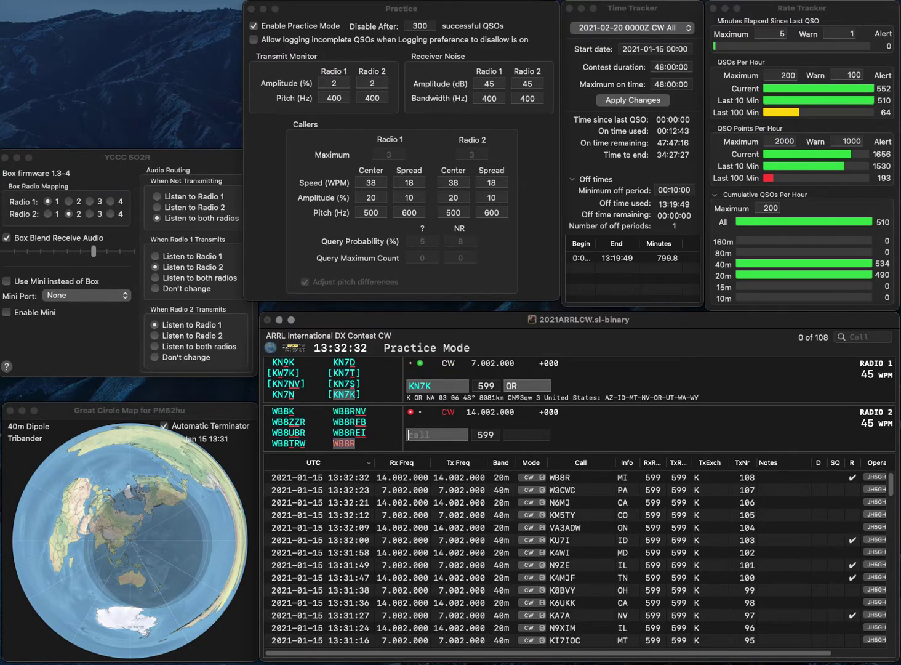
pyautogui.press('Return')
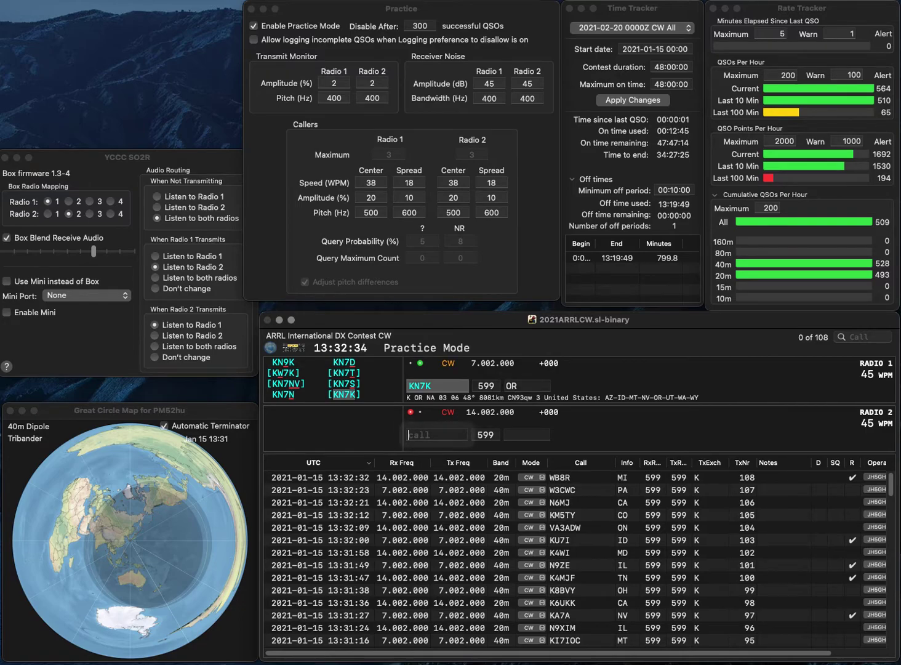
pyautogui.write('K0JY')
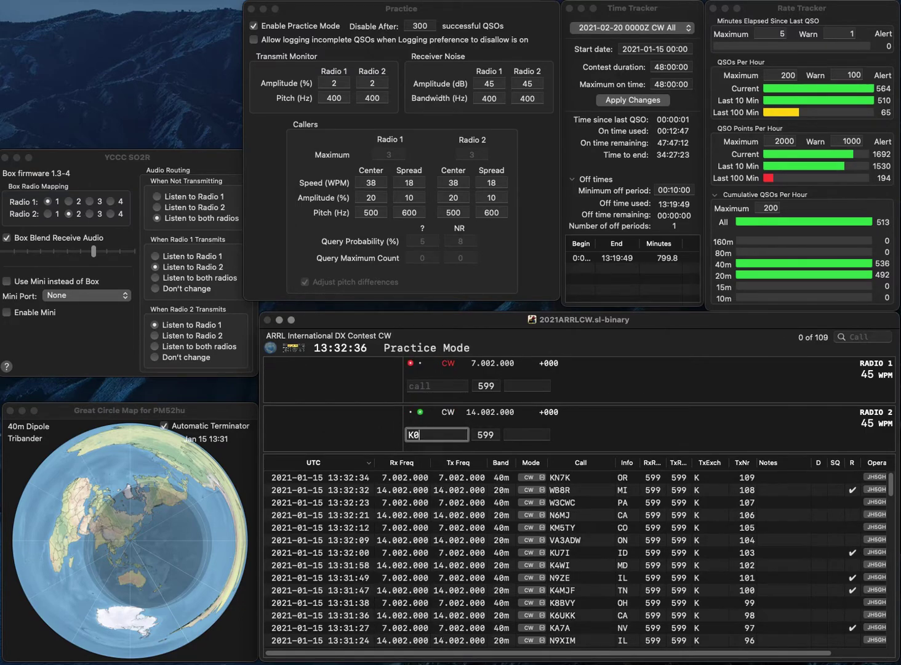
pyautogui.press('Return')
pyautogui.write('W5JZ')
pyautogui.press('Return')
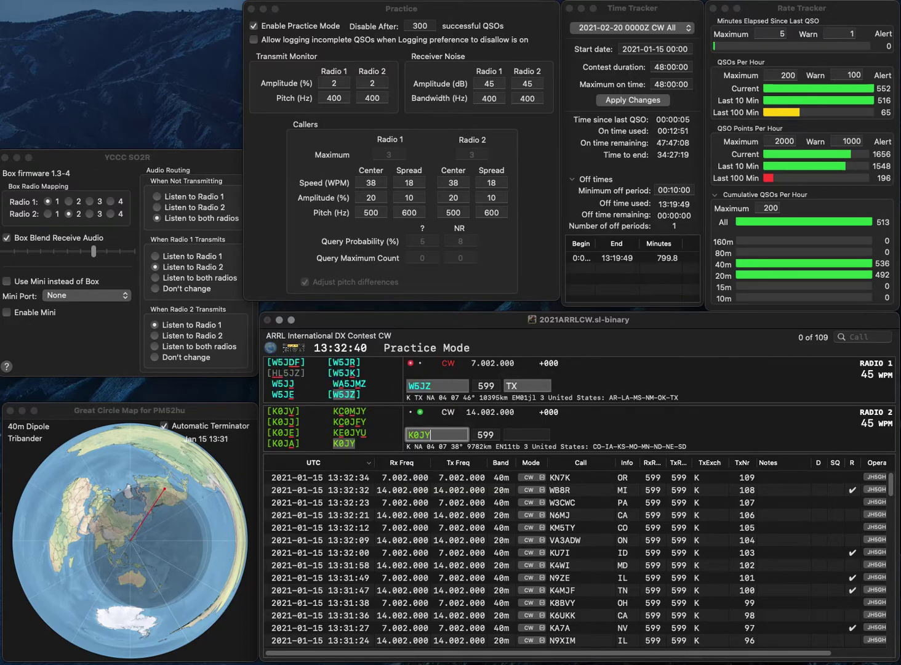
pyautogui.press('Tab')
pyautogui.write('MO')
pyautogui.press('Return')
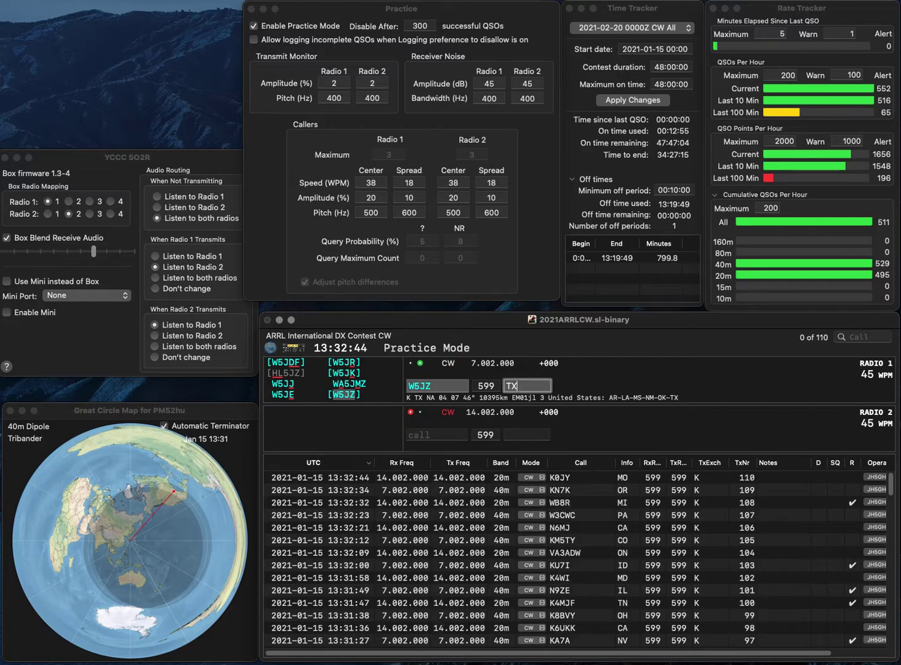
pyautogui.press('Return')
pyautogui.press('Return')
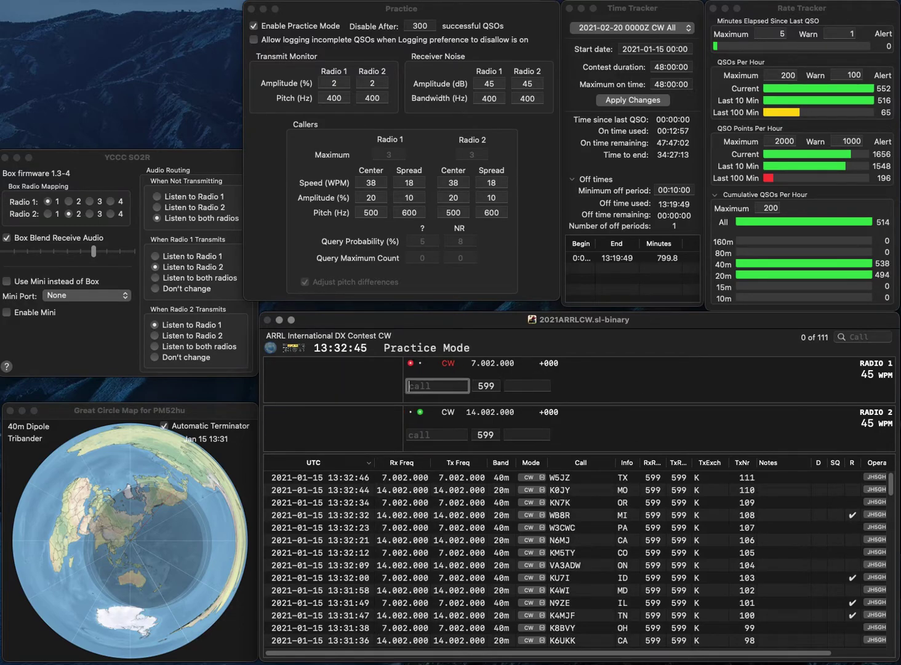
# Answer KM4WW on Radio 2 and N8KYX on Radio 1.
pyautogui.press('Down')
pyautogui.write('N')
pyautogui.press('BackSpace')
pyautogui.write('KM')
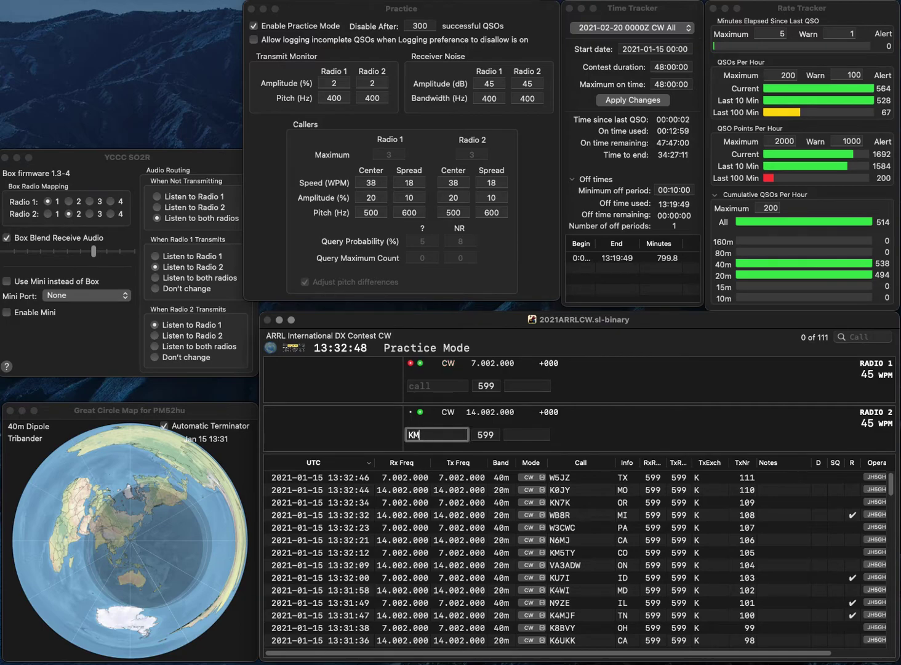
pyautogui.write('4WW')
pyautogui.press('Return')
pyautogui.write('8KYX')
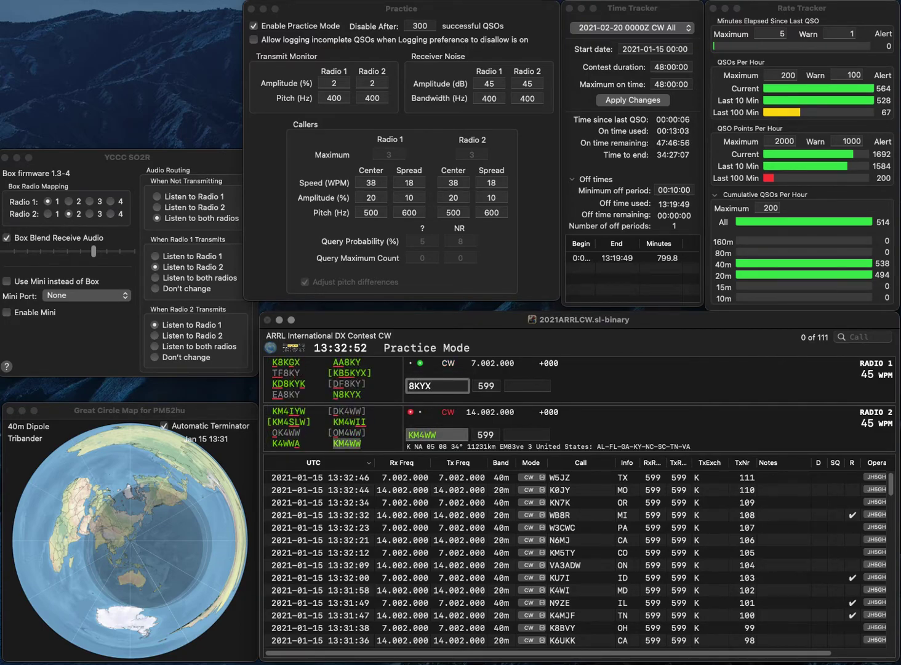
pyautogui.press('Home')
pyautogui.write('N')
pyautogui.press('Return')
pyautogui.write('D')
pyautogui.write('C')
pyautogui.press('Return')
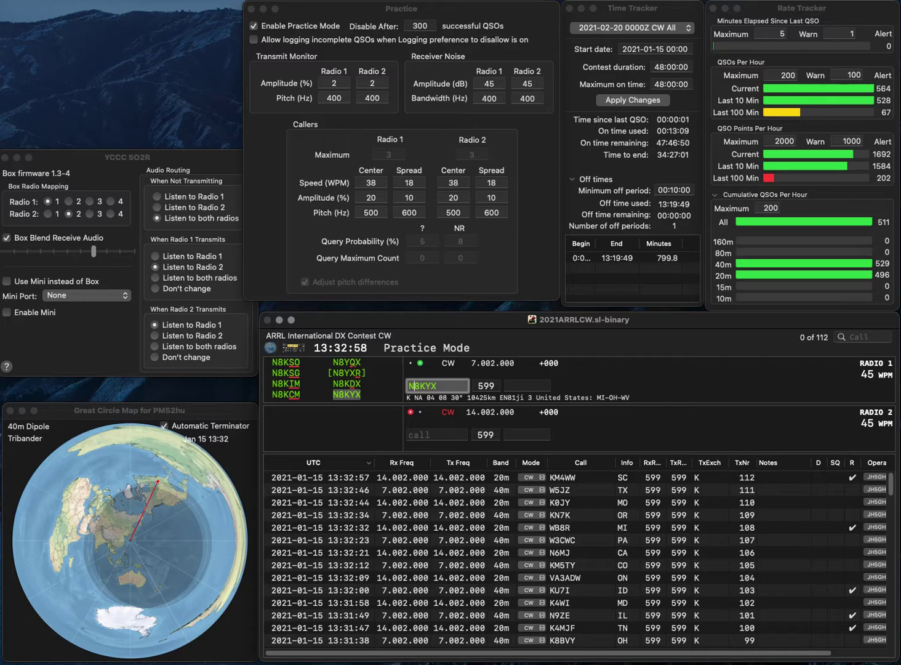
pyautogui.write('WV')
pyautogui.press('Return')
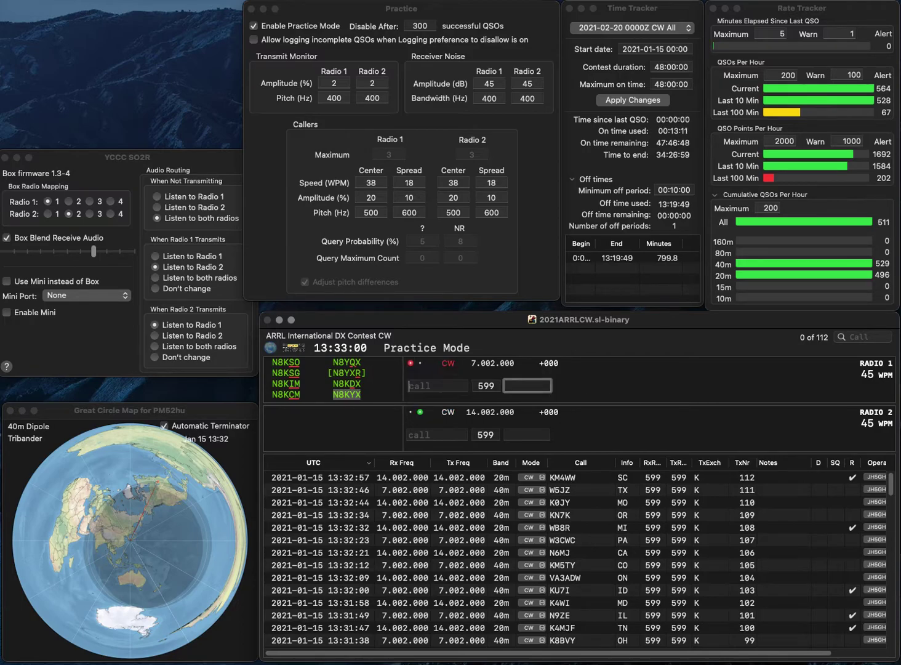
# Enter the partial call 9QO on Radio 2 and answer K8ECG on Radio 1.
pyautogui.write('9QO')
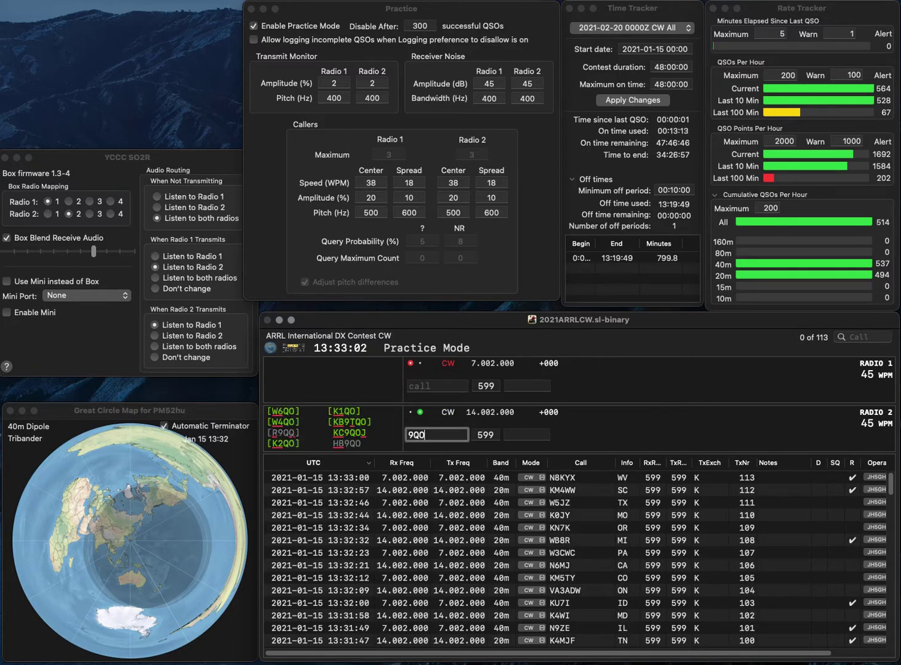
pyautogui.click(437, 386)
pyautogui.write('K8ECG')
pyautogui.press('Return')
# Complete the Radio 2 call as K9QO and correct the Radio 1 call to KB8ECG.
pyautogui.click(408, 435)
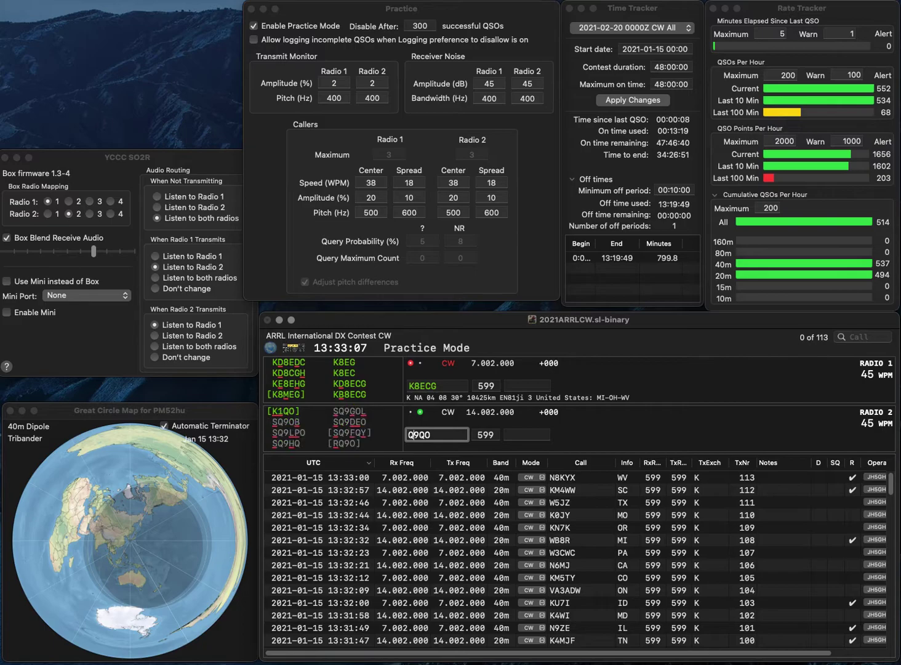
pyautogui.write('K')
pyautogui.click(437, 386)
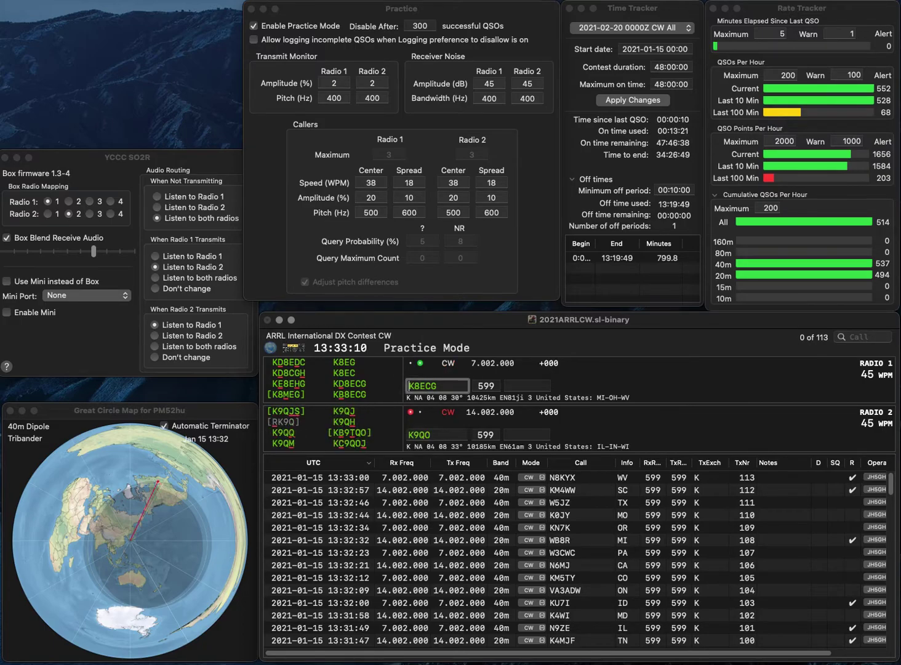
pyautogui.write('B')
pyautogui.press('Return')
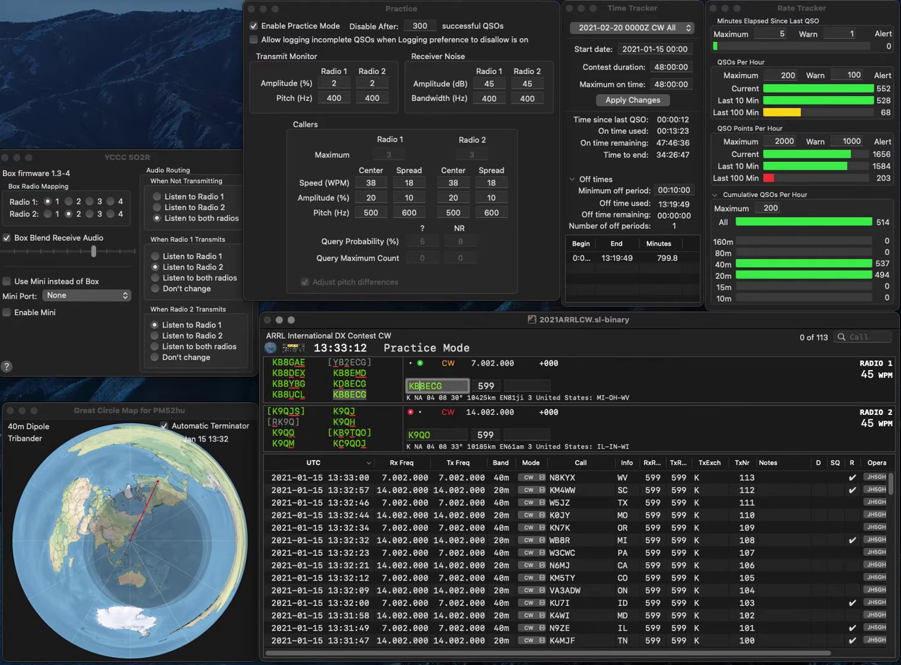
pyautogui.press('BackSpace')
pyautogui.write('N')
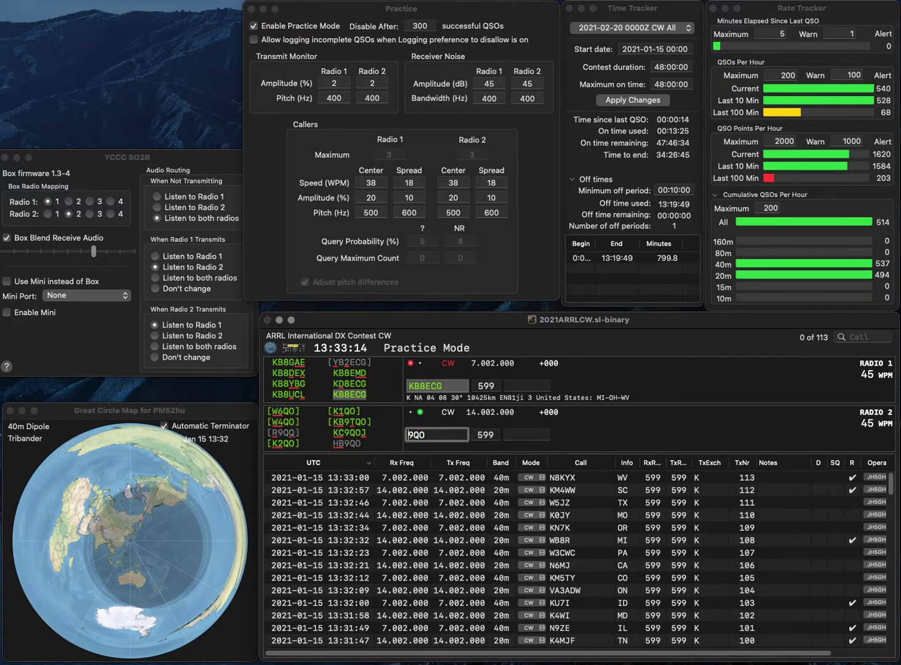
pyautogui.press('Return')
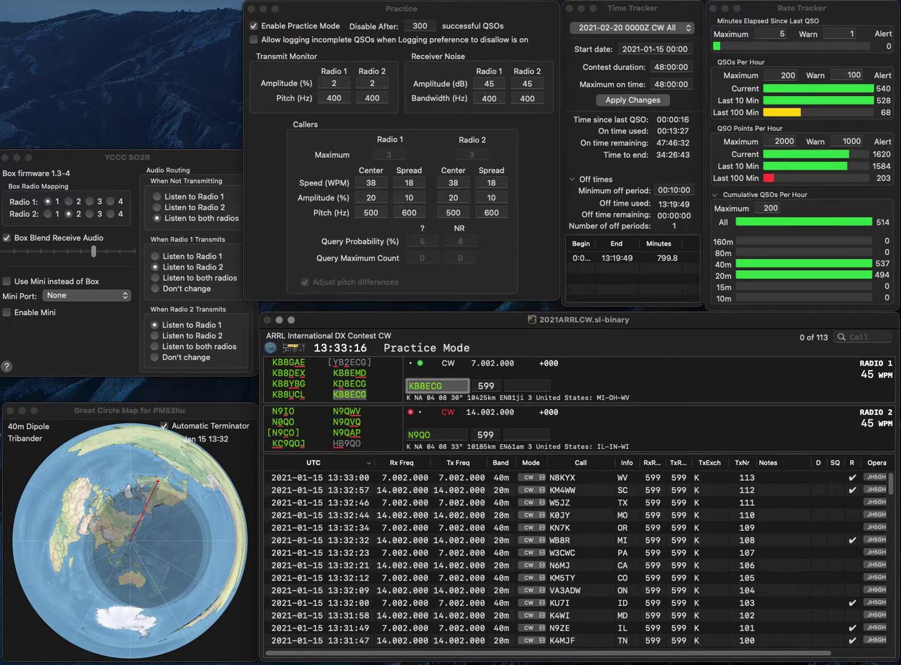
pyautogui.write('MI')
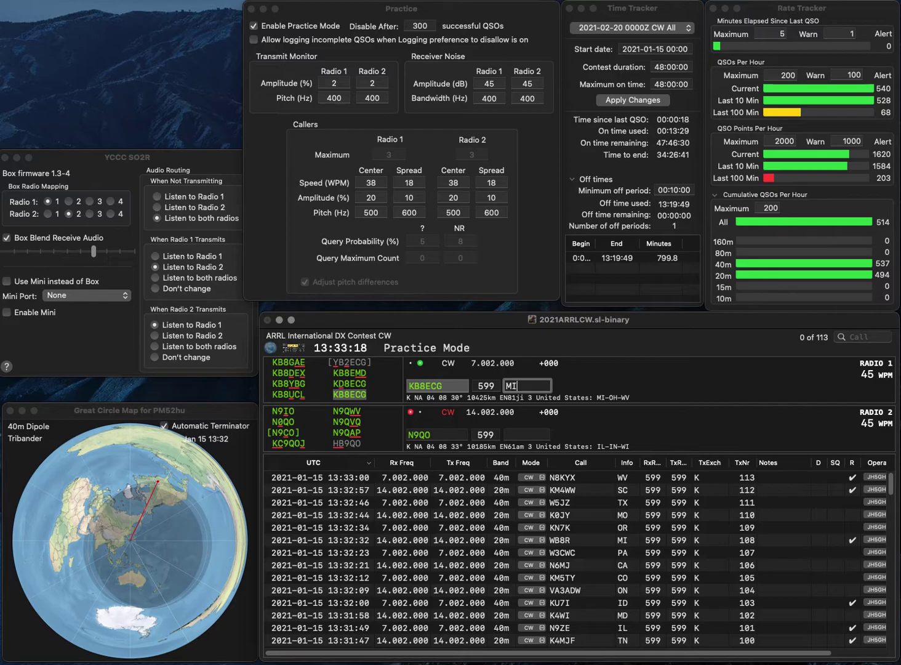
pyautogui.press('Return')
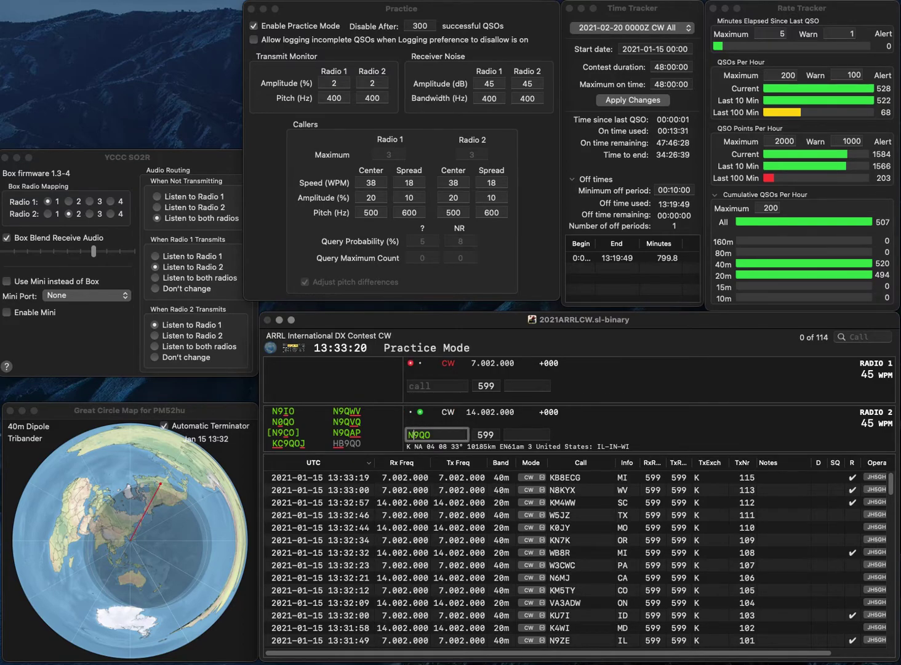
# Correct the Radio 2 call to N0QO and answer W7HRC on Radio 1.
pyautogui.press('BackSpace')
pyautogui.write('0')
pyautogui.press('Up')
pyautogui.write('W')
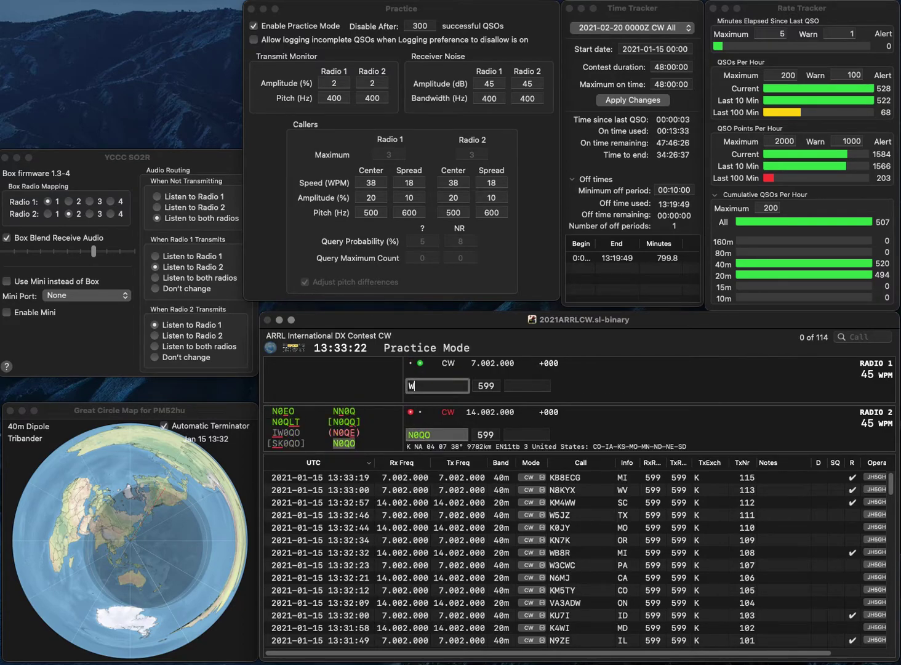
pyautogui.write('7HRC')
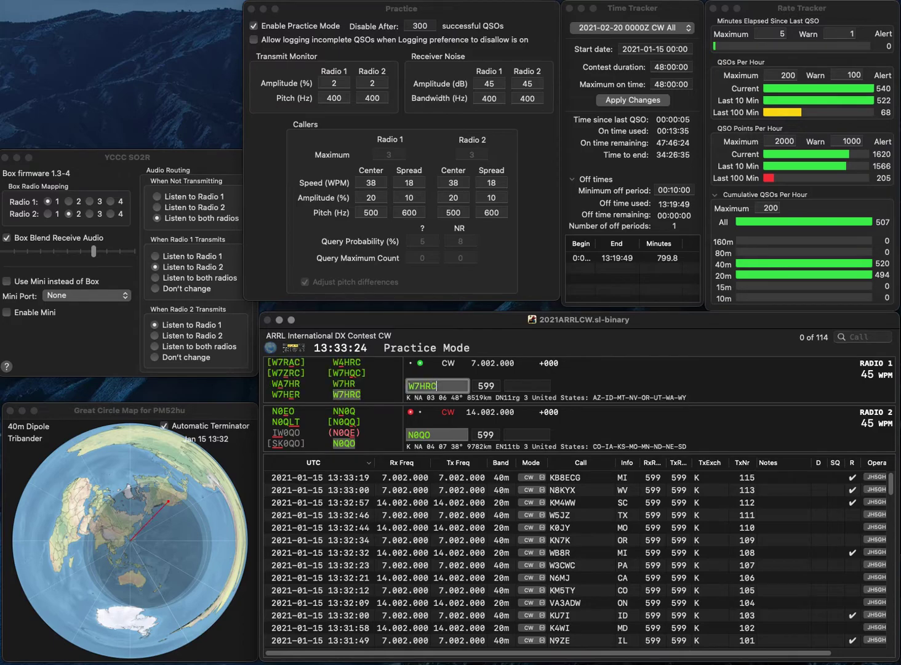
pyautogui.press('Return')
pyautogui.press('space')
pyautogui.write('N')
pyautogui.press('Return')
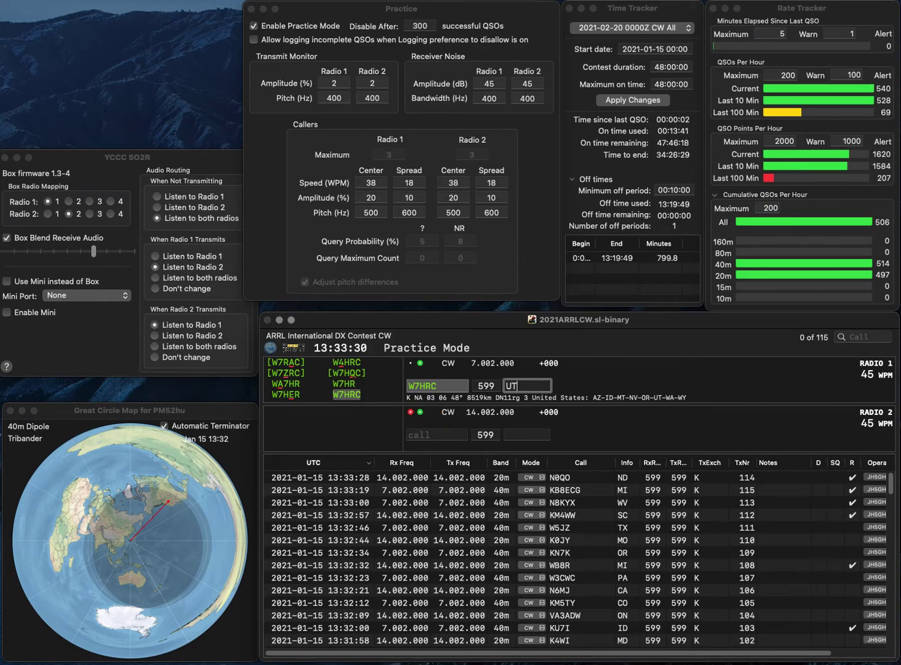
pyautogui.press('Return')
pyautogui.write('N4XF')
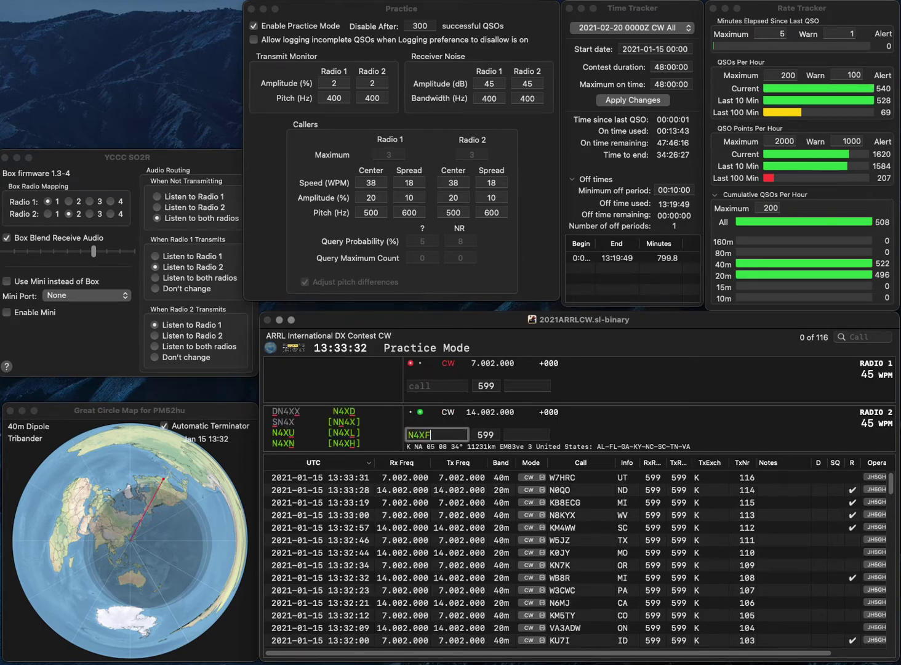
pyautogui.write('F')
pyautogui.press('Return')
pyautogui.write('NN')
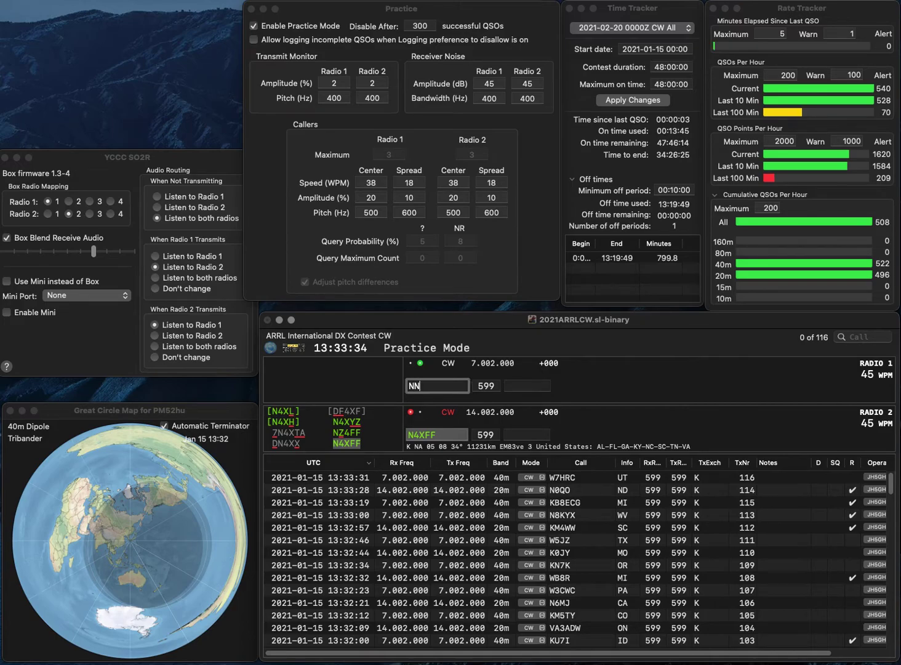
pyautogui.write('4NT')
pyautogui.press('Return')
pyautogui.press('space')
pyautogui.write('SC')
pyautogui.press('Return')
pyautogui.write('AL')
pyautogui.press('Return')
# Answer W4CJ on Radio 2 and K4EGA on Radio 1.
pyautogui.write('W4CJ')
pyautogui.press('Return')
pyautogui.write('K4EGA')
pyautogui.press('Return')
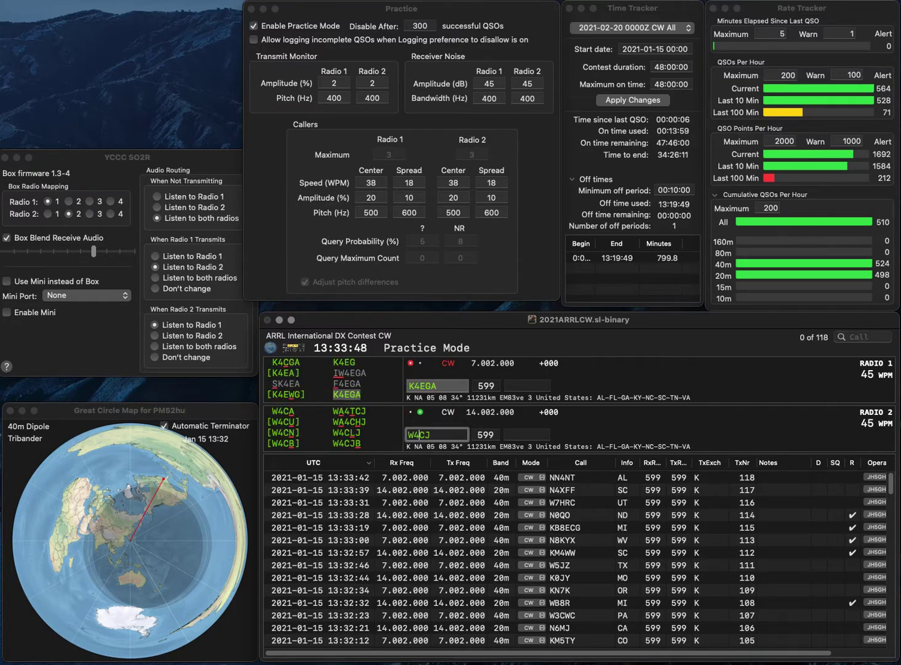
pyautogui.press('Delete')
pyautogui.write('G')
pyautogui.press('Tab')
pyautogui.write('TN')
pyautogui.press('Return')
pyautogui.write('KY')
pyautogui.press('Return')
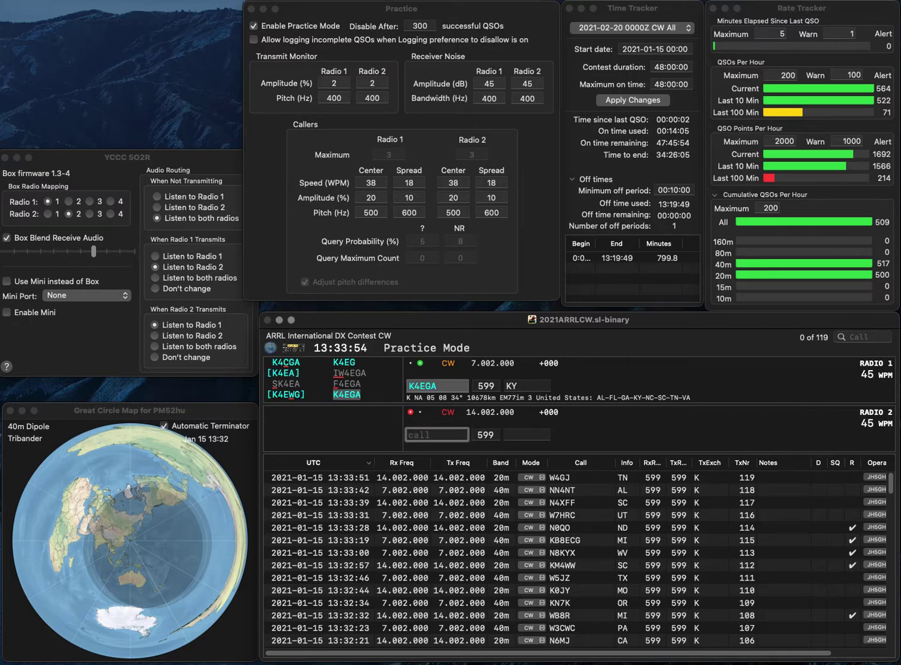
# Answer WI0B on Radio 2 and K6LZ on Radio 1.
pyautogui.write('WI0B')
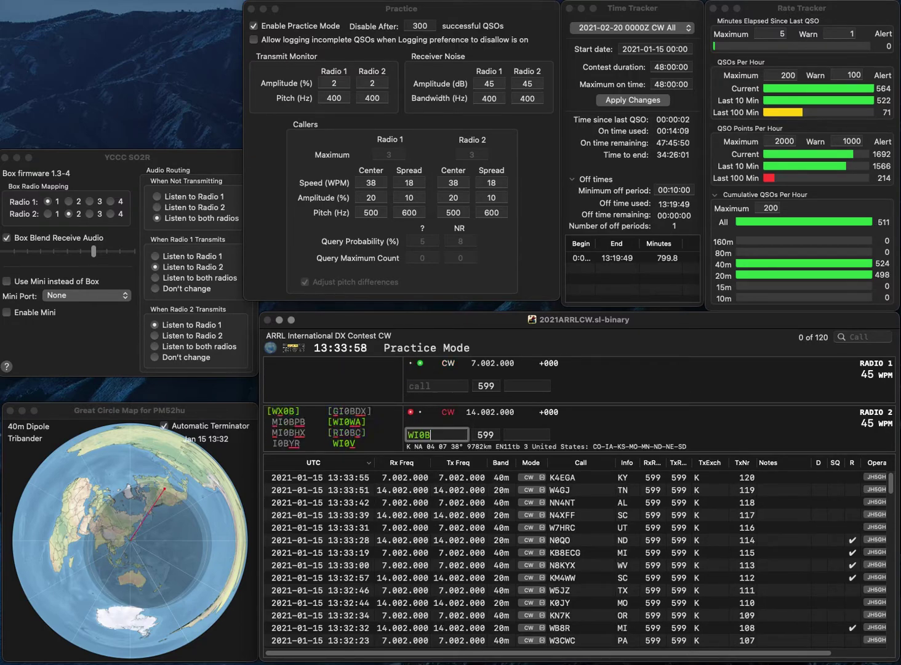
pyautogui.press('Return')
pyautogui.write('K6LZ')
pyautogui.press('Return')
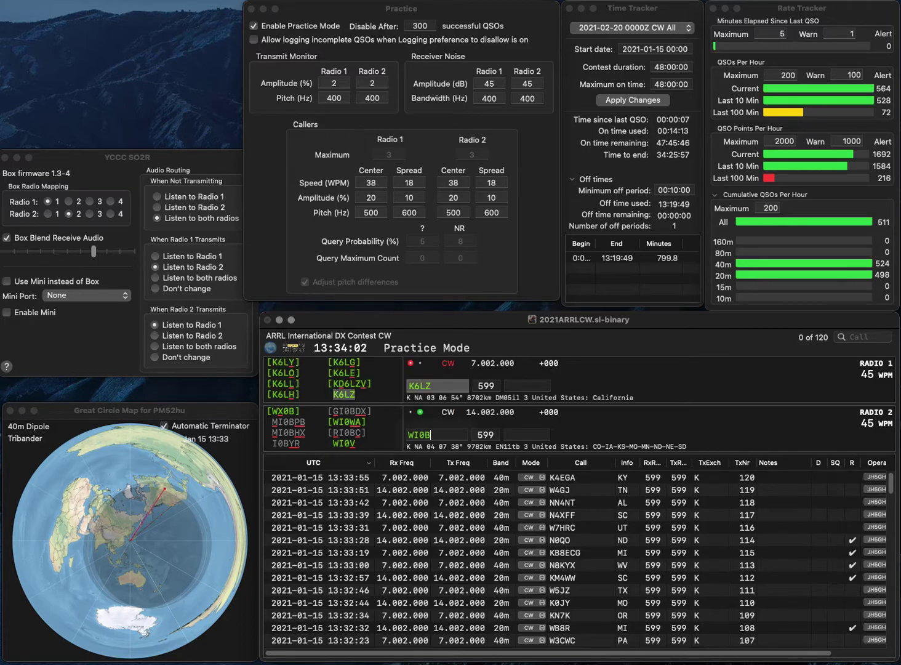
# Answer WI0B again on Radio 2 and enter CA as the received exchange for K6LZ on Radio 1.
pyautogui.press('space')
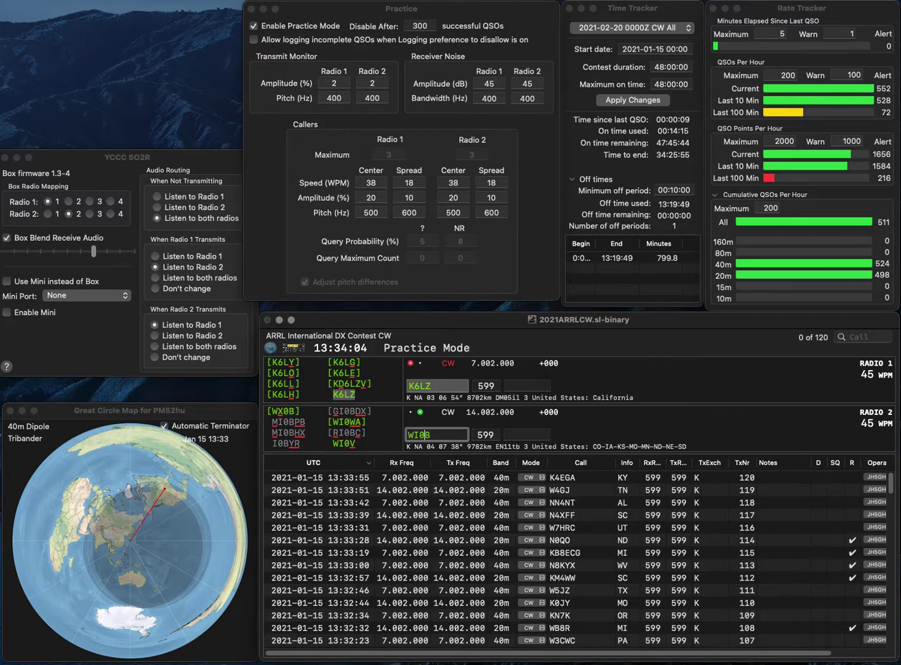
pyautogui.press('Return')
pyautogui.write('KA')
pyautogui.write('CA')
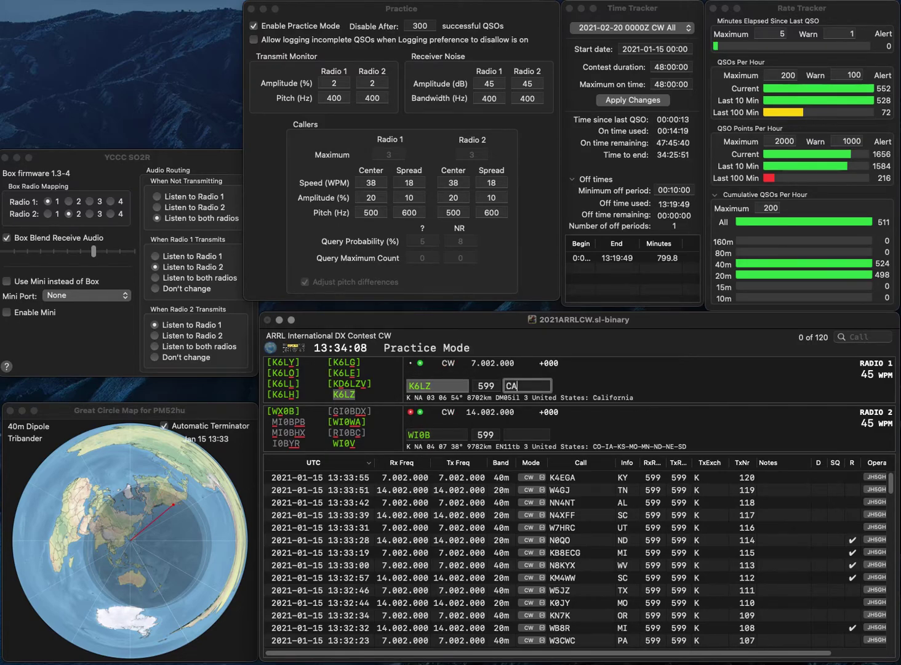
pyautogui.press('Return')
pyautogui.press('BackSpace')
pyautogui.write('9')
pyautogui.press('Return')
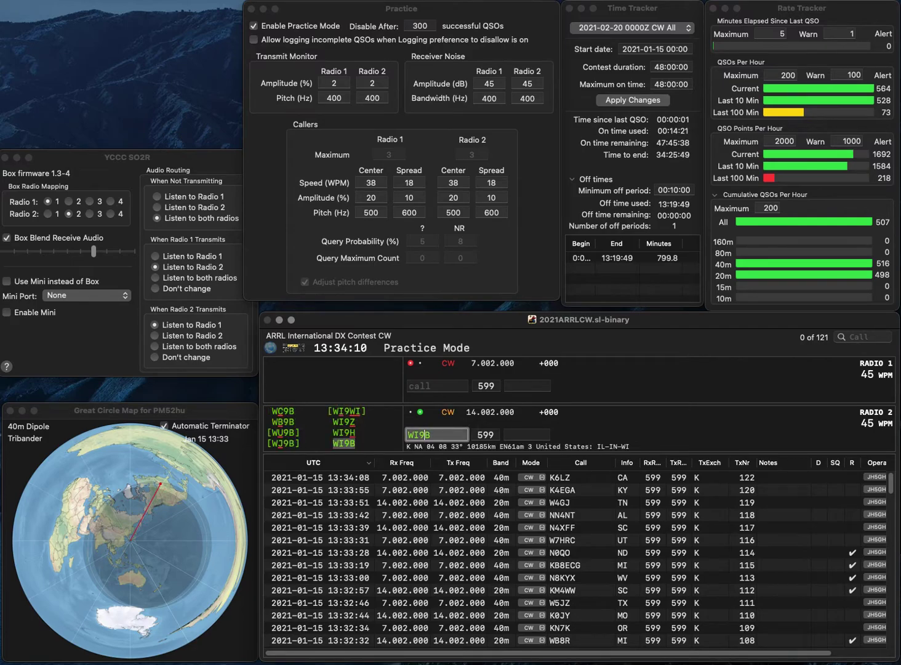
pyautogui.write('WE6WZ')
pyautogui.press('Return')
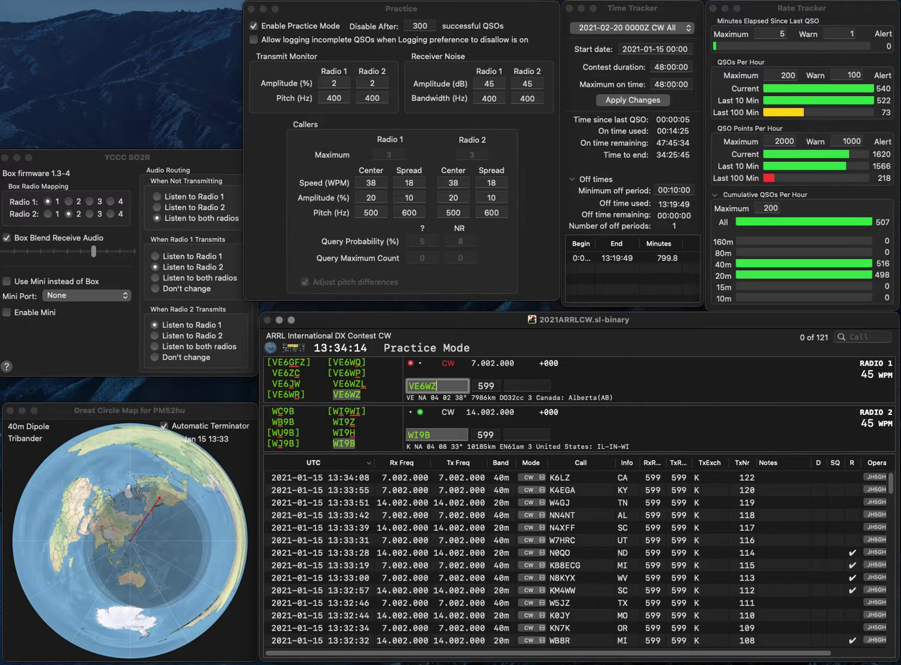
pyautogui.write('WI')
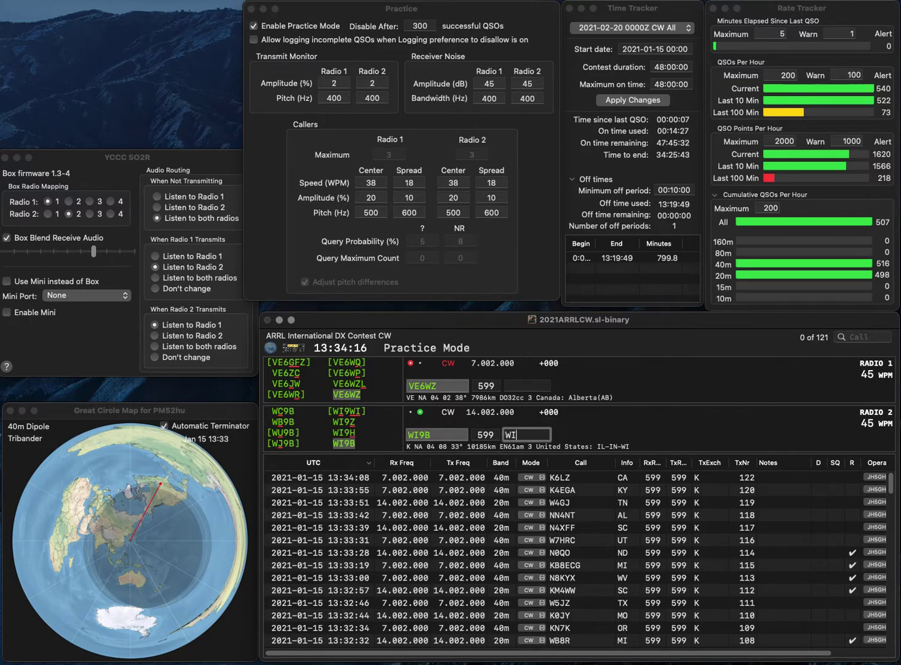
pyautogui.press('Return')
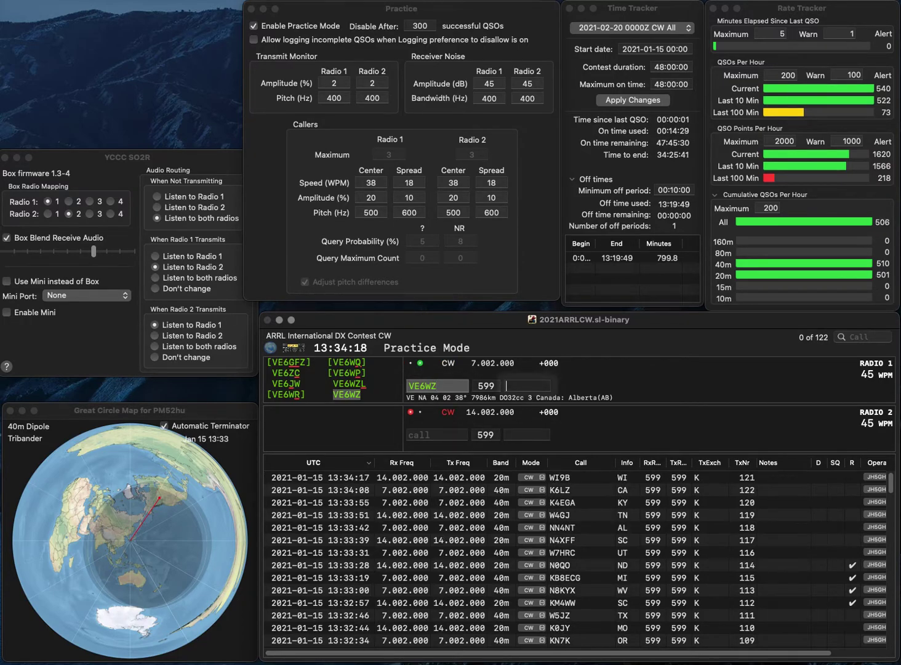
# Log the VE6WZ contact on Radio 1 with exchange AB and answer W1NT on Radio 2.
pyautogui.write('AB')
pyautogui.press('Return')
pyautogui.write('W1NT')
pyautogui.press('Return')
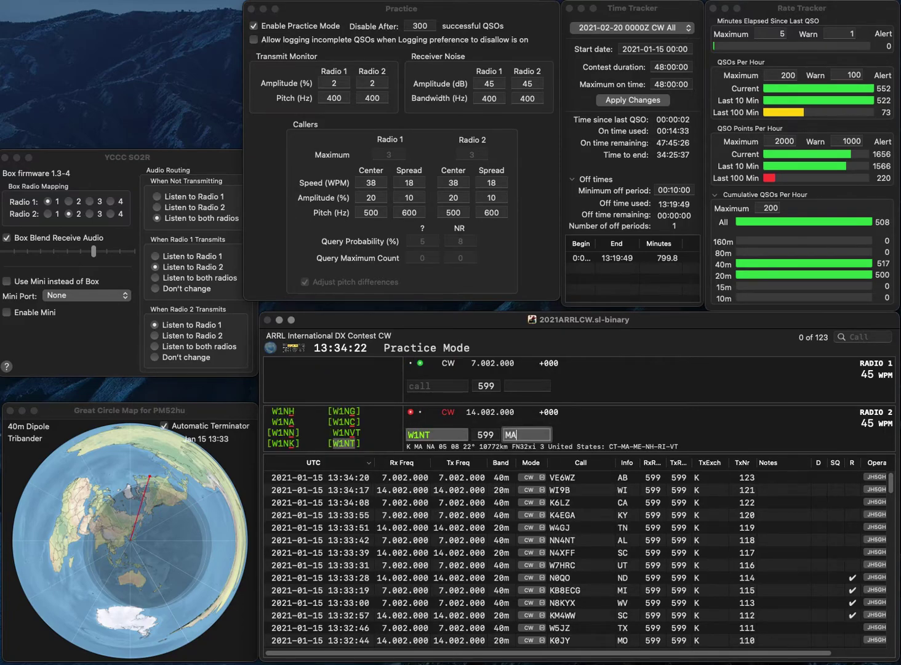
pyautogui.press('Tab')
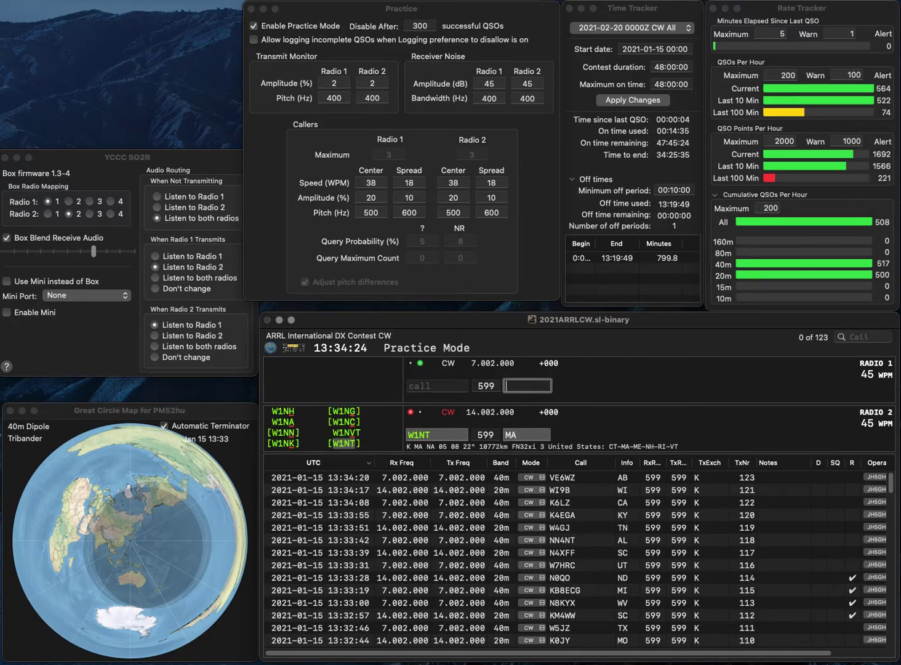
pyautogui.press('Tab')
pyautogui.write('H')
pyautogui.press('Return')
pyautogui.press('Return')
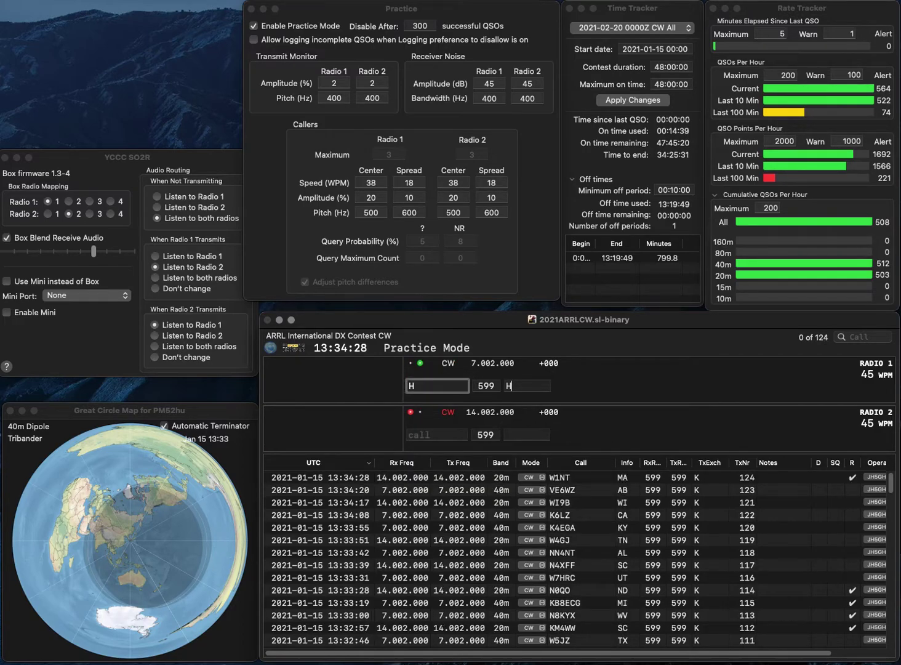
pyautogui.write('WD')
pyautogui.press('Home')
pyautogui.write('W4')
pyautogui.press('Return')
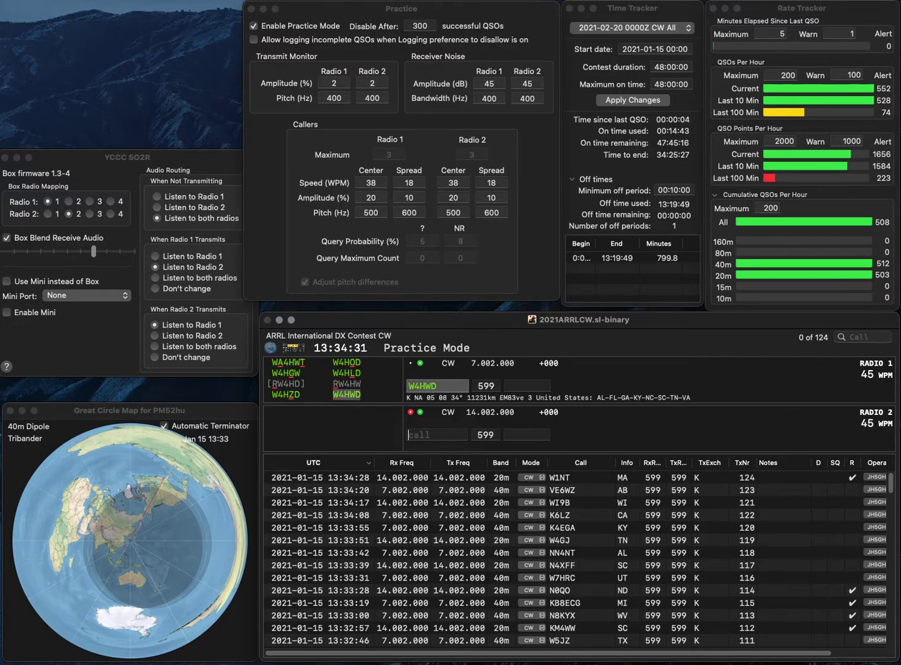
pyautogui.write('K5')
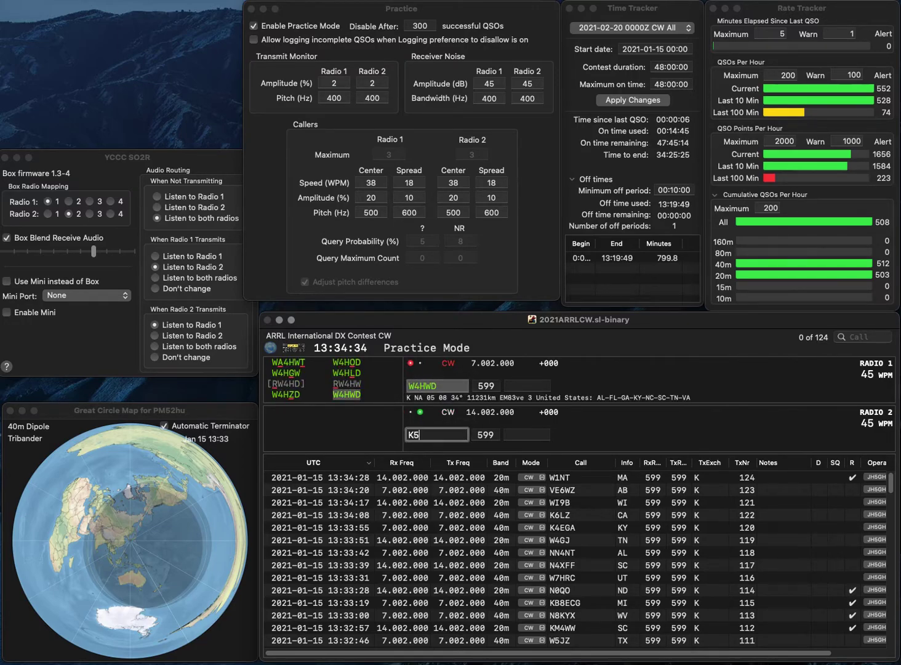
pyautogui.write('DX')
pyautogui.press('Return')
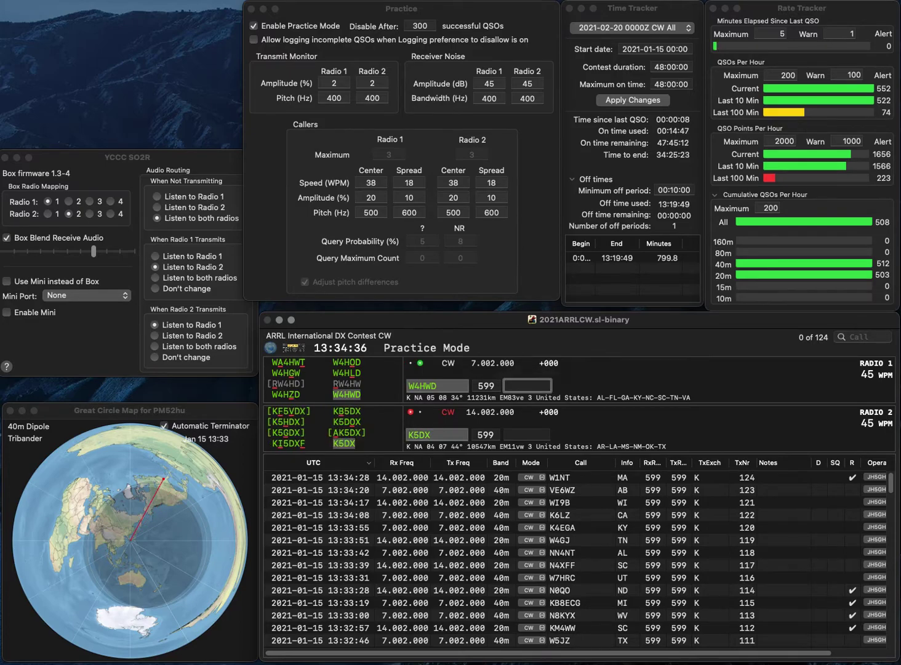
pyautogui.write('T')
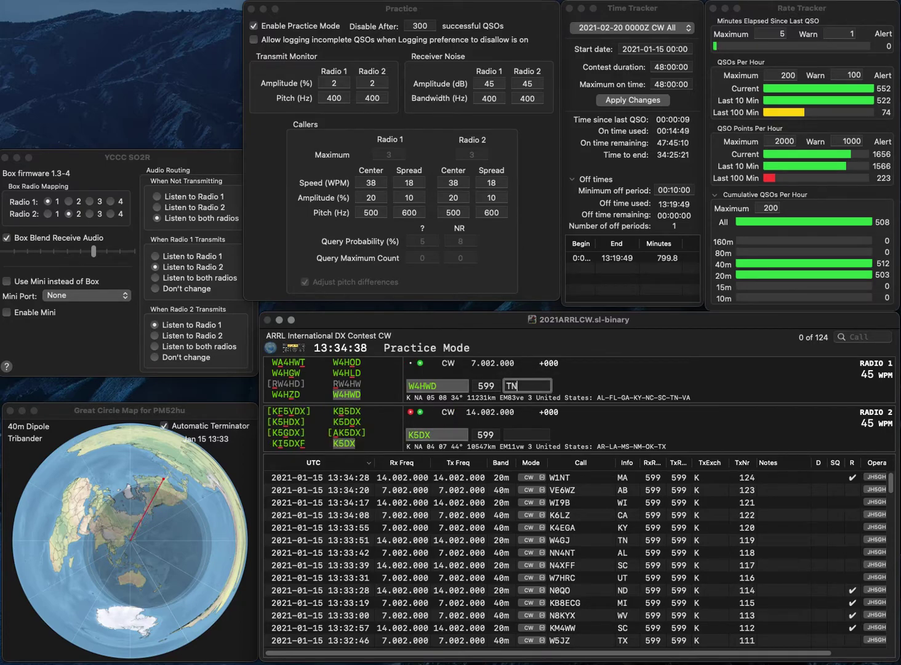
pyautogui.write('N')
pyautogui.press('Return')
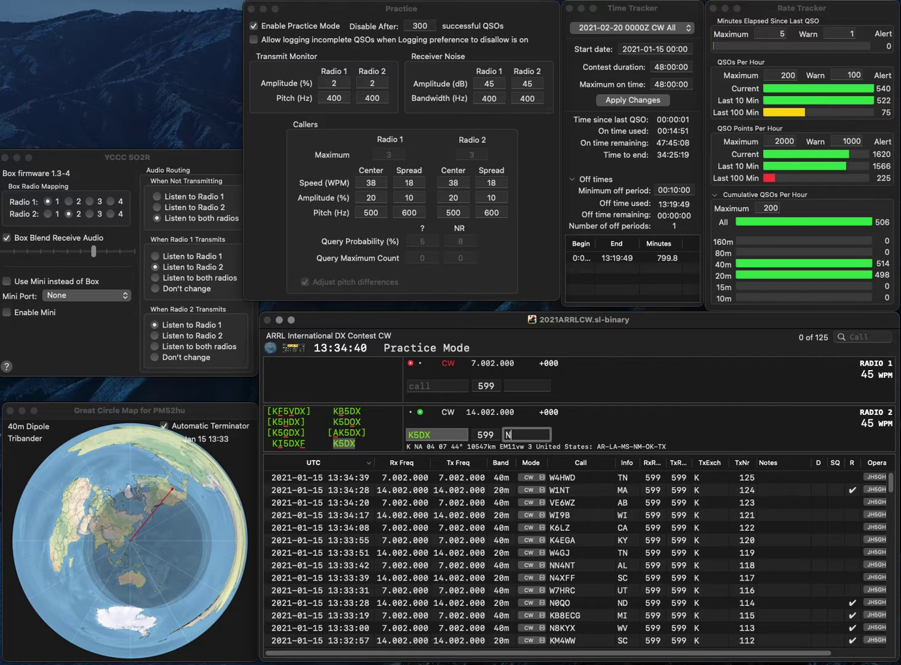
# Log the K5DX contact on Radio 2 with exchange NM and answer KC2RXS on Radio 1.
pyautogui.press('Return')
pyautogui.write('KC2RXS')
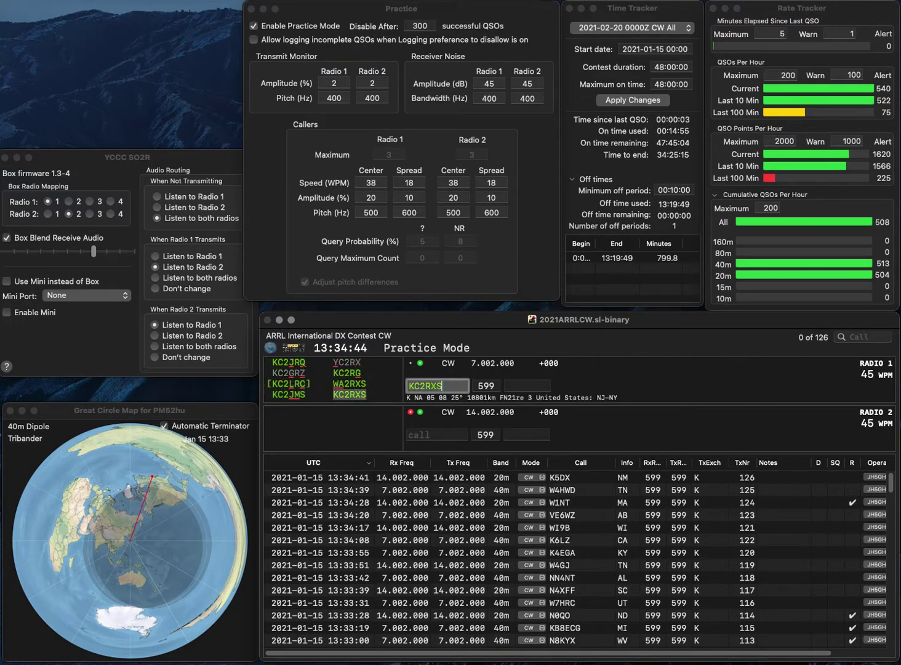
pyautogui.press('Return')
# Answer AD0HL on Radio 2 and log the KC2RXS contact on Radio 1 with exchange NY.
pyautogui.write('0HL')
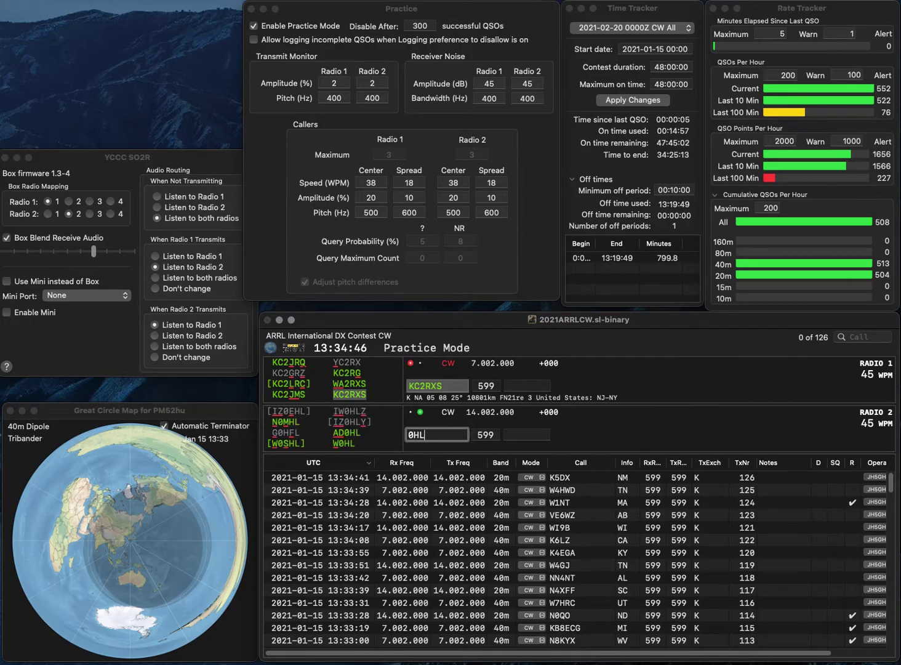
pyautogui.write('AD')
pyautogui.press('Return')
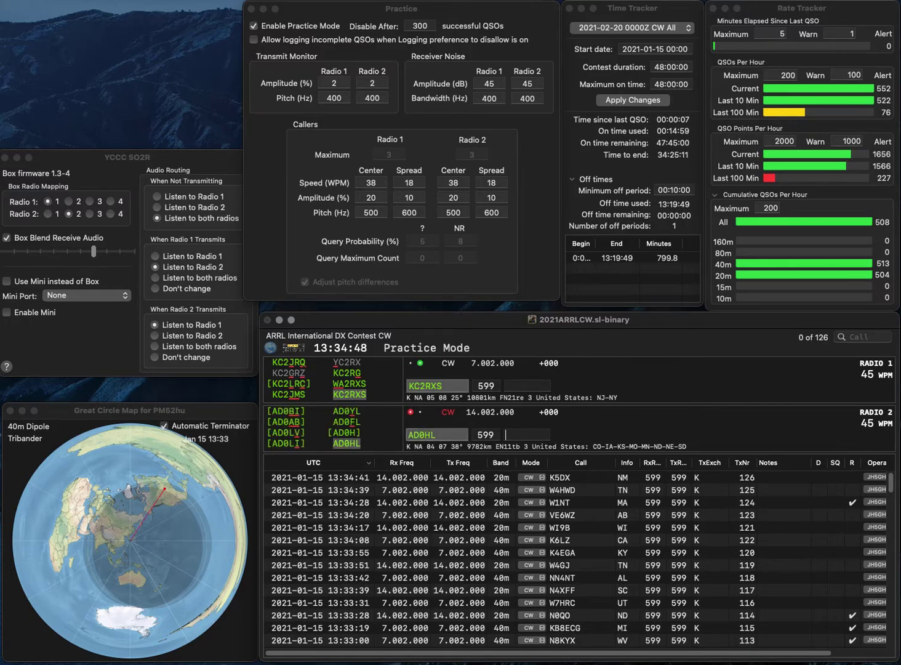
pyautogui.press('Return')
pyautogui.write('NY')
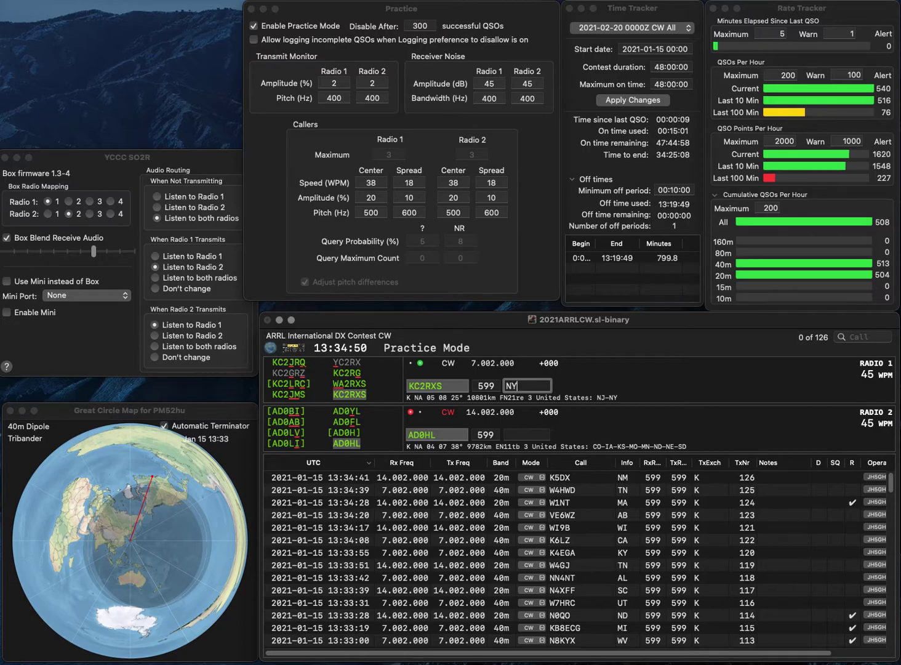
pyautogui.press('Return')
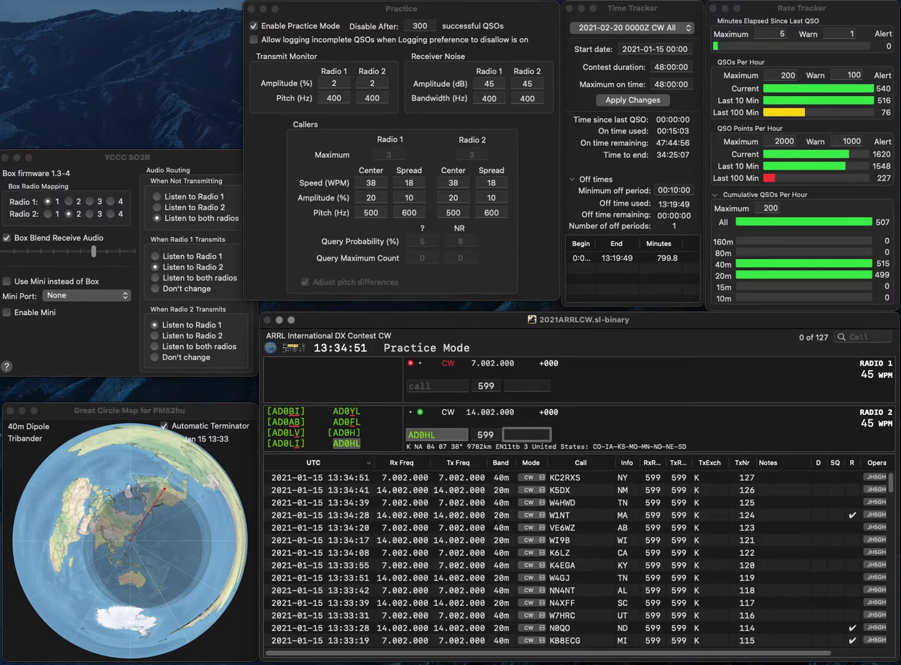
# Enter CO as the received exchange for AD0HL on Radio 2 and log the contact.
pyautogui.write('CA')
pyautogui.press('BackSpace')
pyautogui.write('O')
pyautogui.press('\\')
pyautogui.press('\\')
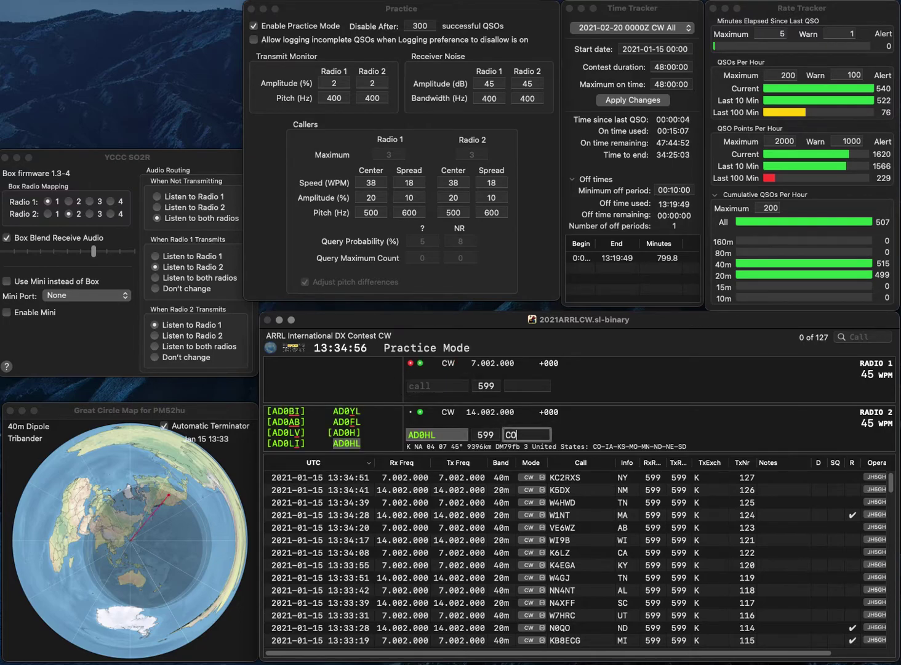
pyautogui.press('Return')
pyautogui.write('W')
pyautogui.write('4CHI')
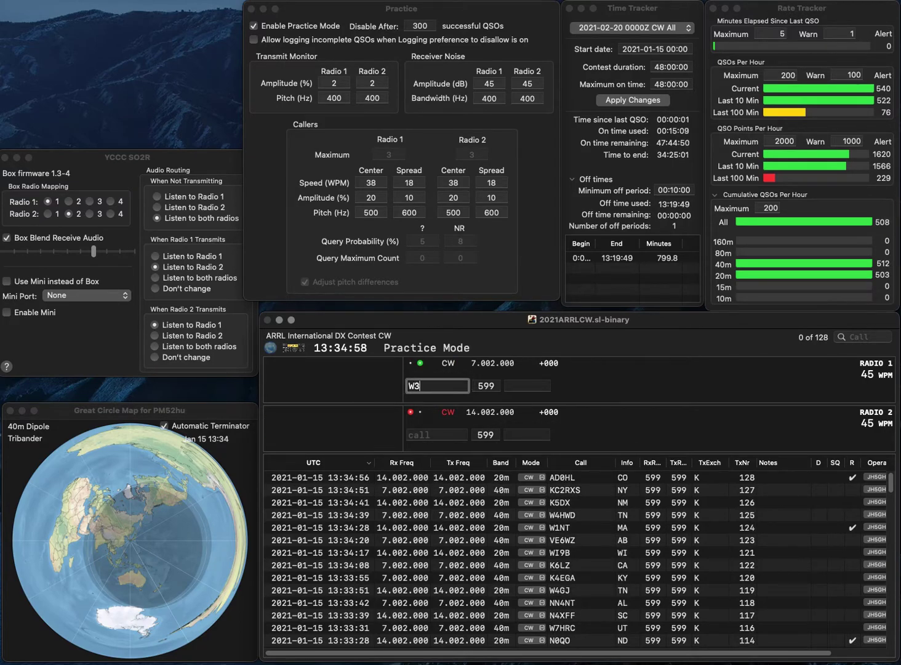
pyautogui.press('Return')
pyautogui.write('NXH')
pyautogui.write('4XH')
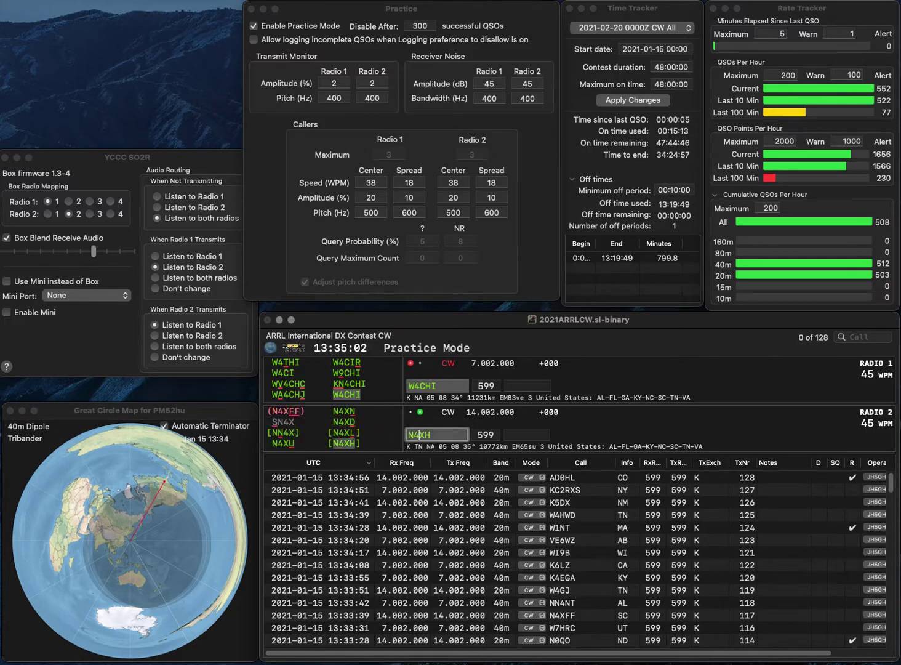
pyautogui.press('Return')
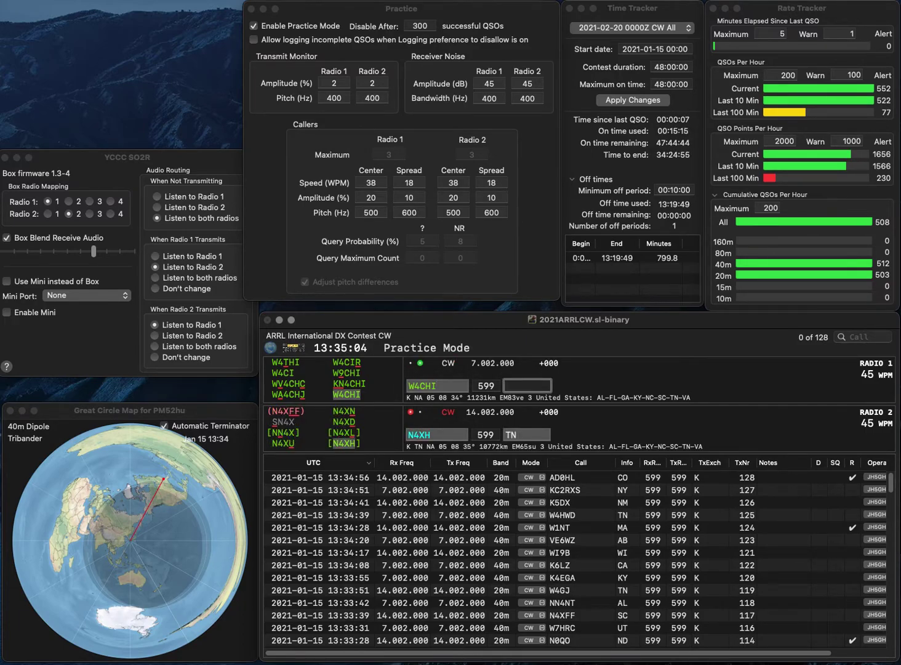
# Log W4CHI on Radio 1 with exchange SC and N4XH on Radio 2 with exchange TN.
pyautogui.write('S')
pyautogui.press('Return')
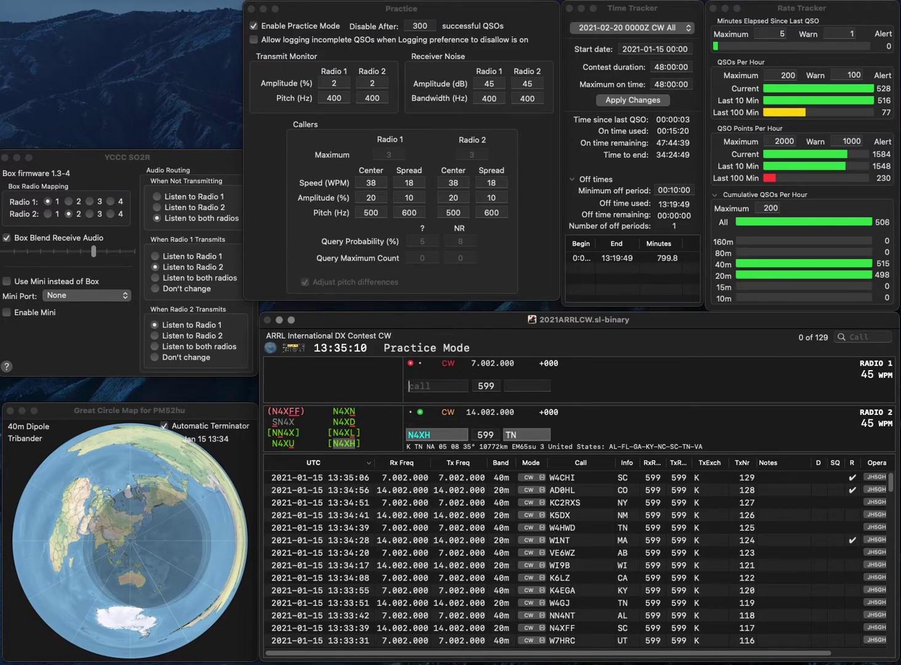
pyautogui.press('Return')
# Answer the callers NR5R on Radio 1 and N9AUG on Radio 2.
pyautogui.write('NR5R')
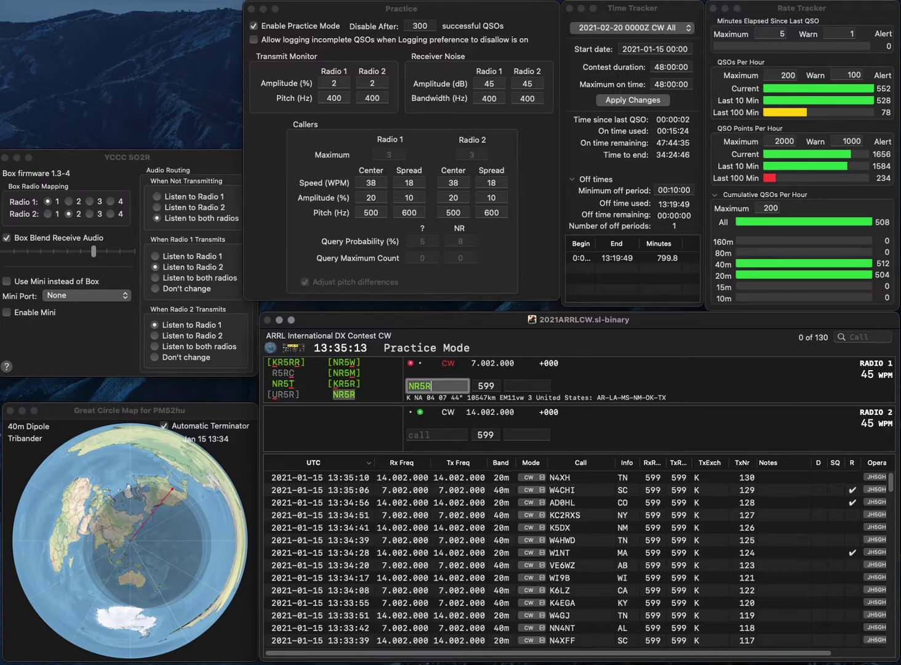
pyautogui.press('Return')
pyautogui.write('N')
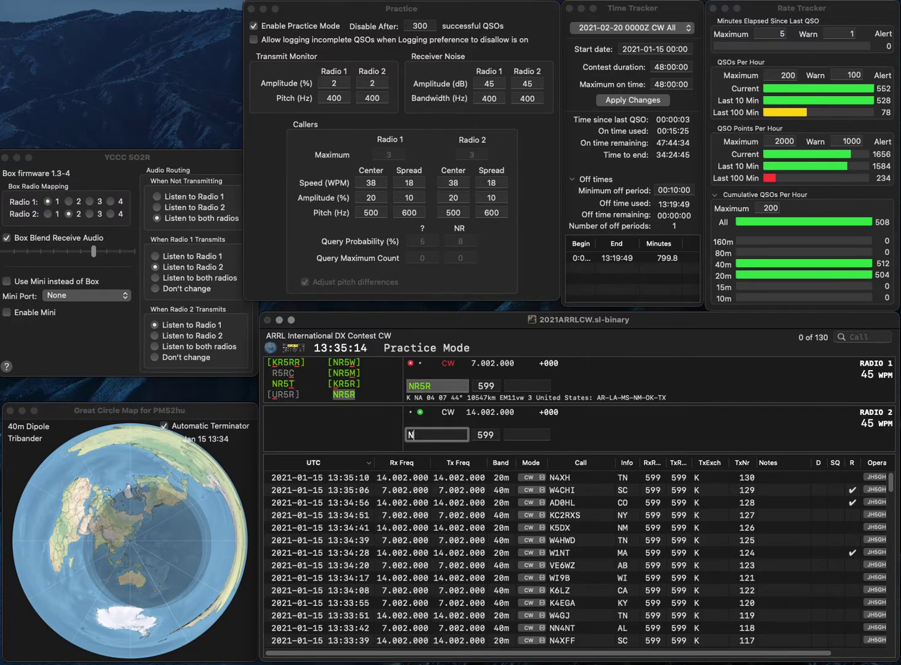
pyautogui.write('9AUG')
pyautogui.press('Return')
pyautogui.write('TX')
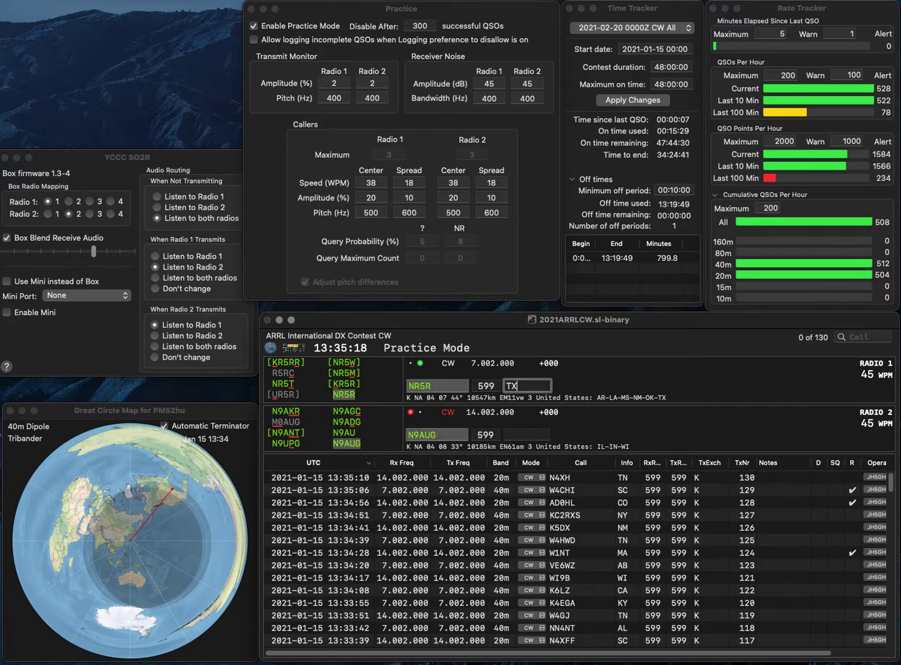
pyautogui.press('Return')
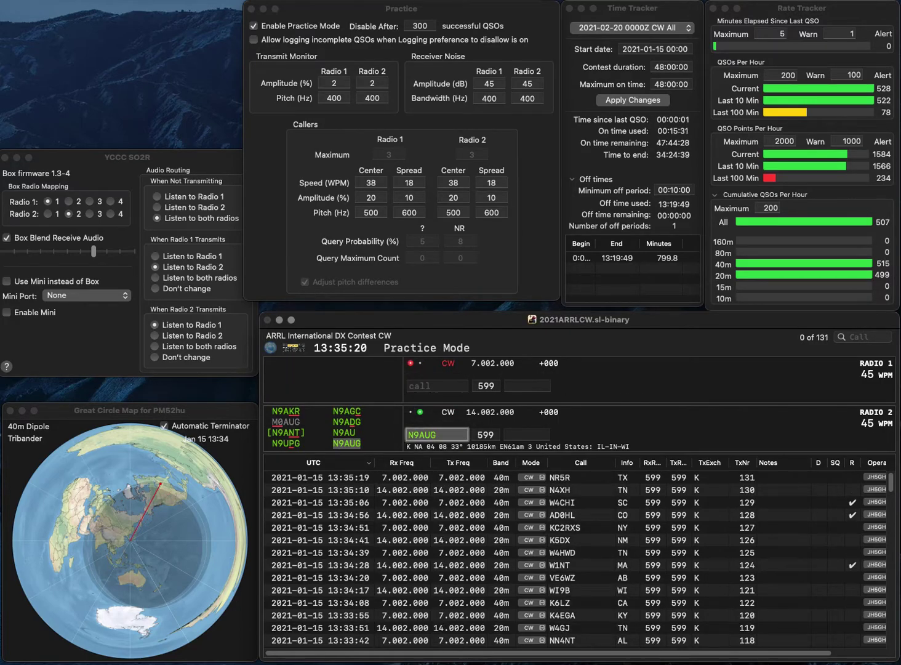
pyautogui.press('Return')
pyautogui.write('IL')
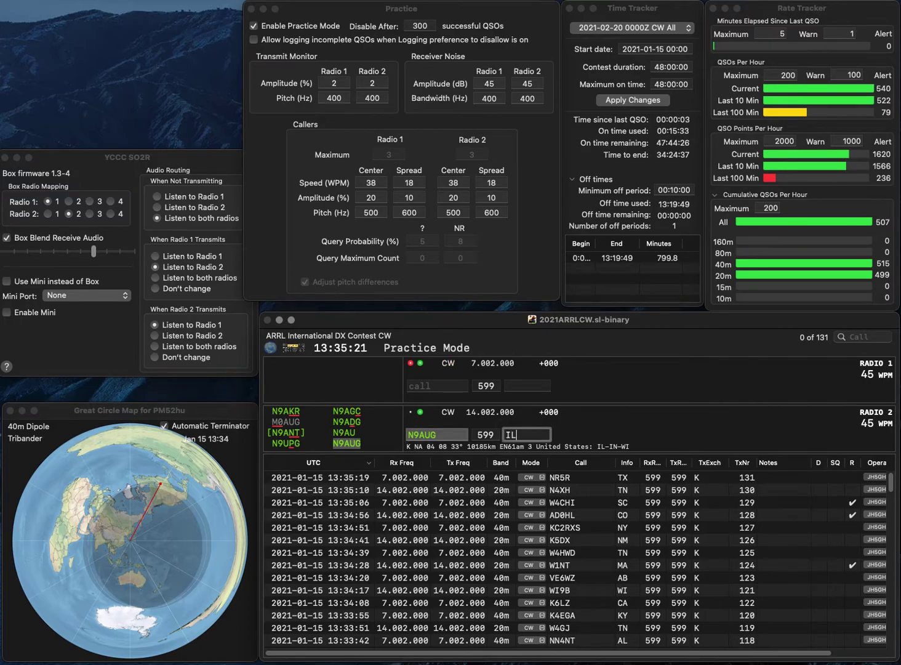
pyautogui.press('Return')
pyautogui.write('KV4PK')
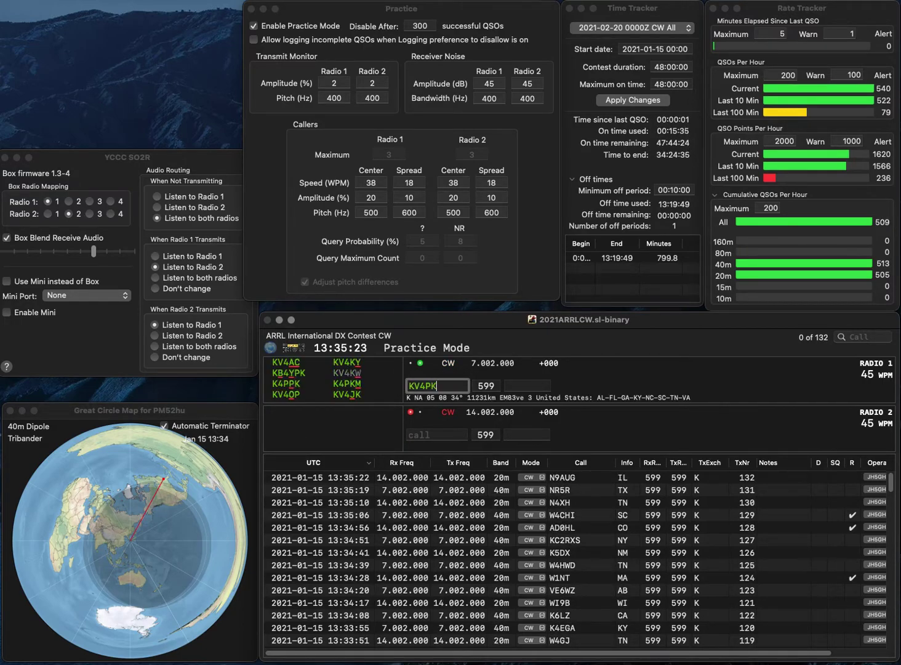
pyautogui.press('Return')
pyautogui.write('K8BIZ')
pyautogui.press('Return')
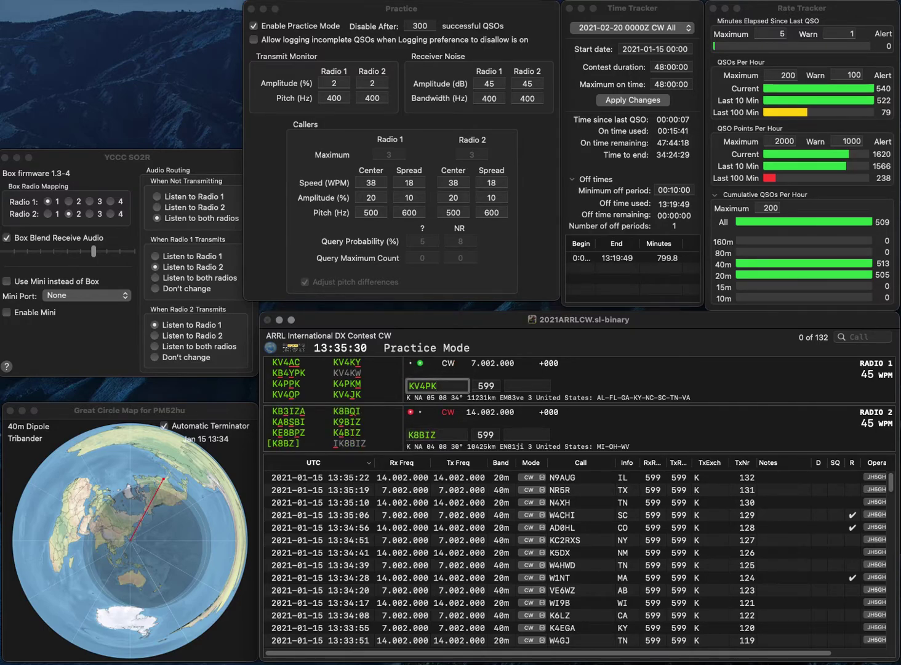
pyautogui.press('Return')
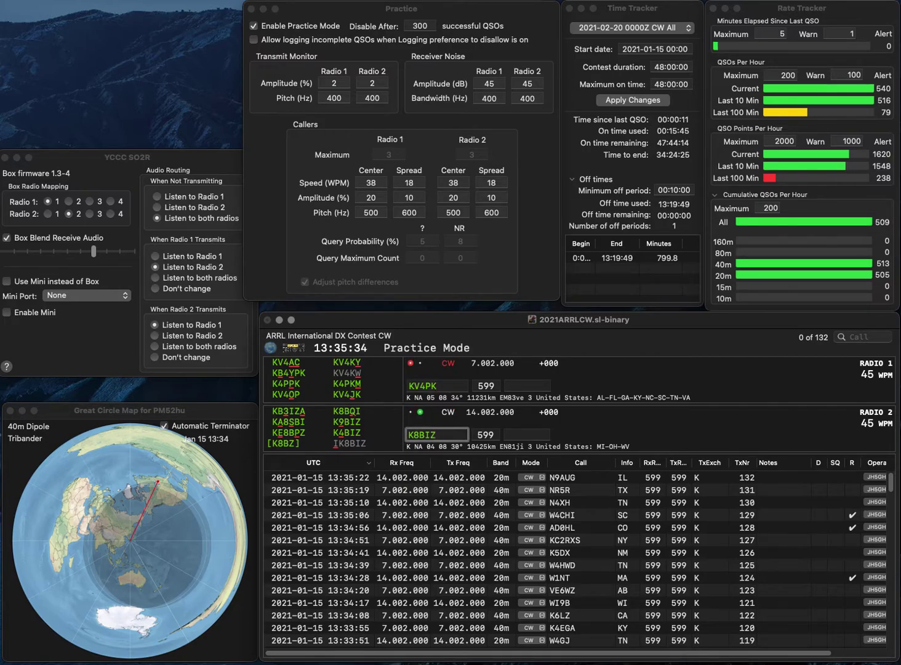
pyautogui.press('BackSpace')
pyautogui.write('9')
pyautogui.press('Return')
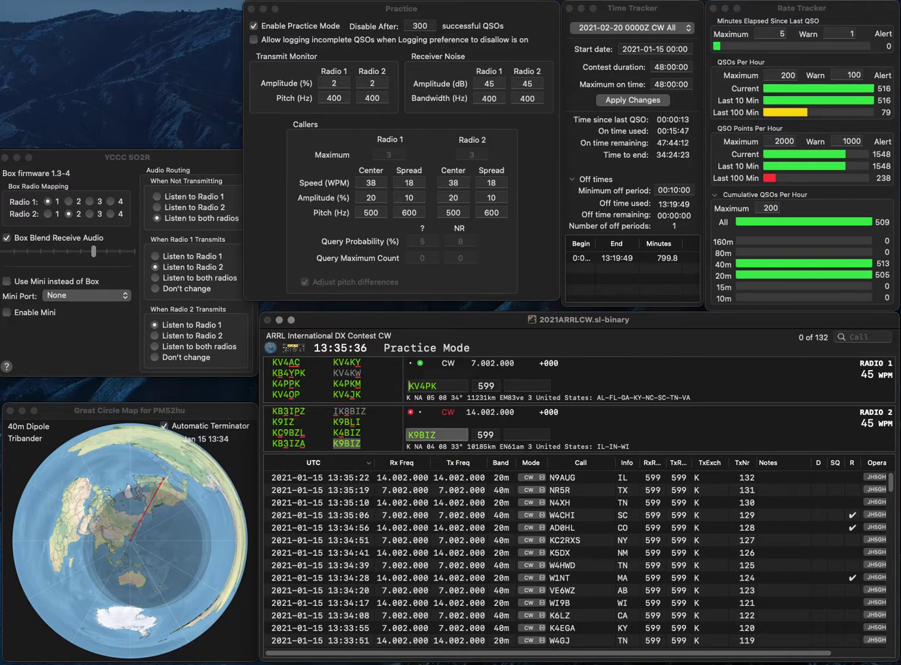
pyautogui.press('Right')
pyautogui.press('Right')
pyautogui.press('BackSpace')
pyautogui.write('J')
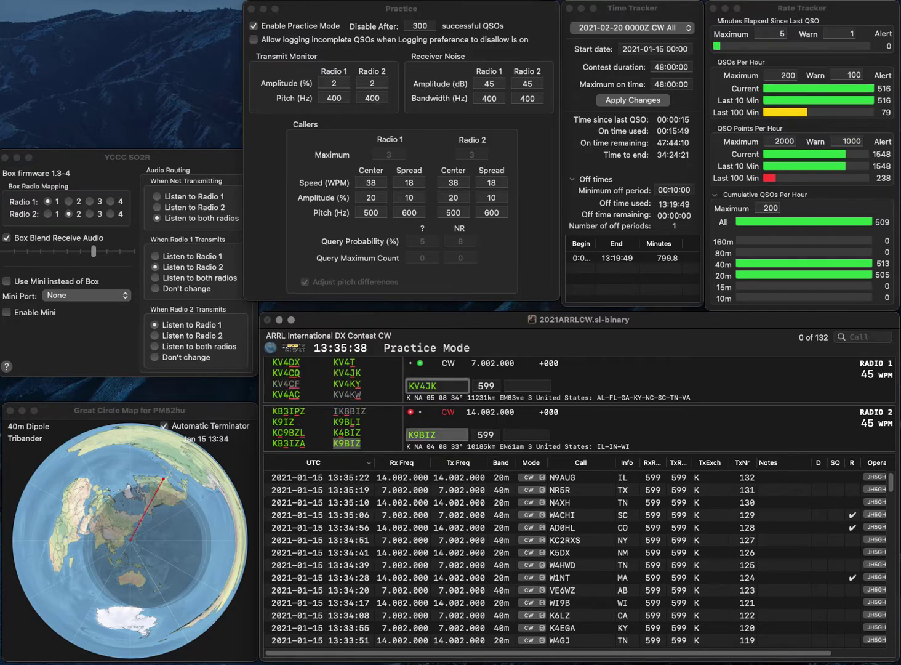
pyautogui.press('Return')
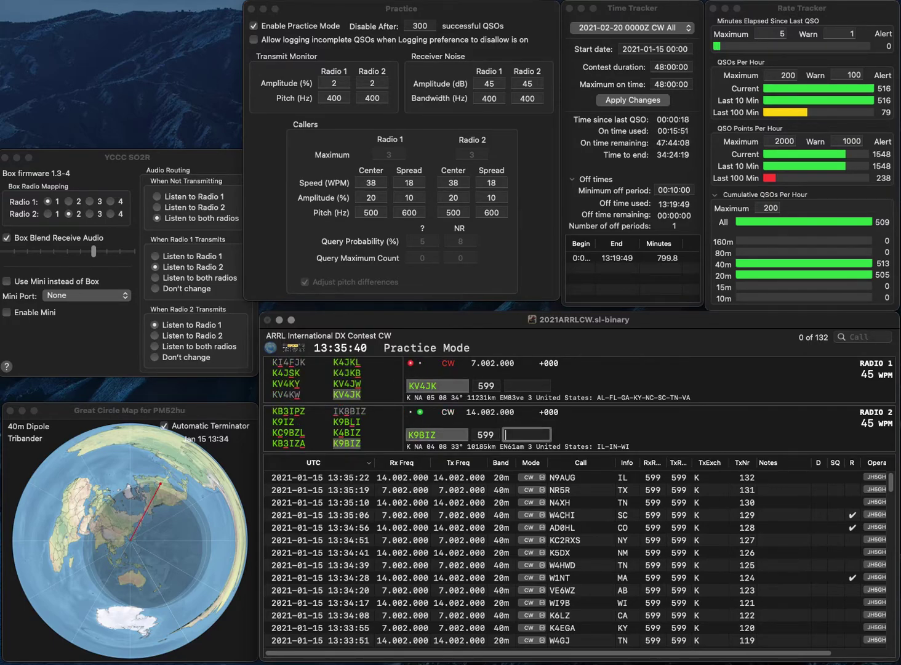
pyautogui.write('IN')
pyautogui.press('Return')
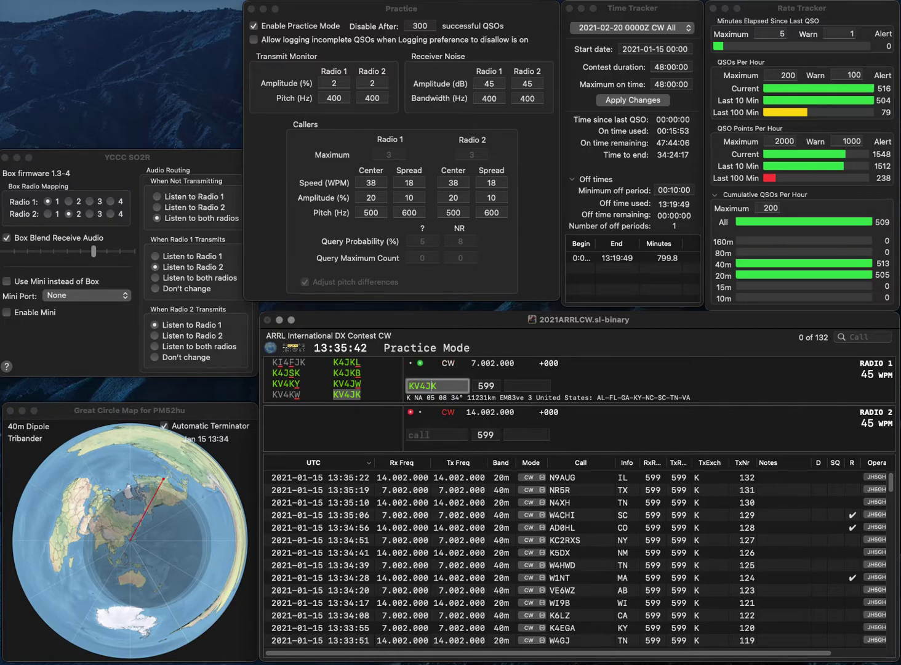
pyautogui.press('Return')
pyautogui.write('NC')
pyautogui.press('Return')
pyautogui.write('K2')
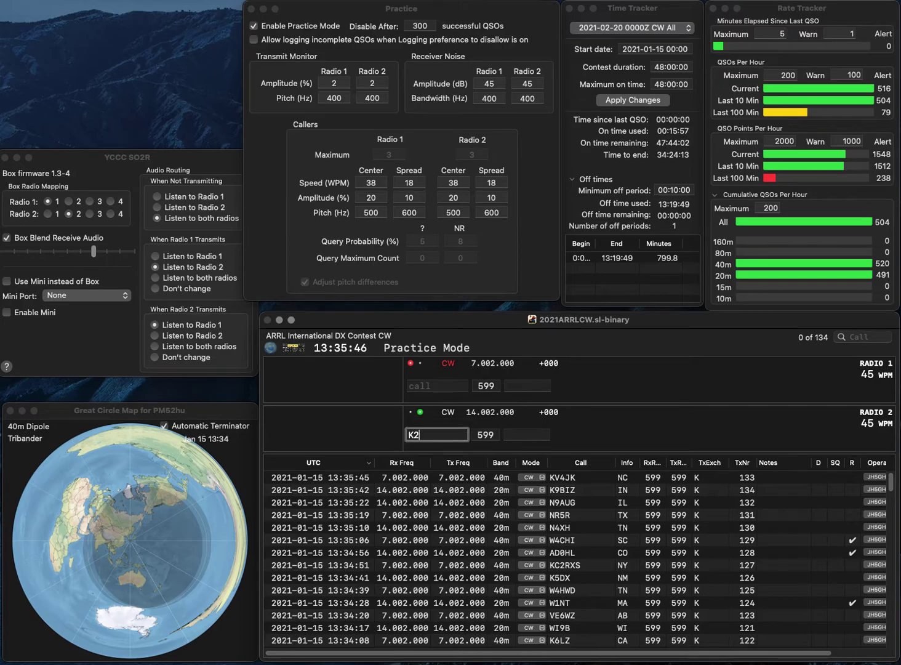
pyautogui.write('XN')
pyautogui.press('Return')
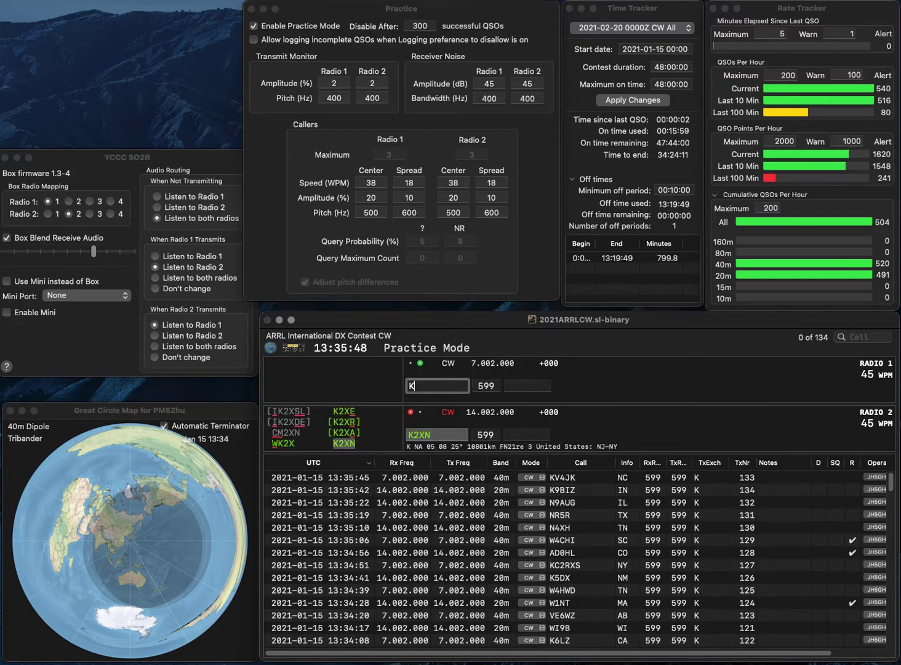
pyautogui.write('K0DRO')
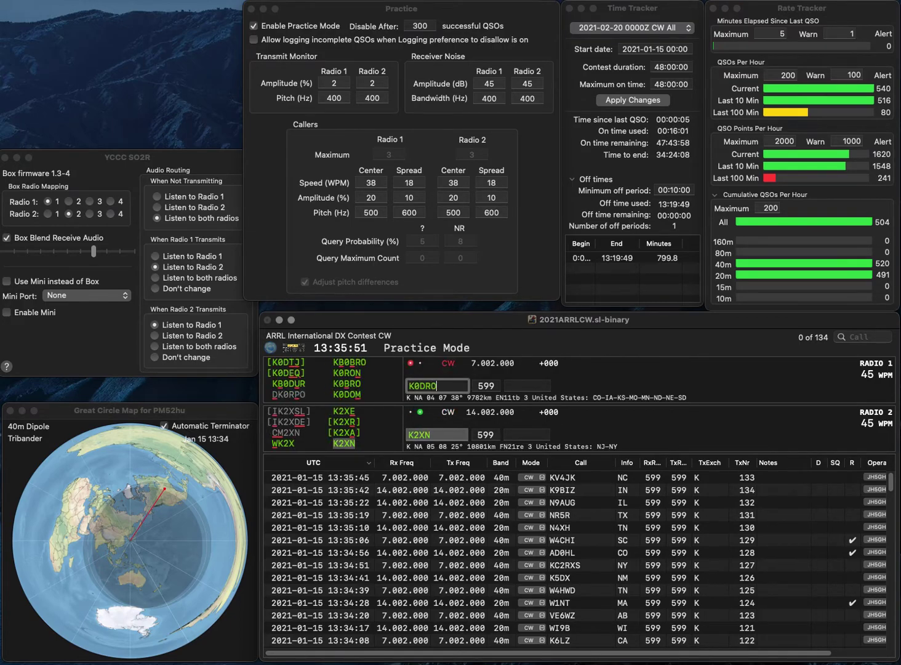
pyautogui.press('Return')
pyautogui.write('N')
pyautogui.press('space')
pyautogui.press('space')
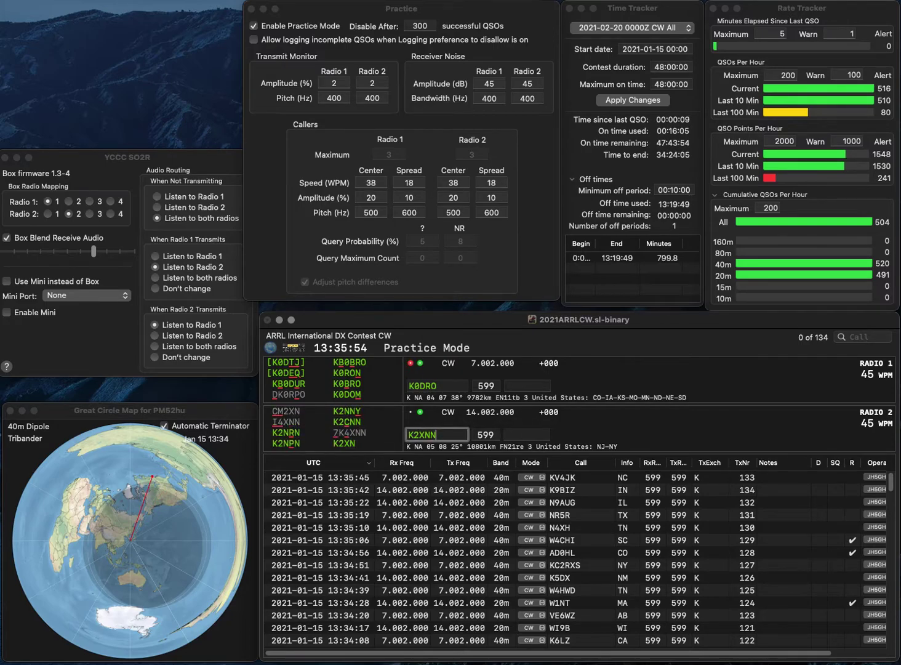
pyautogui.press('BackSpace')
pyautogui.press('space')
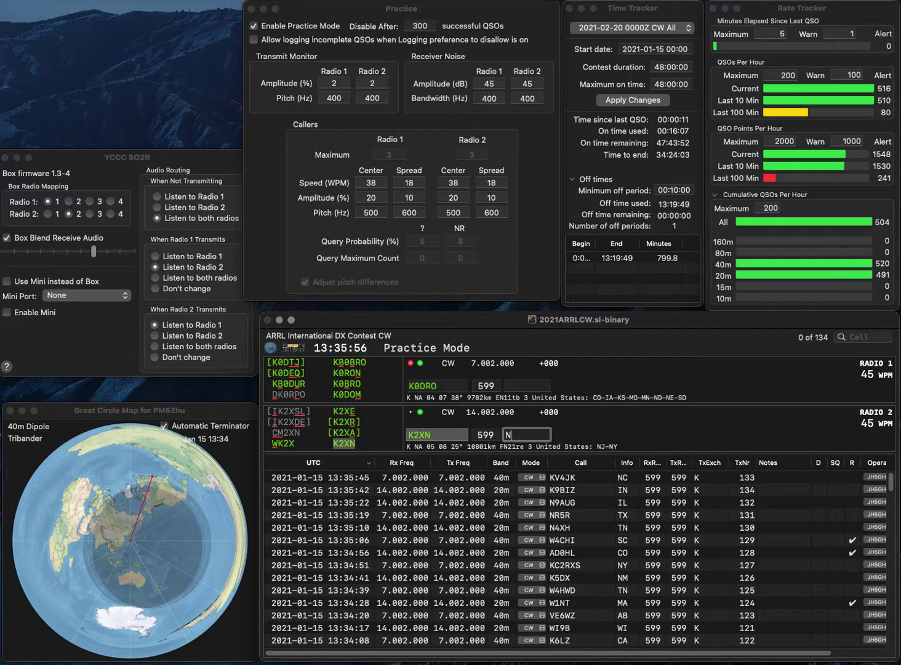
pyautogui.press('Return')
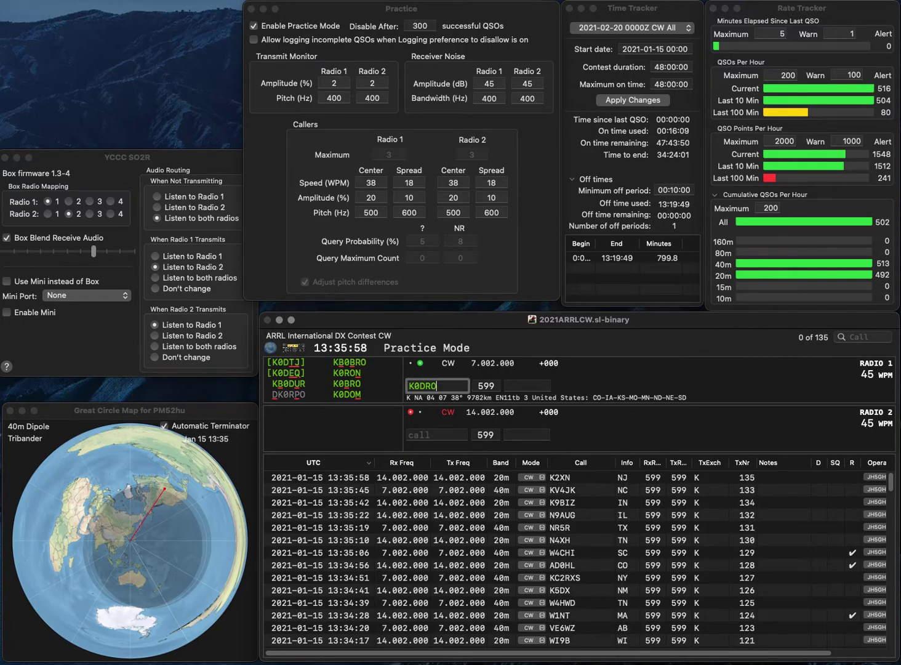
# Answer AJ1DM on Radio 2 and correct the Radio 1 callsign to K0BRO, answering that caller again.
pyautogui.press('Return')
pyautogui.write('AJ1DM')
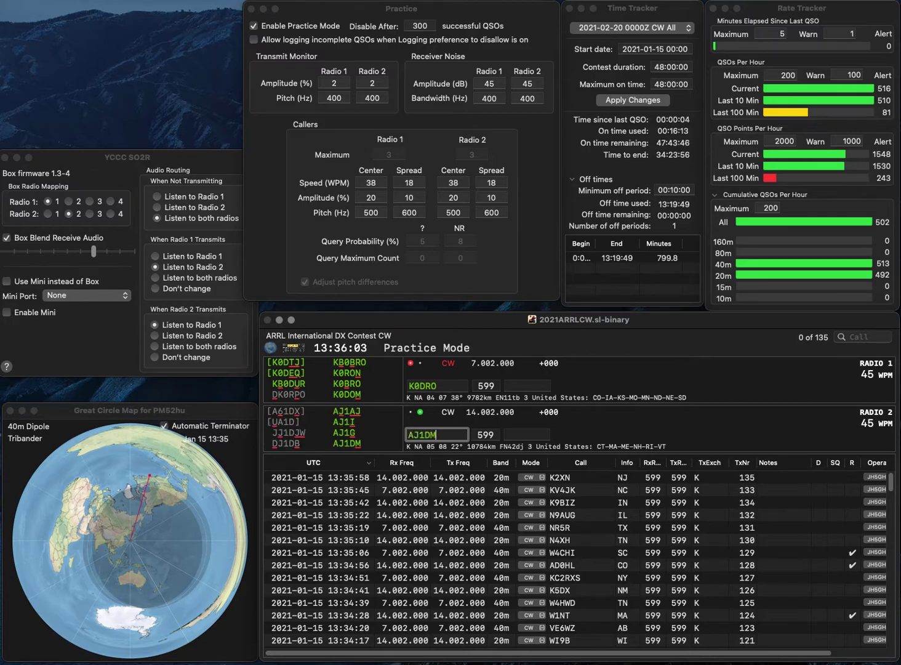
pyautogui.press('Return')
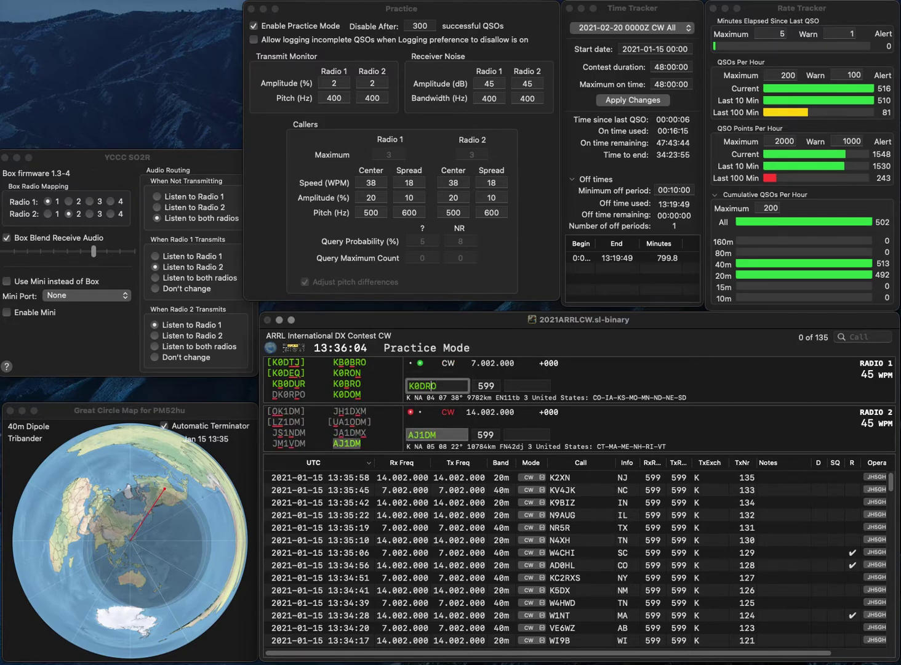
pyautogui.press('BackSpace')
pyautogui.write('B')
pyautogui.press('Return')
pyautogui.press('\\')
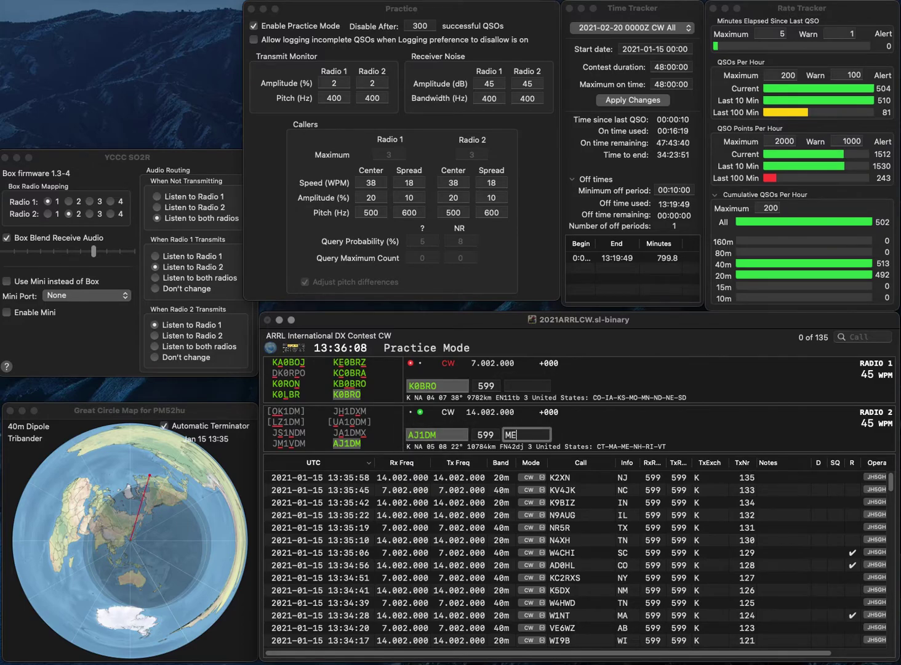
pyautogui.press('Return')
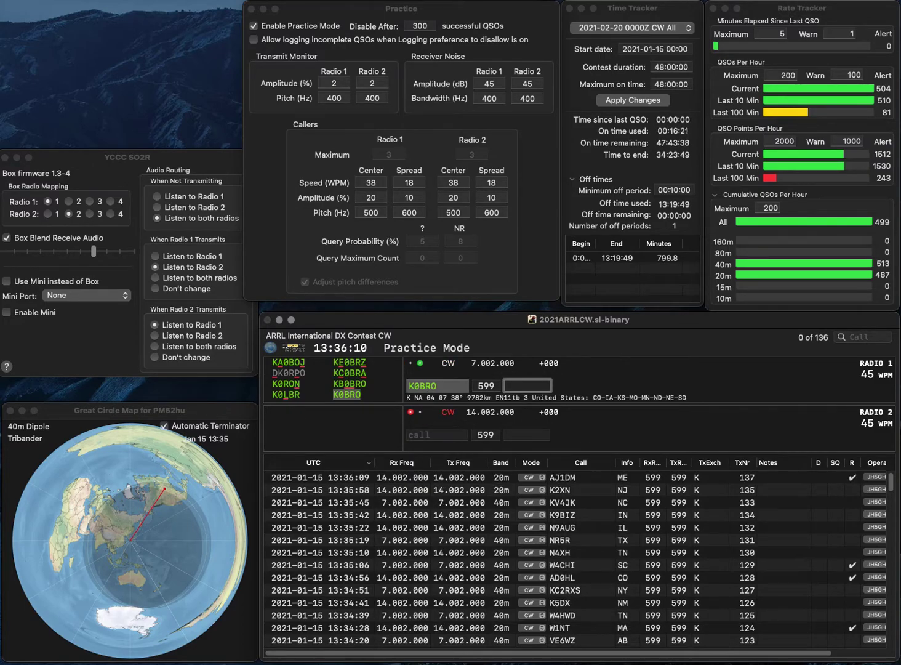
pyautogui.write('SD')
pyautogui.press('Return')
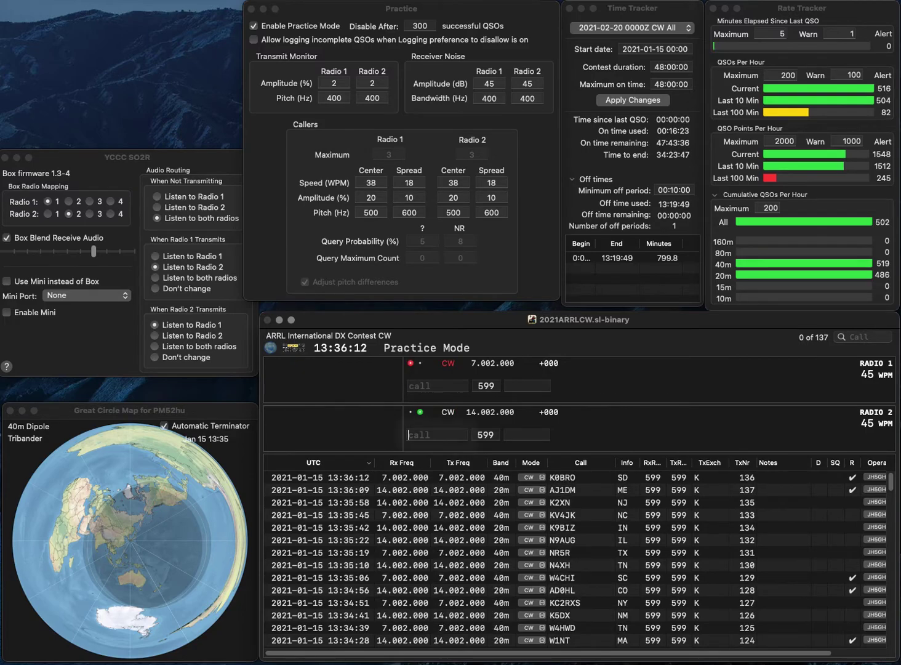
# Answer the partial callsign 5UOG on Radio 2 and the caller W8SMK on Radio 1.
pyautogui.write('5UOG')
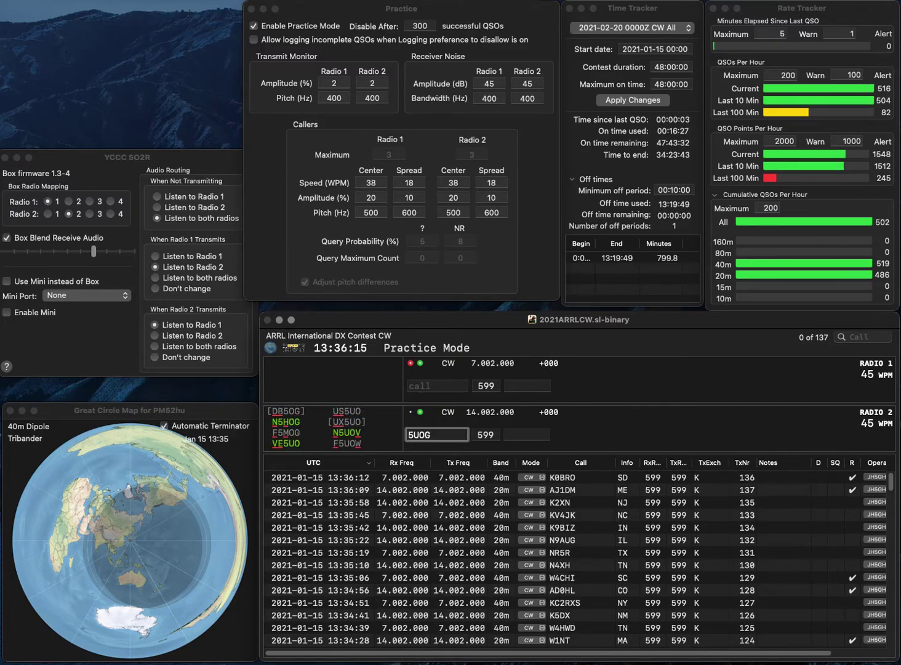
pyautogui.press('Return')
pyautogui.write('K')
pyautogui.write('W8SMK')
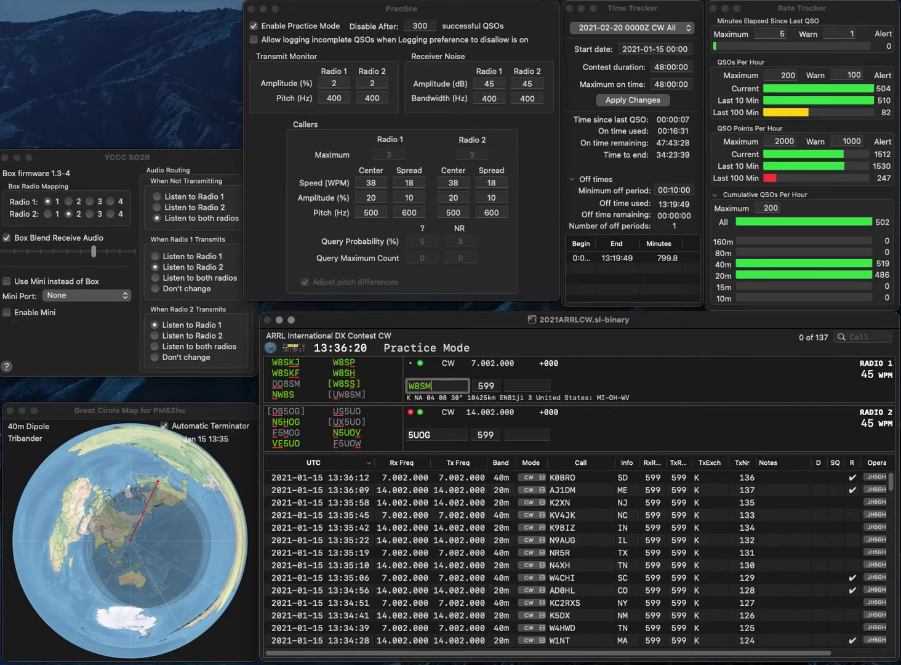
pyautogui.press('Return')
pyautogui.press('Right')
pyautogui.press('Right')
pyautogui.press('BackSpace')
pyautogui.write('H')
pyautogui.press('Left')
pyautogui.press('Left')
pyautogui.write('N')
pyautogui.press('Return')
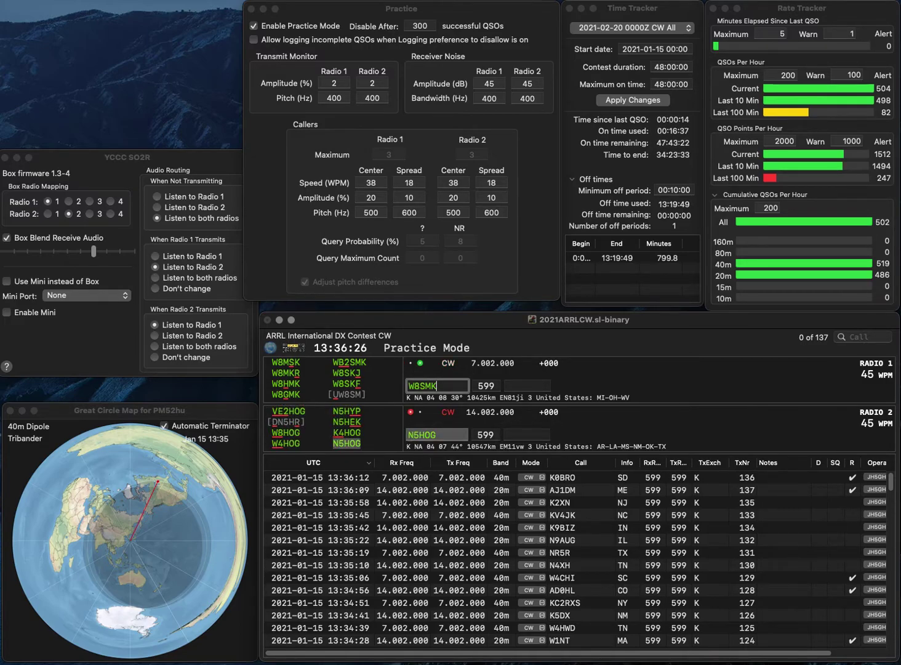
pyautogui.press('Return')
pyautogui.press('Tab')
pyautogui.write('OK')
pyautogui.press('Return')
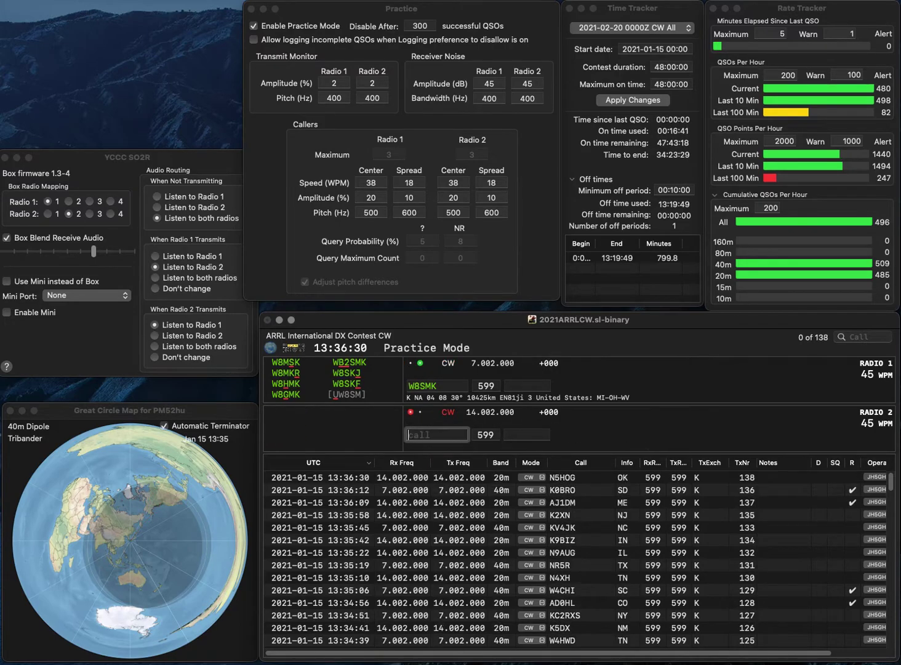
pyautogui.press('Left')
pyautogui.press('Left')
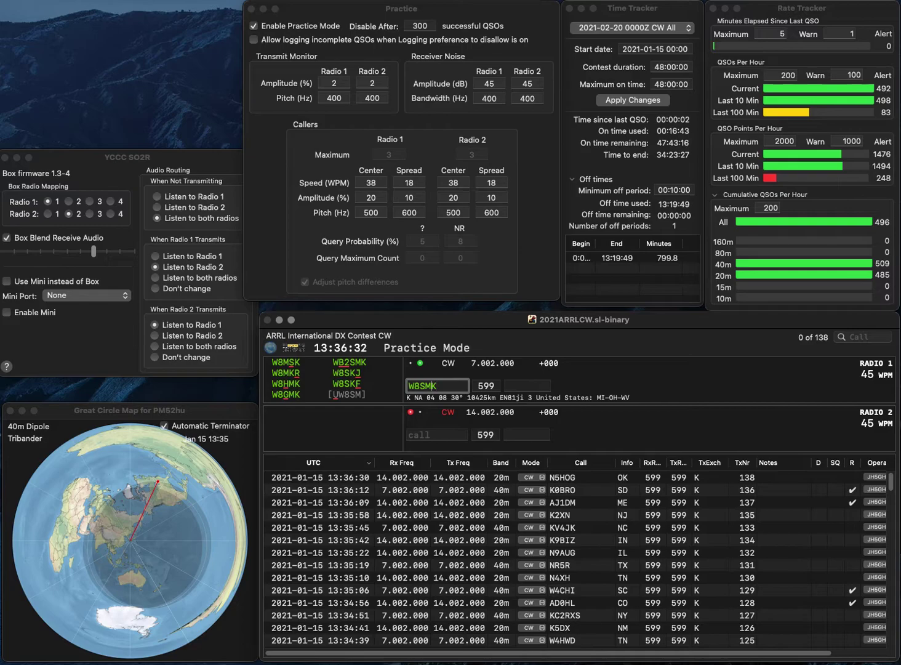
pyautogui.press('BackSpace')
pyautogui.write('H')
pyautogui.press('Return')
pyautogui.press('Down')
pyautogui.write('G')
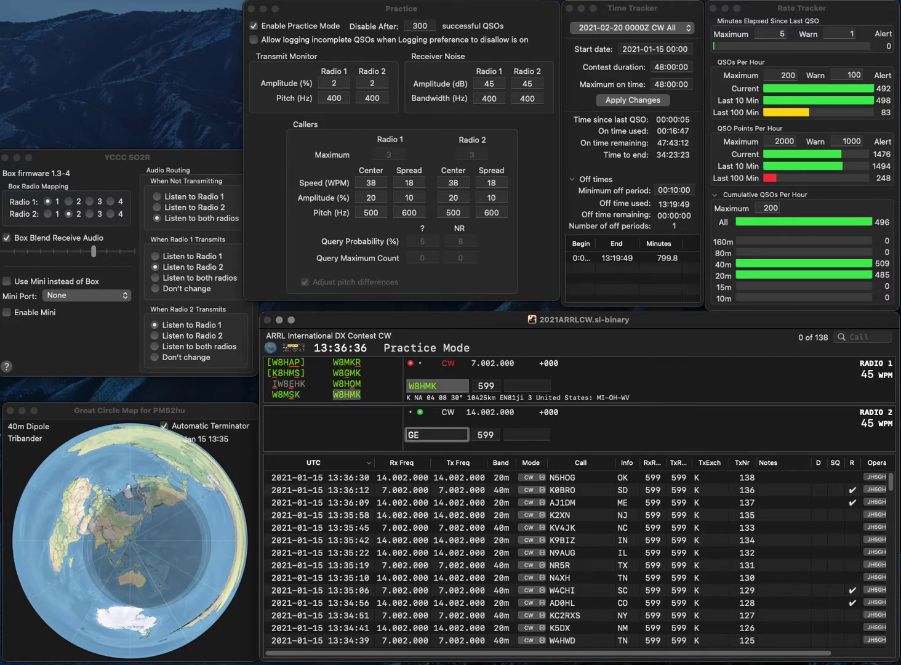
pyautogui.press('Return')
pyautogui.press('Up')
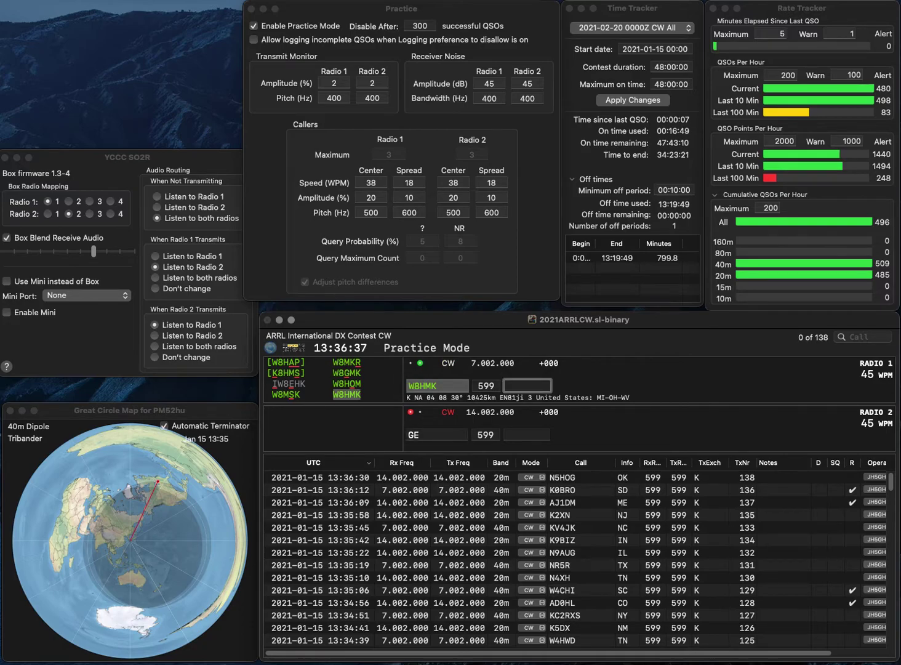
pyautogui.write('WV')
pyautogui.press('Return')
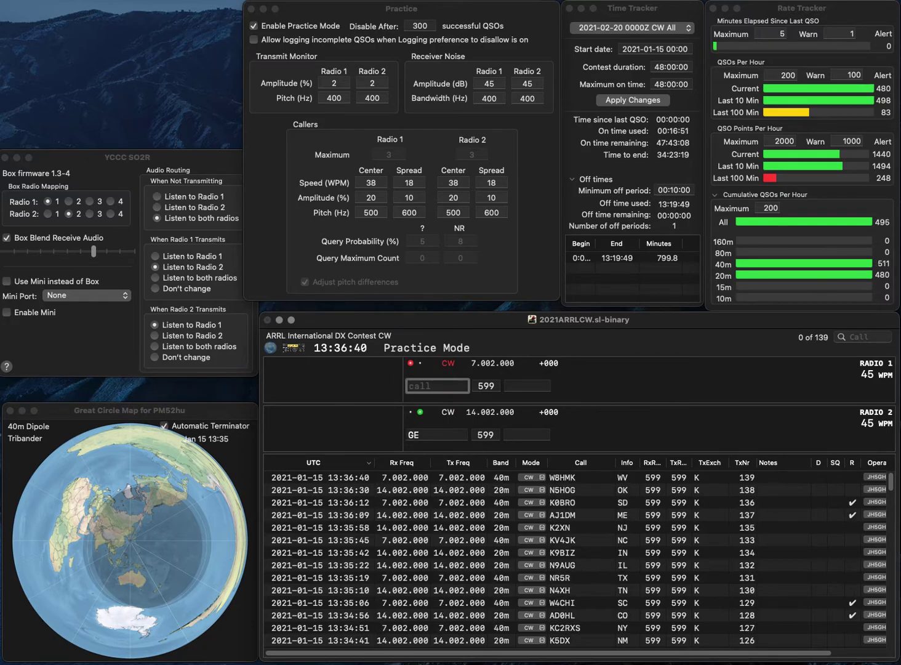
pyautogui.press('Delete')
pyautogui.write('WE7')
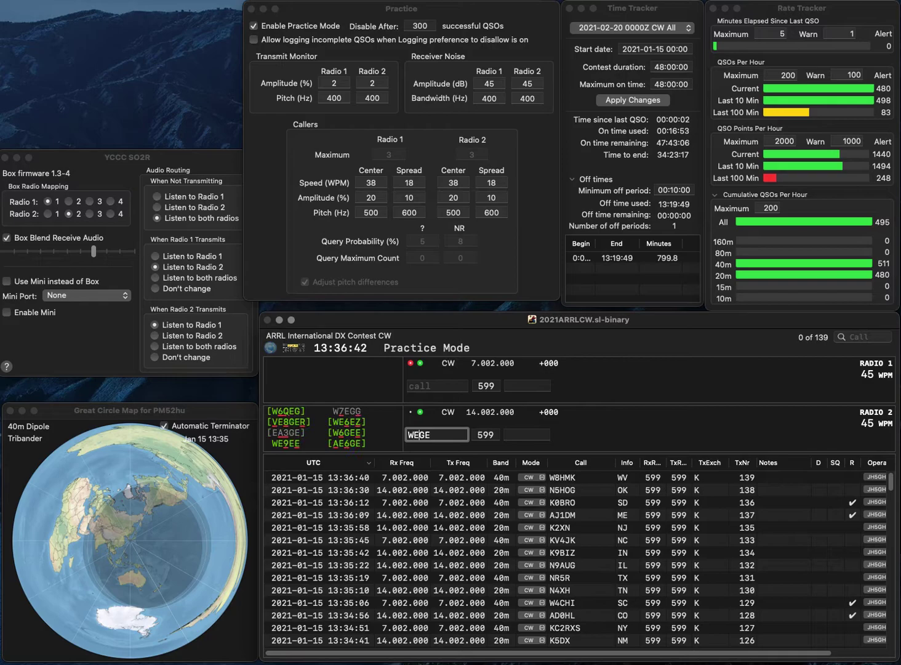
pyautogui.write('G')
pyautogui.press('Return')
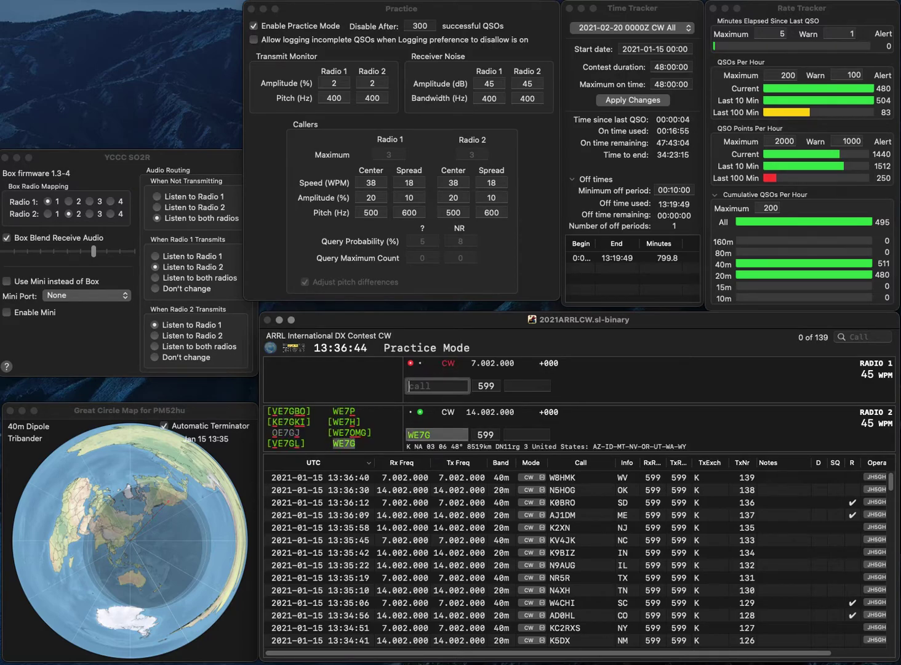
pyautogui.write('KM4EBT')
pyautogui.press('Return')
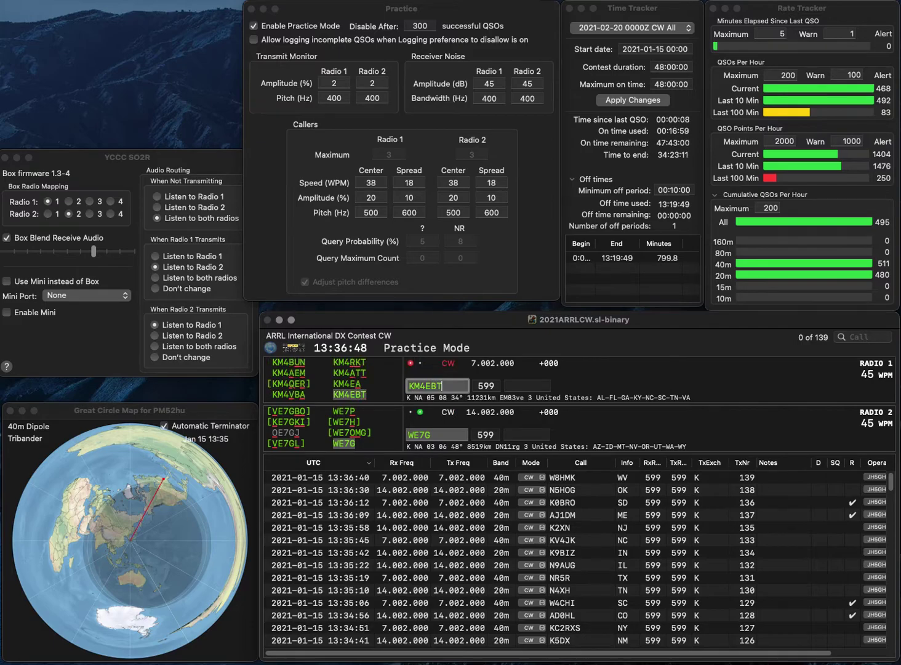
pyautogui.press('Return')
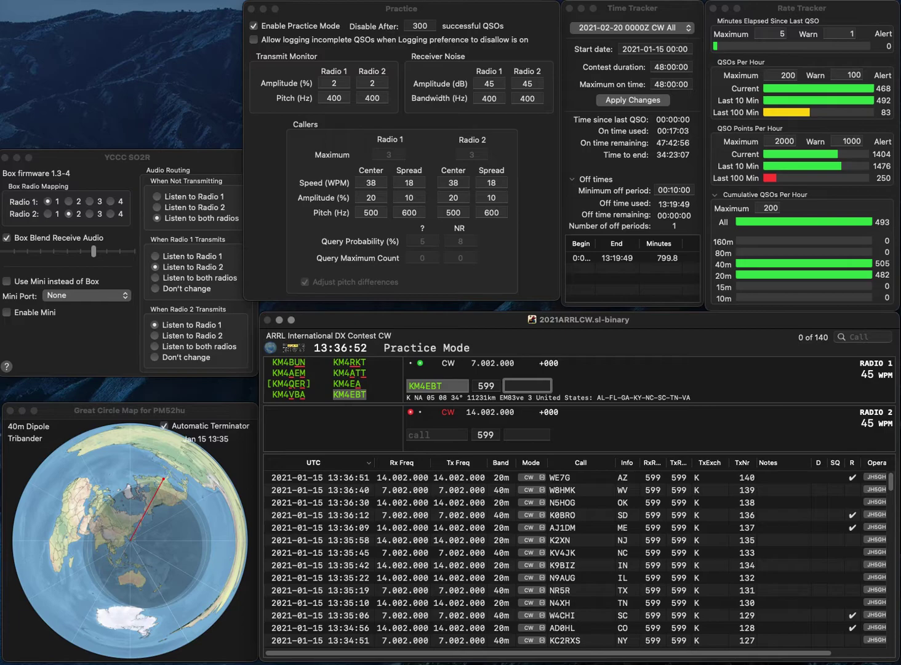
pyautogui.write('TN')
pyautogui.press('Return')
# Answer and log W4CAN on Radio 2 with exchange FL, answering a partial callsign on Radio 1 in between.
pyautogui.write('W4C')
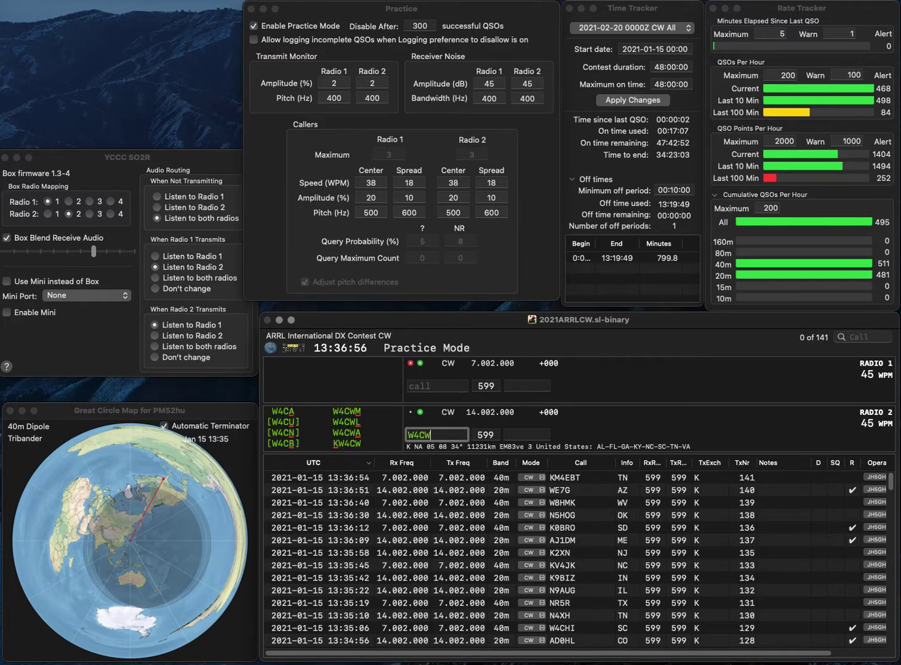
pyautogui.write('AN')
pyautogui.press('Return')
pyautogui.write('CH')
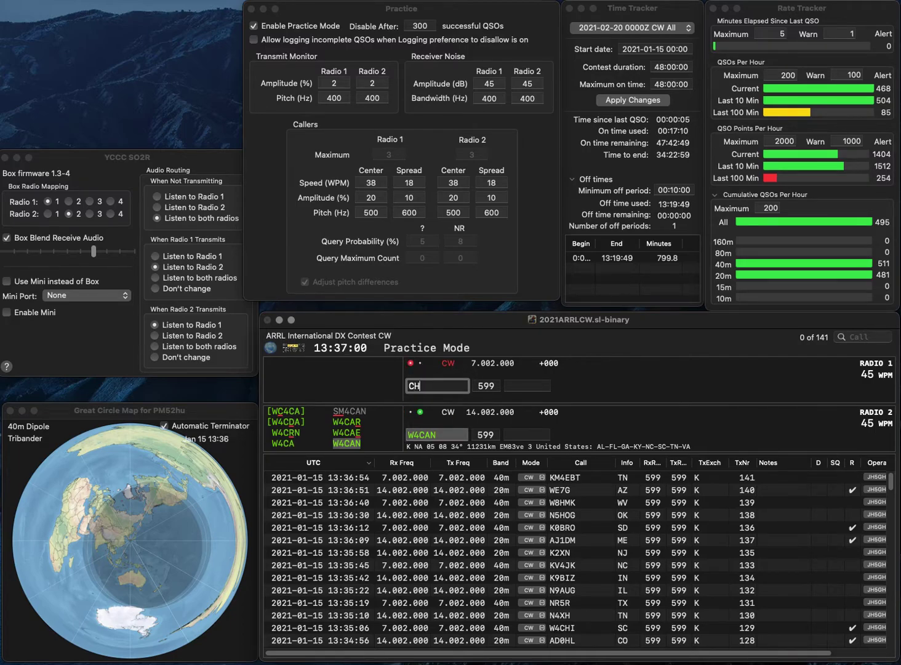
pyautogui.write('G')
pyautogui.press('Return')
pyautogui.write('FL')
pyautogui.press('Return')
pyautogui.write('K5CGH')
pyautogui.press('Return')
pyautogui.write('K2YY')
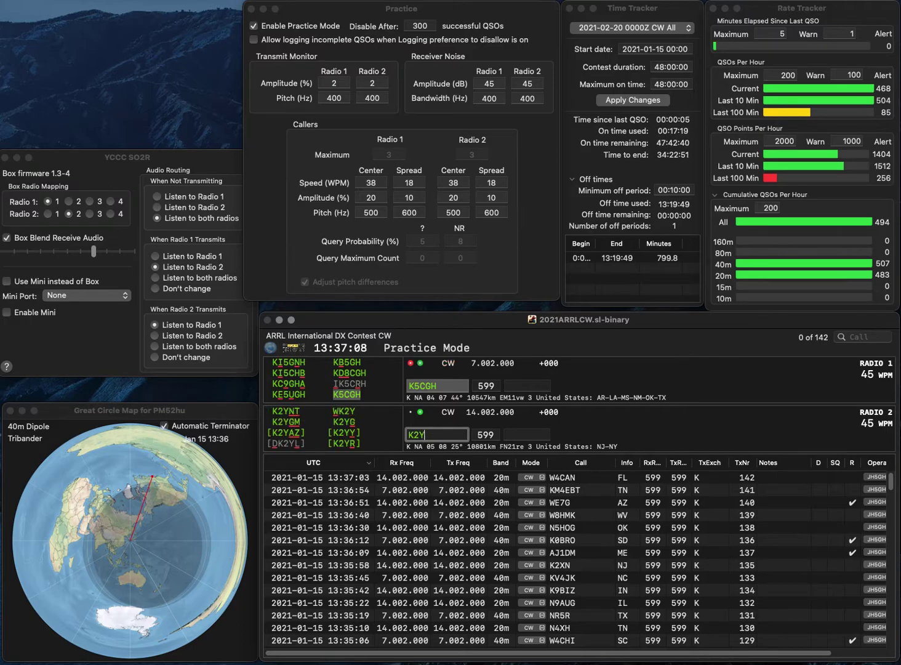
pyautogui.press('Return')
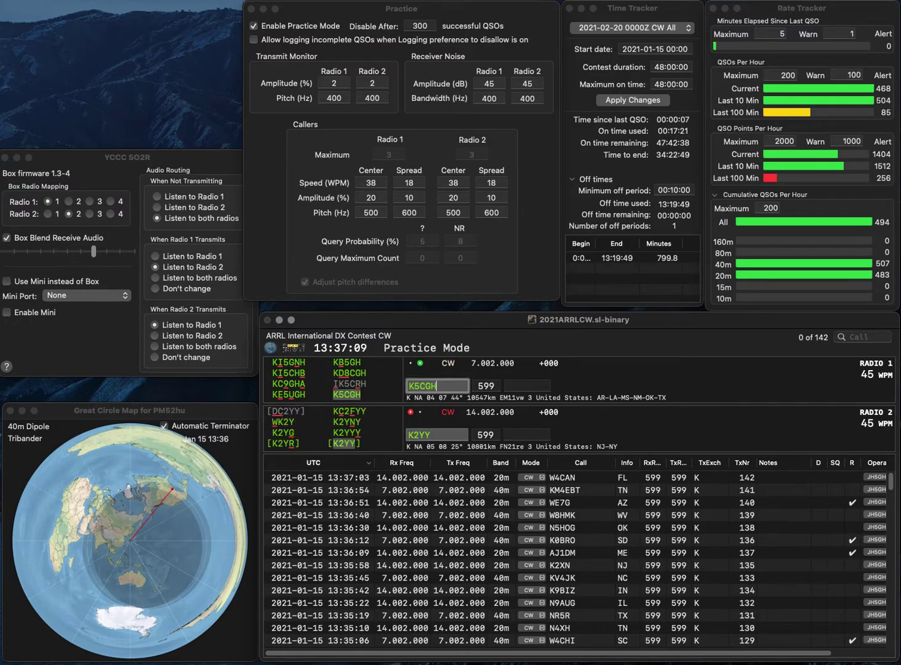
# Log K5CGH on Radio 1 with exchange TX and K2YY on Radio 2 with exchange NY.
pyautogui.press('Tab')
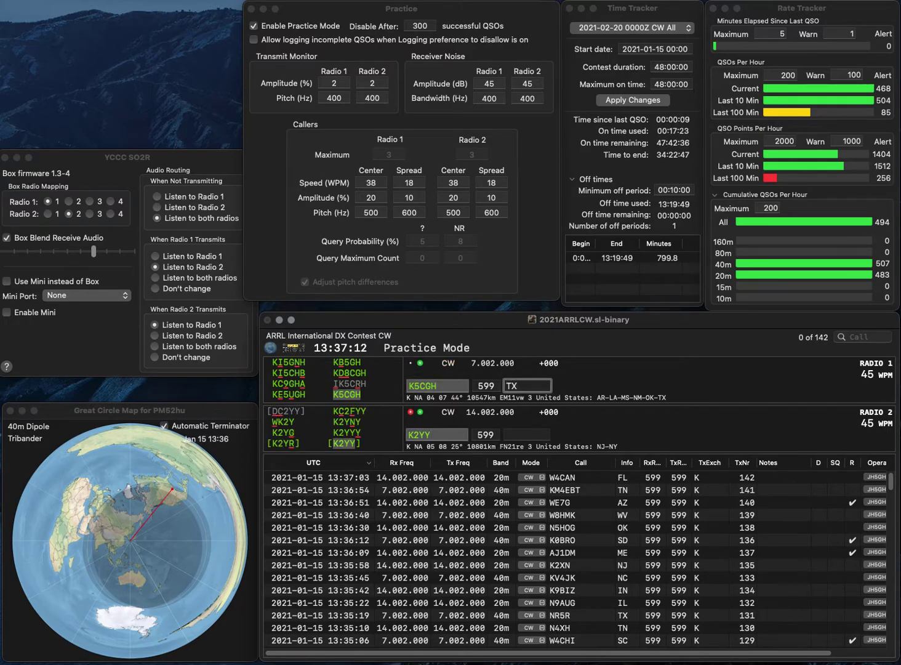
pyautogui.press('Return')
pyautogui.write('N')
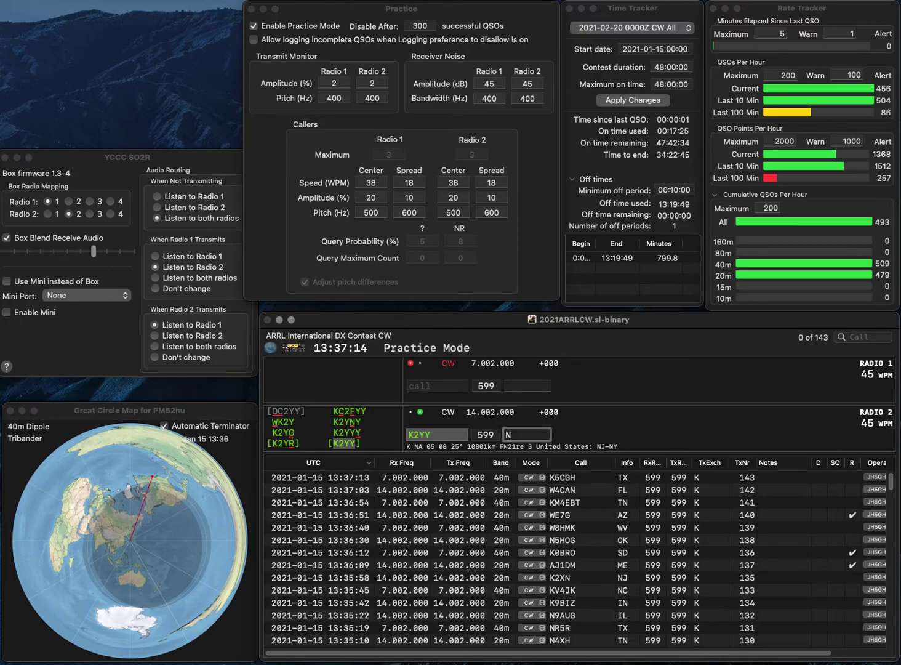
pyautogui.press('Return')
# Enter the Radio 1 caller as K4KW and answer the call.
pyautogui.write('K')
pyautogui.write('KV')
pyautogui.press('BackSpace')
pyautogui.write('W')
pyautogui.press('Left')
pyautogui.press('Left')
pyautogui.write('5')
pyautogui.press('BackSpace')
pyautogui.write('4')
pyautogui.press('Return')
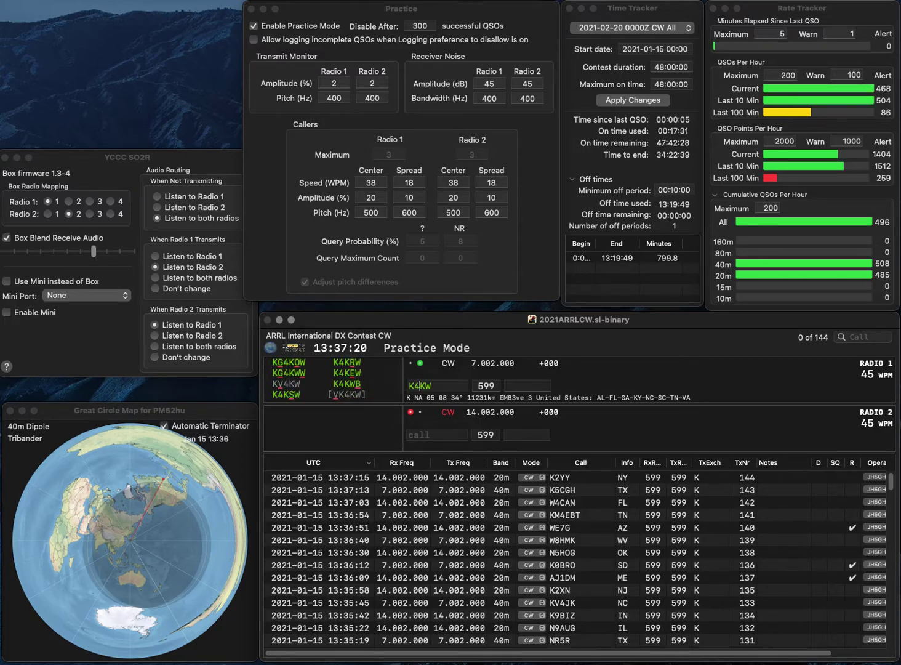
# Answer K4WCF on Radio 2 and correct the Radio 1 callsign to N5KW, answering that caller again.
pyautogui.write('K4WCF')
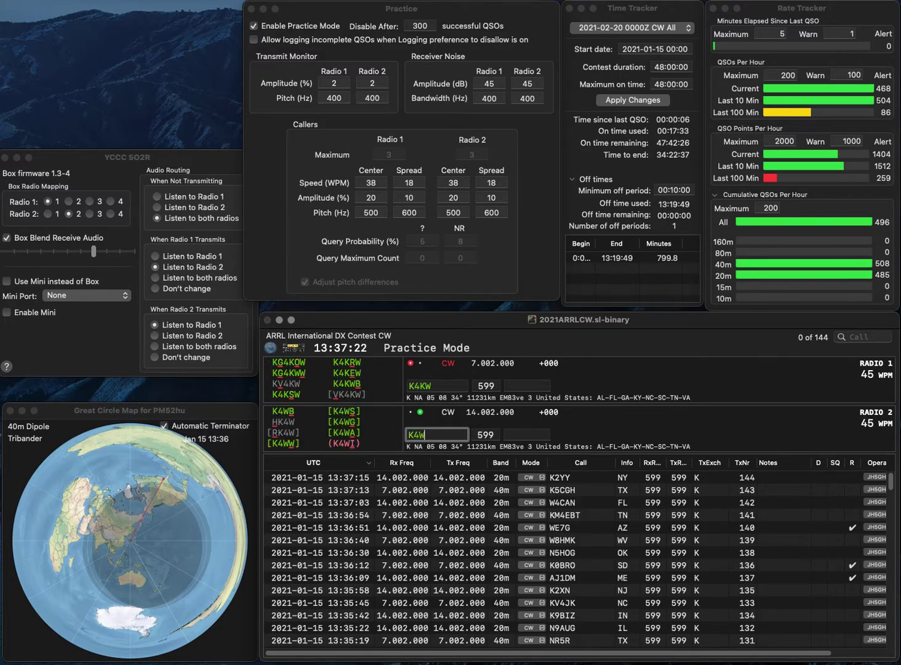
pyautogui.press('Return')
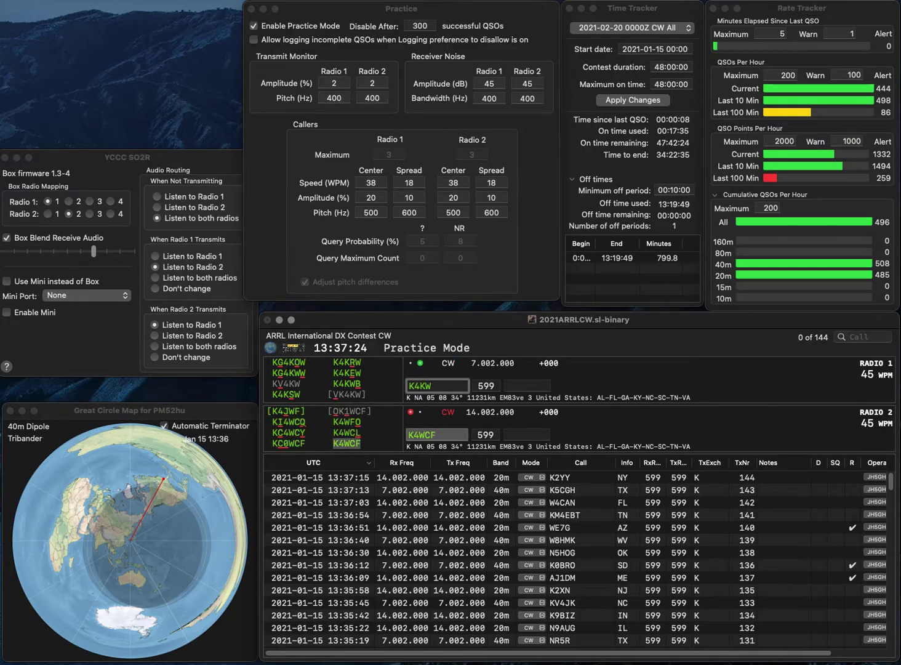
pyautogui.press('BackSpace')
pyautogui.press('BackSpace')
pyautogui.write('N5')
pyautogui.press('Return')
# Start K4WCF's exchange on Radio 2 with S and log N5KW on Radio 1 with exchange LA.
pyautogui.press('space')
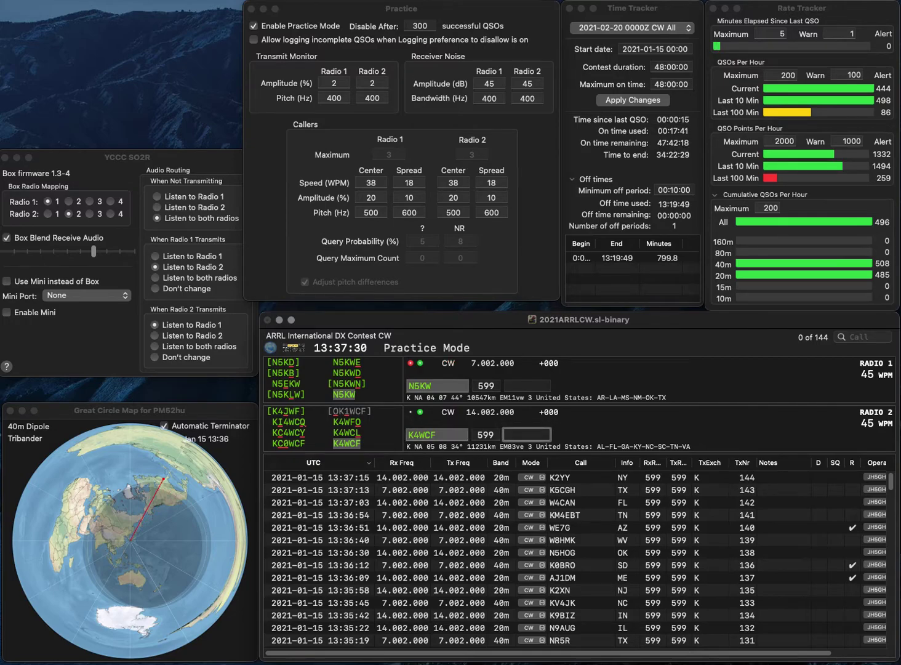
pyautogui.press('Return')
pyautogui.press('space')
pyautogui.write('LA')
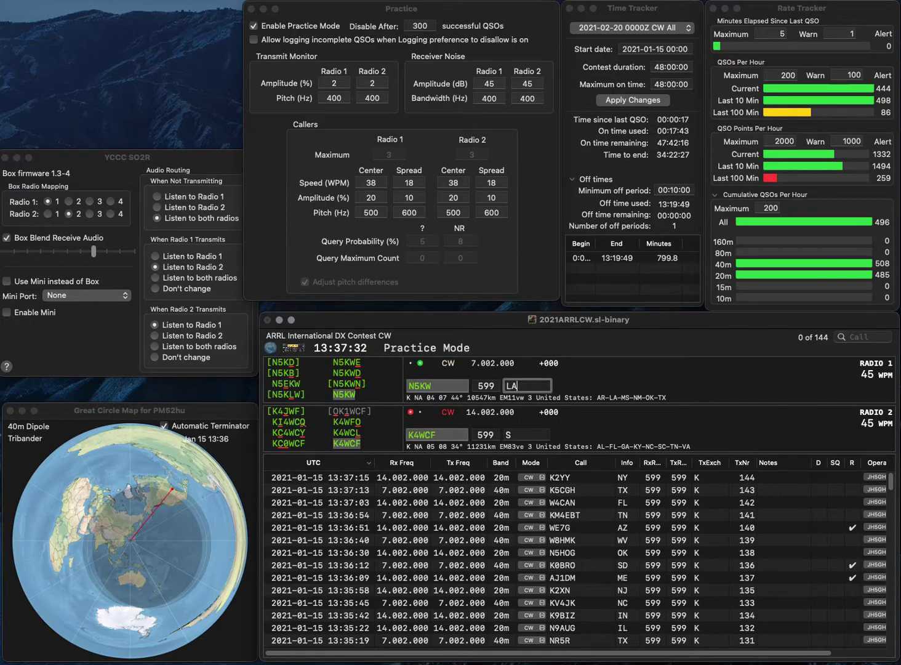
pyautogui.press('Return')
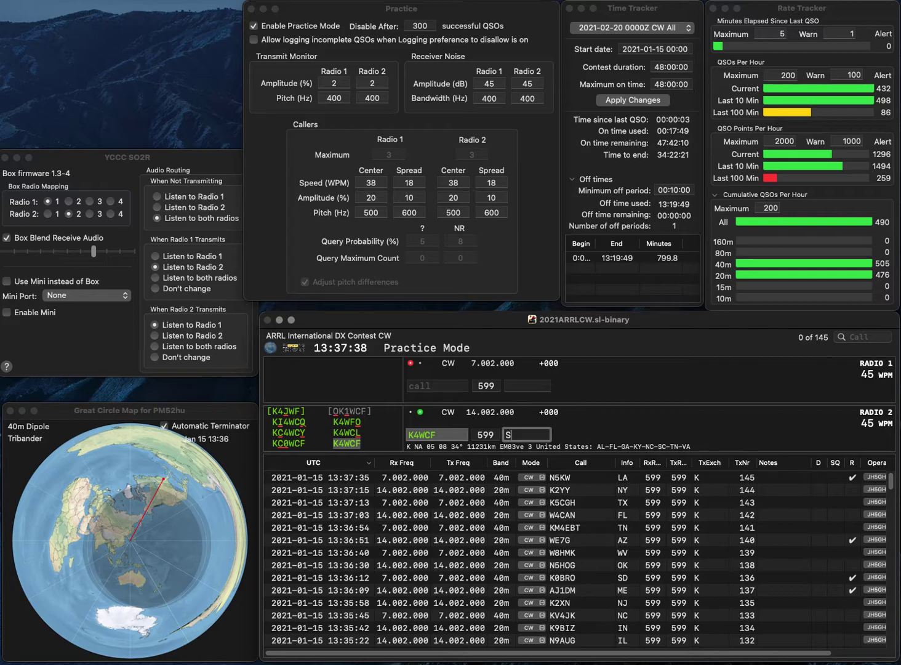
pyautogui.write('C')
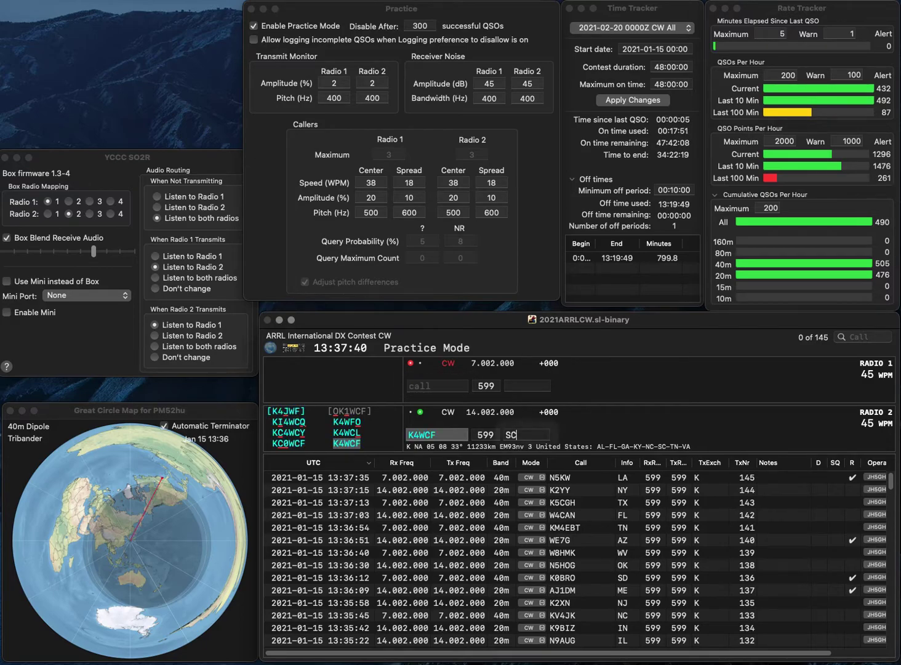
pyautogui.press('Return')
pyautogui.write('KB2')
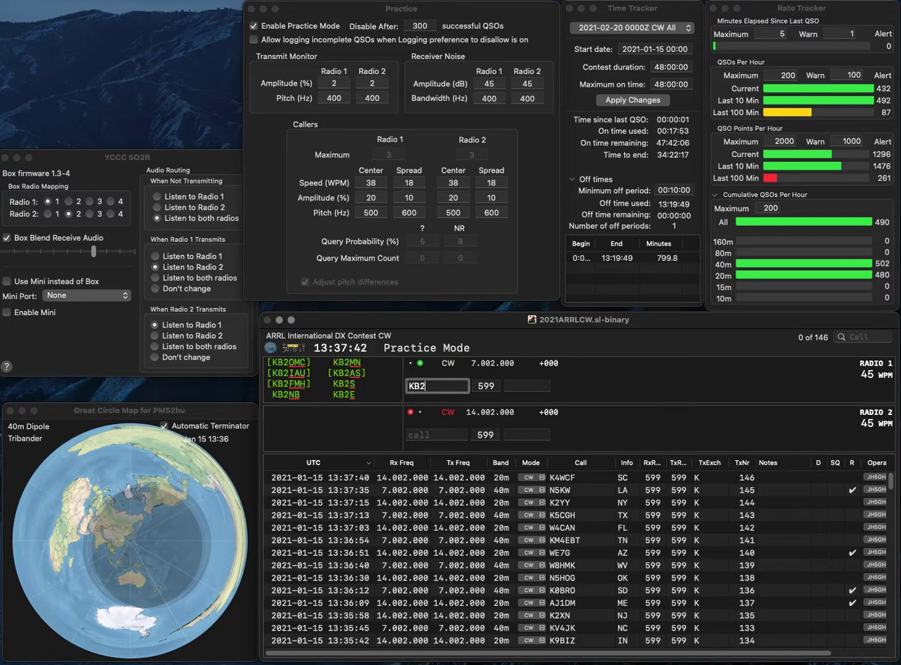
pyautogui.write('QCJ')
pyautogui.press('Return')
pyautogui.press('Return')
pyautogui.press('space')
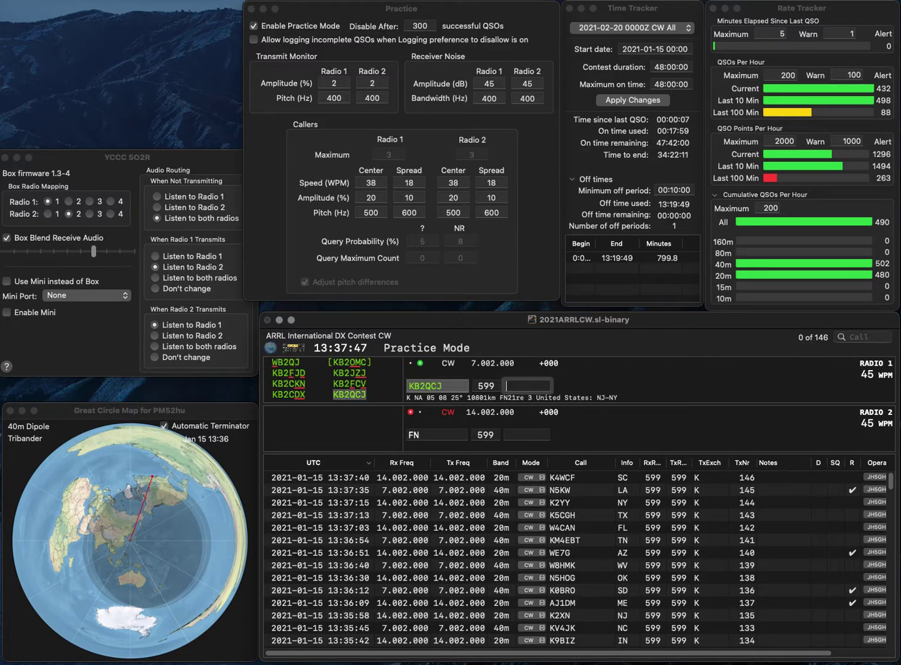
pyautogui.write('NY')
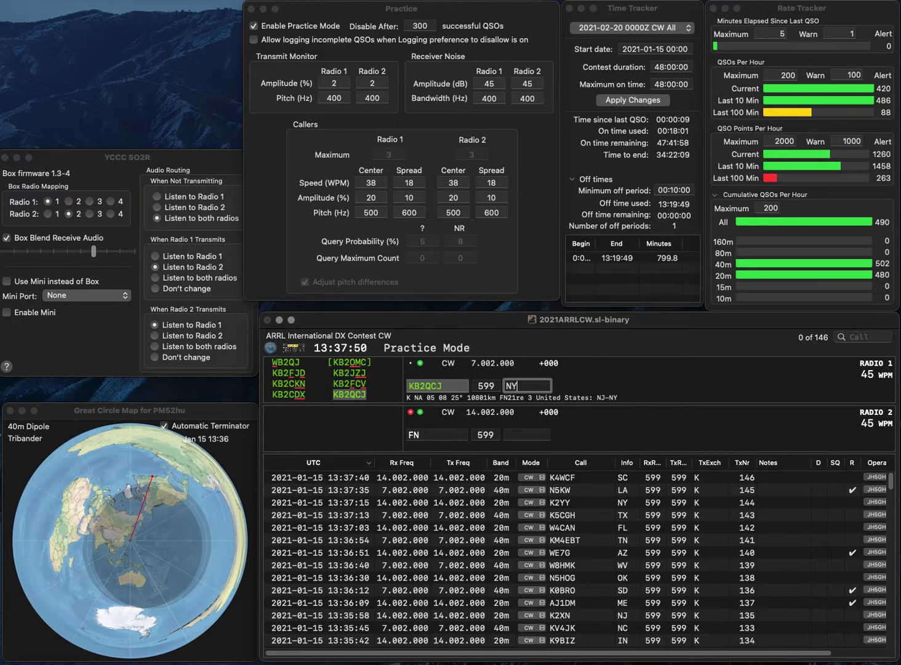
pyautogui.press('Return')
# Complete the Radio 2 callsign as K9FN and answer it, and answer KO4D on Radio 1.
pyautogui.write('9')
pyautogui.press('Left')
pyautogui.write('K')
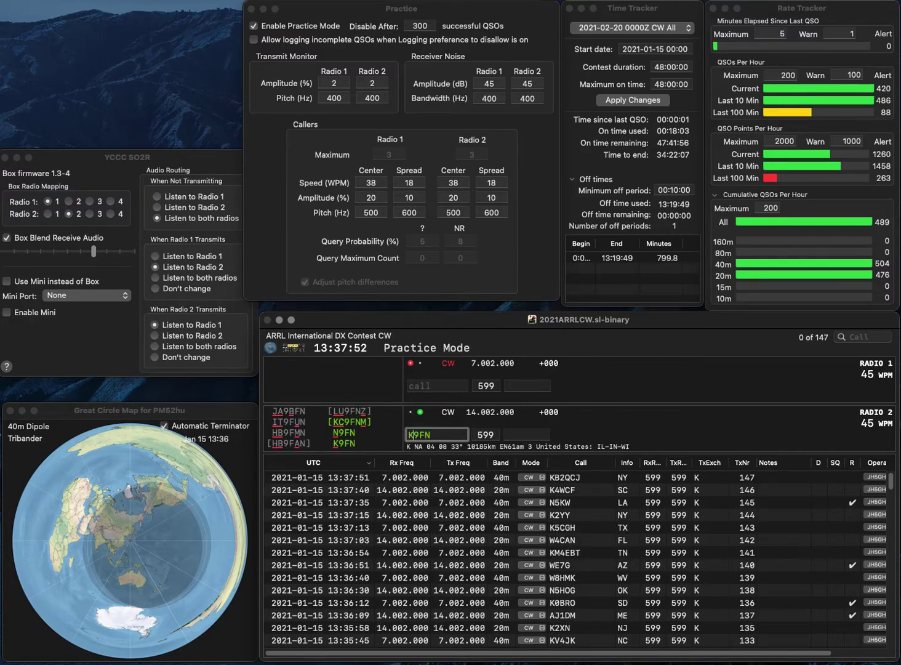
pyautogui.press('Return')
pyautogui.write('W')
pyautogui.write('O4D')
pyautogui.press('Return')
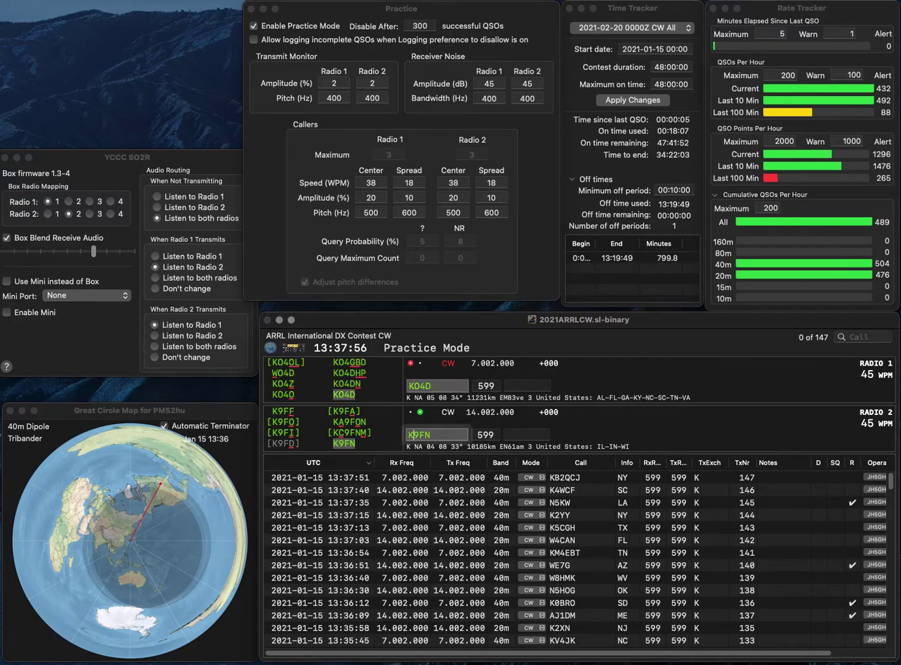
pyautogui.press('space')
pyautogui.write('WI')
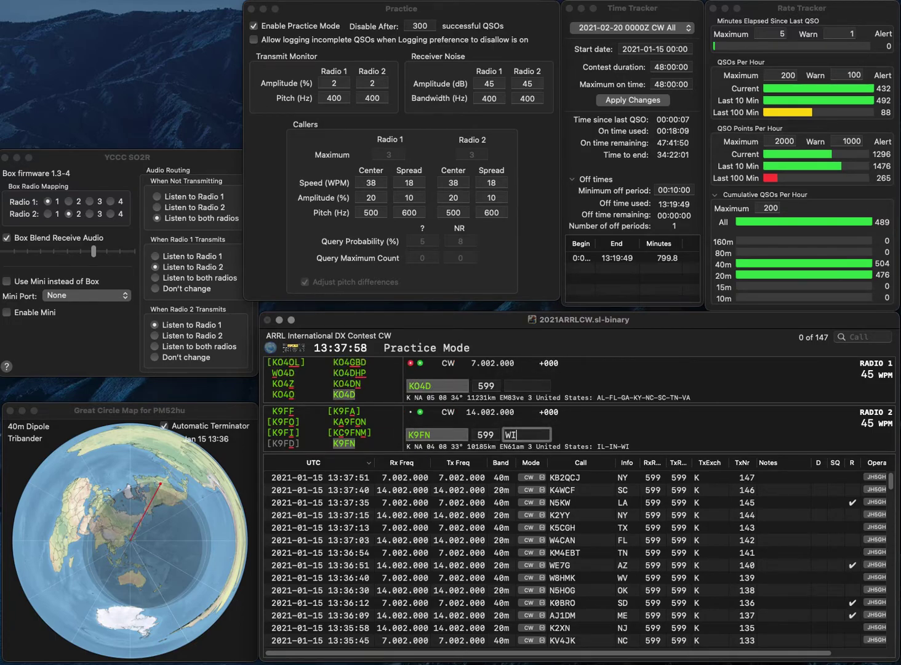
pyautogui.press('Return')
pyautogui.press('space')
pyautogui.write('FL')
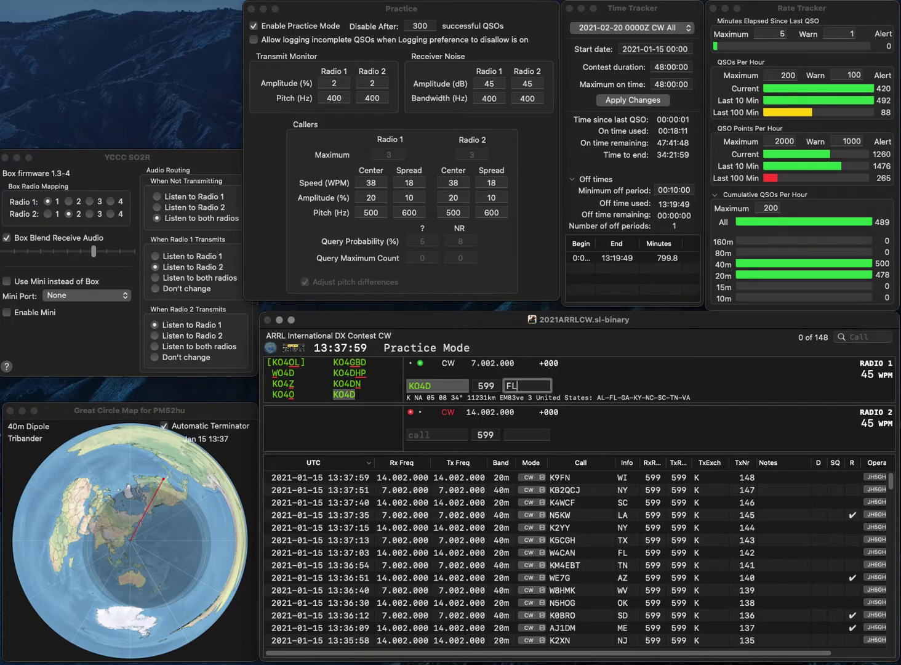
pyautogui.press('Return')
# Answer the Radio 2 caller as NE9T and the Radio 1 caller with the partial callsign WRJW.
pyautogui.write('NE9T')
pyautogui.press('Return')
pyautogui.write('WRJW')
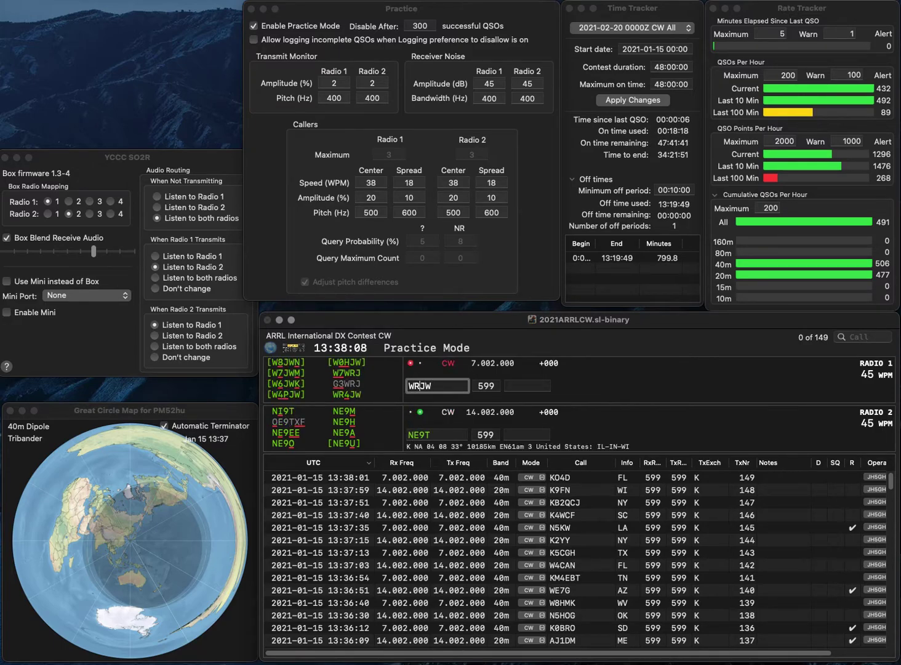
pyautogui.press('Return')
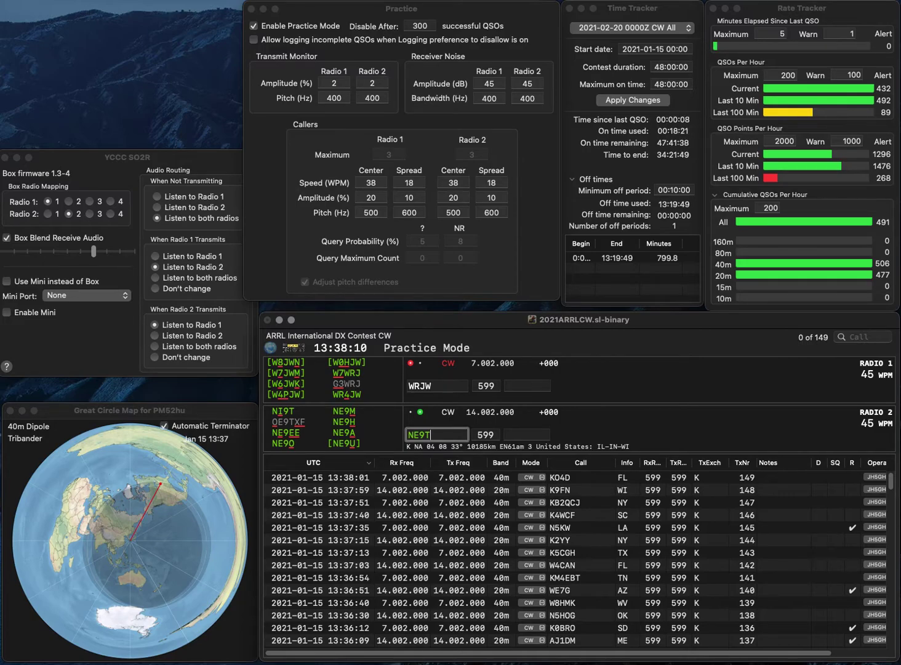
# Correct the callsigns to WR4JW on Radio 1 and KE9N on Radio 2, answering both callers again.
pyautogui.press('Return')
pyautogui.write('4')
pyautogui.press('Return')
pyautogui.press('BackSpace')
pyautogui.write('K')
pyautogui.press('Right')
pyautogui.press('End')
pyautogui.press('BackSpace')
pyautogui.write('N')
pyautogui.press('Return')
pyautogui.press('Tab')
pyautogui.press('space')
pyautogui.write('VA')
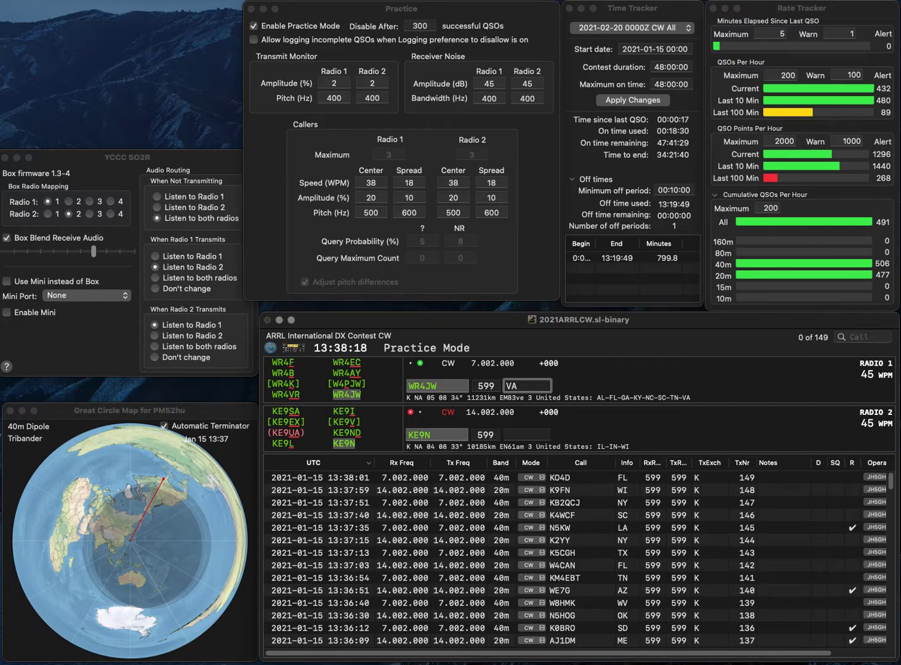
pyautogui.press('Return')
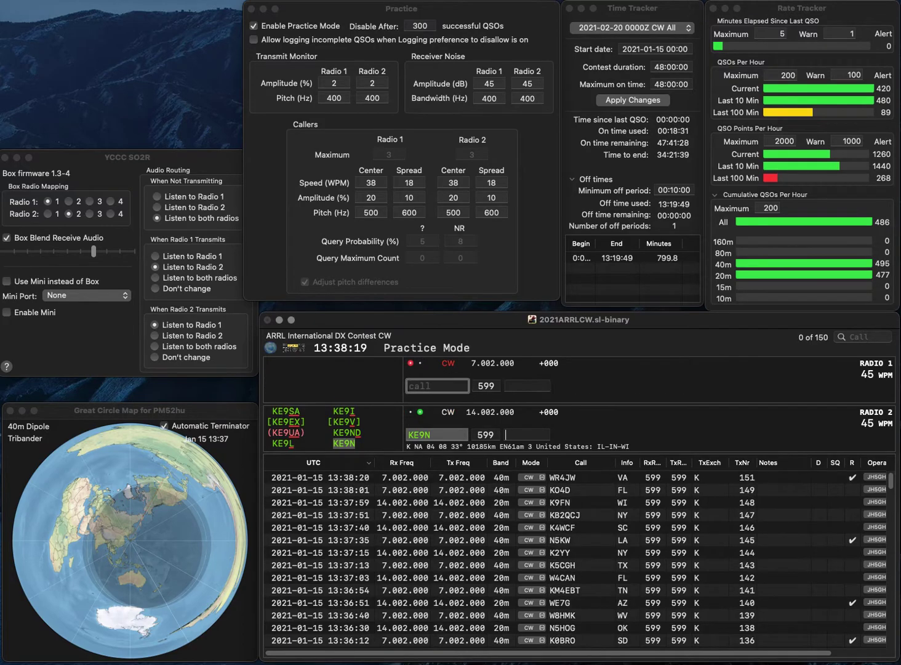
pyautogui.write('IN')
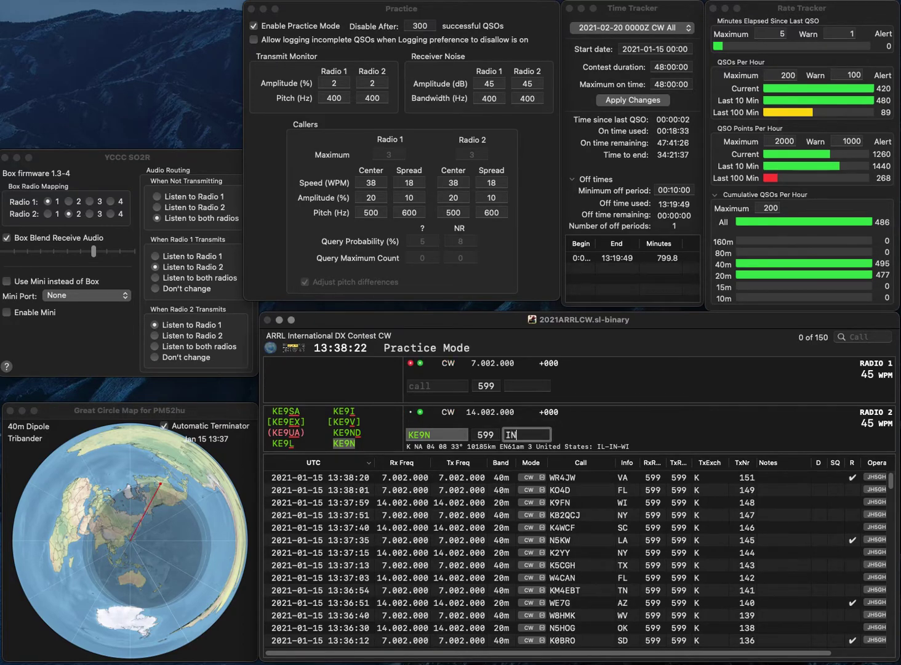
pyautogui.press('Return')
pyautogui.write('KB')
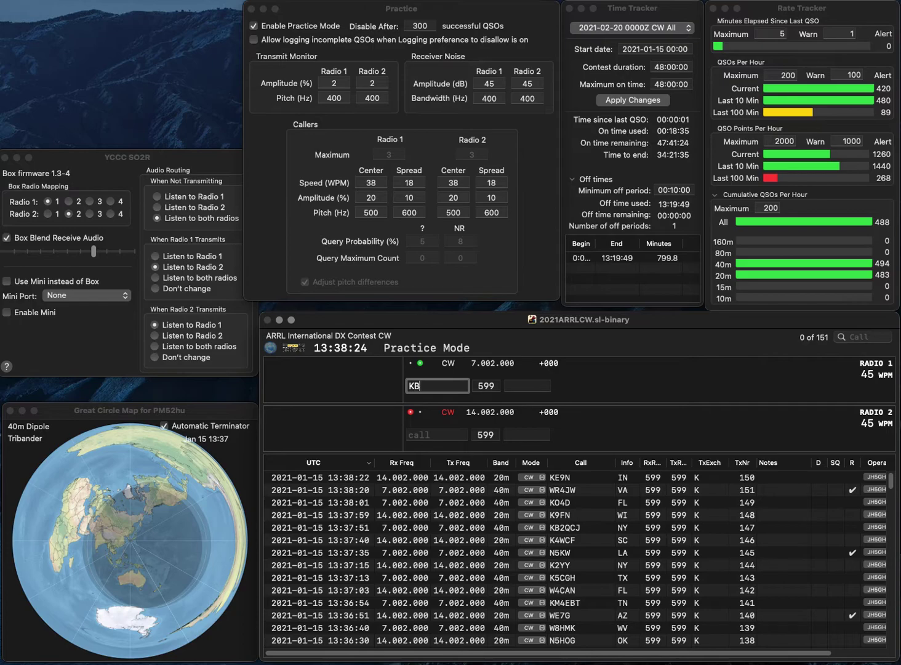
pyautogui.write('0VHA')
pyautogui.press('Return')
pyautogui.write('KY2T')
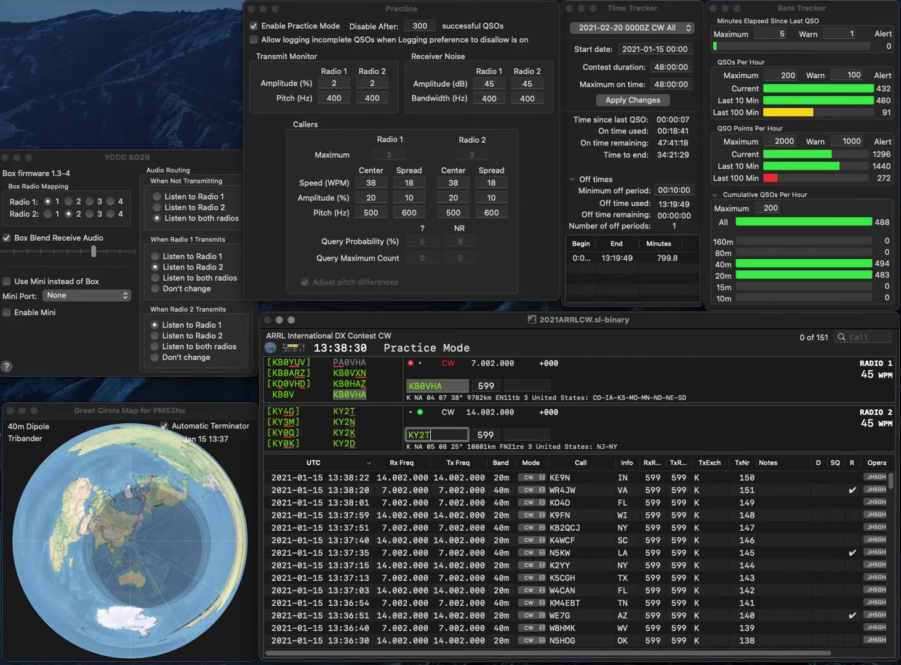
pyautogui.press('Return')
# Log KB0VHA on Radio 1 with exchange SD and KY2T on Radio 2 with exchange NY.
pyautogui.press('space')
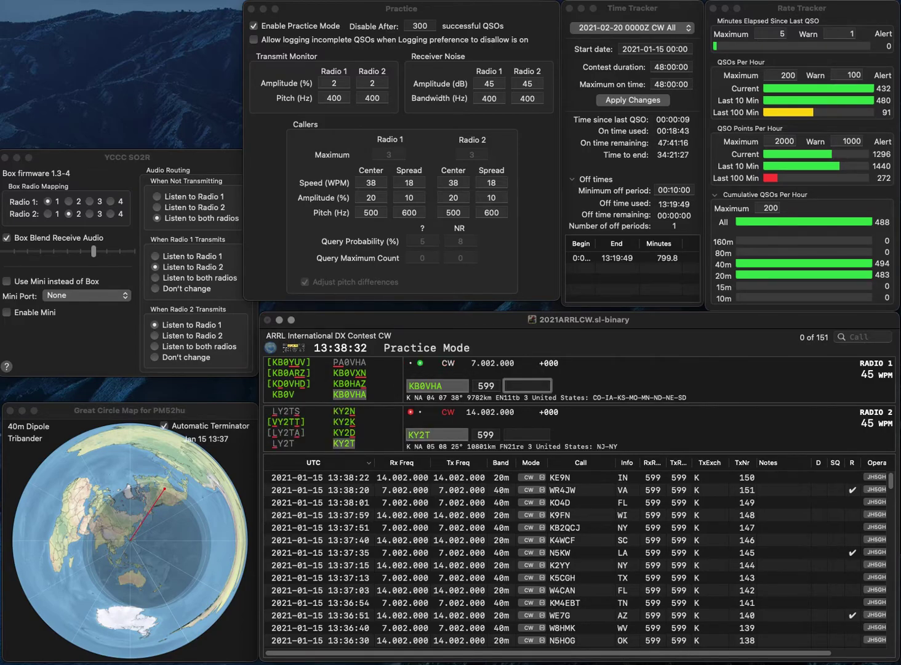
pyautogui.write('SD')
pyautogui.press('Return')
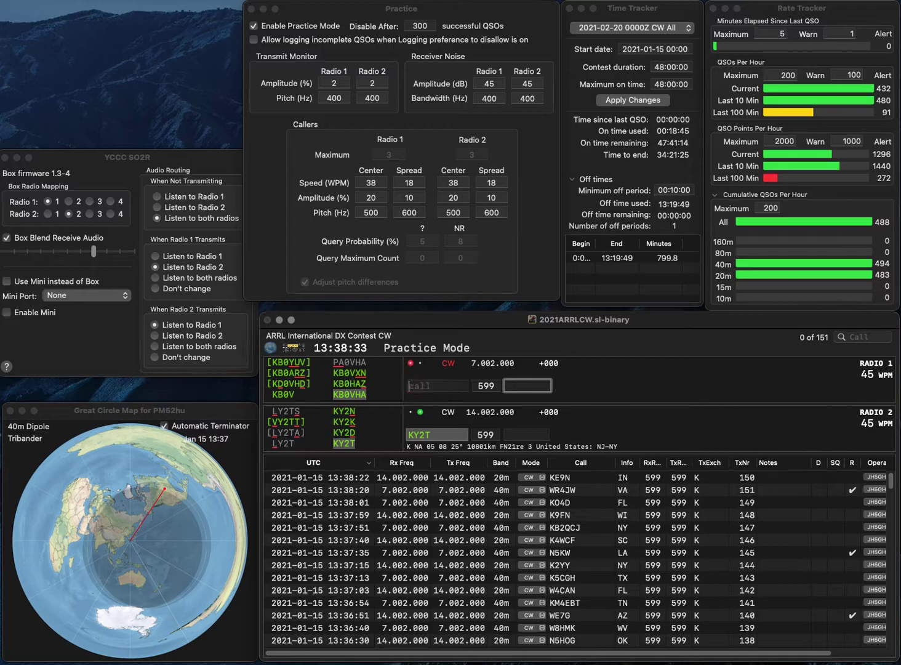
pyautogui.press('Tab')
pyautogui.write('NY')
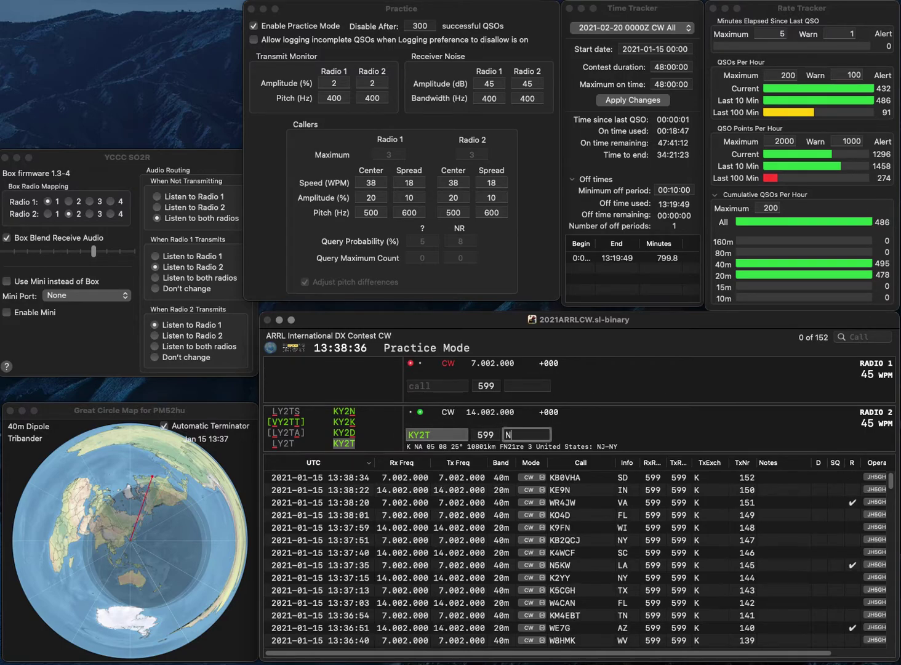
pyautogui.press('Return')
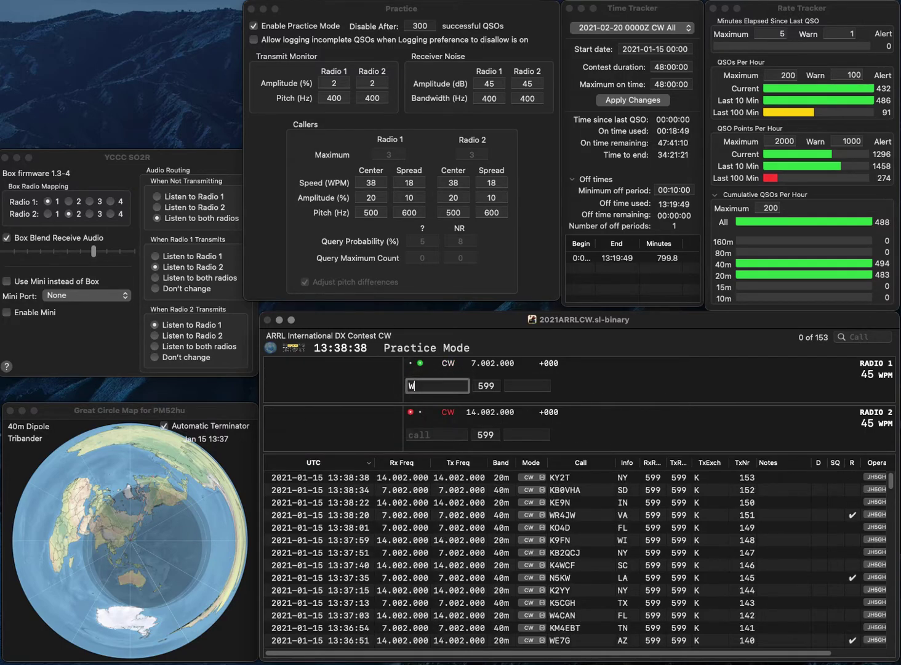
# Answer W7DN on Radio 1 and the Radio 2 caller with the partial callsign AAD.
pyautogui.write('W7DN')
pyautogui.press('Return')
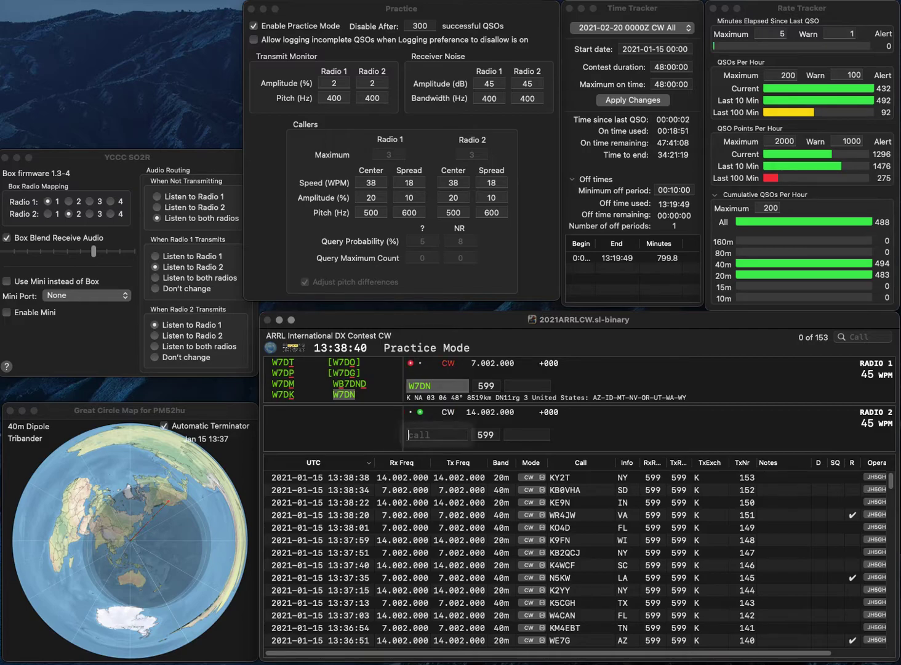
pyautogui.write('AAD')
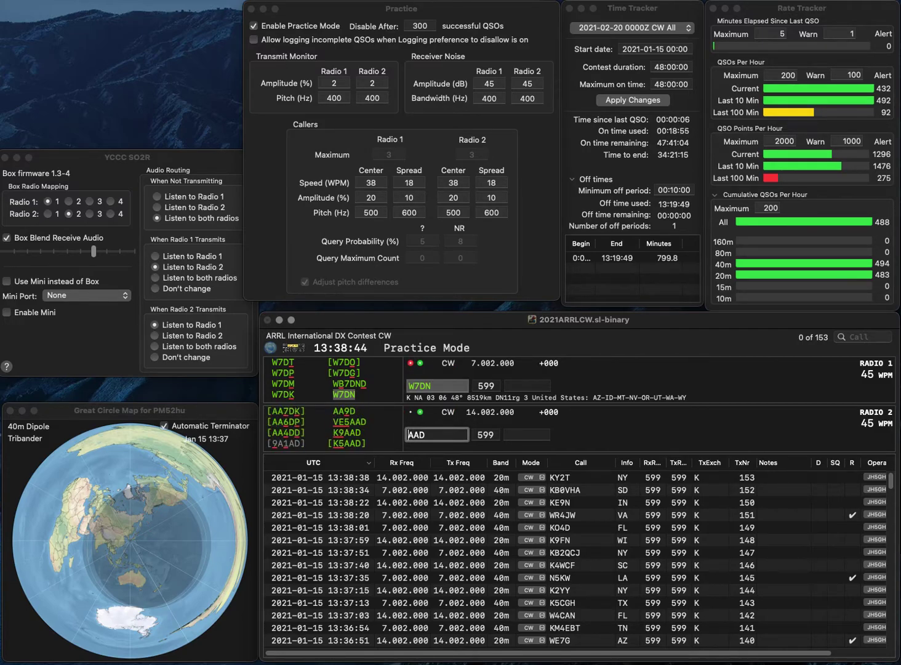
pyautogui.press('Return')
pyautogui.write('UT')
pyautogui.press('Return')
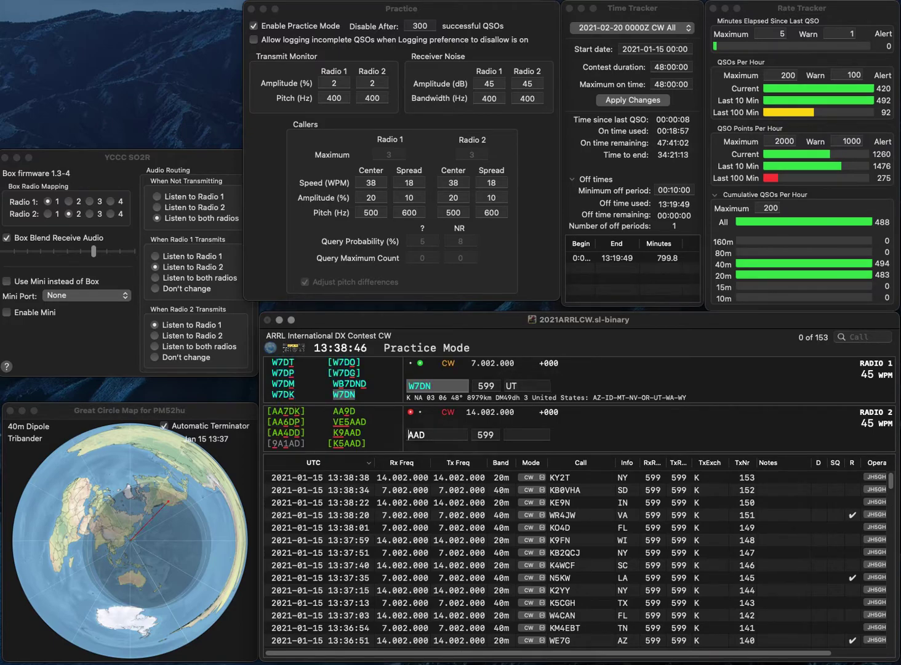
pyautogui.write('VE5')
pyautogui.press('Return')
pyautogui.write('W')
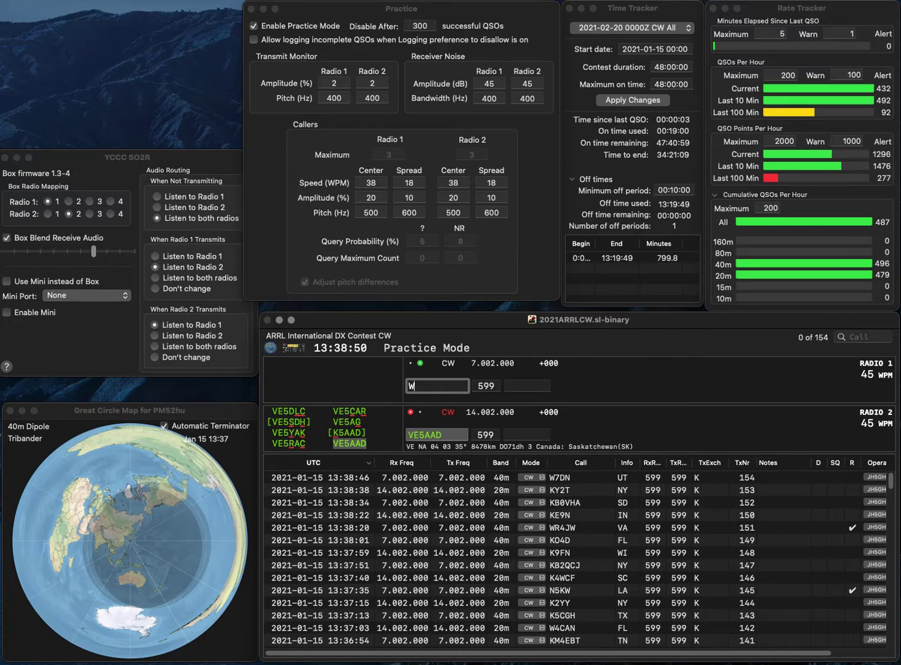
pyautogui.write('4L')
pyautogui.press('Return')
pyautogui.write('SK')
pyautogui.press('Return')
pyautogui.press('Left')
pyautogui.press('Left')
pyautogui.write('4')
pyautogui.press('Return')
pyautogui.write('W4')
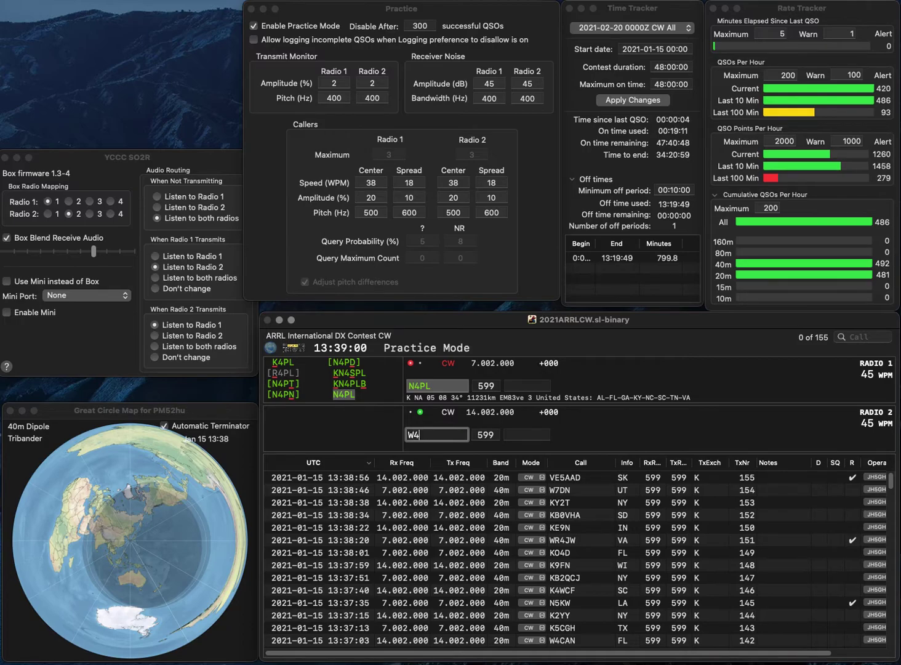
pyautogui.write('SAO')
pyautogui.press('Return')
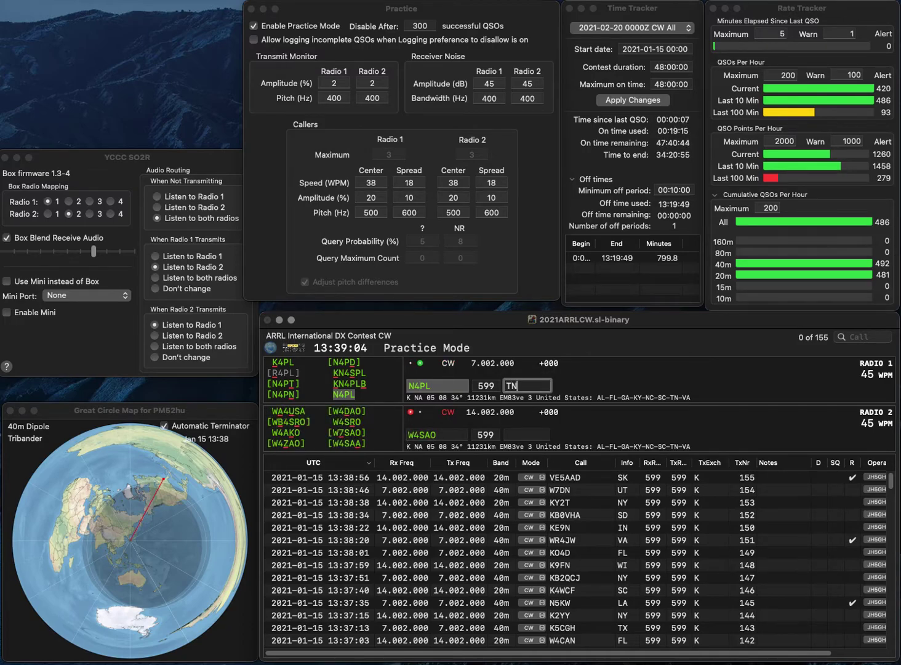
pyautogui.press('Return')
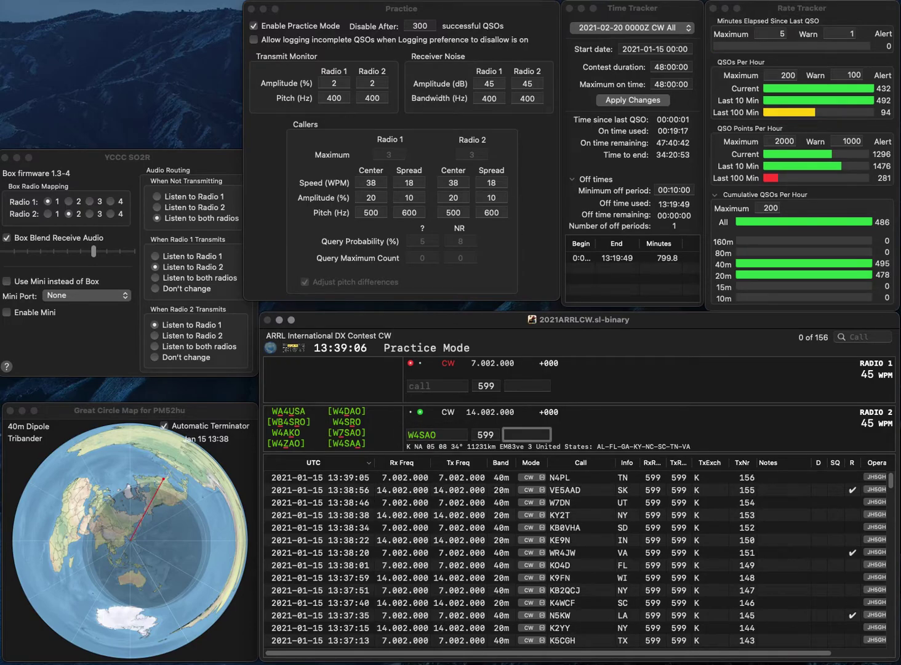
# Correct the Radio 2 callsign to W4SRO and answer it again, and answer WY0Q on Radio 1.
pyautogui.press('space')
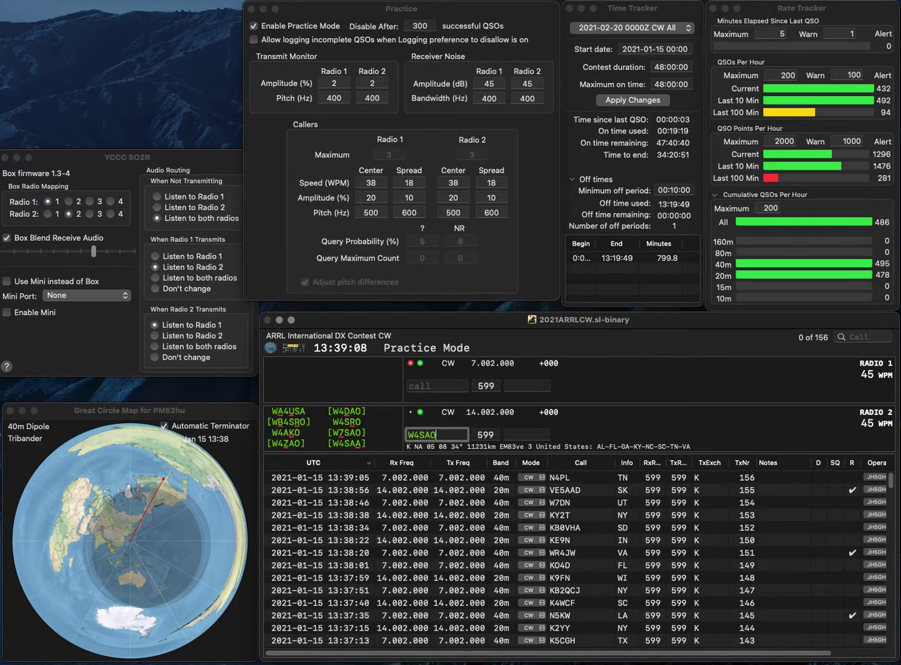
pyautogui.press('BackSpace')
pyautogui.write('R')
pyautogui.press('BackSpace')
pyautogui.press('BackSpace')
pyautogui.write('RO')
pyautogui.press('Return')
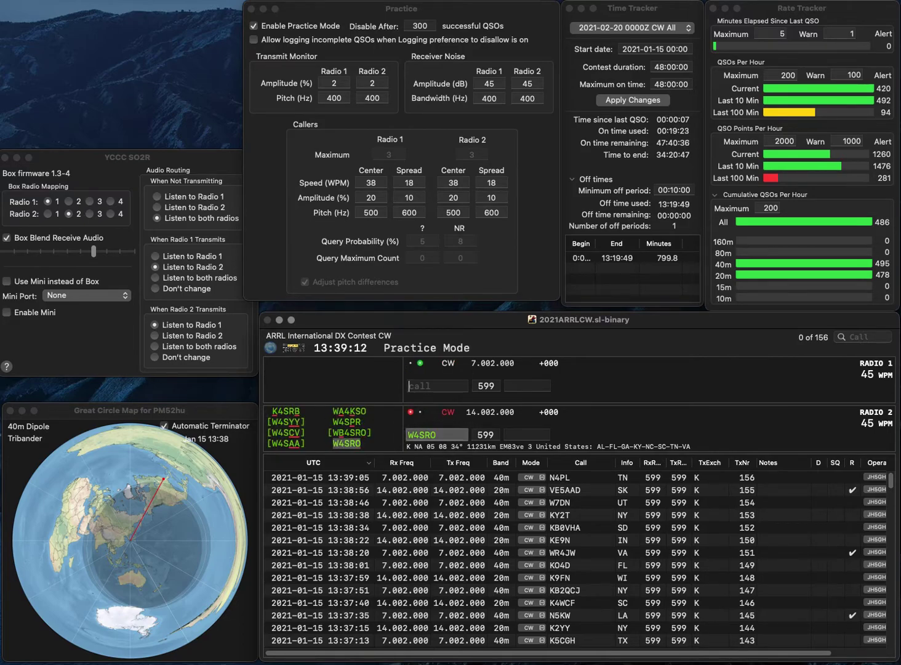
pyautogui.write('WY0Q')
pyautogui.press('Return')
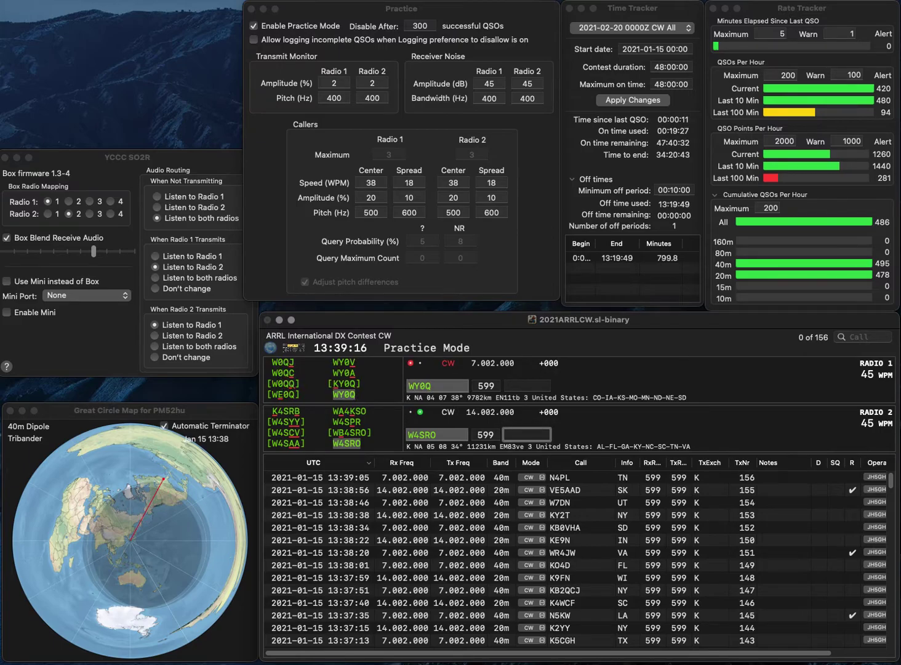
pyautogui.write('C')
pyautogui.press('BackSpace')
pyautogui.write('KY')
pyautogui.press('Return')
pyautogui.write('IA')
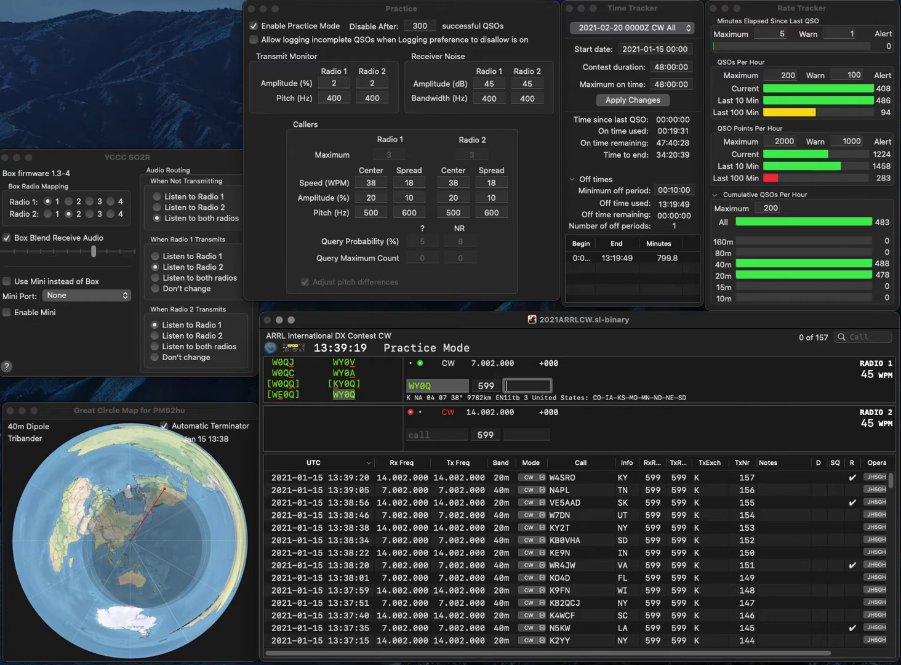
pyautogui.press('Return')
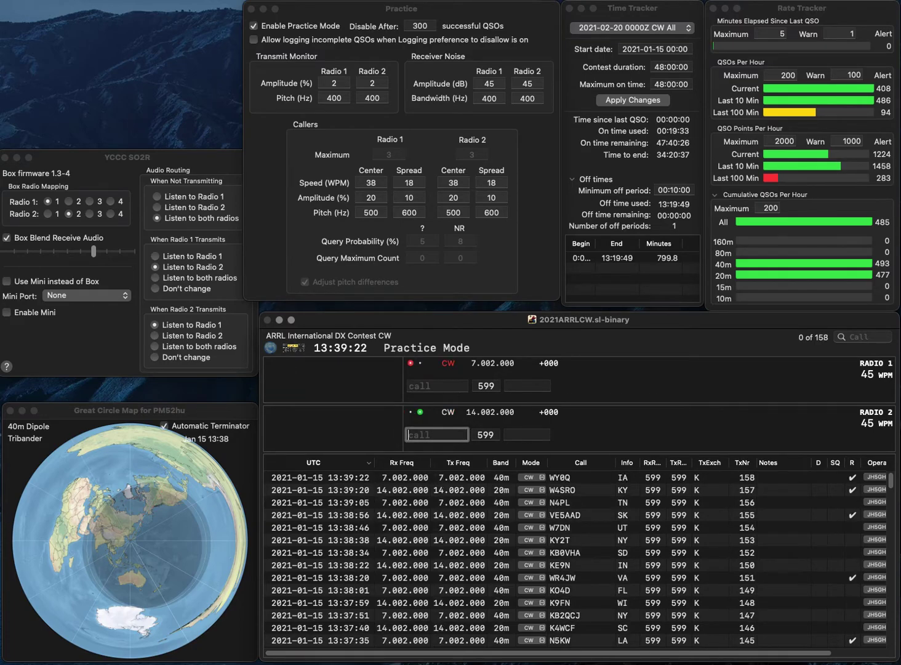
pyautogui.write('W2SO')
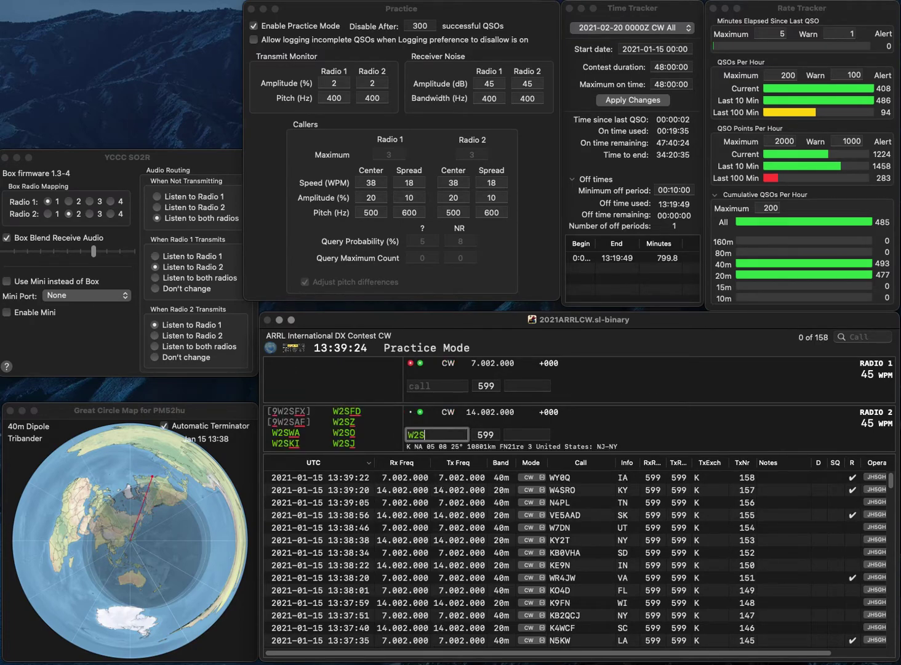
pyautogui.press('Return')
pyautogui.write('K')
pyautogui.press('BackSpace')
pyautogui.write('VE1EM')
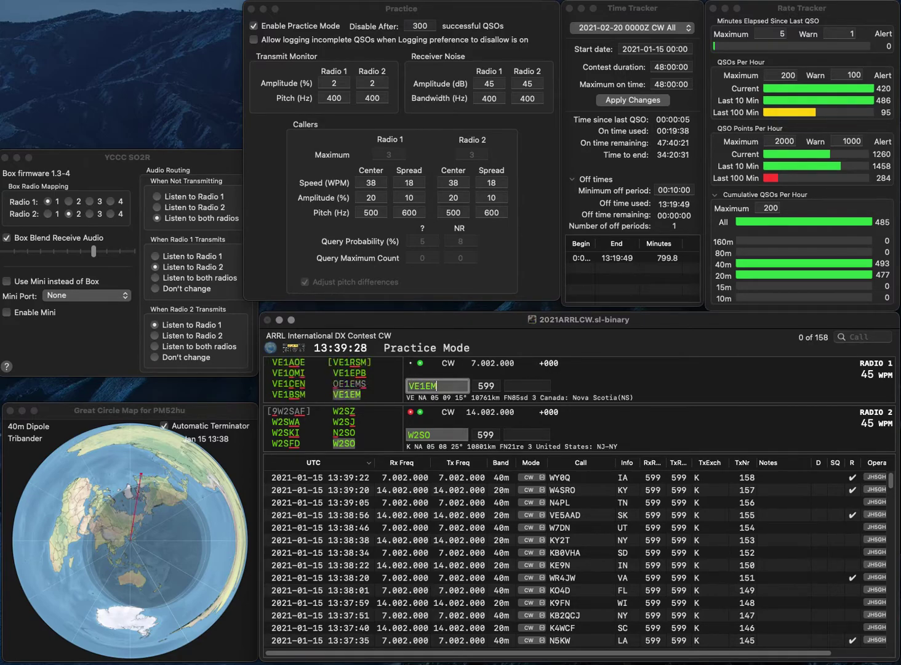
pyautogui.press('Return')
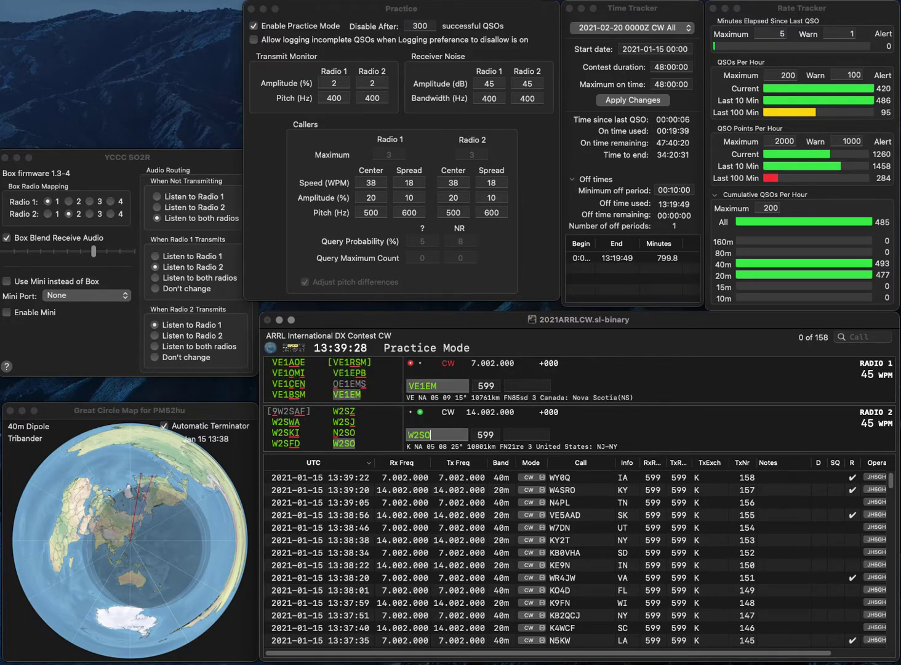
pyautogui.press('Tab')
pyautogui.write('NY')
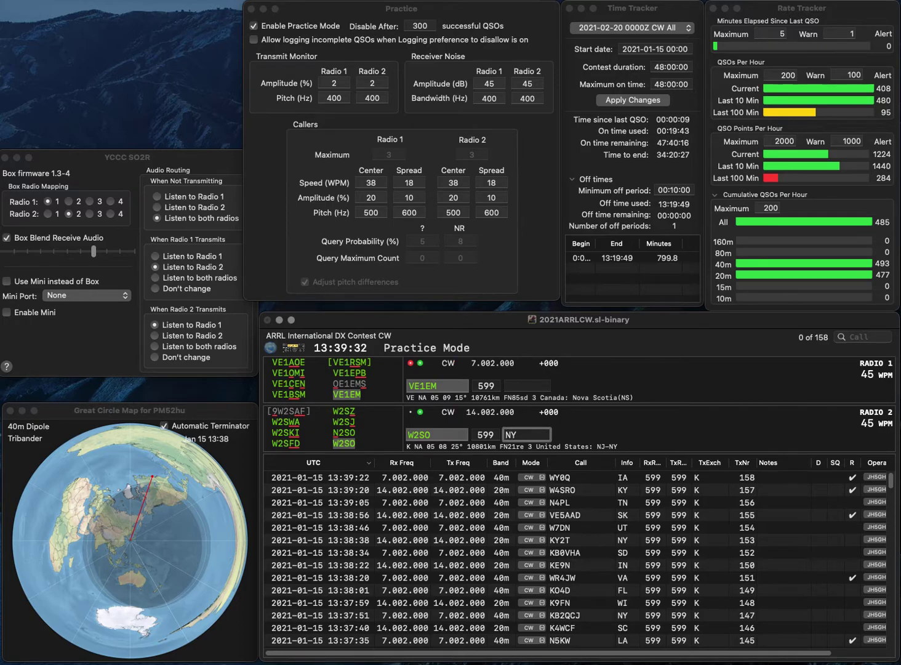
pyautogui.press('Return')
pyautogui.write('NS')
pyautogui.press('Return')
pyautogui.write('K0NW')
pyautogui.press('Return')
pyautogui.write('K')
pyautogui.write('K8LEF')
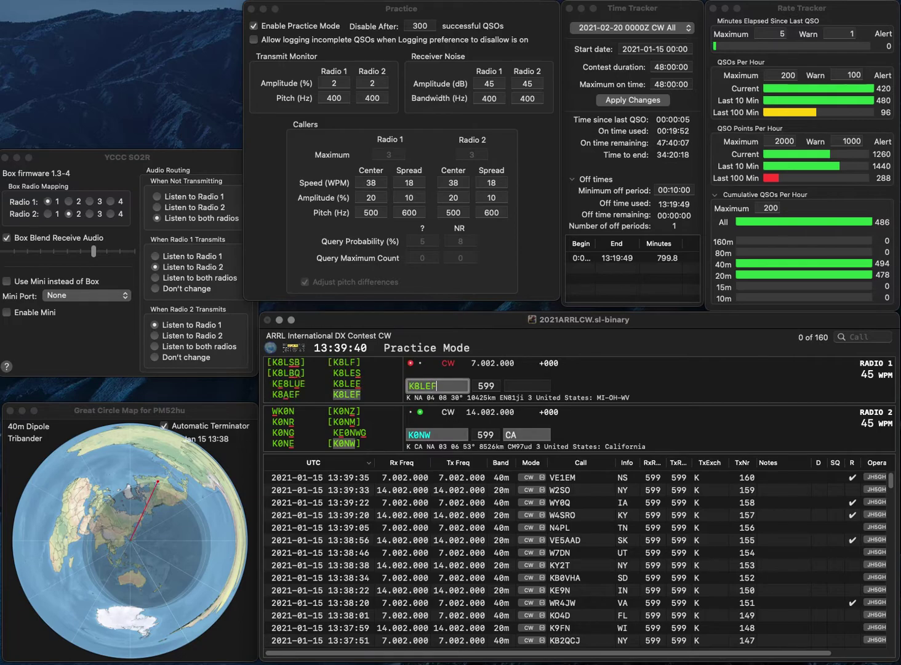
pyautogui.press('Return')
pyautogui.press('space')
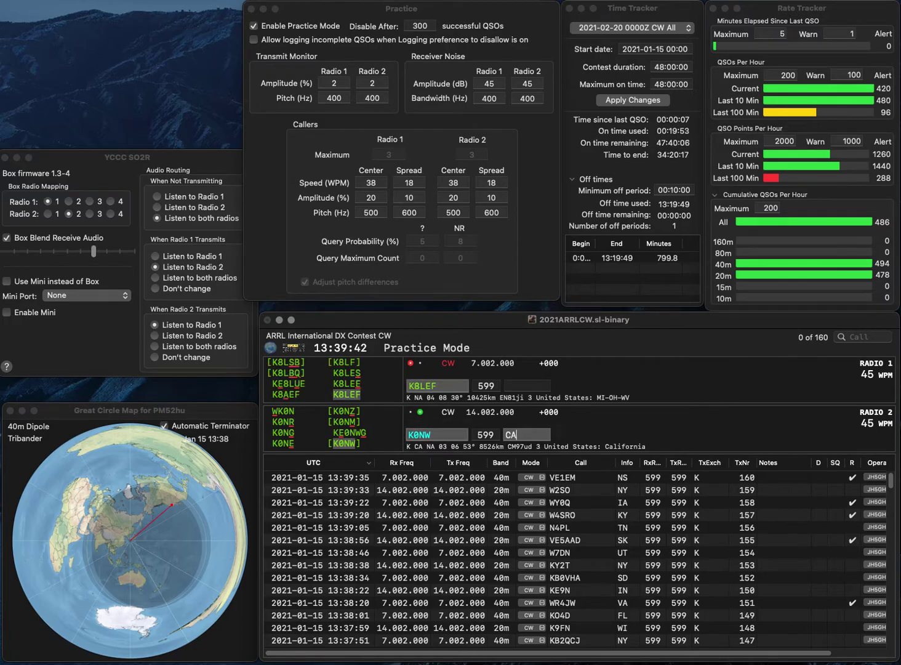
pyautogui.press('Return')
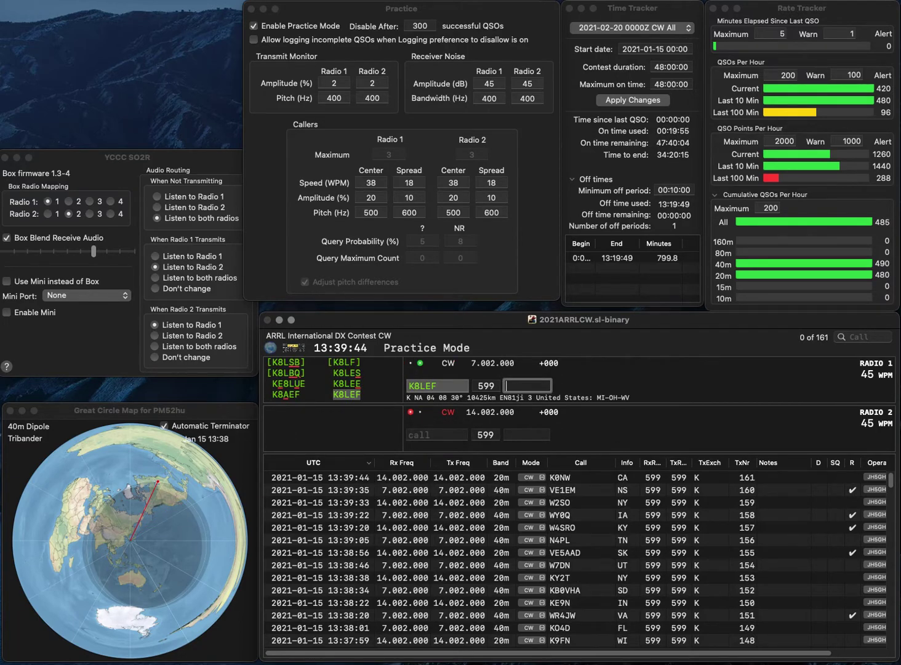
pyautogui.write('MI')
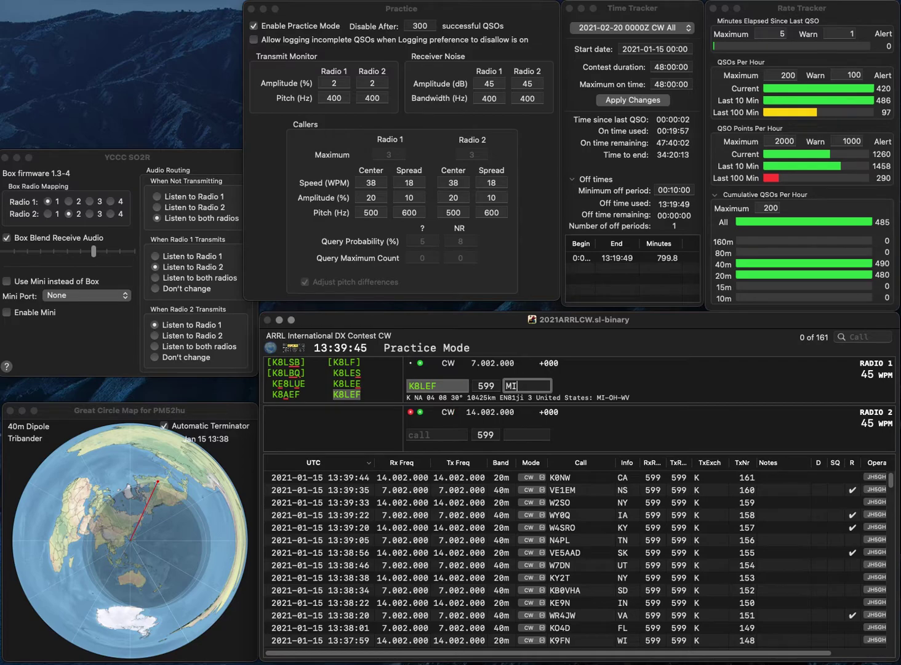
pyautogui.press('Return')
pyautogui.write('K')
pyautogui.write('7DSG')
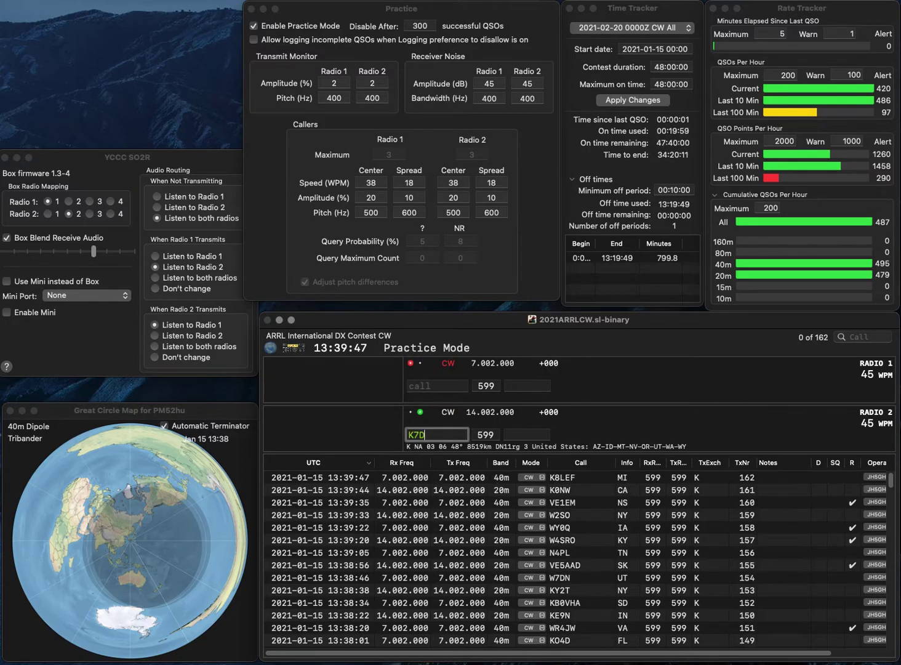
pyautogui.press('Return')
pyautogui.write('K')
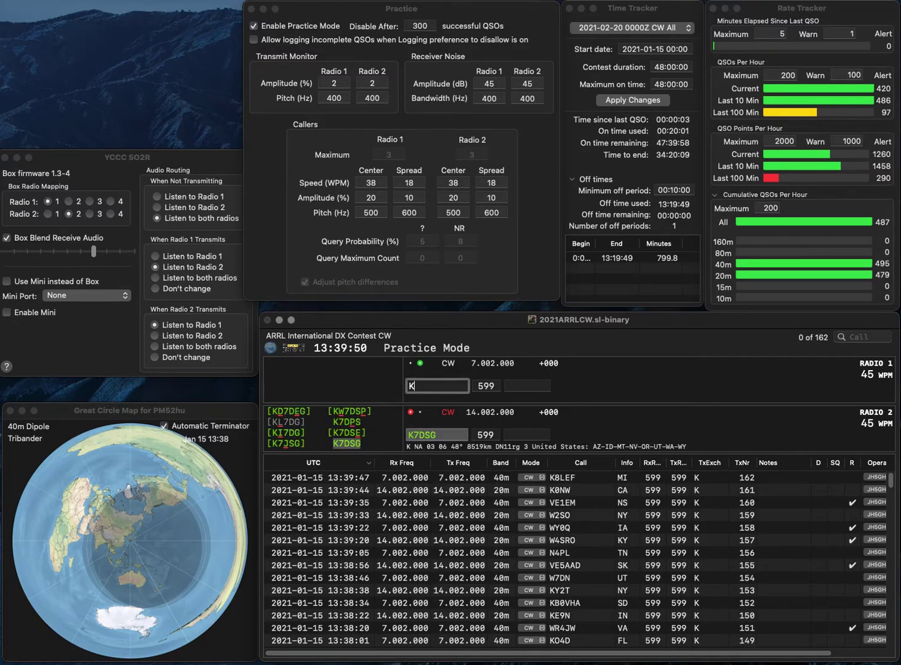
pyautogui.write('8AZT')
pyautogui.press('Return')
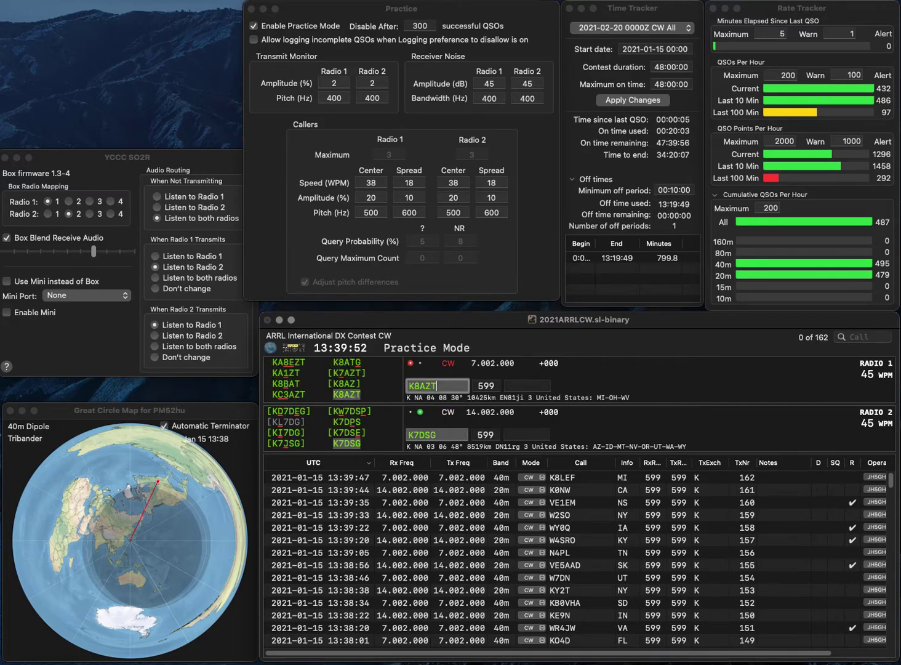
pyautogui.write('OR')
pyautogui.press('Return')
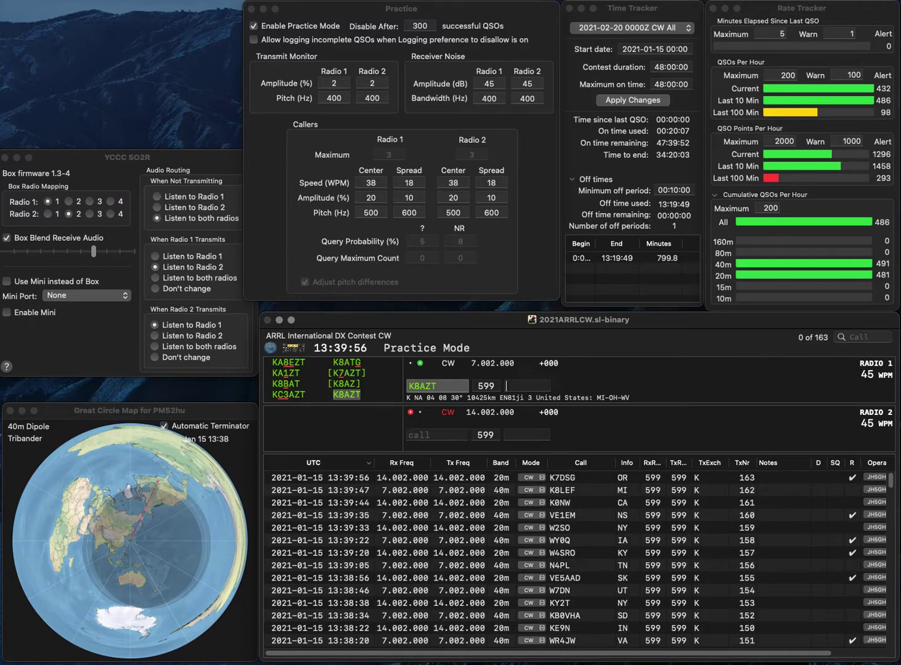
pyautogui.write('OH')
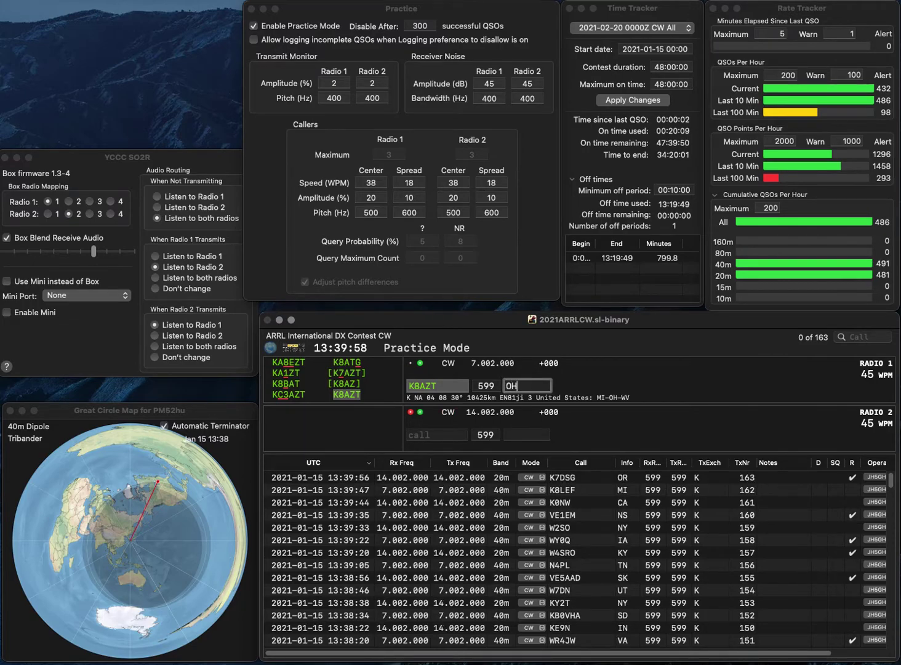
pyautogui.press('Return')
pyautogui.write('3P')
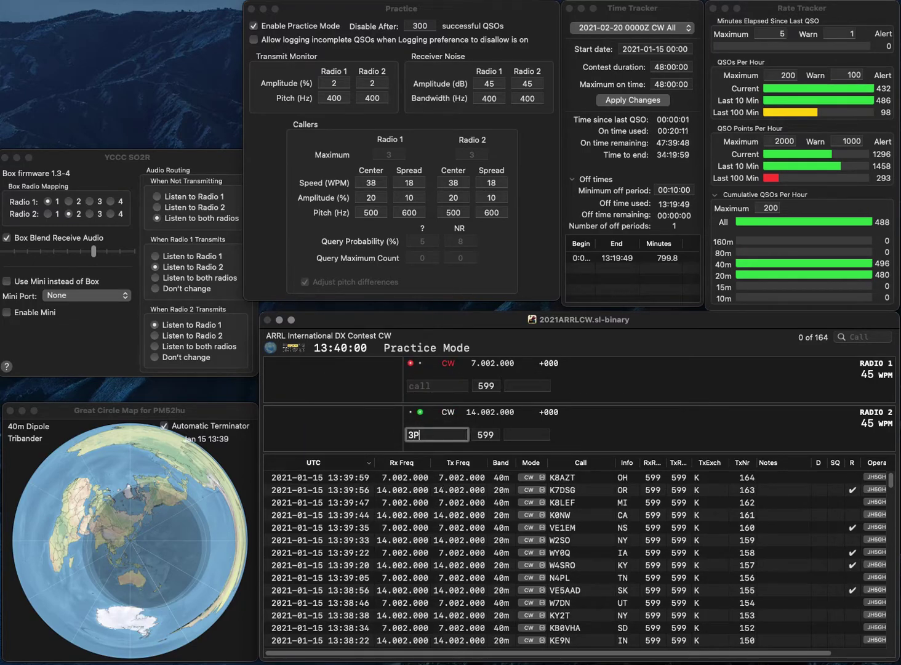
pyautogui.write('JK')
pyautogui.press('BackSpace')
pyautogui.write('W')
pyautogui.press('Return')
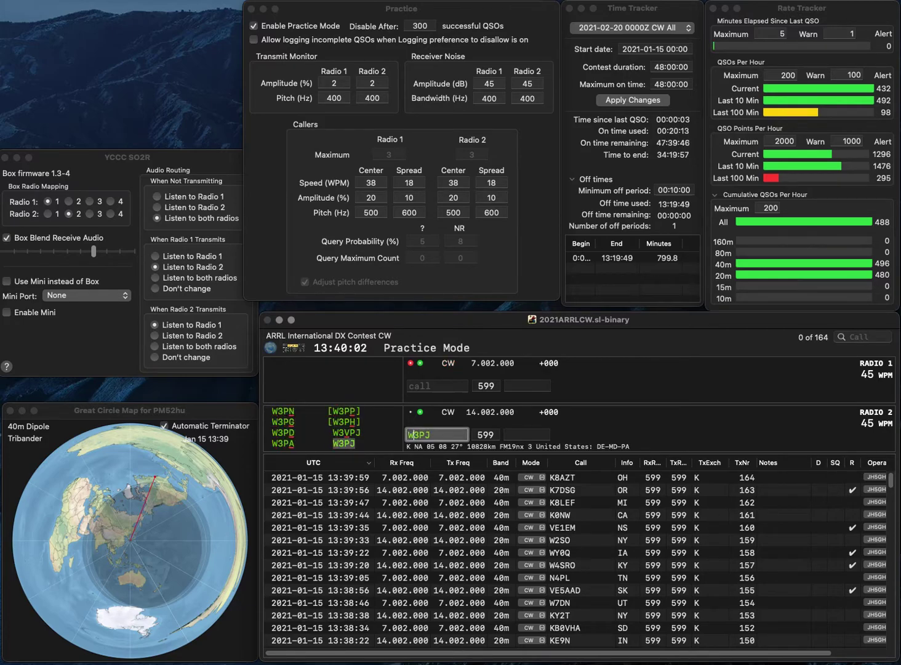
pyautogui.press('Up')
pyautogui.write('NAL')
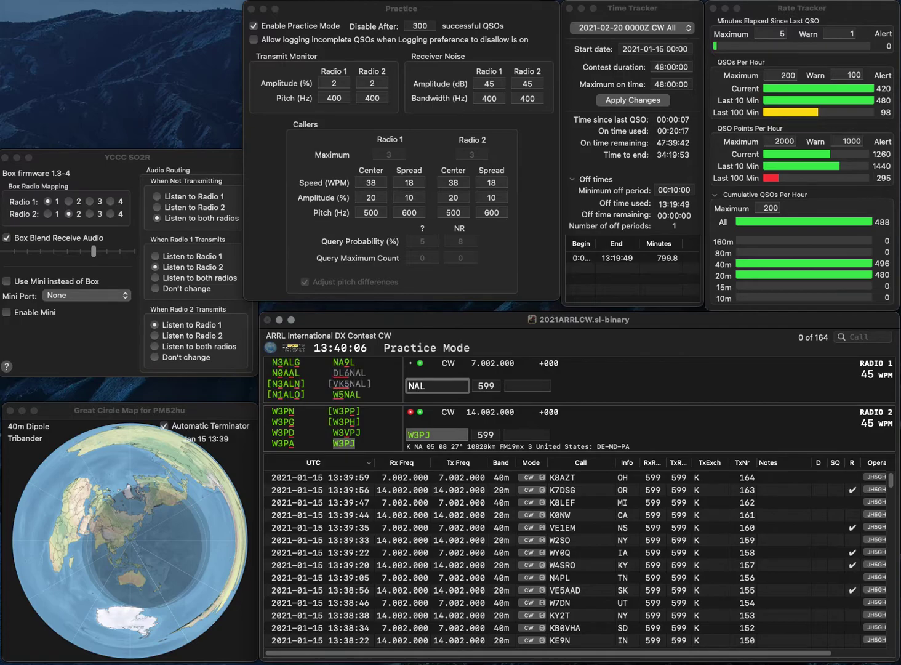
pyautogui.press('Left')
pyautogui.press('Left')
pyautogui.press('Left')
pyautogui.write('W5')
pyautogui.press('Return')
pyautogui.write('DE')
pyautogui.press('Return')
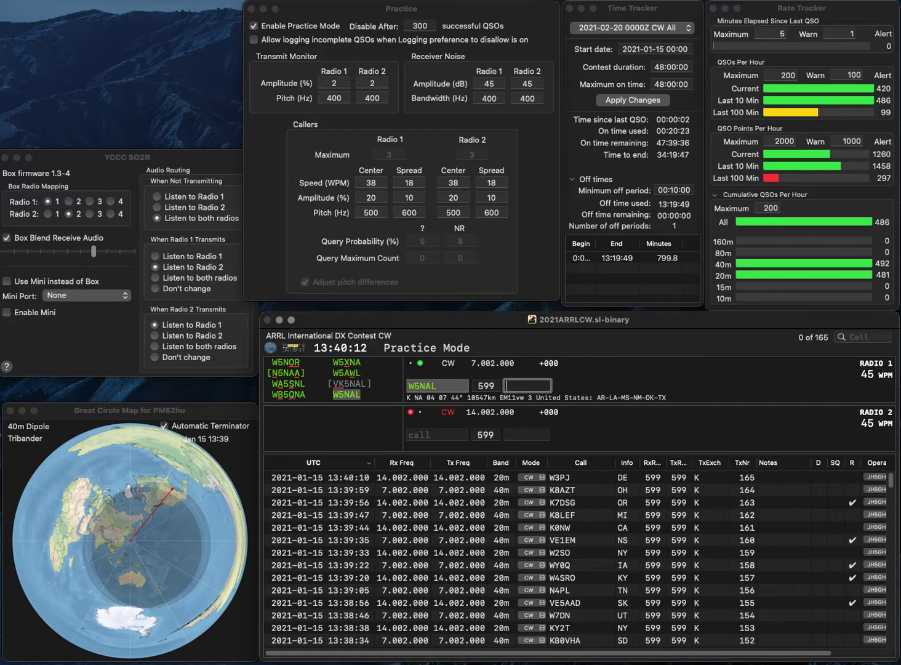
pyautogui.write('LA')
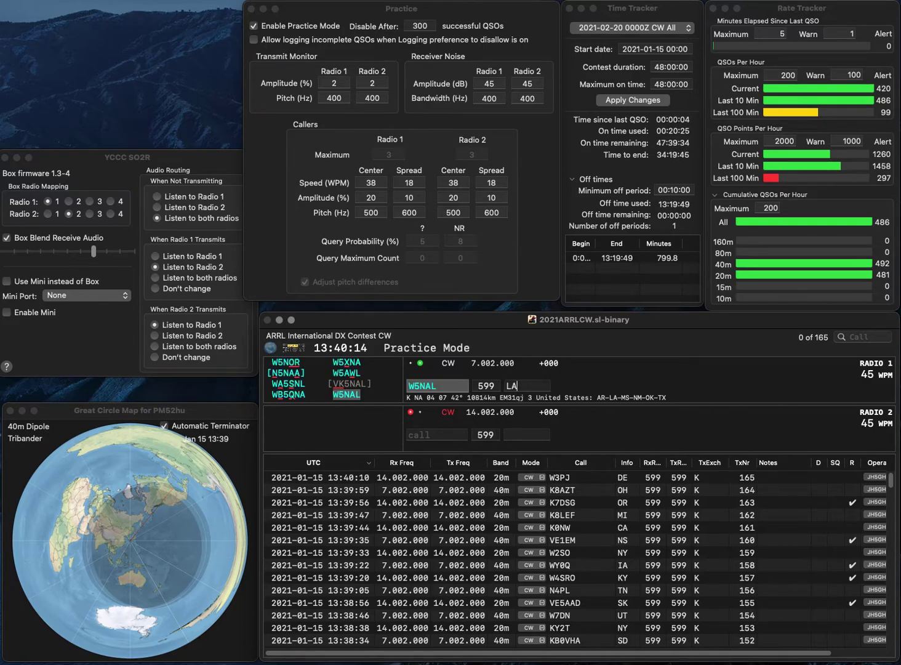
pyautogui.press('Return')
pyautogui.write('N2JO')
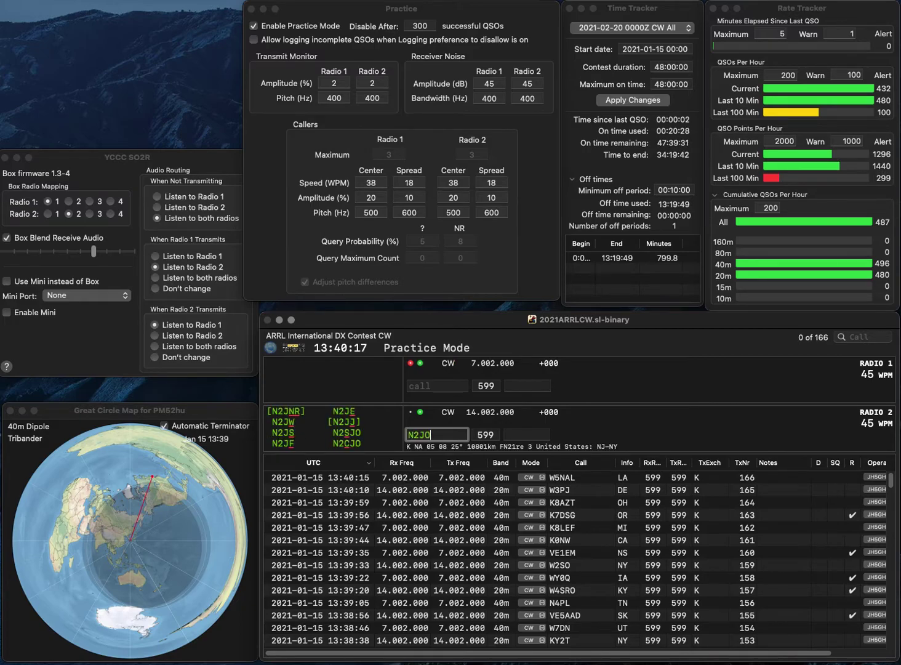
pyautogui.hotkey('ctrl', 'a')
pyautogui.press('Delete')
pyautogui.press('Return')
pyautogui.click(437, 385)
pyautogui.write('K3LHD')
pyautogui.press('Return')
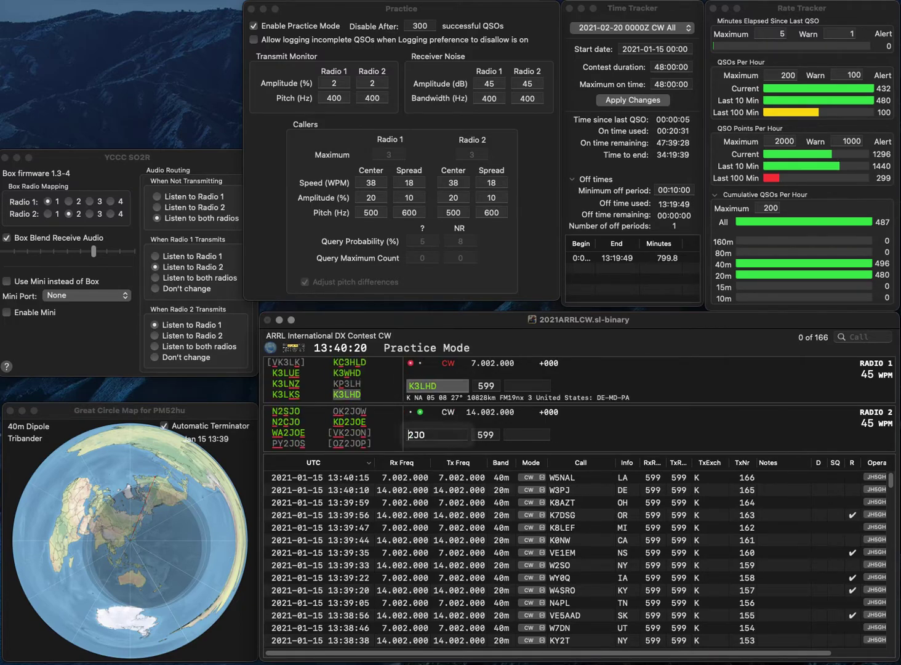
pyautogui.write('K3')
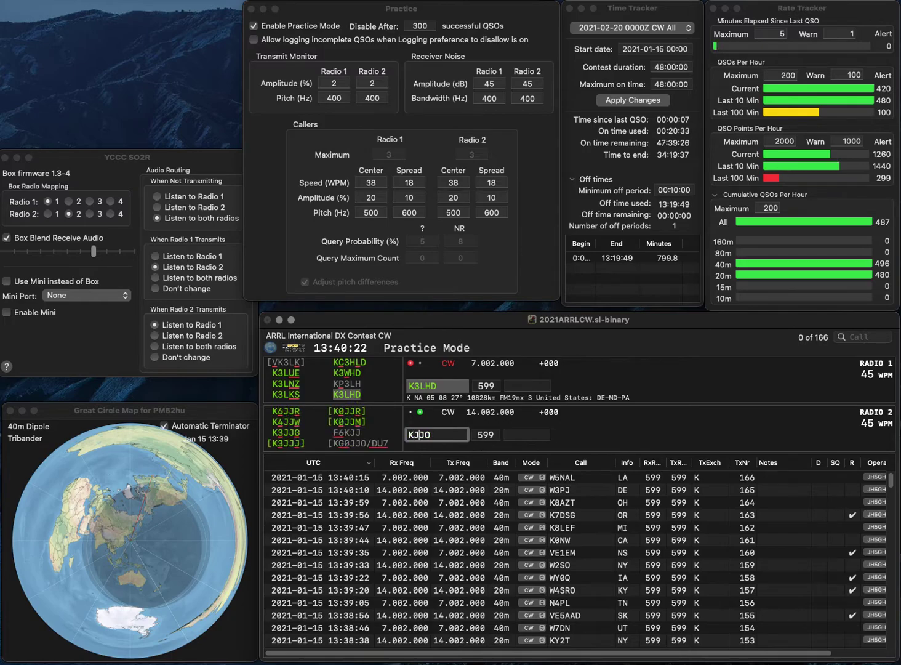
pyautogui.press('Delete')
pyautogui.write('3')
pyautogui.press('Return')
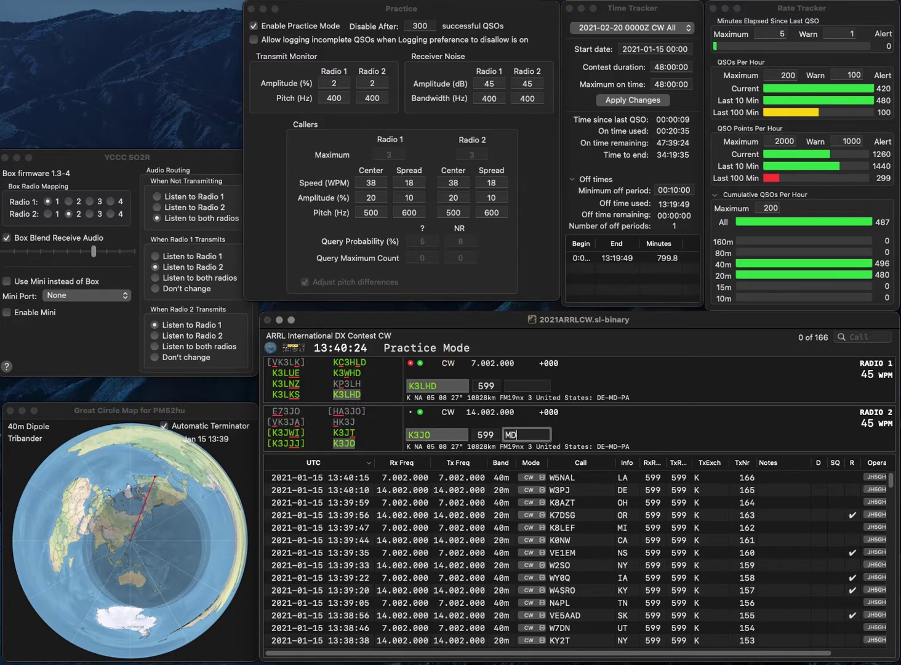
pyautogui.press('Return')
pyautogui.write('PA')
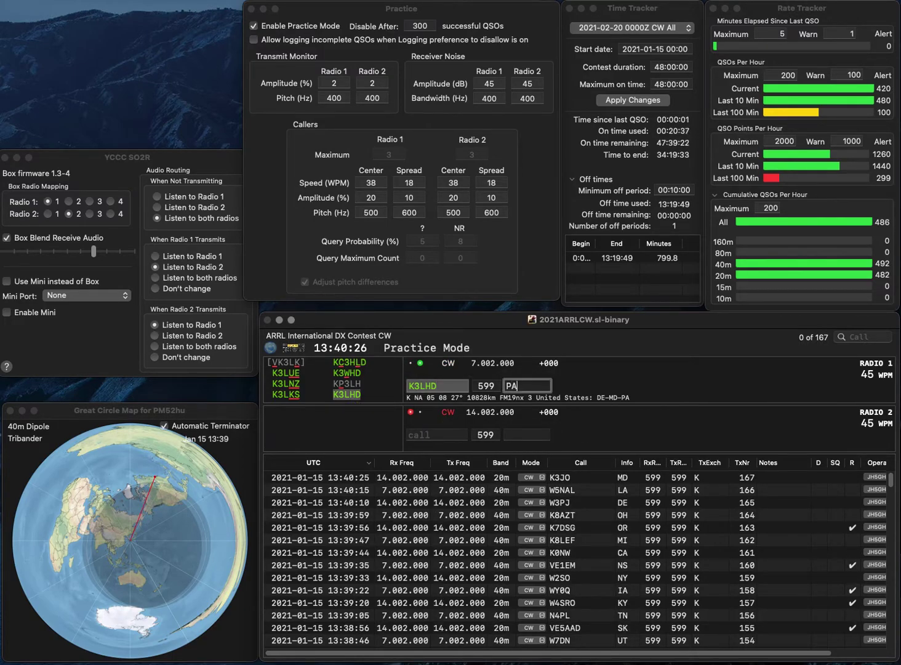
pyautogui.press('Return')
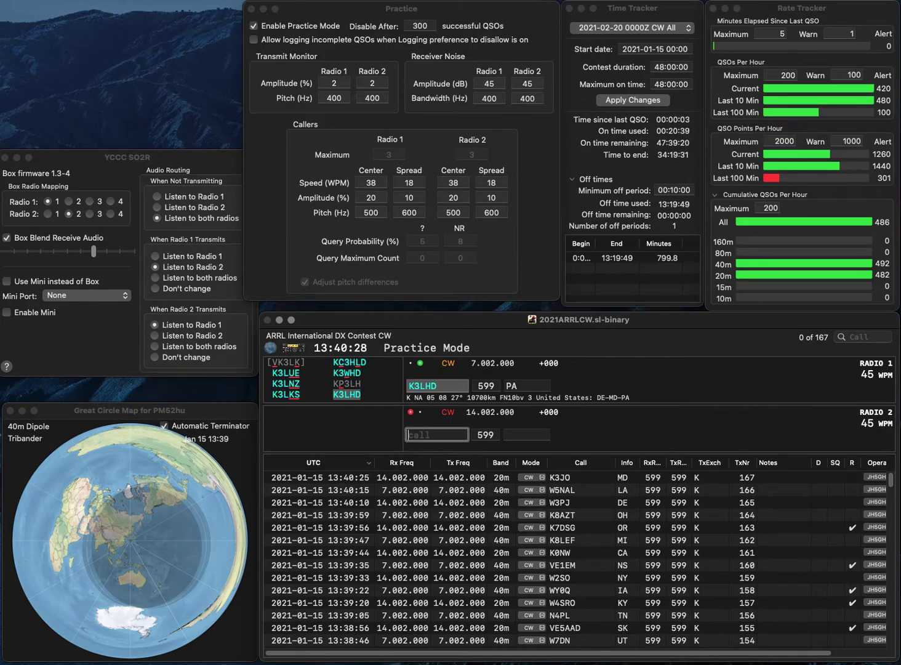
# Query the Radio 2 caller with the partial call N8 and answer KJ4AOM on Radio 1.
pyautogui.write('N8')
pyautogui.press('Return')
pyautogui.write('K')
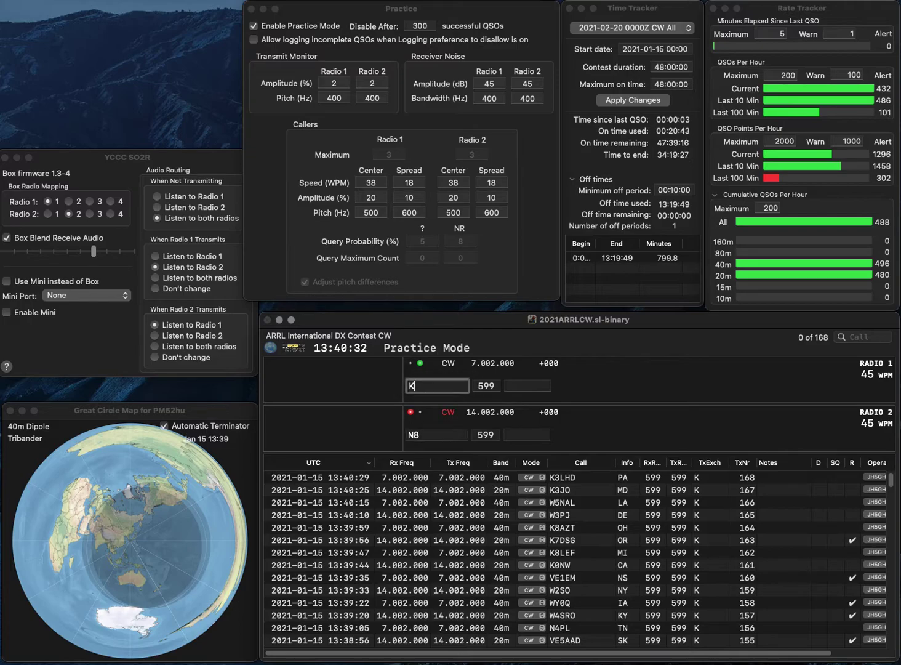
pyautogui.write('J4AOM')
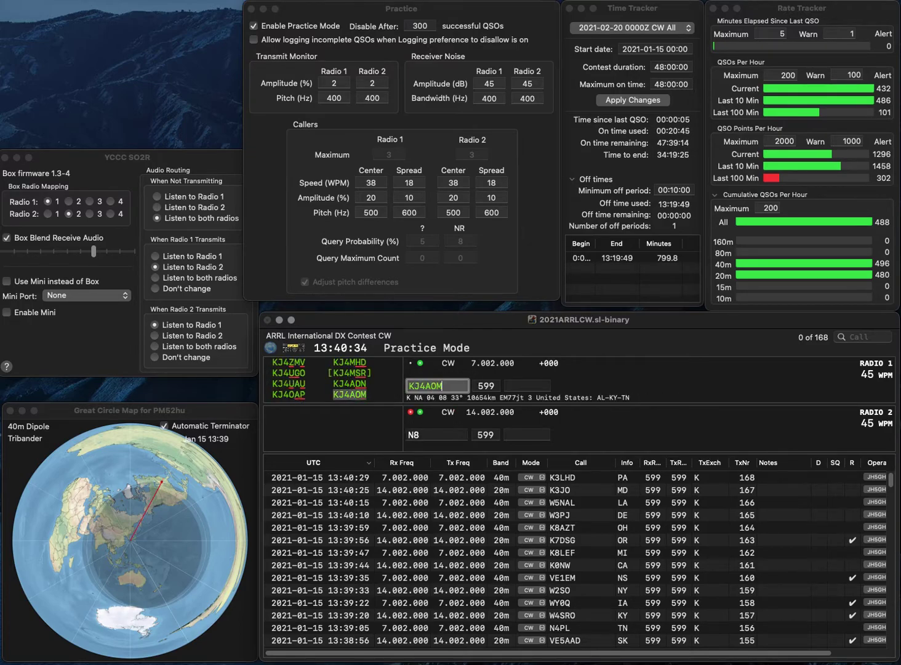
pyautogui.press('Return')
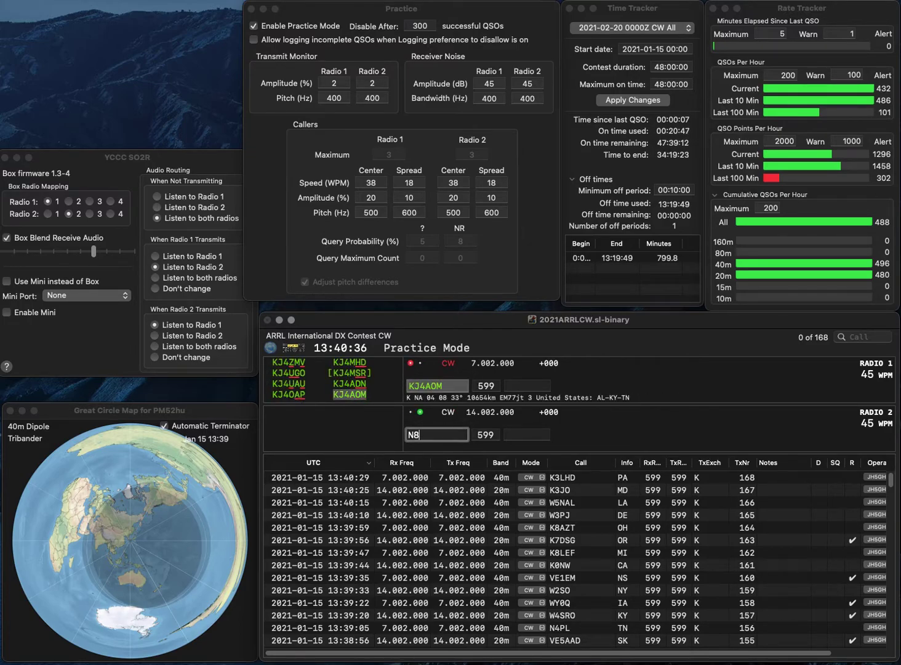
pyautogui.write('B')
pyautogui.press('Return')
pyautogui.write('KY')
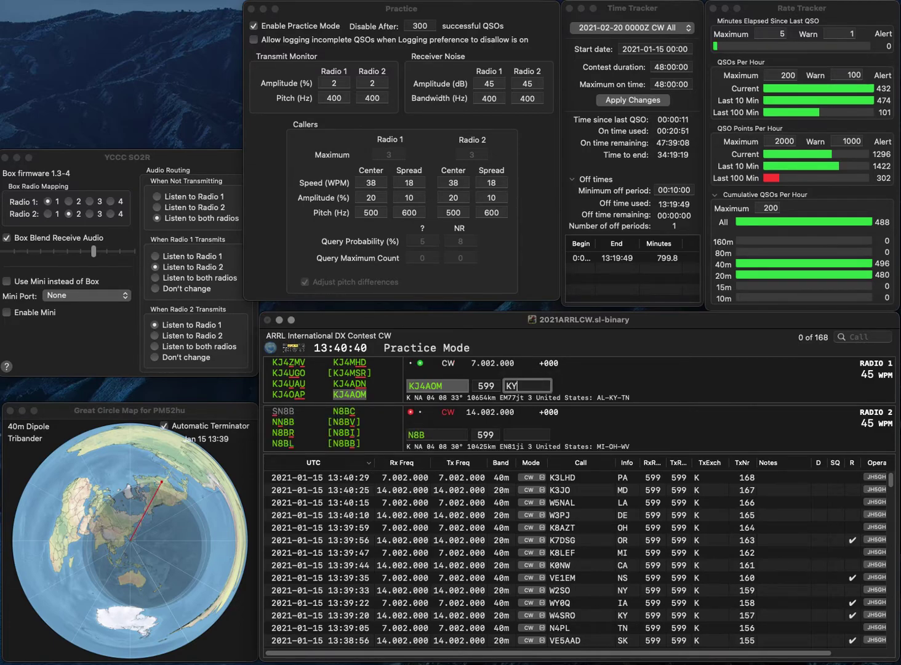
pyautogui.press('Return')
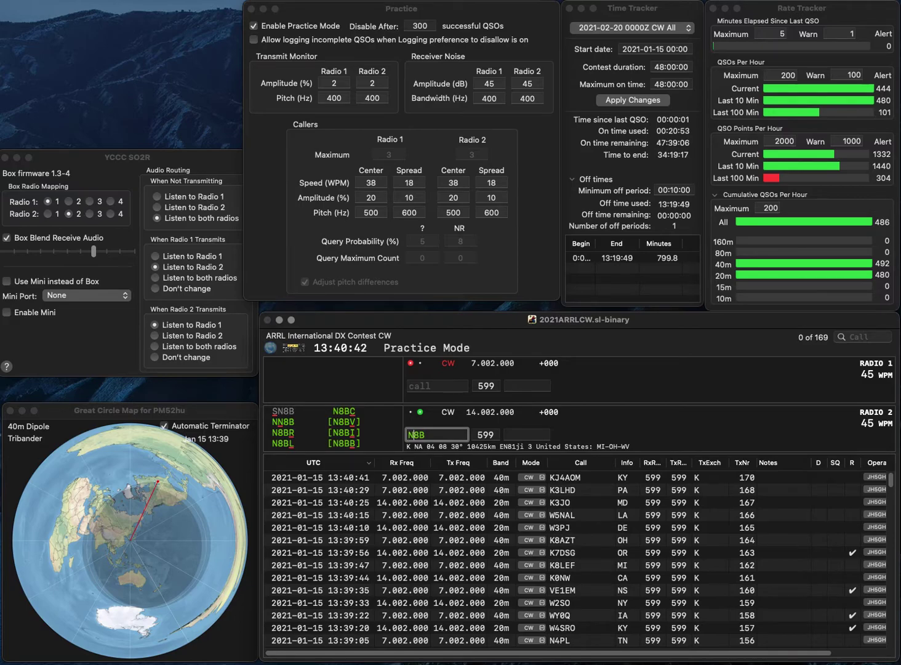
pyautogui.write('9D')
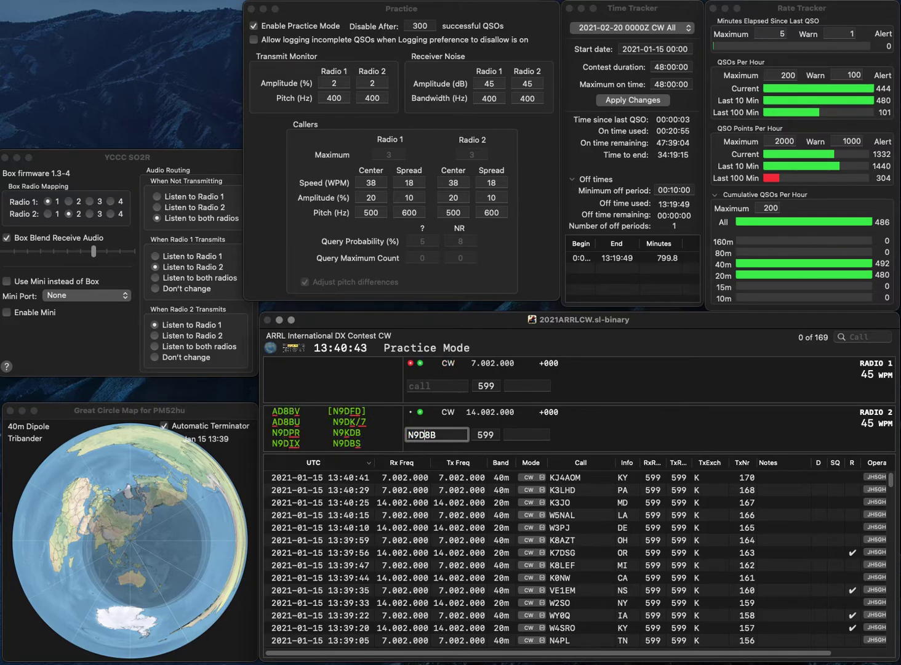
pyautogui.press('Return')
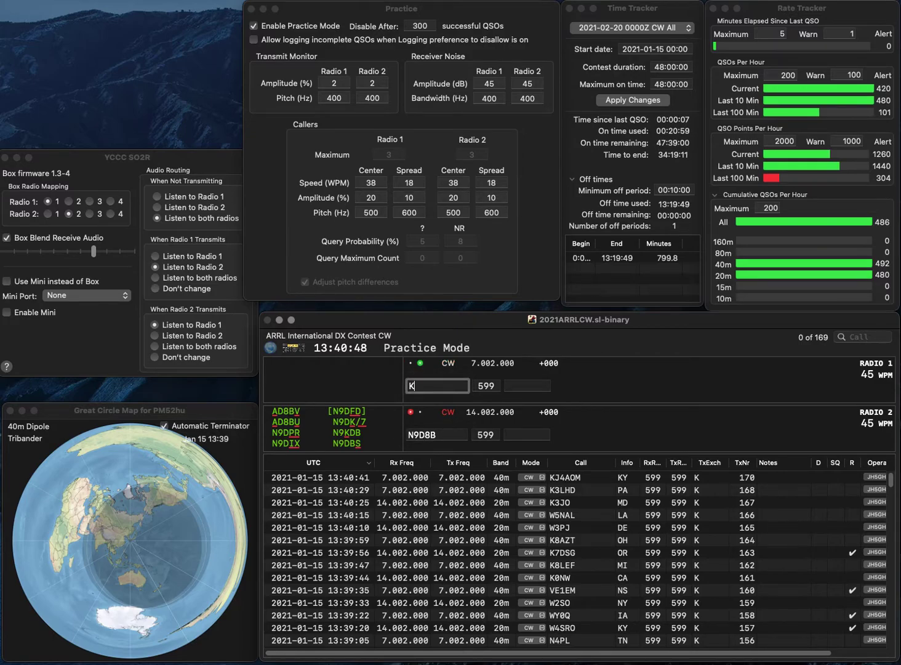
pyautogui.write('KY0O')
pyautogui.press('Return')
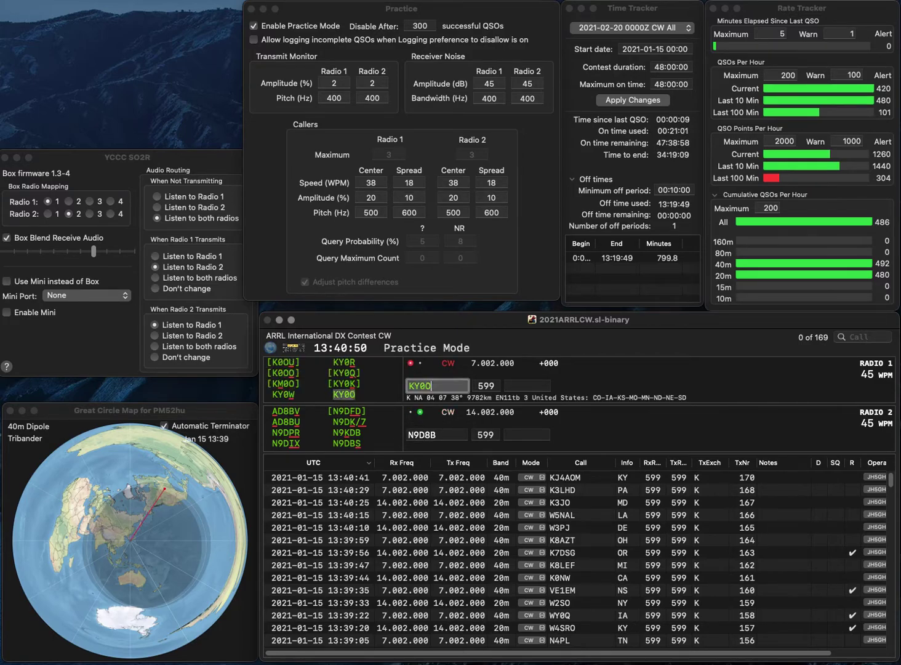
pyautogui.write('N9D8B')
pyautogui.press('BackSpace')
pyautogui.write('S')
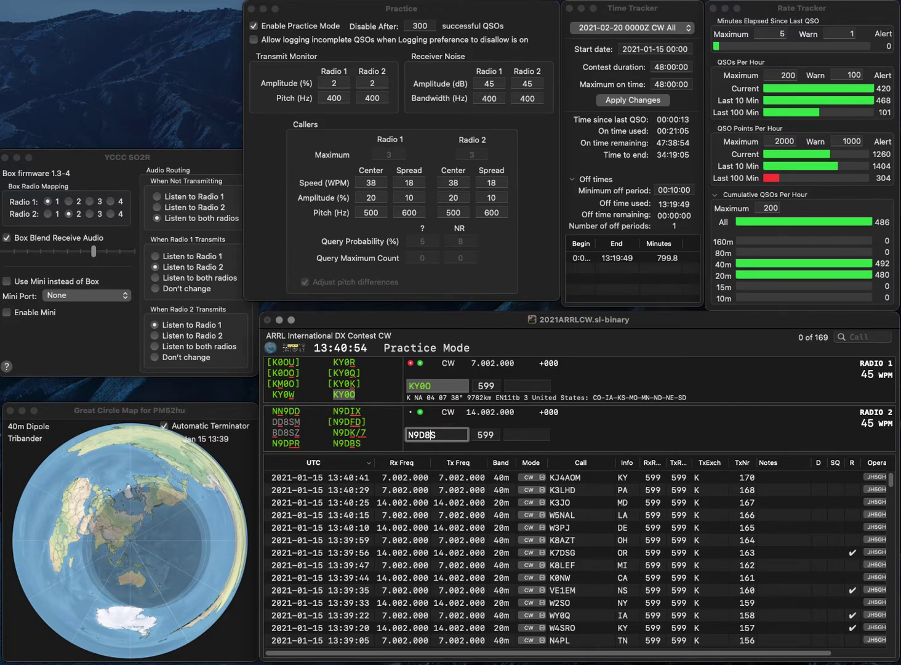
pyautogui.press('BackSpace')
pyautogui.press('BackSpace')
pyautogui.write('DS')
pyautogui.press('Return')
pyautogui.write('NE')
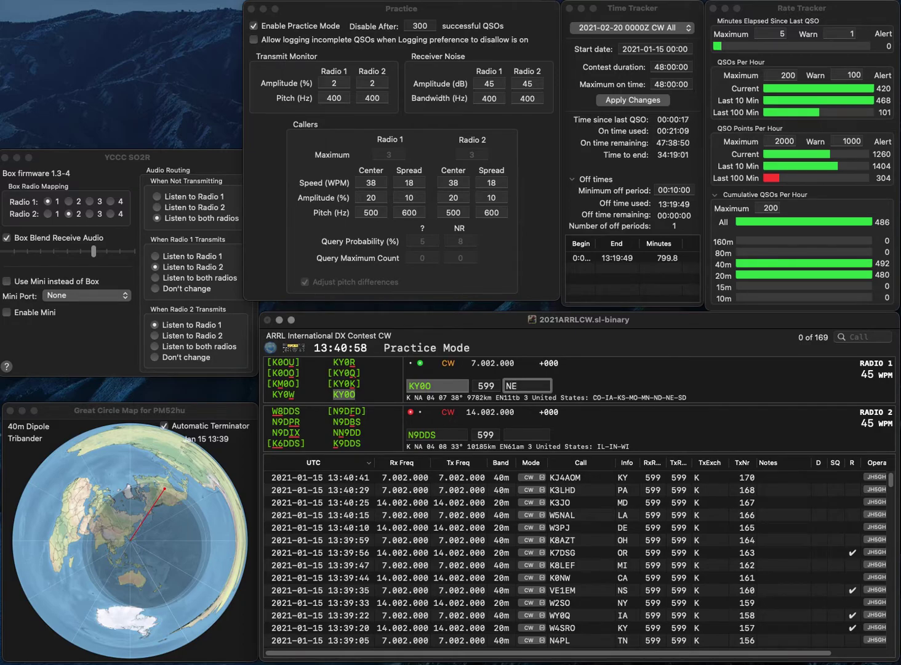
pyautogui.press('Return')
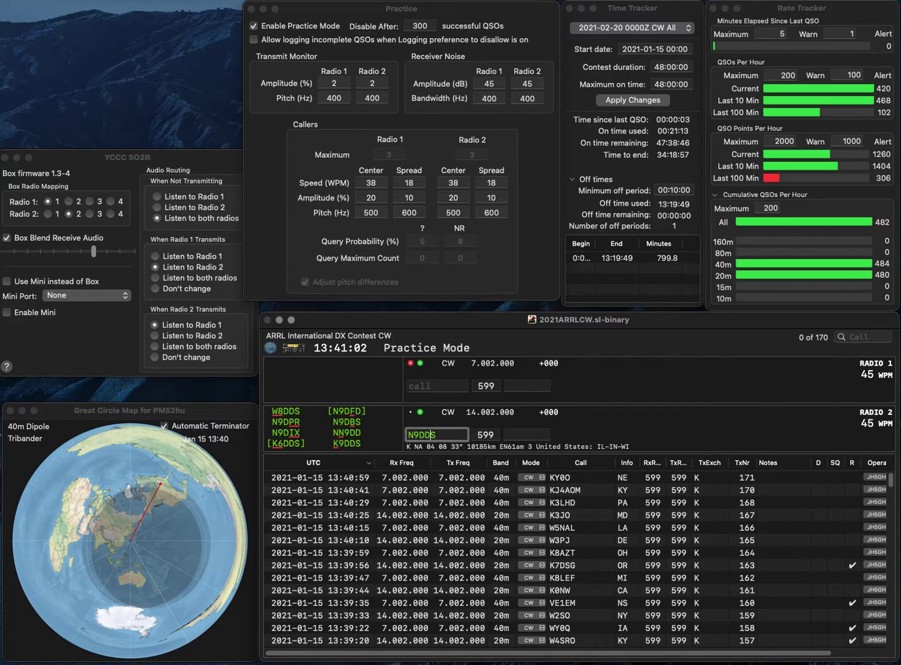
pyautogui.press('Return')
pyautogui.press('BackSpace')
pyautogui.write('B')
pyautogui.press('Return')
pyautogui.write('K5XO')
pyautogui.press('Return')
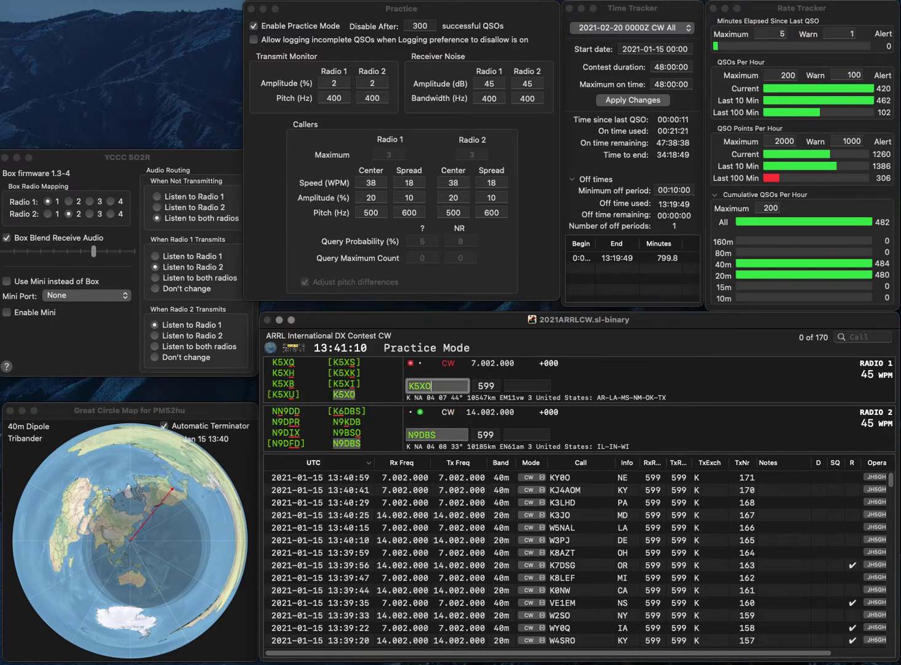
pyautogui.press('space')
pyautogui.write('W')
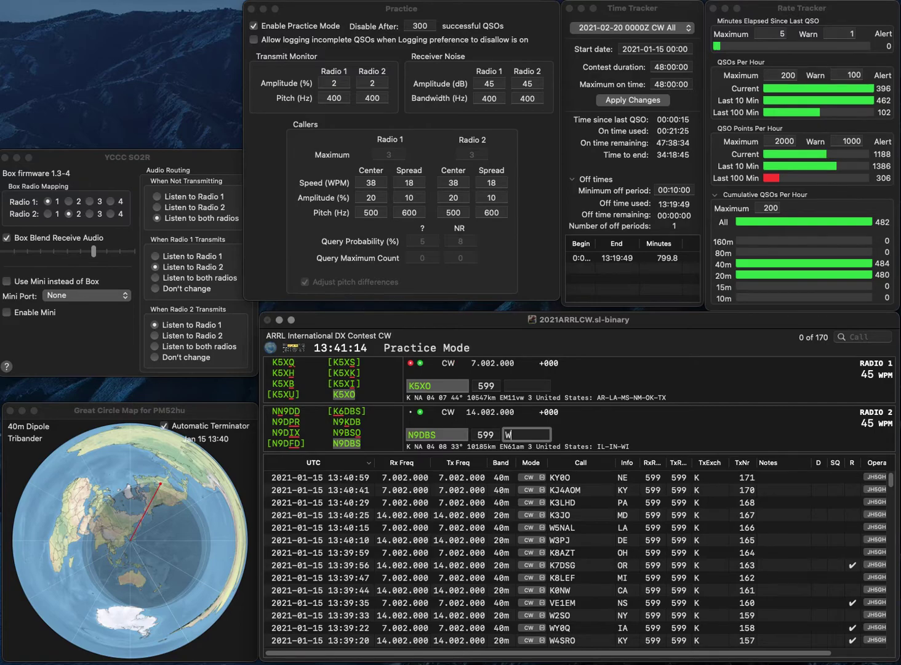
pyautogui.write('VI')
pyautogui.press('Return')
pyautogui.write('OK')
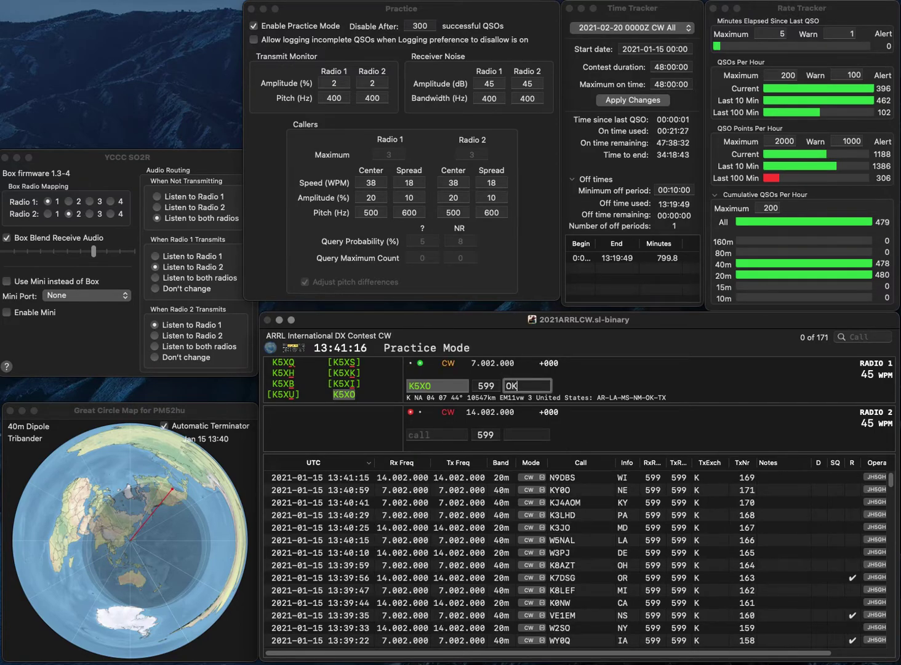
pyautogui.press('Return')
pyautogui.write('K')
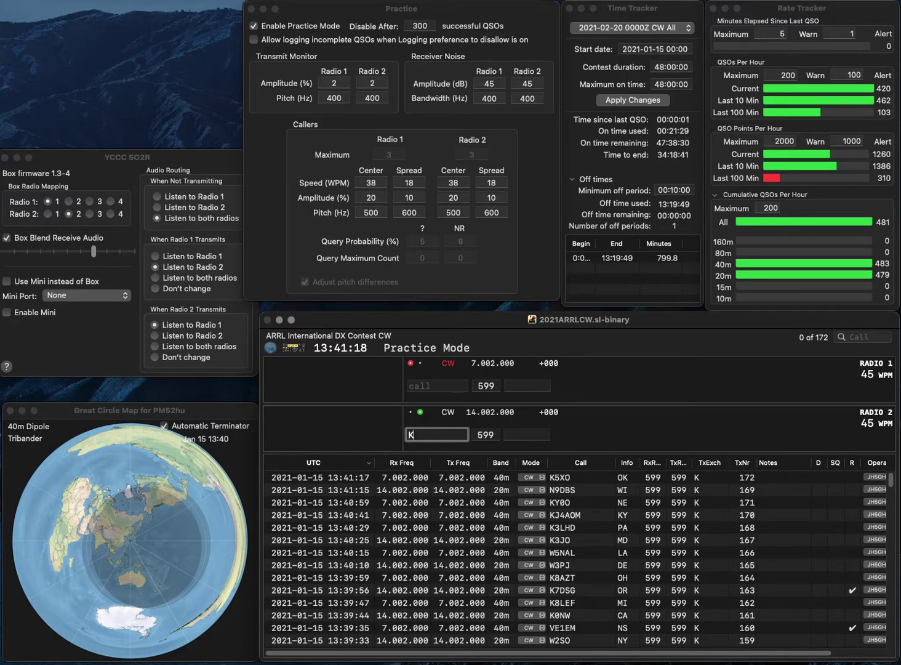
pyautogui.write('1JRF')
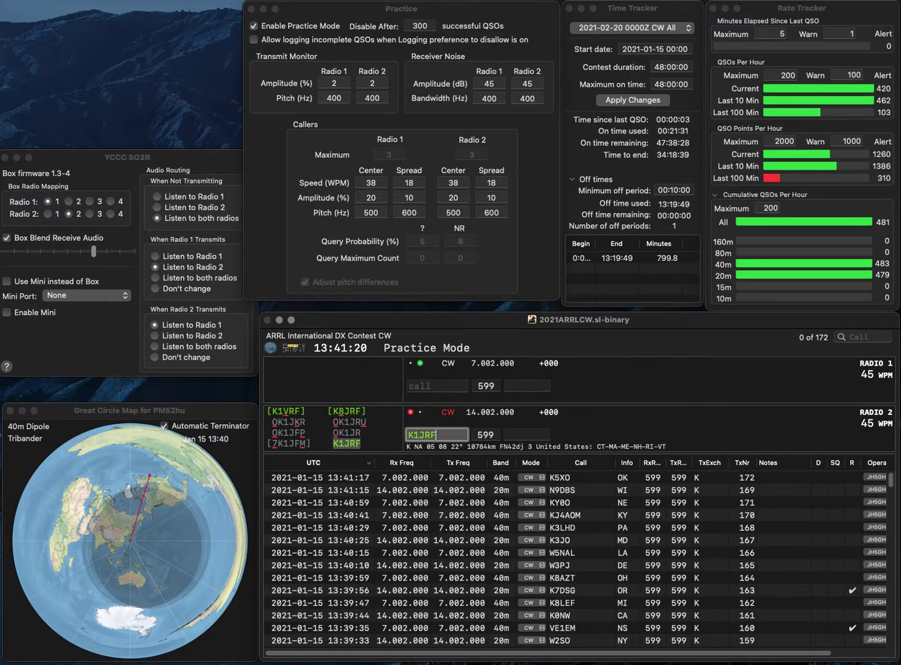
pyautogui.press('Return')
pyautogui.write('1')
pyautogui.write('PGD')
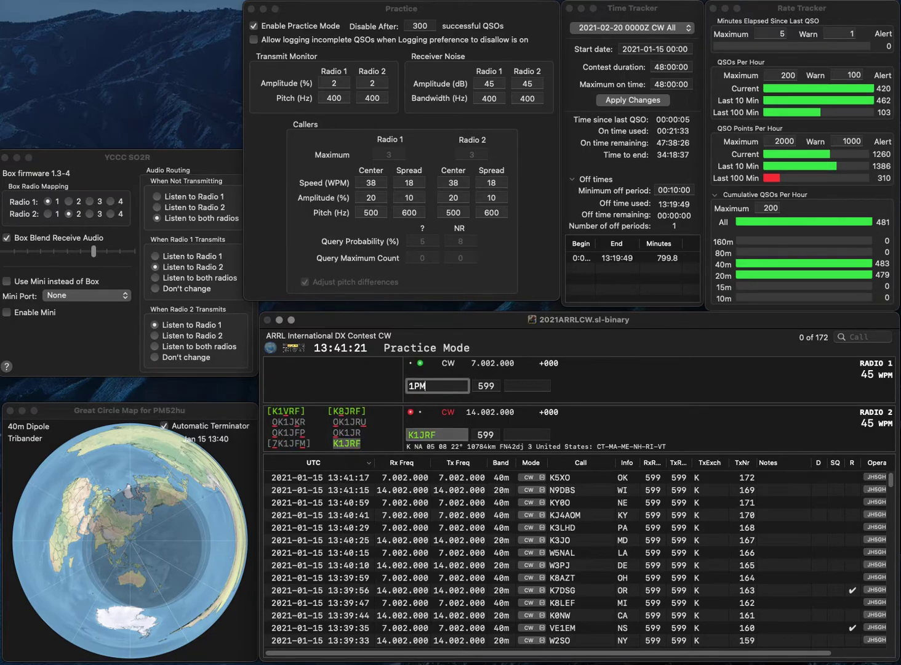
pyautogui.press('Return')
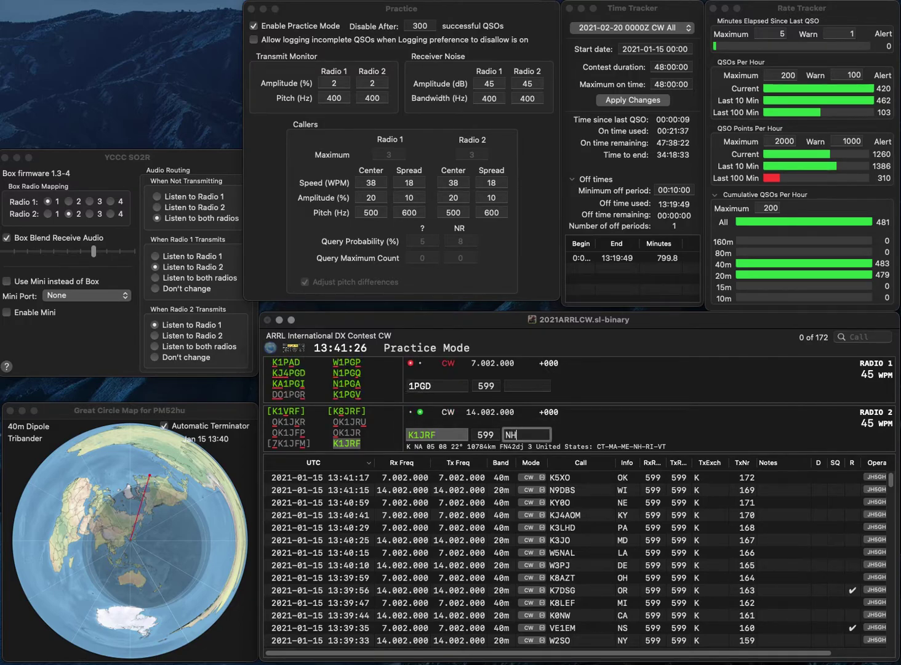
pyautogui.press('Return')
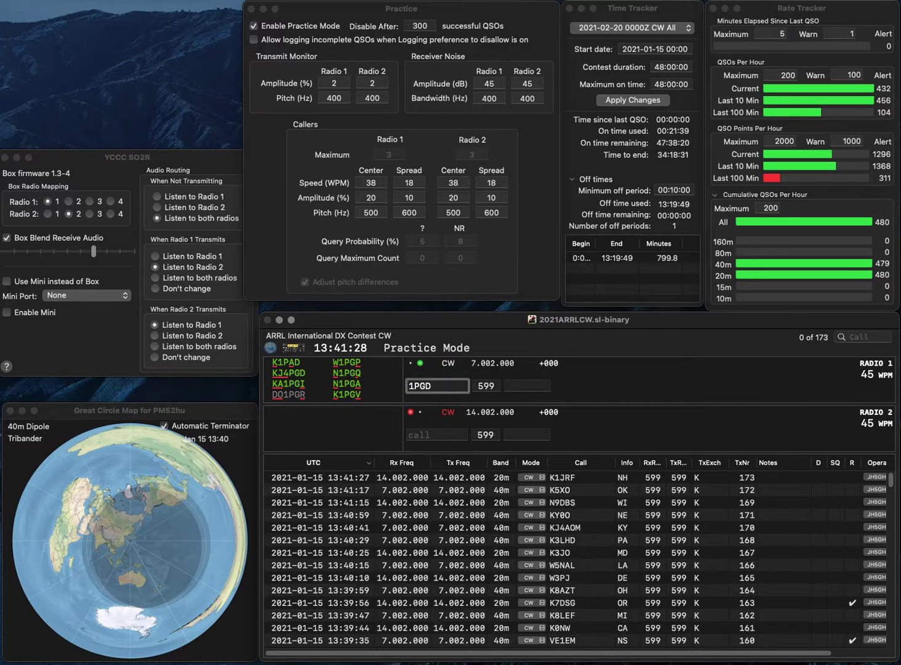
pyautogui.write('K')
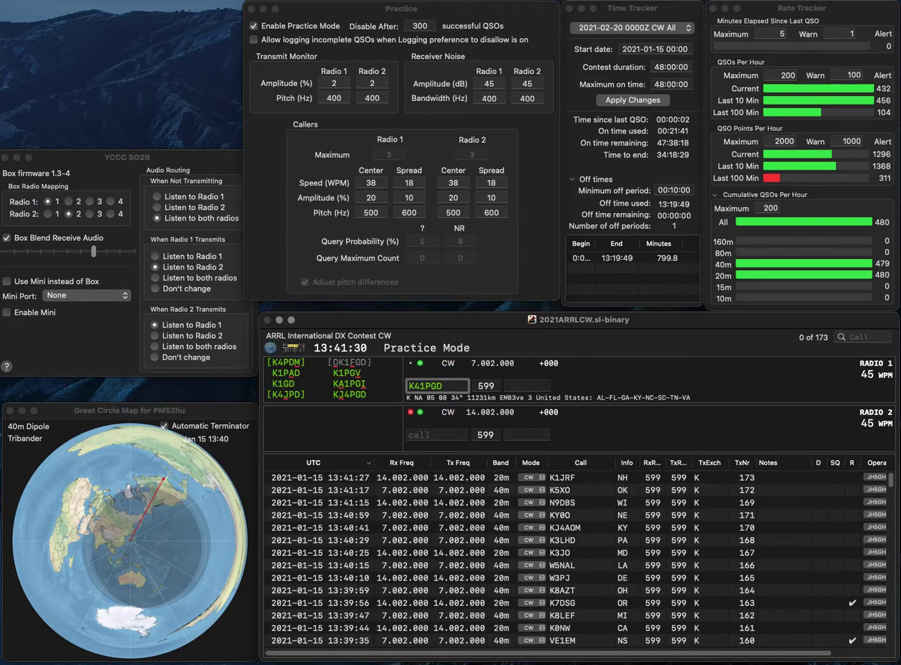
pyautogui.write('J')
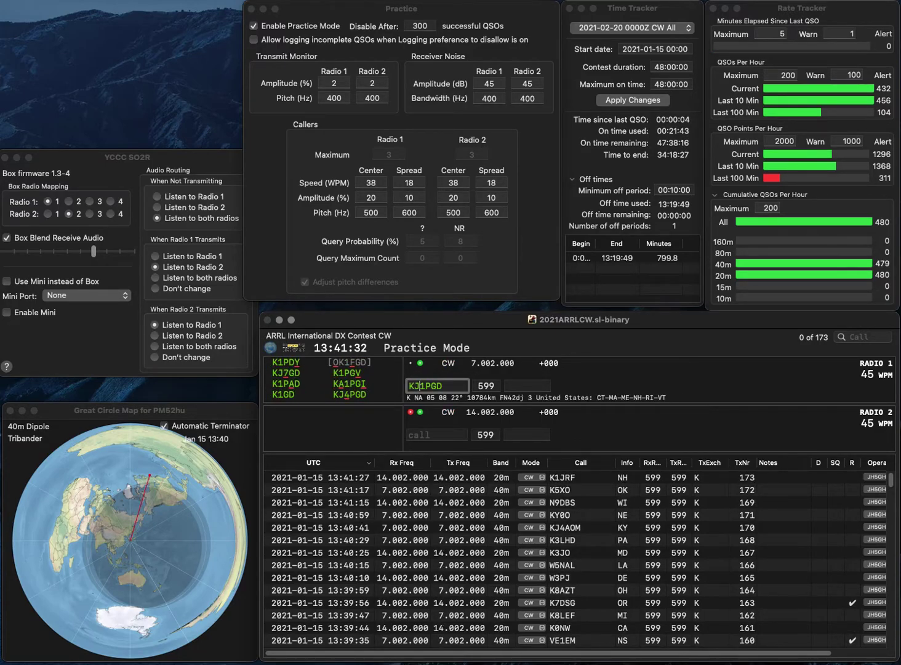
pyautogui.press('BackSpace')
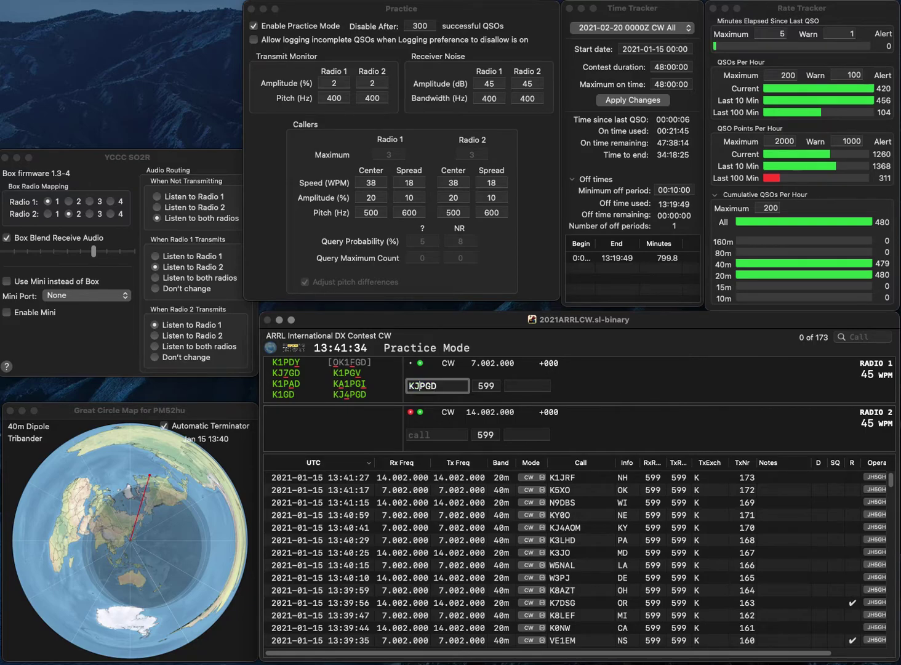
pyautogui.write('4')
pyautogui.press('Return')
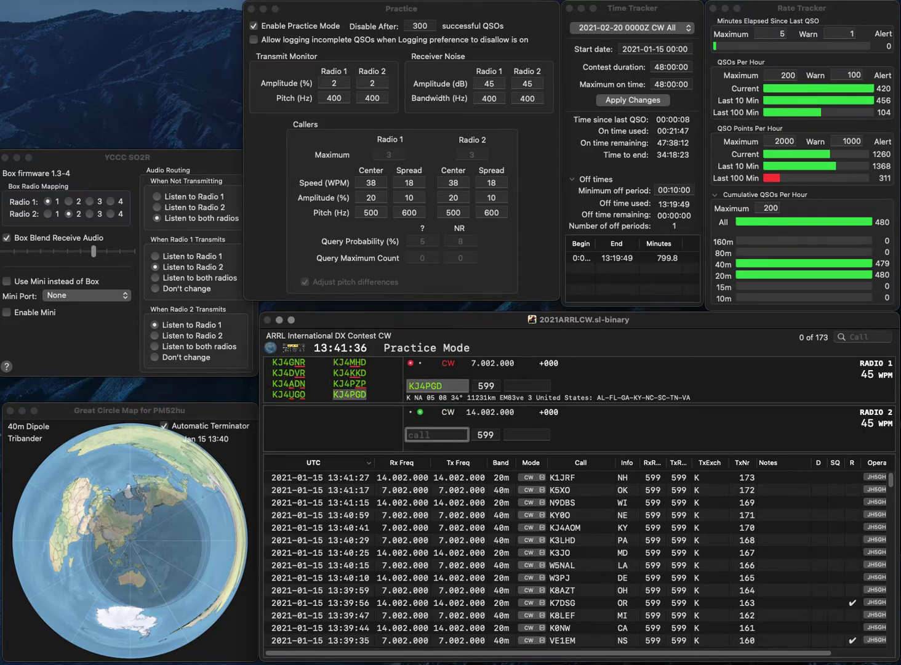
pyautogui.write('K')
pyautogui.press('BackSpace')
pyautogui.write('OKN')
pyautogui.press('Return')
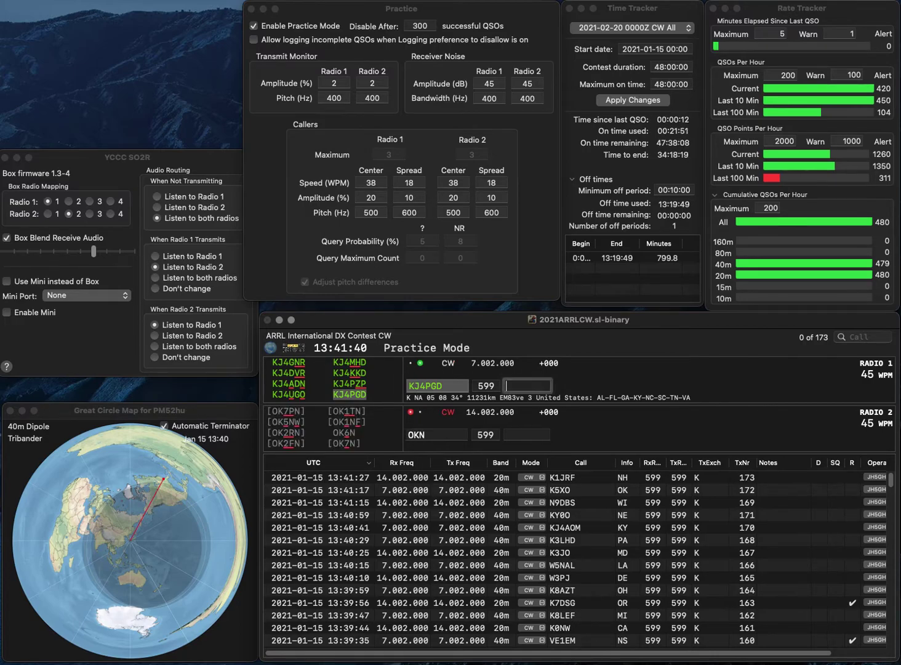
pyautogui.write('KY')
pyautogui.press('Return')
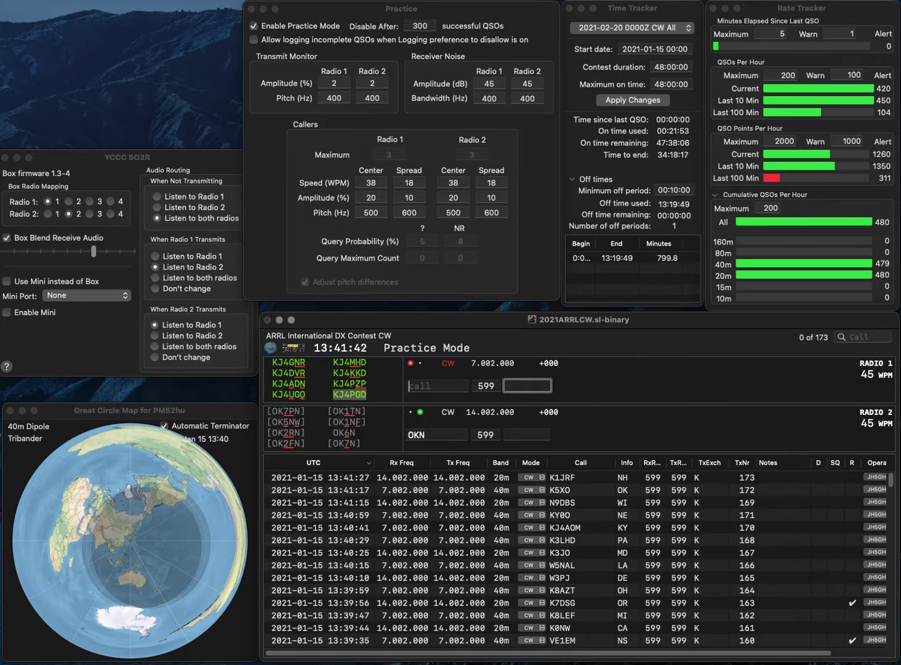
pyautogui.write('K3OCW')
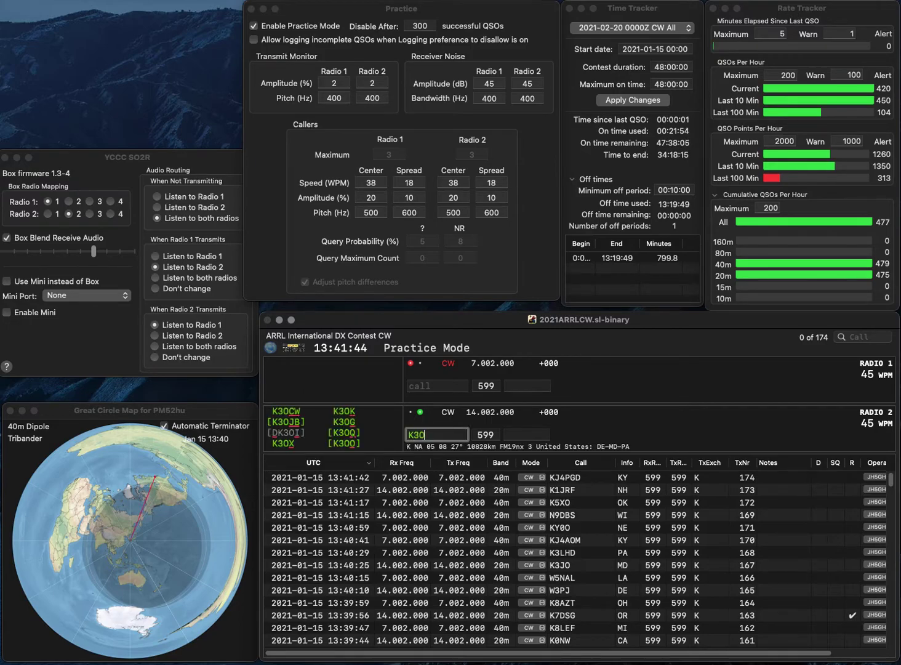
pyautogui.press('Return')
pyautogui.write('N')
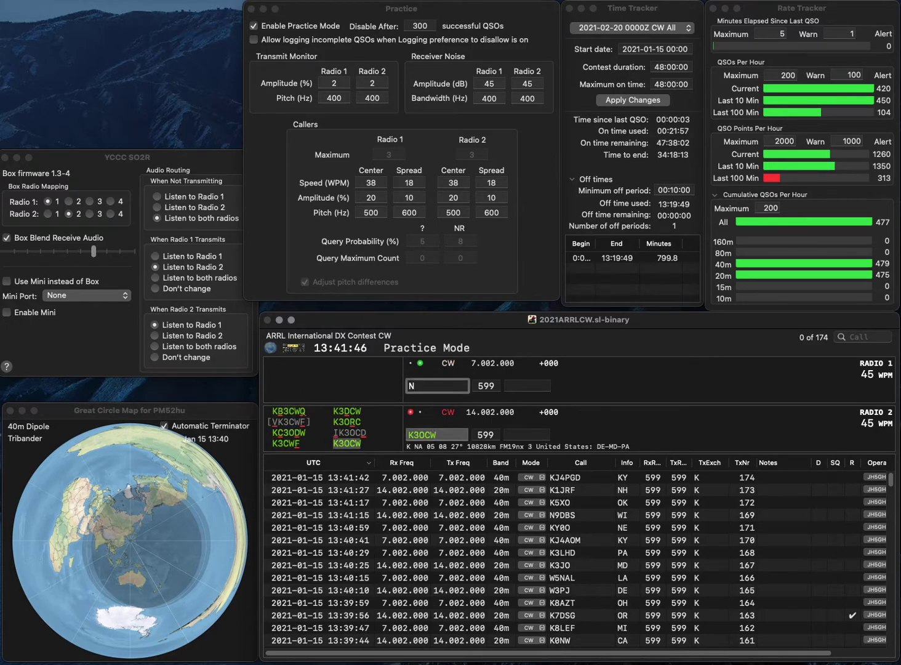
pyautogui.write('8IRC')
pyautogui.press('Return')
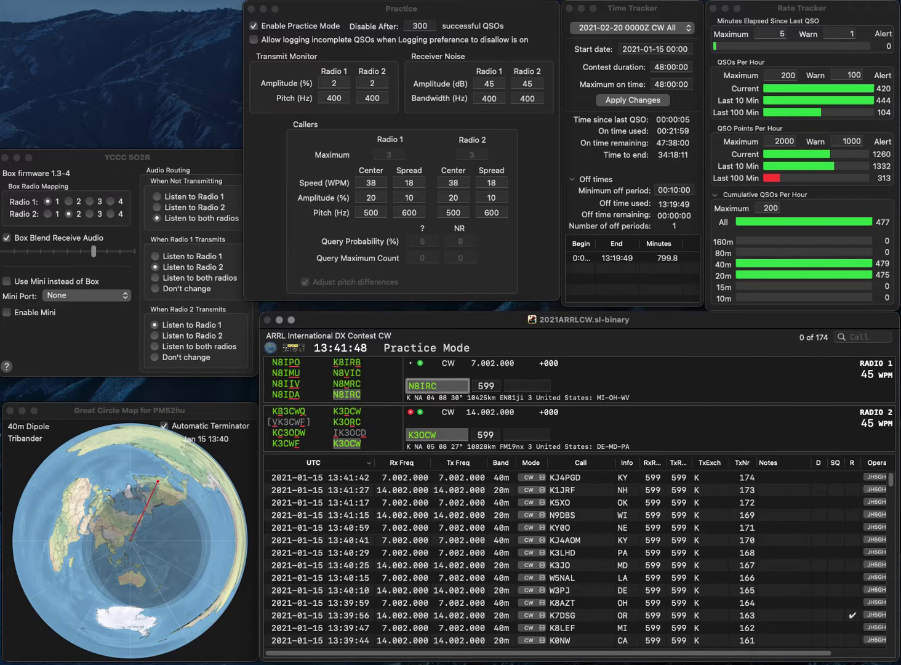
pyautogui.press('space')
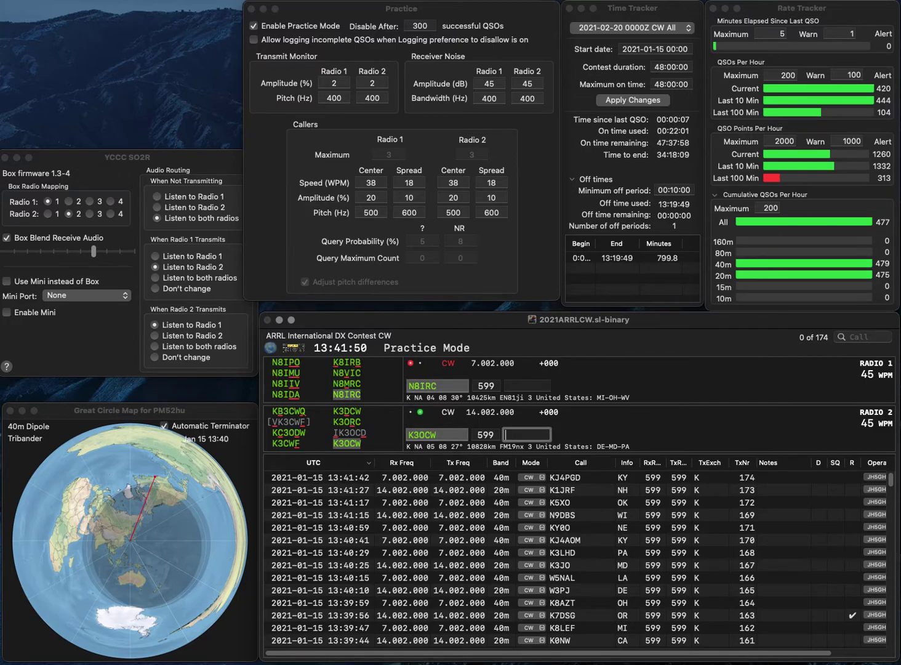
pyautogui.write('ME')
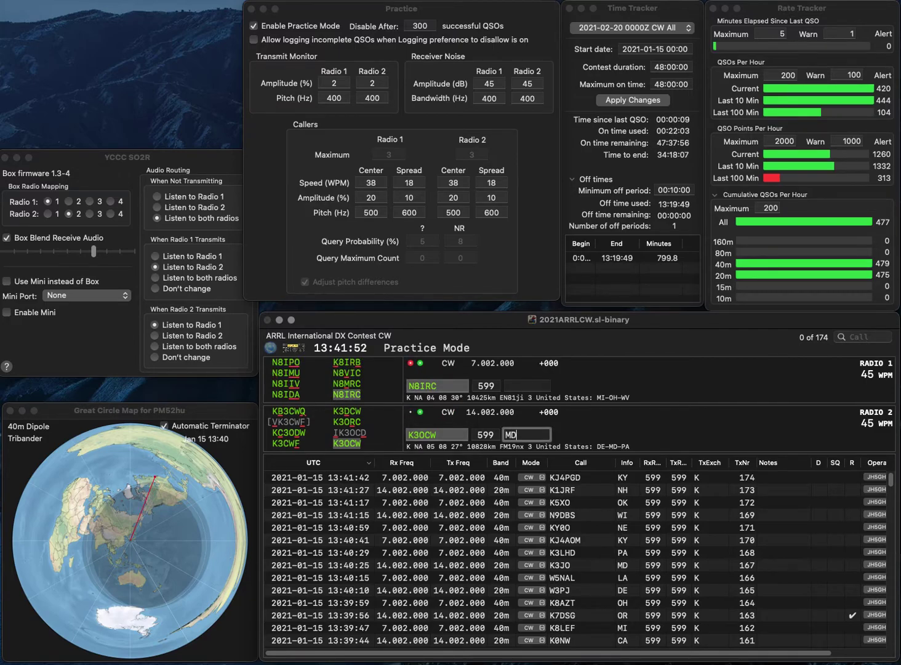
pyautogui.press('Return')
pyautogui.write('W')
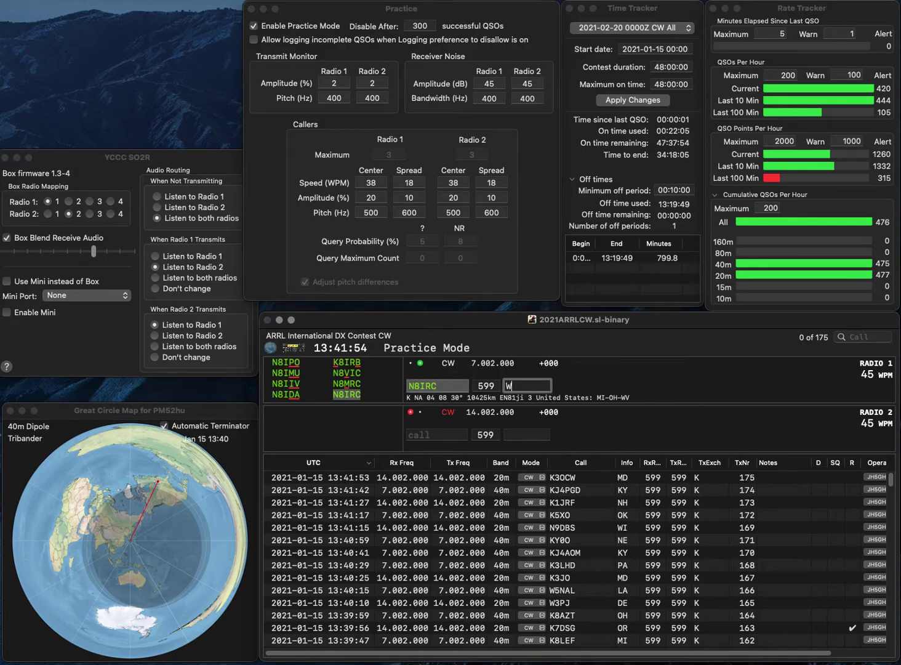
pyautogui.write('VI')
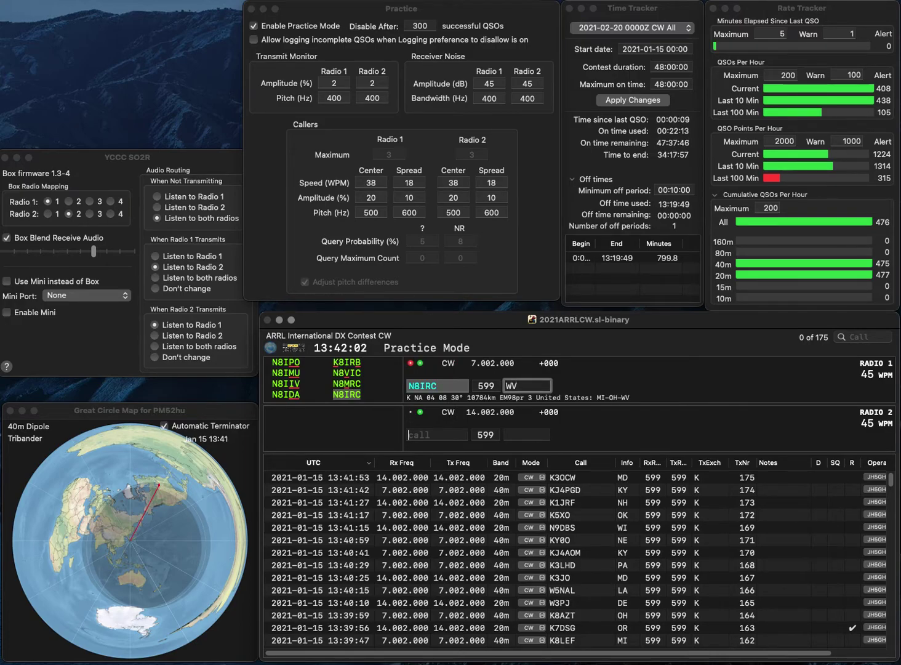
pyautogui.press('Return')
pyautogui.write('VE')
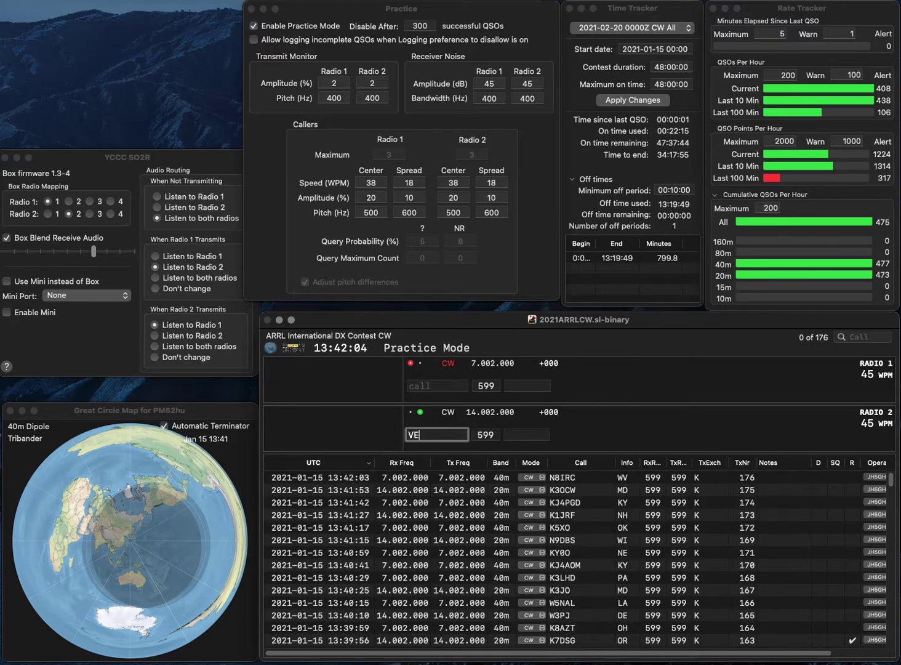
pyautogui.write('13EON')
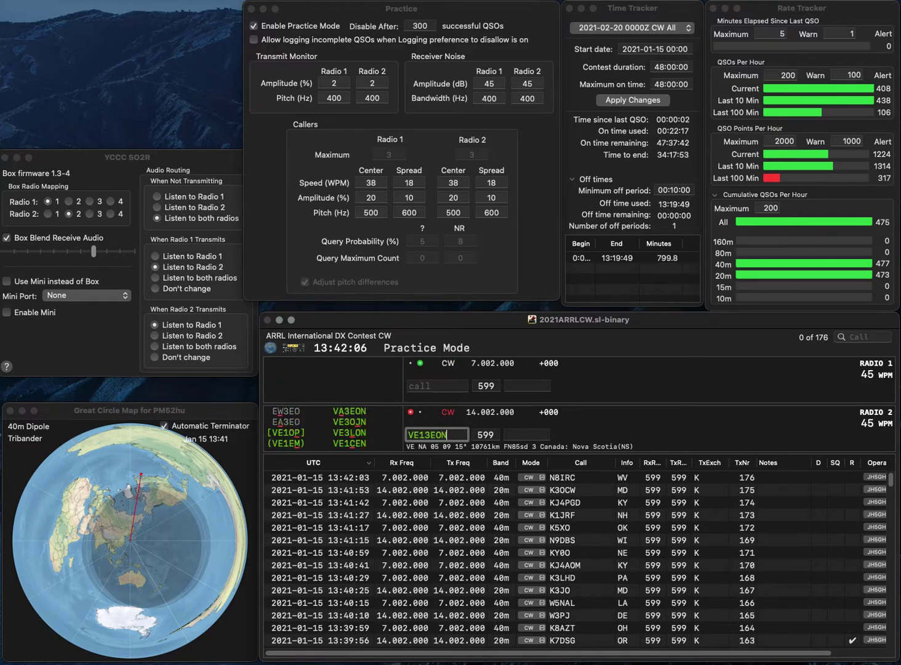
pyautogui.press('Return')
pyautogui.write('WBH')
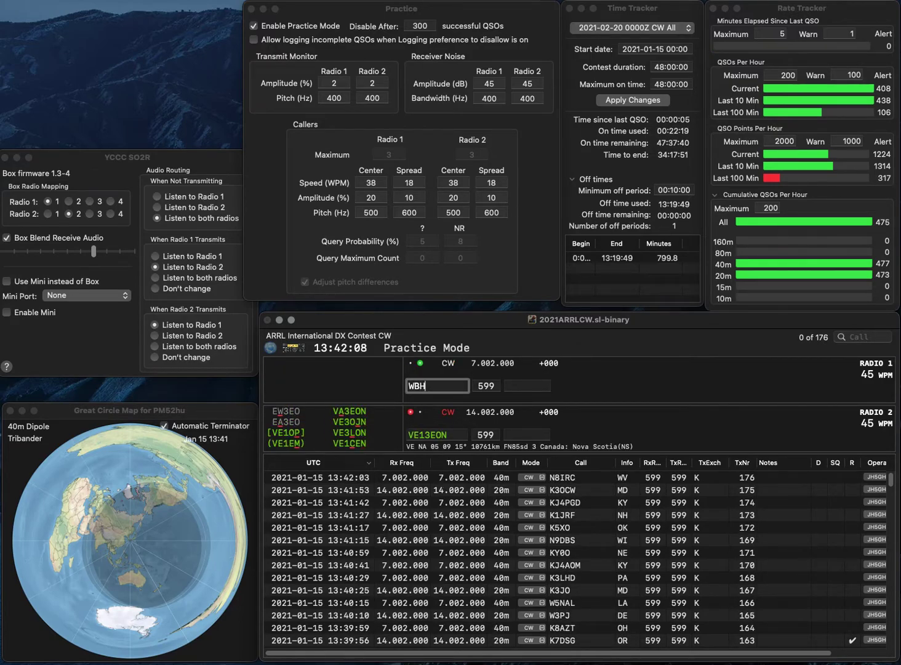
pyautogui.write('LM3HLM')
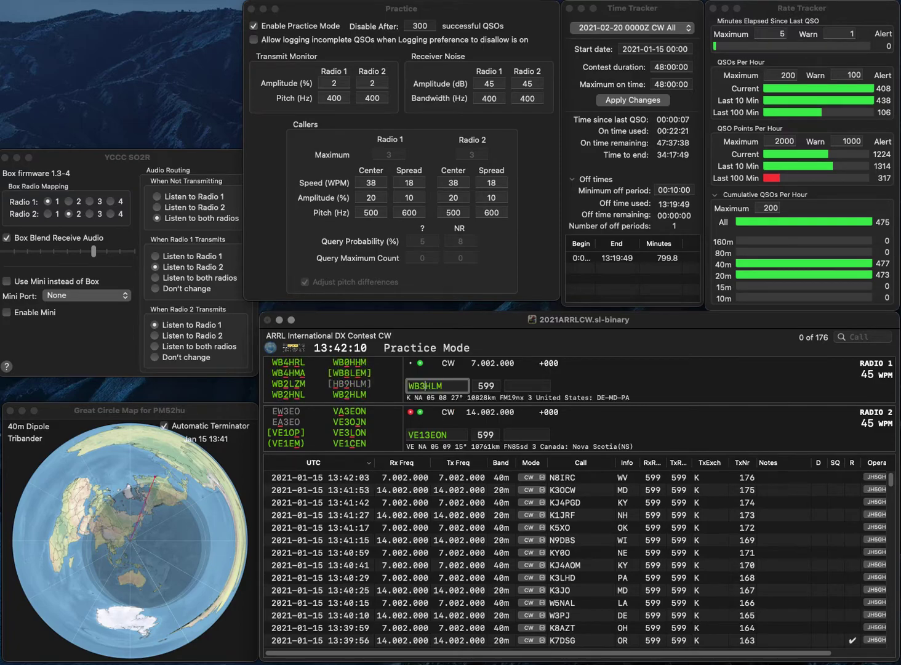
pyautogui.press('Return')
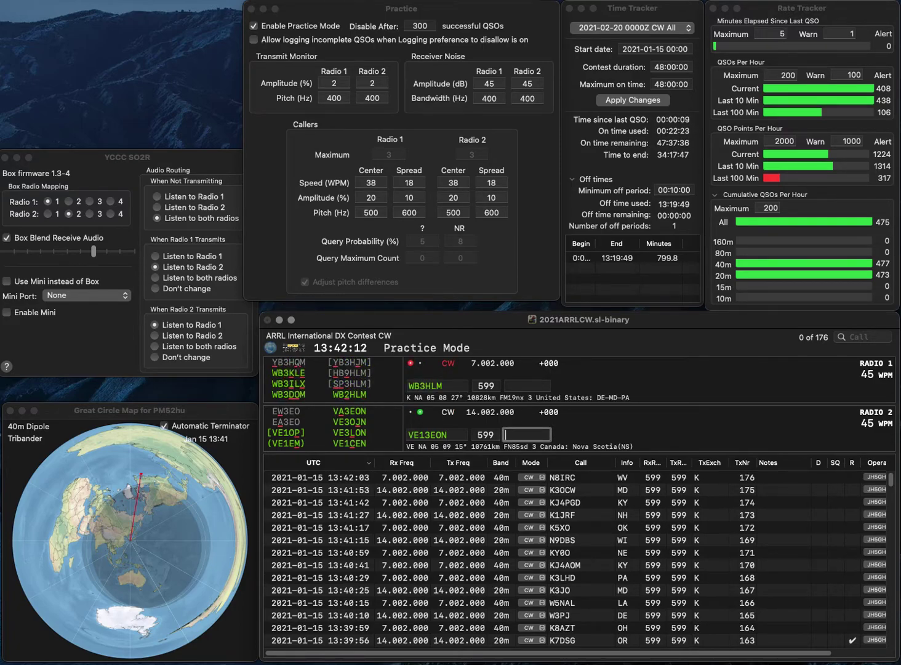
# Change the Radio 2 callsign to VE1EON and send it to the caller.
pyautogui.press('space')
pyautogui.press('Left')
pyautogui.press('Left')
pyautogui.press('BackSpace')
pyautogui.press('BackSpace')
pyautogui.write('E')
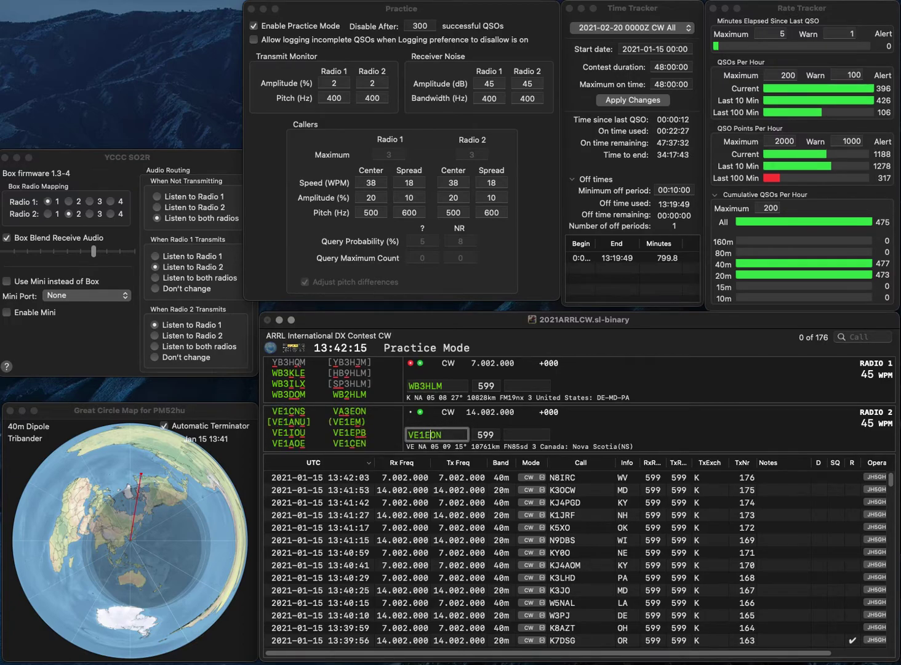
pyautogui.press('Return')
pyautogui.press('Return')
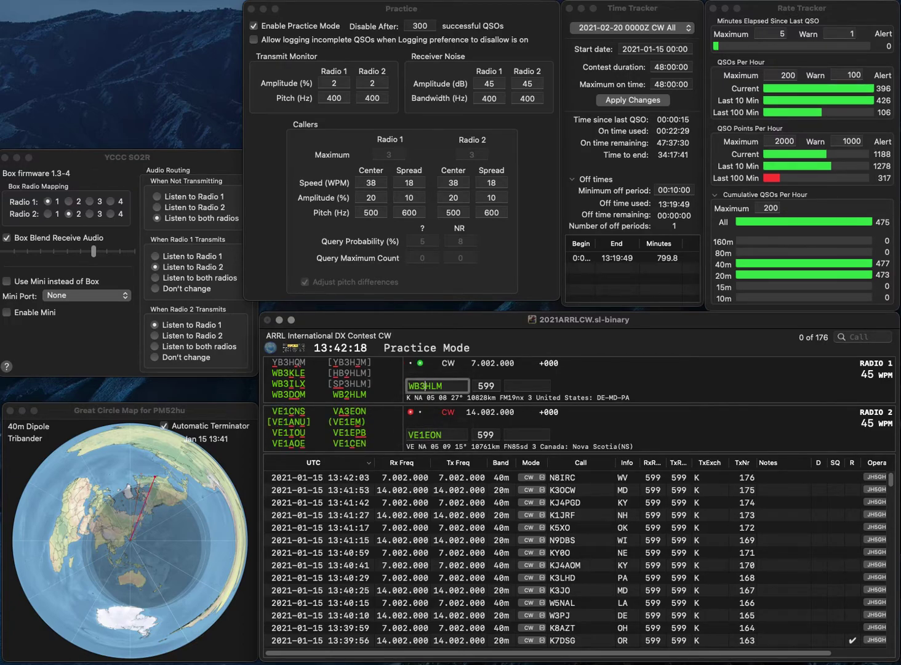
pyautogui.press('BackSpace')
pyautogui.write('2')
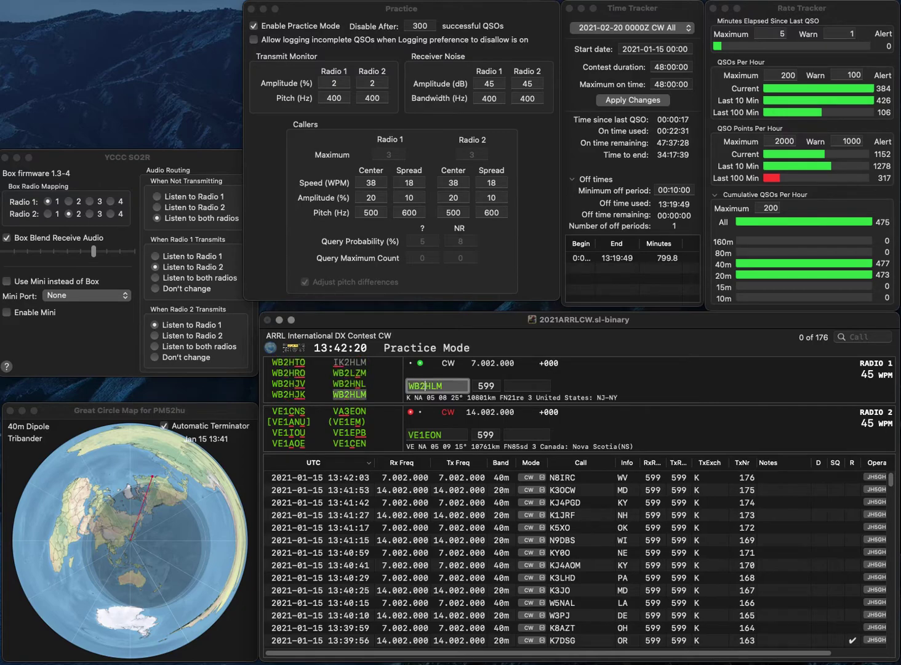
pyautogui.press('Return')
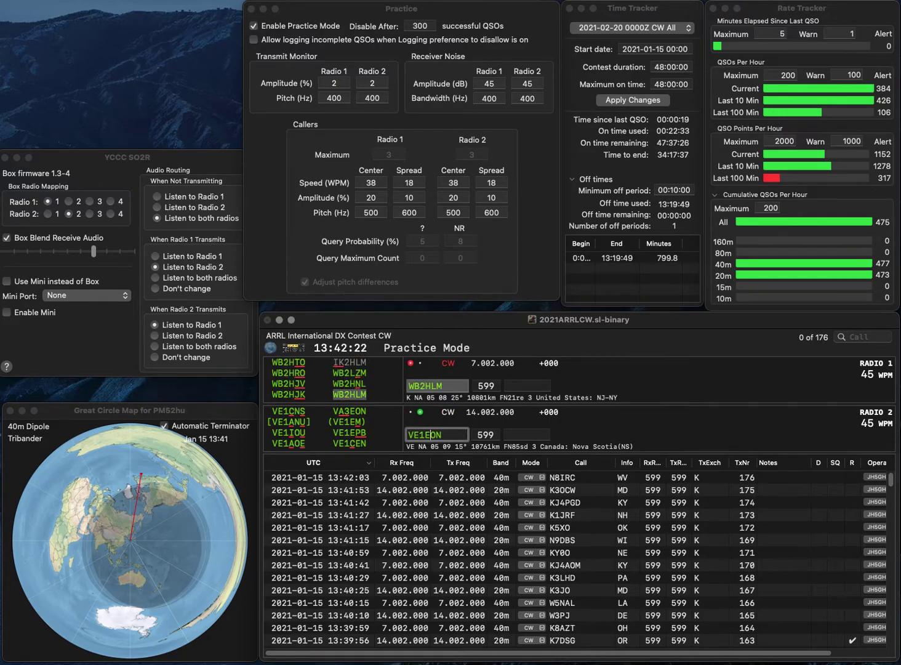
pyautogui.press('BackSpace')
pyautogui.write('2')
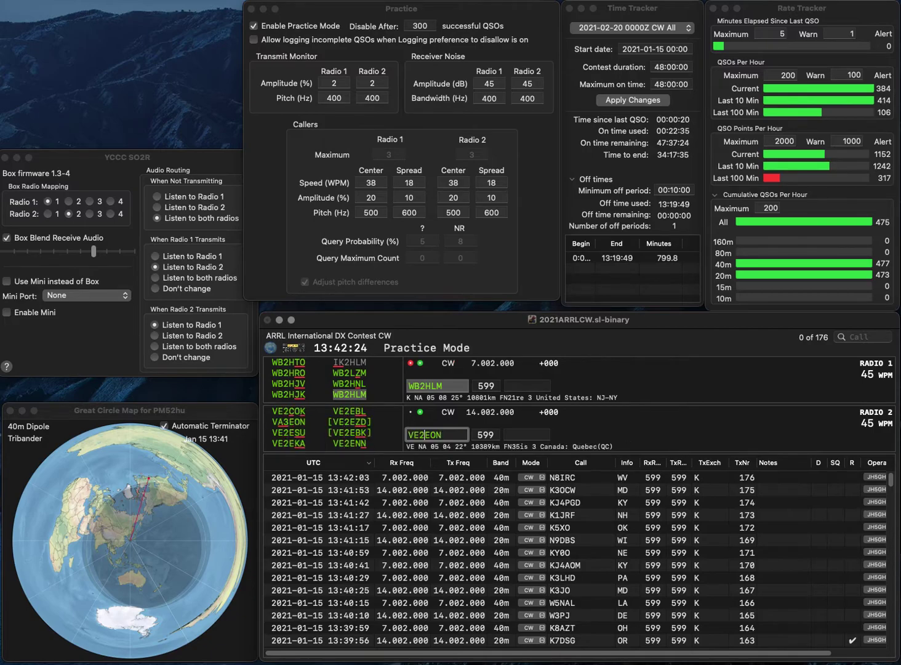
pyautogui.press('Return')
pyautogui.write('N')
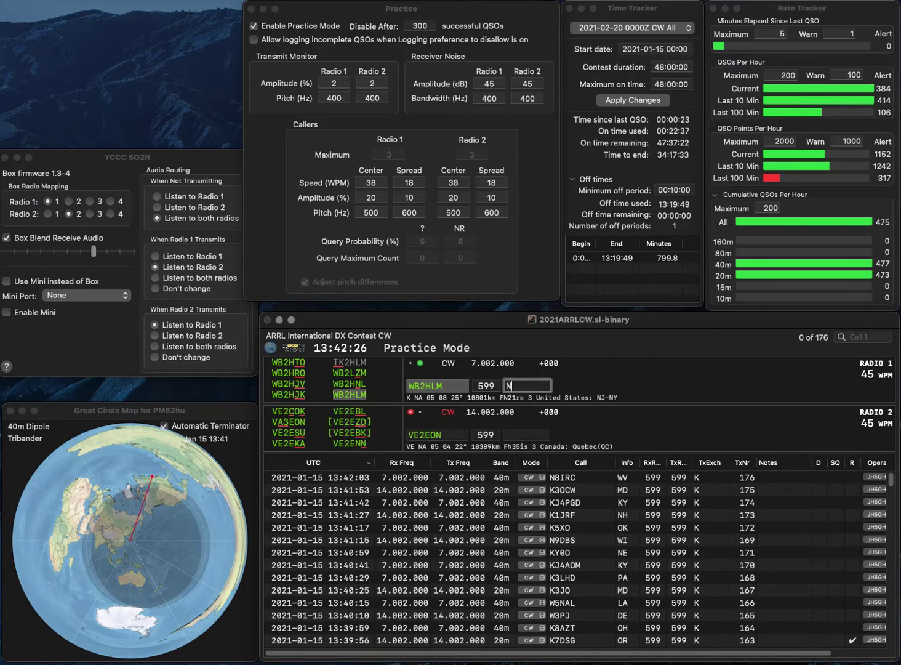
pyautogui.write('J')
pyautogui.press('Return')
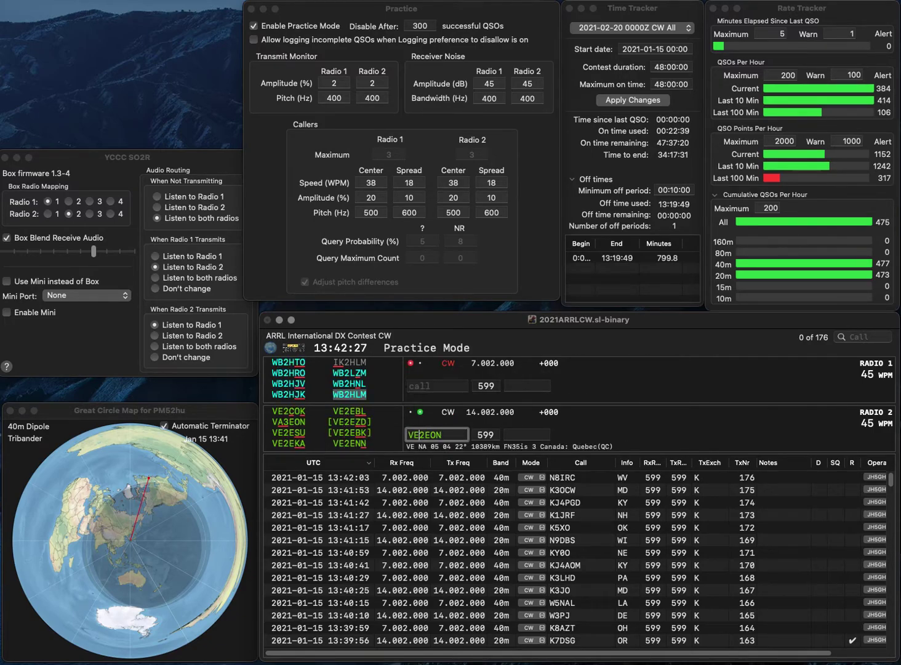
pyautogui.press('BackSpace')
pyautogui.write('A')
pyautogui.press('Delete')
pyautogui.write('3')
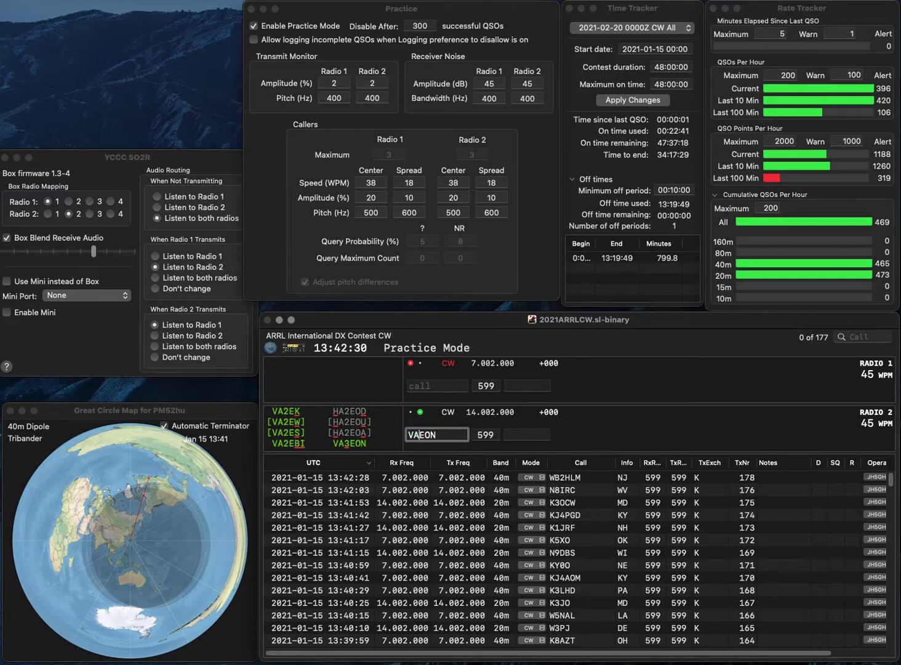
pyautogui.press('Return')
pyautogui.write('VE')
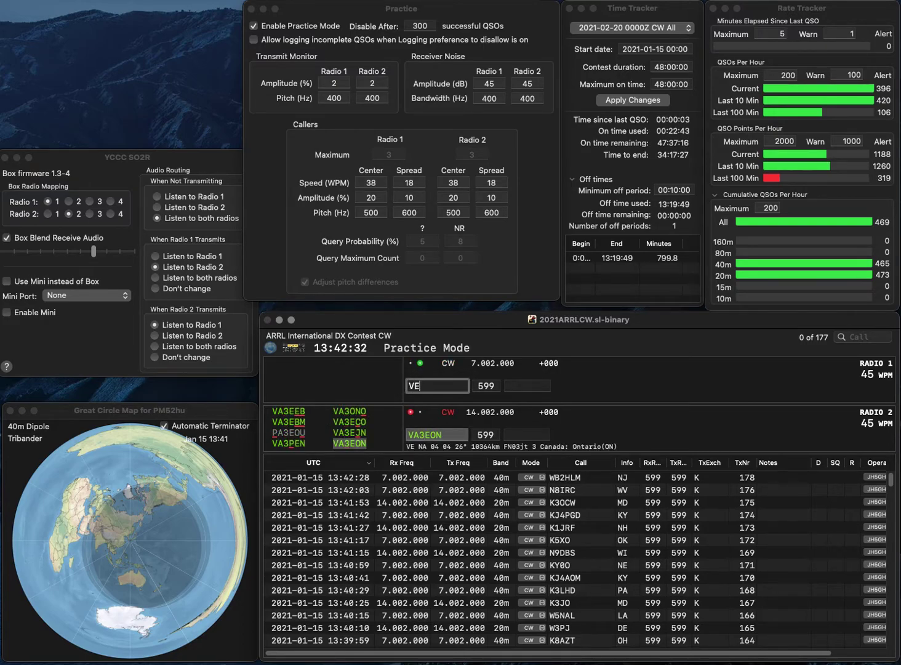
pyautogui.write('7TTW')
pyautogui.press('Return')
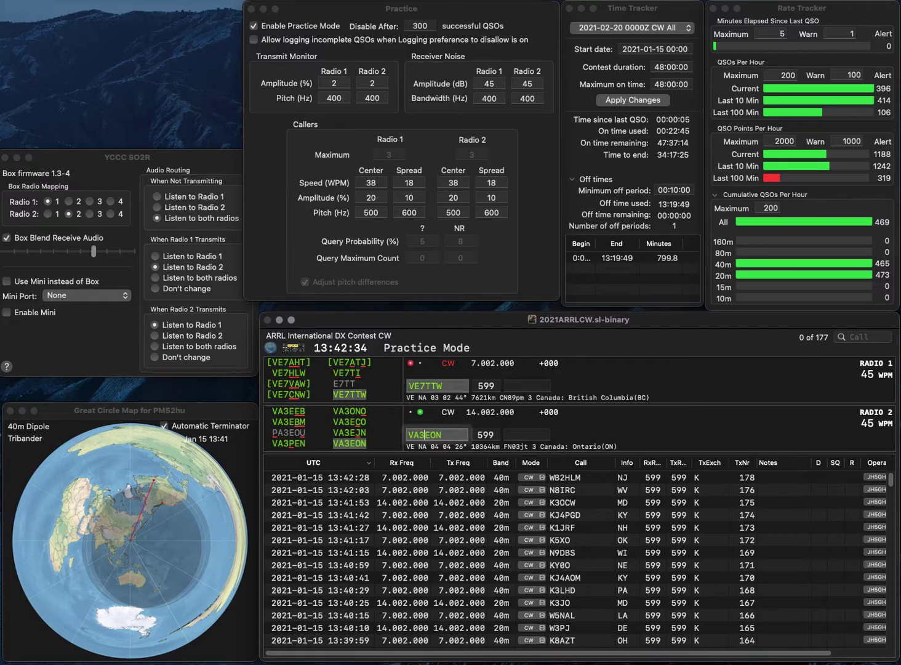
pyautogui.press('space')
pyautogui.write('ON')
pyautogui.press('Return')
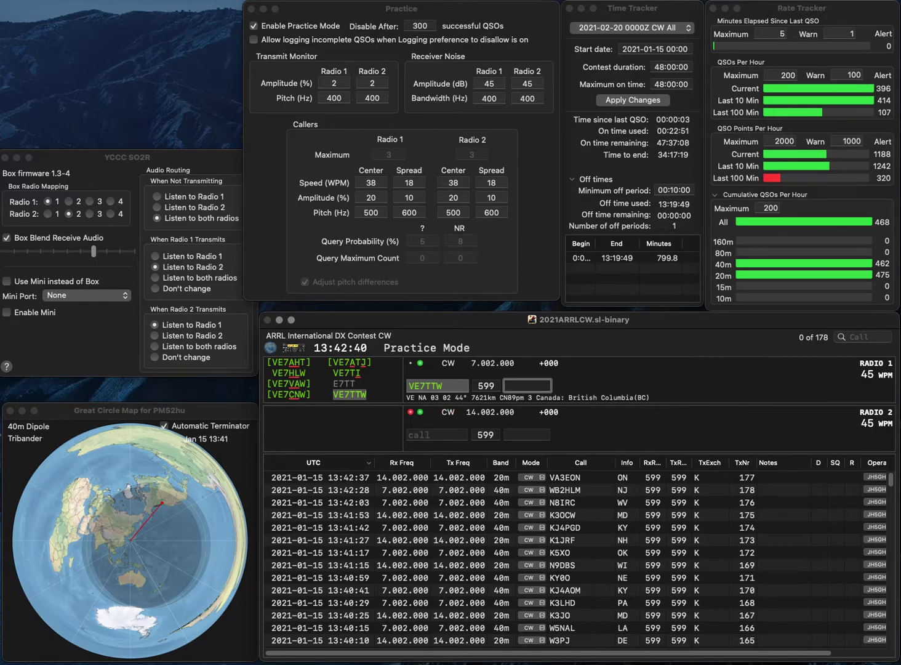
pyautogui.write('C')
pyautogui.press('Return')
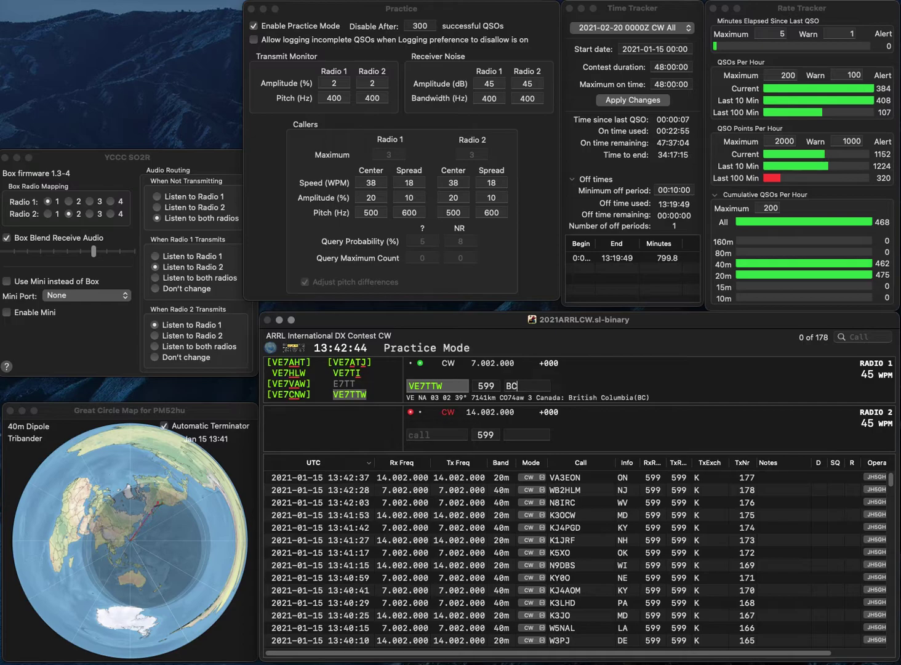
pyautogui.write('AA')
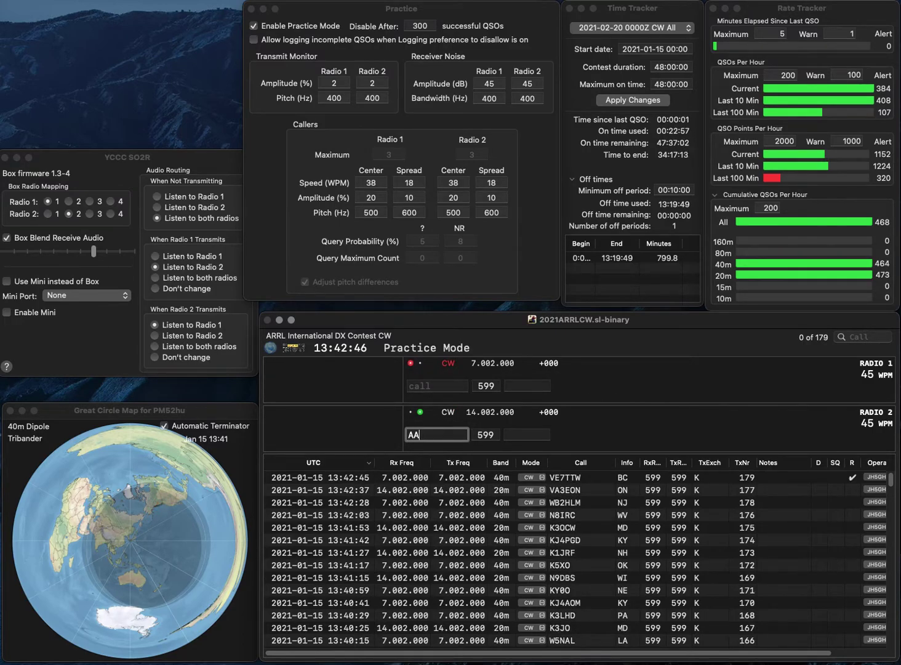
pyautogui.write('8SW')
pyautogui.press('Return')
pyautogui.write('K9YX')
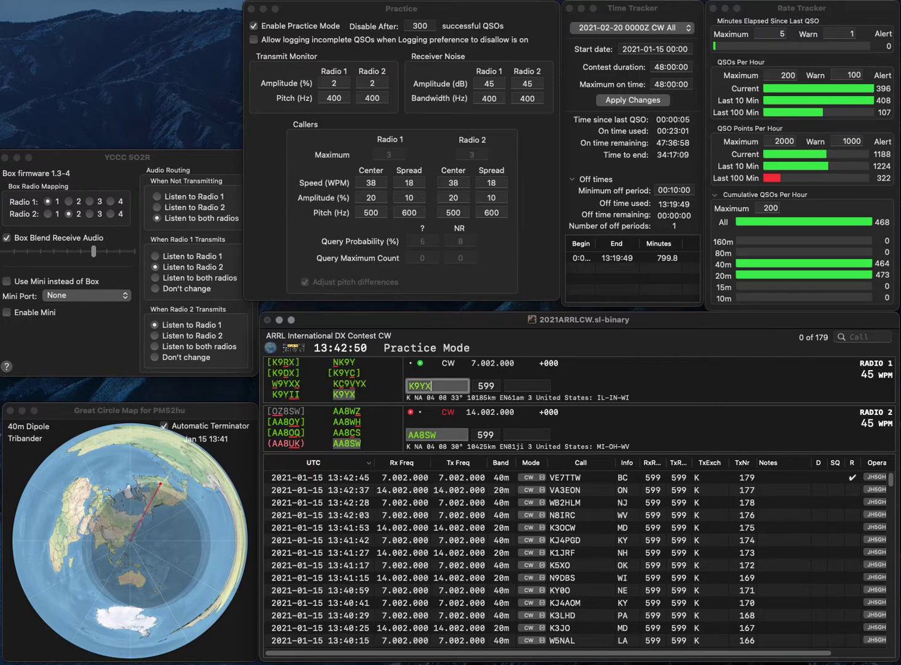
pyautogui.press('Return')
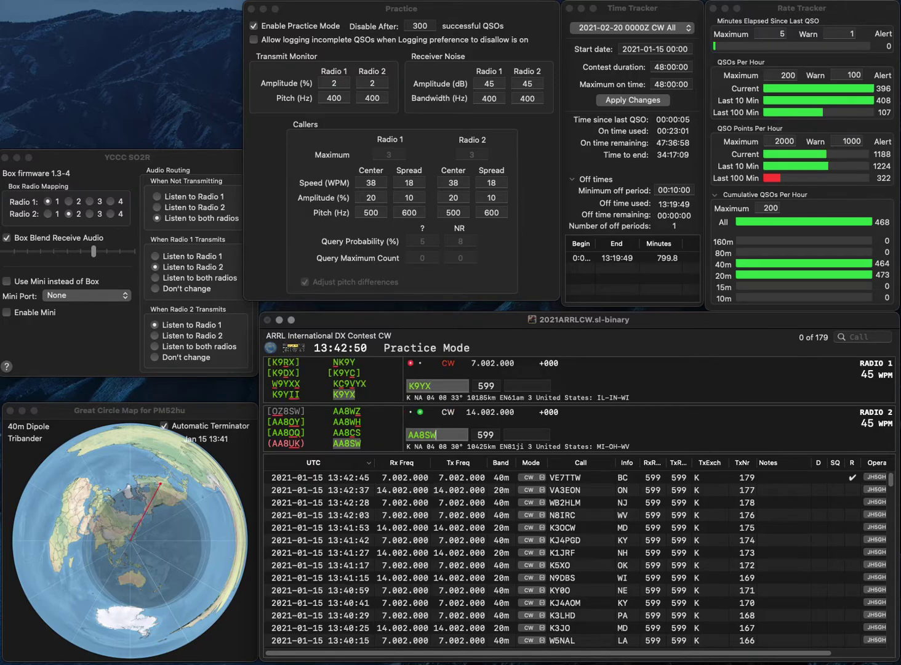
# Log AA8SW on Radio 2 with exchange OH, and K9YX on Radio 1 with exchange IN.
pyautogui.write('OH')
pyautogui.press('Return')
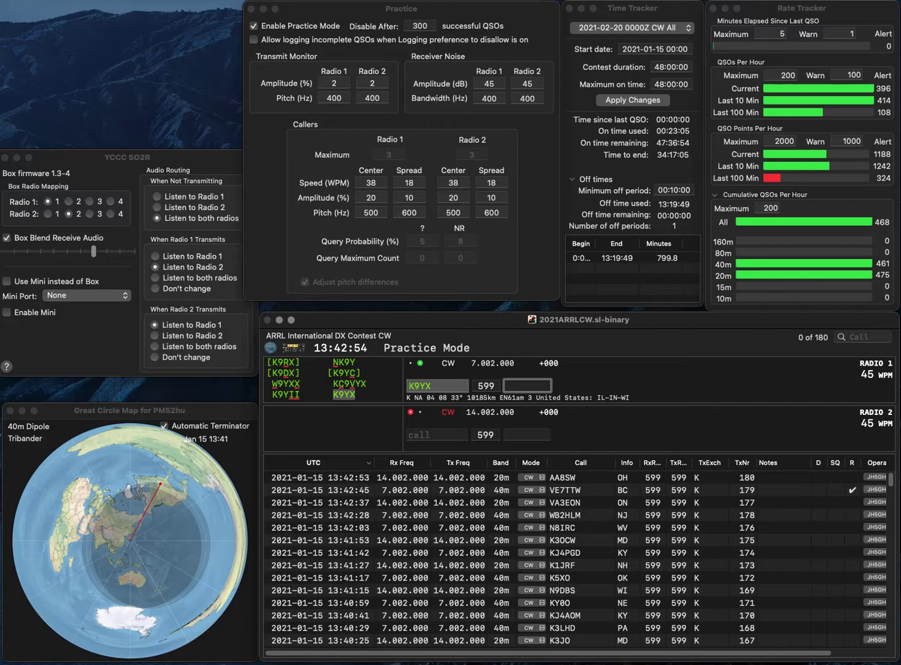
pyautogui.write('IN')
pyautogui.press('Return')
pyautogui.write('VA3P')
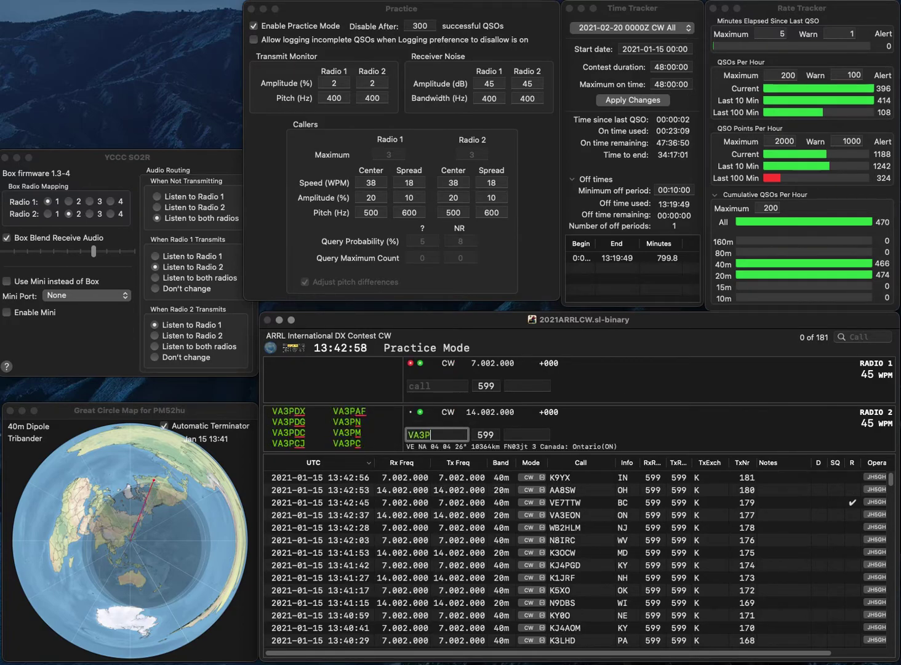
pyautogui.write('FZ')
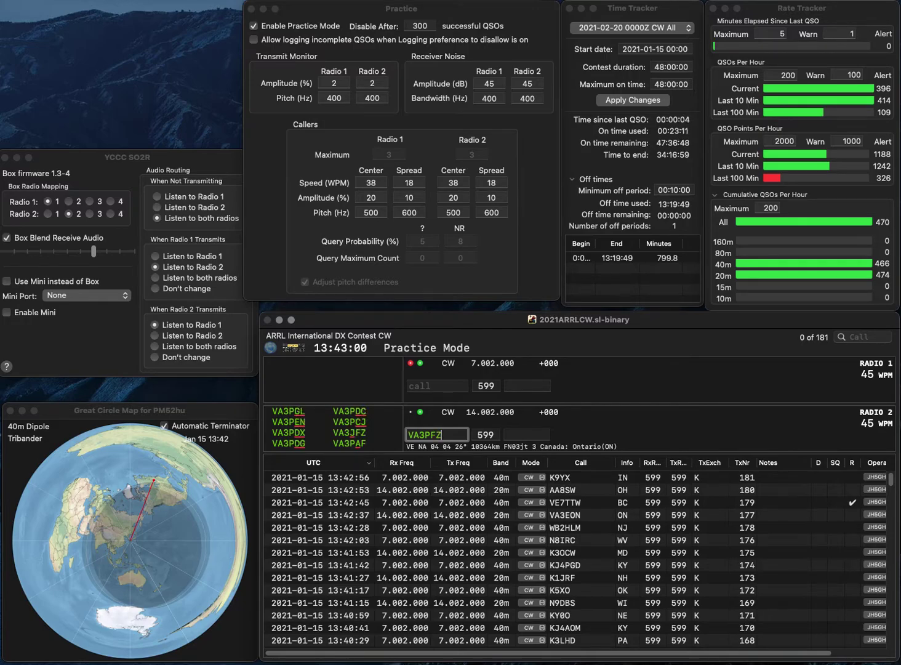
pyautogui.press('BackSpace')
pyautogui.write('A')
pyautogui.press('Return')
pyautogui.write('W')
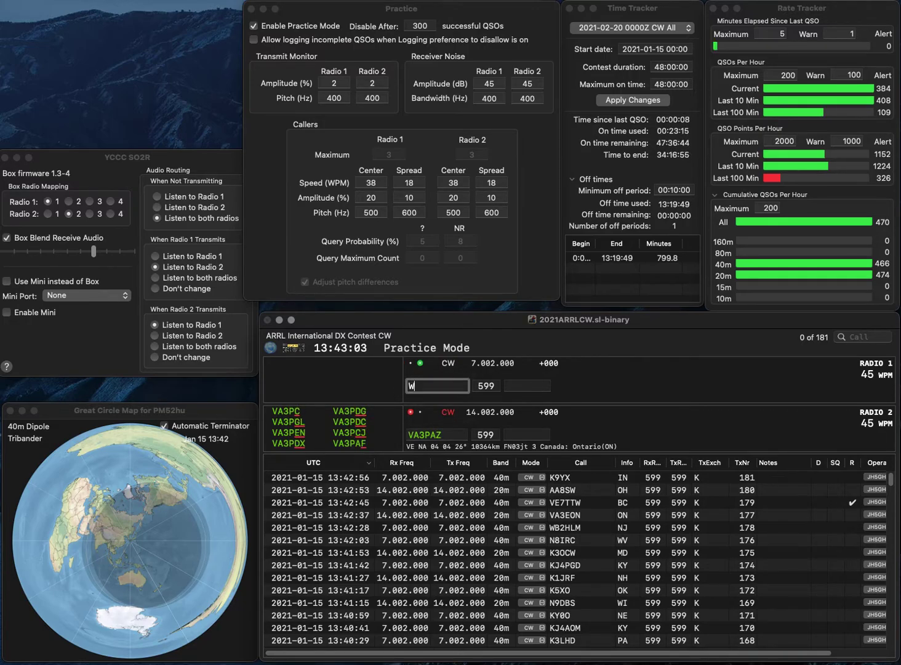
pyautogui.write('6Y')
pyautogui.press('Return')
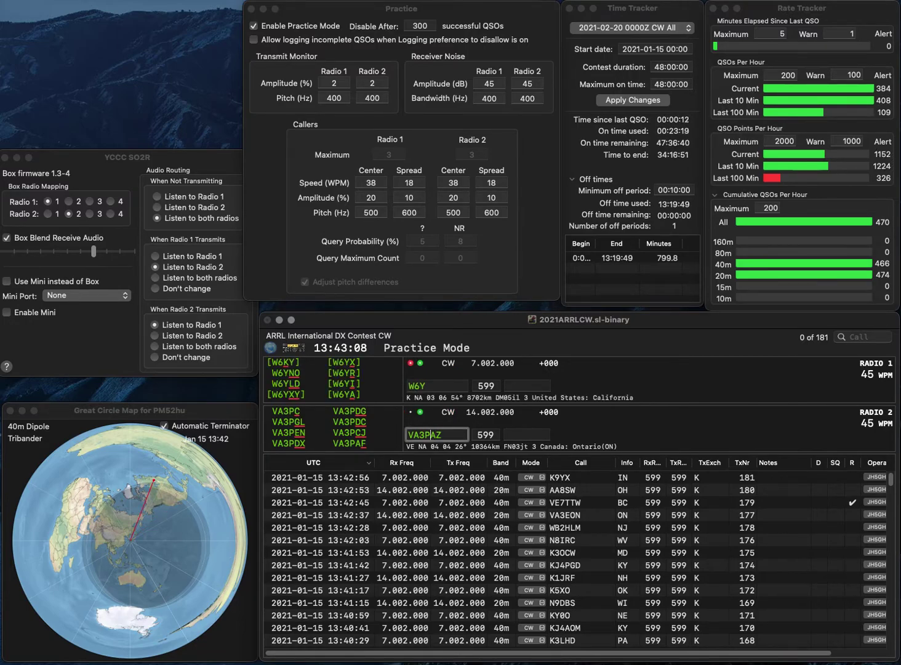
pyautogui.write('J')
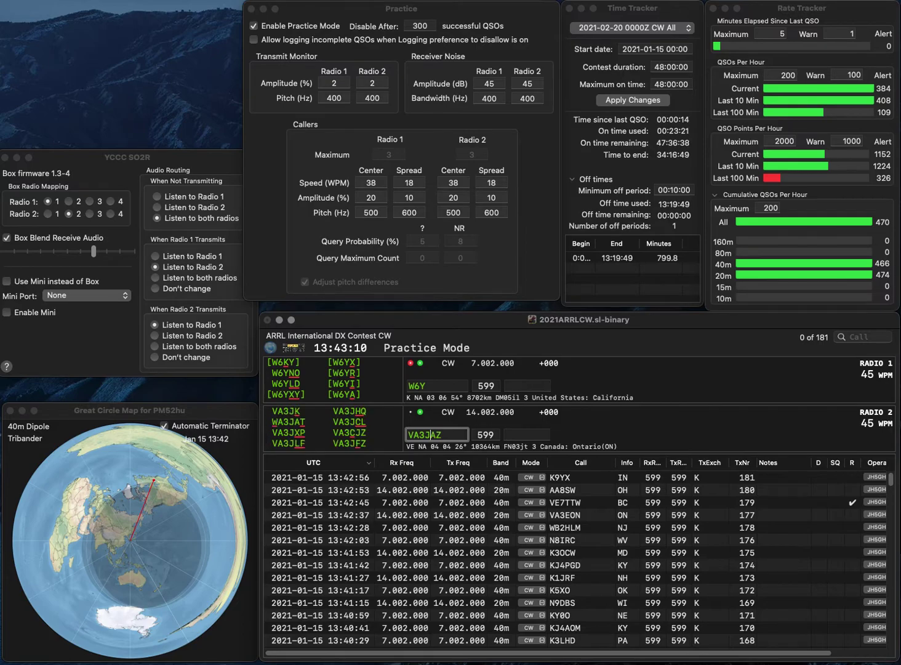
pyautogui.press('BackSpace')
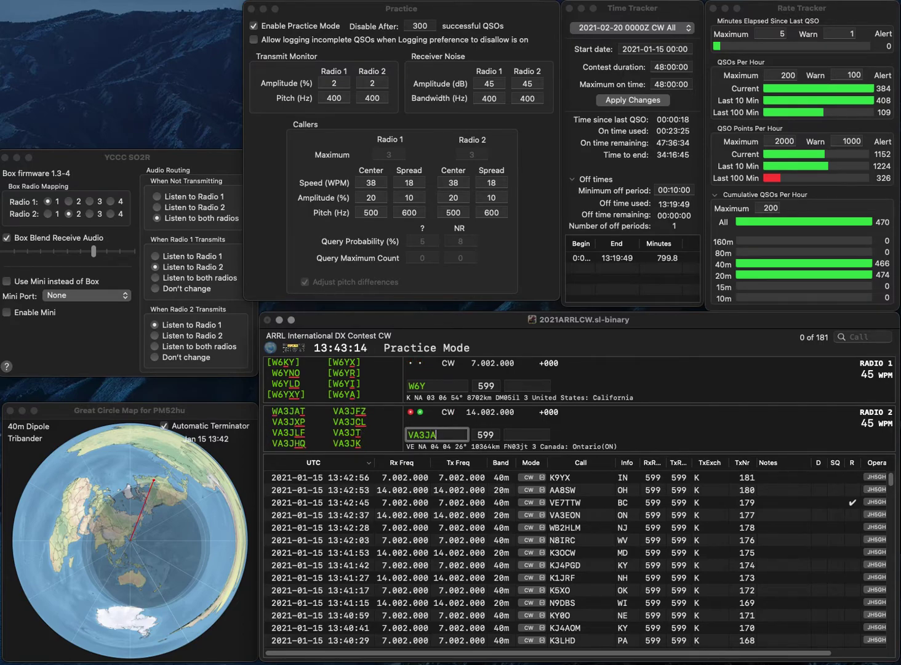
pyautogui.press('BackSpace')
pyautogui.write('FZ')
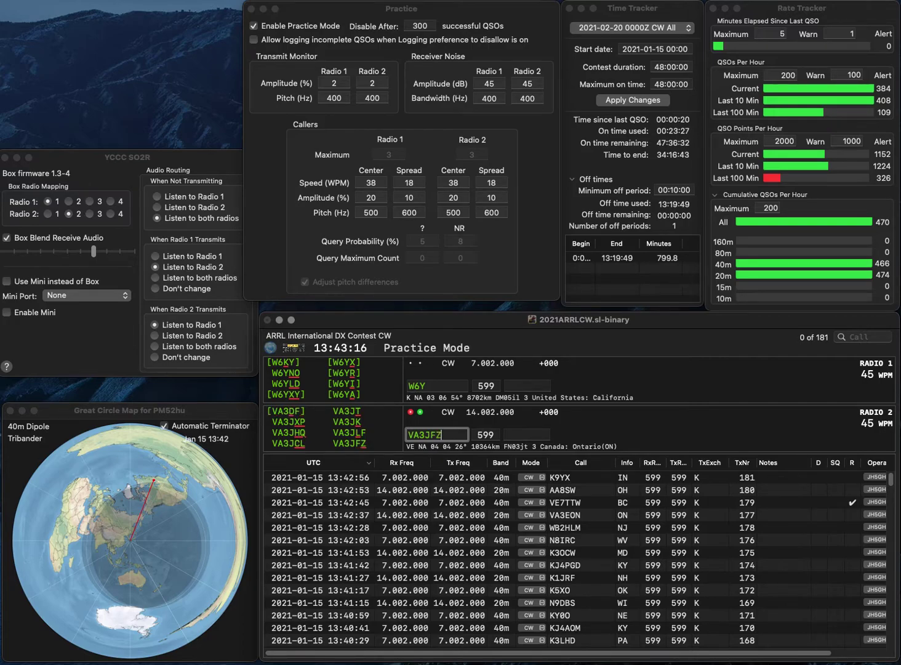
pyautogui.press('Up')
pyautogui.press('Return')
pyautogui.press('Down')
pyautogui.press('Return')
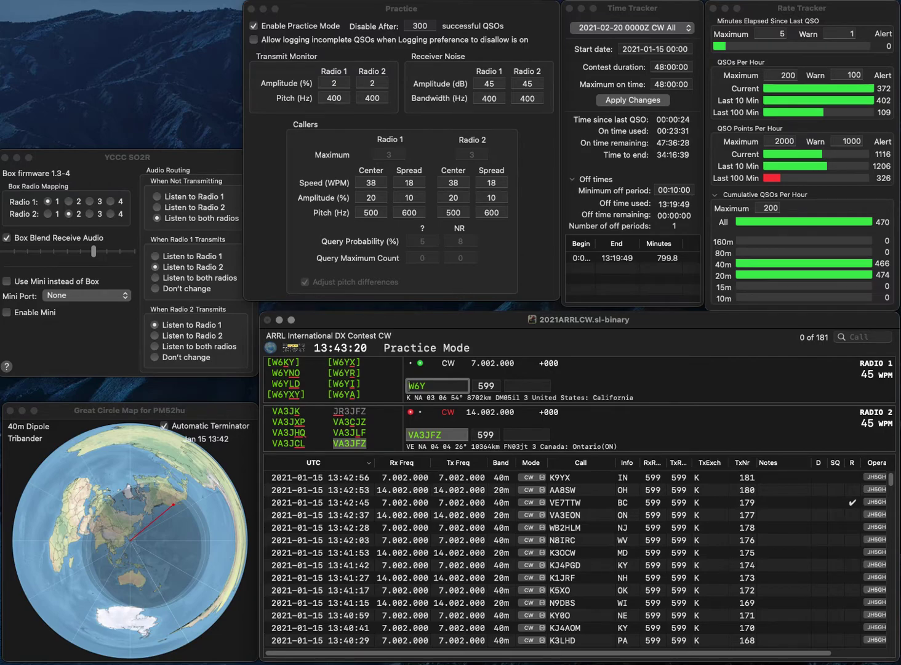
pyautogui.write('R')
pyautogui.press('Return')
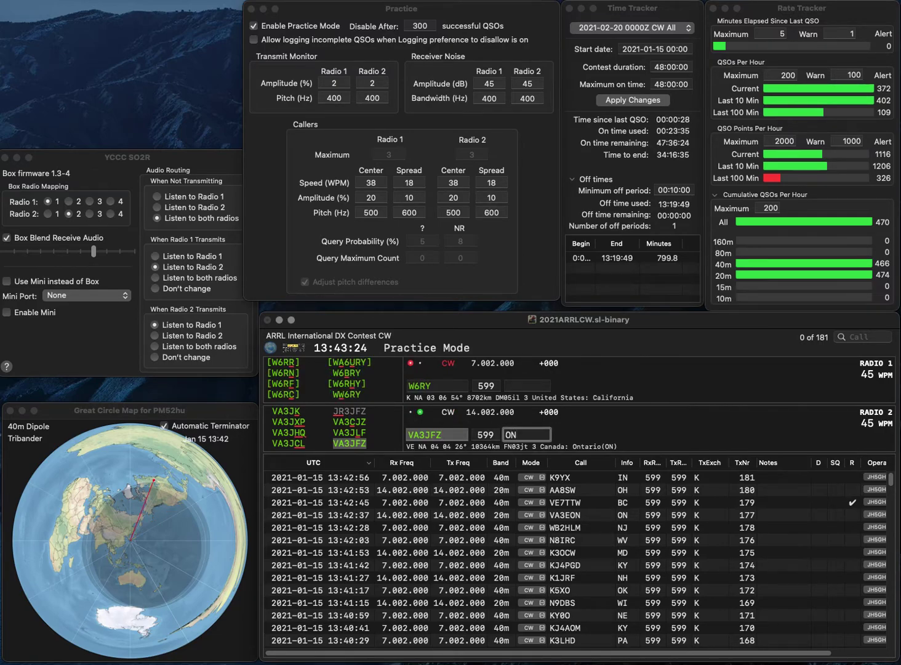
pyautogui.press('Return')
# Change the Radio 1 callsign to W6PNY and send it to the caller.
pyautogui.press('BackSpace')
pyautogui.write('PC')
pyautogui.press('BackSpace')
pyautogui.write('N')
pyautogui.press('Return')
# Answer K5AEB on Radio 2.
pyautogui.write('AEB')
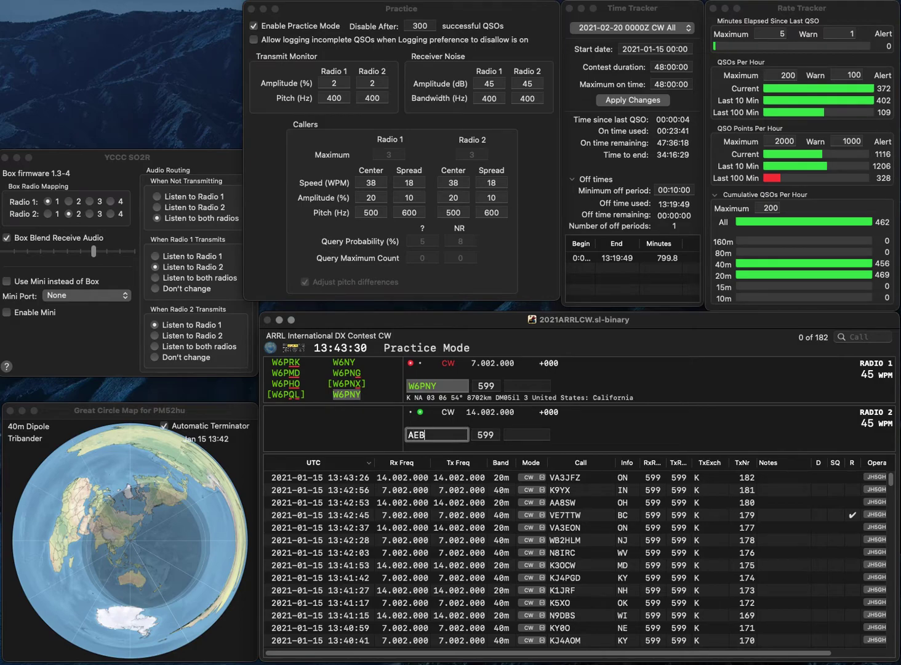
pyautogui.press('Home')
pyautogui.write('K5')
pyautogui.press('Return')
pyautogui.press('Tab')
pyautogui.write('CA')
pyautogui.press('Return')
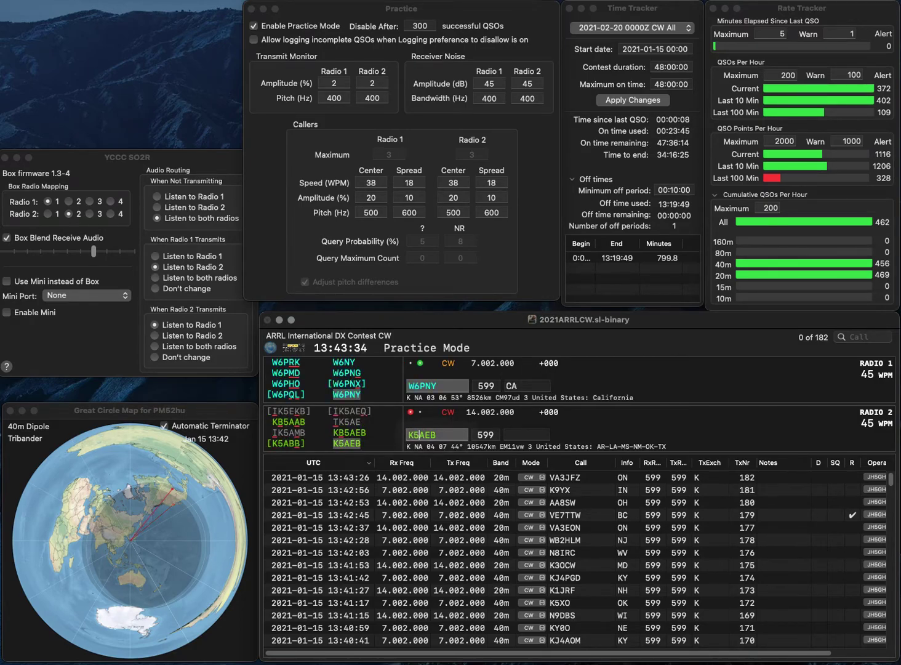
pyautogui.press('Tab')
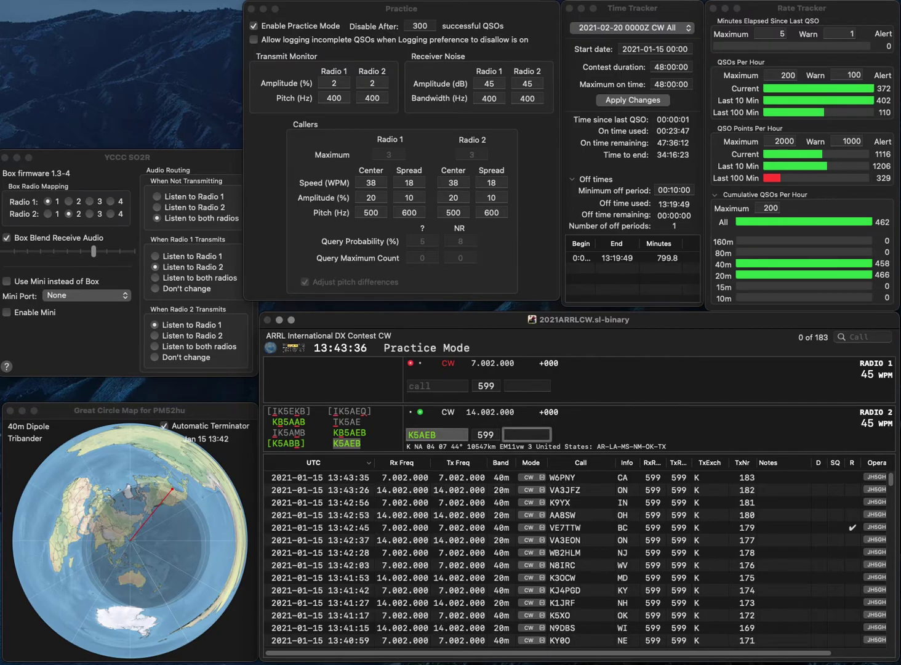
pyautogui.write('LA')
pyautogui.press('Return')
# Answer VE7VV on Radio 1 and N6BT on Radio 2.
pyautogui.write('VE7VV')
pyautogui.press('Return')
pyautogui.write('N6BT')
pyautogui.press('Return')
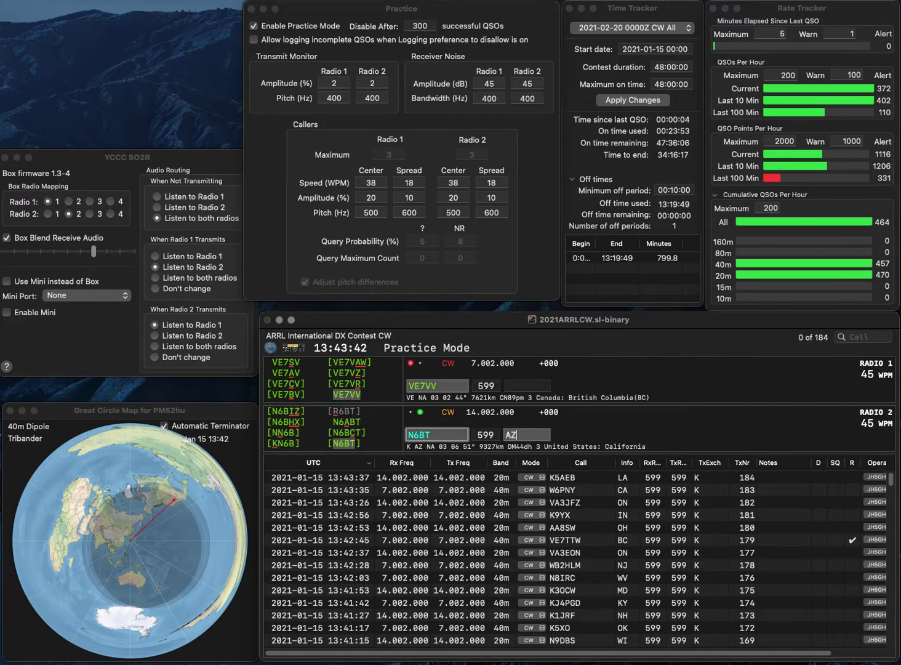
pyautogui.write('BC')
pyautogui.press('Return')
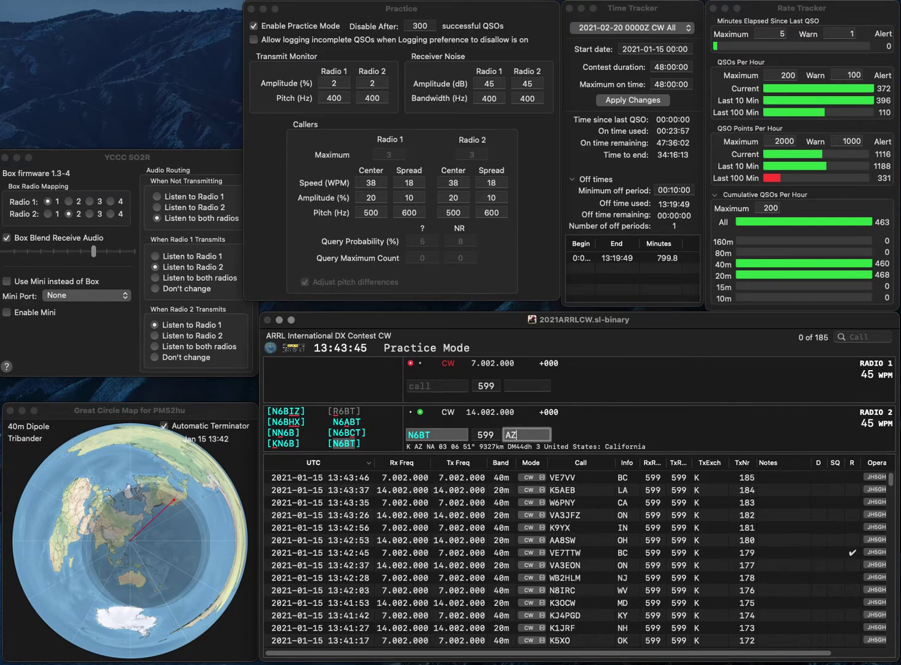
pyautogui.press('Return')
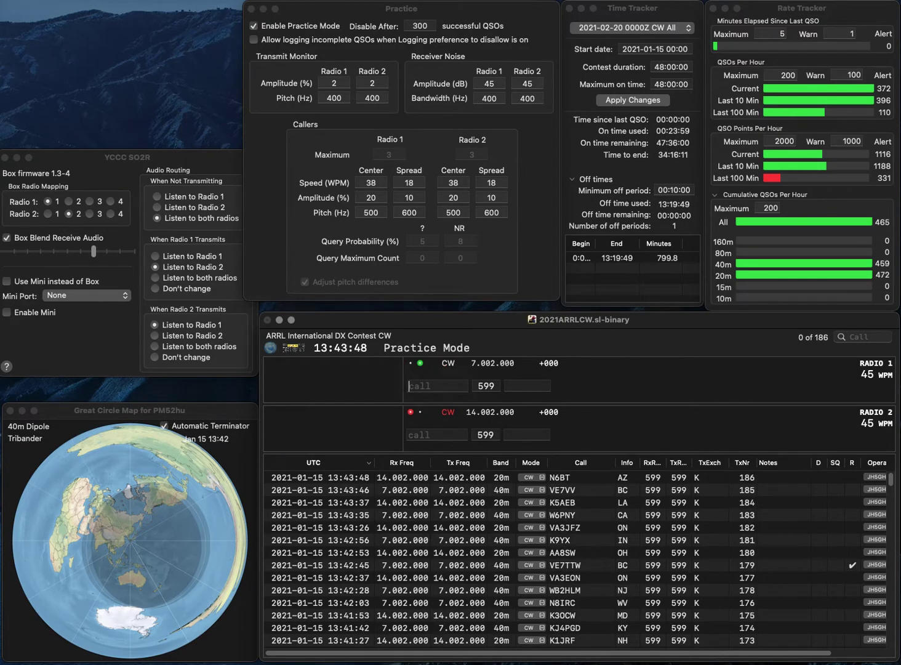
pyautogui.write('W4QYV')
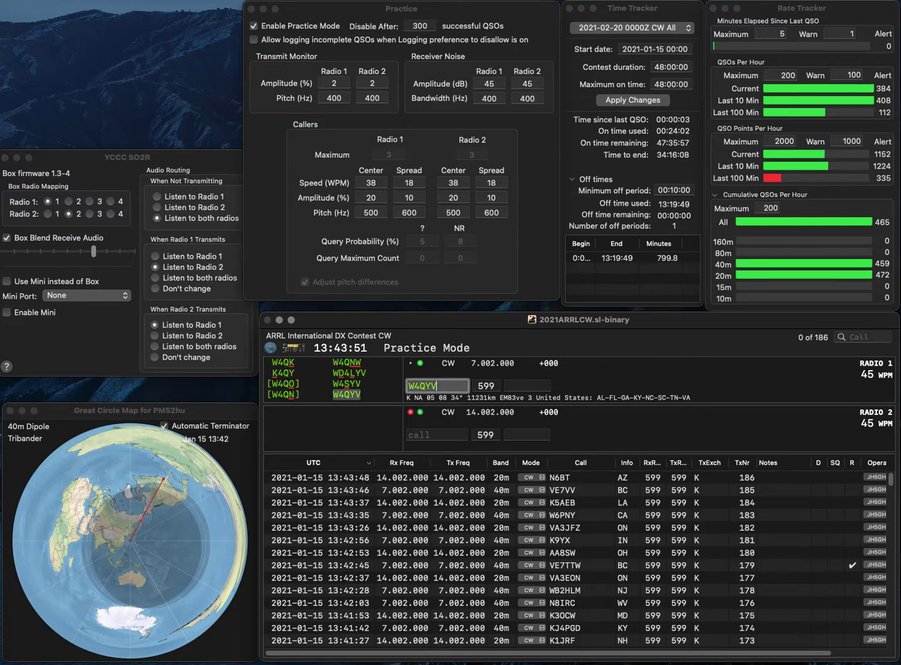
pyautogui.press('Return')
pyautogui.write('80P')
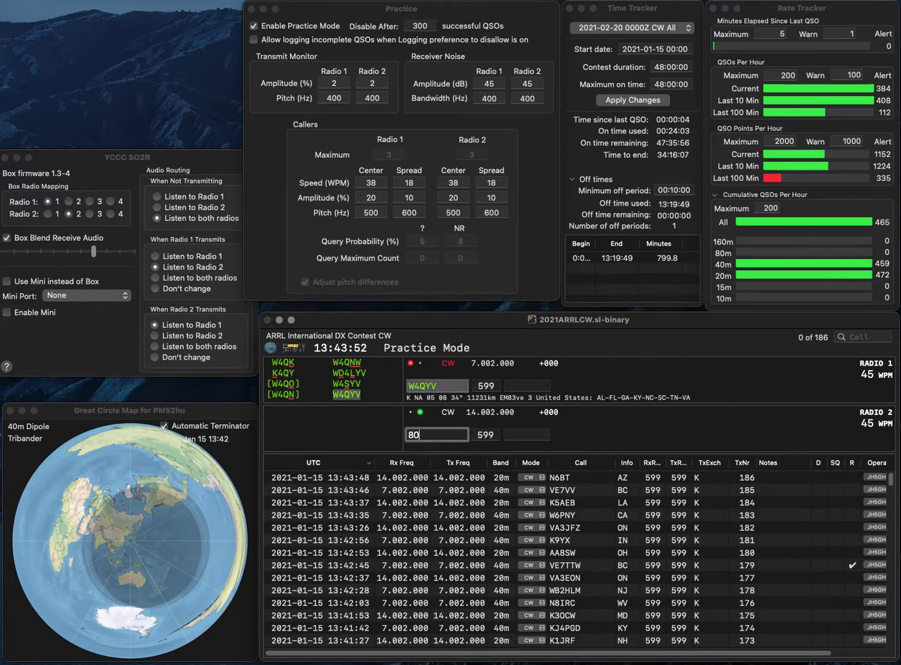
pyautogui.write('W8OP')
pyautogui.press('Return')
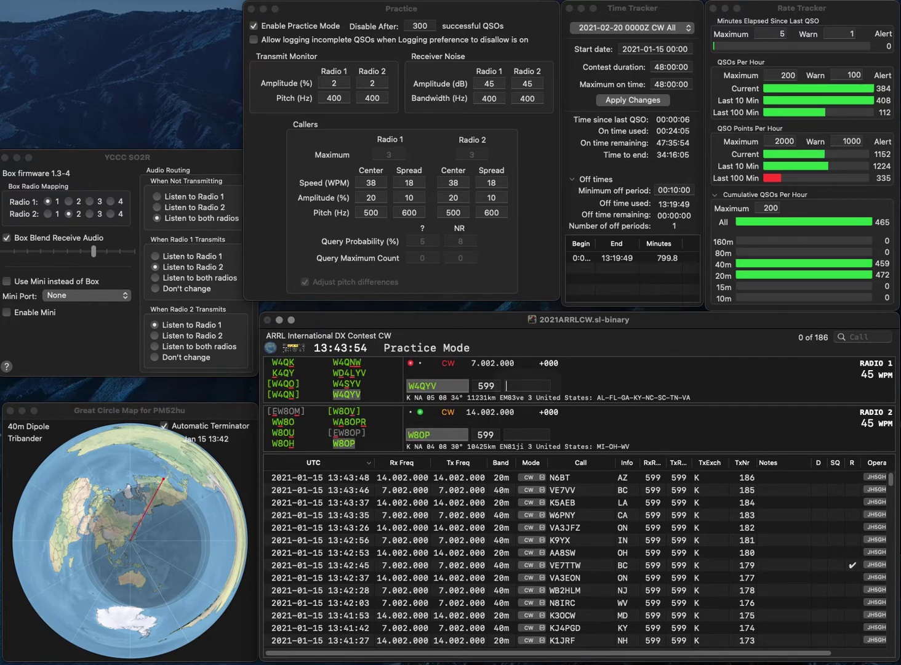
# Log W4QYV on Radio 1 with exchange FL, and correct the Radio 2 callsign to W9OP and send it.
pyautogui.write('F')
pyautogui.press('Return')
pyautogui.press('space')
pyautogui.press('space')
pyautogui.press('Left')
pyautogui.press('Left')
pyautogui.press('BackSpace')
pyautogui.write('9')
pyautogui.press('Return')
# Answer AC0W on Radio 1.
pyautogui.write('AC0')
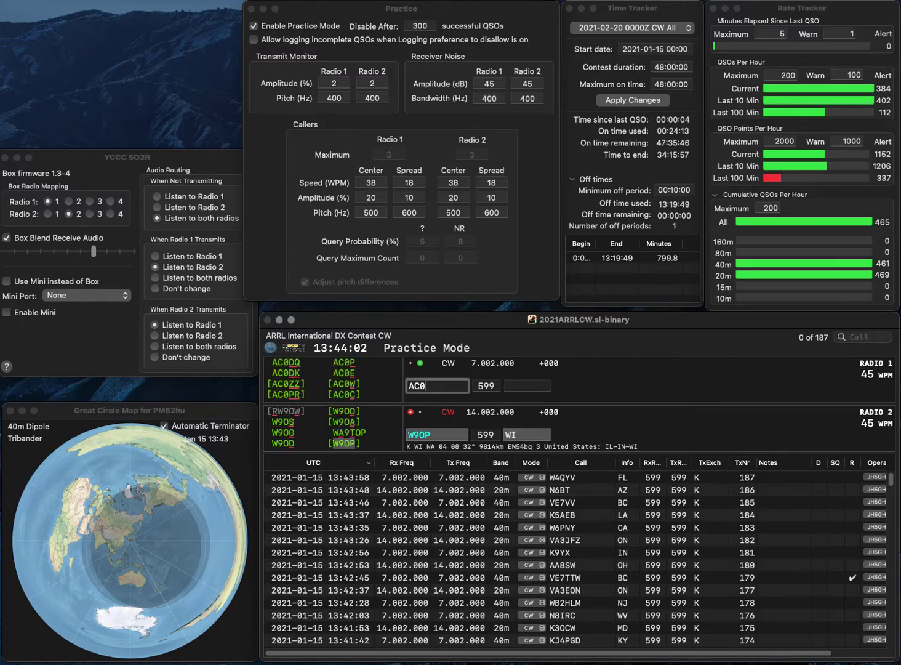
pyautogui.write('W')
pyautogui.press('Return')
pyautogui.press('space')
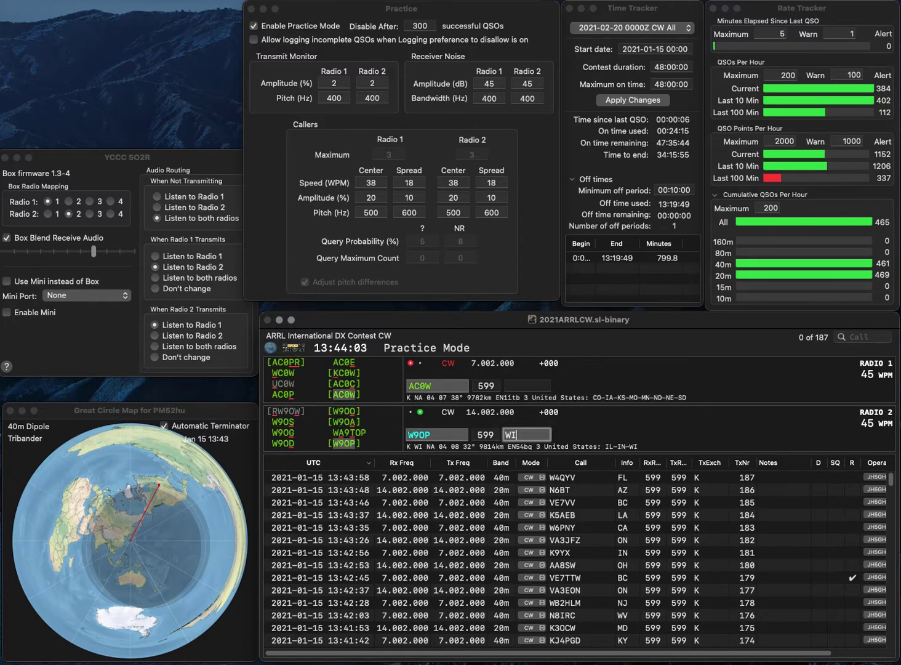
pyautogui.press('Return')
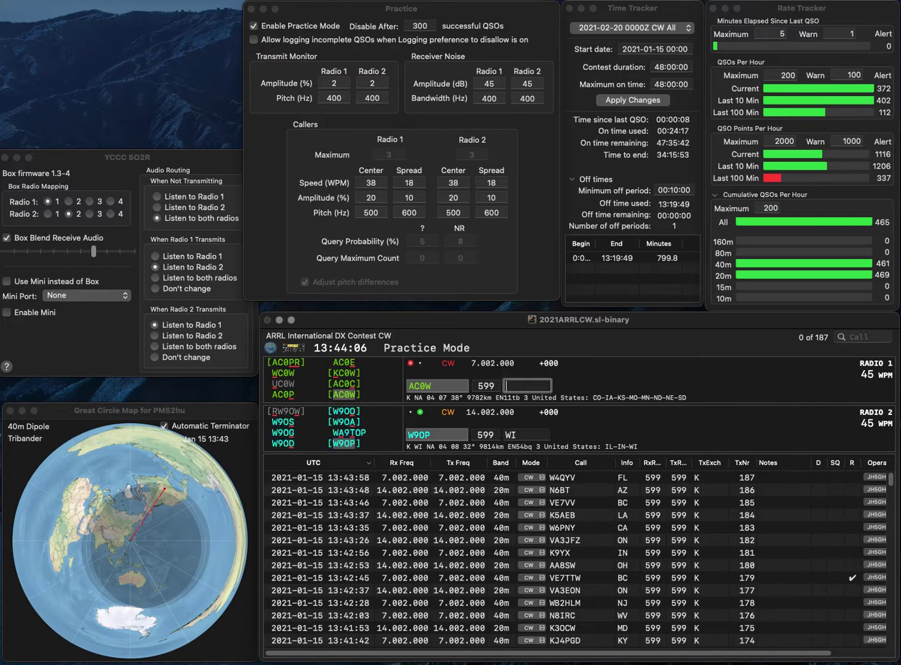
pyautogui.write('IA')
pyautogui.press('Return')
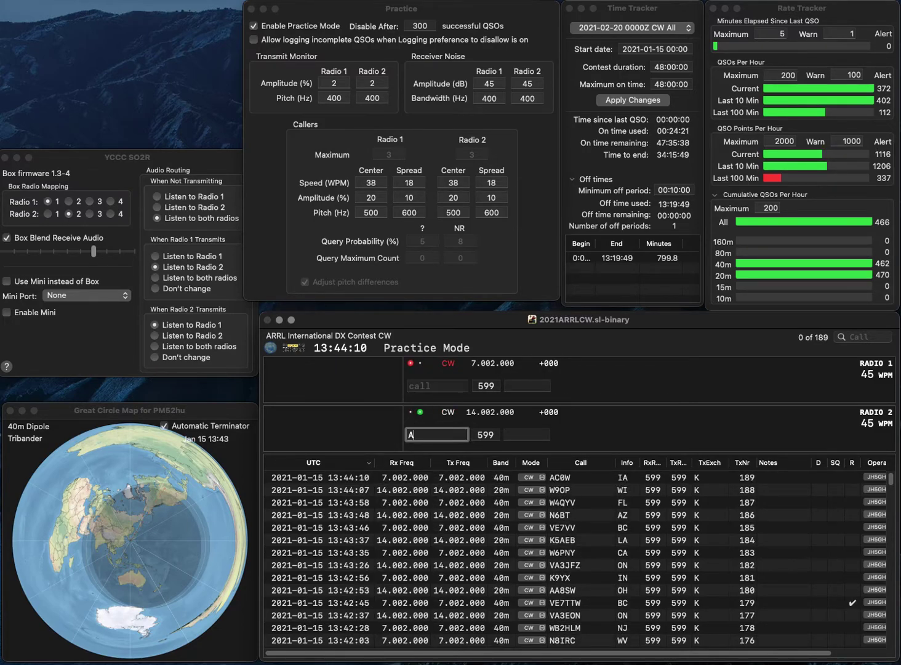
# Answer AI8F on Radio 2 and the Radio 1 caller as AA0Q.
pyautogui.write('AI8F')
pyautogui.press('Return')
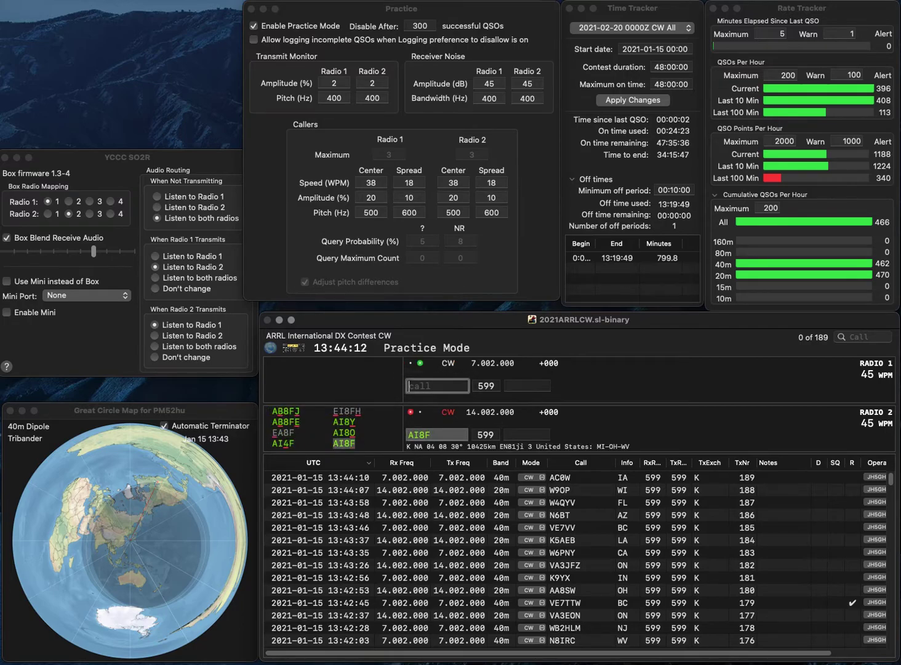
pyautogui.write('AA0QU')
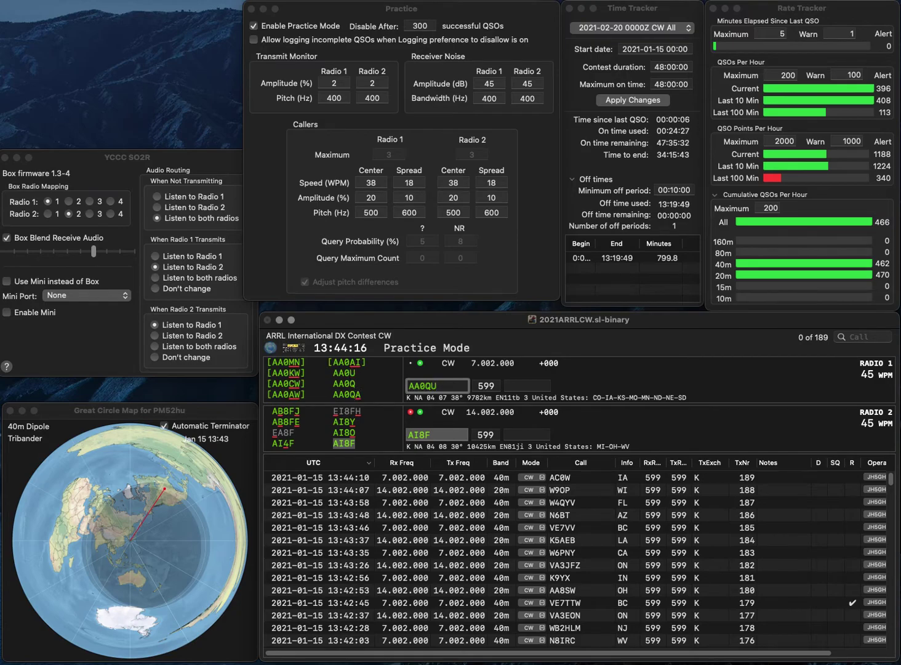
pyautogui.press('BackSpace')
pyautogui.press('Return')
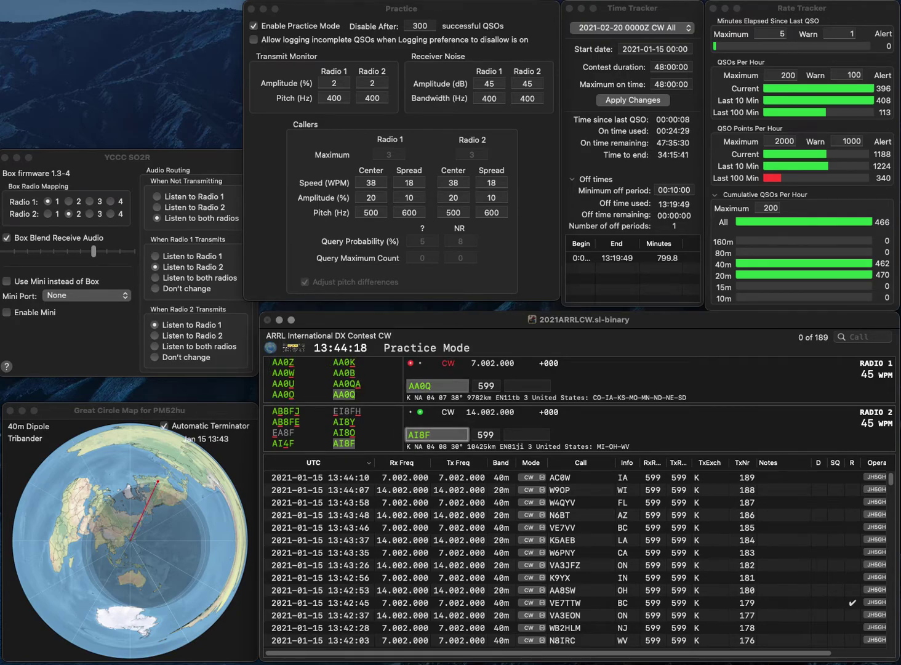
pyautogui.press('Return')
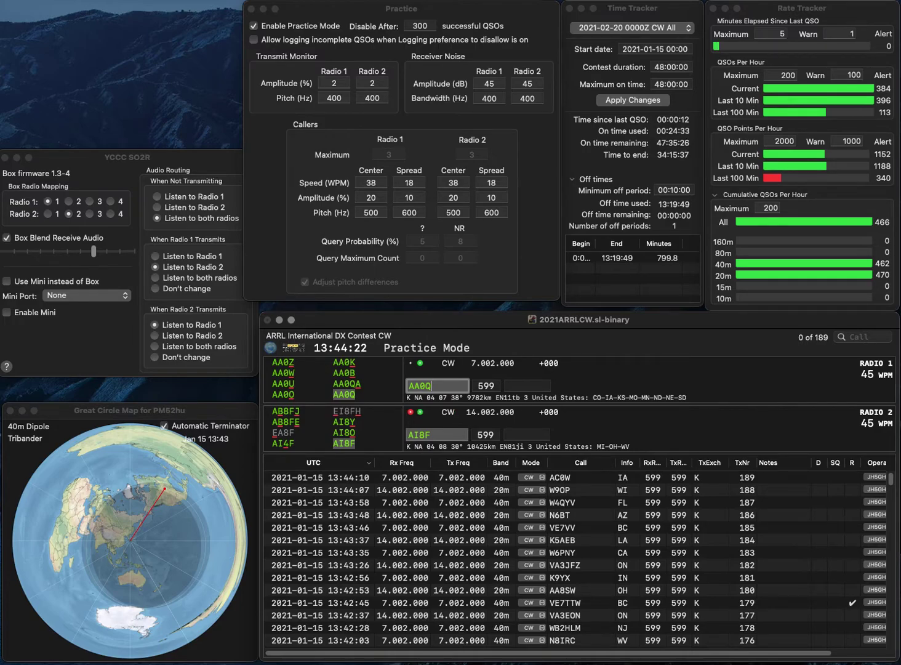
pyautogui.write('A')
pyautogui.press('Return')
pyautogui.press('Tab')
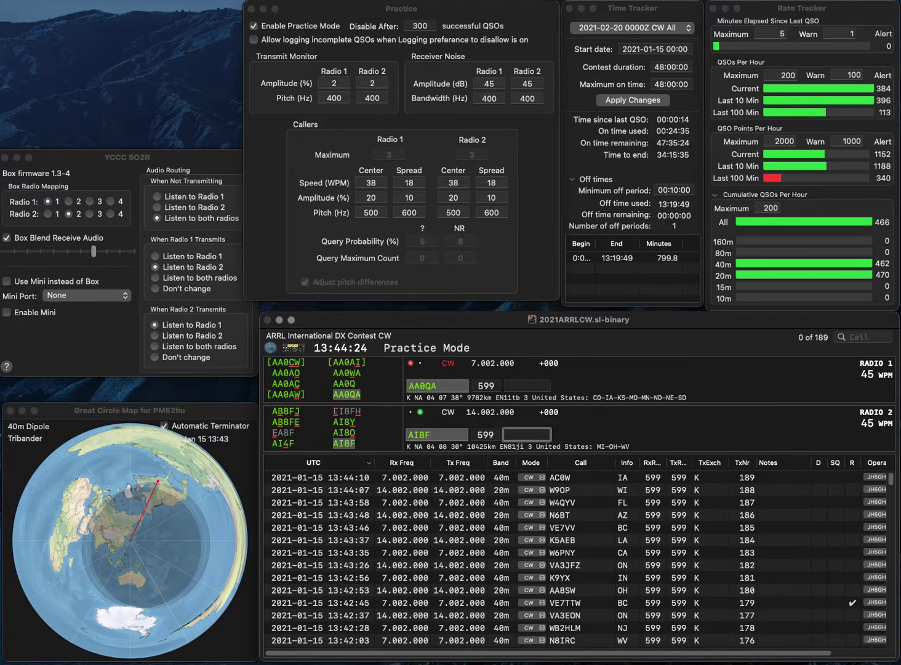
pyautogui.press('Return')
pyautogui.press('Tab')
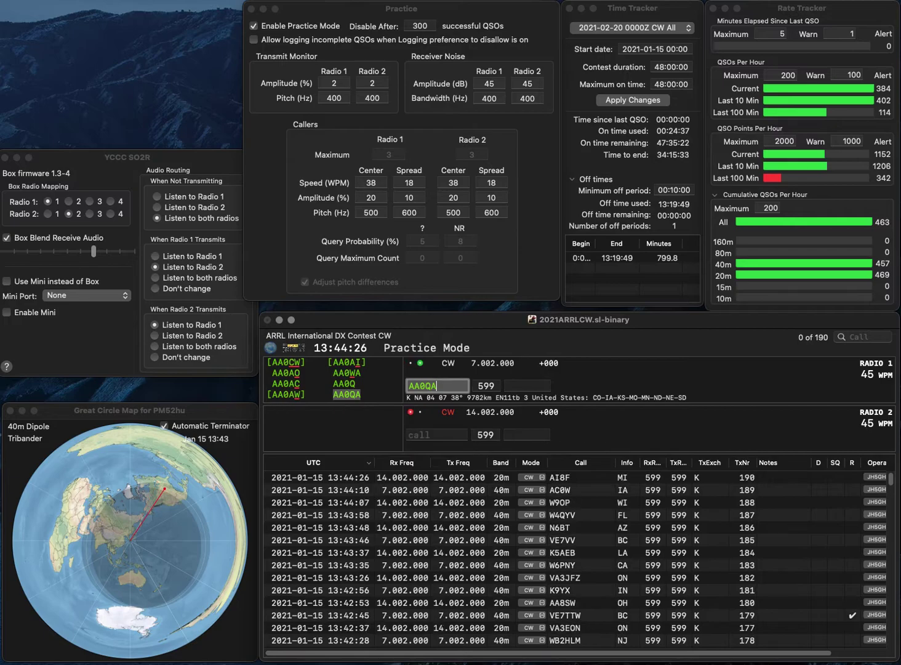
pyautogui.press('Tab')
pyautogui.write('MN')
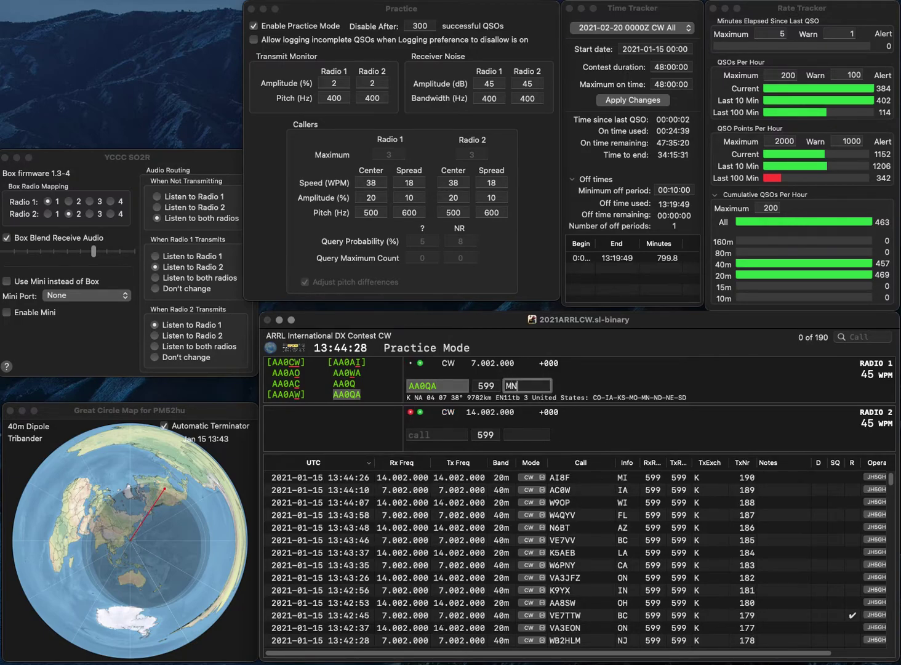
pyautogui.press('Return')
# Answer W6GA on Radio 2 and K8QKY on Radio 1.
pyautogui.press('Tab')
pyautogui.write('W6GA')
pyautogui.press('Return')
pyautogui.press('Tab')
pyautogui.write('K')
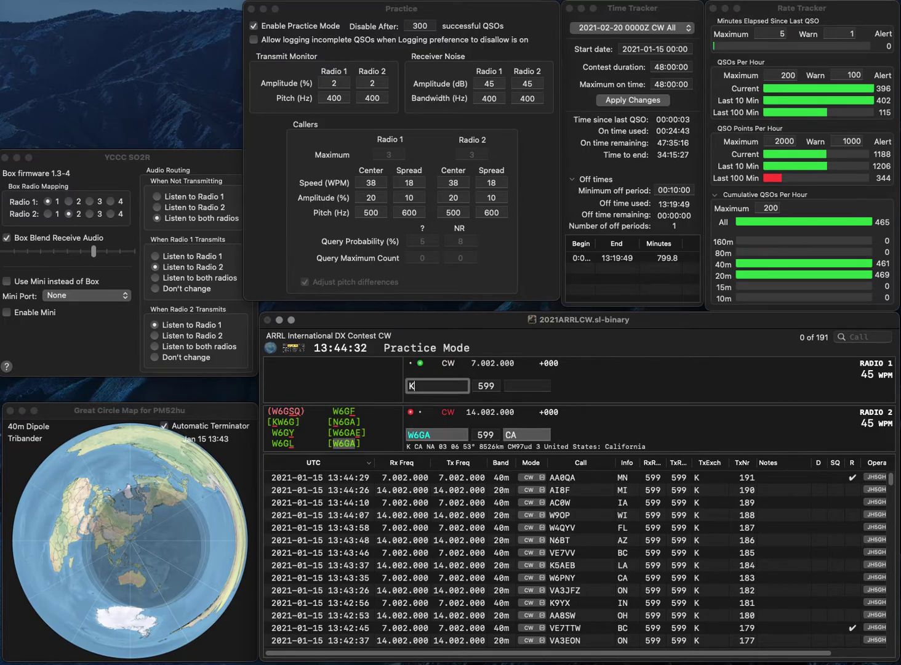
pyautogui.write('8QKY')
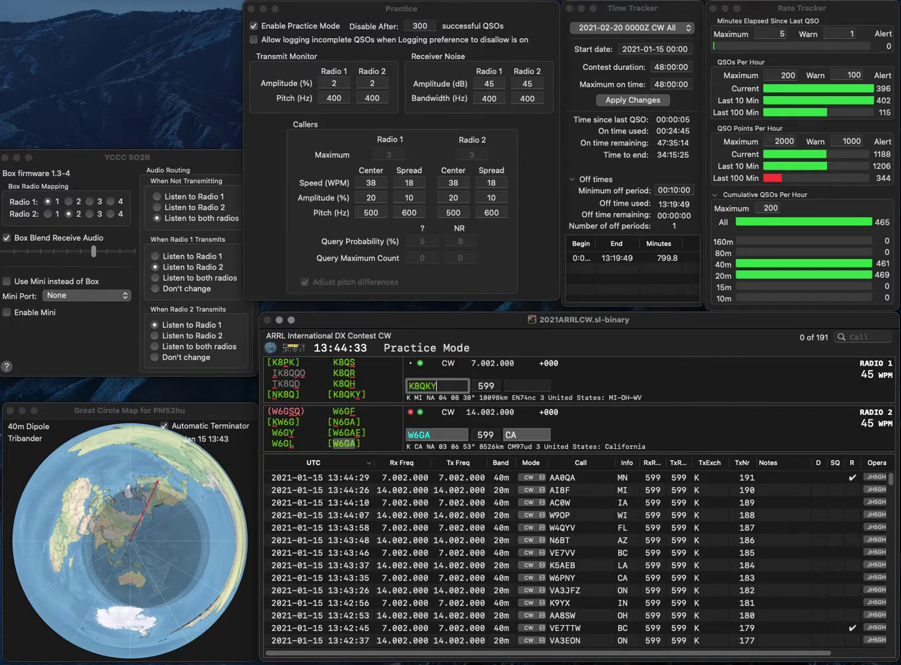
pyautogui.press('Return')
pyautogui.press('Tab')
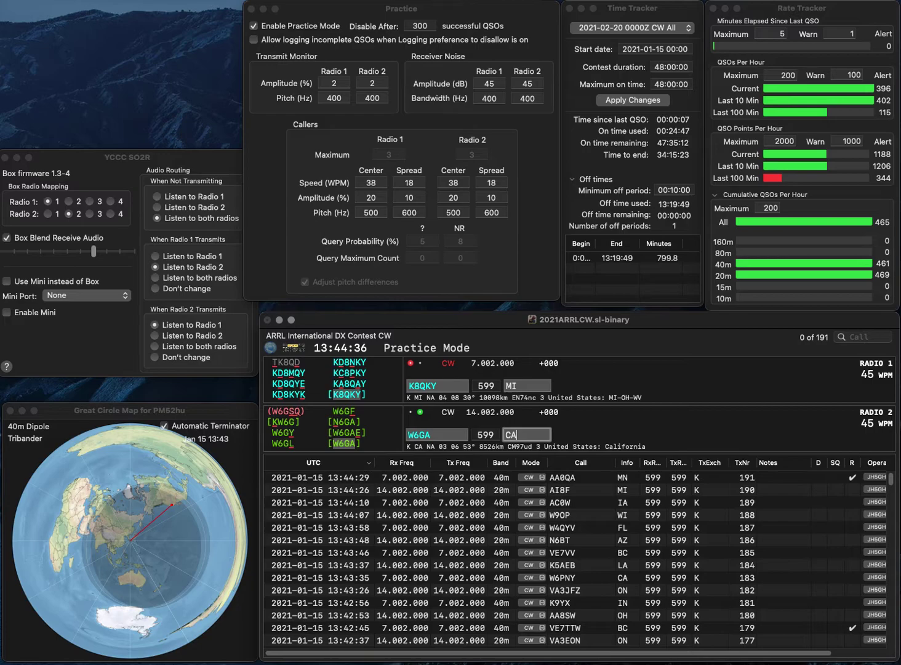
pyautogui.press('Return')
pyautogui.press('Tab')
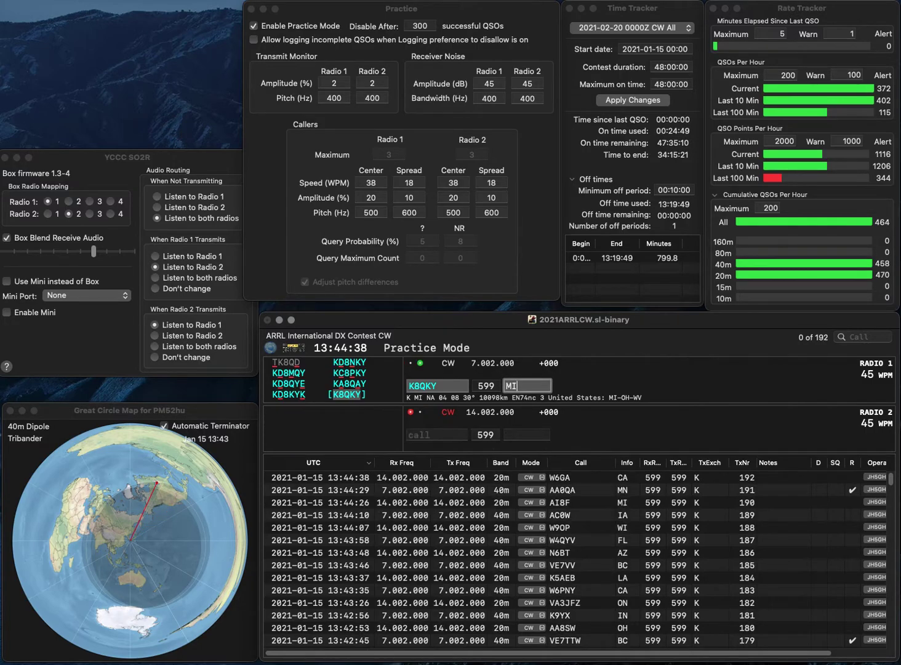
pyautogui.press('Return')
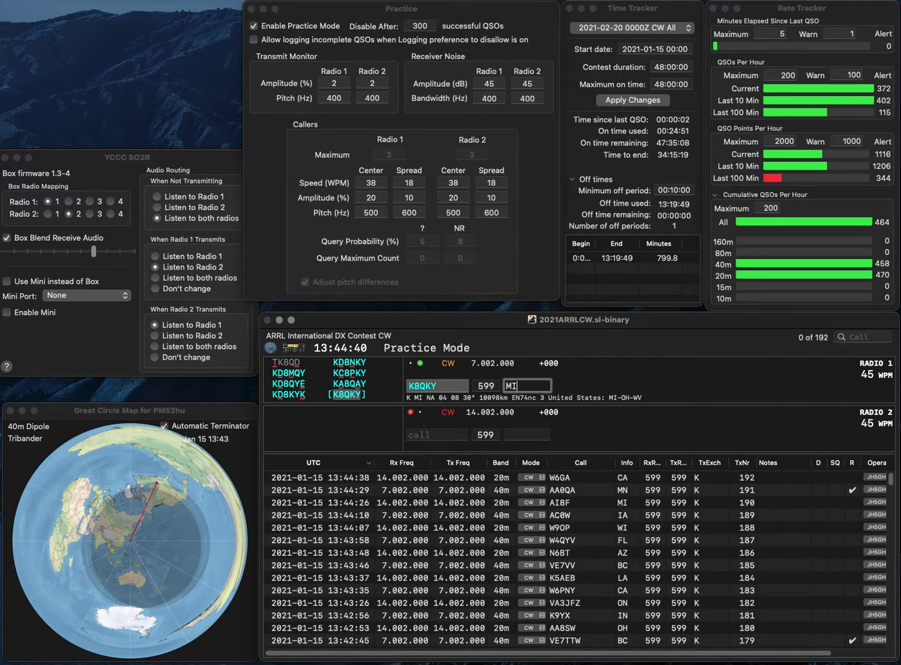
# Answer N4MCC on Radio 2 and K5UZZ on Radio 1, adding each prefix in front of the copied suffix.
pyautogui.write('MCC')
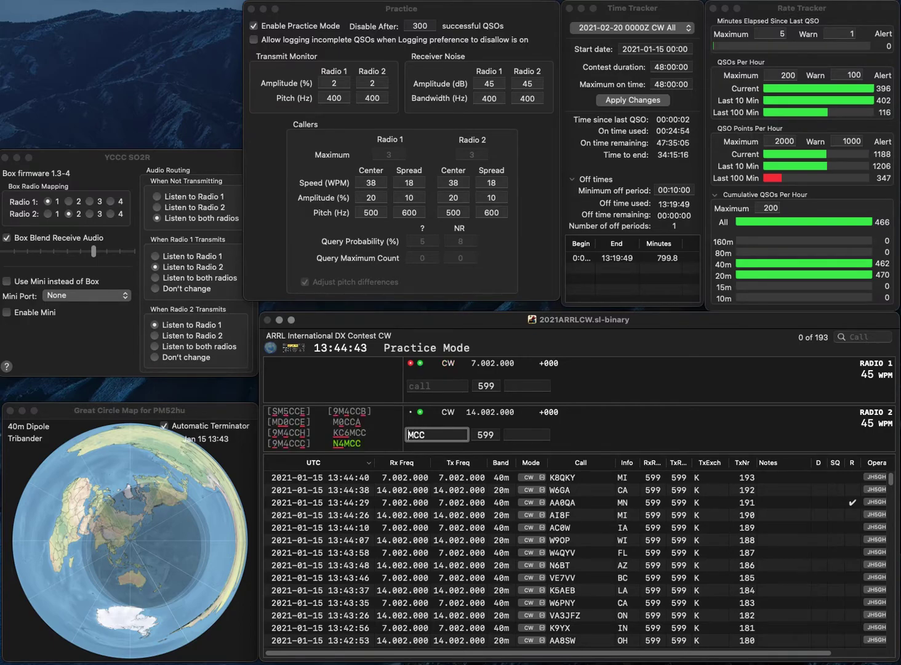
pyautogui.press('super+Left')
pyautogui.write('N4')
pyautogui.press('Return')
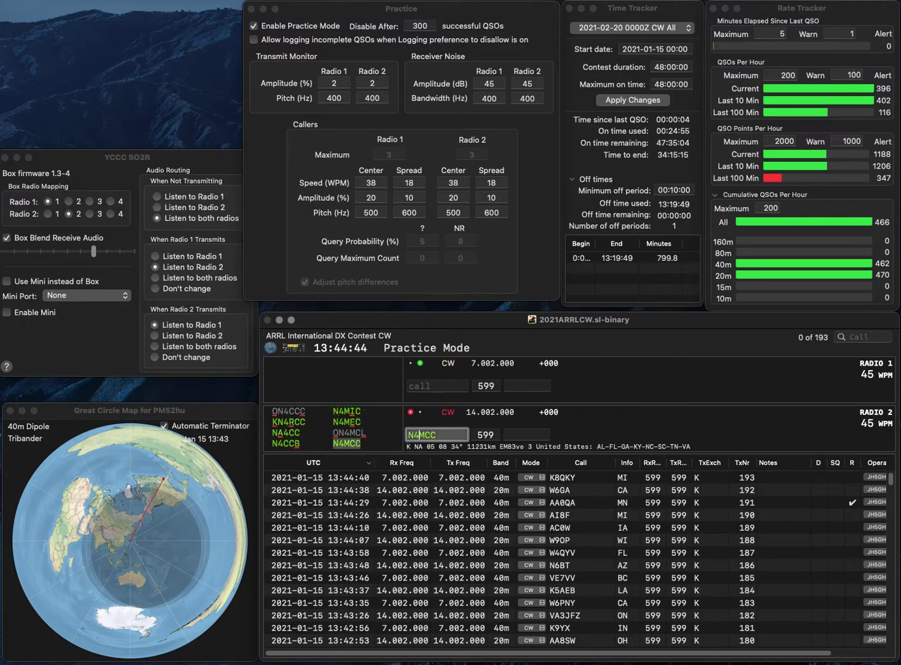
pyautogui.write('UZZ')
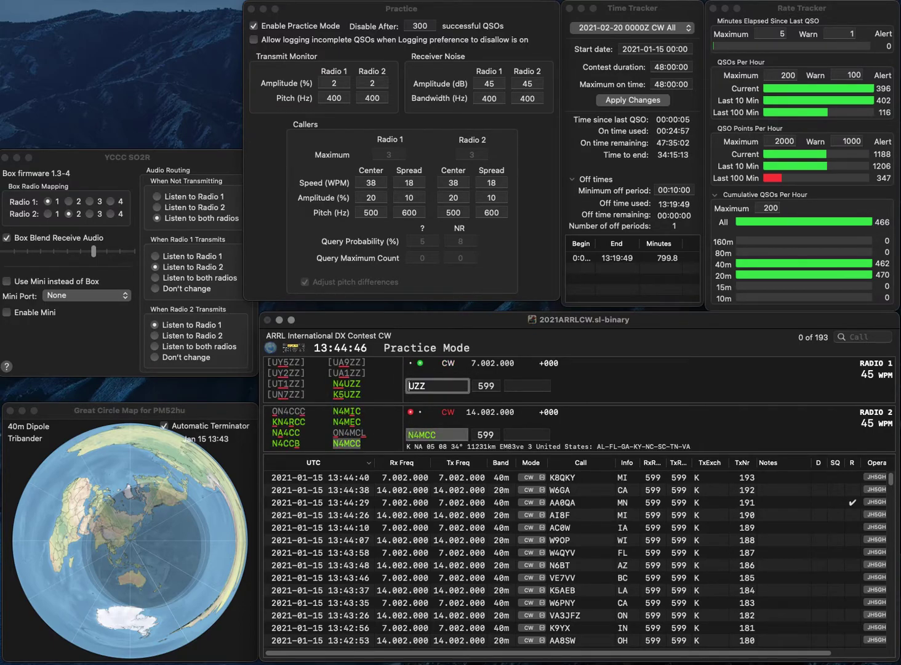
pyautogui.press('super+Left')
pyautogui.write('K5')
pyautogui.press('Return')
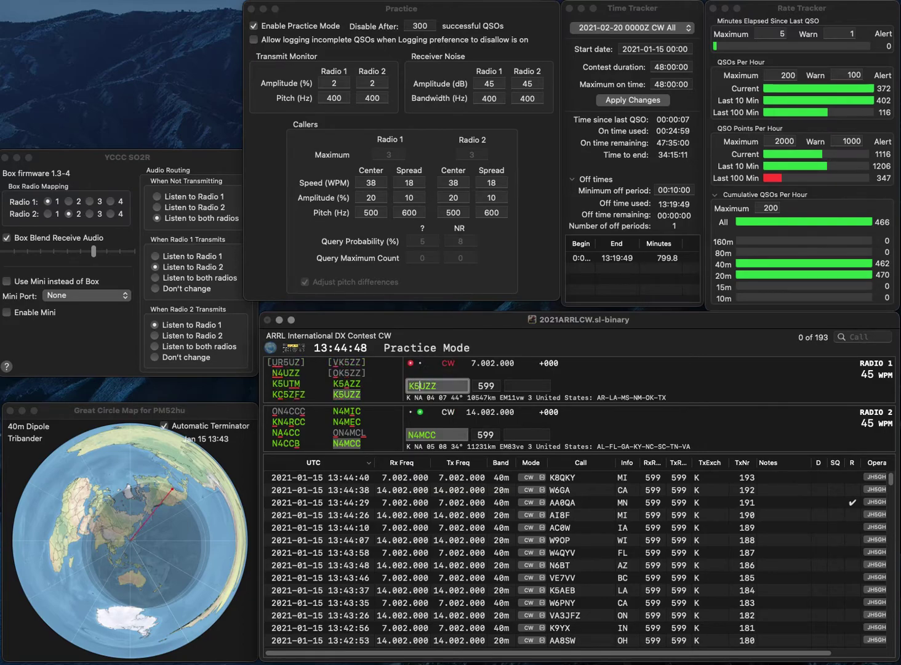
pyautogui.write('NC')
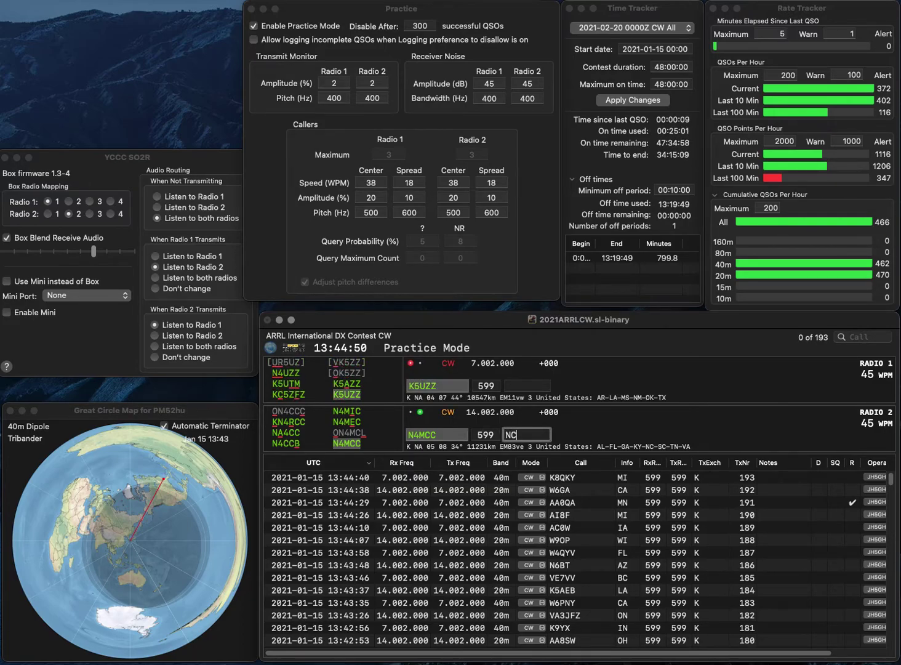
pyautogui.press('Return')
pyautogui.press('Tab')
pyautogui.write('DC')
pyautogui.press('Return')
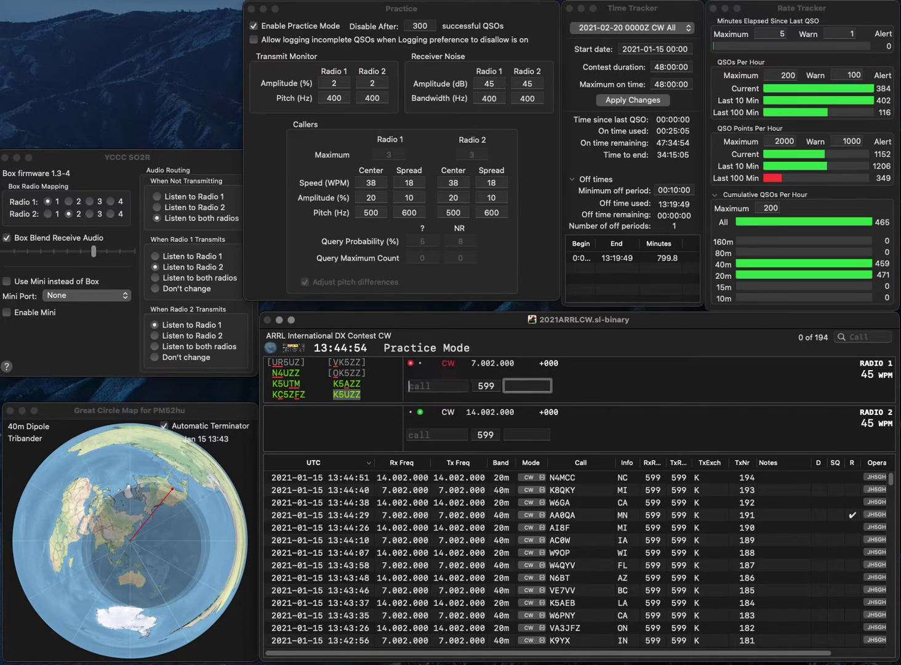
pyautogui.write('KX4LE')
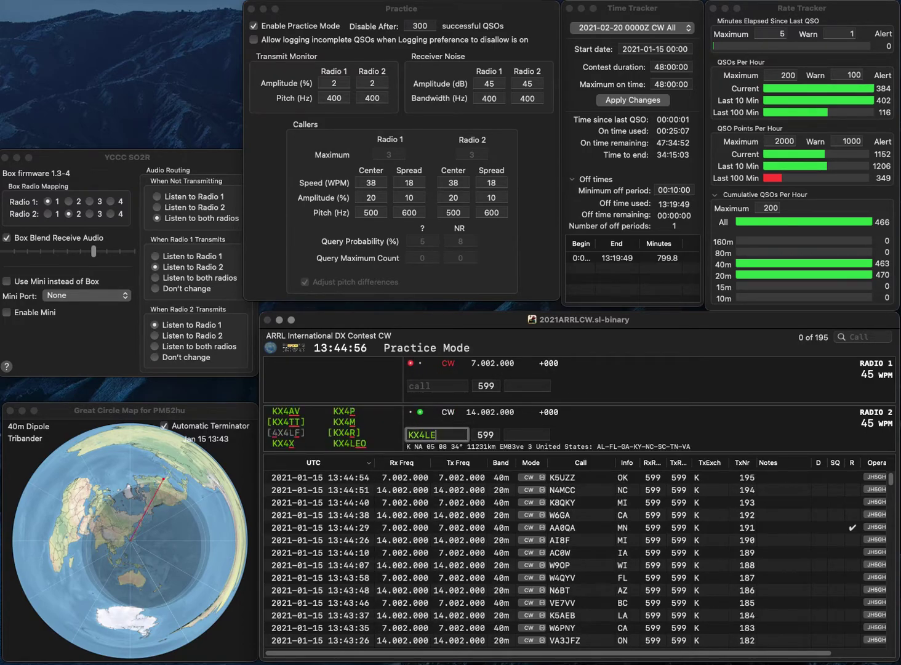
pyautogui.write('OK8')
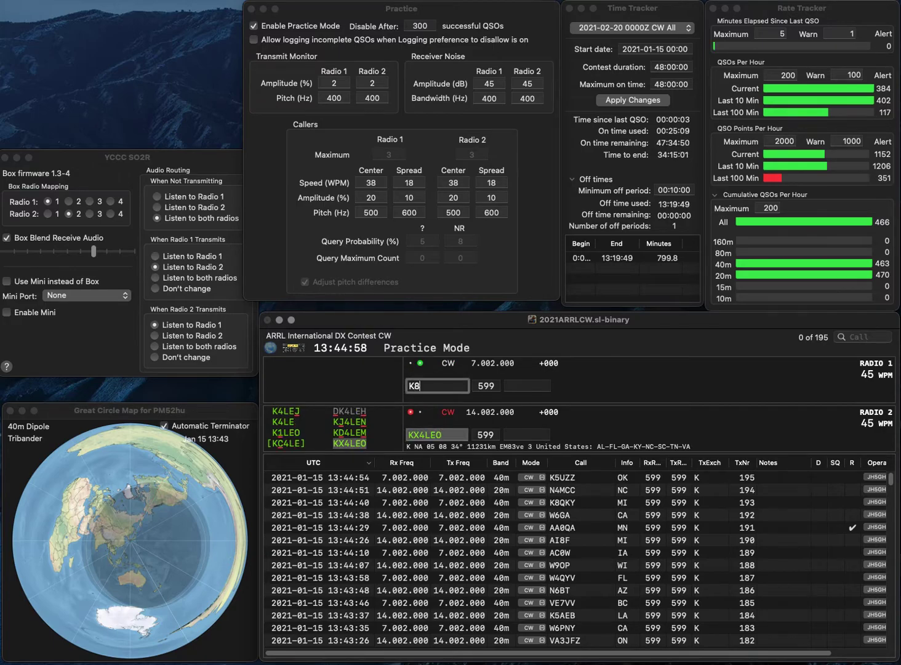
pyautogui.write('KGX')
pyautogui.press('Return')
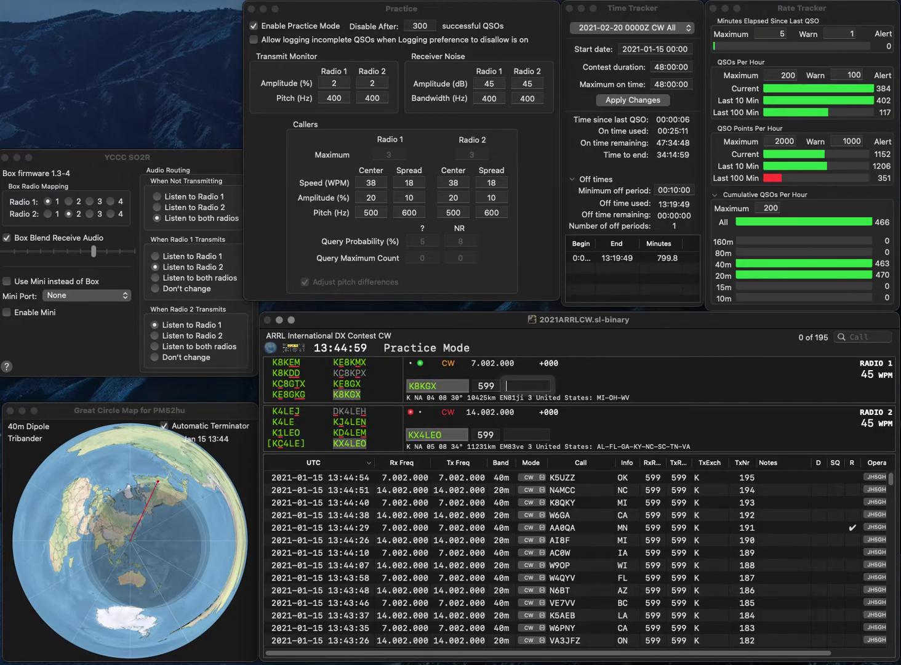
# Log KX4LEO on Radio 2 with exchange SC, and K8KGX on Radio 1 with exchange WV.
pyautogui.press('Return')
pyautogui.write('SC')
pyautogui.press('BackSpace')
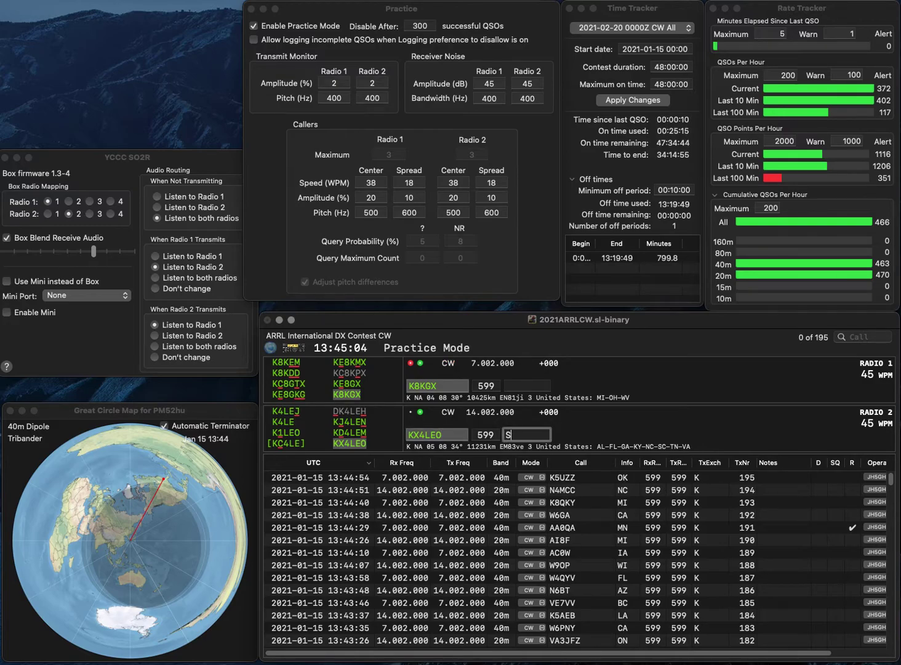
pyautogui.press('Return')
pyautogui.write('WV')
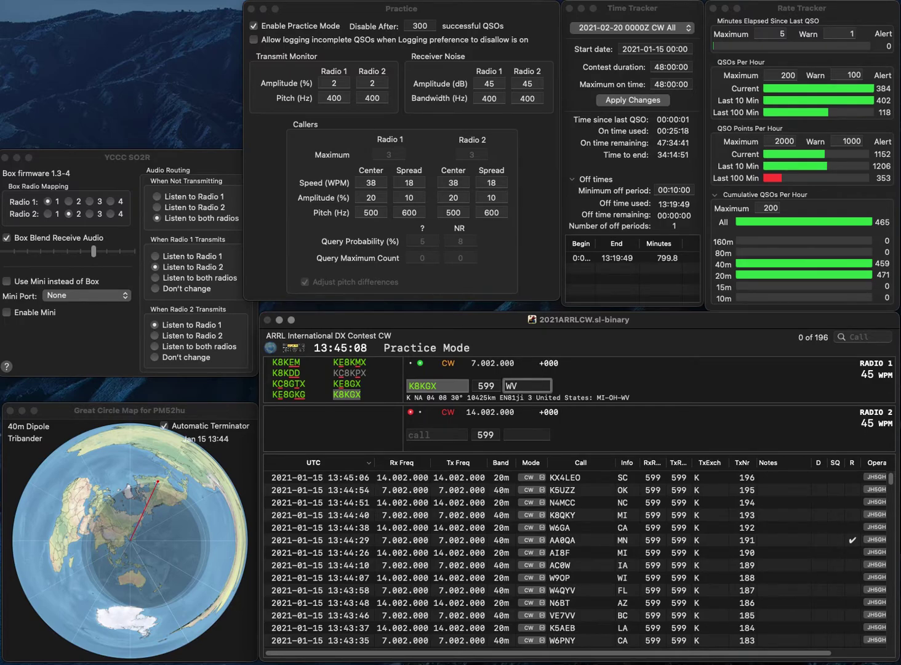
pyautogui.press('Return')
# Answer N5NA on Radio 2 and the Radio 1 caller as W3ZW.
pyautogui.write('N5NA')
pyautogui.press('Return')
pyautogui.write('3')
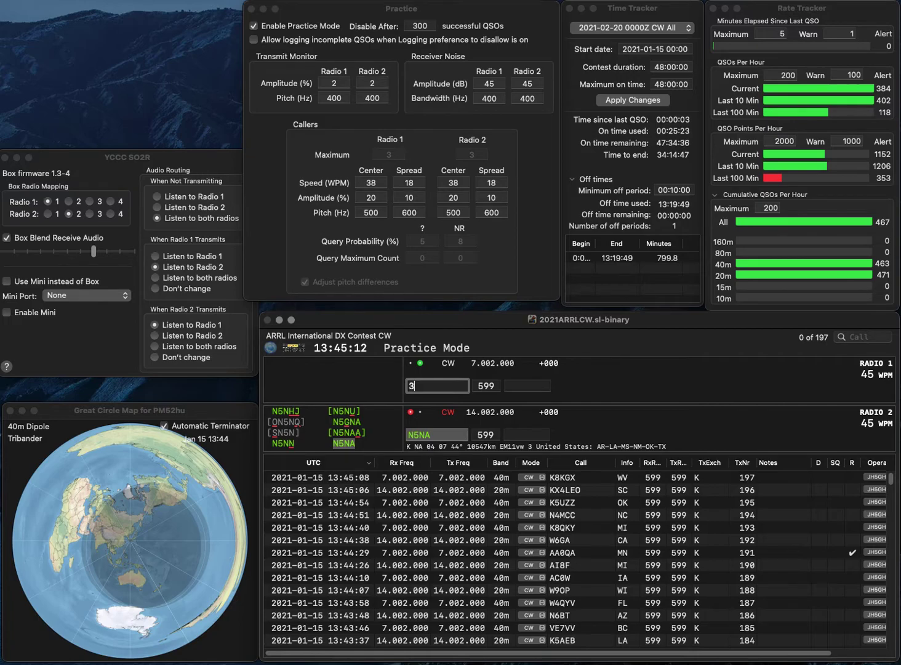
pyautogui.write('ZW')
pyautogui.press('Home')
pyautogui.write('W')
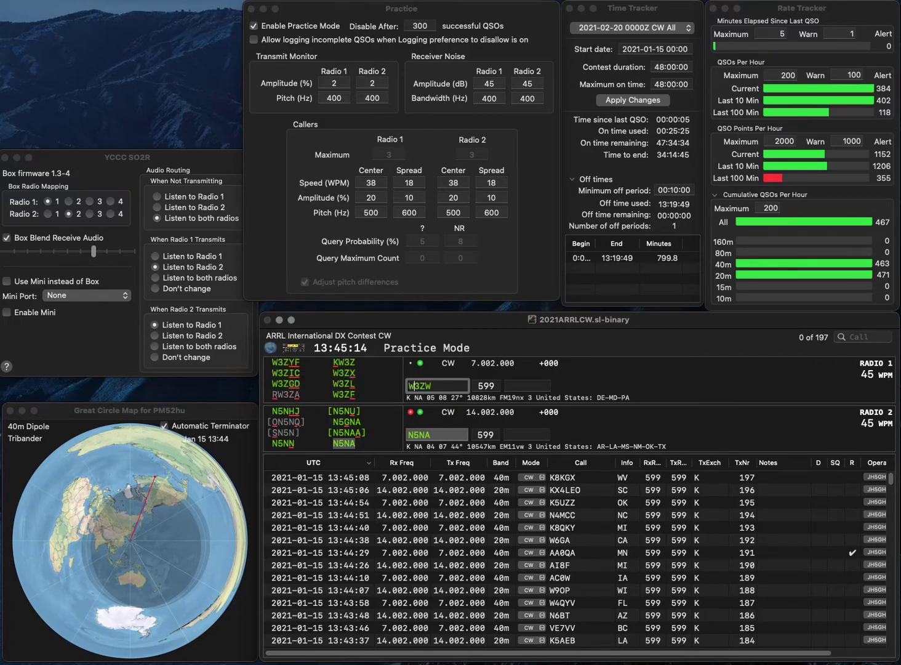
pyautogui.press('Return')
pyautogui.write('NM')
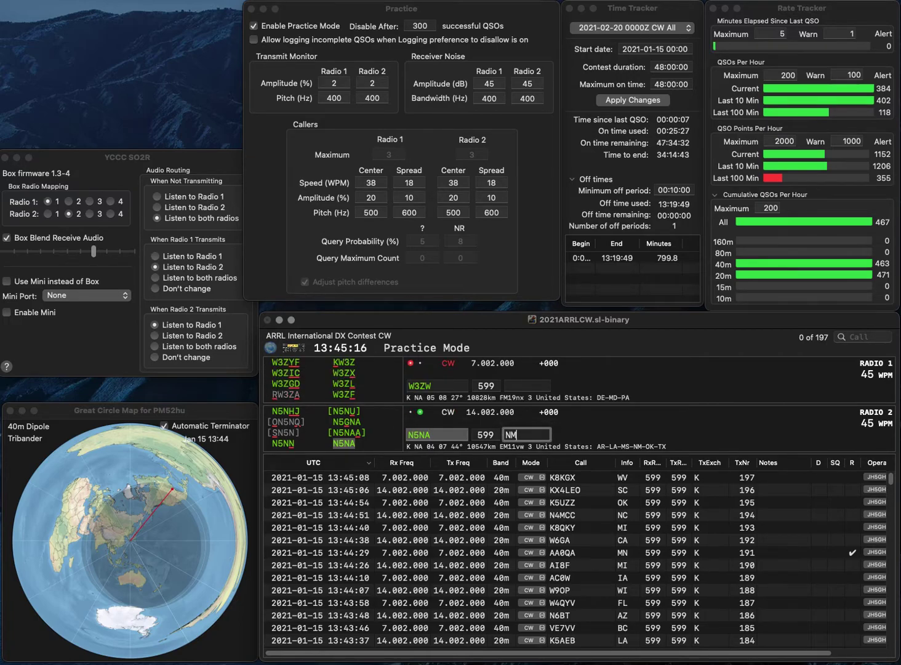
pyautogui.press('Return')
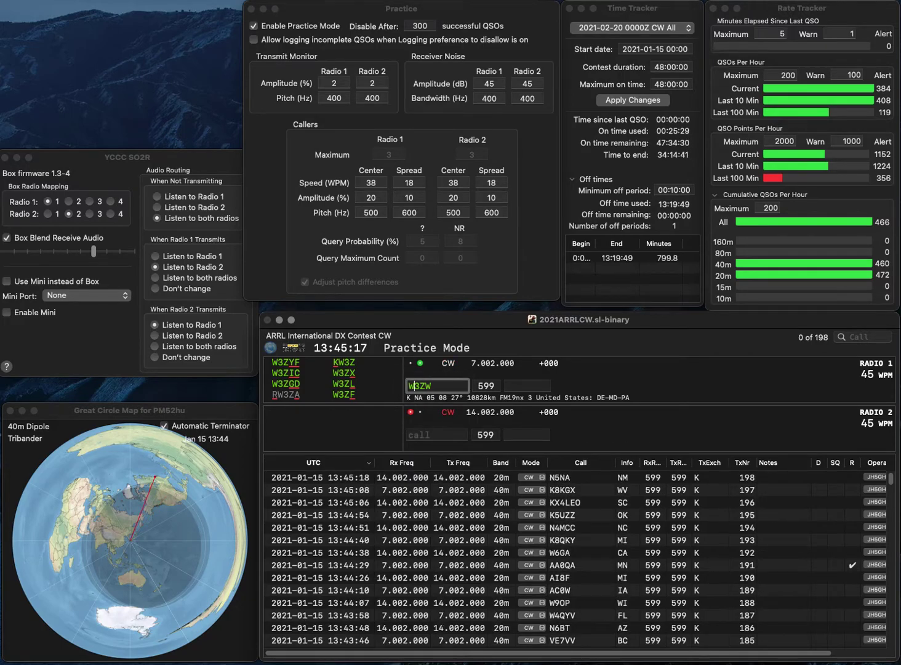
pyautogui.press('BackSpace')
pyautogui.press('BackSpace')
pyautogui.write('GW')
pyautogui.press('Return')
pyautogui.write('K3NDM')
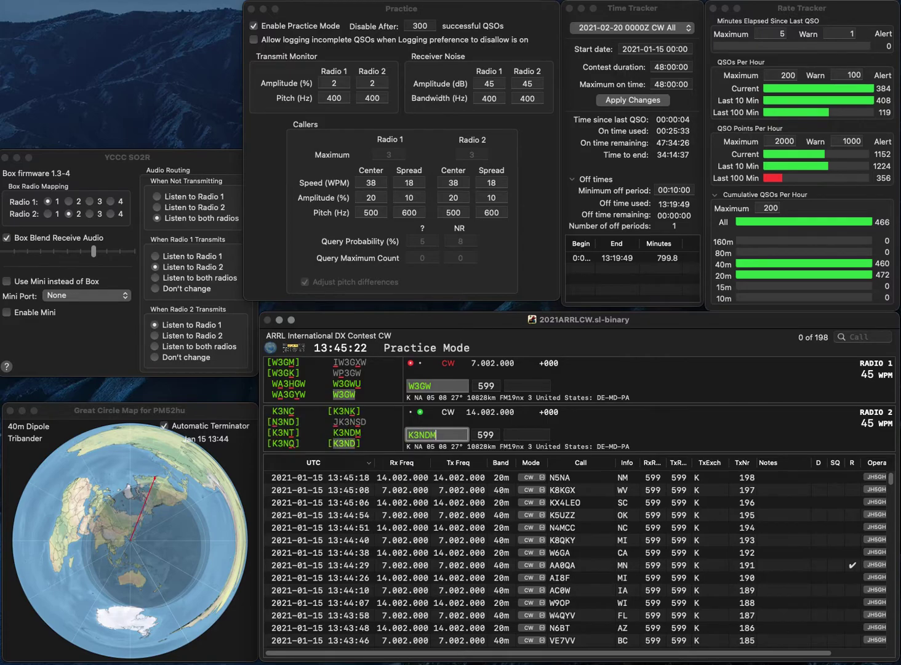
pyautogui.press('Return')
pyautogui.press('Tab')
pyautogui.write('PA')
pyautogui.press('Return')
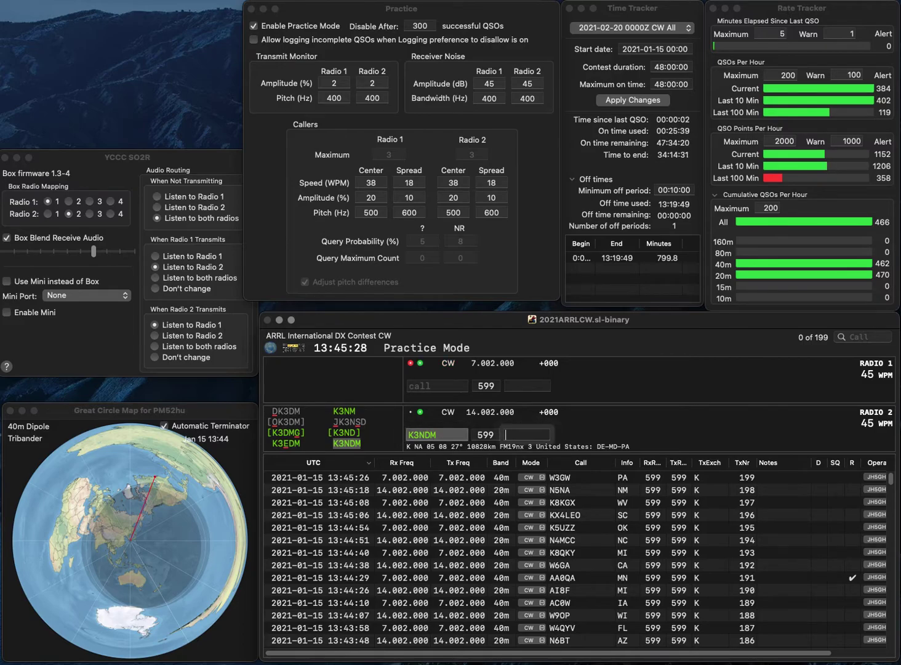
pyautogui.press('Tab')
pyautogui.write('DE')
pyautogui.press('Return')
# Answer the Radio 1 caller as AE6DR and enter the partial callsign ETT on Radio 2.
pyautogui.write('AED')
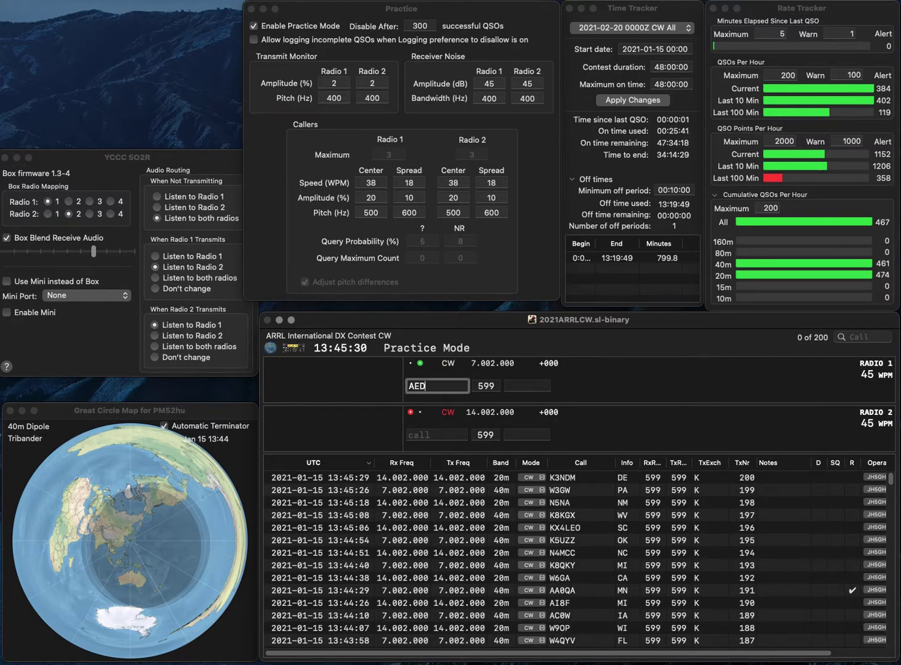
pyautogui.write('R6DR')
pyautogui.press('Return')
pyautogui.write('ETT')
pyautogui.click(408, 435)
pyautogui.write('K')
pyautogui.press('BackSpace')
pyautogui.press('Return')
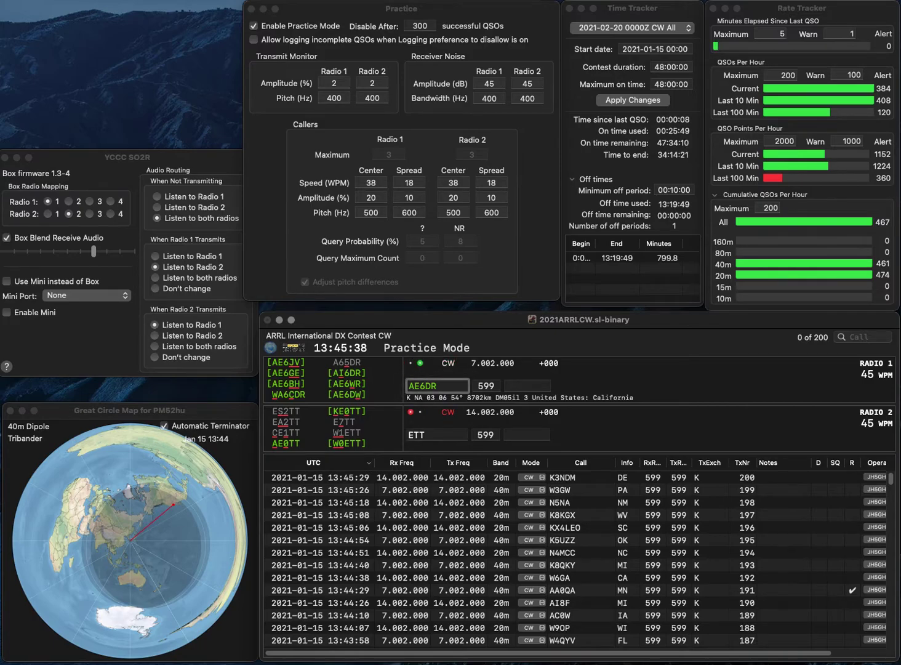
pyautogui.press('BackSpace')
pyautogui.write('I')
pyautogui.press('Return')
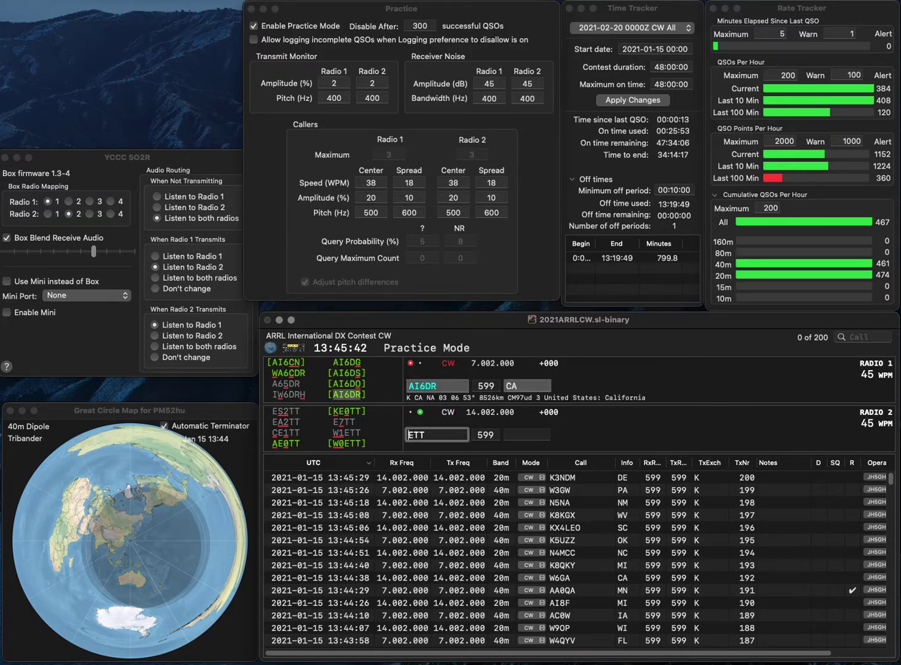
pyautogui.write('W6')
pyautogui.press('BackSpace')
pyautogui.write('0')
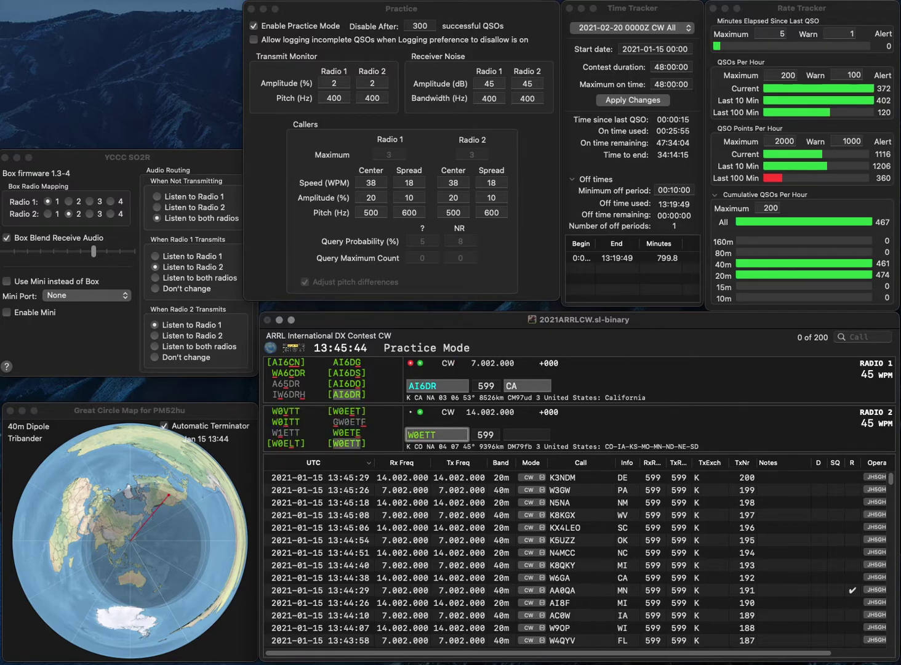
pyautogui.press('Return')
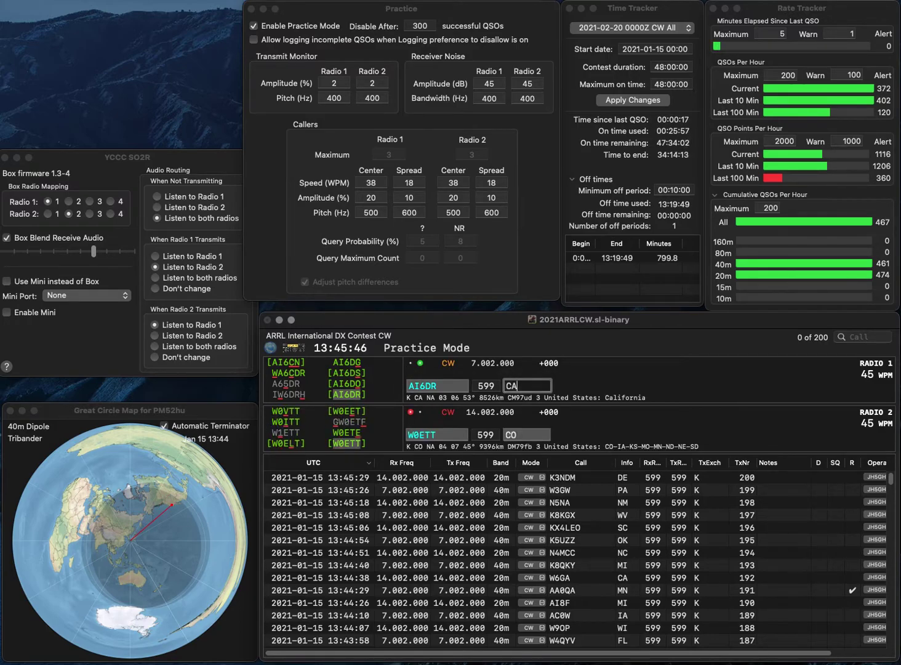
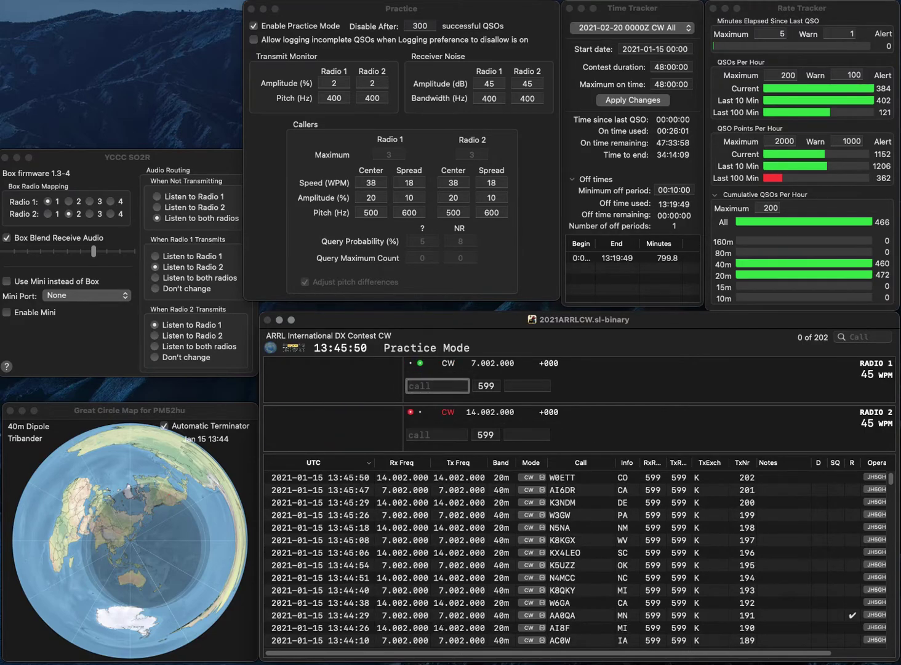
# Answer W3AO on Radio 1 and the Radio 2 caller as K1JRI.
pyautogui.write('3AO')
pyautogui.press('Return')
pyautogui.write('KJ')
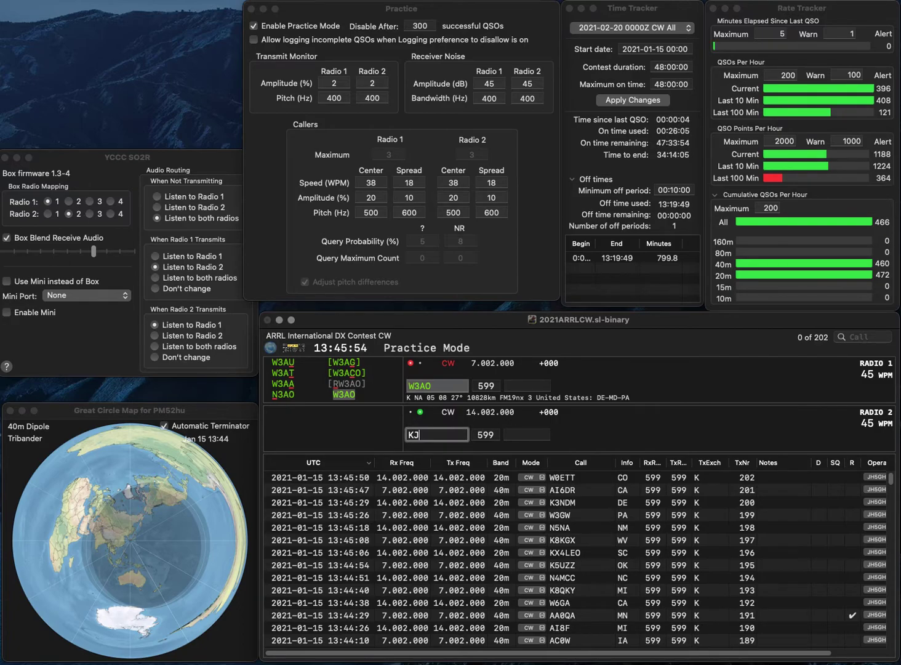
pyautogui.write('RI')
pyautogui.press('Delete')
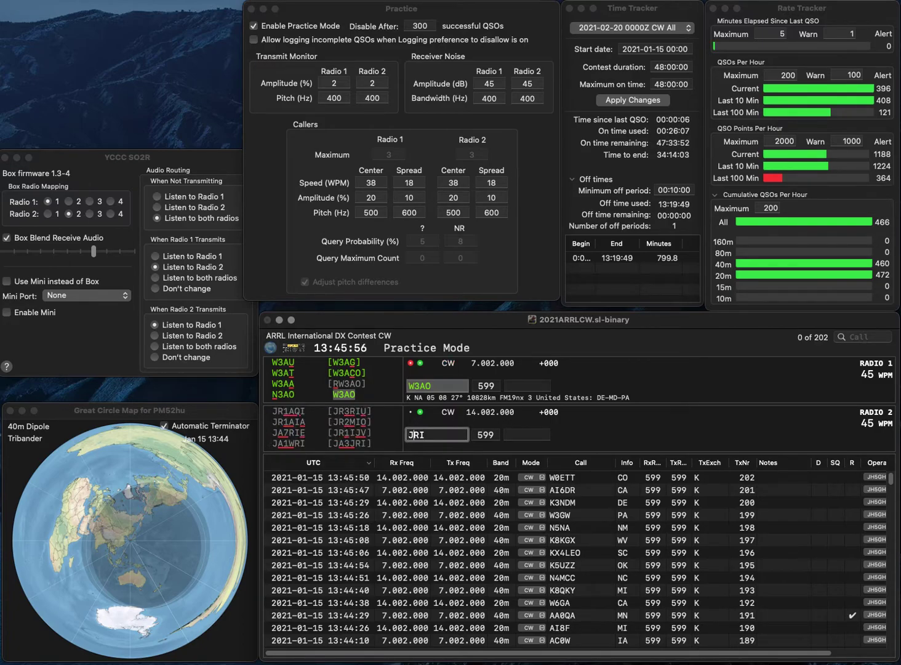
pyautogui.write('K1')
pyautogui.press('Return')
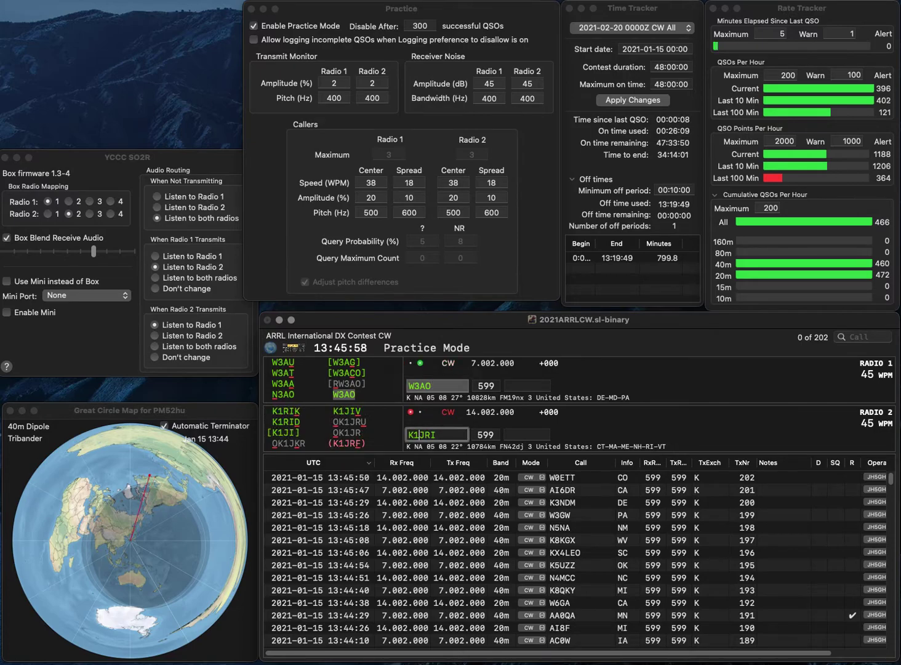
# Log W3AO on Radio 1 with exchange DE.
pyautogui.press('space')
pyautogui.write('DE')
pyautogui.press('Return')
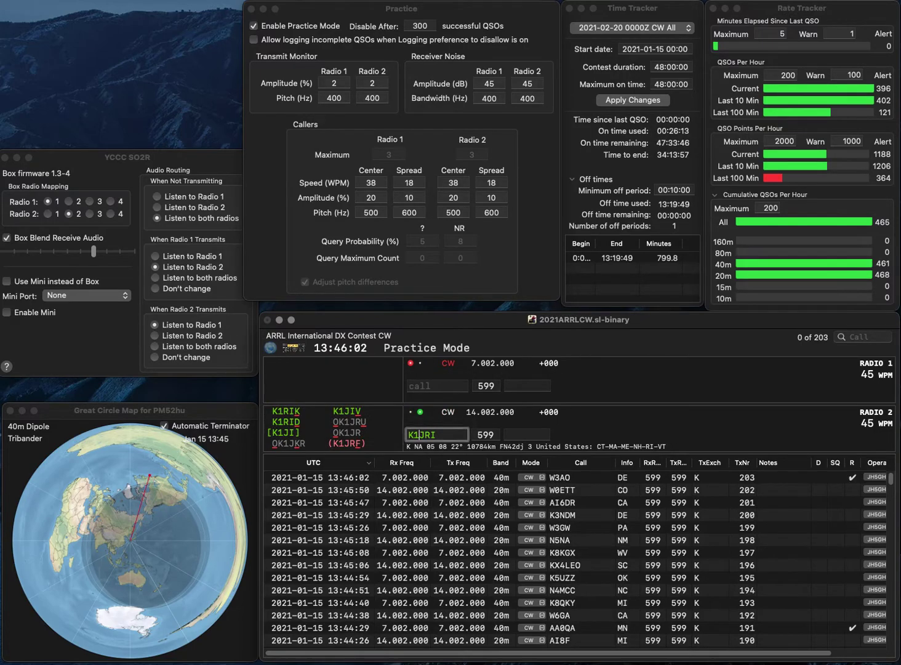
pyautogui.press('Delete')
pyautogui.press('Return')
pyautogui.write('W4PV')
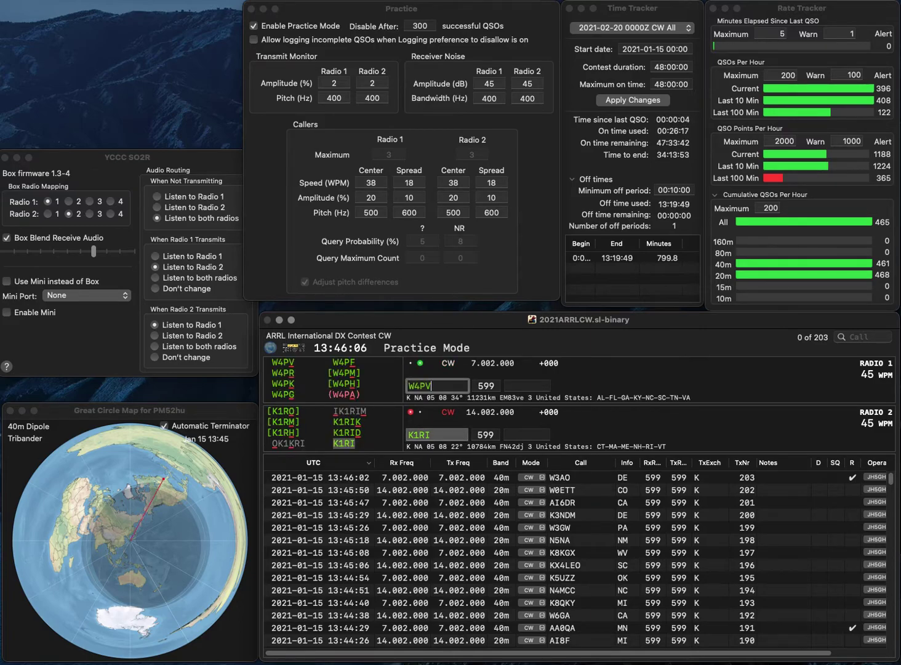
pyautogui.press('Return')
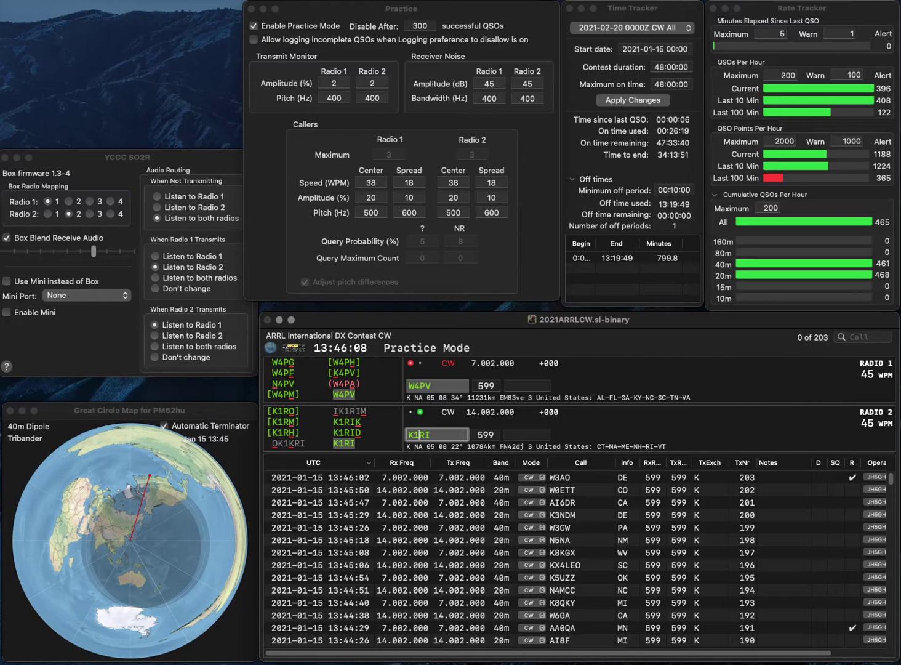
# Log W4PV on Radio 1 with exchange SC and K1RI on Radio 2 with exchange MA.
pyautogui.press('space')
pyautogui.press('space')
pyautogui.press('Return')
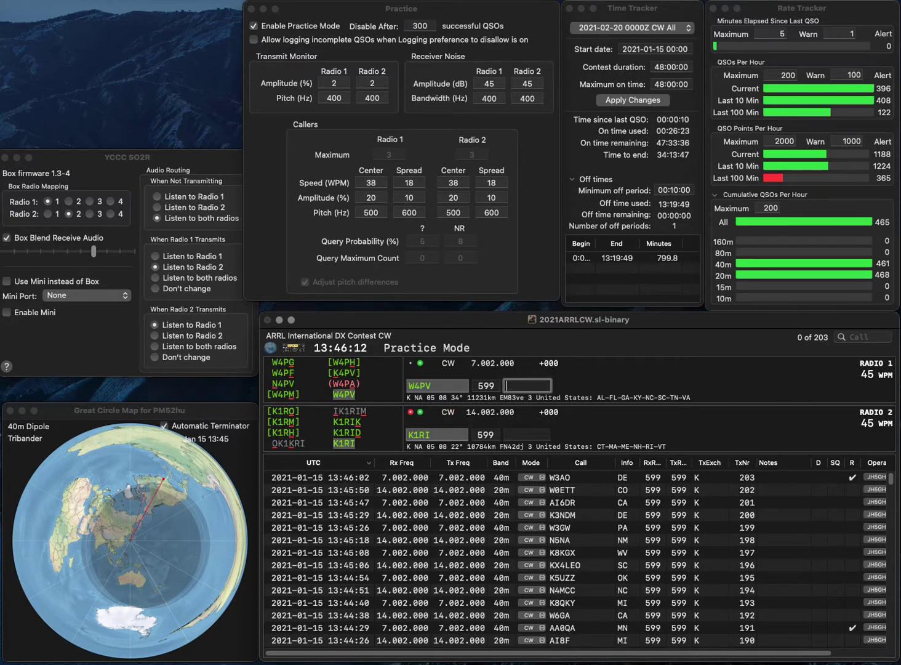
pyautogui.write('SC')
pyautogui.press('Return')
pyautogui.write('MA')
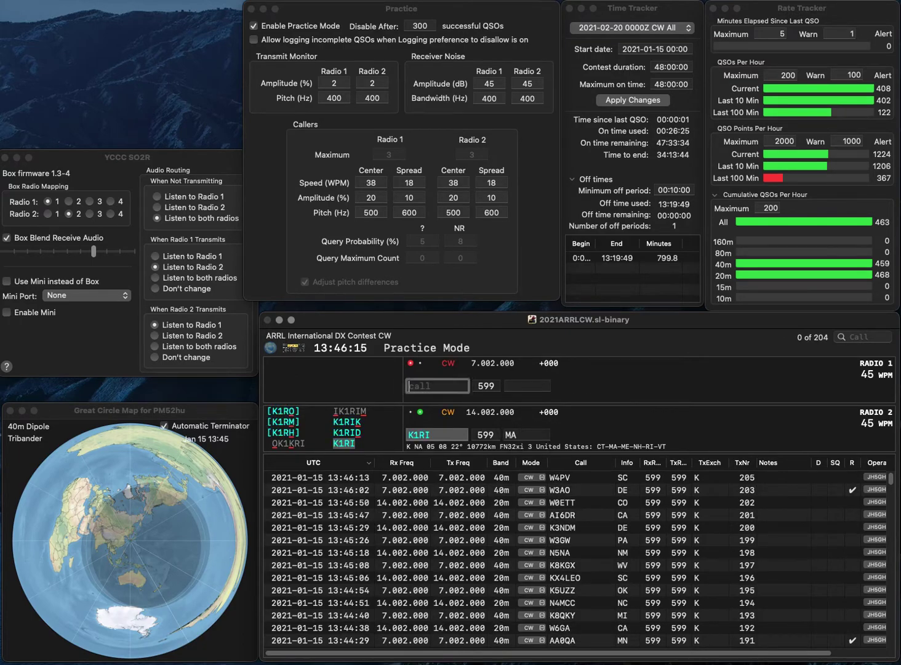
pyautogui.press('Return')
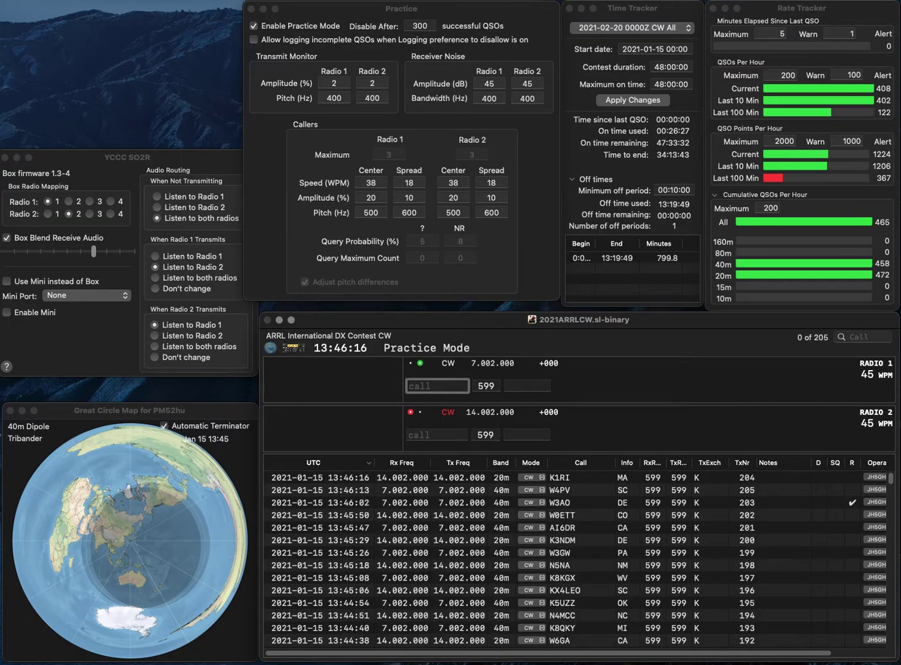
pyautogui.write('KV2U')
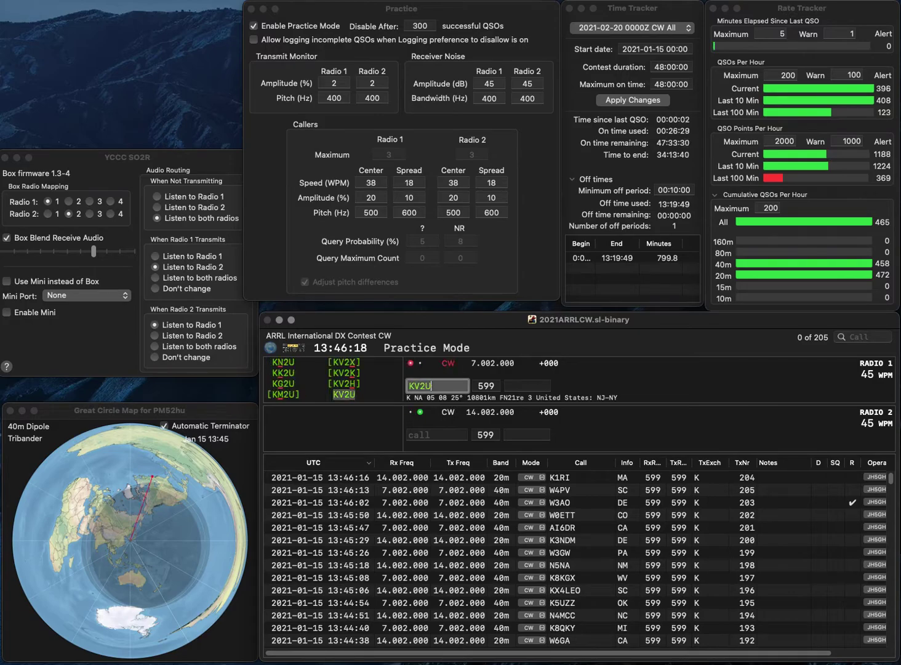
pyautogui.press('Return')
pyautogui.write('W')
pyautogui.press('BackSpace')
pyautogui.write('KB')
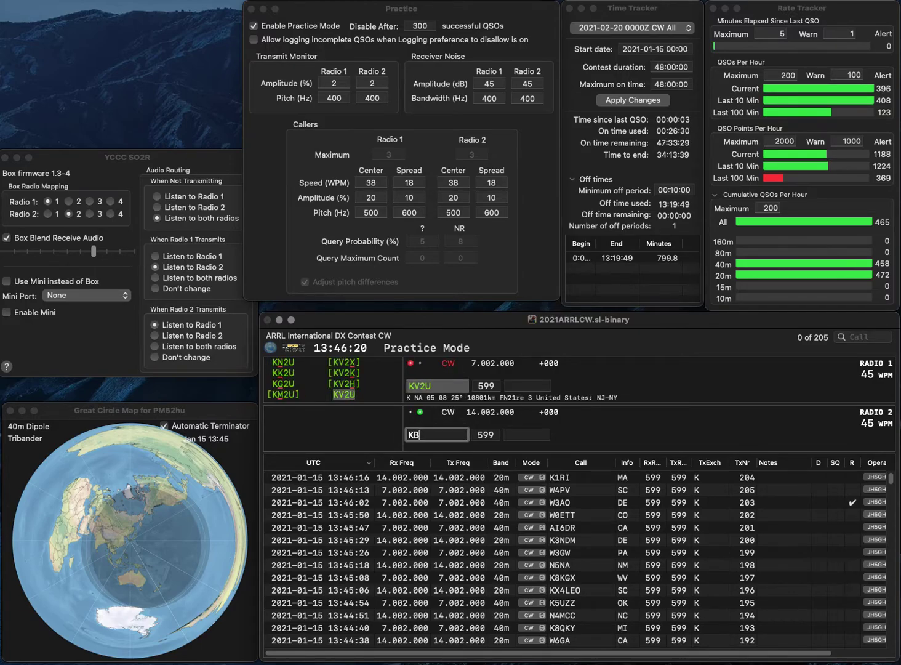
pyautogui.write('5YN')
pyautogui.press('Return')
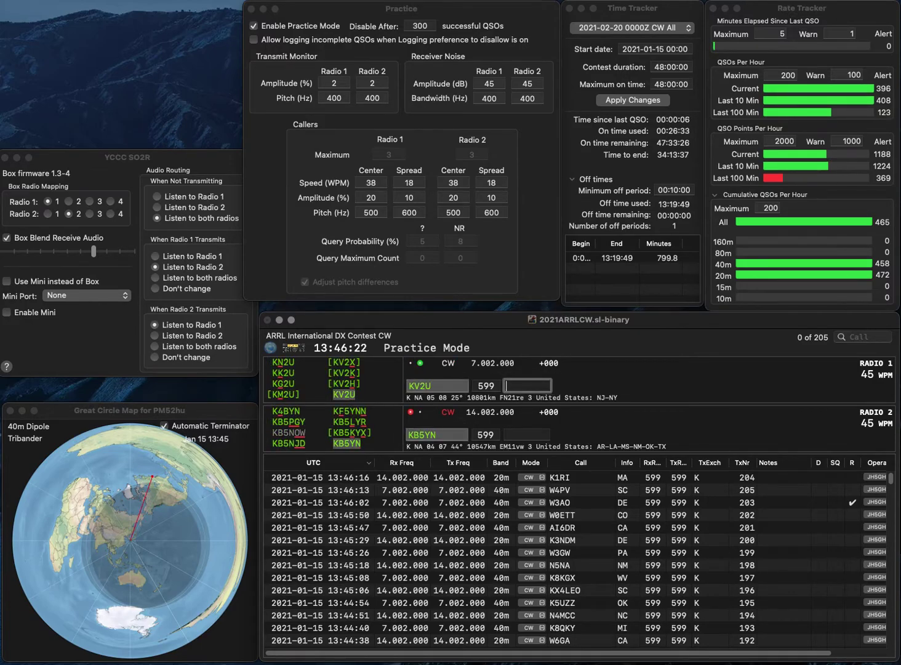
pyautogui.write('NY')
pyautogui.press('Return')
pyautogui.write('MS')
pyautogui.press('Return')
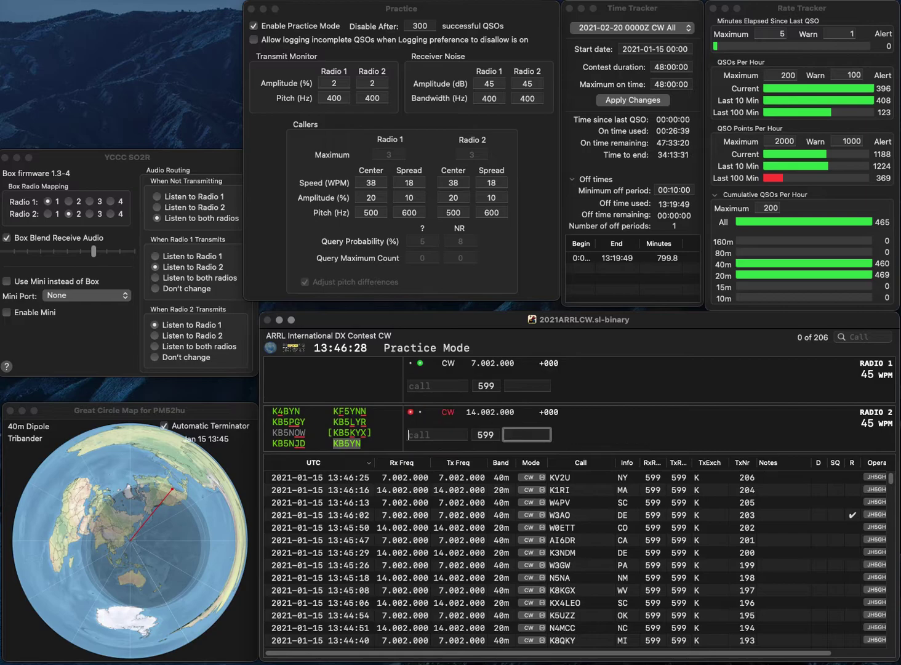
pyautogui.write('KM4LR')
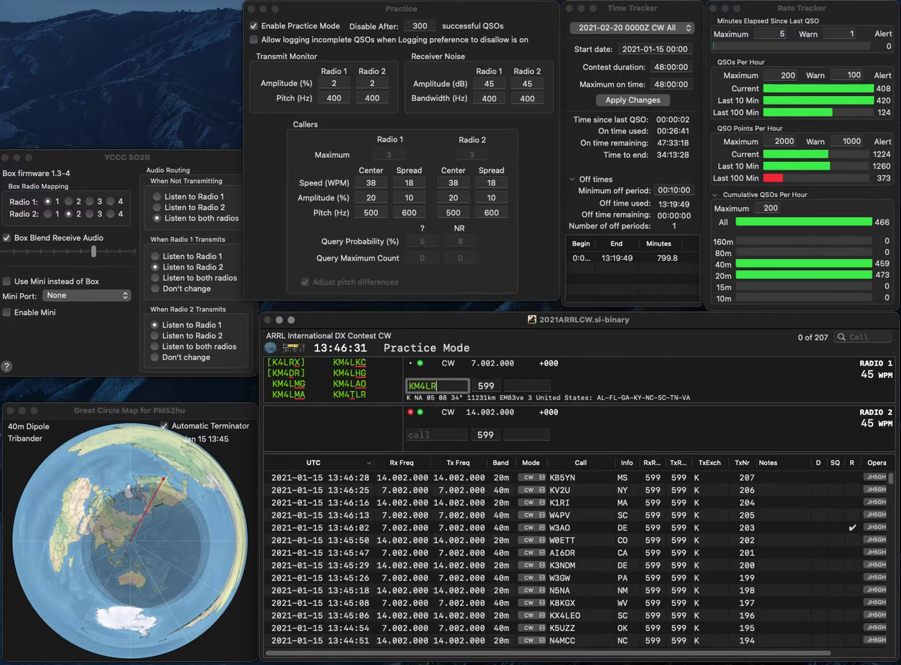
pyautogui.press('Return')
pyautogui.write('OEWD')
pyautogui.press('Home')
pyautogui.write('W')
pyautogui.press('Return')
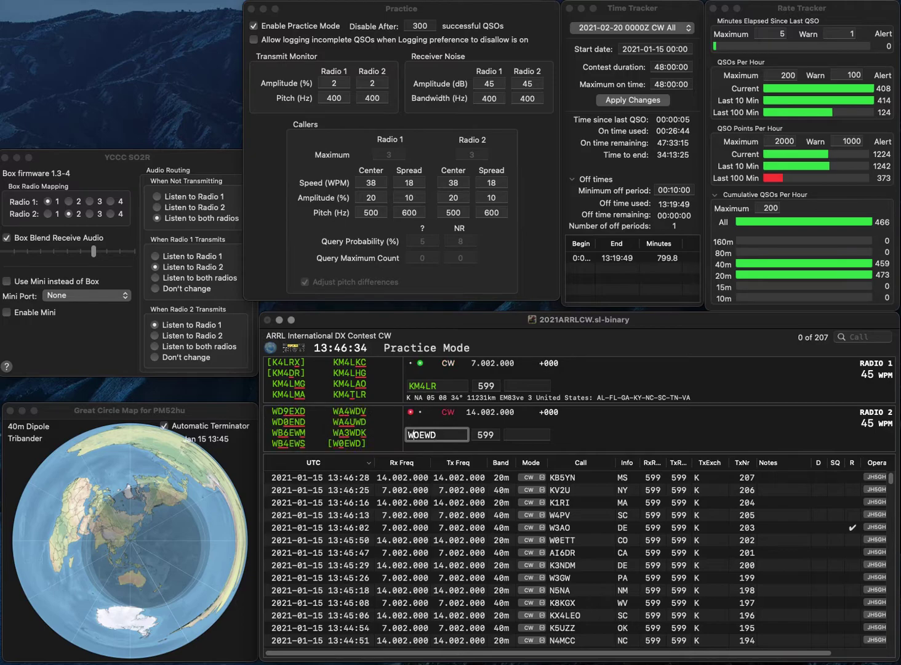
pyautogui.press('space')
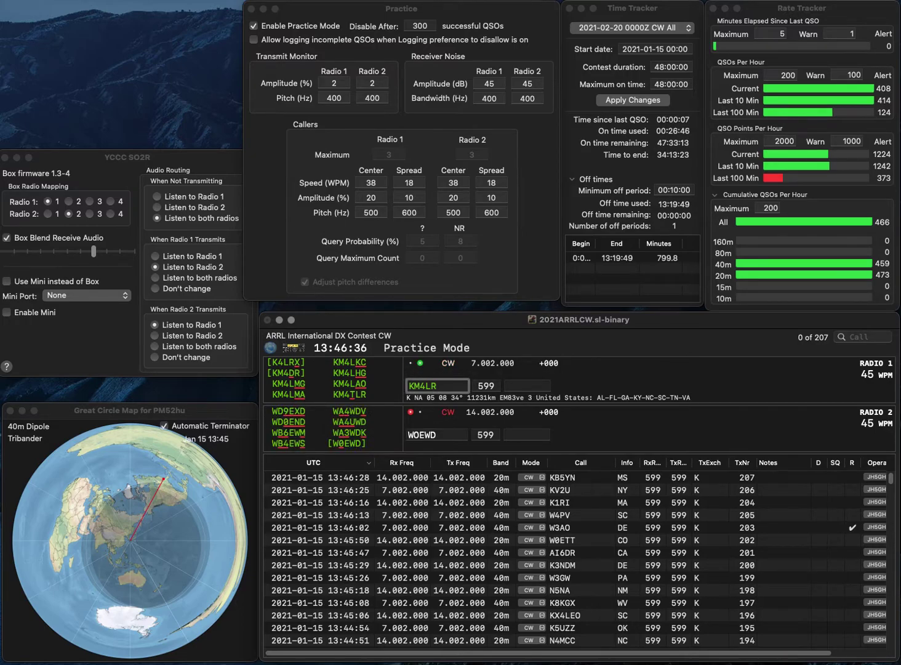
pyautogui.press('Return')
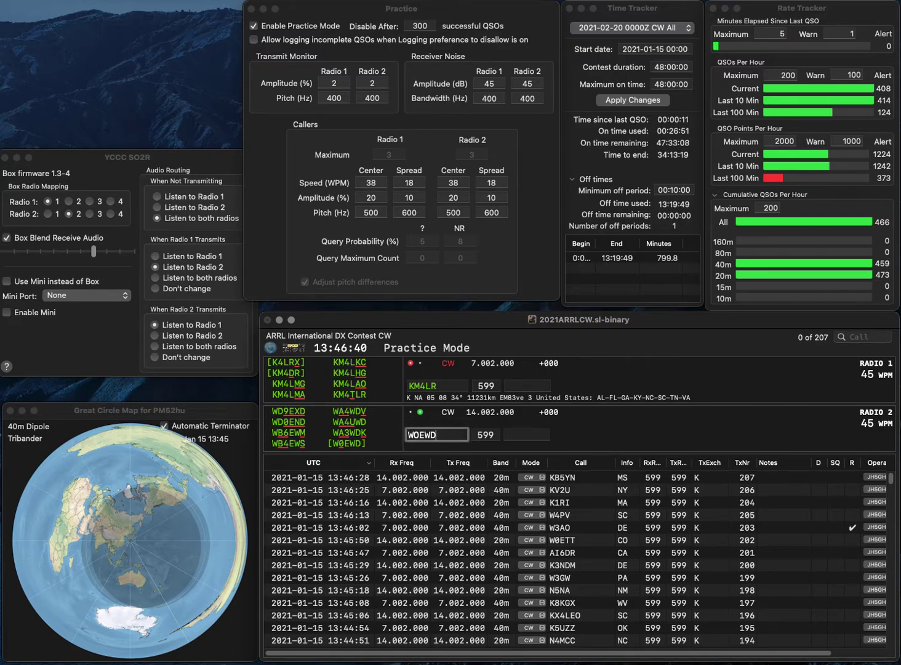
pyautogui.press('Return')
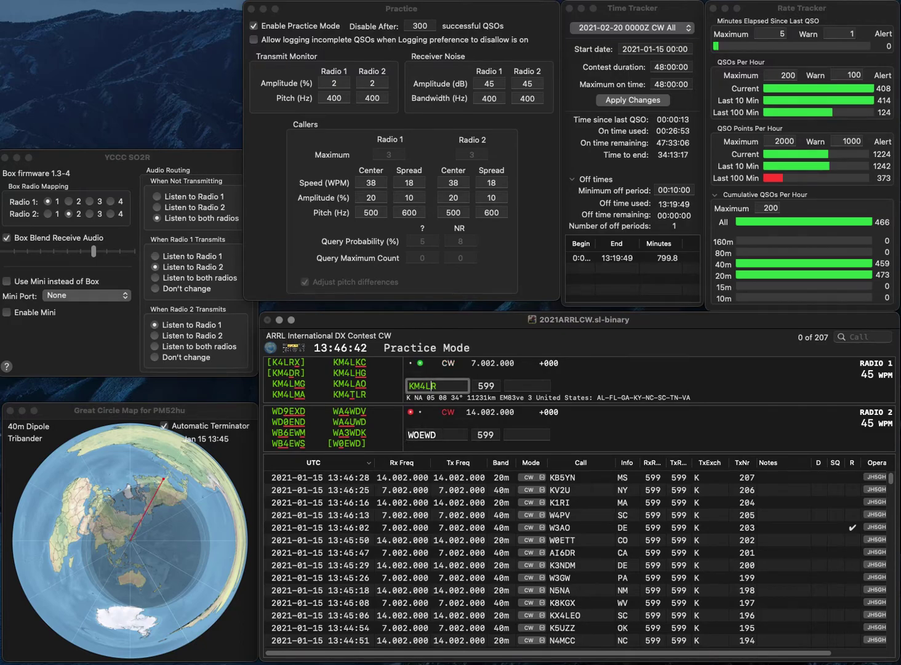
pyautogui.press('BackSpace')
pyautogui.write('L')
pyautogui.press('Return')
pyautogui.press('Delete')
pyautogui.press('Delete')
pyautogui.press('Return')
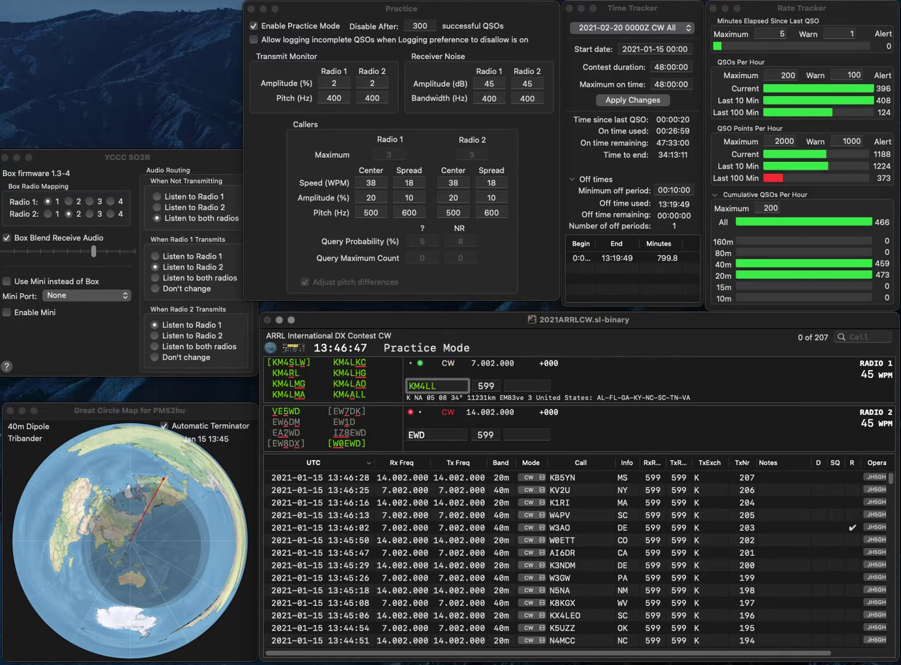
pyautogui.press('Left')
pyautogui.press('Left')
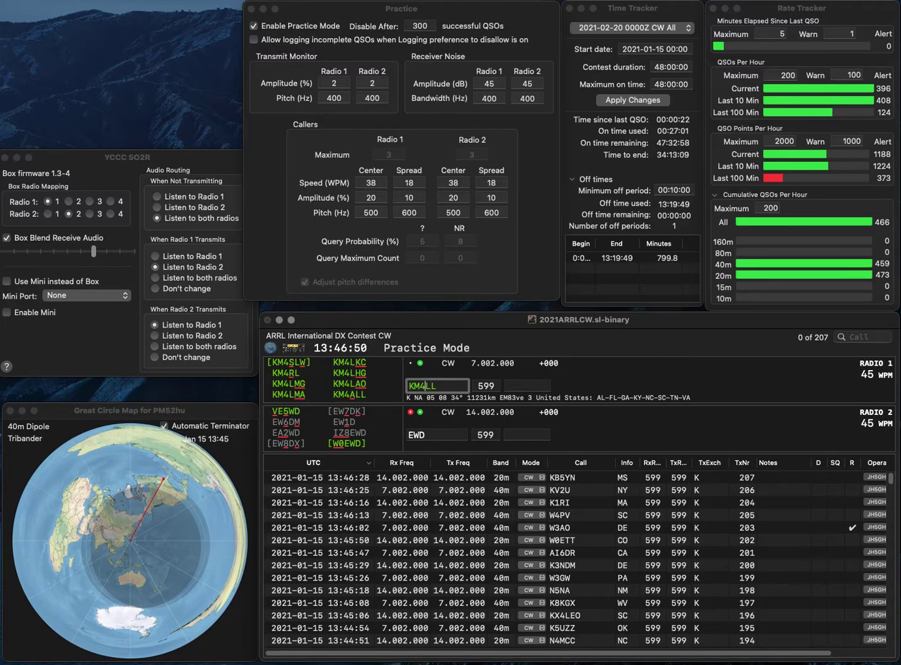
pyautogui.press('BackSpace')
pyautogui.press('BackSpace')
pyautogui.write('4')
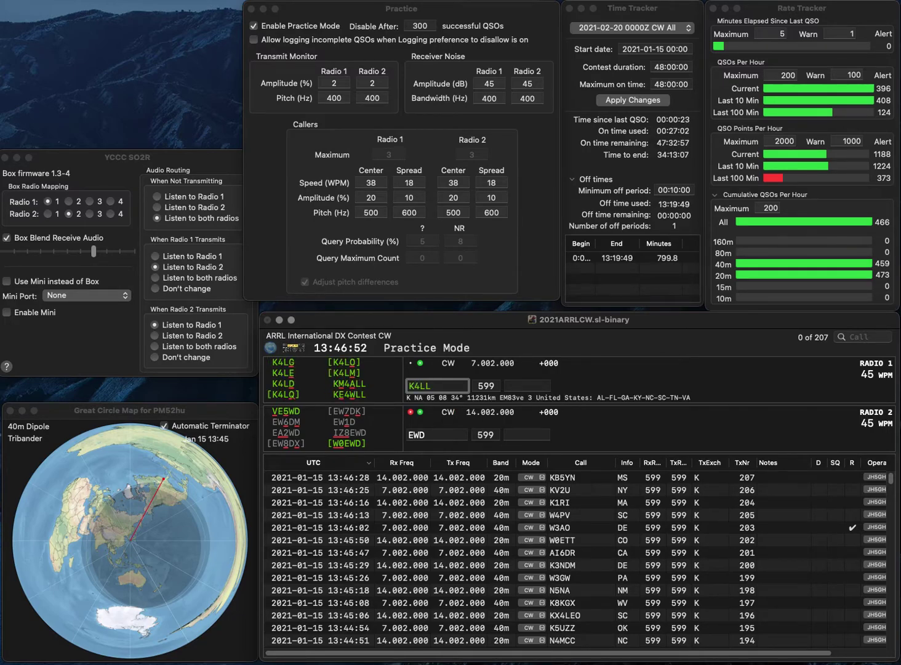
pyautogui.write('E')
pyautogui.press('Return')
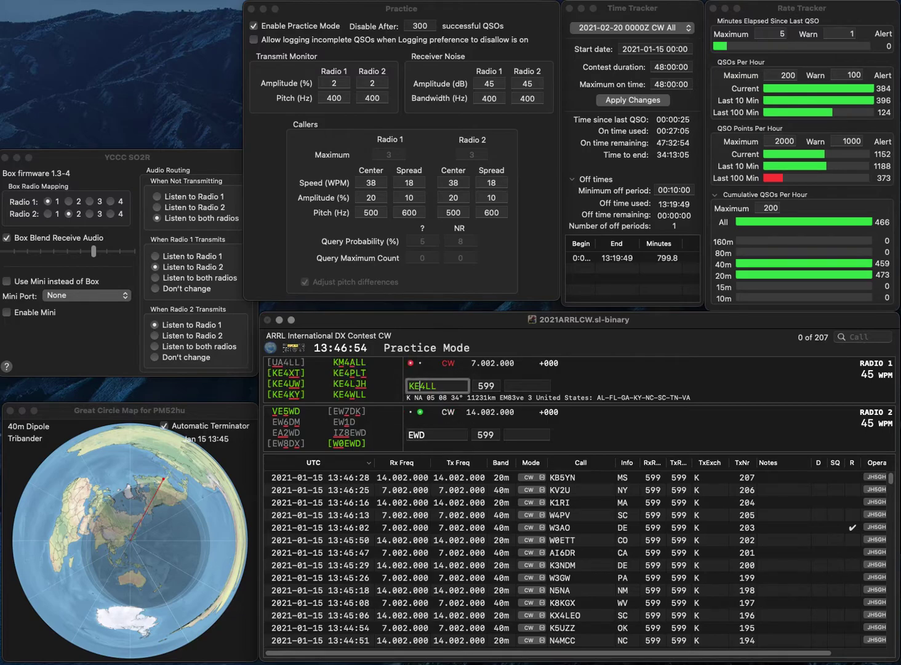
# Complete the Radio 2 callsign as W0EWD and send it.
pyautogui.write('EW')
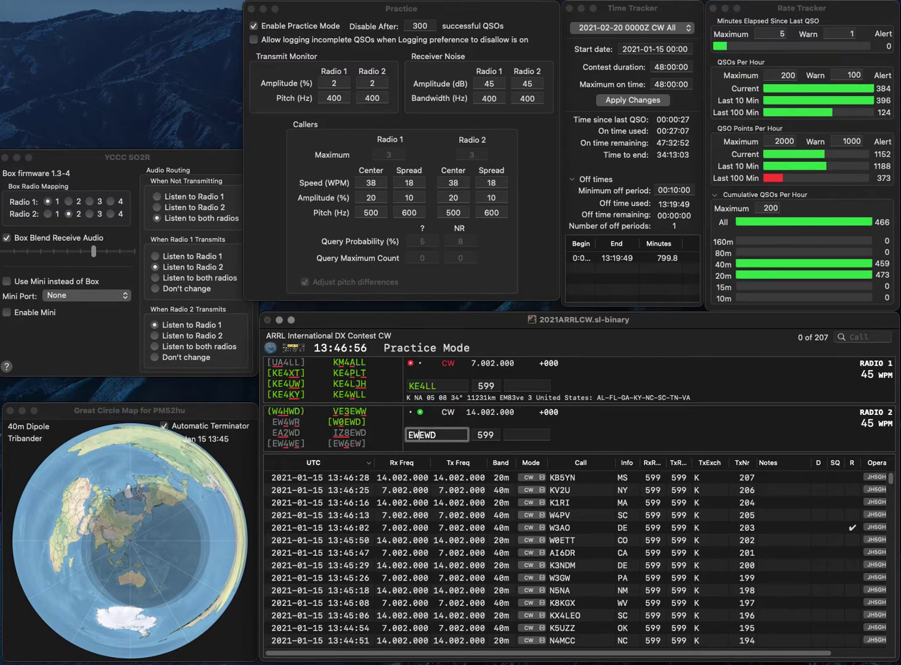
pyautogui.press('BackSpace')
pyautogui.write('E')
pyautogui.press('BackSpace')
pyautogui.write('W')
pyautogui.press('`')
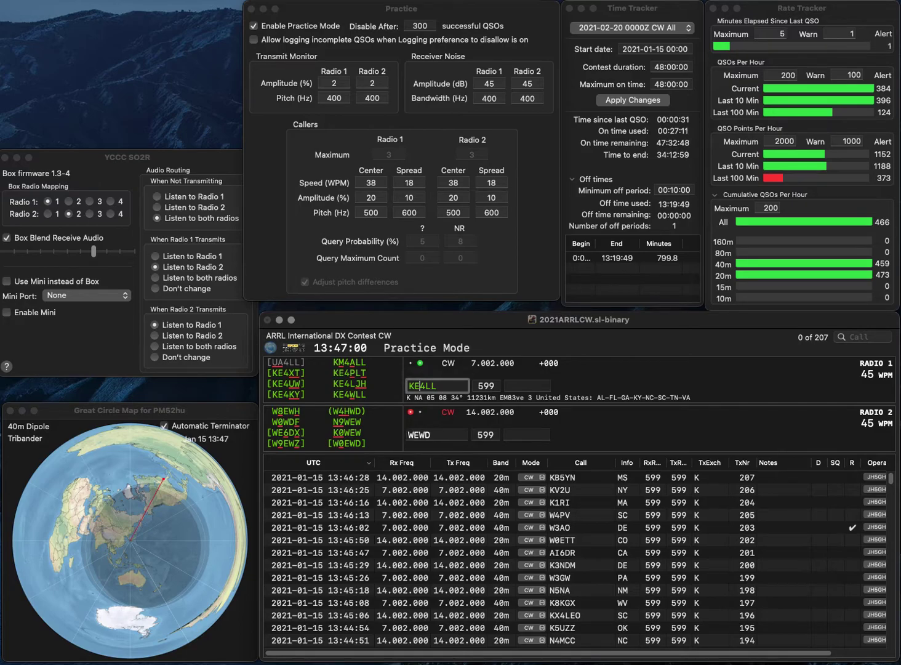
pyautogui.press('`')
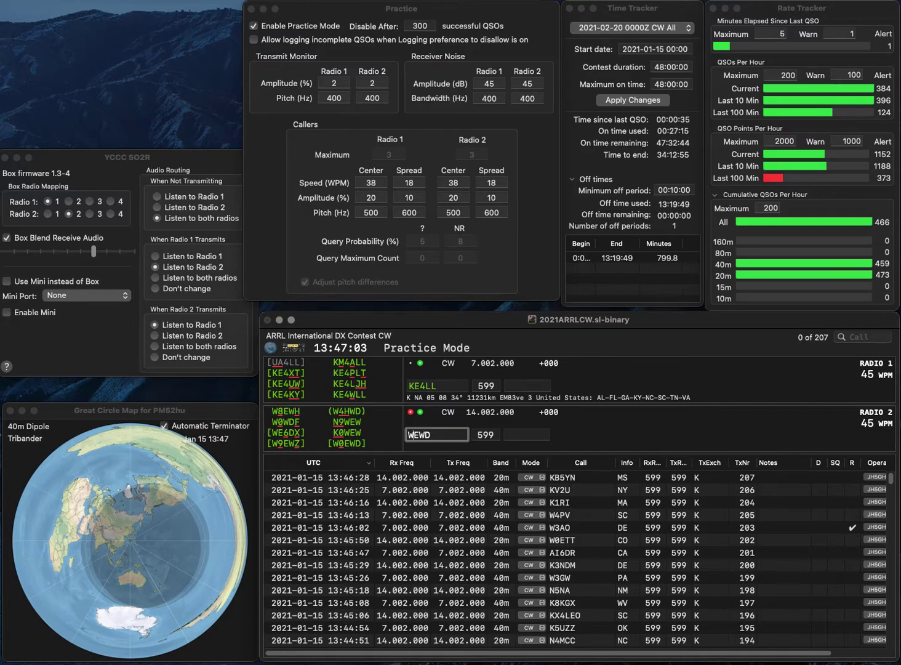
pyautogui.write('0')
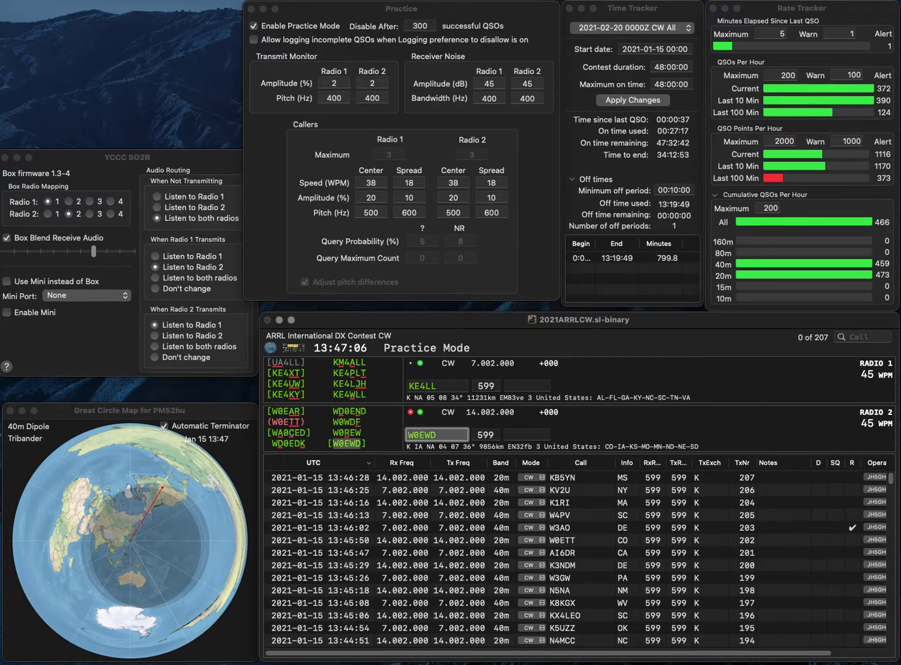
pyautogui.press('Return')
pyautogui.press('BackSpace')
pyautogui.write('M')
pyautogui.press('Right')
pyautogui.press('Right')
pyautogui.press('BackSpace')
pyautogui.write('R')
pyautogui.press('Return')
pyautogui.press('\\')
pyautogui.press('Return')
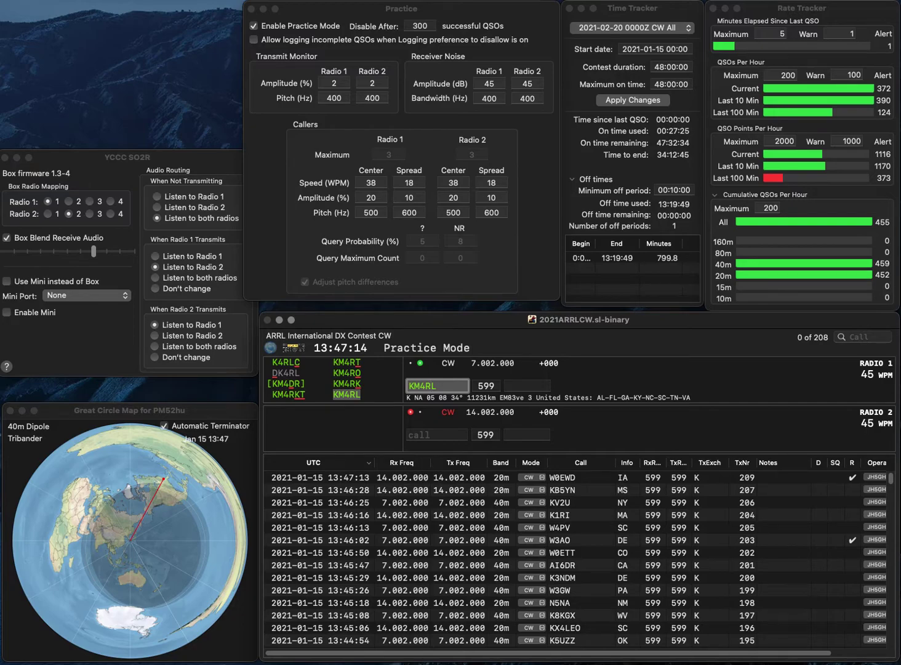
pyautogui.press('Return')
pyautogui.write('AL')
pyautogui.press('Return')
# Answer the Radio 2 caller as WA8YG and the Radio 1 caller as WB2SLM.
pyautogui.write('WA8')
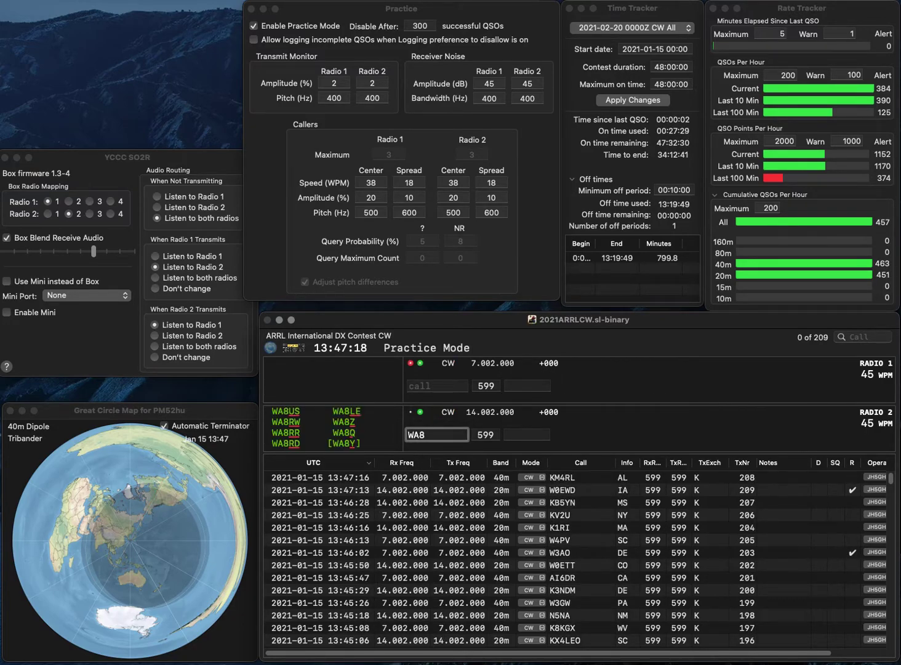
pyautogui.write('YG')
pyautogui.press('Return')
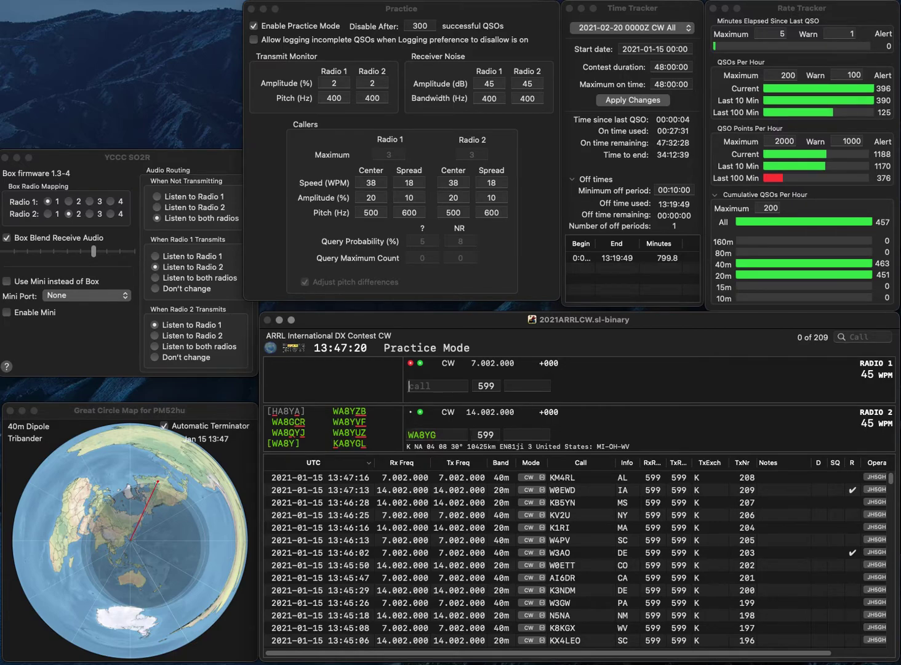
pyautogui.write('WB2SLM')
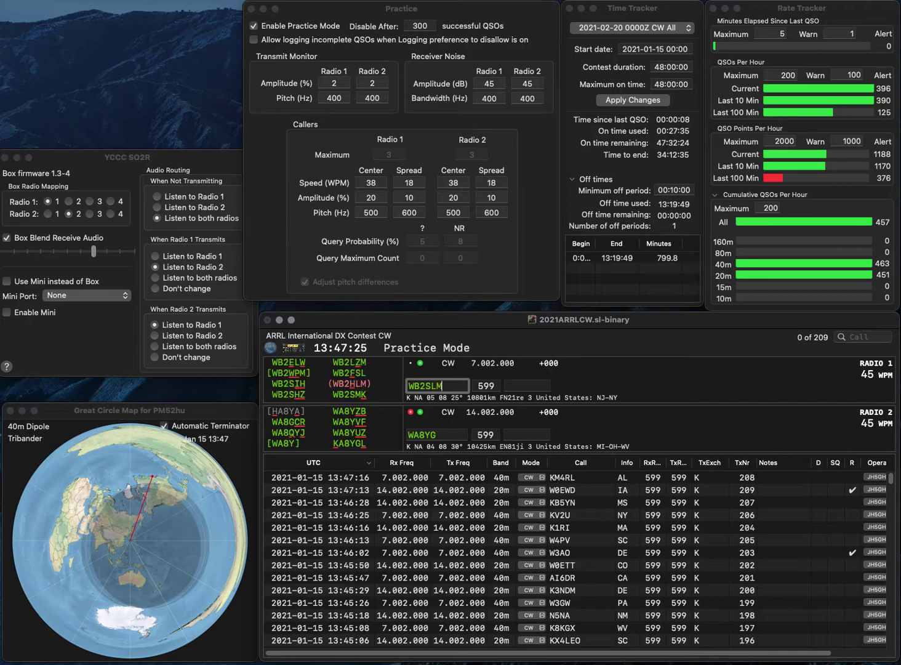
pyautogui.press('Return')
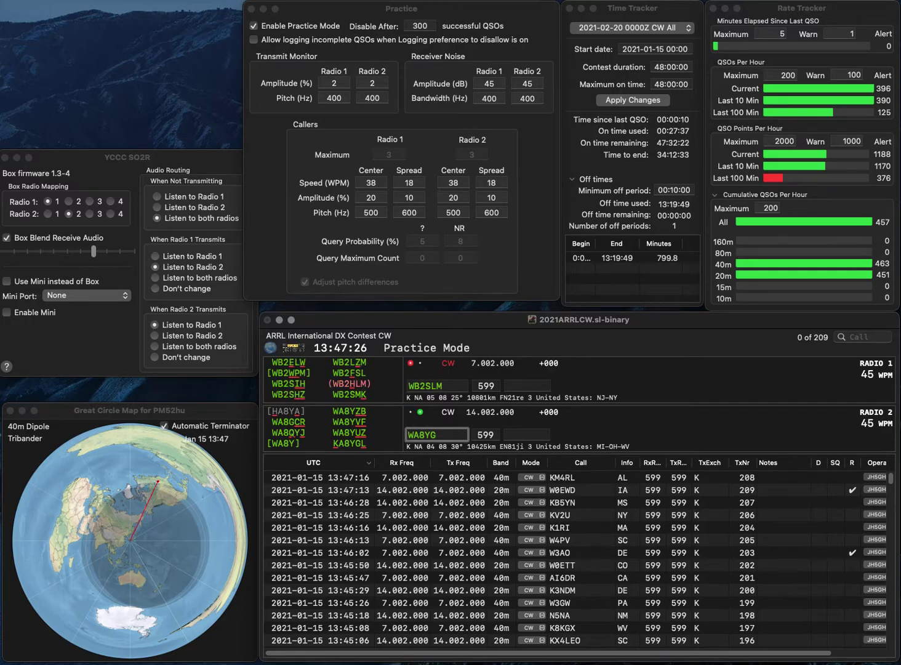
pyautogui.press('BackSpace')
pyautogui.write('ZB')
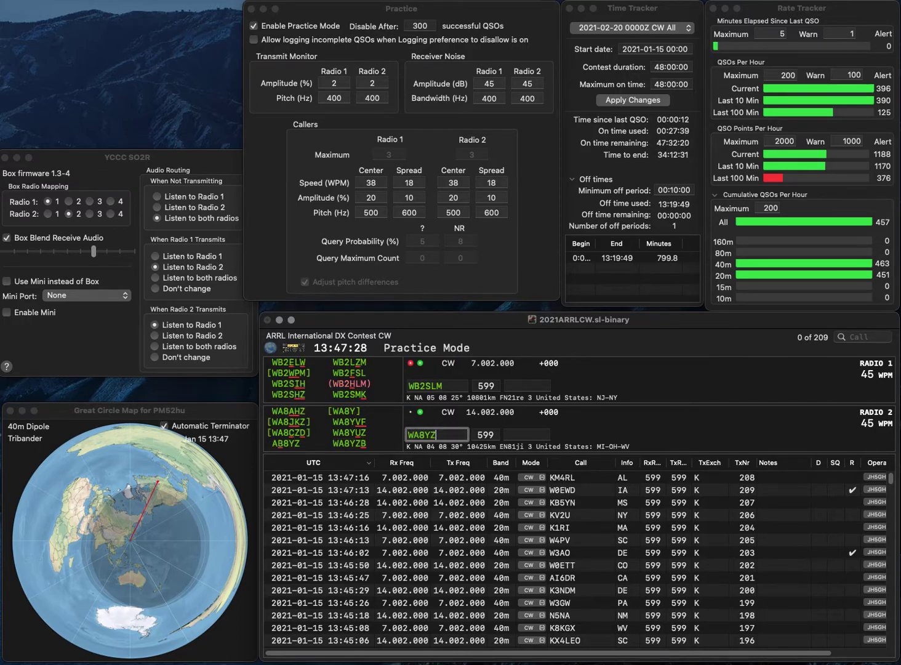
pyautogui.press('Return')
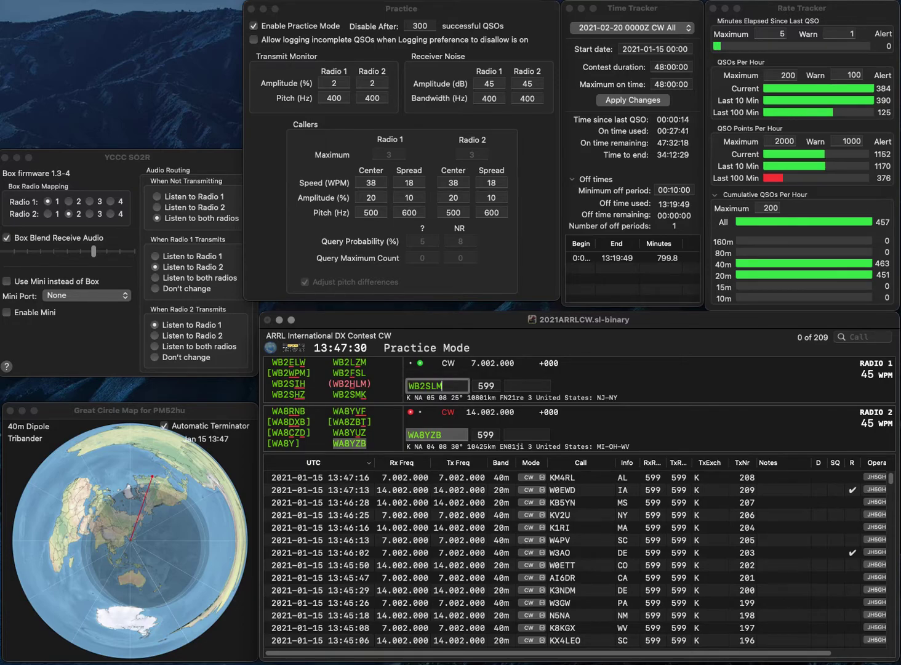
pyautogui.press('BackSpace')
pyautogui.write('H')
pyautogui.press('Return')
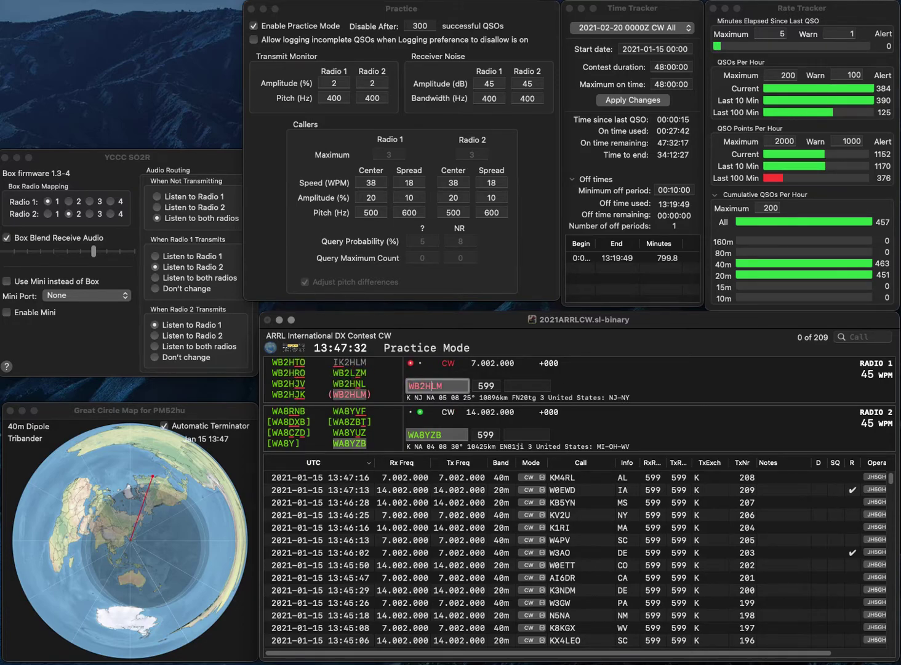
pyautogui.write('A')
pyautogui.write('V')
pyautogui.press('Return')
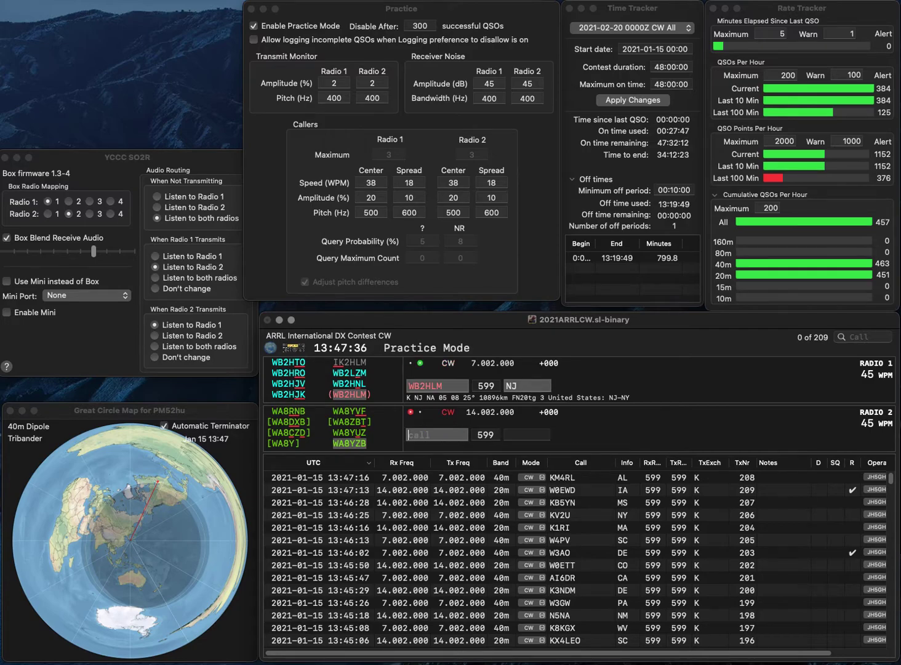
pyautogui.press('Return')
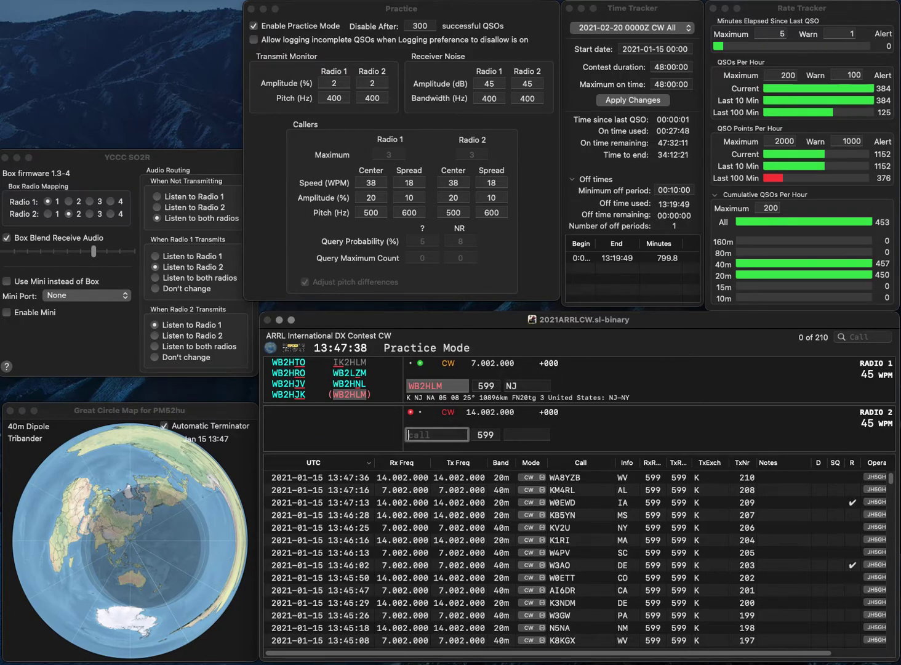
pyautogui.write('KD')
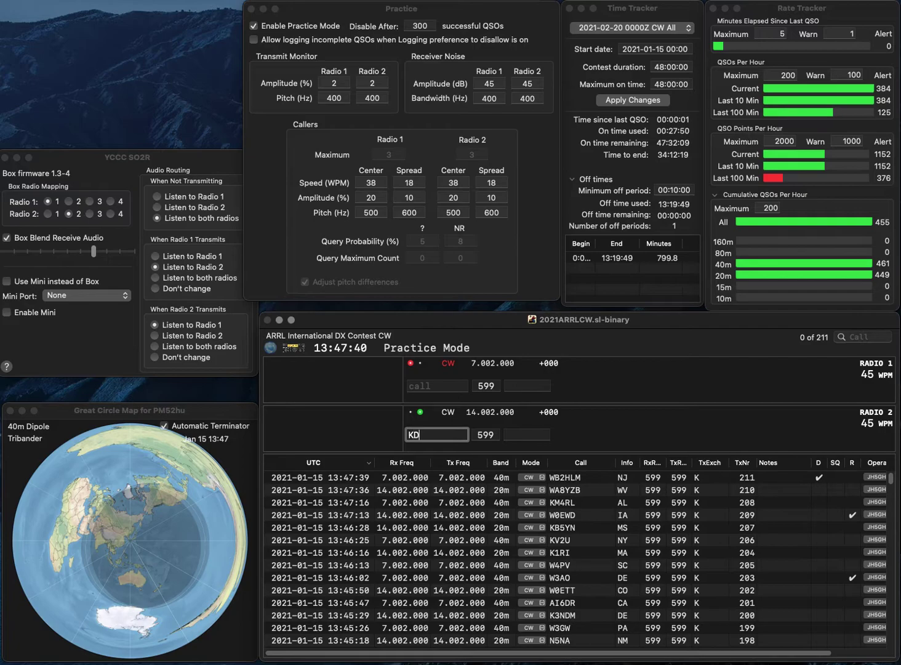
pyautogui.write('2JC')
pyautogui.press('Return')
pyautogui.write('NI6NY/')
pyautogui.press('Home')
pyautogui.press('Delete')
pyautogui.write('K')
pyautogui.press('Return')
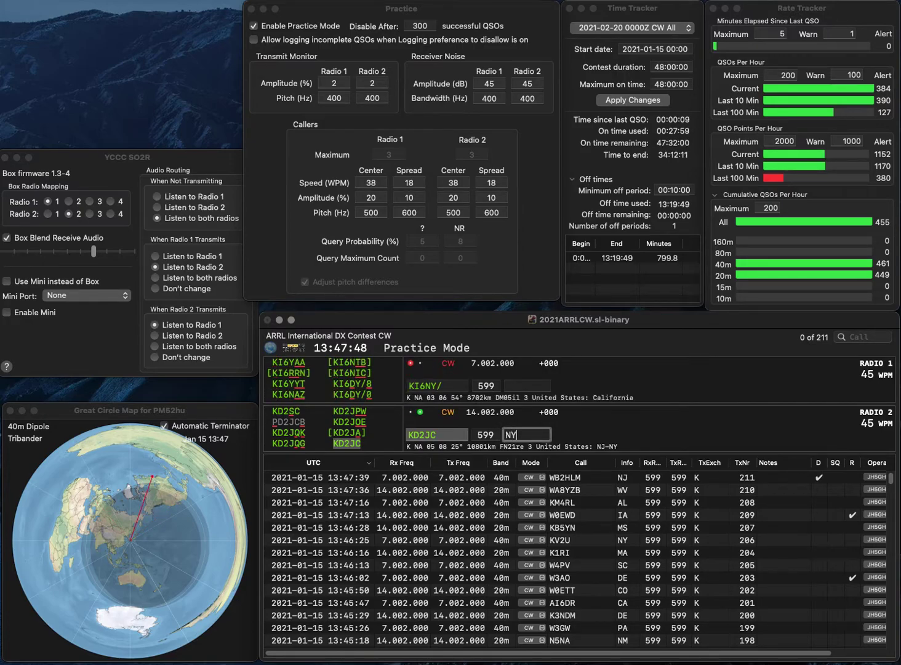
pyautogui.press('Return')
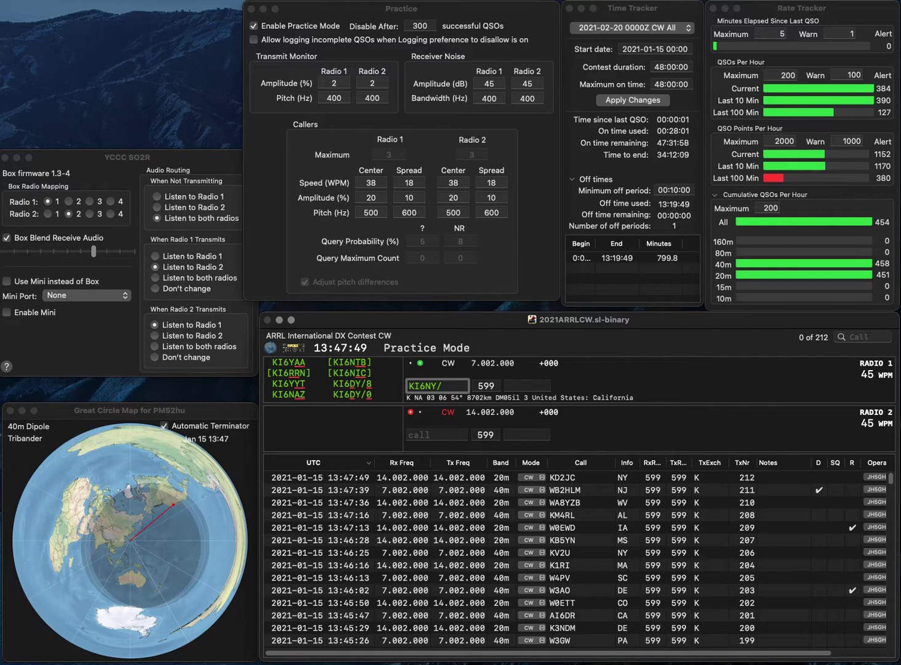
pyautogui.write('KI6NY/')
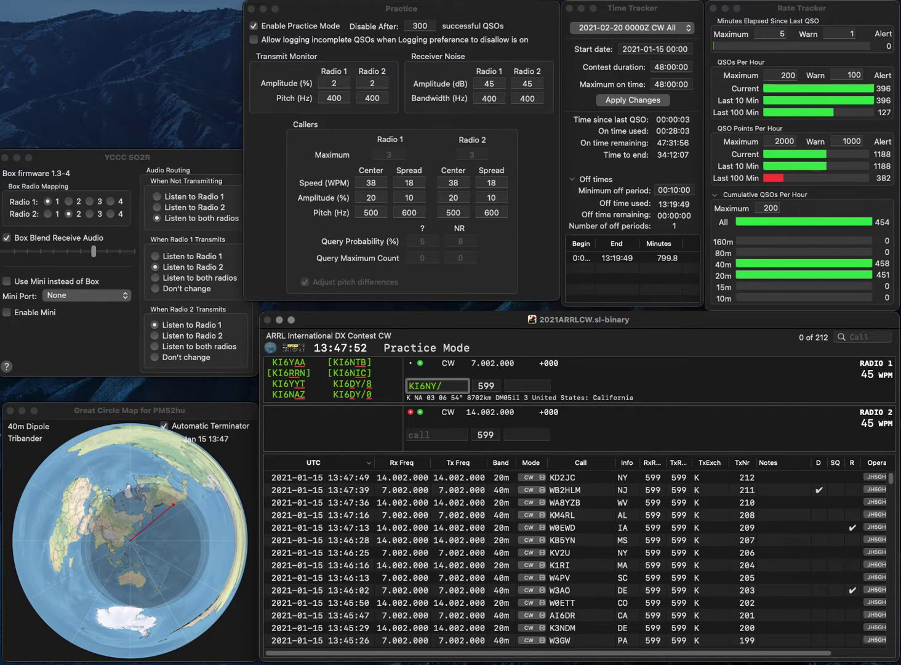
pyautogui.write('0')
pyautogui.press('Left')
pyautogui.press('BackSpace')
pyautogui.press('BackSpace')
pyautogui.write('6')
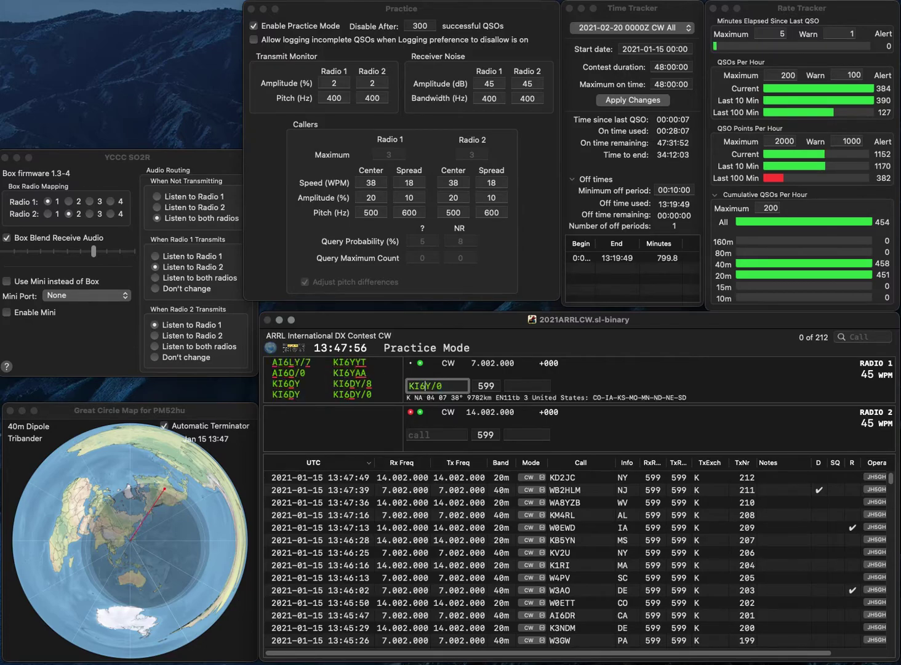
pyautogui.write('D')
pyautogui.press('Return')
pyautogui.write('K3LJV')
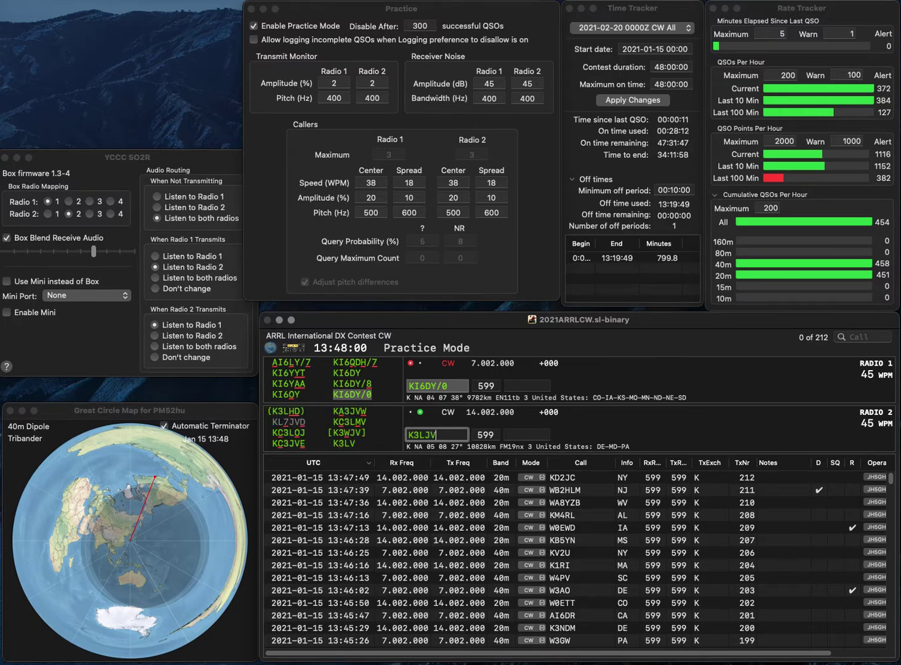
pyautogui.press('space')
pyautogui.press('Return')
pyautogui.press('space')
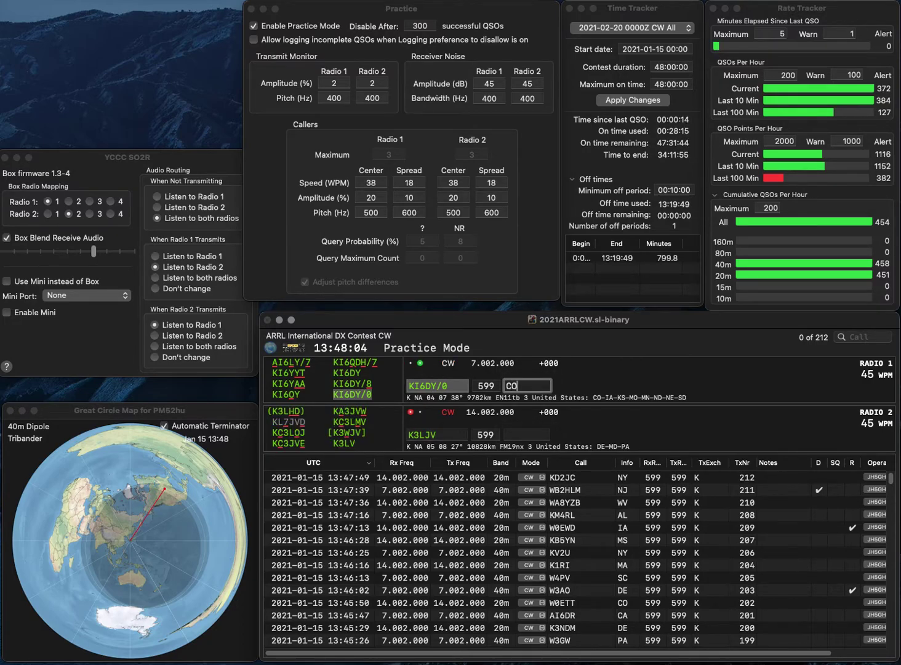
pyautogui.press('Return')
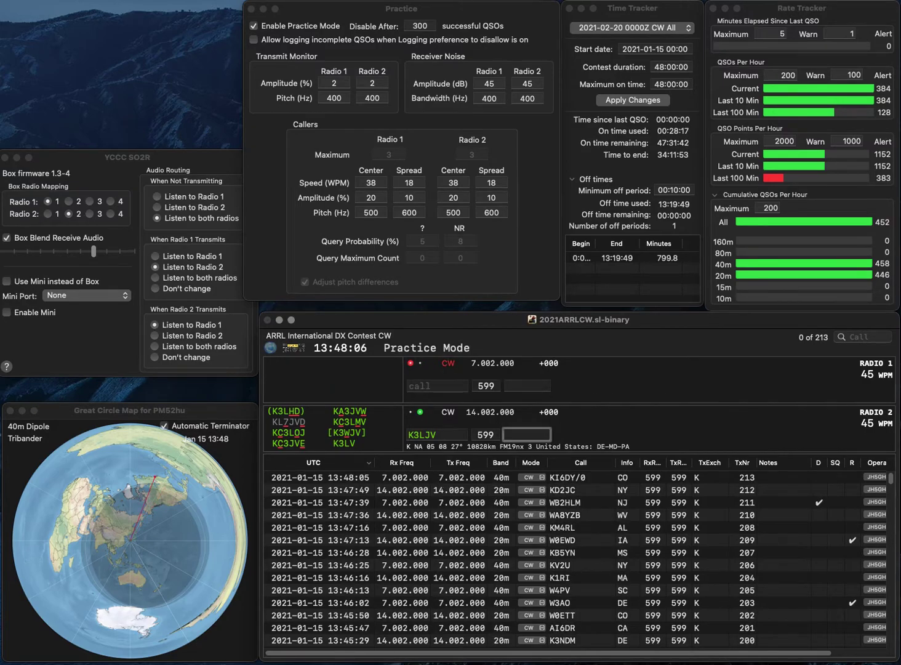
pyautogui.press('BackSpace')
pyautogui.write('W')
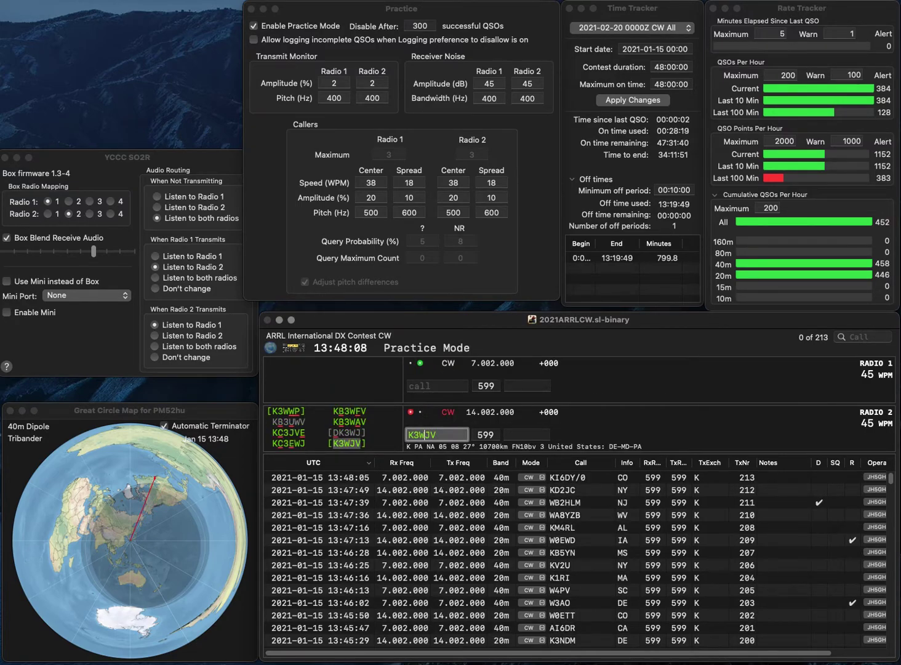
pyautogui.press('Return')
pyautogui.write('W3DZH')
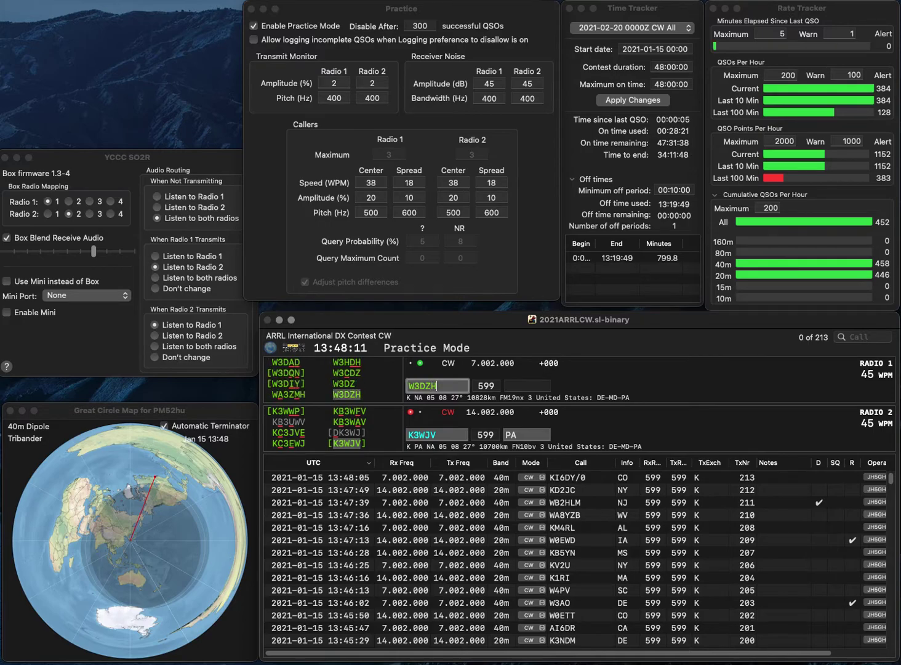
pyautogui.press('Return')
pyautogui.press('Down')
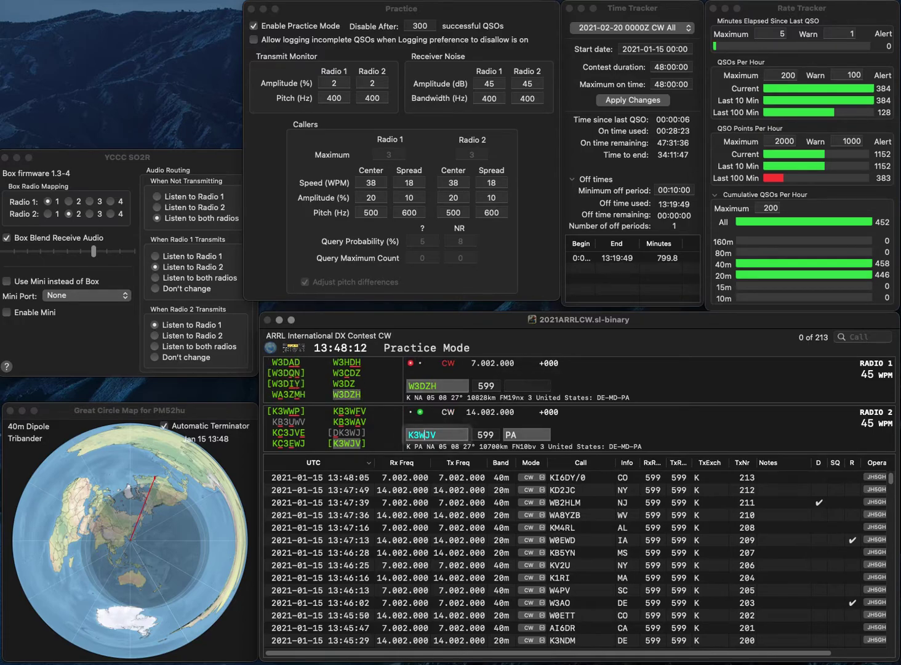
pyautogui.press('Return')
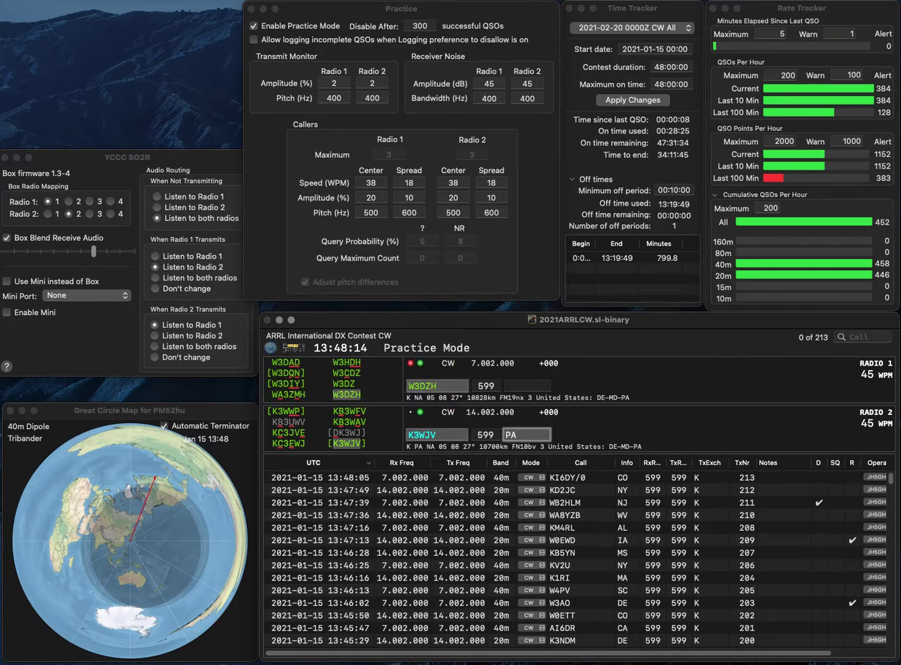
pyautogui.write('PA')
pyautogui.press('Return')
# Enter the partial callsign WOR on Radio 1 and answer the Radio 2 caller as W2WRD.
pyautogui.write('WA5')
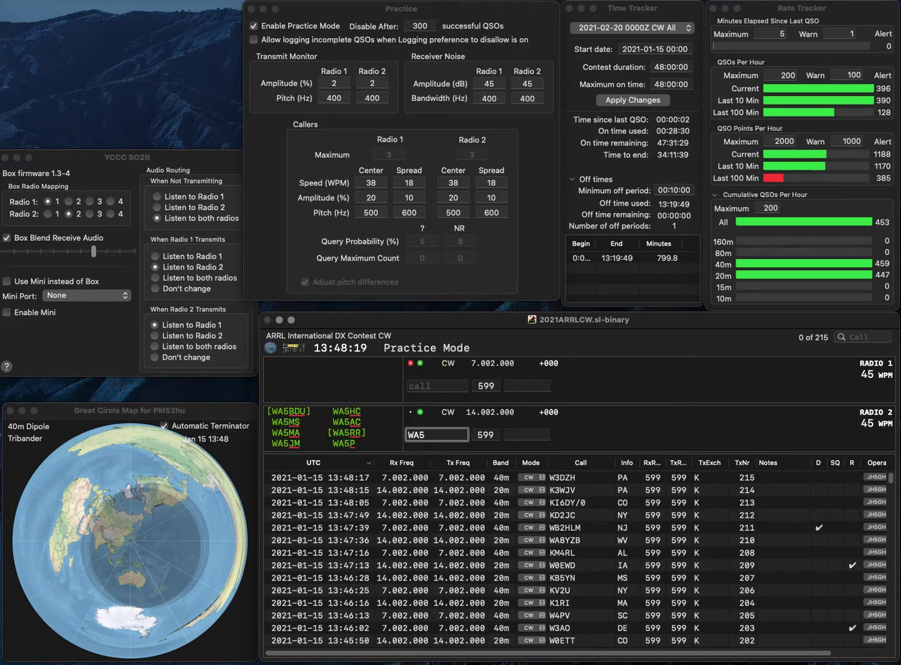
pyautogui.press('BackSpace')
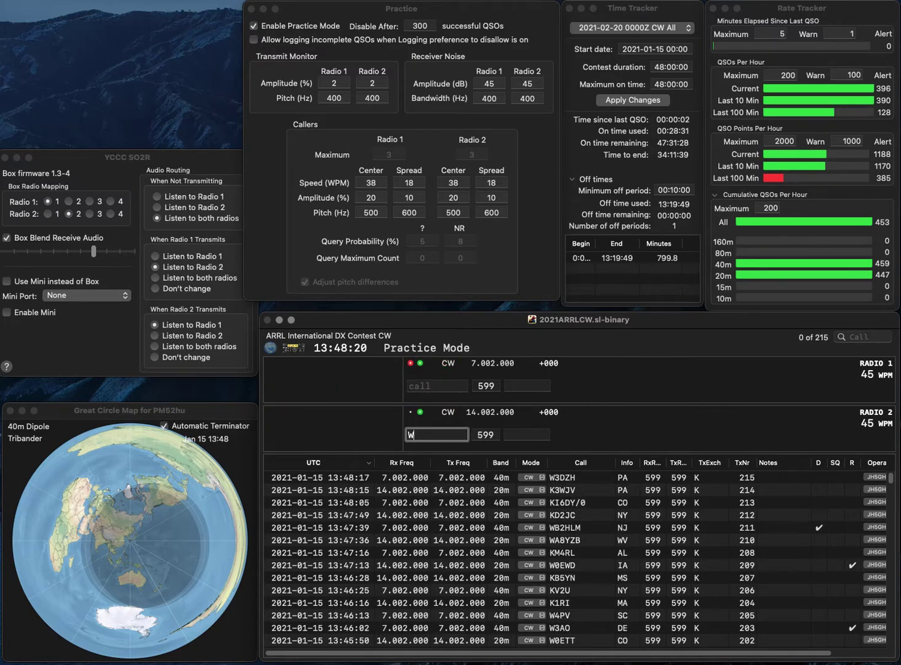
pyautogui.press('Return')
pyautogui.write('OR')
pyautogui.press('Left')
pyautogui.press('Left')
pyautogui.write('W')
pyautogui.press('Return')
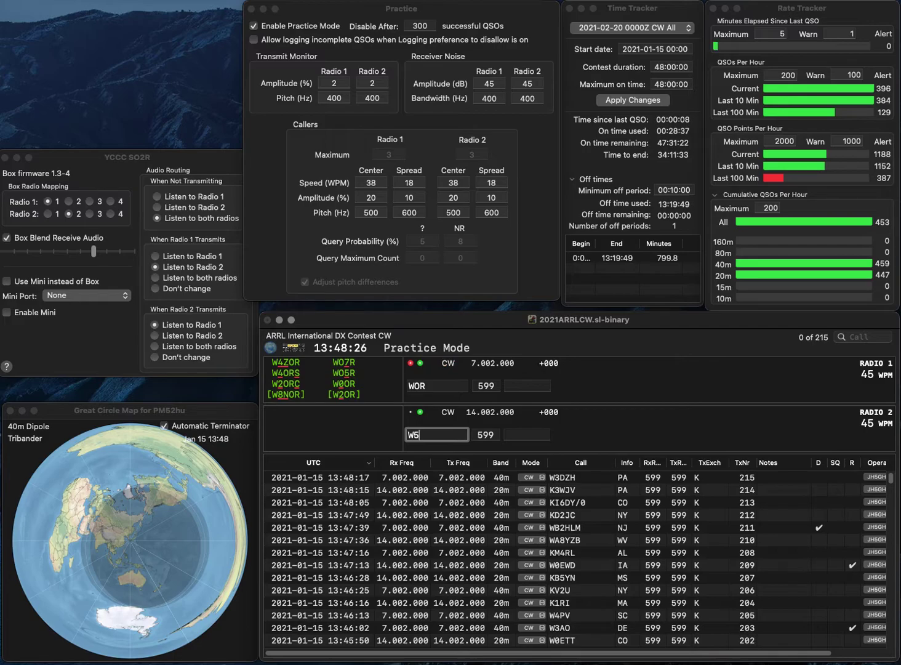
pyautogui.write('2WRD')
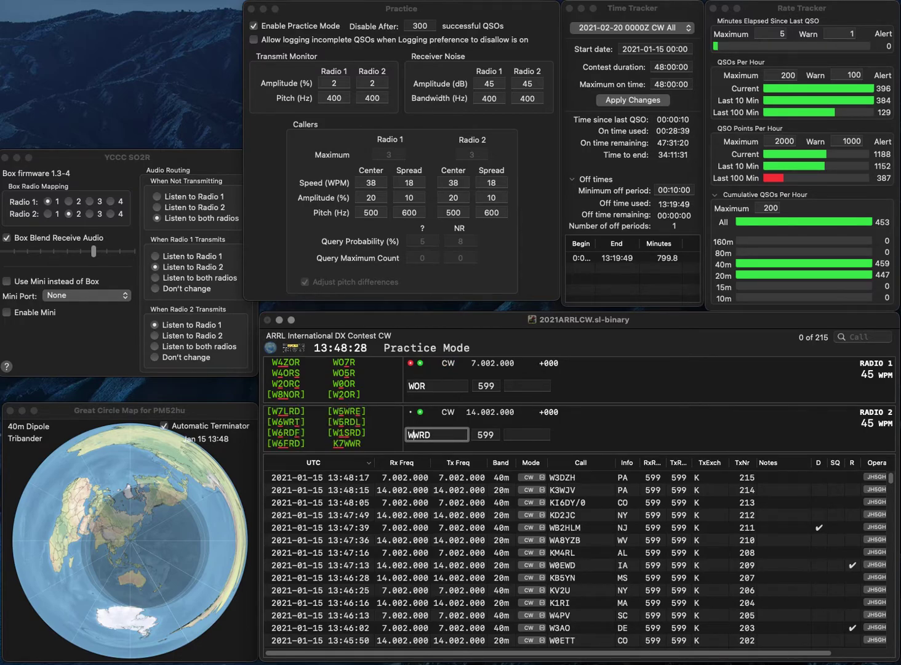
pyautogui.press('Return')
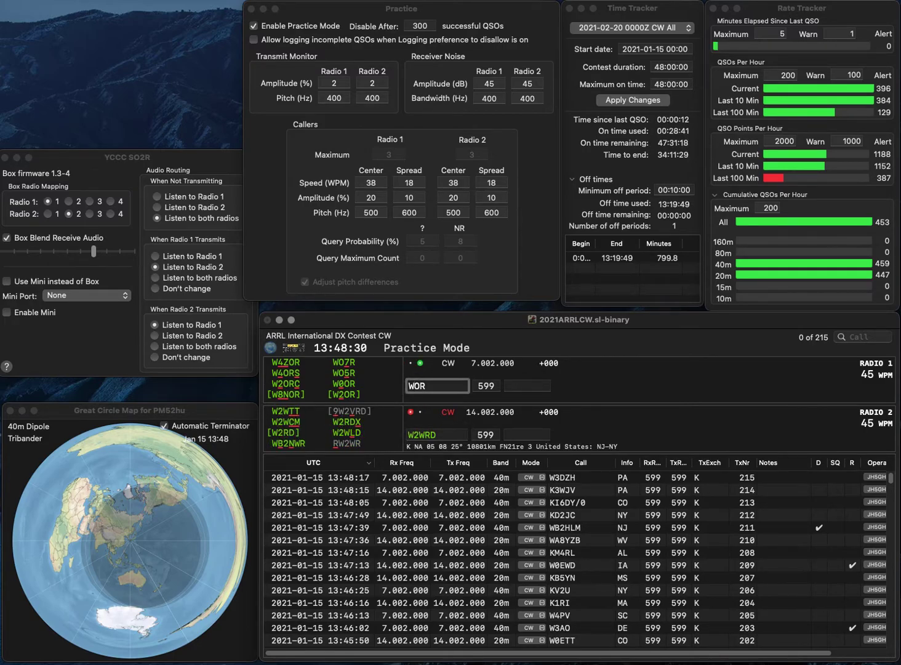
# Complete the Radio 1 call as K1OR and send it, and correct the Radio 2 call to W2TAD.
pyautogui.press('BackSpace')
pyautogui.write('K1')
pyautogui.press('Return')
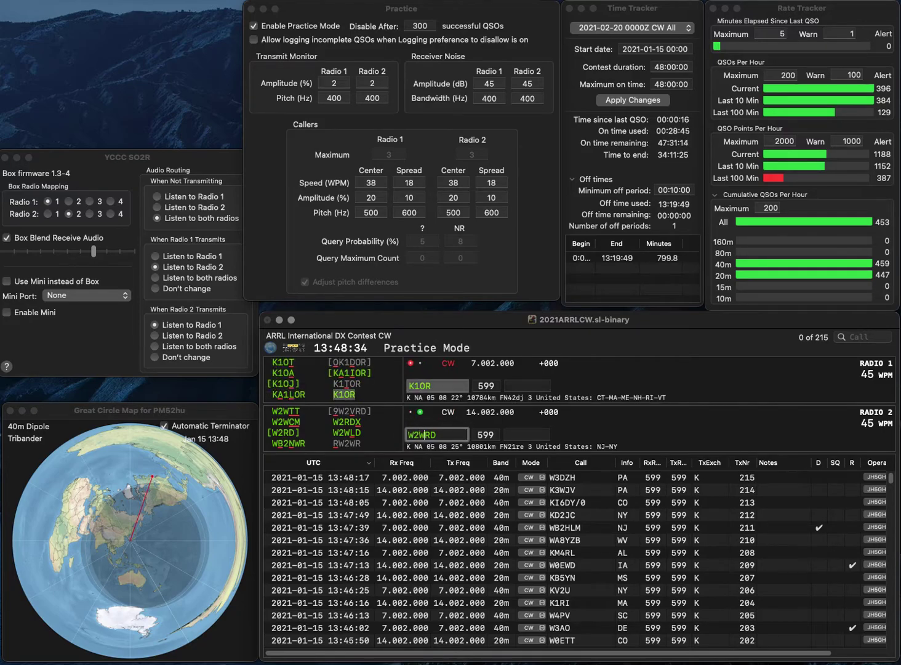
pyautogui.press('BackSpace')
pyautogui.press('Delete')
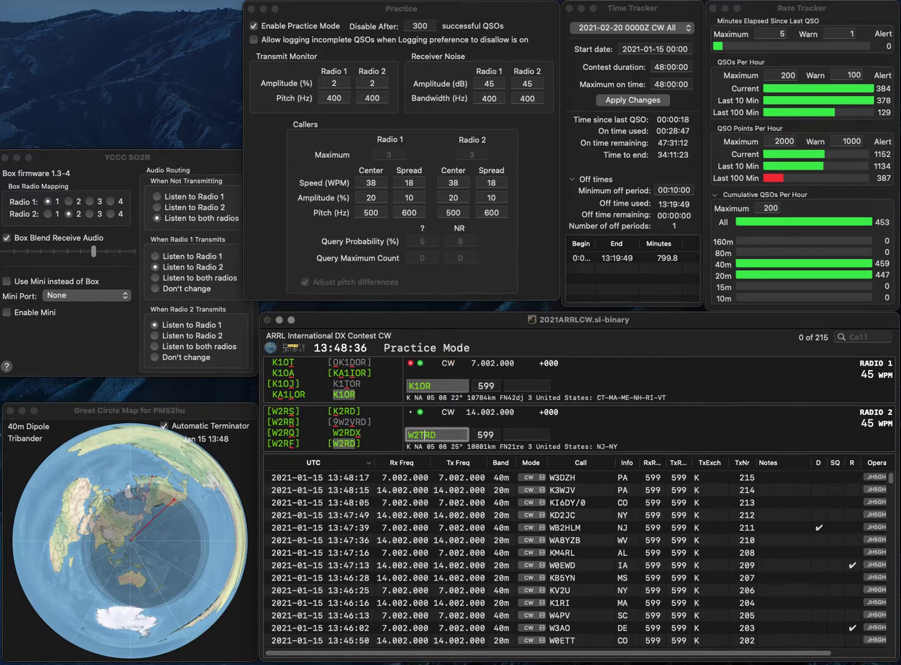
pyautogui.write('TA')
# Log K1OR with exchange NH on Radio 1 and W2TAD with exchange NY on Radio 2.
pyautogui.write('N')
pyautogui.write('H')
pyautogui.press('Return')
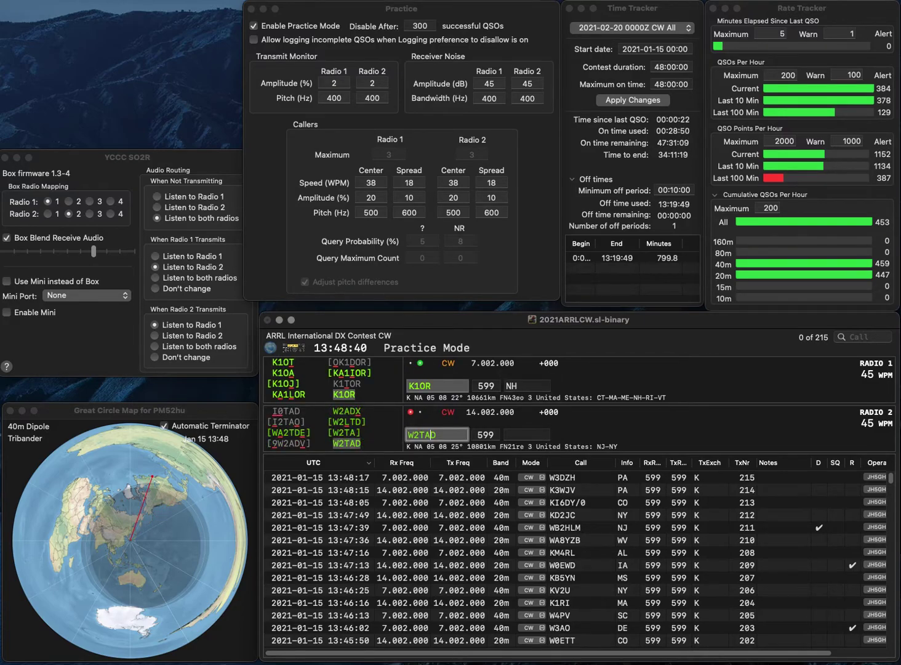
pyautogui.write('NY')
pyautogui.press('Return')
pyautogui.write('W9PCS')
pyautogui.press('Return')
pyautogui.write('N4JID')
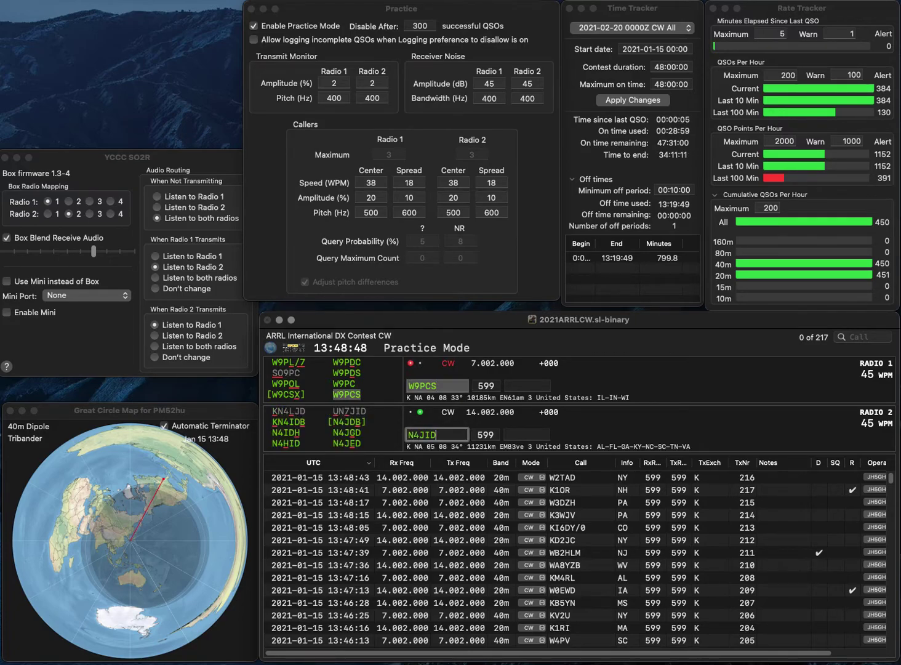
pyautogui.press('Return')
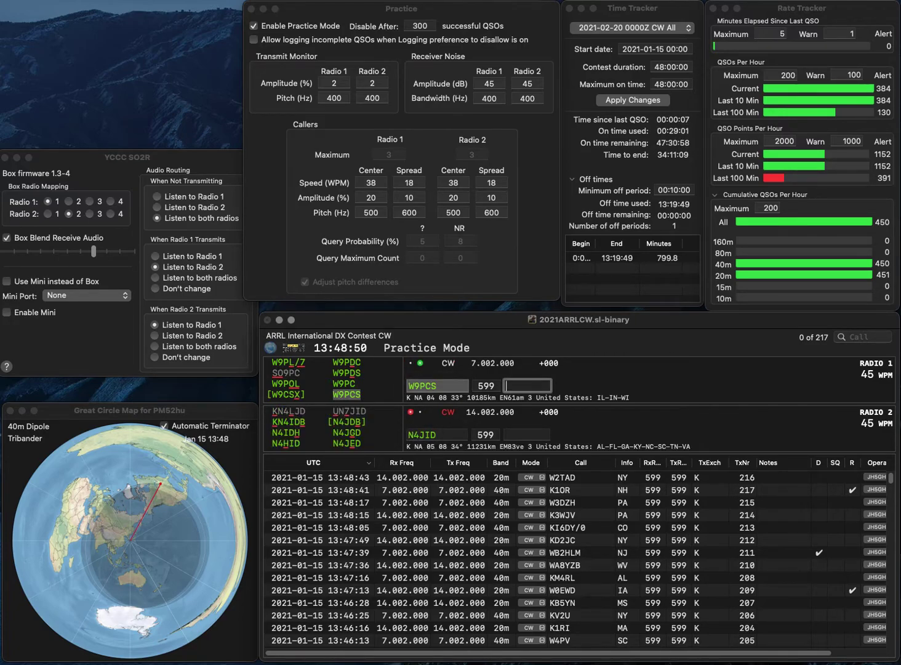
pyautogui.write('WI')
pyautogui.press('Return')
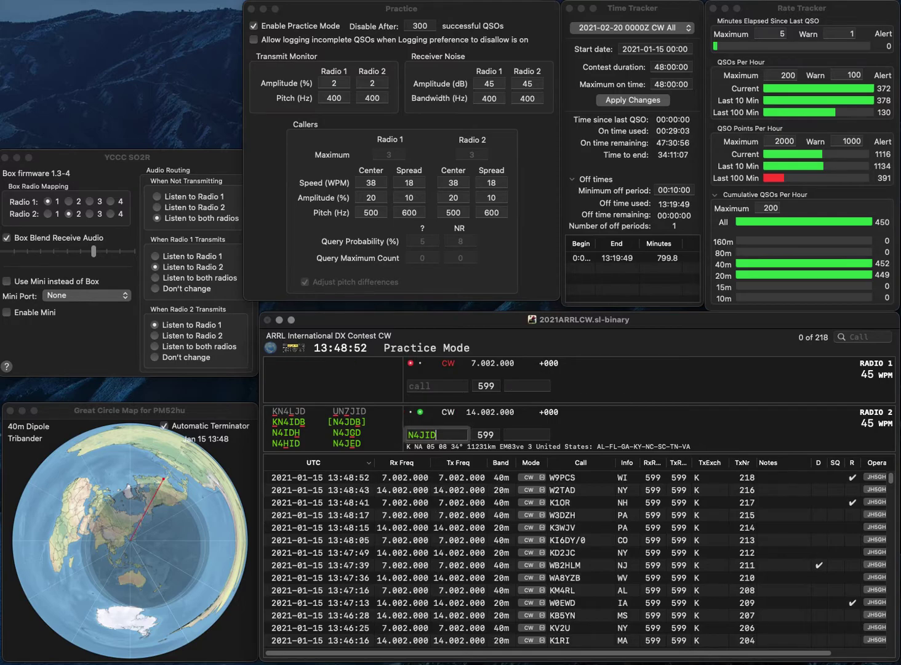
pyautogui.press('Left')
pyautogui.press('Left')
pyautogui.press('BackSpace')
pyautogui.write('I')
pyautogui.press('BackSpace')
pyautogui.write('P')
pyautogui.press('Up')
pyautogui.press('Return')
pyautogui.press('Return')
# Enter and send K3VED on Radio 1, and correct the Radio 2 call to W4PID and send it.
pyautogui.write('K')
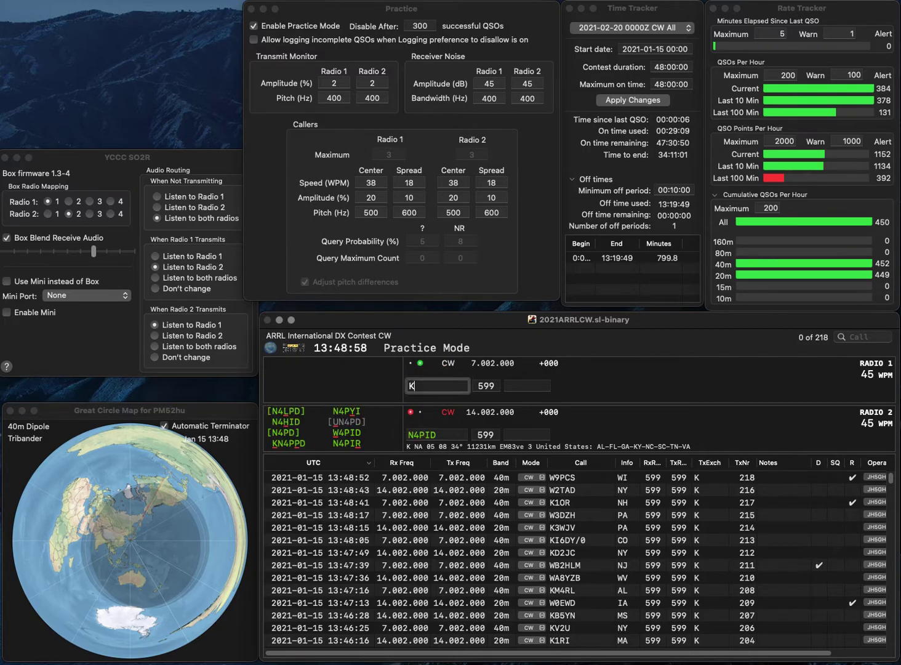
pyautogui.write('3VED')
pyautogui.press('Return')
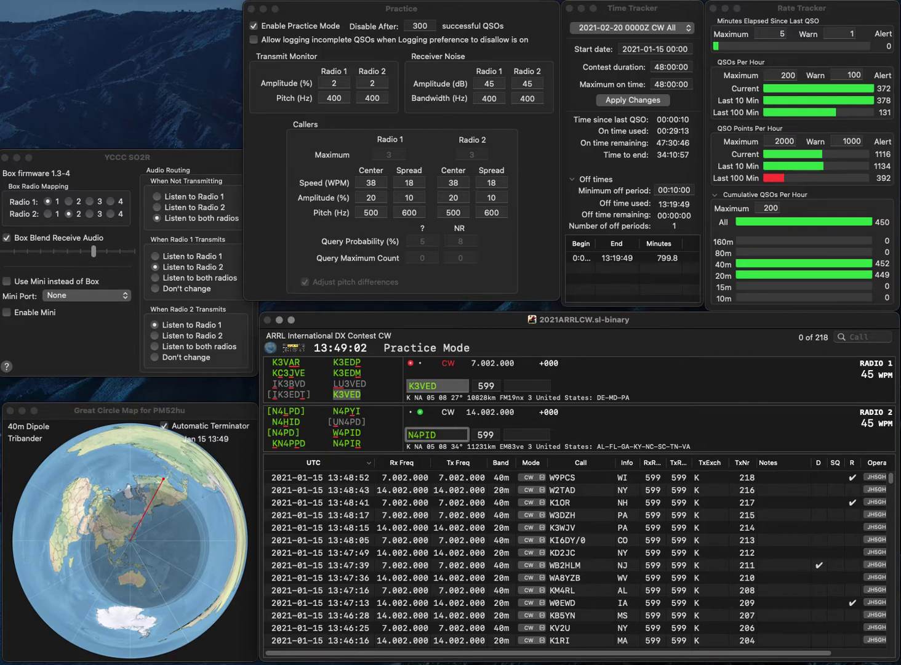
pyautogui.press('Delete')
pyautogui.write('W')
pyautogui.press('Return')
pyautogui.press('space')
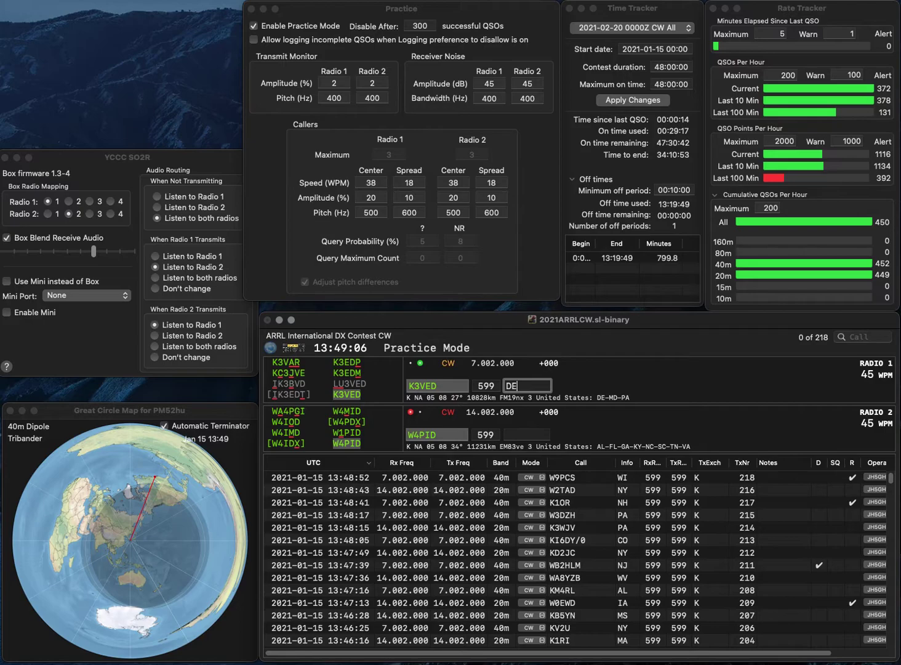
pyautogui.write('DE')
pyautogui.press('Return')
pyautogui.press('Tab')
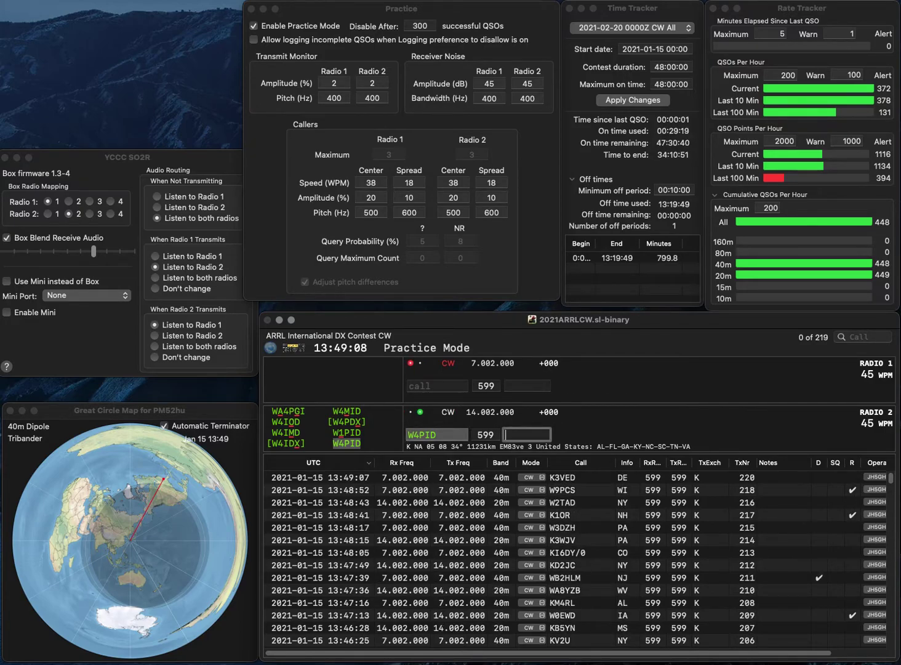
pyautogui.write('NC')
pyautogui.press('Return')
# Enter and send the call WB6T on Radio 1 and the partial call LRA on Radio 2.
pyautogui.write('WB6T')
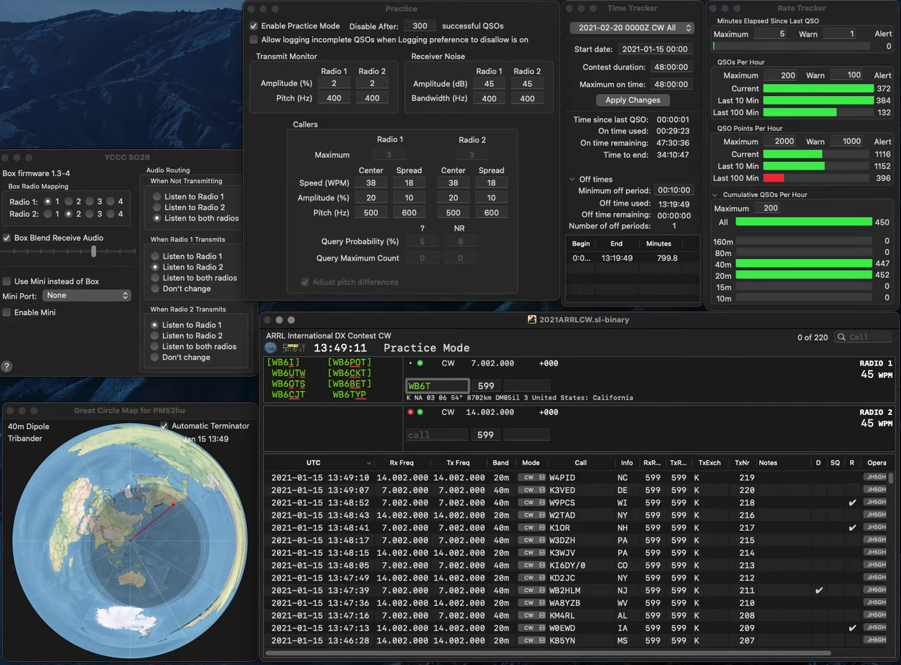
pyautogui.press('Return')
pyautogui.write('LRA')
pyautogui.press('Return')
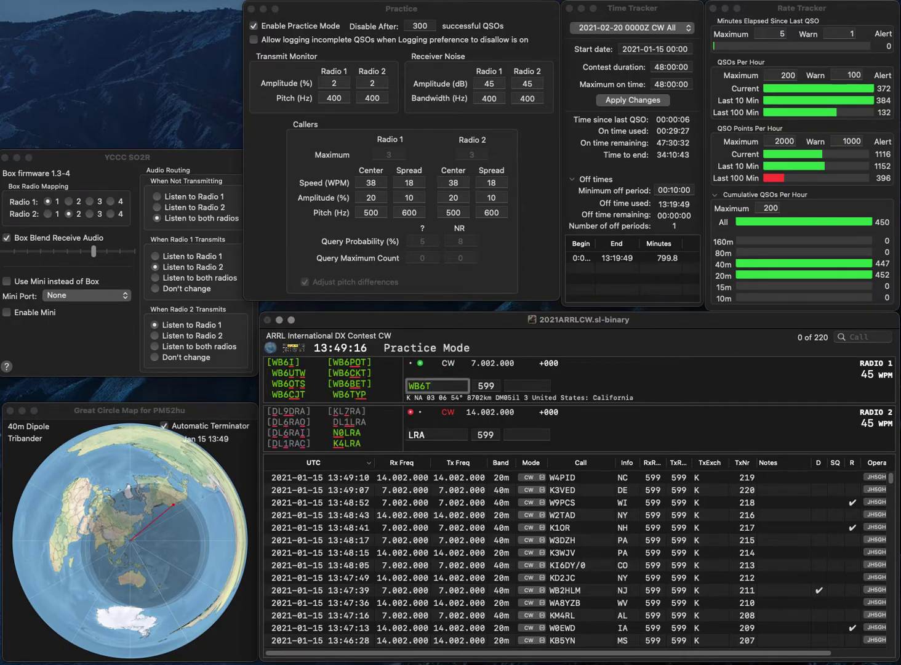
# Correct the Radio 1 call to WD6T, complete the Radio 2 call as K4LRA, and send both.
pyautogui.press('Left')
pyautogui.press('Left')
pyautogui.press('BackSpace')
pyautogui.write('D')
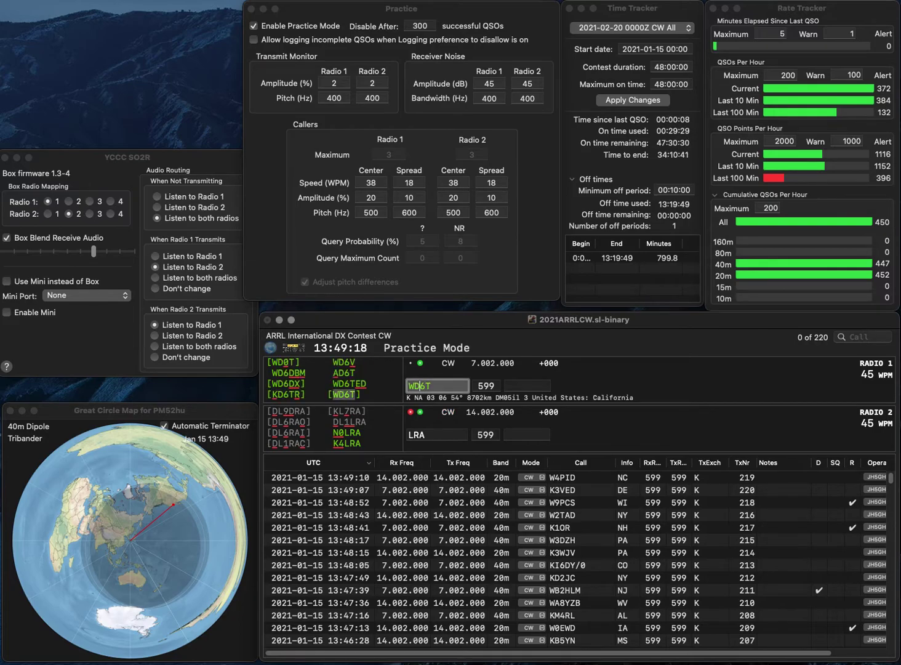
pyautogui.press('Return')
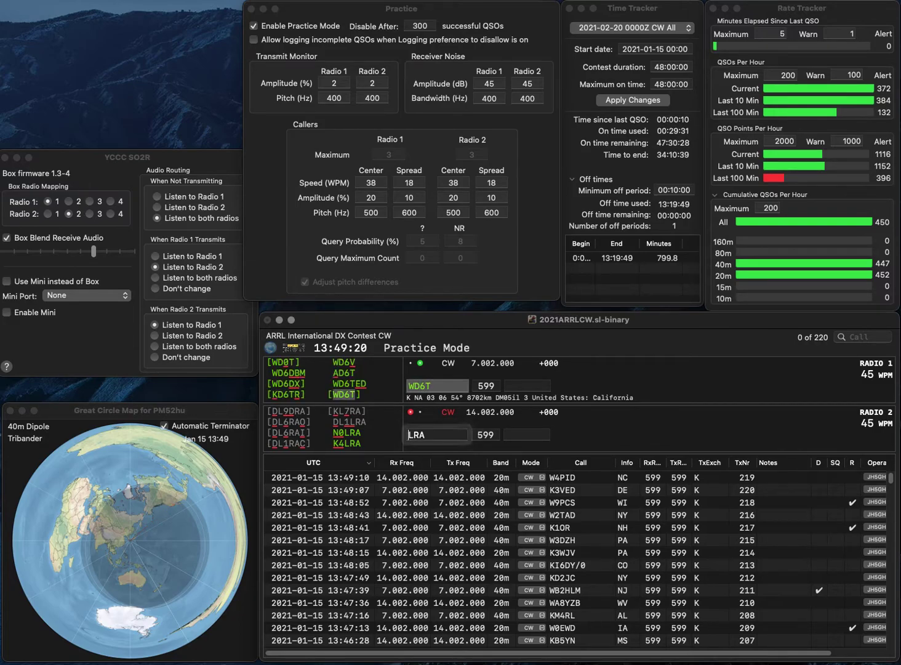
pyautogui.write('K4')
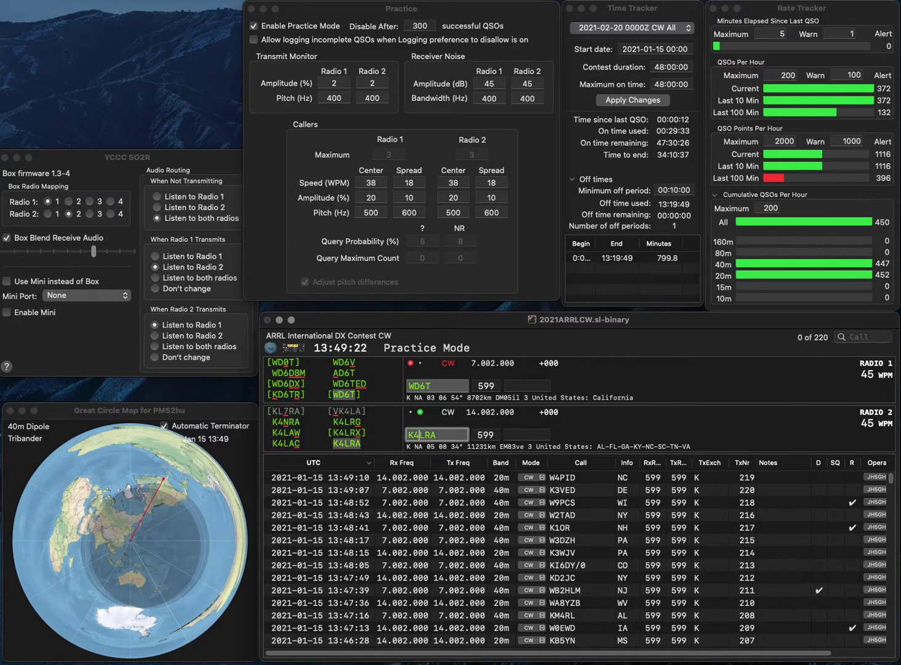
pyautogui.press('Return')
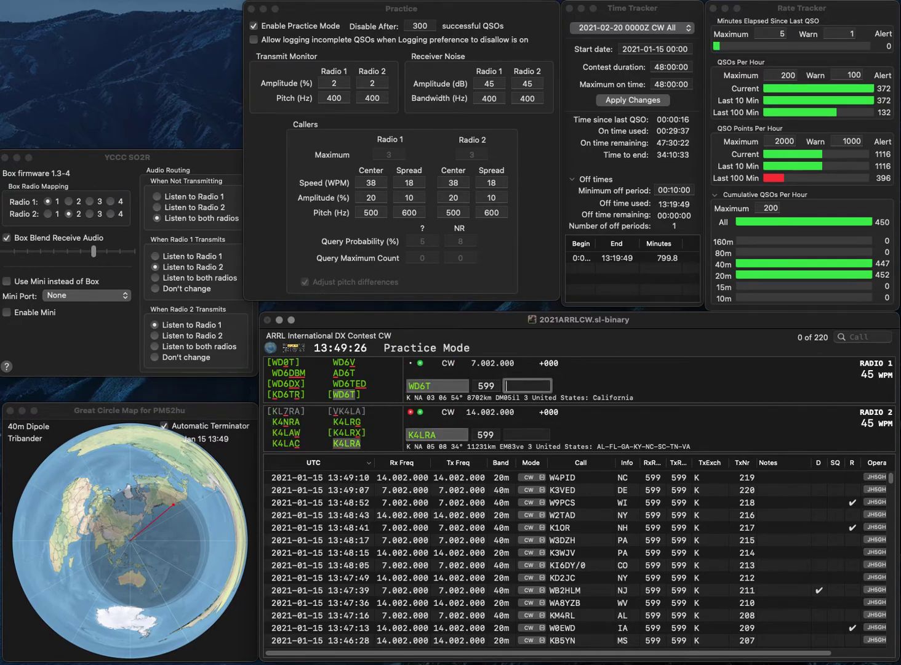
# Log WD6T with exchange CA on Radio 1 and K4LRA with exchange AL on Radio 2.
pyautogui.press('Return')
pyautogui.write('A')
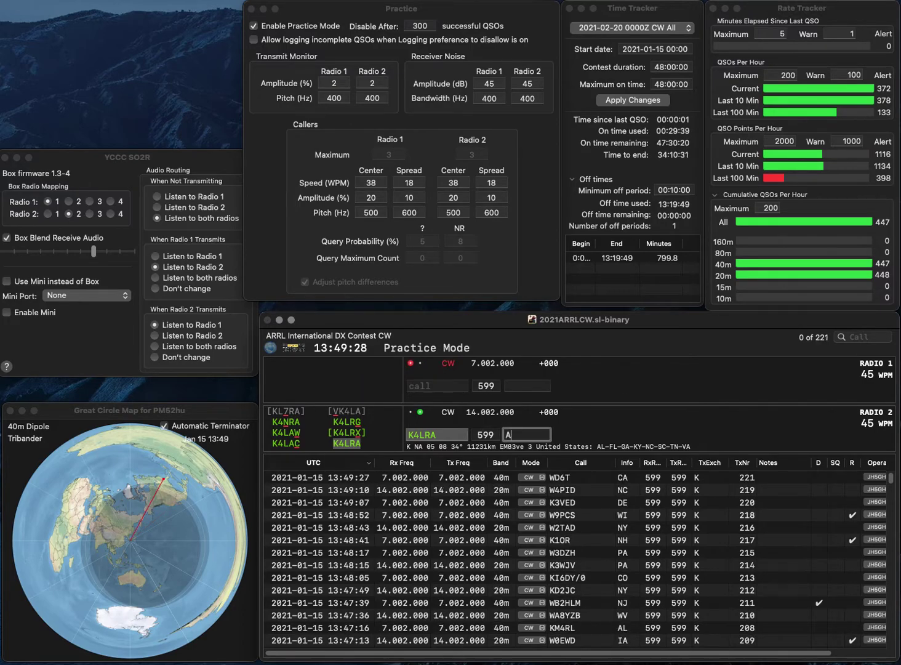
pyautogui.write('L')
pyautogui.press('Return')
pyautogui.write('W5ZZ')
pyautogui.press('Return')
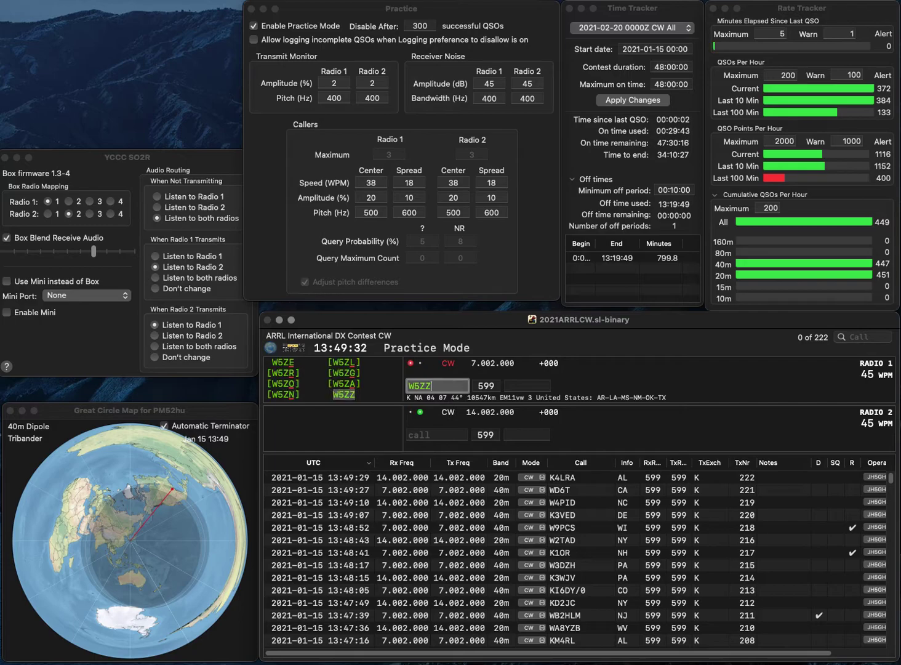
pyautogui.write('K0RDP')
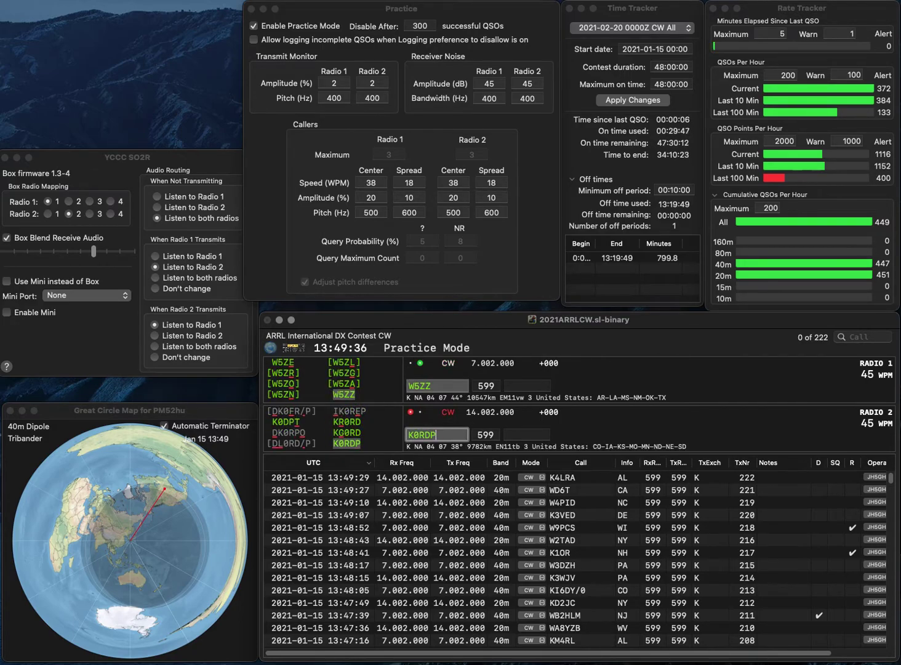
pyautogui.press('Return')
pyautogui.write('NM')
pyautogui.press('Return')
pyautogui.write('MO')
pyautogui.press('Return')
# Enter and send WA6TF on Radio 1 and enter N9VVQ on Radio 2.
pyautogui.write('WA6TF')
pyautogui.press('Return')
pyautogui.write('N9VVQ')
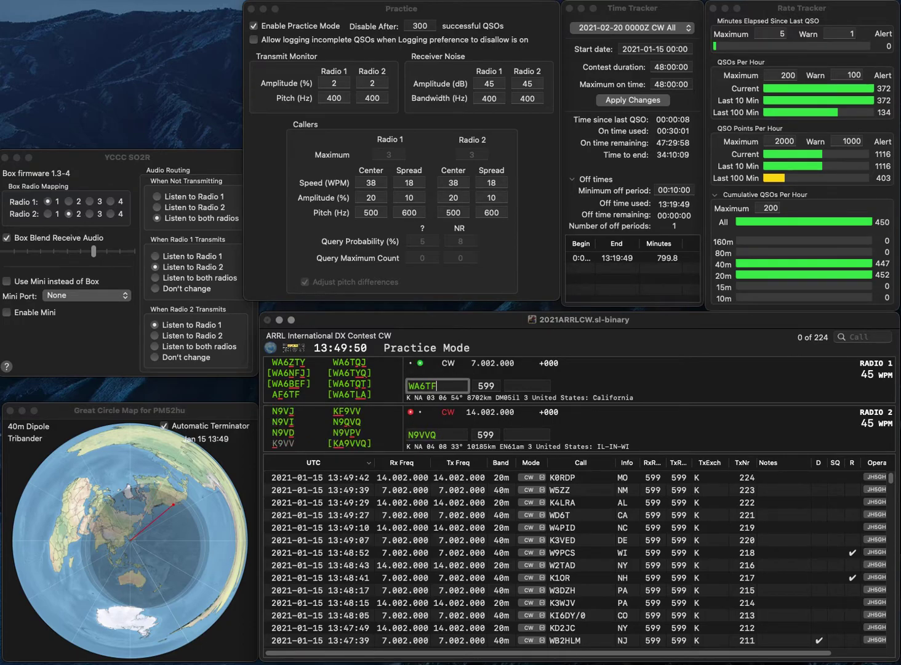
pyautogui.press('BackSpace')
pyautogui.write('A')
pyautogui.press('Tab')
pyautogui.press('Tab')
pyautogui.press('Return')
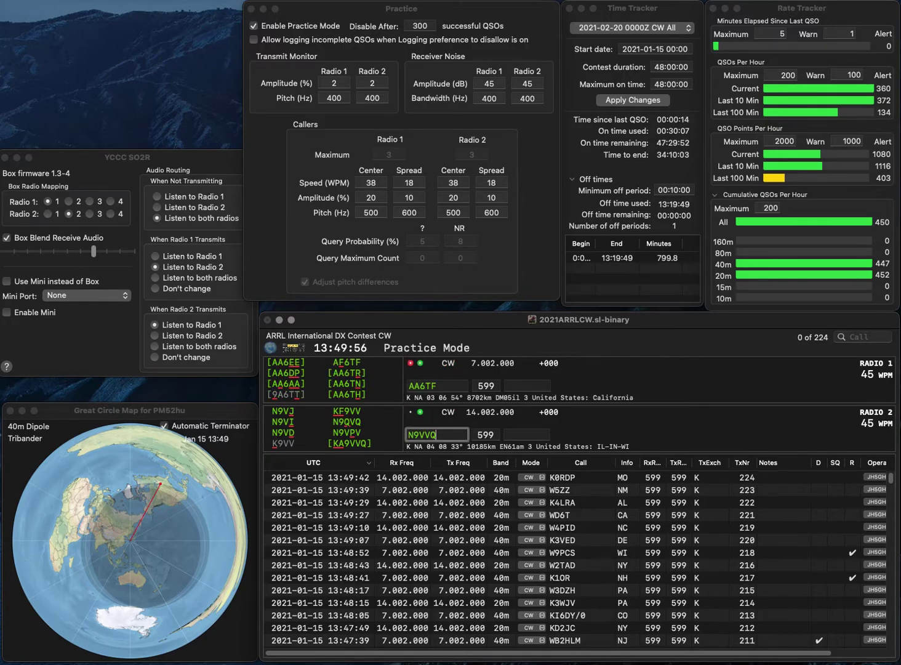
pyautogui.press('Return')
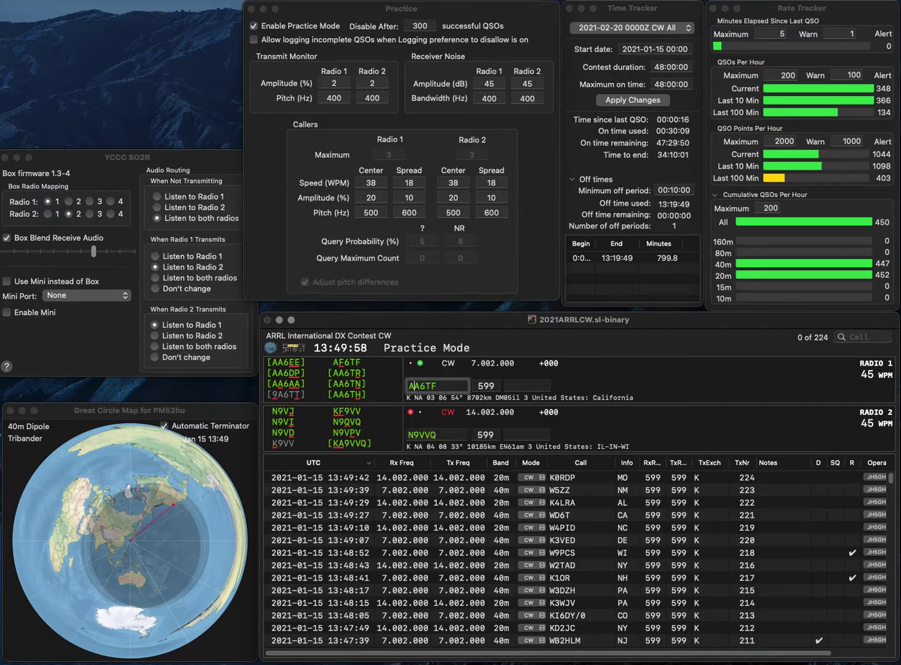
pyautogui.press('Return')
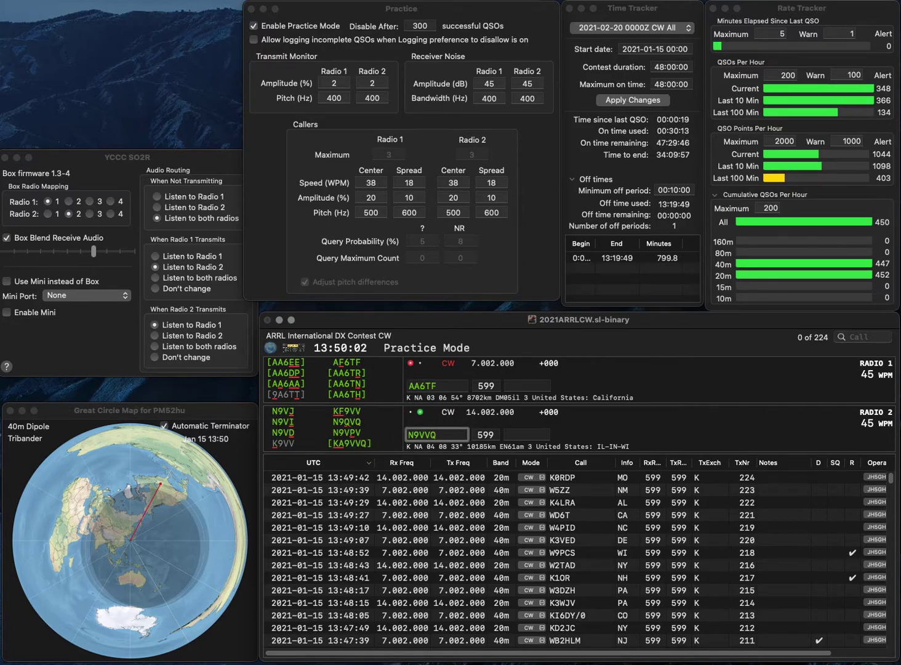
pyautogui.write('K')
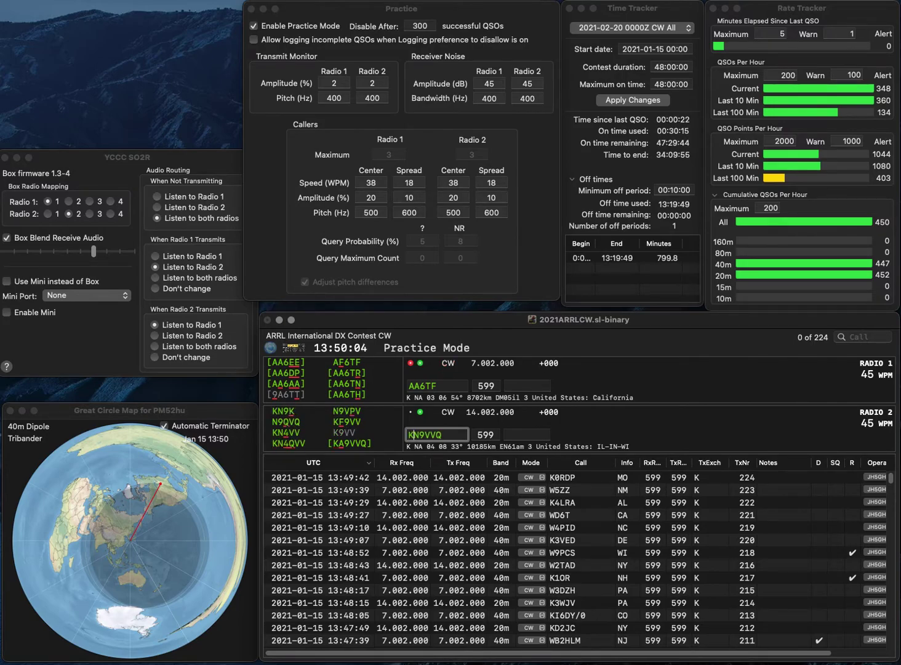
pyautogui.press('Delete')
pyautogui.press('Return')
pyautogui.write('K')
pyautogui.press('Return')
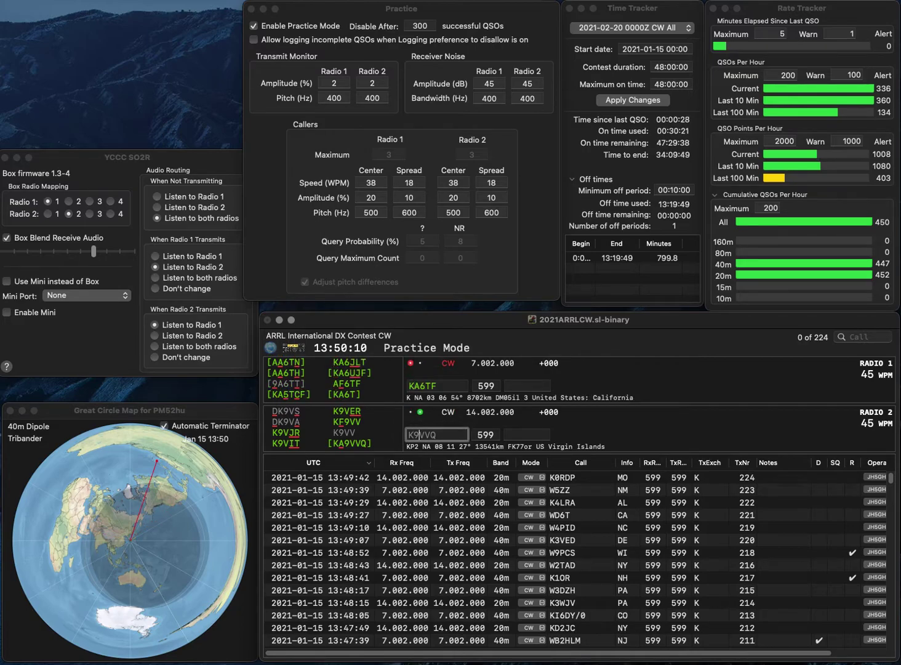
pyautogui.write('A')
pyautogui.press('Return')
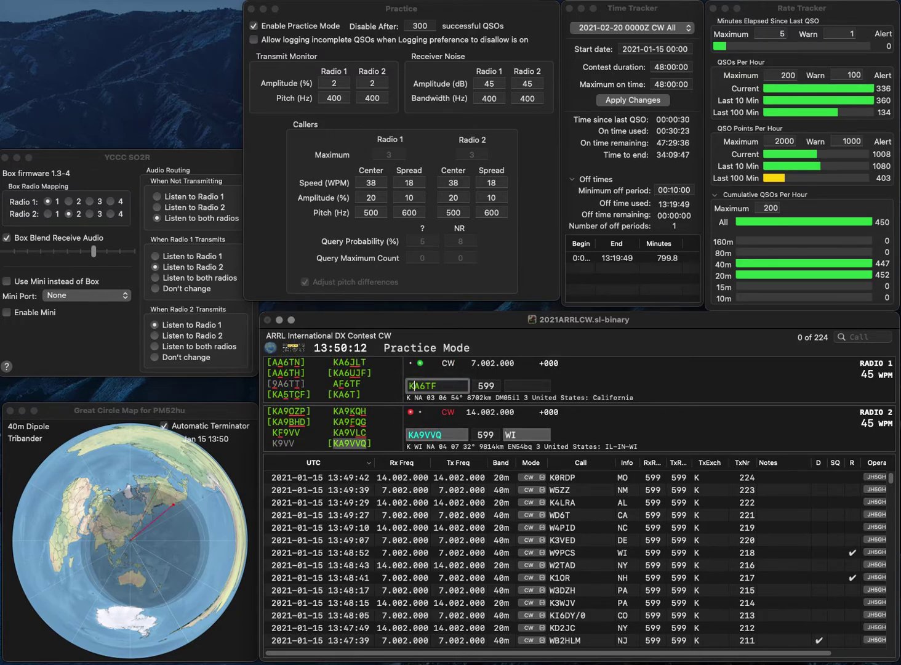
pyautogui.write('F')
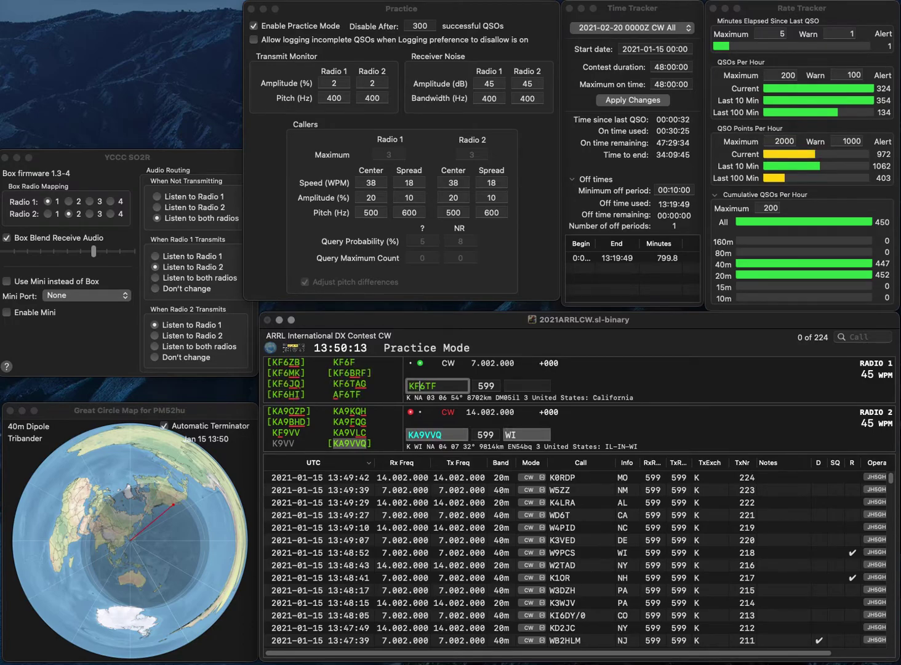
pyautogui.press('Return')
pyautogui.press('space')
pyautogui.press('space')
pyautogui.press('Tab')
pyautogui.press('space')
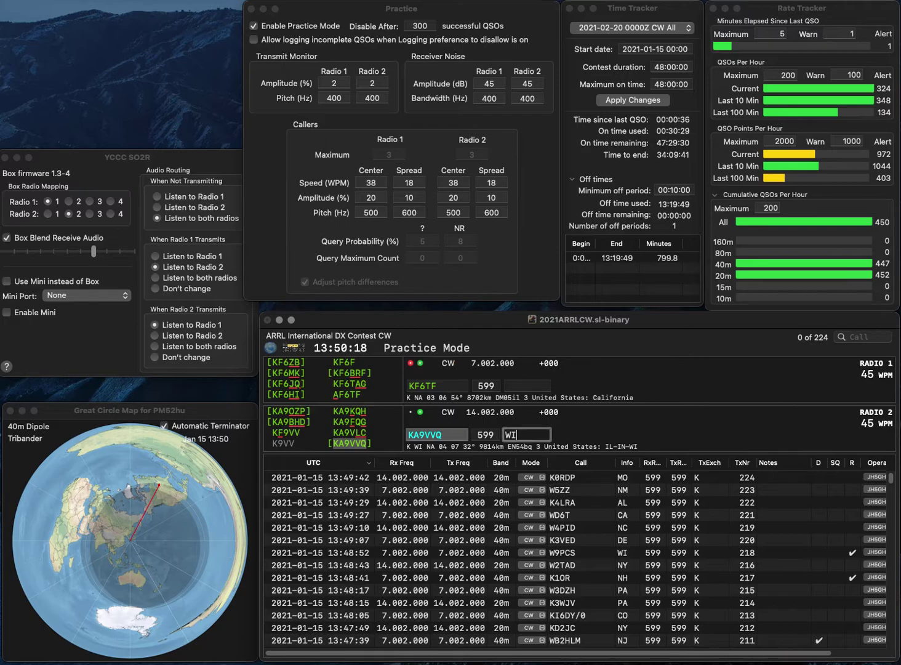
pyautogui.press('Return')
pyautogui.press('Tab')
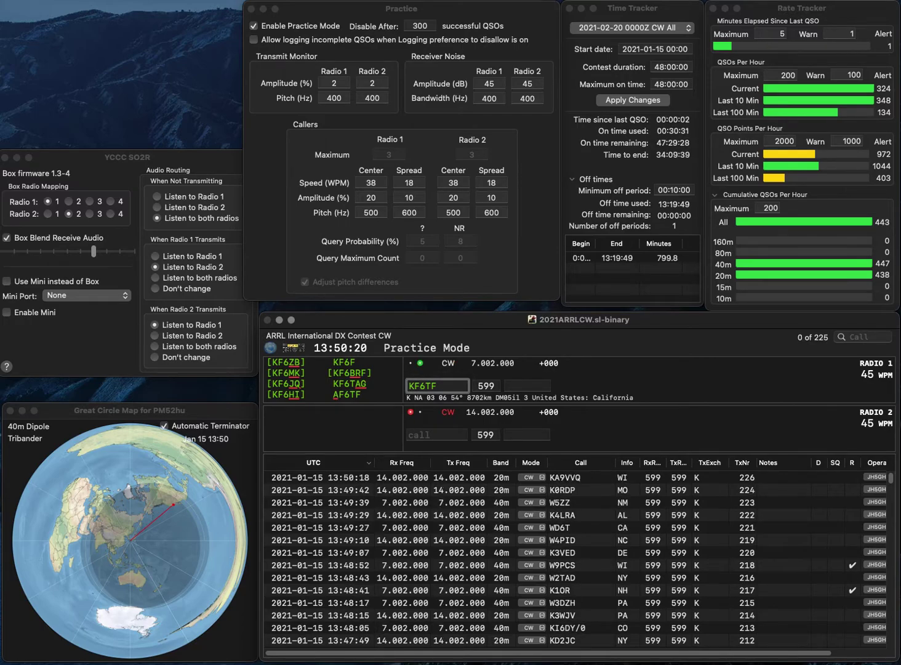
# Enter the partial call HEK on Radio 2 and send it.
pyautogui.press('Tab')
pyautogui.write('HEC')
pyautogui.press('BackSpace')
pyautogui.write('K')
pyautogui.press('Return')
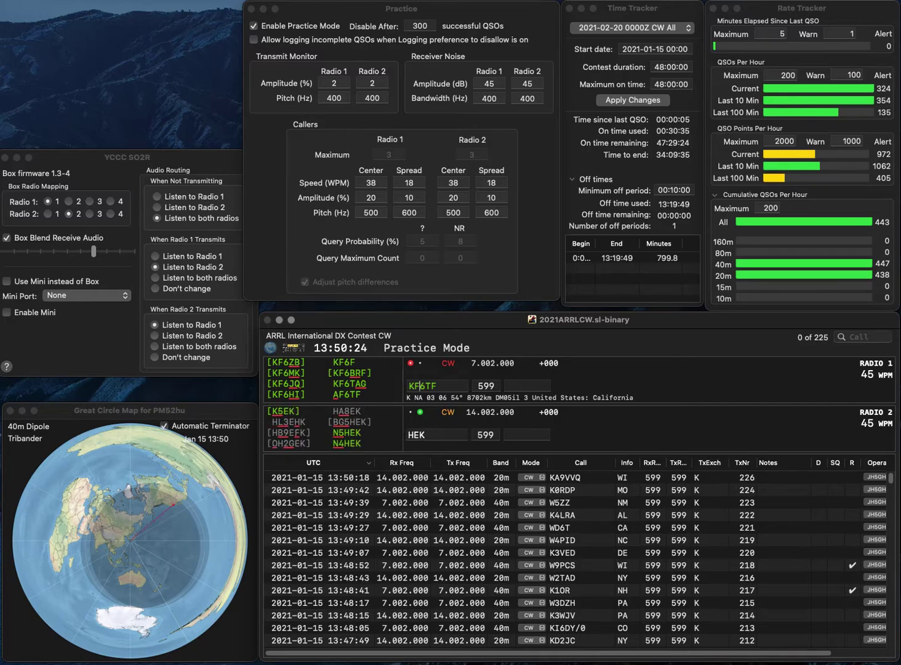
pyautogui.write('A')
pyautogui.press('Delete')
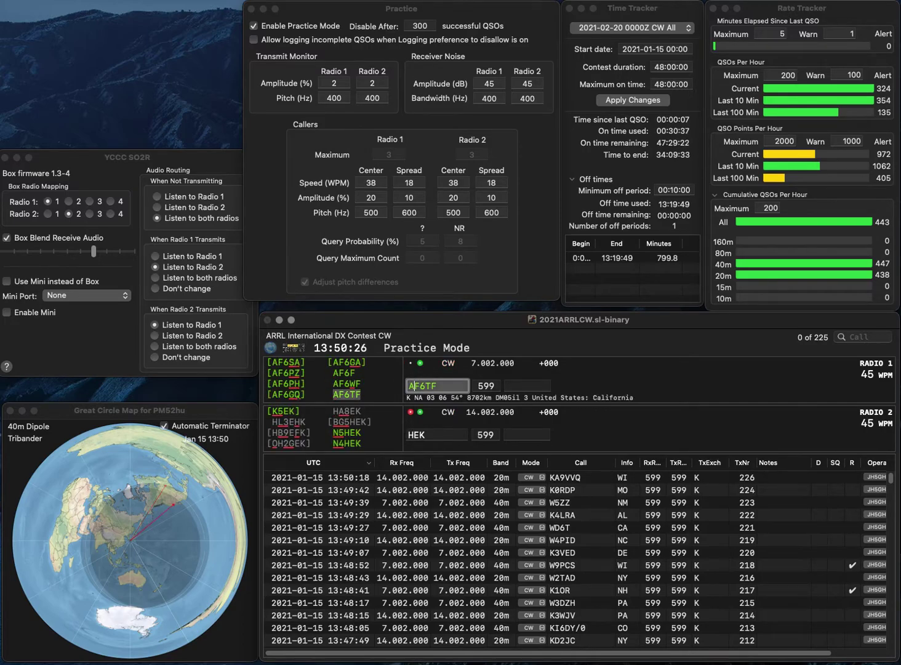
pyautogui.press('Return')
pyautogui.write('N4')
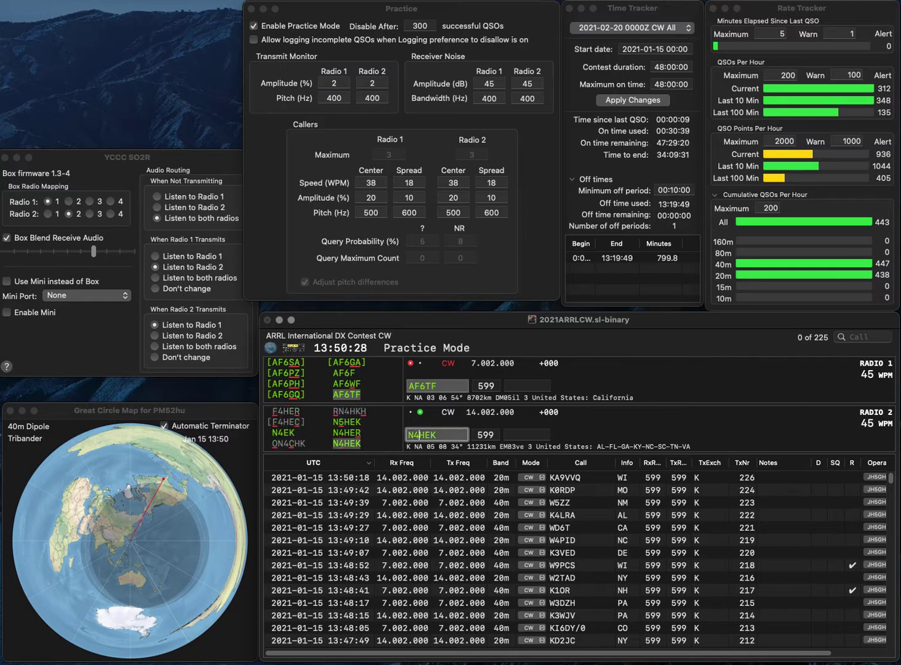
pyautogui.press('Return')
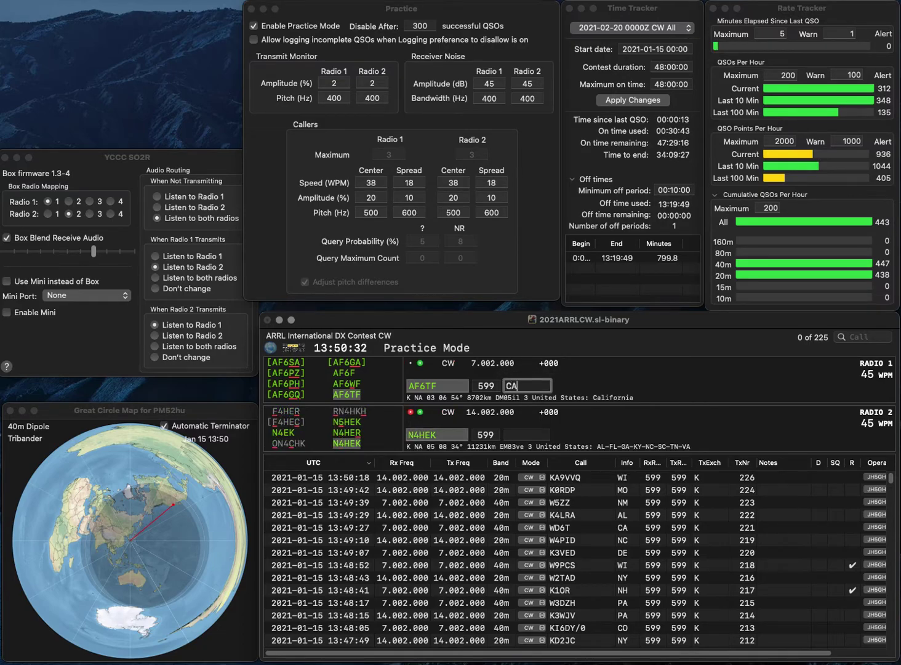
# Log AF6TF with exchange CA on Radio 1 and N4HEK with exchange TN on Radio 2.
pyautogui.press('Return')
pyautogui.write('TN')
pyautogui.press('Return')
# Enter the call W5LEG on Radio 1 and send it.
pyautogui.write('W')
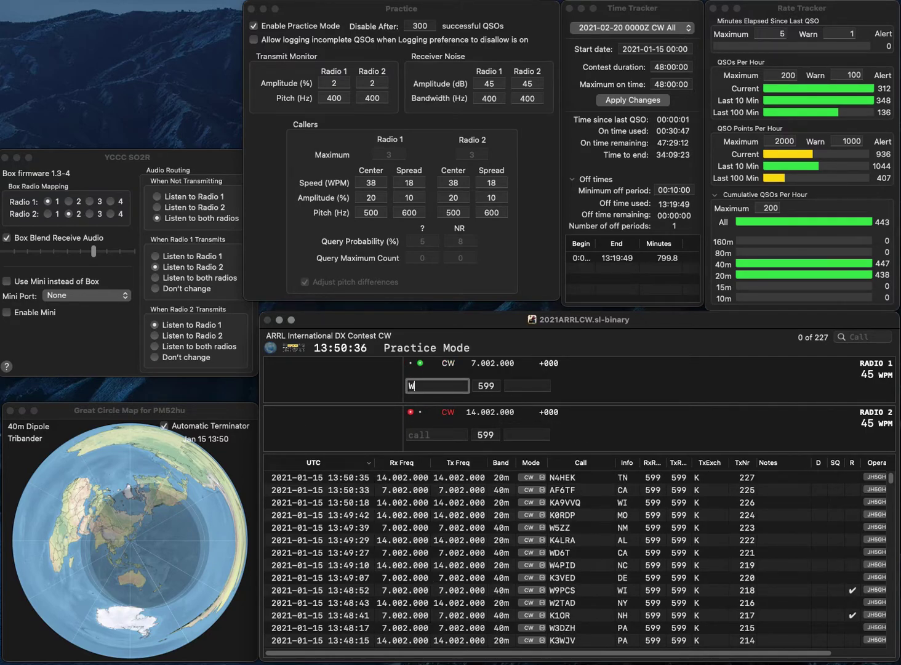
pyautogui.write('5LEG')
pyautogui.press('Return')
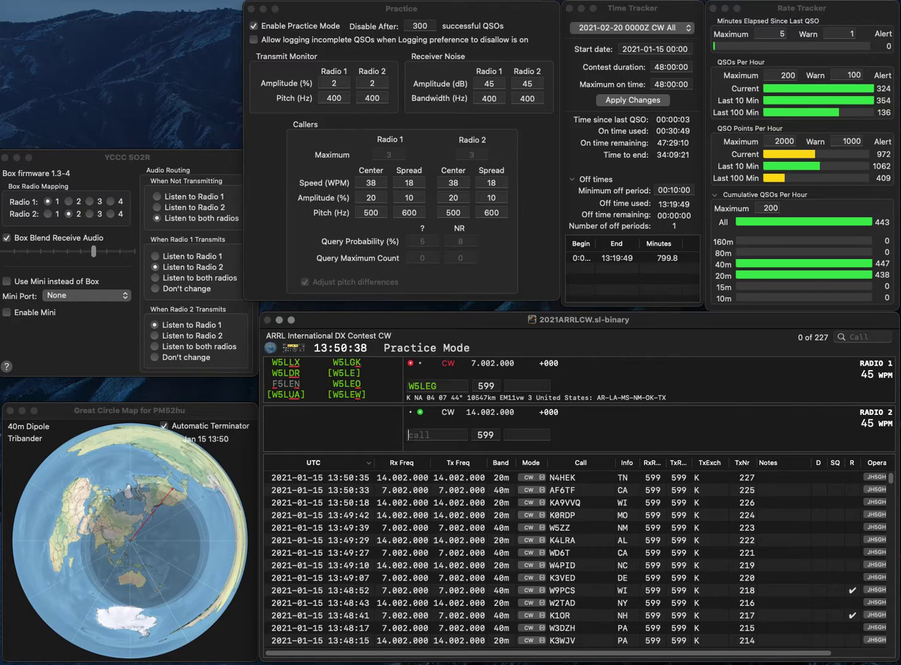
pyautogui.write('X2NY')
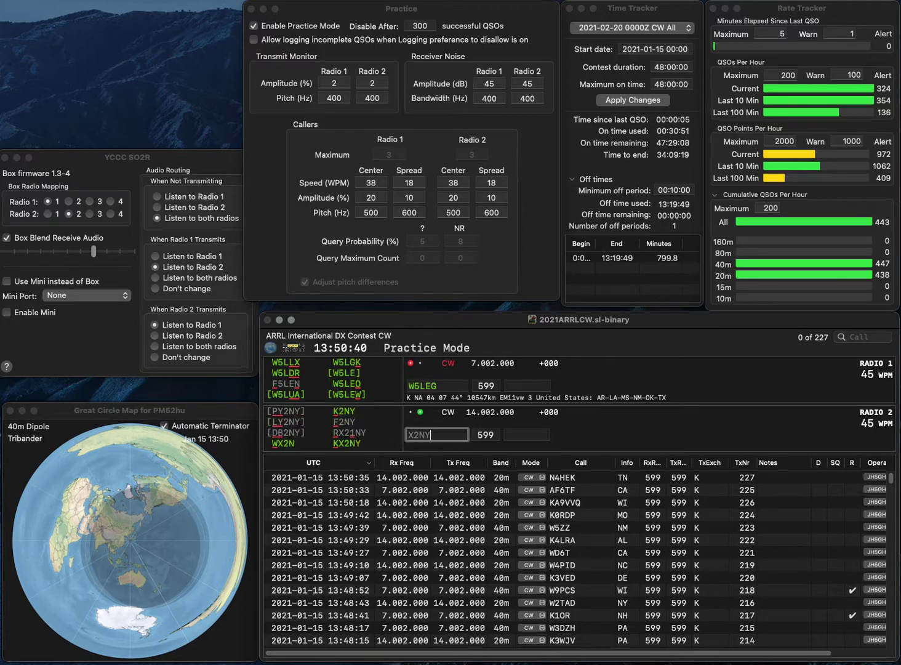
pyautogui.press('Home')
pyautogui.write('K')
pyautogui.press('Return')
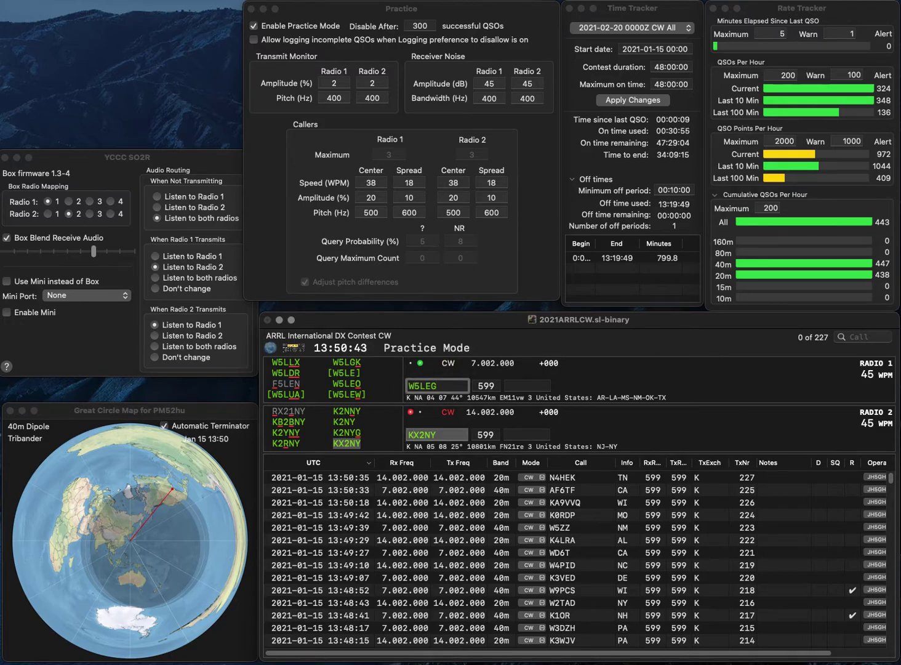
pyautogui.press('BackSpace')
pyautogui.write('D')
pyautogui.press('`')
# Restore the Radio 2 call to KX2NY and log it with exchange NY.
pyautogui.write('W')
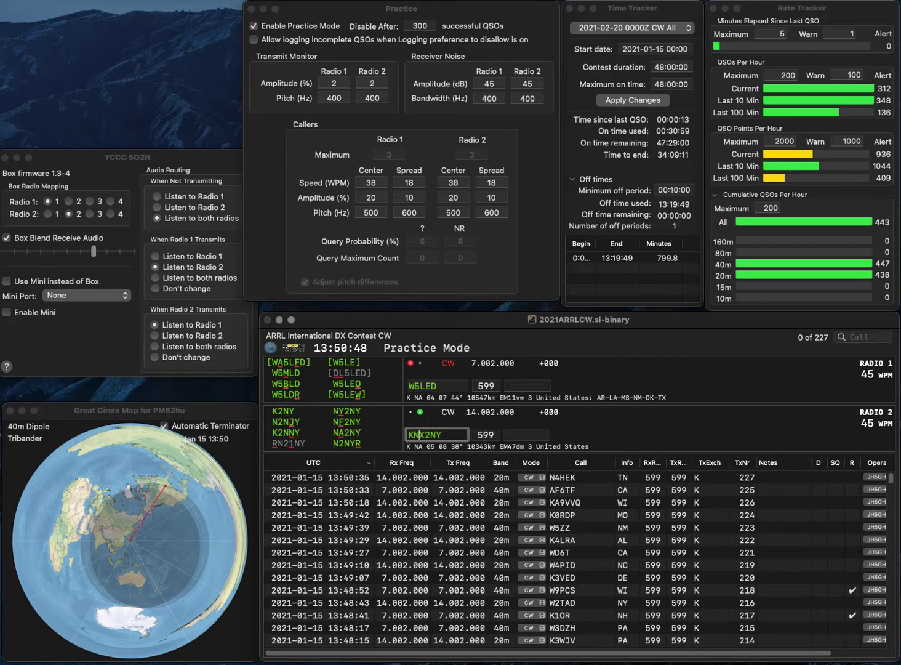
pyautogui.press('BackSpace')
pyautogui.press('BackSpace')
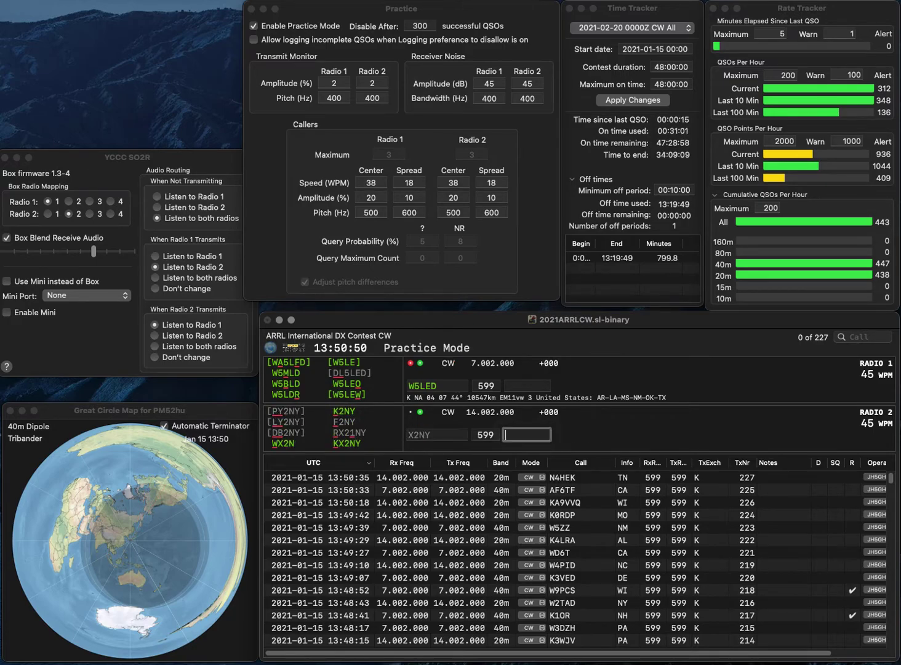
pyautogui.write('K')
pyautogui.write('S')
pyautogui.press('BackSpace')
pyautogui.press('Return')
pyautogui.write('NY')
pyautogui.press('Return')
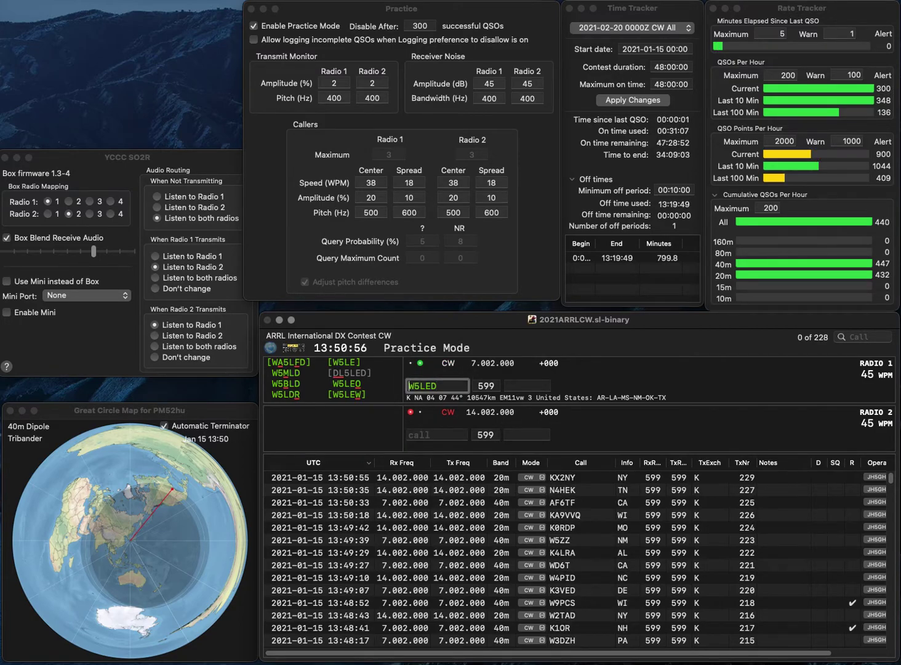
# Change the Radio 1 call to W4RED, enter N0LD on Radio 2, and send both.
pyautogui.press('BackSpace')
pyautogui.write('4')
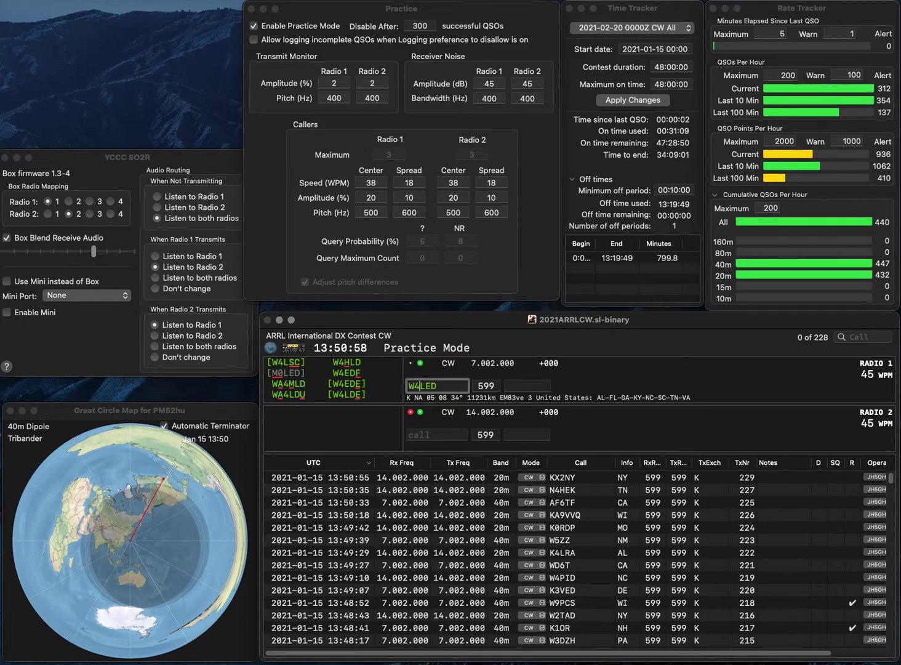
pyautogui.press('Delete')
pyautogui.write('R')
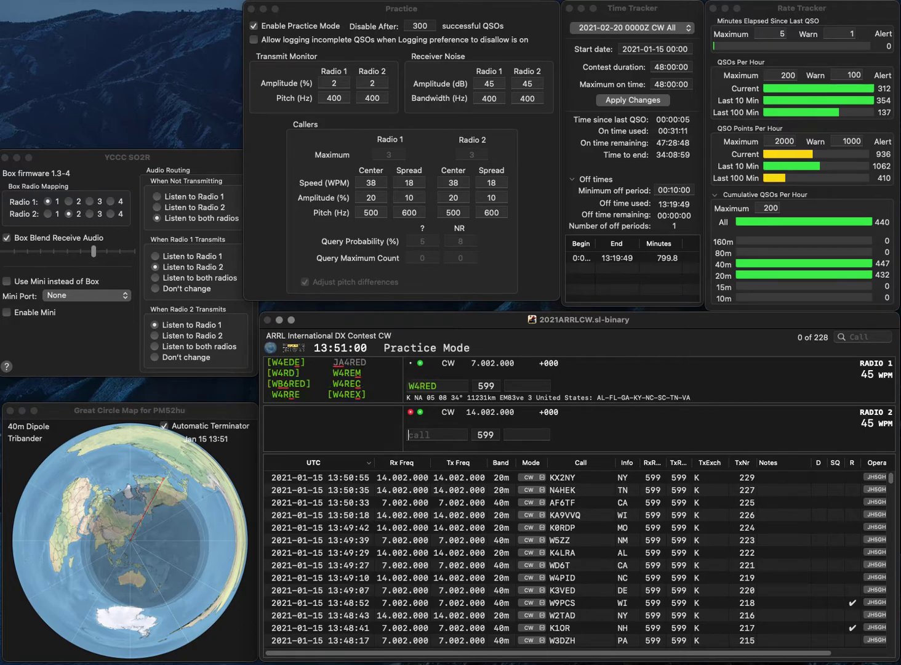
pyautogui.press('Return')
pyautogui.write('N0LD')
pyautogui.press('Return')
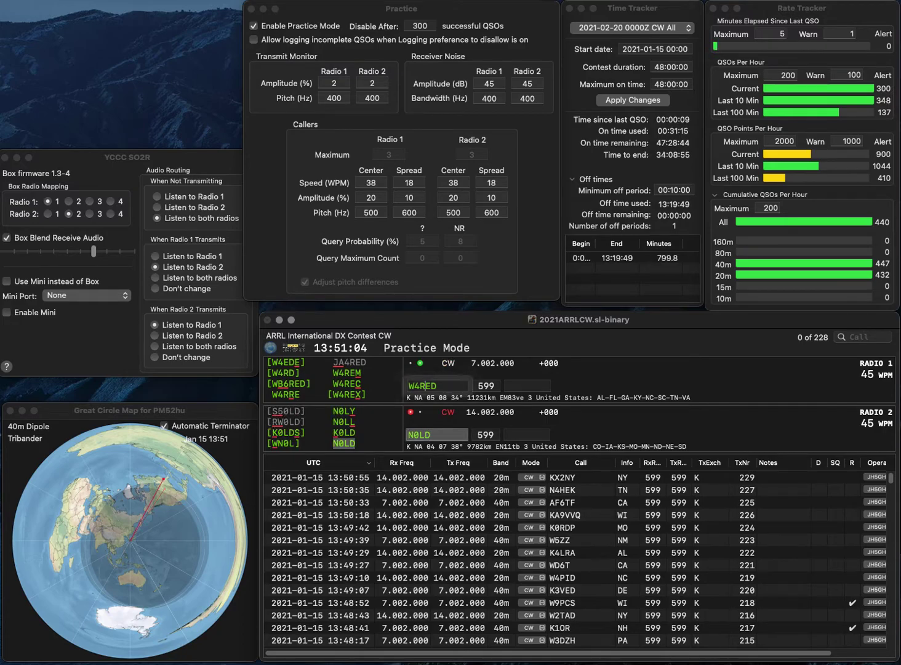
# Replace the prefix letter of the Radio 1 call so it reads K4RED.
pyautogui.press('Left')
pyautogui.press('Left')
pyautogui.press('BackSpace')
pyautogui.write('L')
pyautogui.press('End')
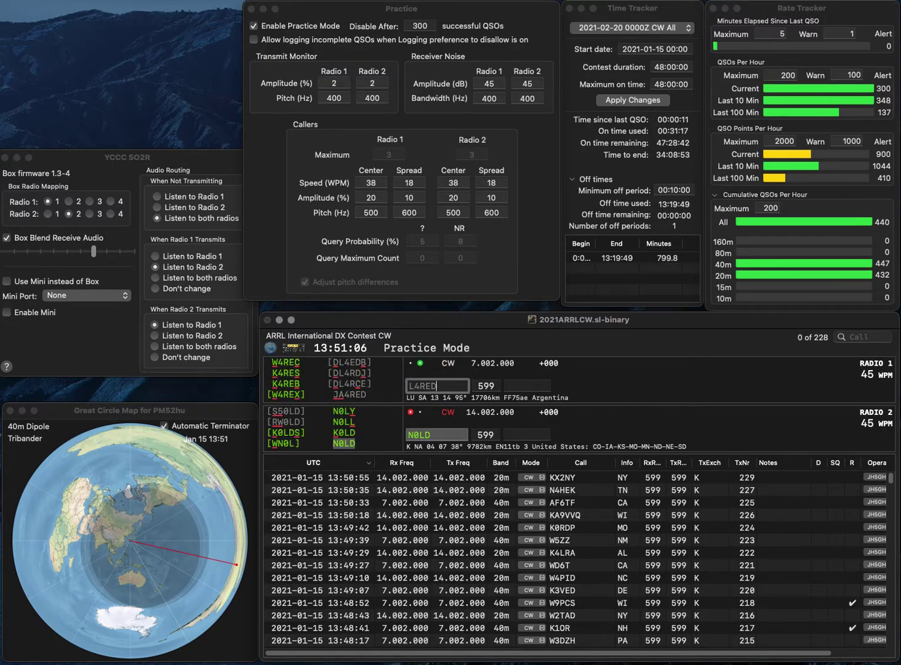
pyautogui.press('Left')
pyautogui.press('Left')
pyautogui.press('Left')
pyautogui.press('Left')
pyautogui.press('BackSpace')
pyautogui.write('K')
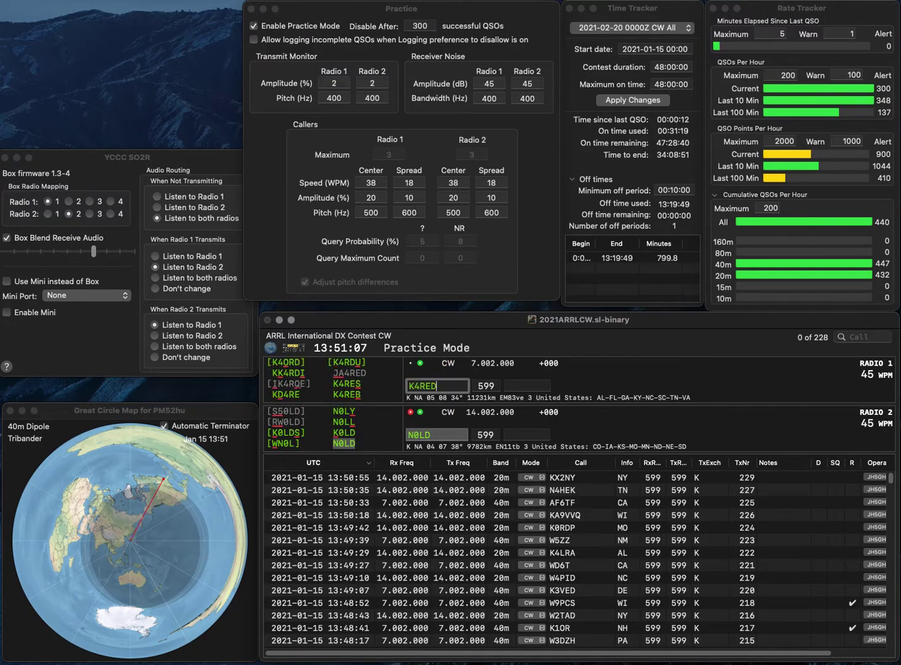
pyautogui.press('Left')
pyautogui.press('Left')
pyautogui.press('BackSpace')
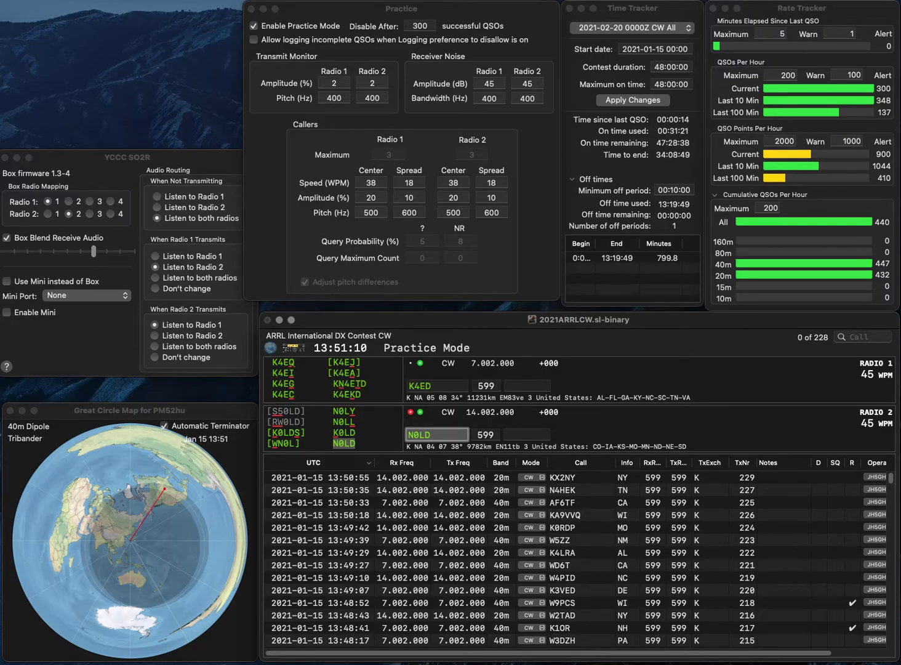
pyautogui.write('N')
pyautogui.press('Return')
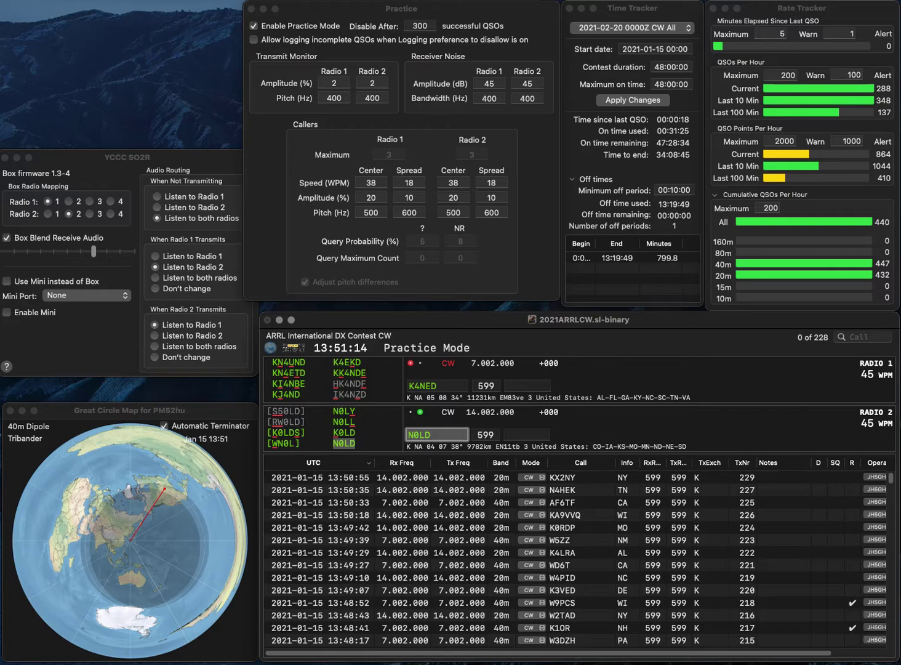
# Correct the Radio 2 call to N0LTX and send it.
pyautogui.write('T')
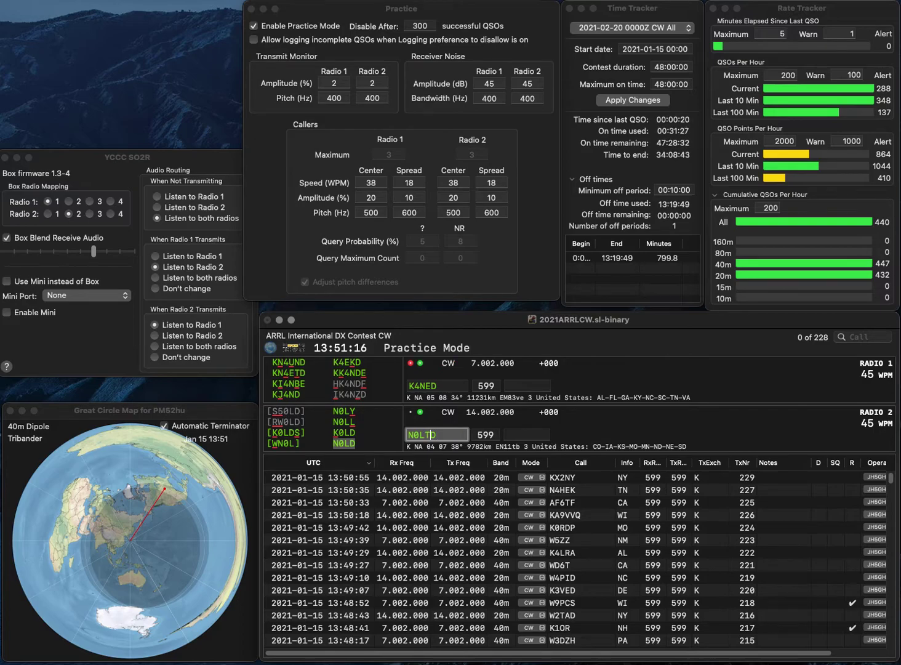
pyautogui.write('X')
pyautogui.press('Delete')
pyautogui.press('Return')
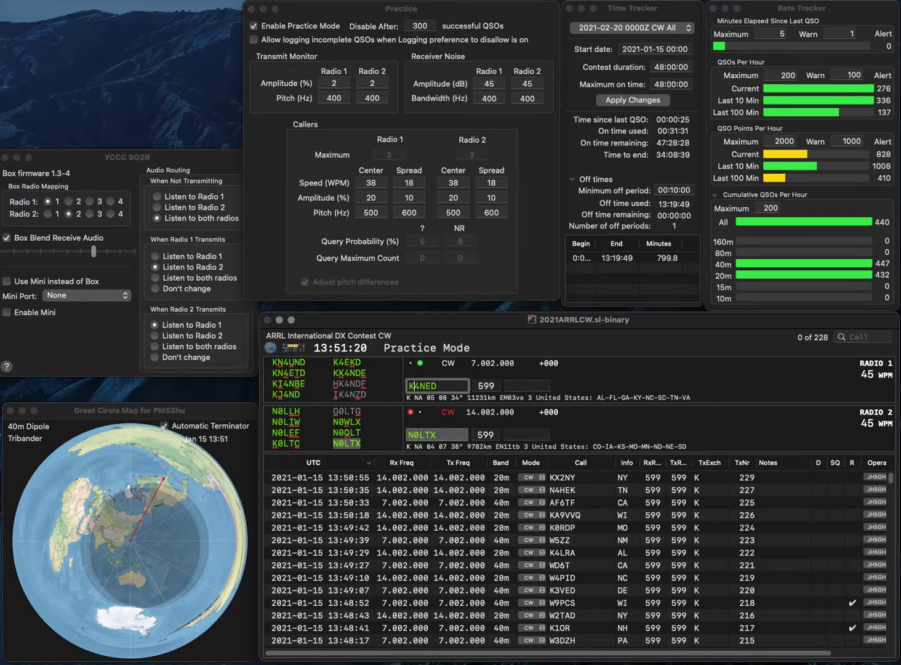
pyautogui.write('L')
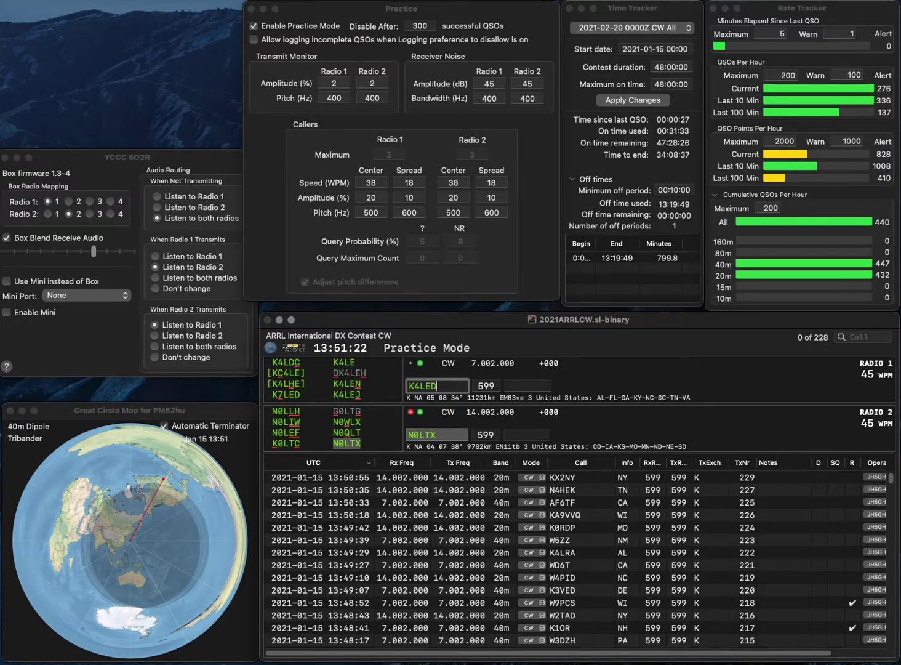
pyautogui.press('BackSpace')
pyautogui.write('N')
pyautogui.press('Return')
pyautogui.write('N')
pyautogui.press('BackSpace')
pyautogui.press('space')
pyautogui.write('NE')
pyautogui.press('Return')
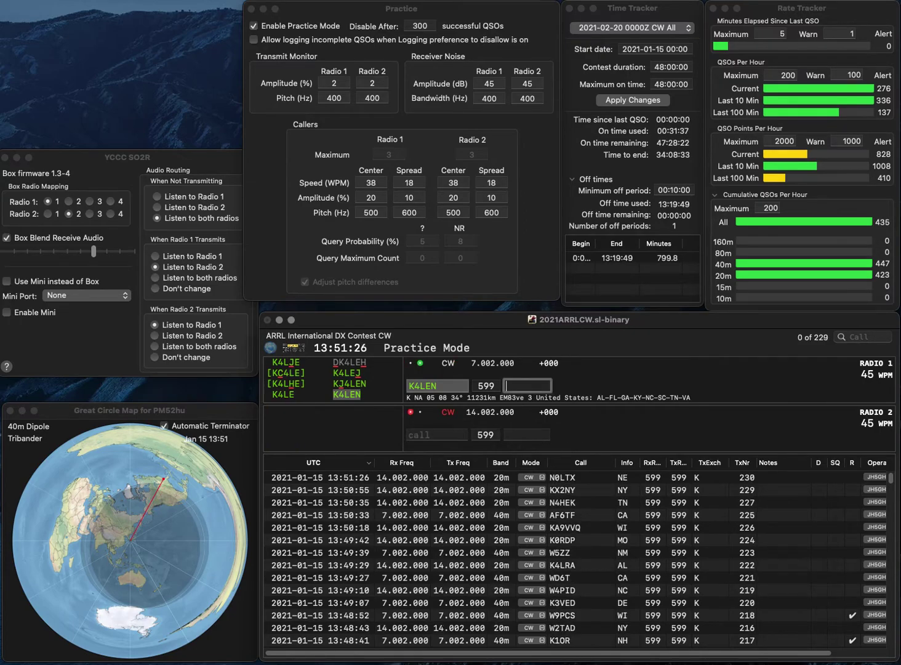
pyautogui.write('VA')
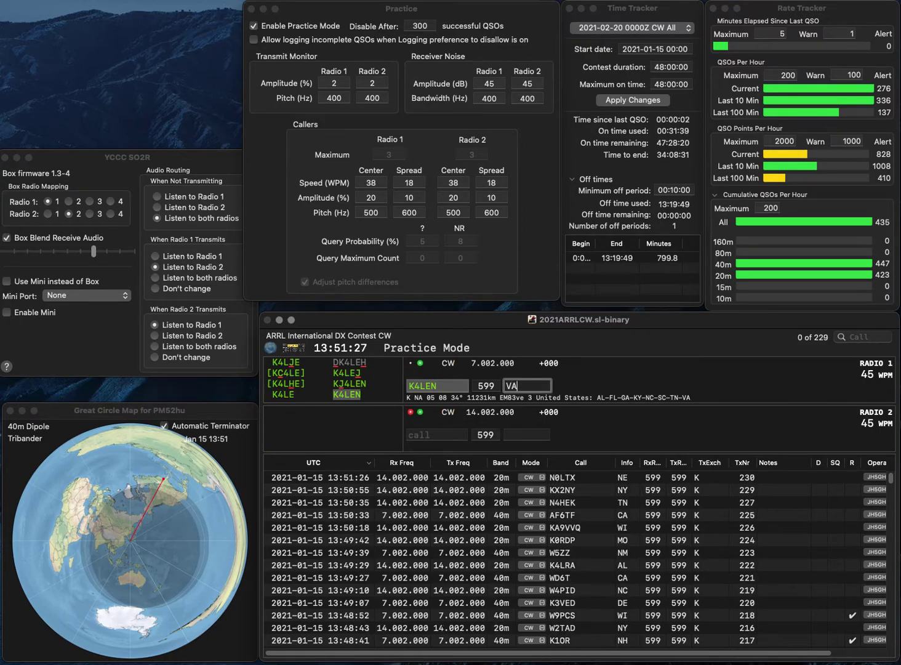
pyautogui.press('Return')
pyautogui.write('KB2')
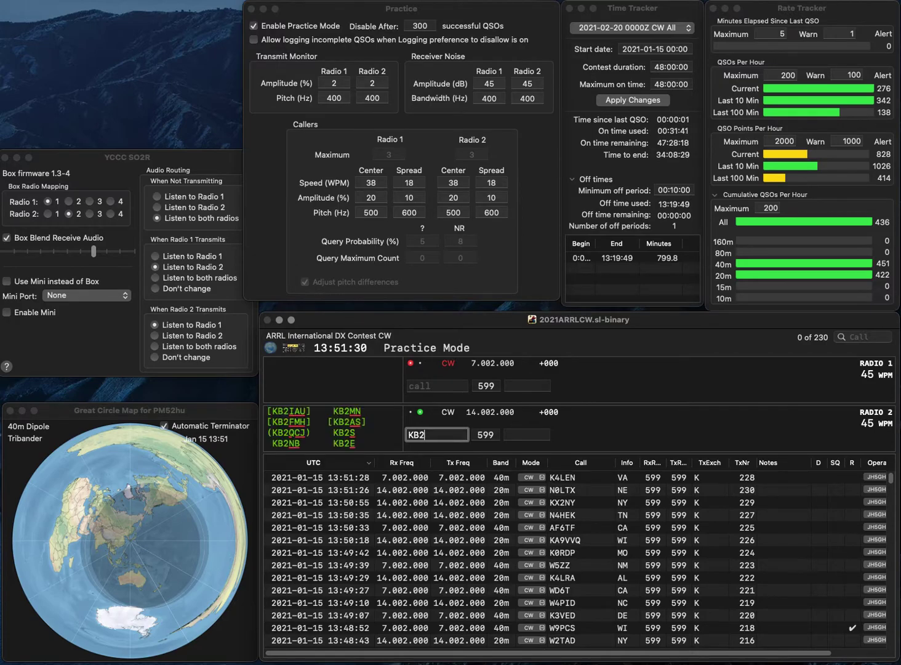
pyautogui.write('FMH')
pyautogui.press('Return')
# Enter the call K3VIG on Radio 1 and send it.
pyautogui.write('VIG')
pyautogui.press('Home')
pyautogui.write('K3')
pyautogui.press('Return')
pyautogui.press('space')
pyautogui.press('Return')
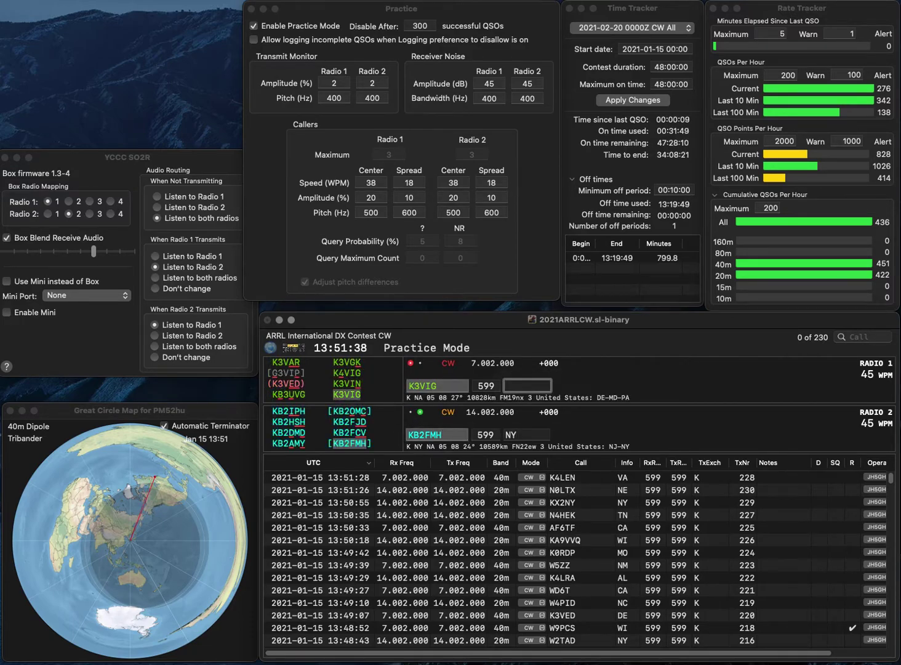
pyautogui.press('space')
pyautogui.press('BackSpace')
pyautogui.write('4')
pyautogui.press('Return')
# Enter the call W4DAN on Radio 2 and send it.
pyautogui.write('W4')
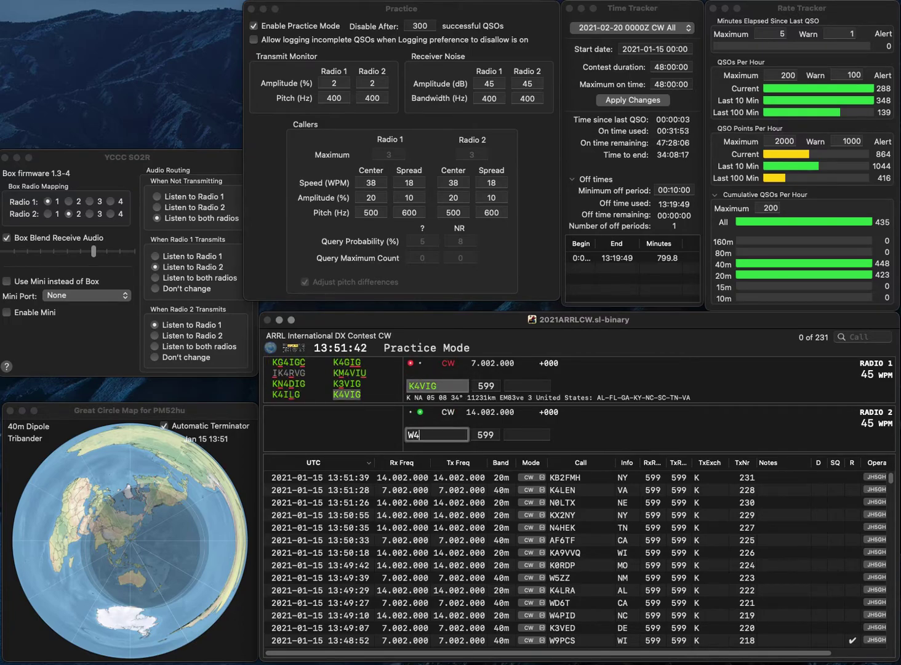
pyautogui.write('DAN')
pyautogui.press('Return')
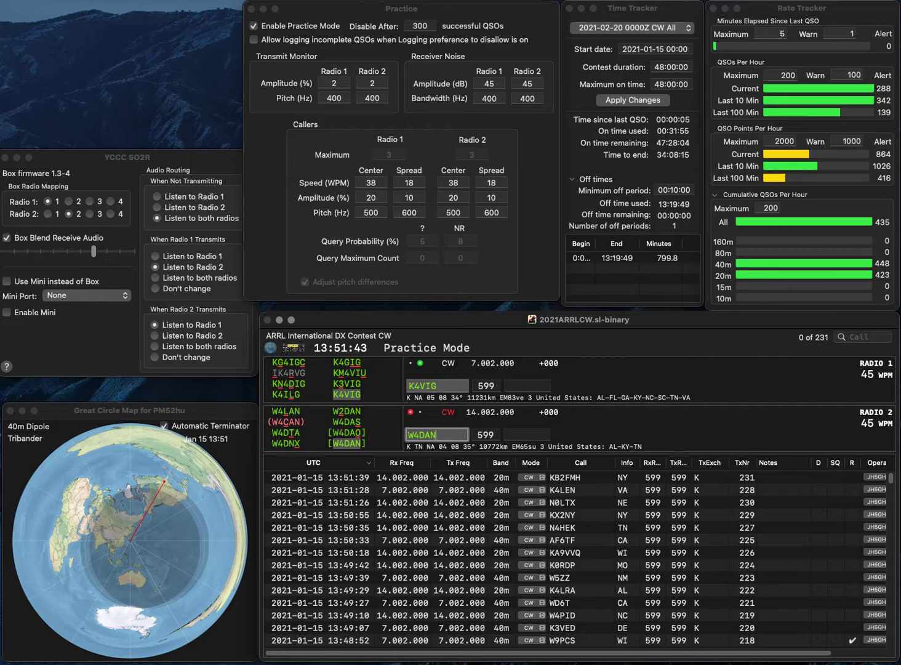
pyautogui.press('Tab')
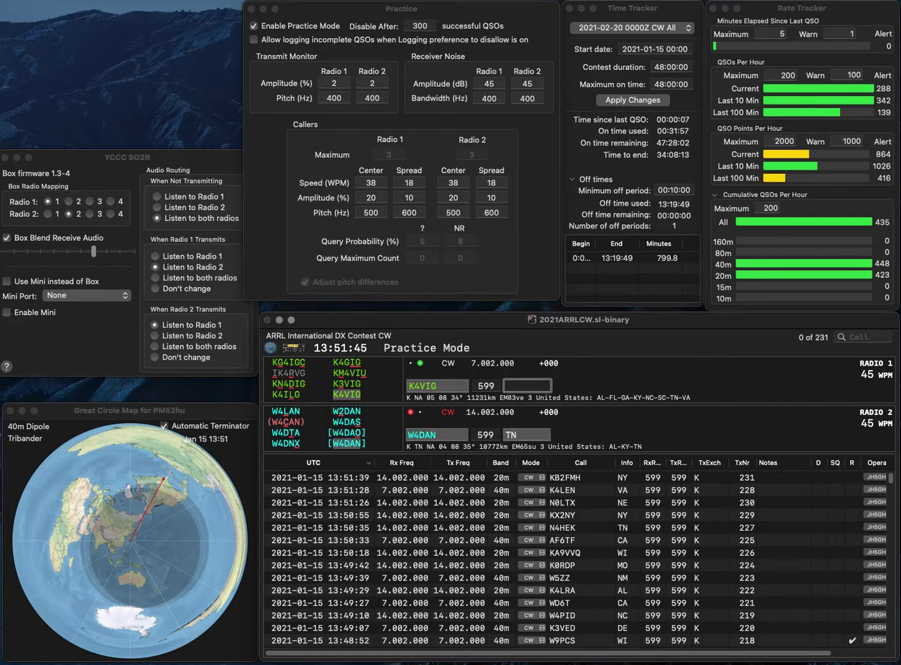
pyautogui.write('GA')
pyautogui.press('Return')
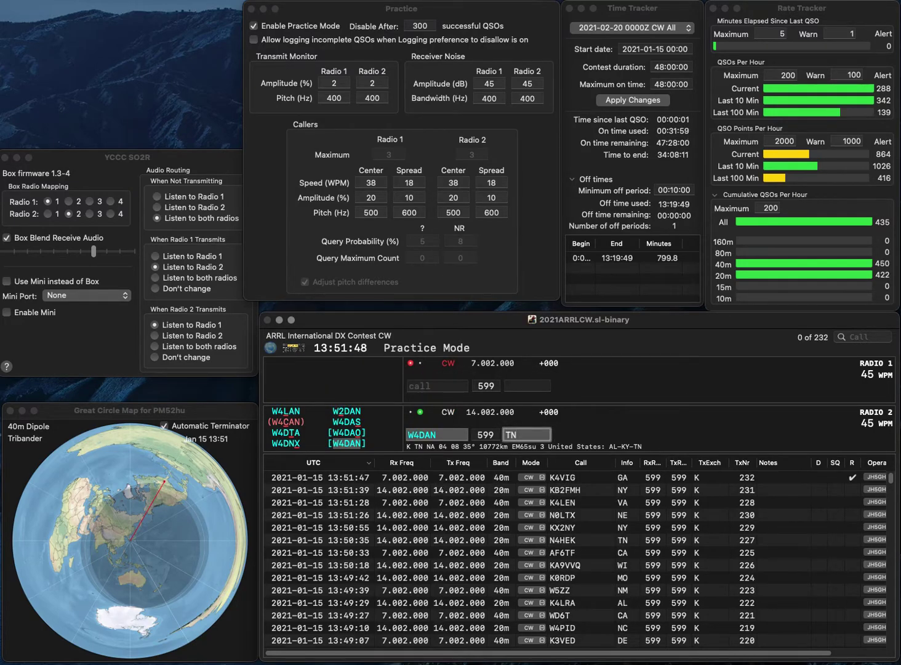
pyautogui.press('Return')
# Enter the calls AK7RO on Radio 1 and W2RS on Radio 2, and send both.
pyautogui.write('WK7RO')
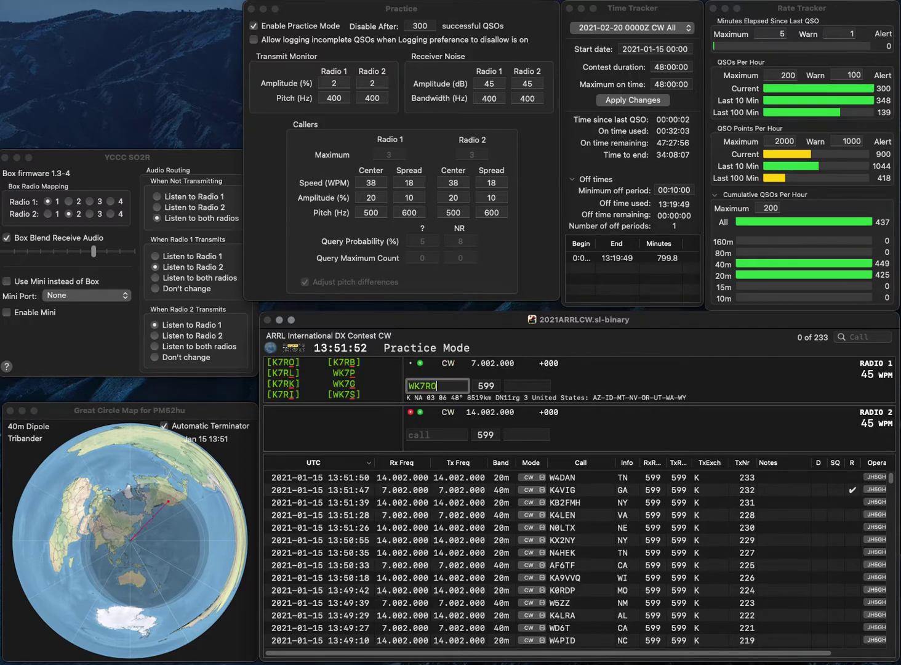
pyautogui.press('Left')
pyautogui.press('Left')
pyautogui.press('Left')
pyautogui.press('Left')
pyautogui.press('BackSpace')
pyautogui.write('A')
pyautogui.press('Return')
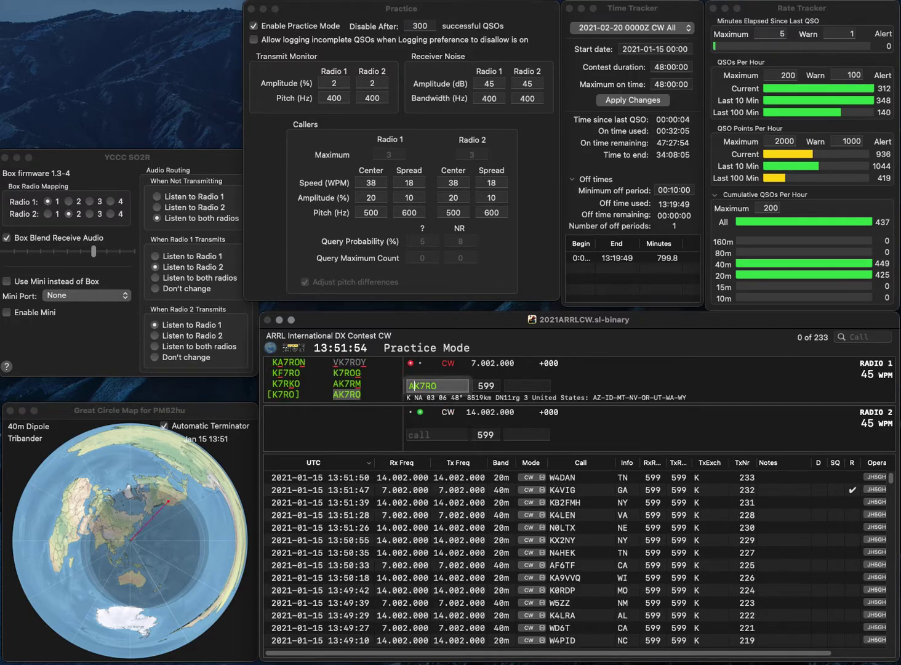
pyautogui.write('W2RS')
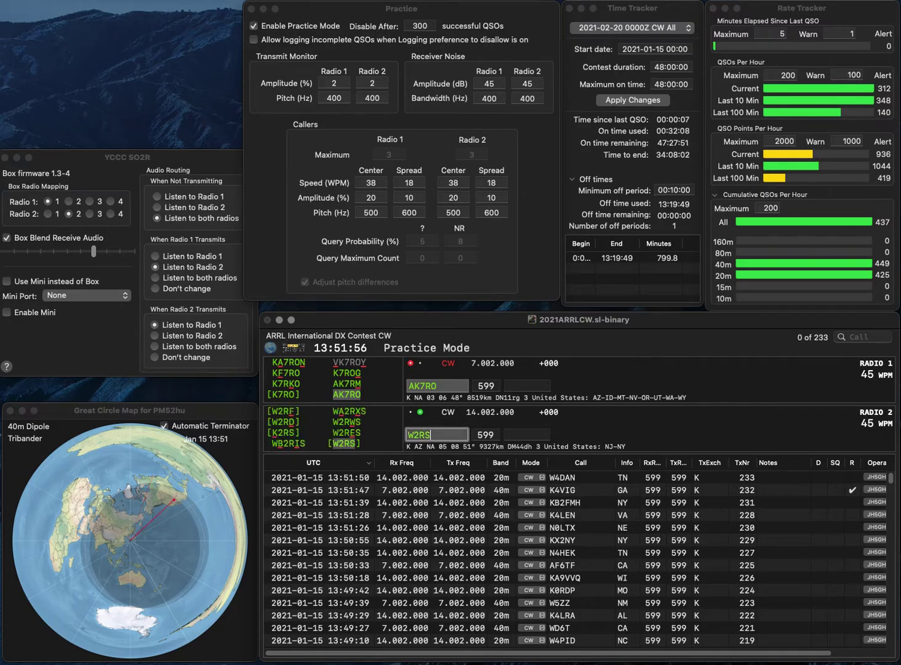
pyautogui.press('Return')
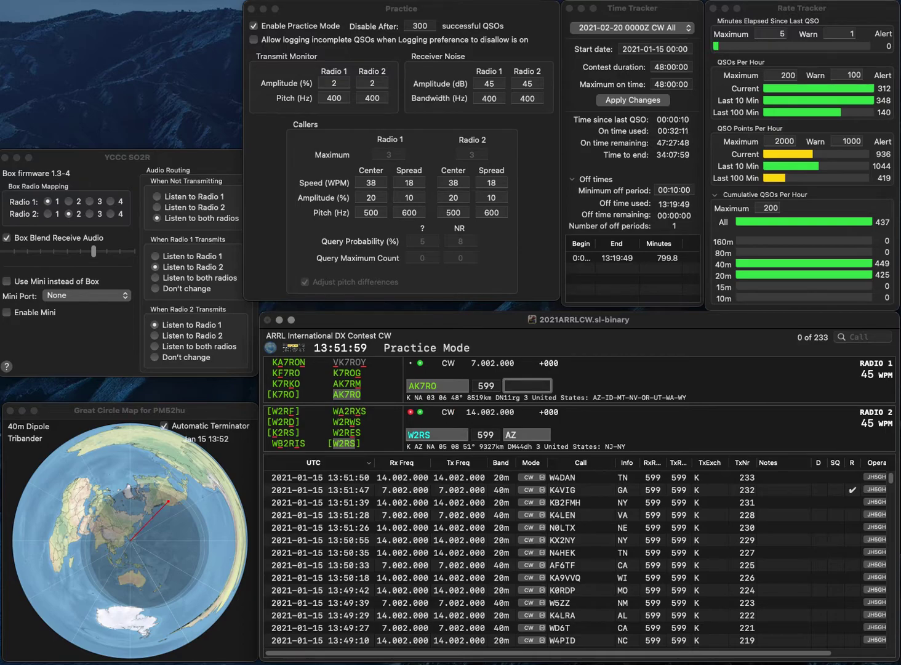
pyautogui.press('BackSpace')
pyautogui.write('R')
pyautogui.press('Return')
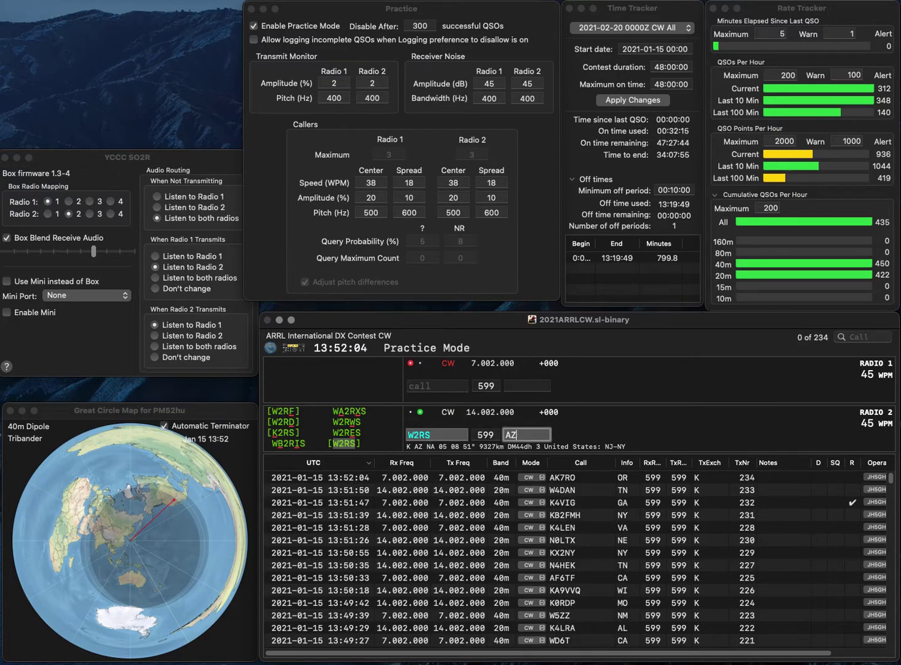
pyautogui.write('A')
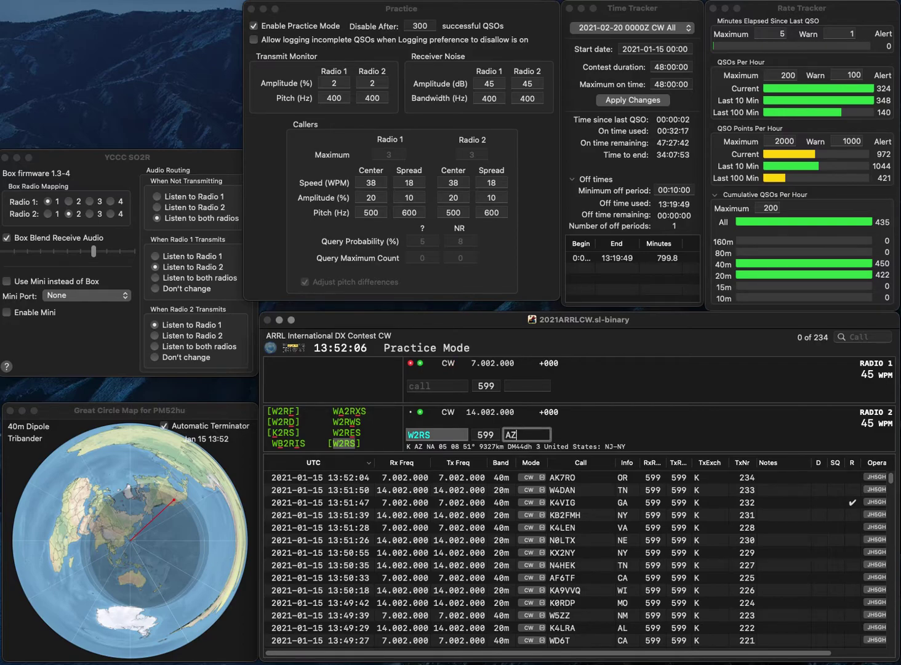
pyautogui.press('Return')
pyautogui.write('N9')
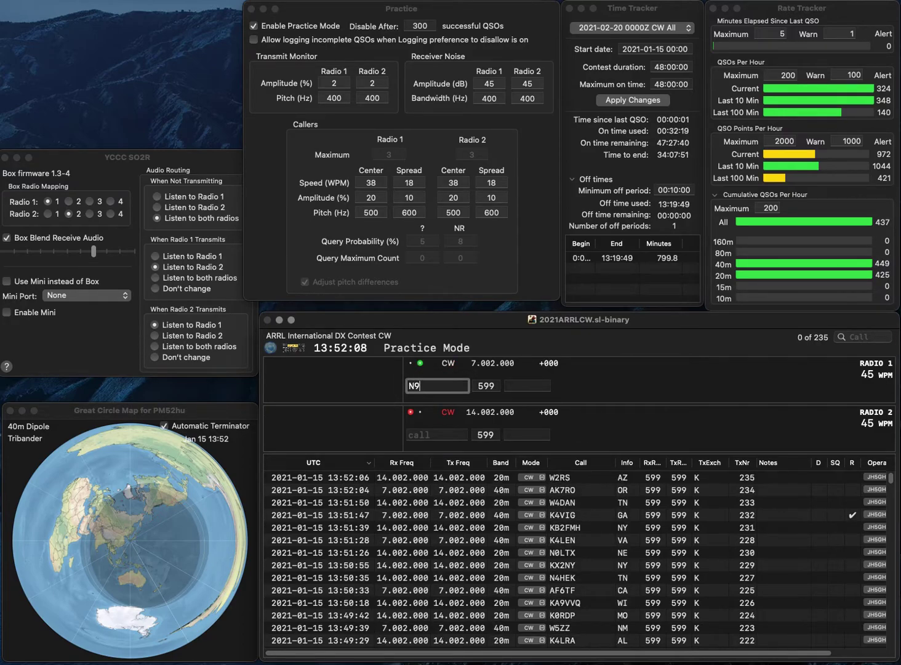
pyautogui.write('GH')
pyautogui.press('Return')
pyautogui.write('0MSL')
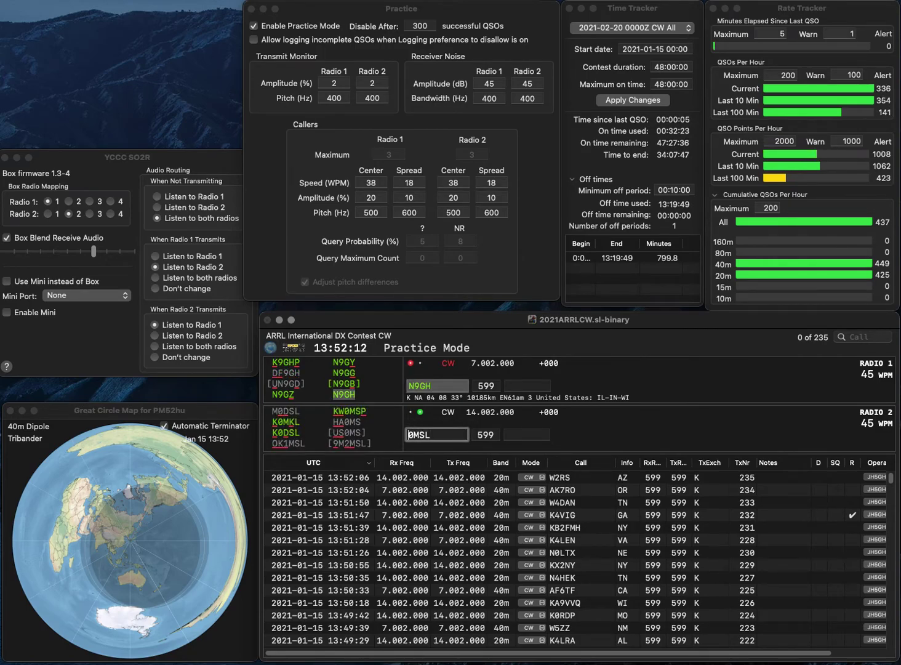
pyautogui.press('Return')
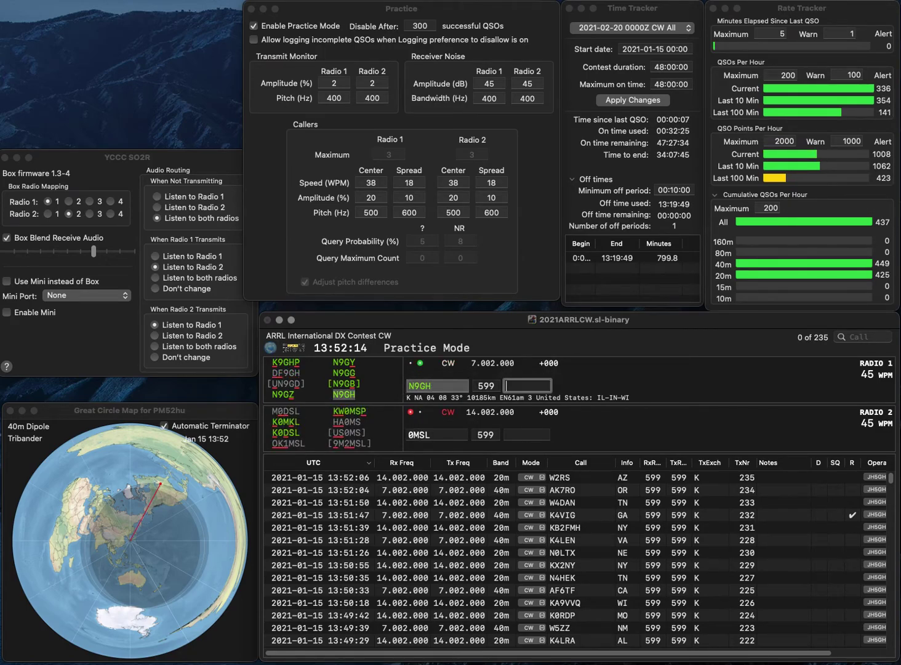
pyautogui.press('Return')
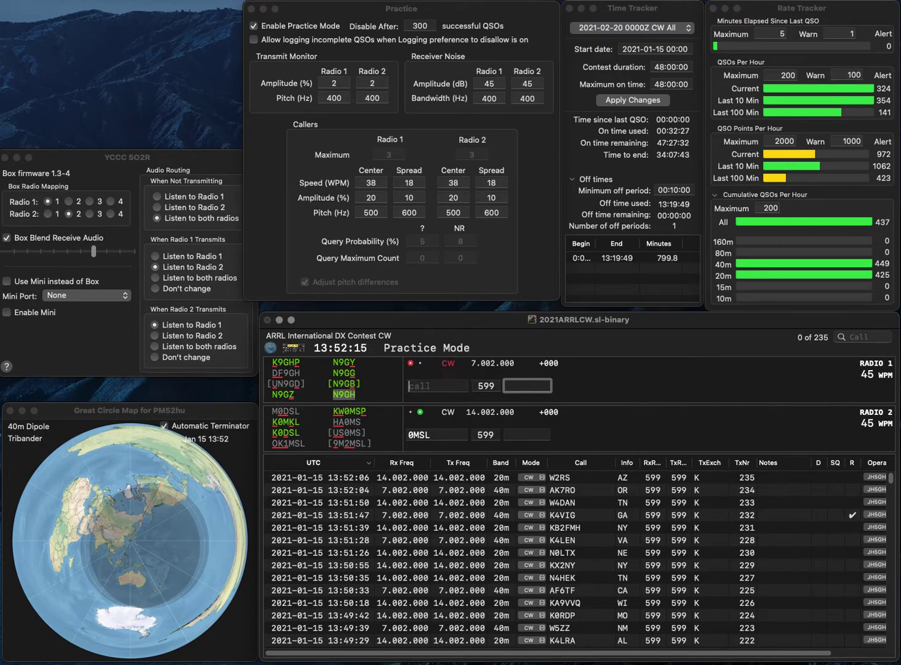
pyautogui.write('K')
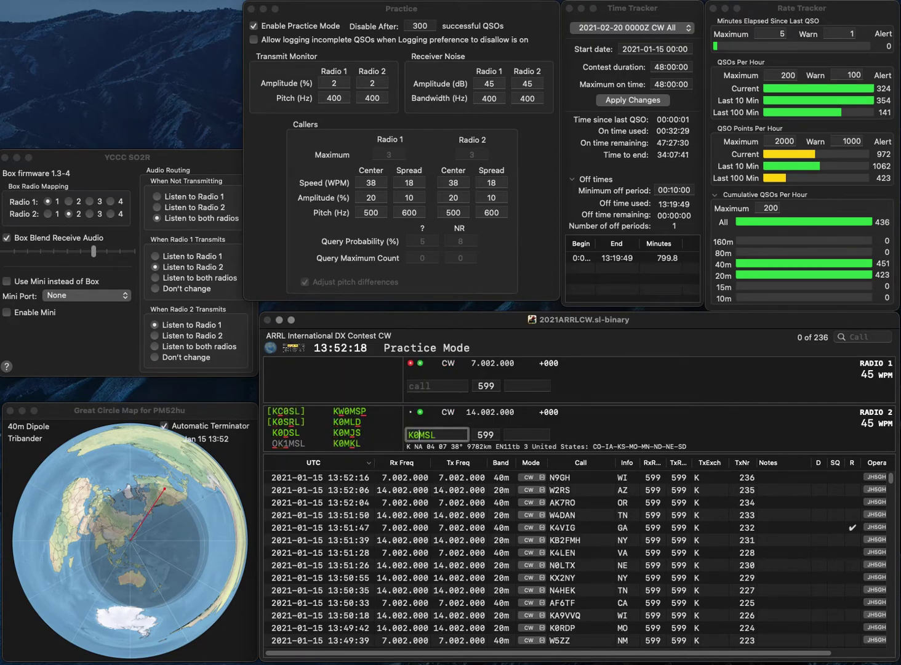
pyautogui.press('Delete')
pyautogui.press('Delete')
pyautogui.write('MH')
pyautogui.press('Return')
pyautogui.write('KD0')
pyautogui.press('Return')
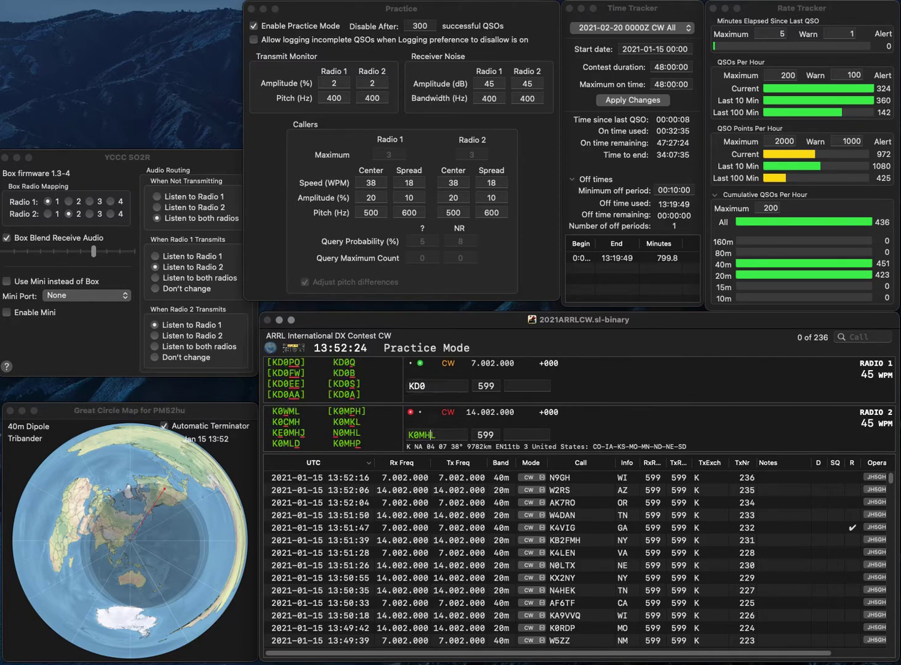
pyautogui.press('Left')
pyautogui.press('Left')
pyautogui.press('Left')
pyautogui.press('BackSpace')
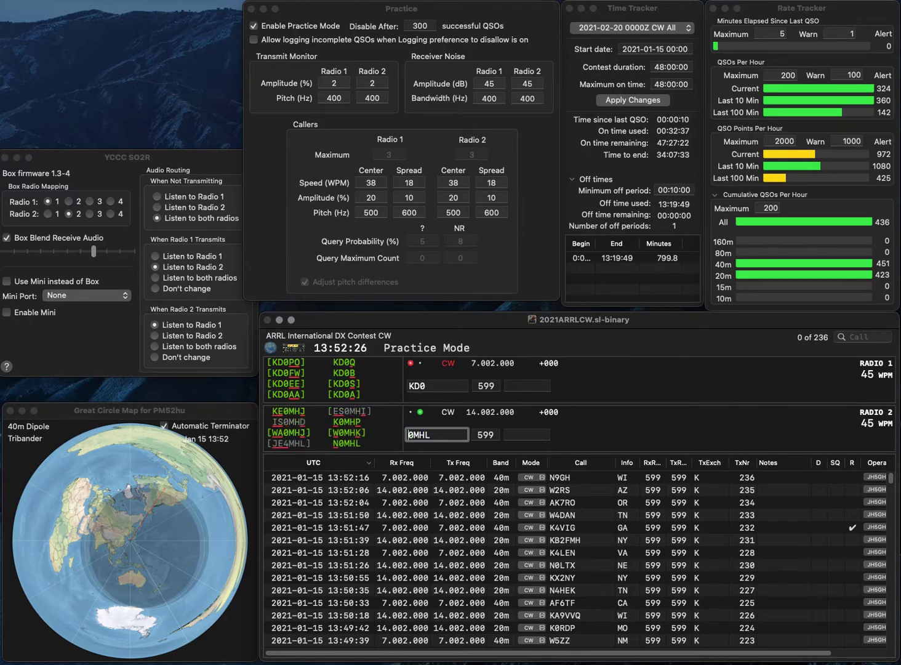
pyautogui.write('N')
pyautogui.press('Return')
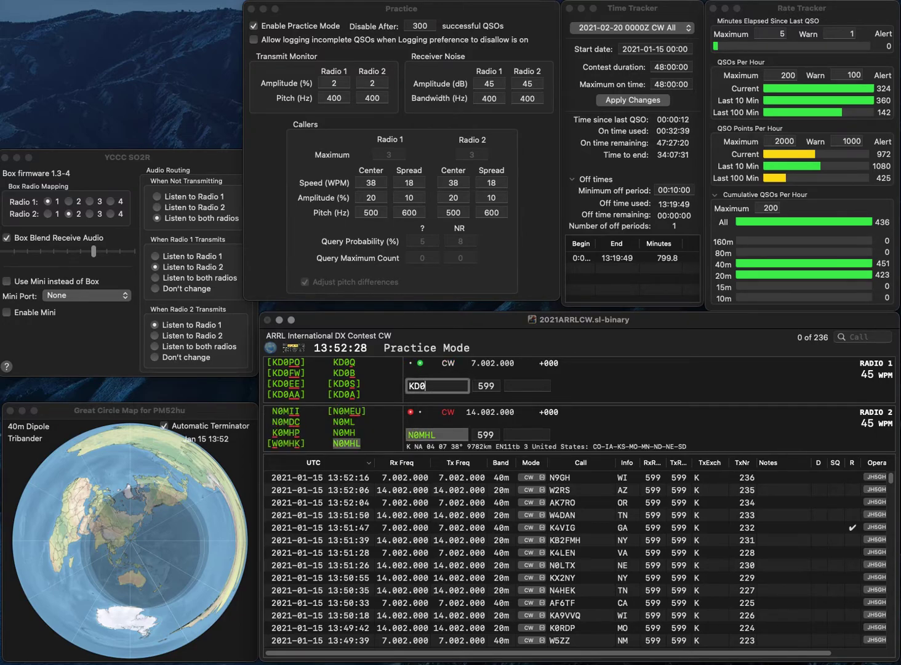
pyautogui.write('CVZ')
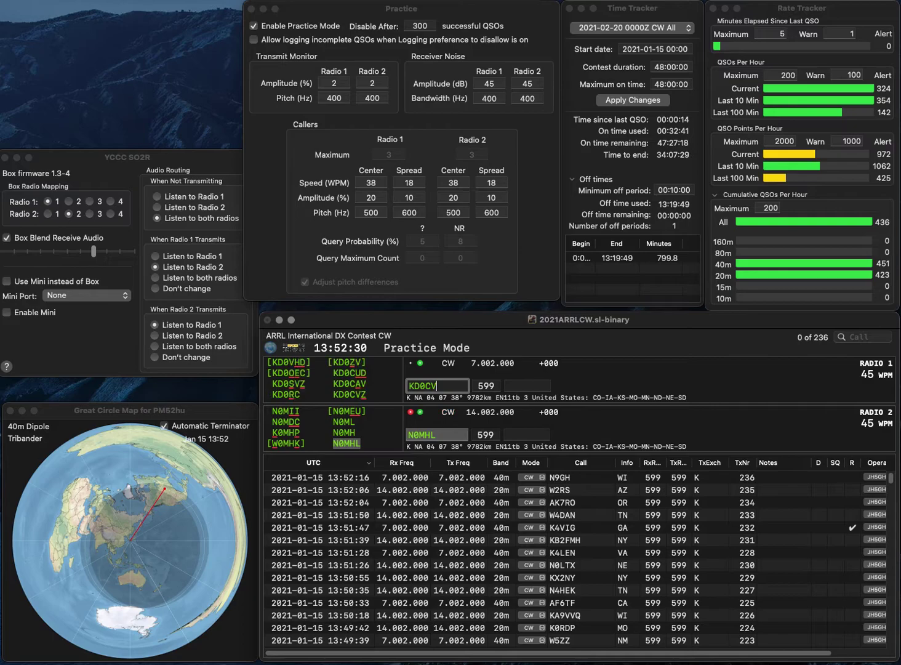
pyautogui.press('Return')
pyautogui.write('M')
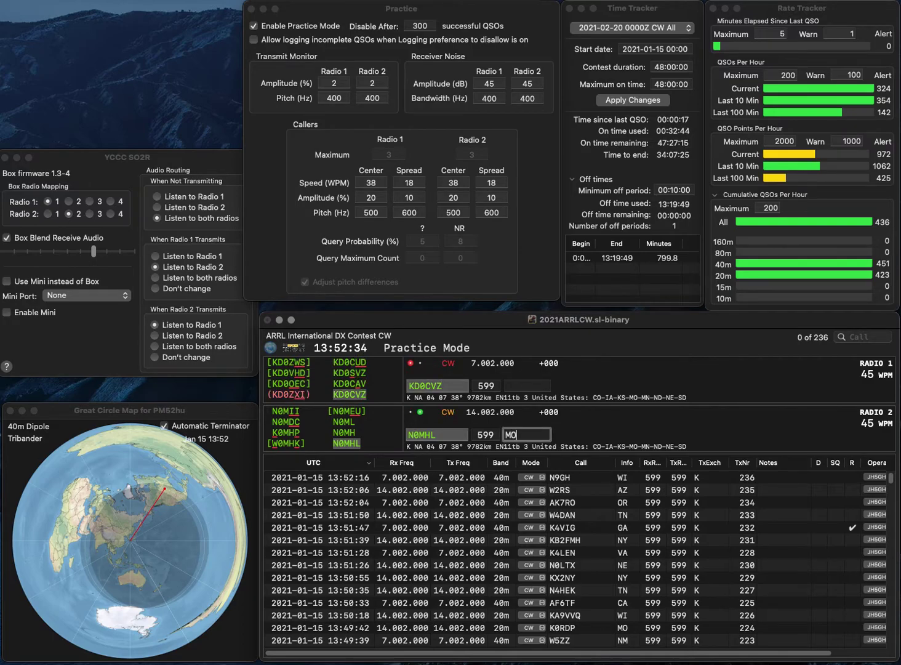
pyautogui.write('O')
pyautogui.press('Return')
pyautogui.write('KD0C')
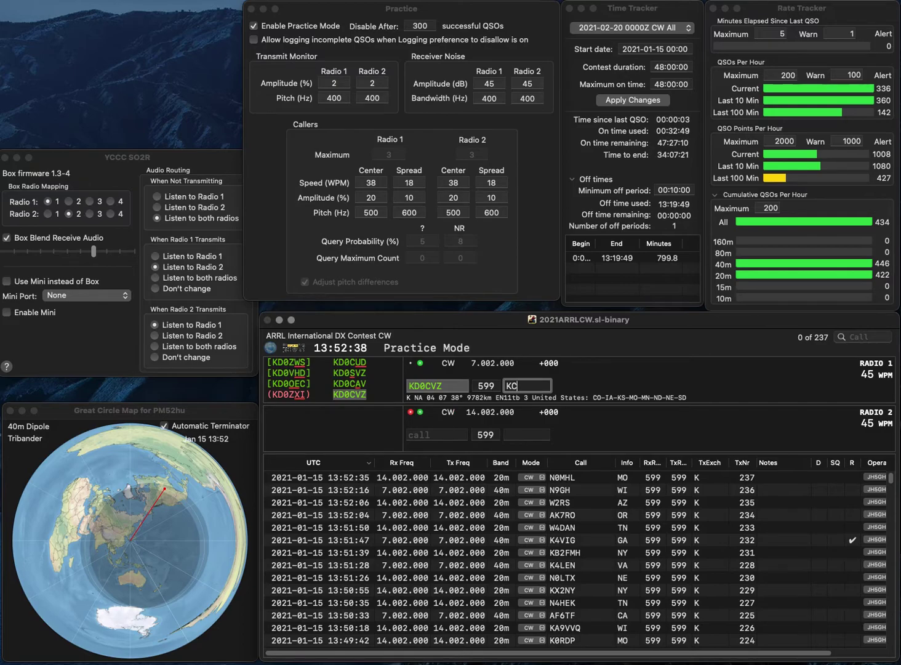
pyautogui.press('BackSpace')
pyautogui.press('BackSpace')
pyautogui.write('CO')
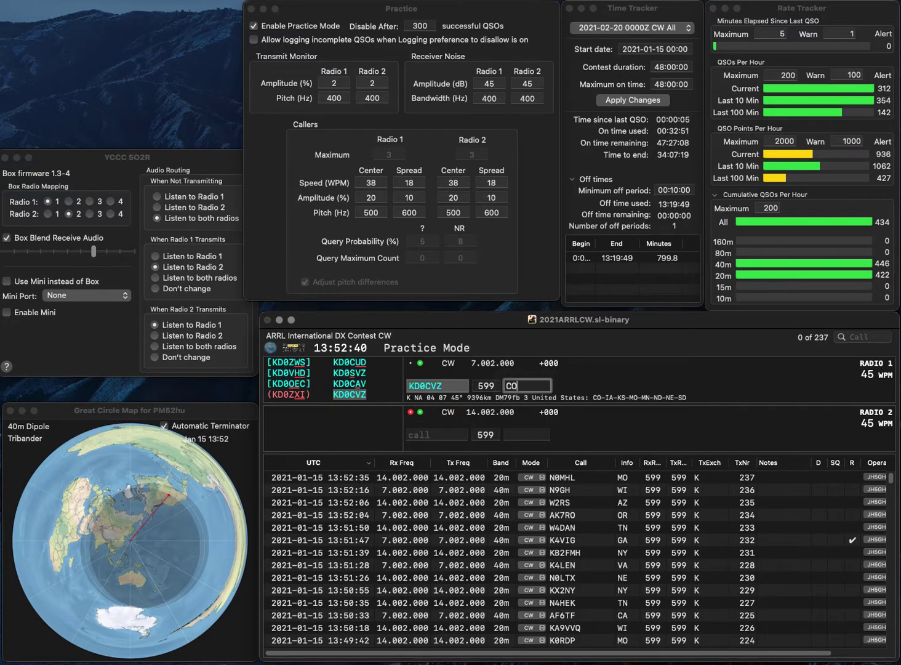
pyautogui.press('Return')
# Enter the partial call KD7 on Radio 2 and send it.
pyautogui.write('KD')
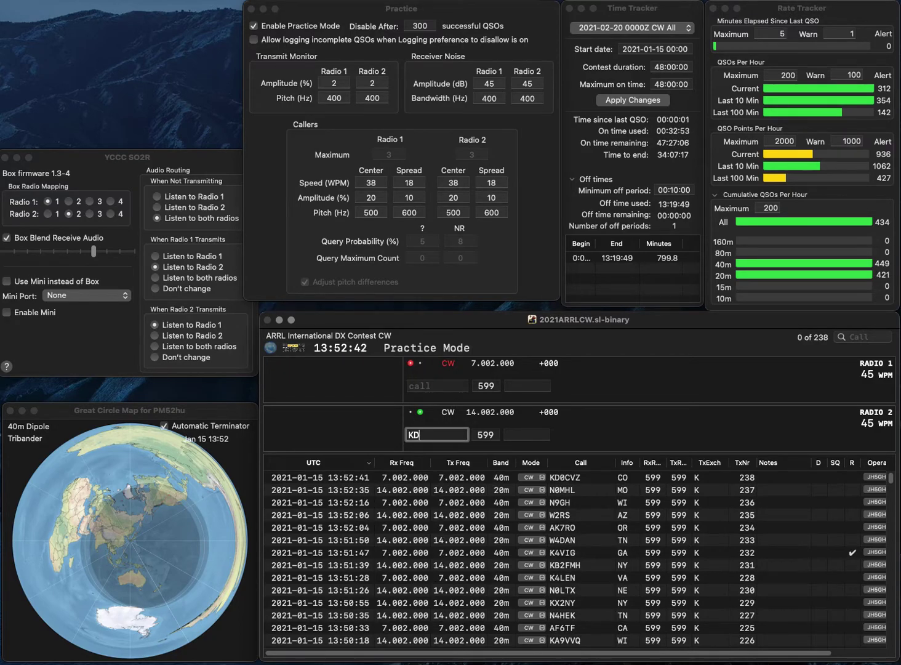
pyautogui.write('7R')
pyautogui.press('BackSpace')
pyautogui.press('Return')
pyautogui.write('B')
pyautogui.press('Return')
pyautogui.press('Return')
pyautogui.write('K')
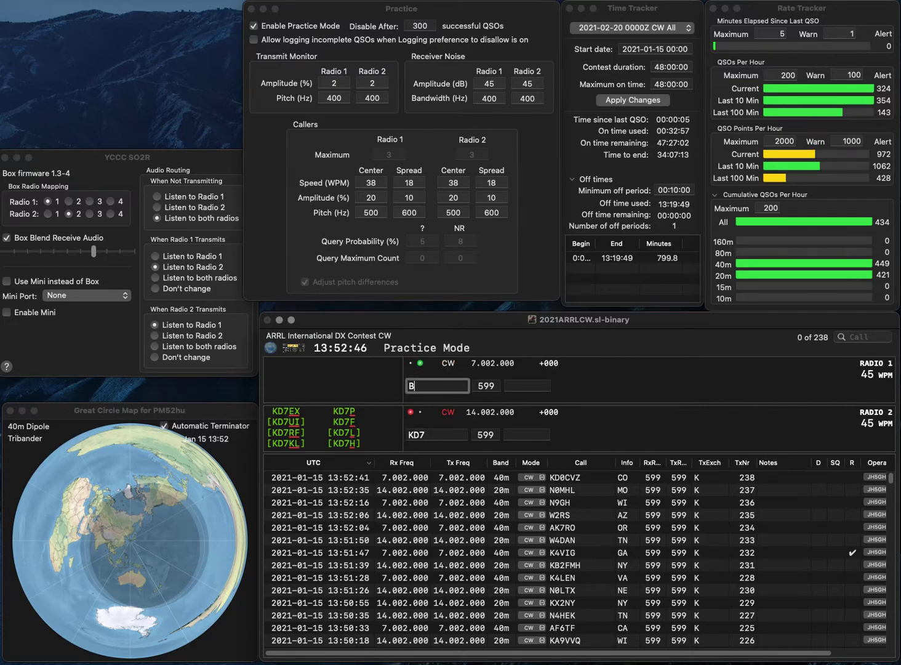
pyautogui.write('KB3AGZ')
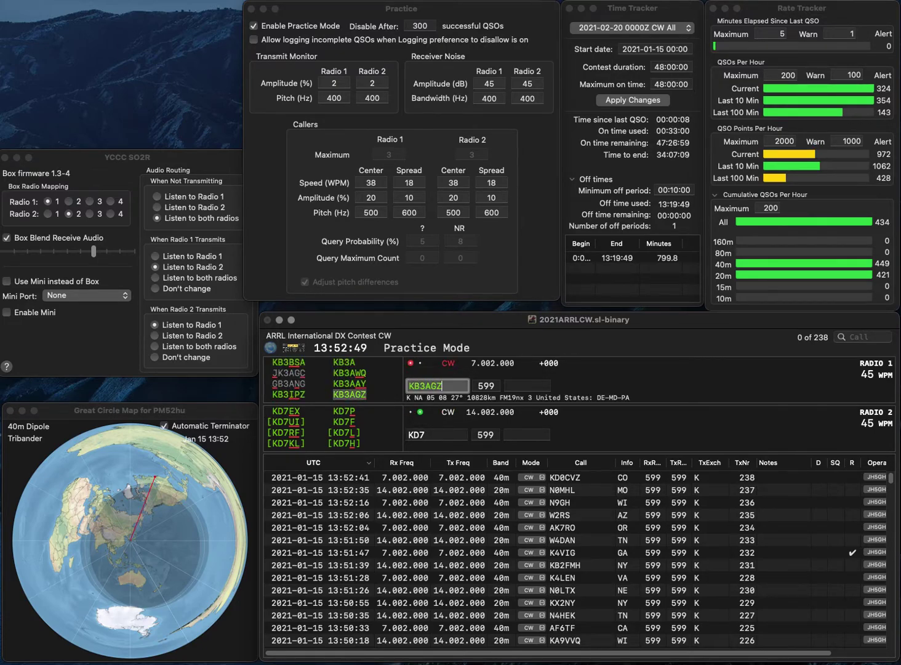
pyautogui.press('Return')
pyautogui.write('RUS')
pyautogui.press('Return')
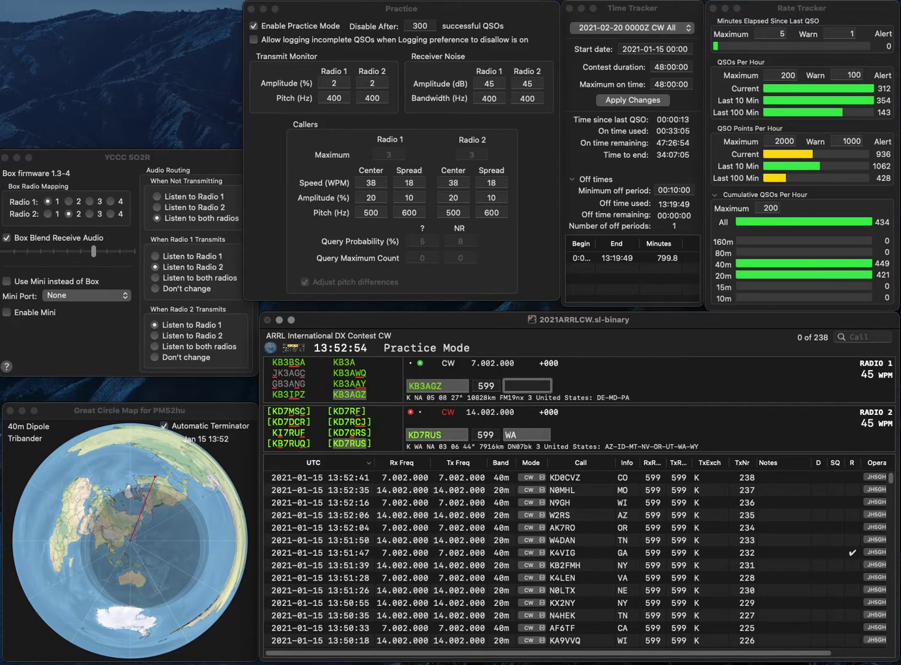
pyautogui.write('PA')
pyautogui.press('Return')
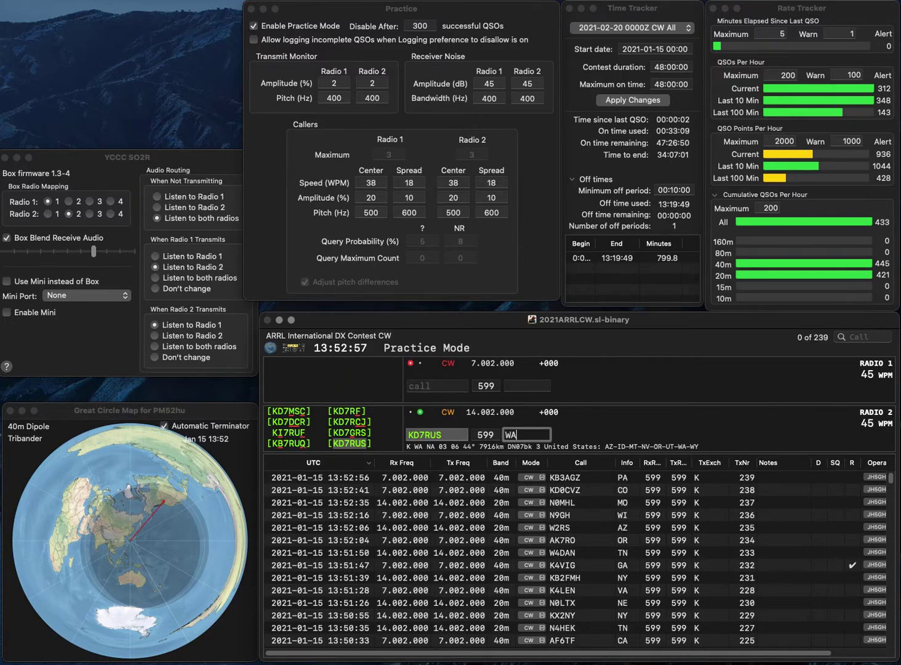
pyautogui.press('Return')
pyautogui.write('KA')
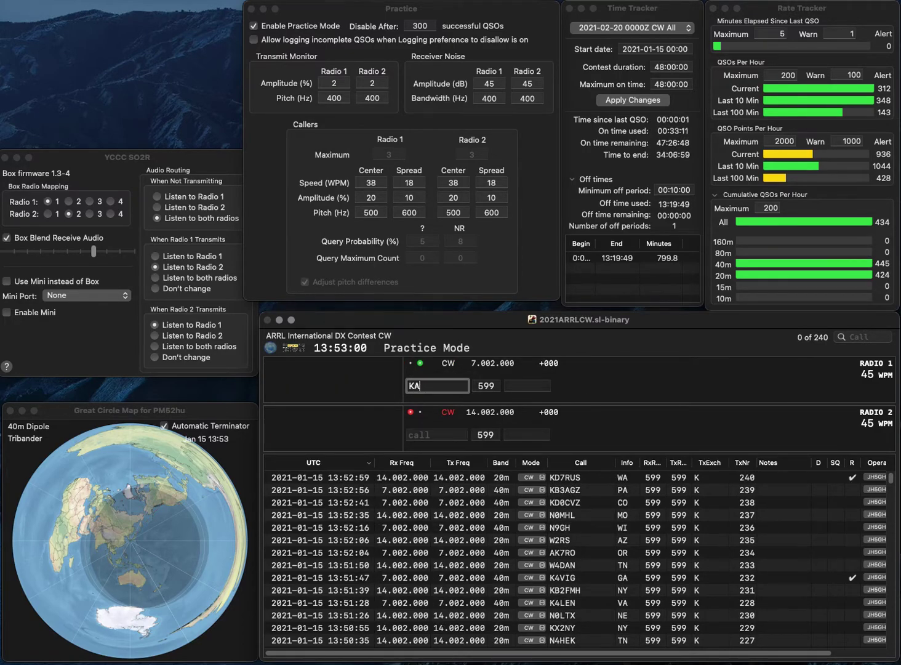
pyautogui.press('BackSpace')
pyautogui.write('AMZ')
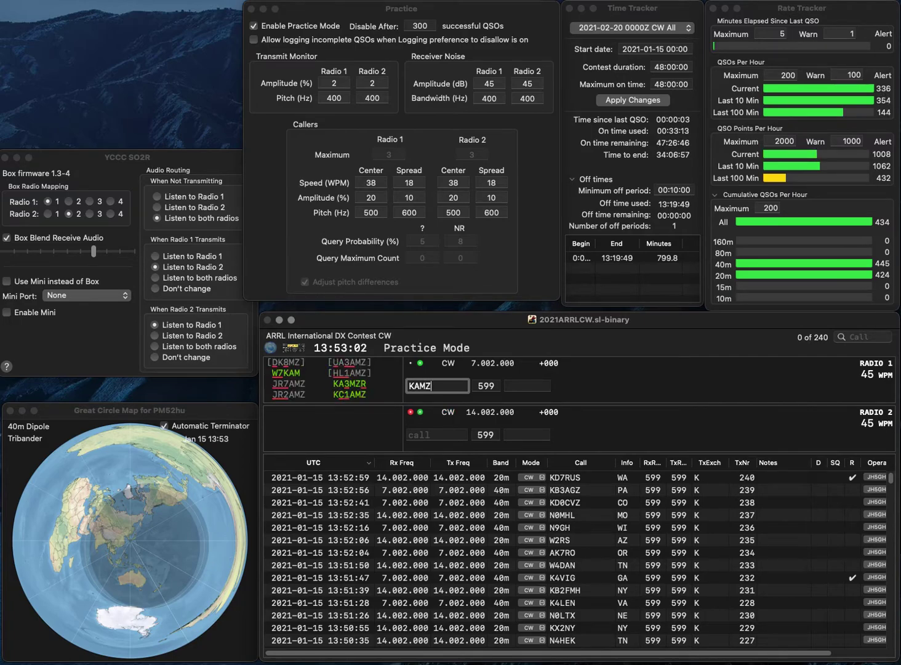
pyautogui.write('R3MZR')
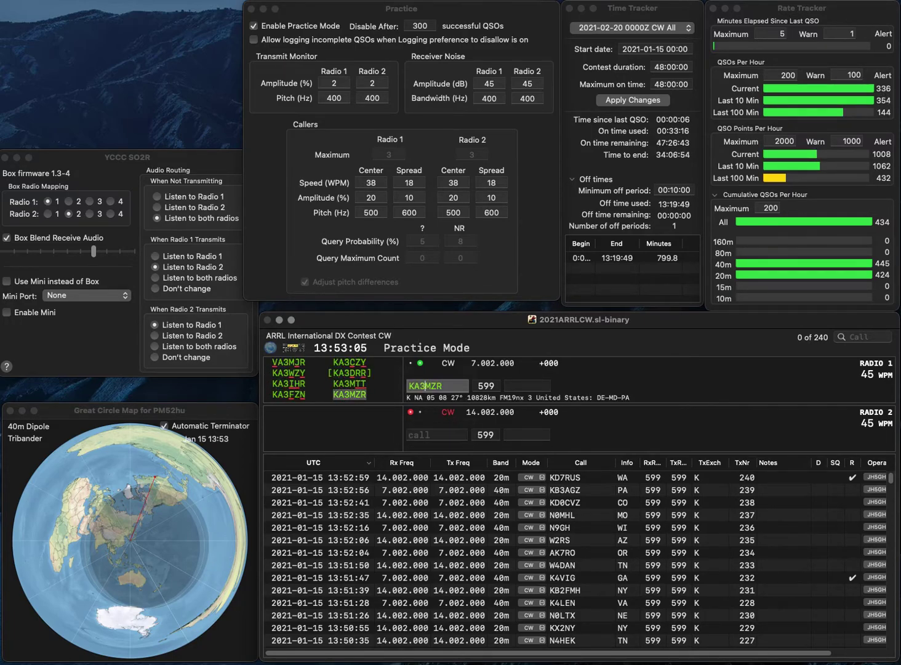
pyautogui.press('Return')
pyautogui.write('W7IU')
pyautogui.write('O')
pyautogui.press('Return')
pyautogui.write('MD')
pyautogui.press('Return')
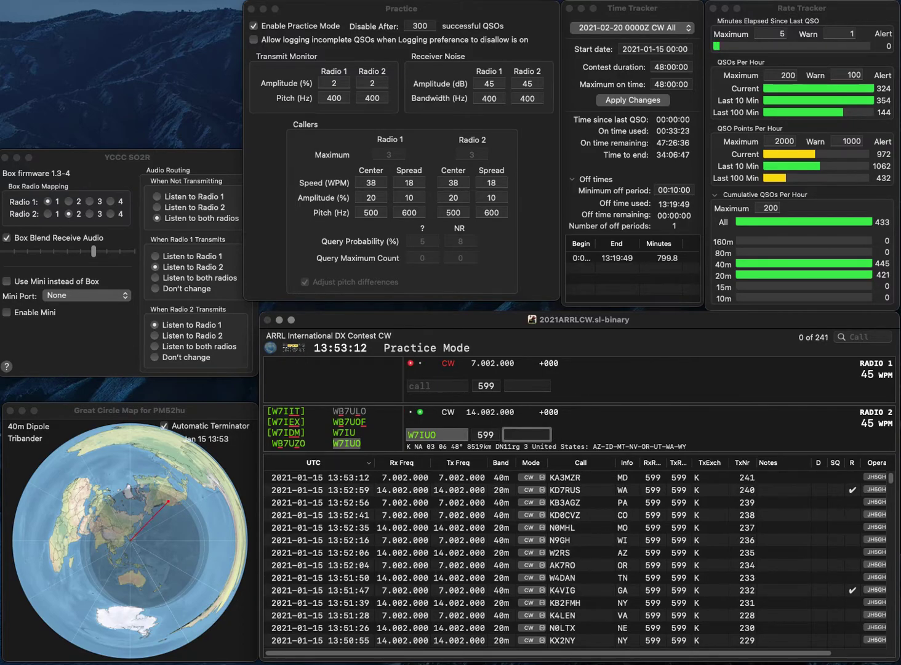
pyautogui.write('WA')
pyautogui.press('Return')
# Send the call KA8HQF on Radio 1 and enter the call K3ITX on Radio 2.
pyautogui.write('KA8HQF')
pyautogui.press('Return')
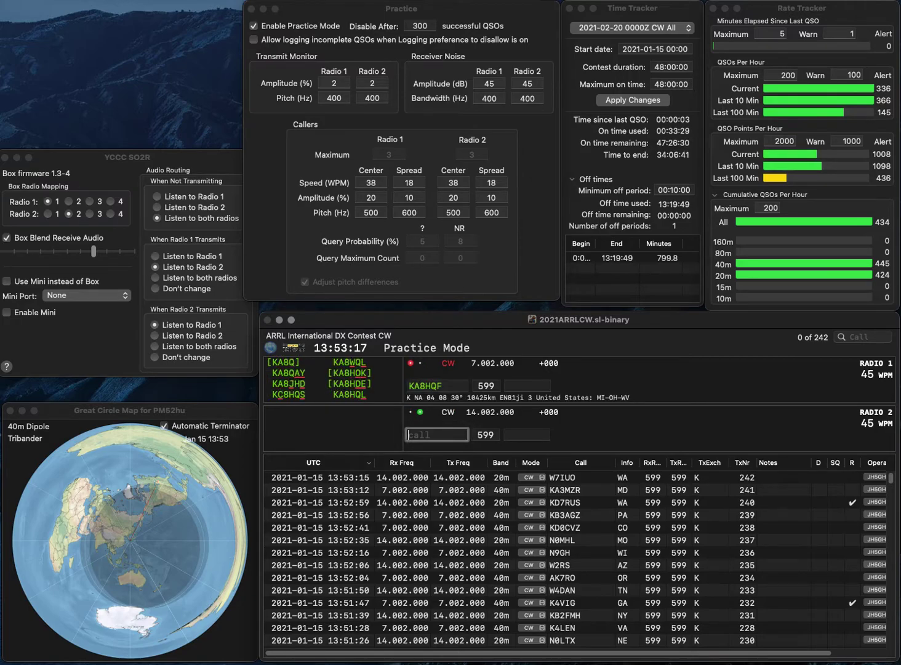
pyautogui.press('BackSpace')
pyautogui.press('BackSpace')
pyautogui.write('K3ITX')
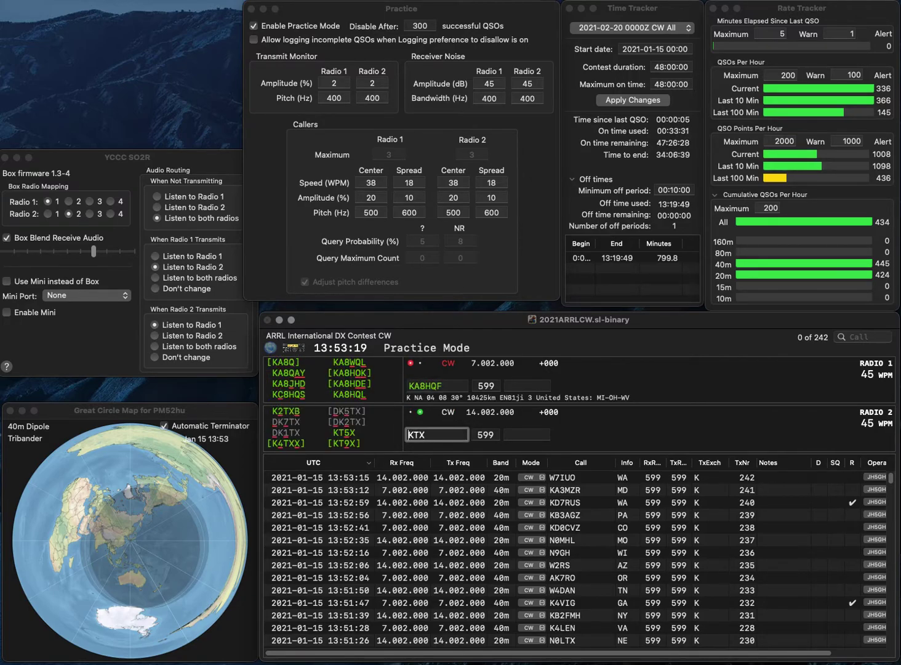
pyautogui.press('Left')
pyautogui.press('Left')
pyautogui.write('3')
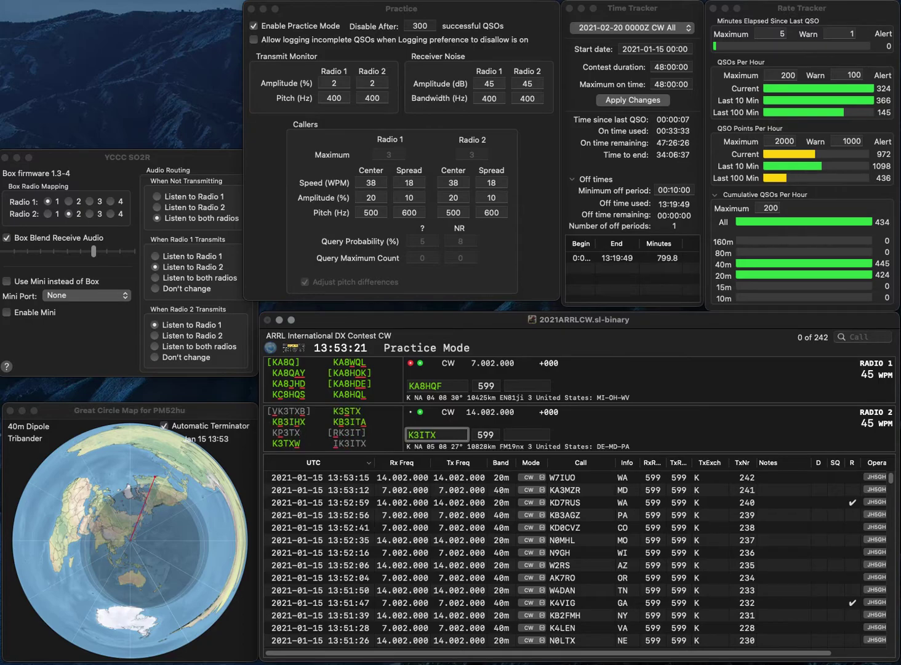
pyautogui.press('BackSpace')
pyautogui.write('2')
pyautogui.press('Return')
pyautogui.press('BackSpace')
pyautogui.write('L')
pyautogui.press('Return')
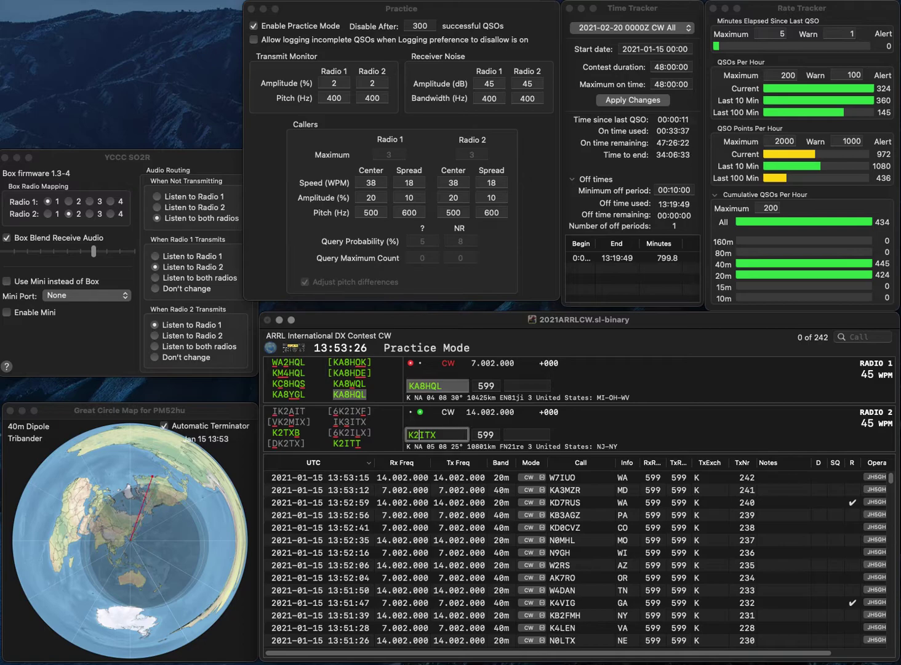
pyautogui.press('BackSpace')
pyautogui.write('3')
pyautogui.press('Right')
pyautogui.press('BackSpace')
pyautogui.write('S')
pyautogui.press('Return')
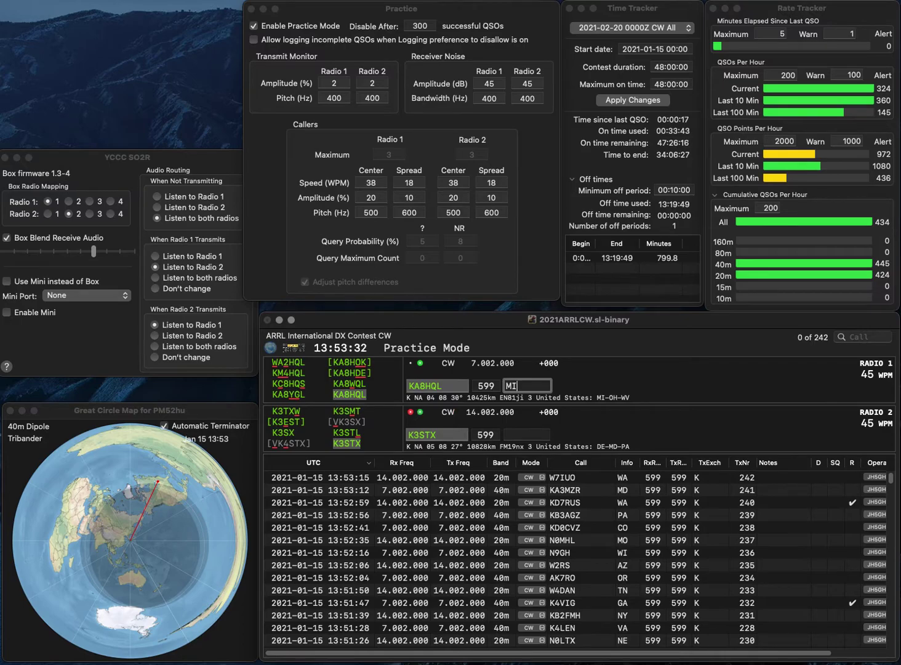
pyautogui.press('Return')
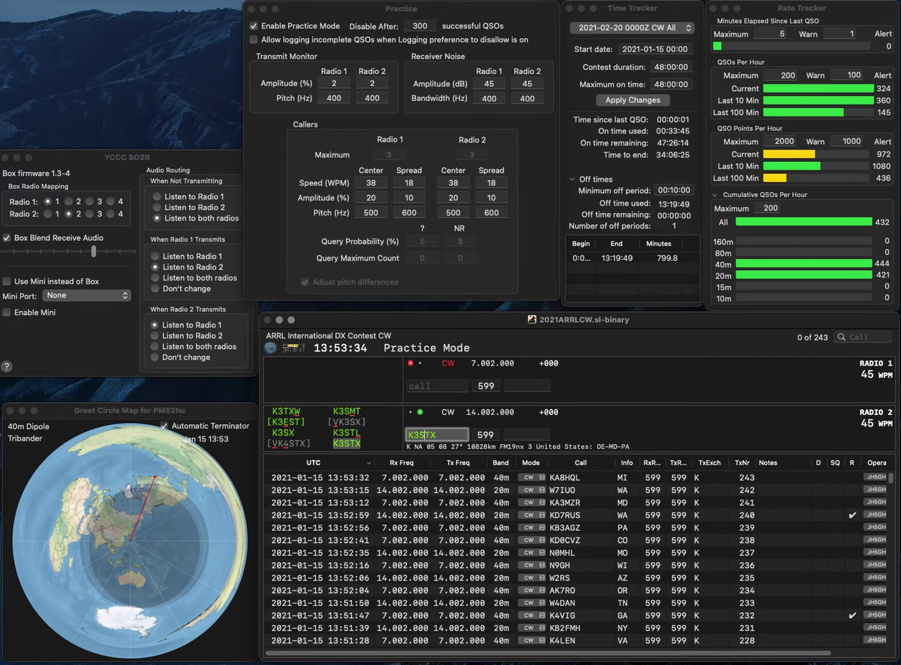
pyautogui.write('PA')
pyautogui.press('Return')
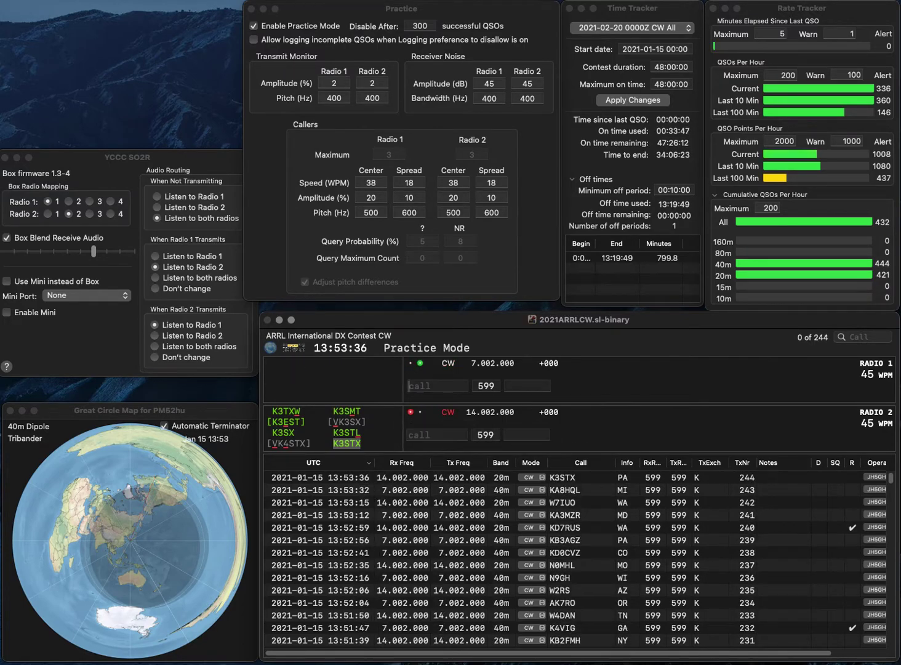
pyautogui.write('2HNL')
pyautogui.hotkey('ctrl', 'a')
pyautogui.write('WB')
pyautogui.press('Return')
# Enter the call K5BGB on Radio 2 and send it.
pyautogui.write('BGB')
pyautogui.hotkey('ctrl', 'a')
pyautogui.write('K')
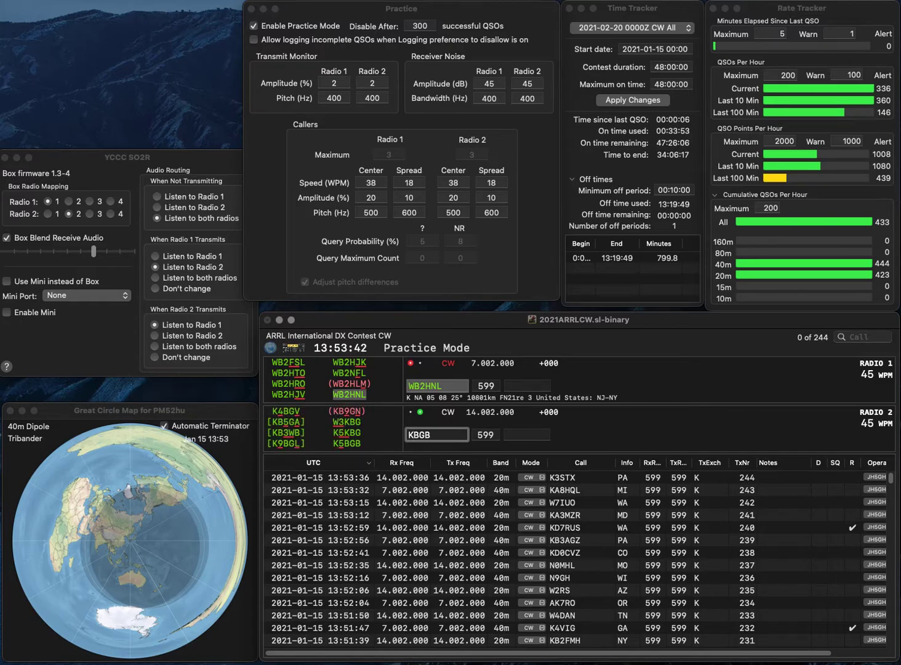
pyautogui.write('5')
pyautogui.press('Return')
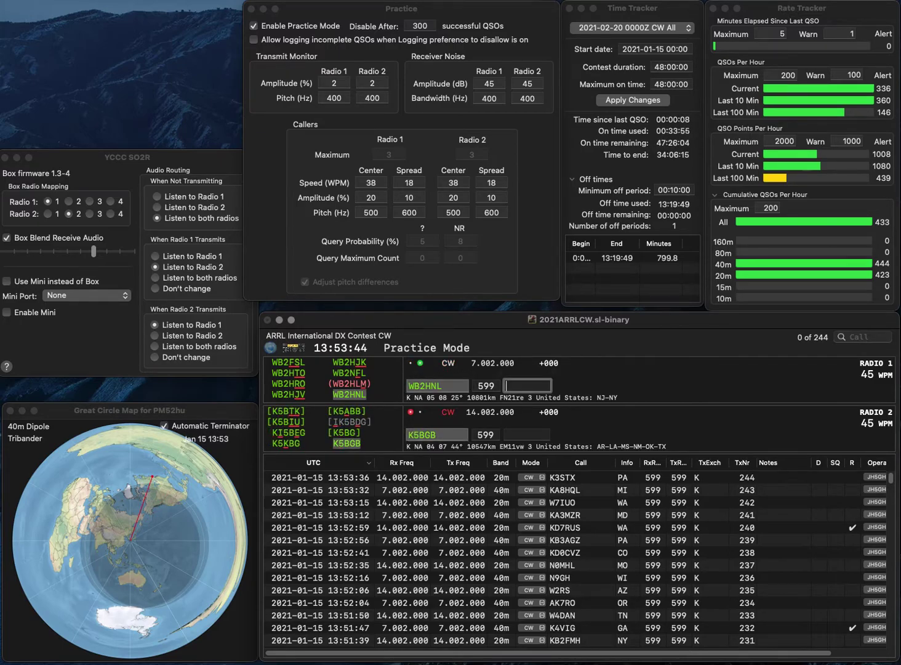
pyautogui.write('NY')
pyautogui.press('Return')
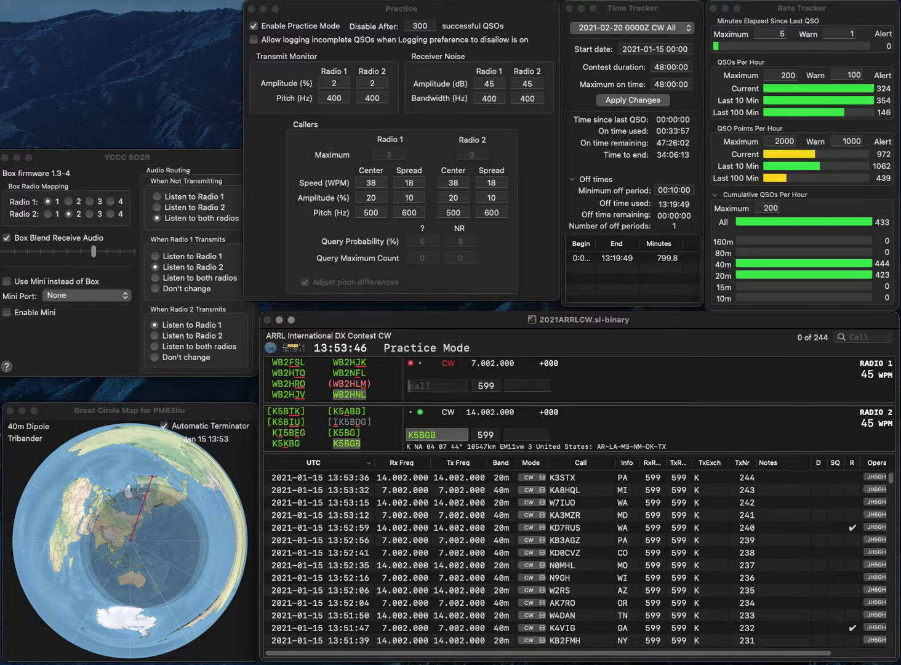
pyautogui.press('space')
pyautogui.write('AR')
pyautogui.press('Return')
# Send the call WU4M on Radio 1 and enter the call KB6MUG on Radio 2.
pyautogui.write('WU4M')
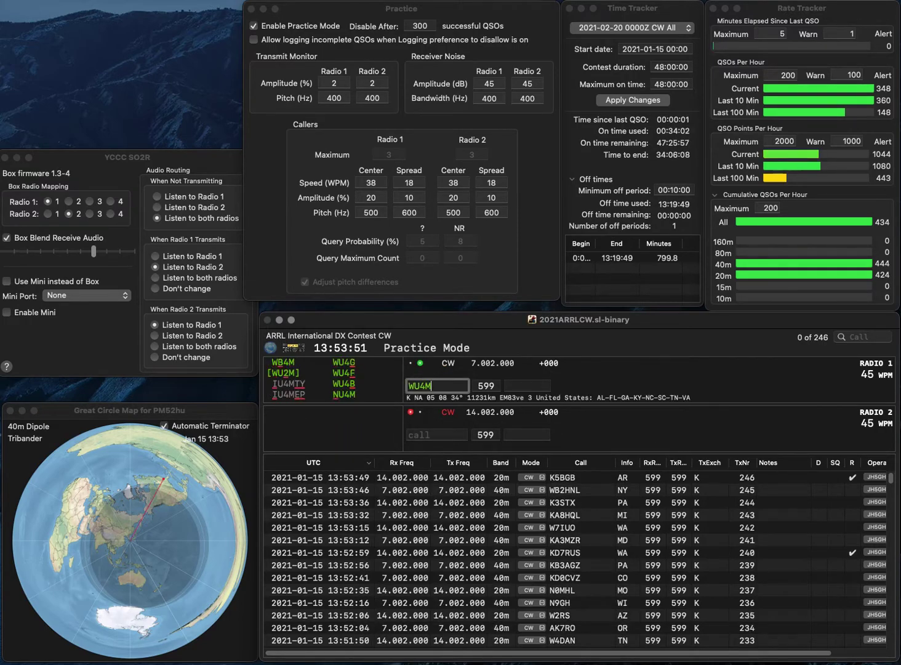
pyautogui.press('Return')
pyautogui.press('\\')
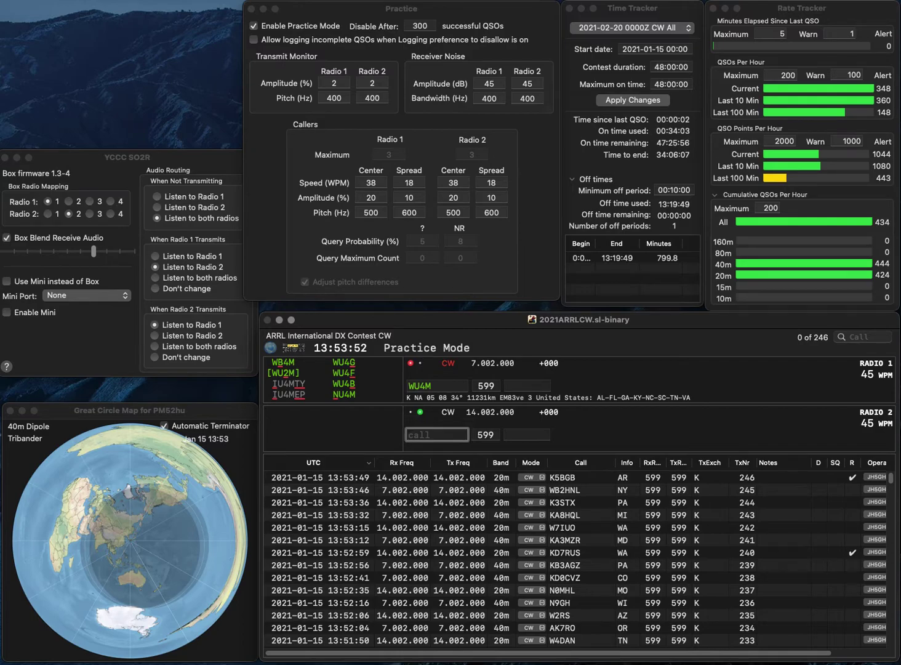
pyautogui.write('KB6MUG')
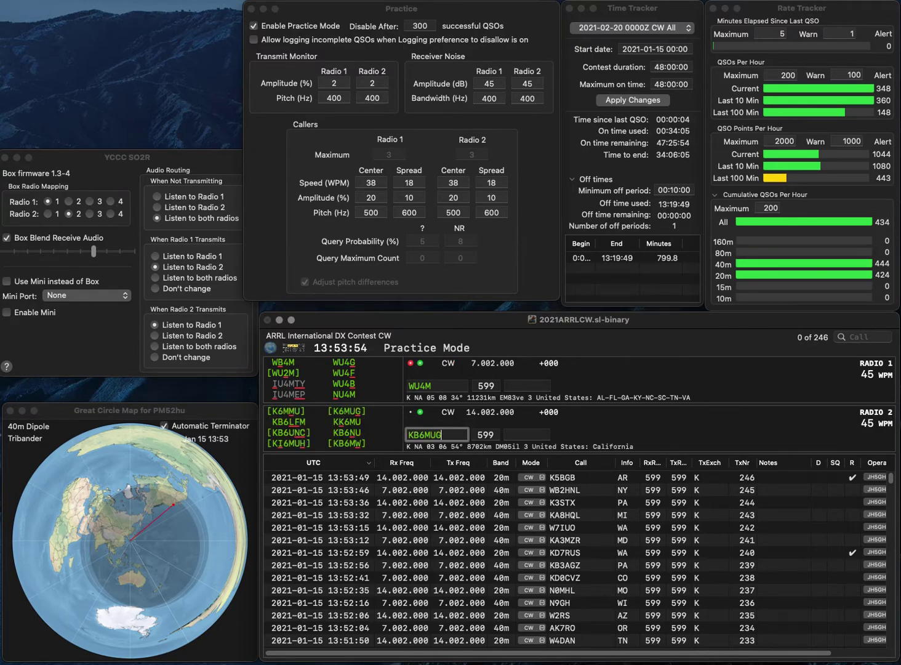
# Correct the Radio 1 call to WU2M with exchange NY and send it.
pyautogui.press('\\')
pyautogui.press('space')
pyautogui.press('Left')
pyautogui.press('BackSpace')
pyautogui.write('2')
pyautogui.press('Return')
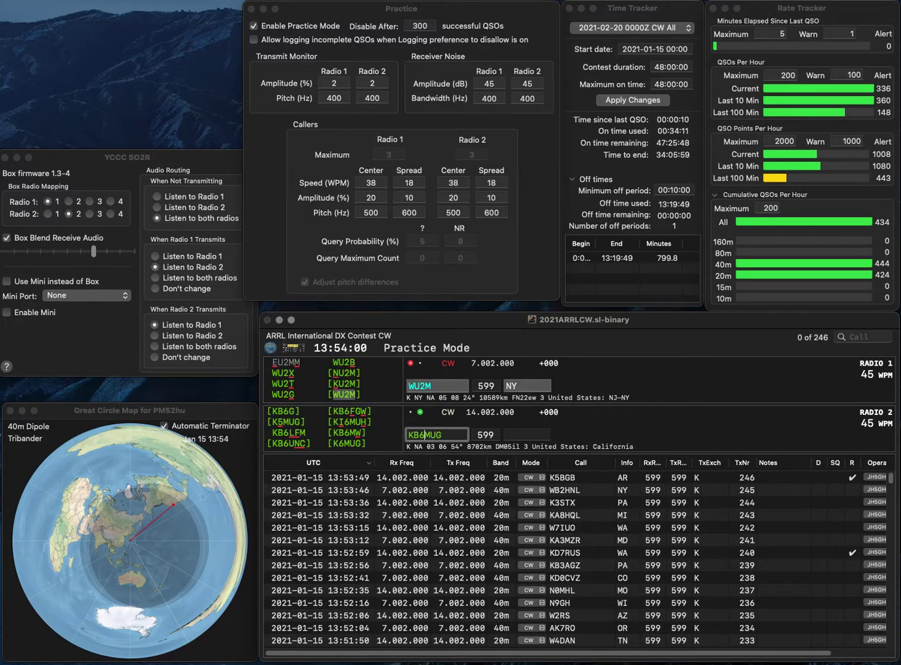
pyautogui.click(411, 436)
pyautogui.press('Delete')
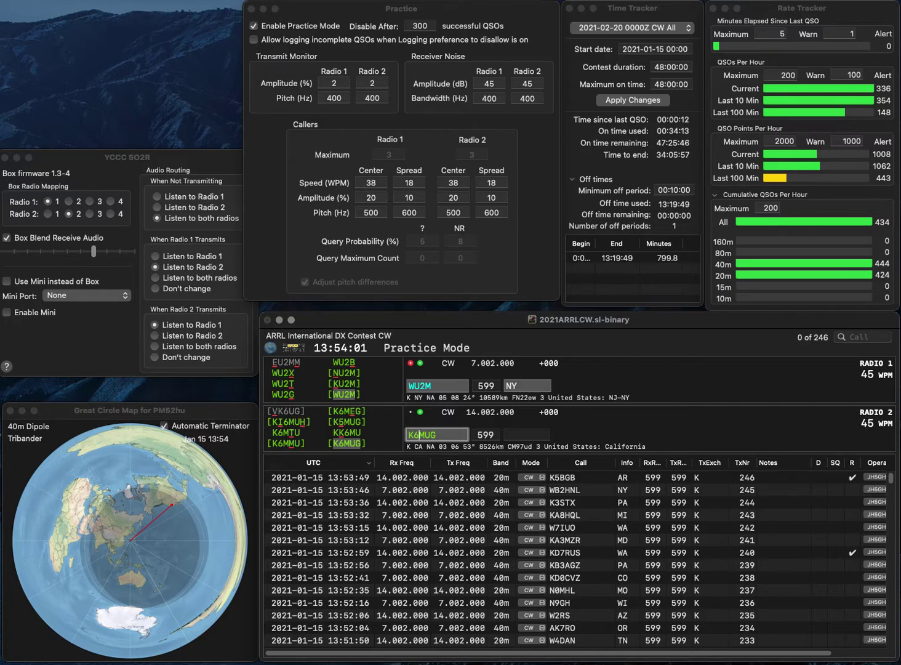
pyautogui.press('Return')
pyautogui.press('Return')
pyautogui.press('space')
pyautogui.press('Return')
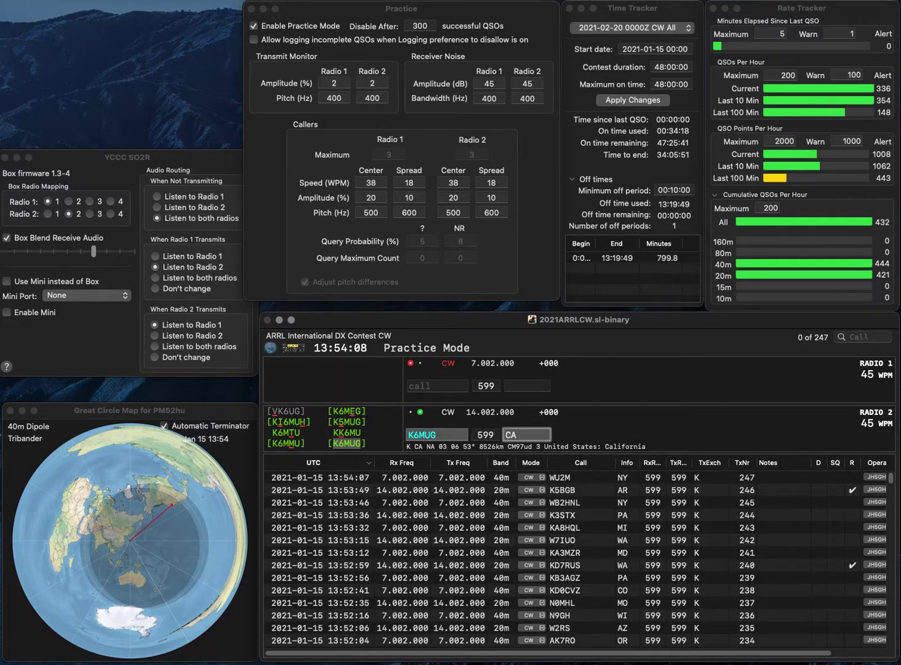
pyautogui.press('Return')
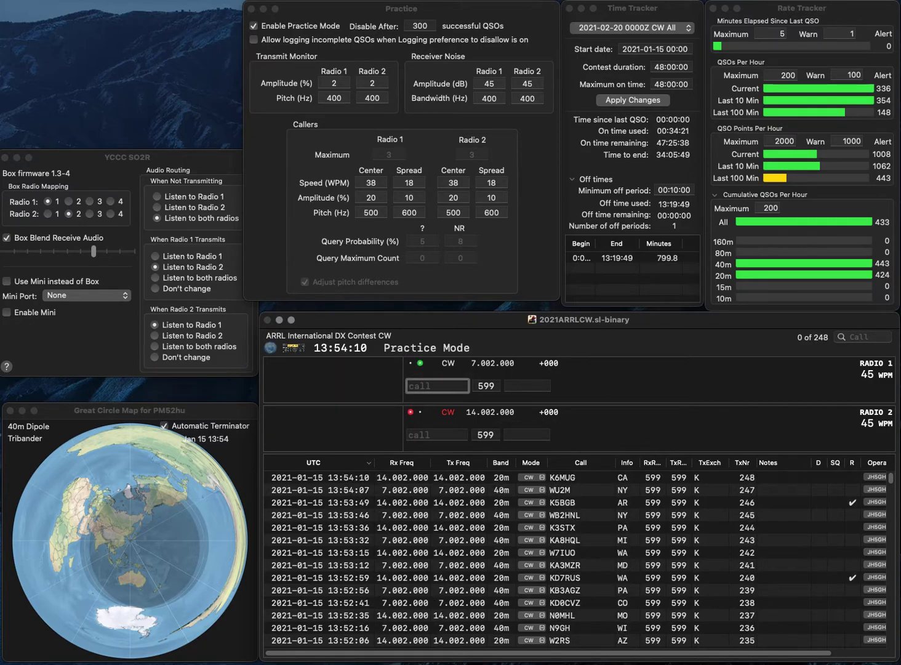
# Send the call K4SQK on Radio 1 and the call N1DRQ on Radio 2.
pyautogui.write('K4SQK')
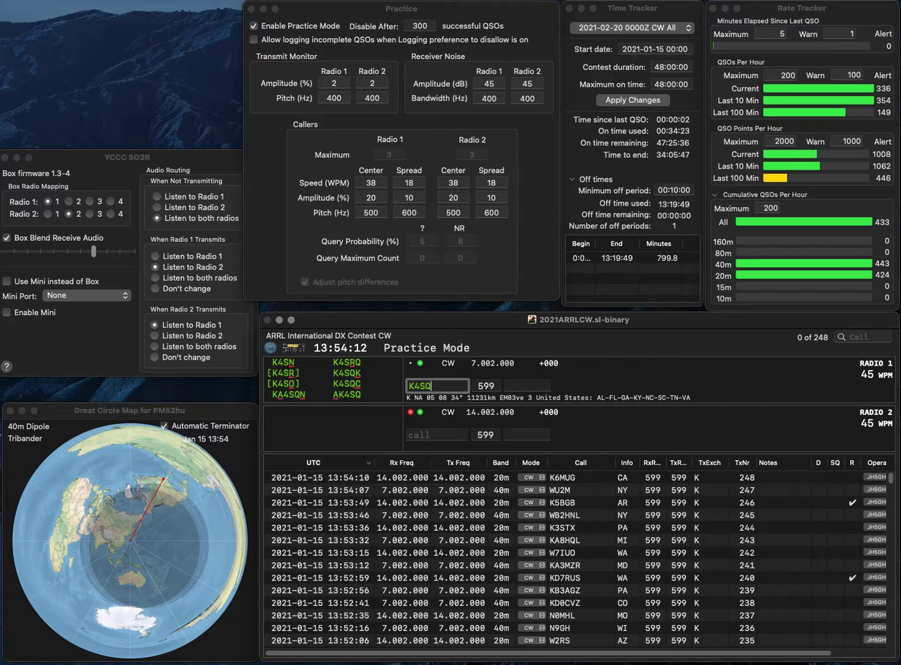
pyautogui.press('Return')
pyautogui.write('N1')
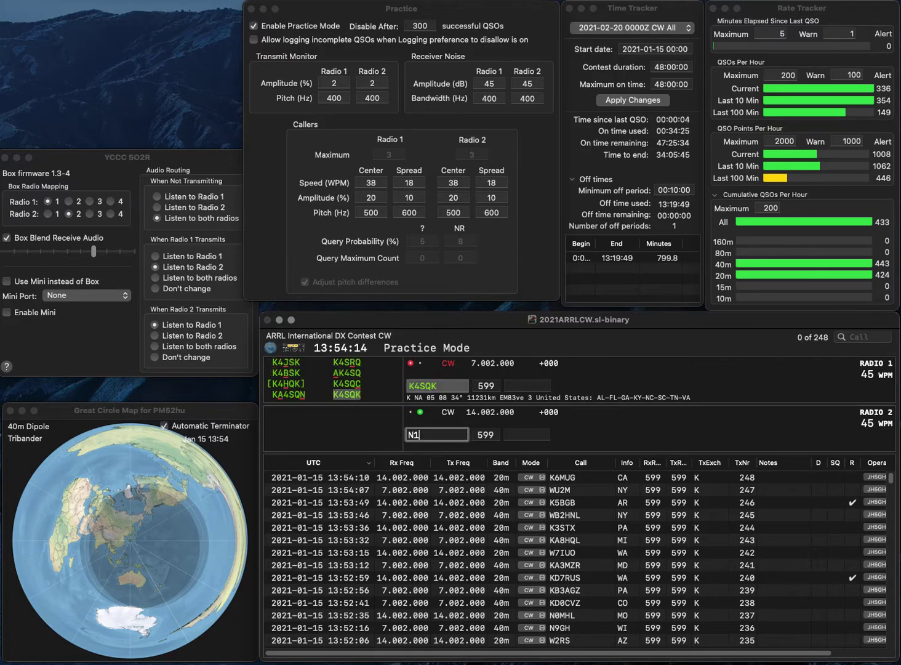
pyautogui.write('DRQ')
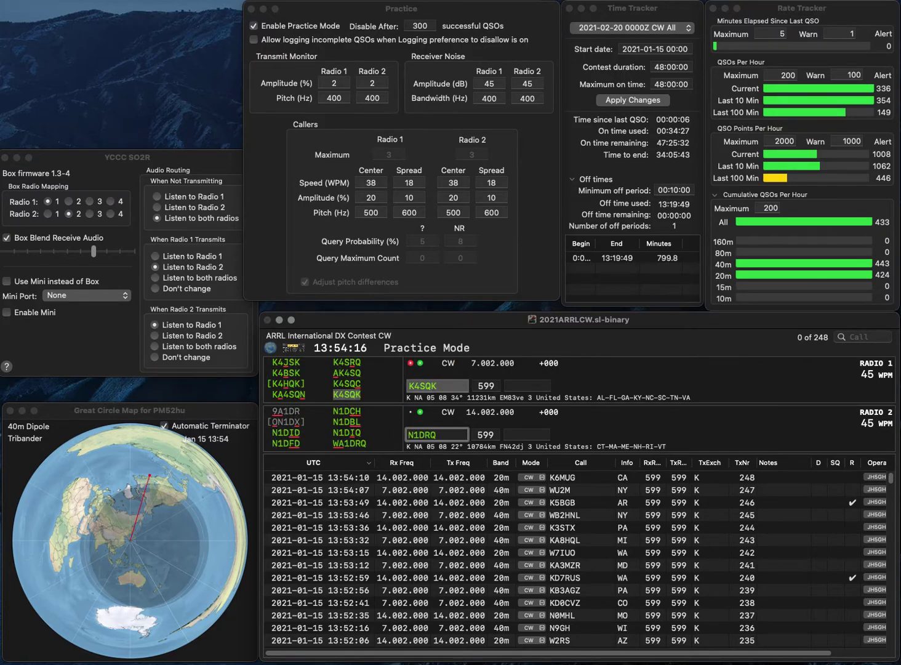
pyautogui.press('Right')
pyautogui.write('A')
pyautogui.press('BackSpace')
pyautogui.press('Up')
pyautogui.press('Down')
pyautogui.press('Return')
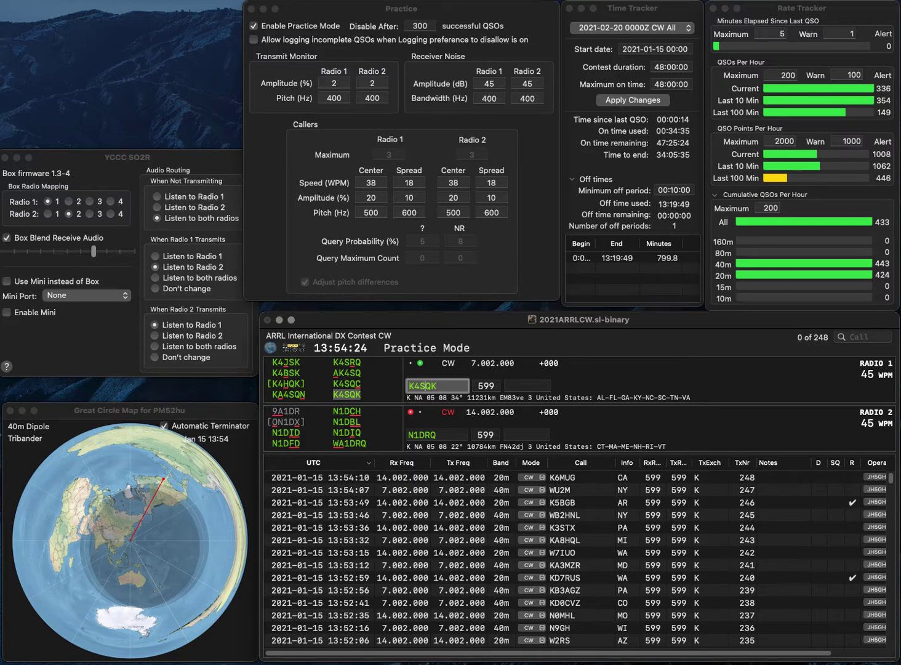
pyautogui.press('BackSpace')
pyautogui.press('BackSpace')
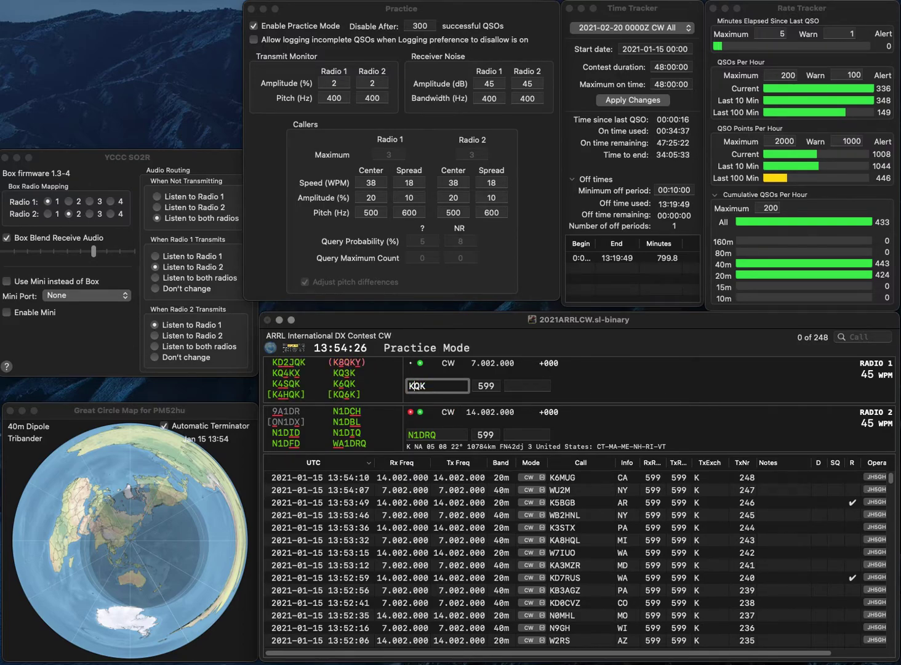
pyautogui.write('V5')
pyautogui.press('Down')
pyautogui.press('Return')
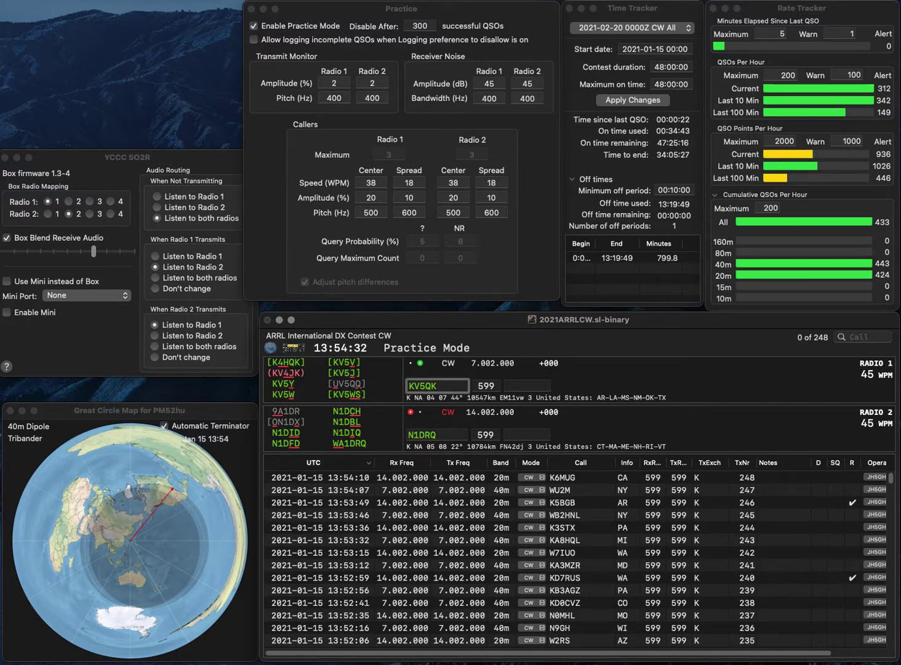
# Set the Radio 1 call back to K4SQK and send it.
pyautogui.press('BackSpace')
pyautogui.write('S')
pyautogui.press('BackSpace')
pyautogui.write('4S')
pyautogui.press('Return')
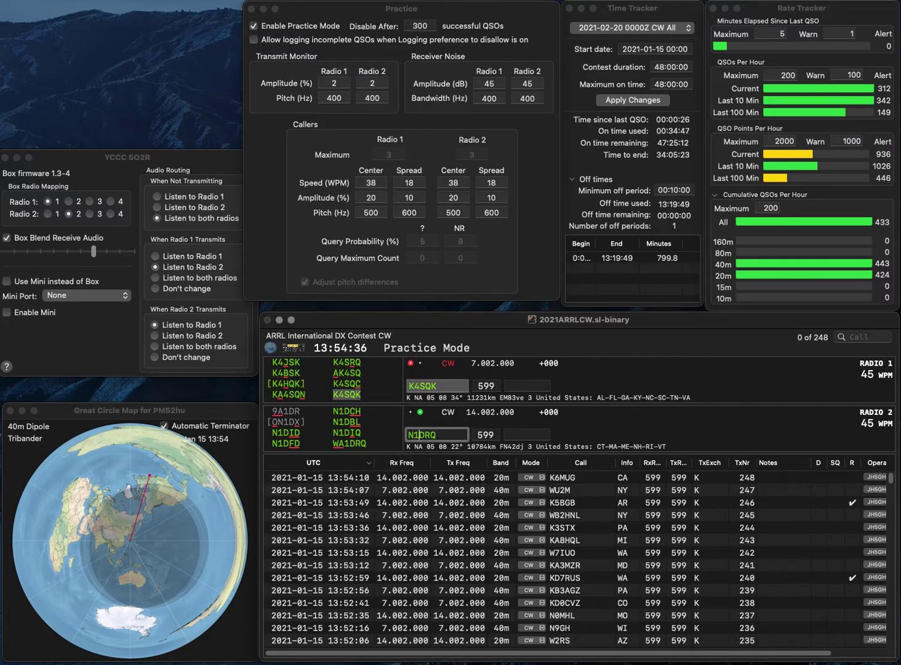
pyautogui.press('BackSpace')
pyautogui.write('DRQ')
pyautogui.press('Return')
pyautogui.press('Left')
pyautogui.press('BackSpace')
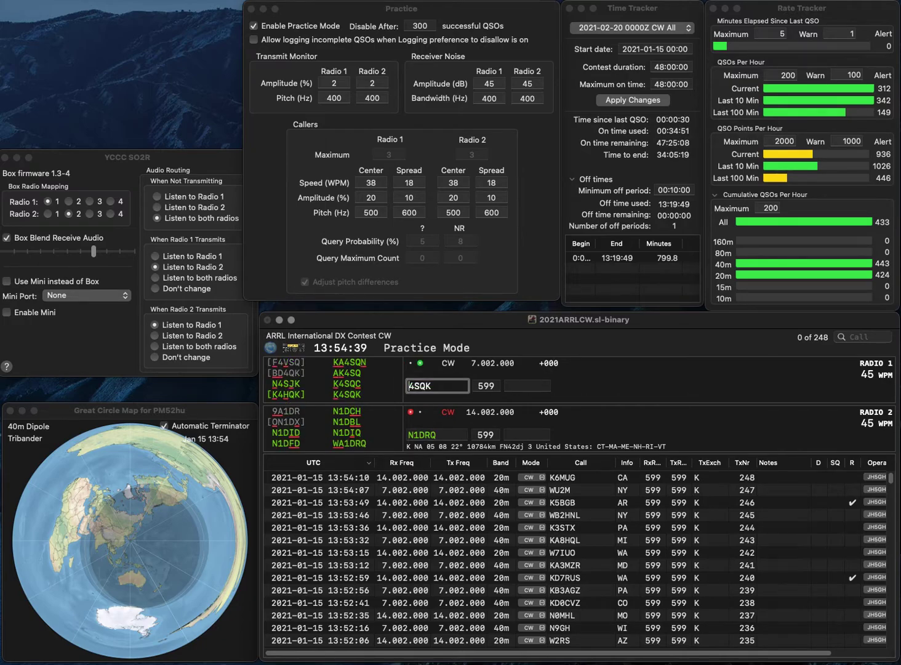
pyautogui.write('K')
pyautogui.press('Return')
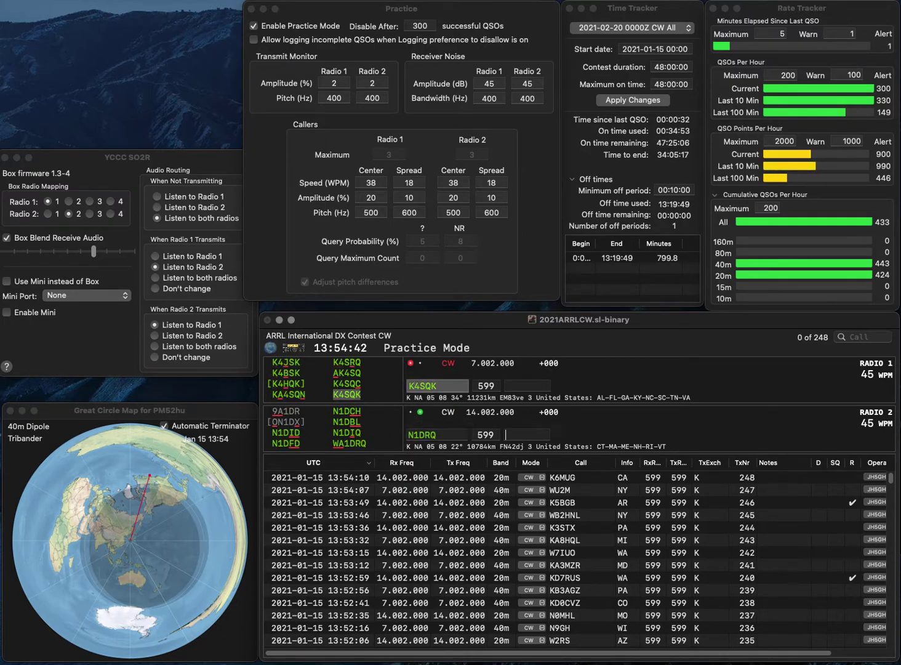
# Correct the Radio 2 call to W1DRQ and send it.
pyautogui.press('Left')
pyautogui.press('Left')
pyautogui.press('Left')
pyautogui.press('Left')
pyautogui.press('BackSpace')
pyautogui.write('W')
pyautogui.press('Return')
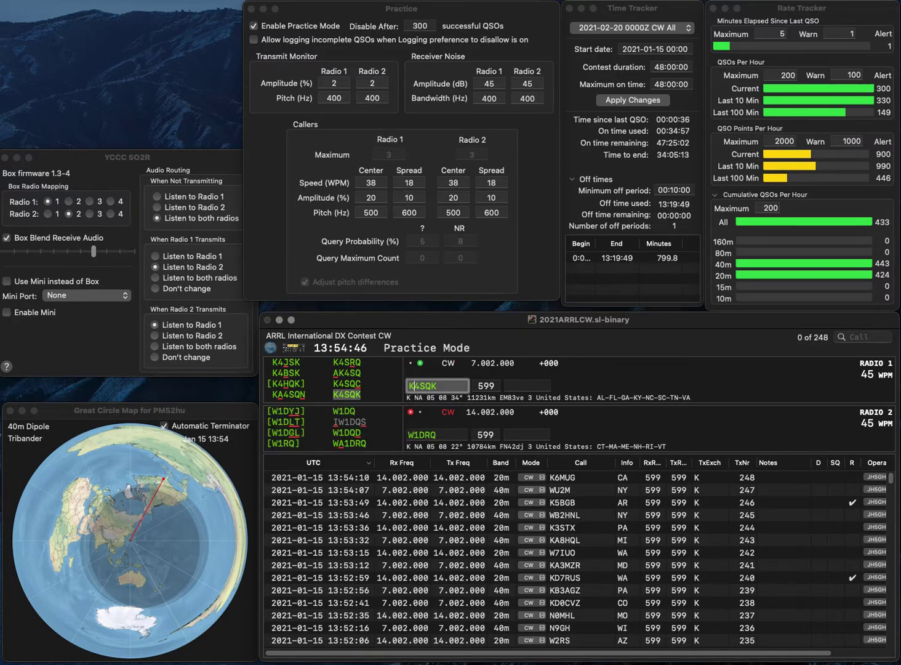
pyautogui.press('BackSpace')
pyautogui.write('H')
pyautogui.press('Return')
pyautogui.write('A')
pyautogui.press('Return')
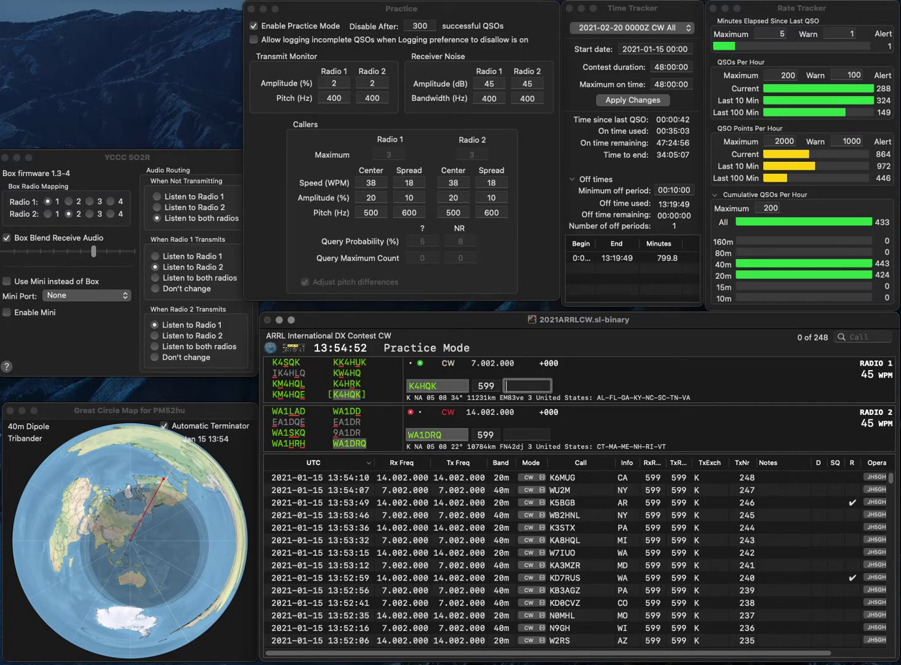
pyautogui.write('NC')
pyautogui.press('Return')
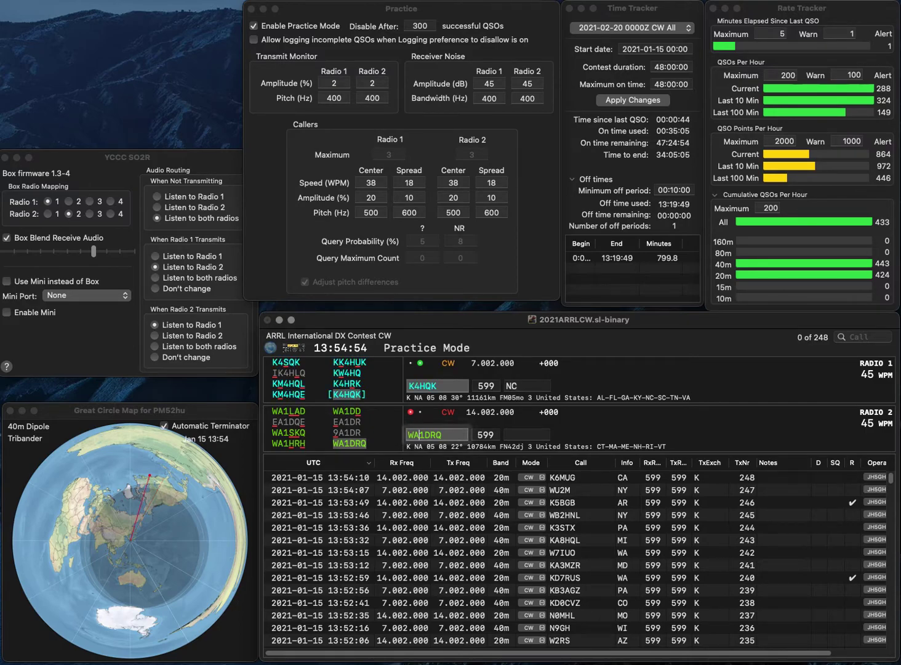
pyautogui.write('ME')
pyautogui.press('Return')
pyautogui.write('NI4M')
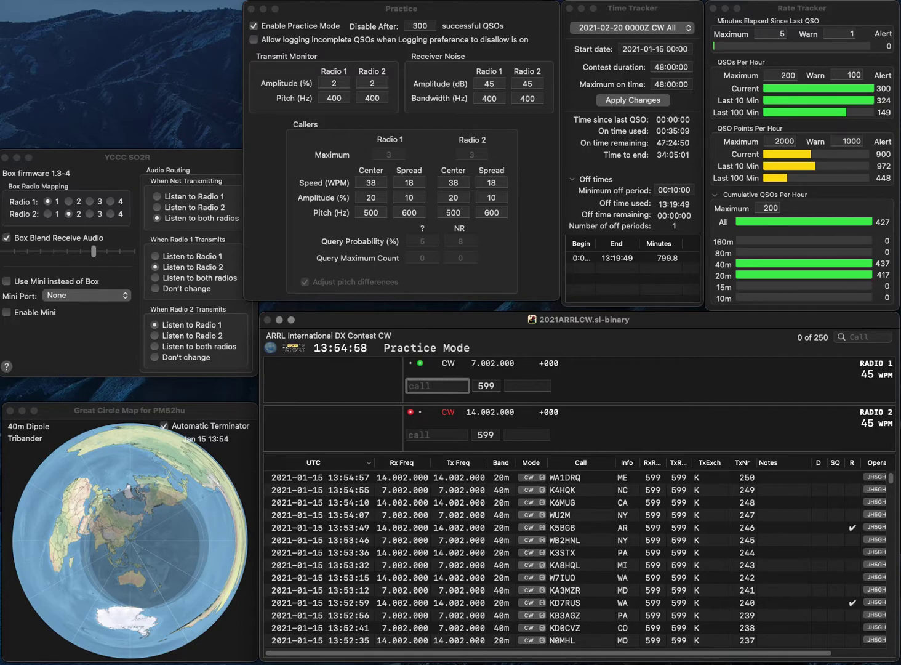
pyautogui.write('X')
pyautogui.press('Return')
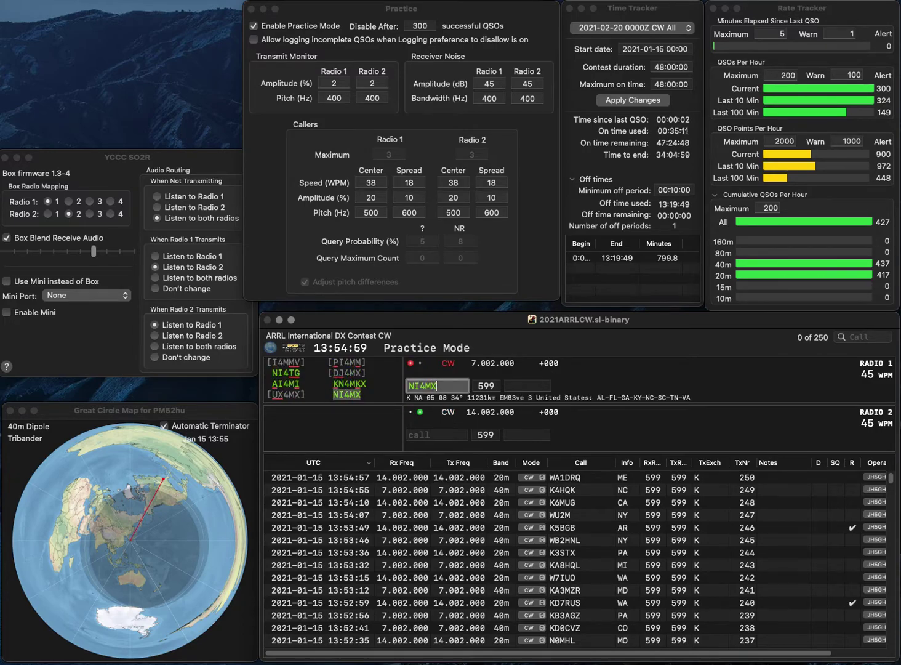
pyautogui.write('VV')
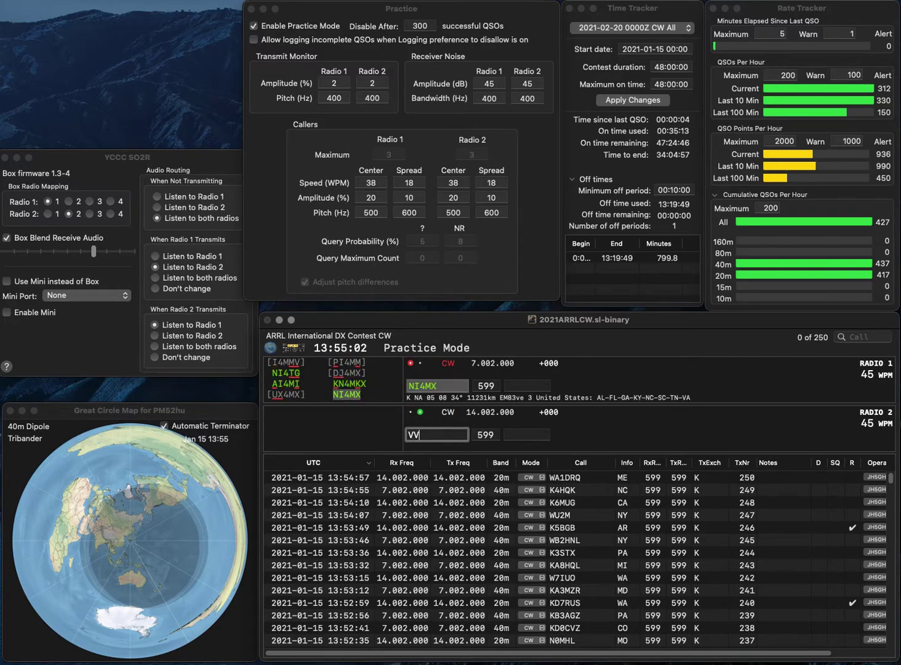
pyautogui.press('Left')
pyautogui.press('Left')
pyautogui.write('W3')
pyautogui.press('Return')
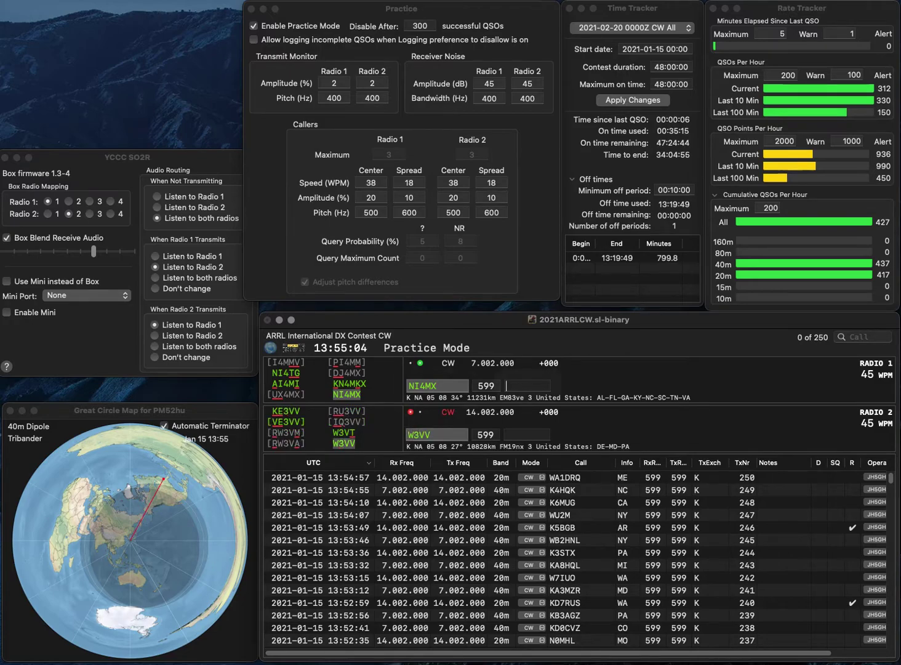
pyautogui.press('Return')
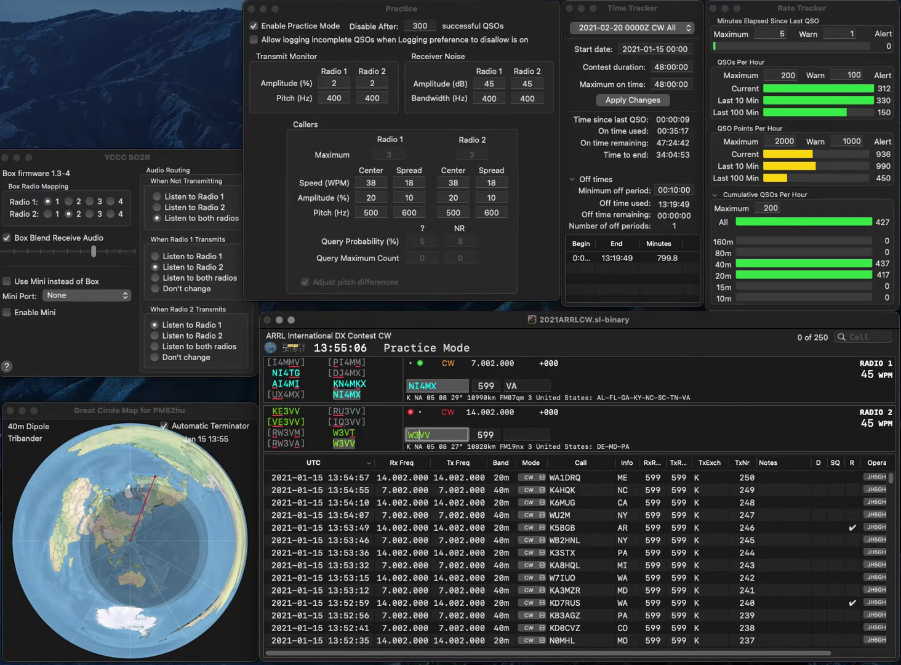
pyautogui.press('space')
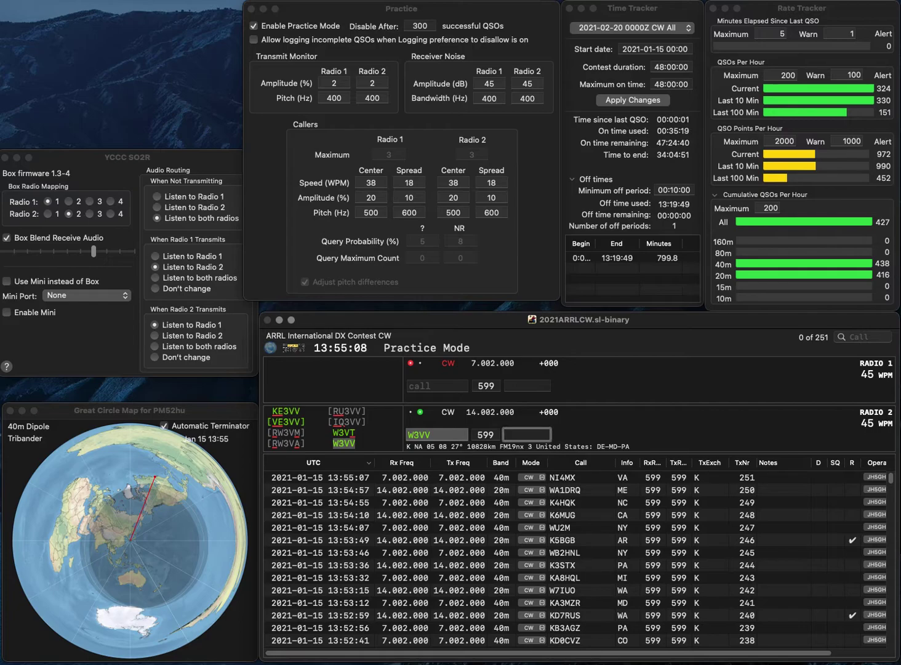
pyautogui.press('Return')
# Send the call N5RB on Radio 1 and the call AA2J on Radio 2.
pyautogui.write('N')
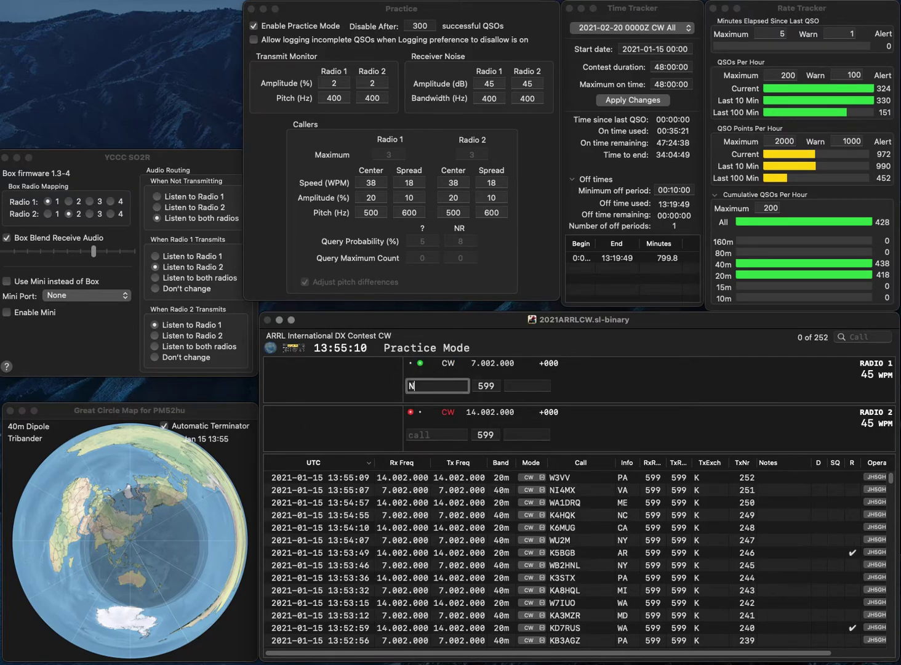
pyautogui.write('5RB')
pyautogui.press('Return')
pyautogui.write('AA2J')
pyautogui.press('Return')
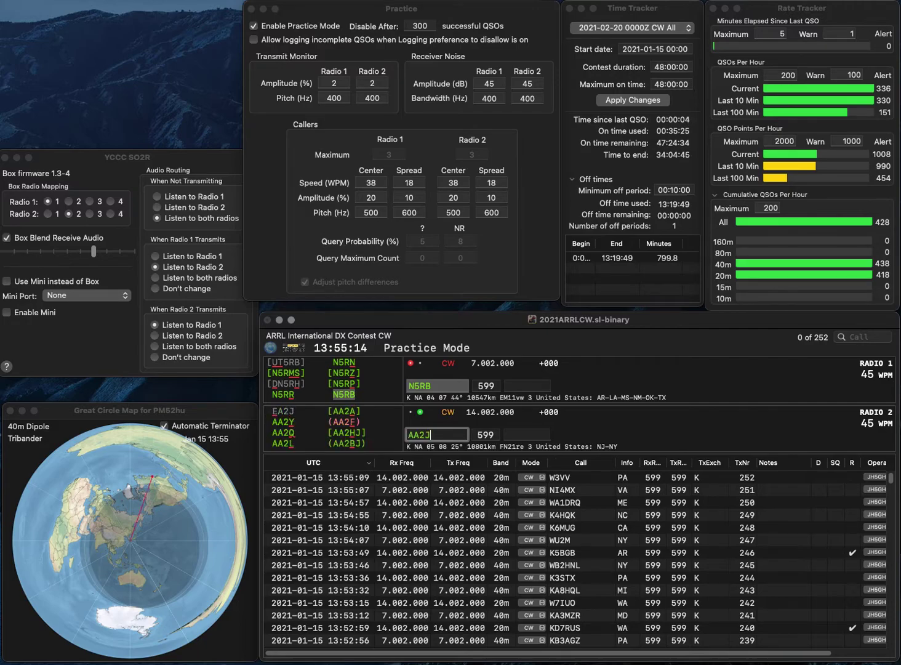
# Log N5RB with exchange TX on Radio 1.
pyautogui.press('space')
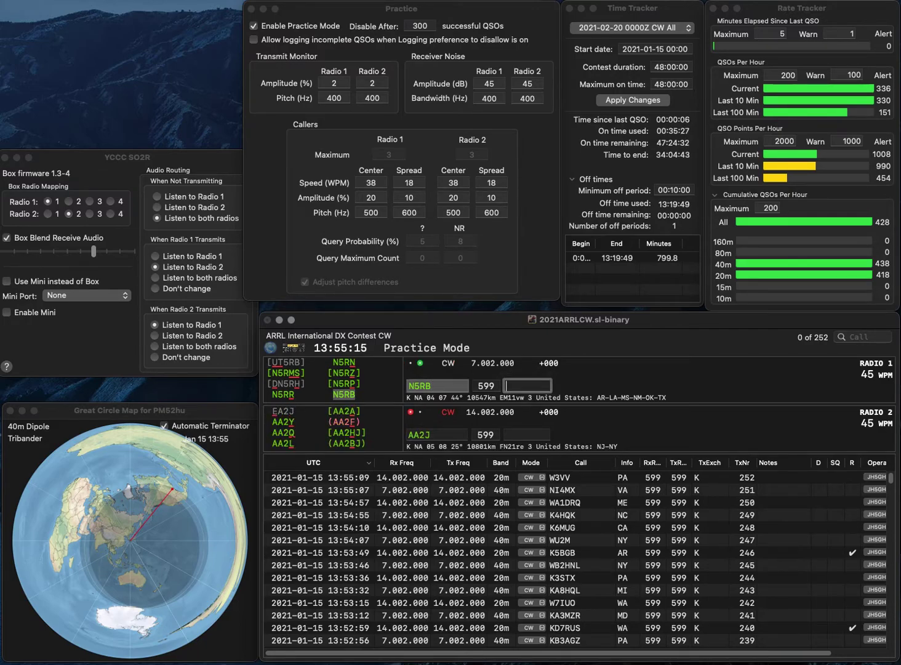
pyautogui.write('TX')
pyautogui.press('Return')
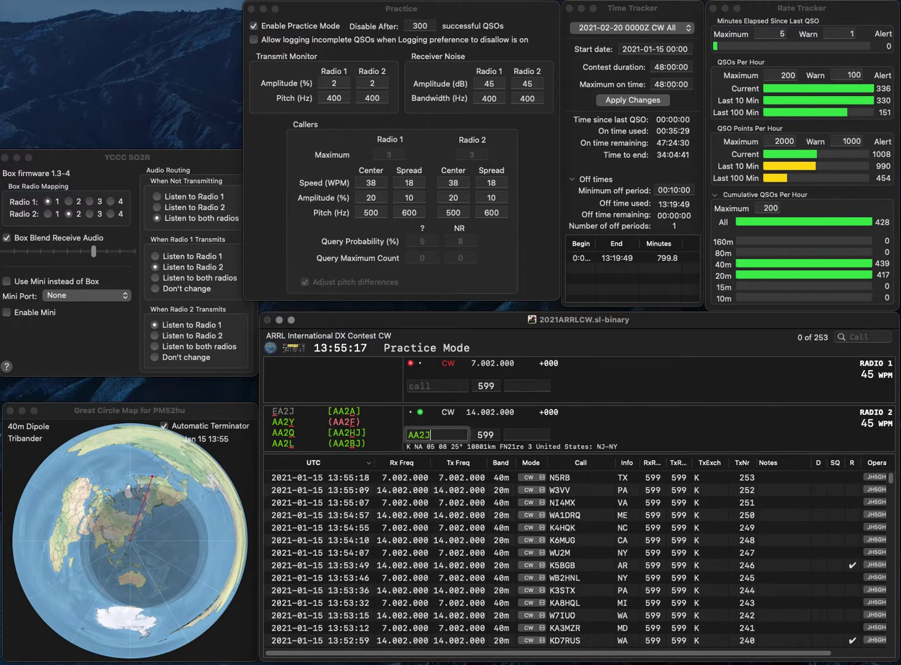
pyautogui.press('BackSpace')
pyautogui.press('BackSpace')
pyautogui.write('3J')
pyautogui.press('Return')
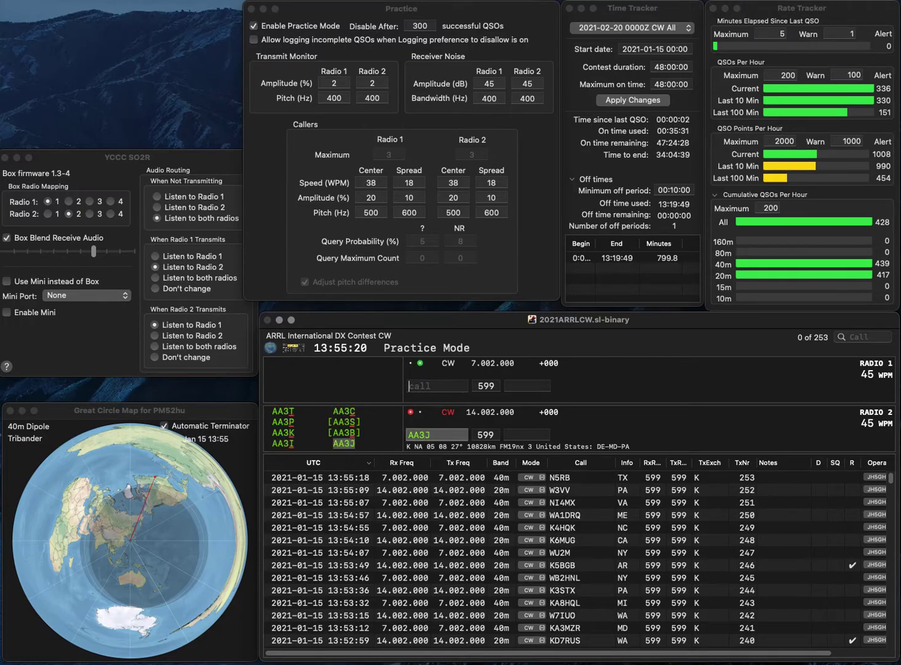
# Send the partial call N2 on Radio 1 and log AA3J with exchange DE on Radio 2.
pyautogui.write('N2')
pyautogui.press('Return')
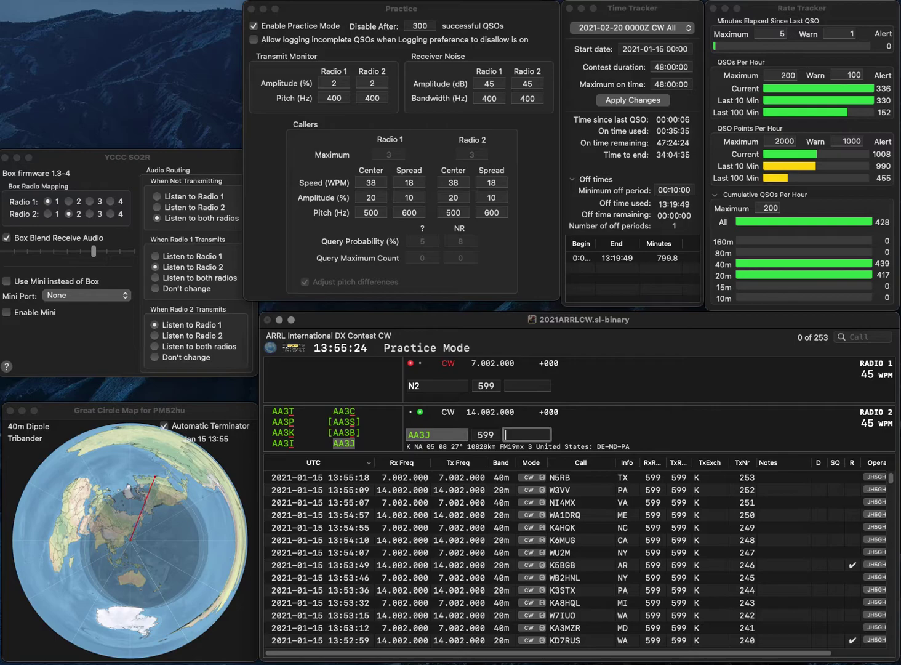
pyautogui.write('DE')
pyautogui.press('Return')
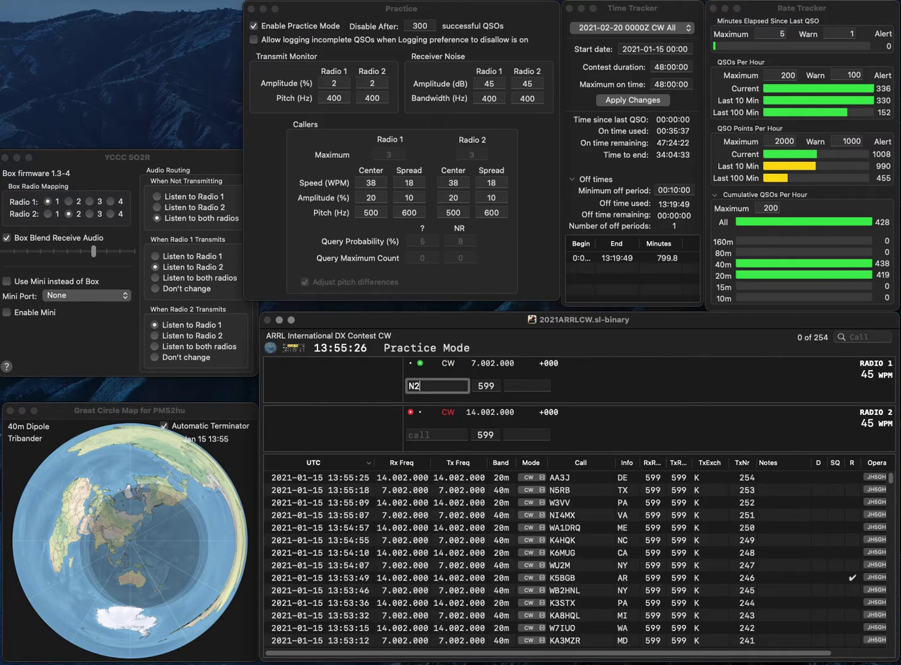
# Complete the Radio 1 call as N2CID and send it, and send the call NS9F on Radio 2.
pyautogui.write('YID')
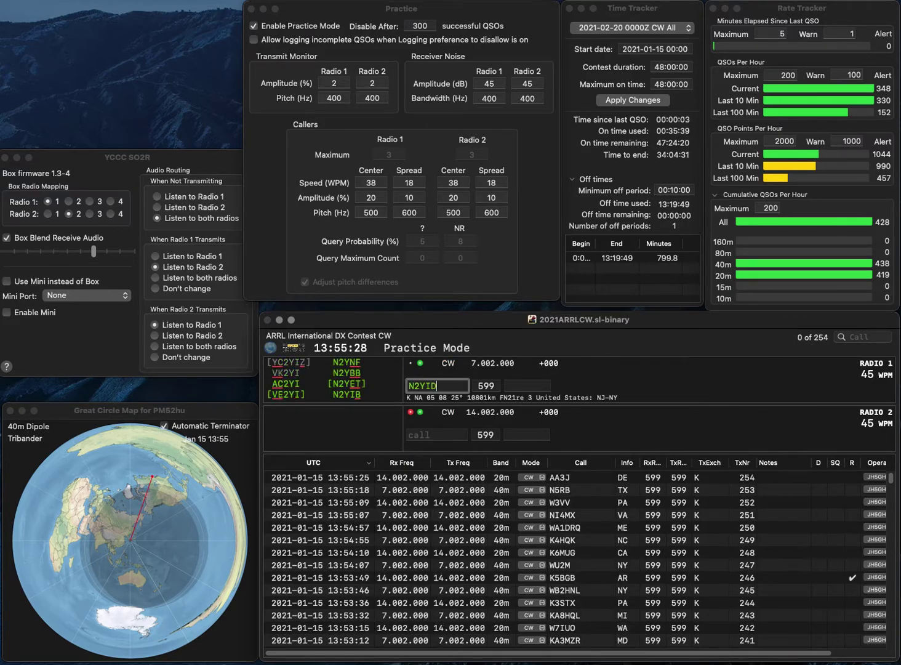
pyautogui.press('BackSpace')
pyautogui.write('C')
pyautogui.press('Return')
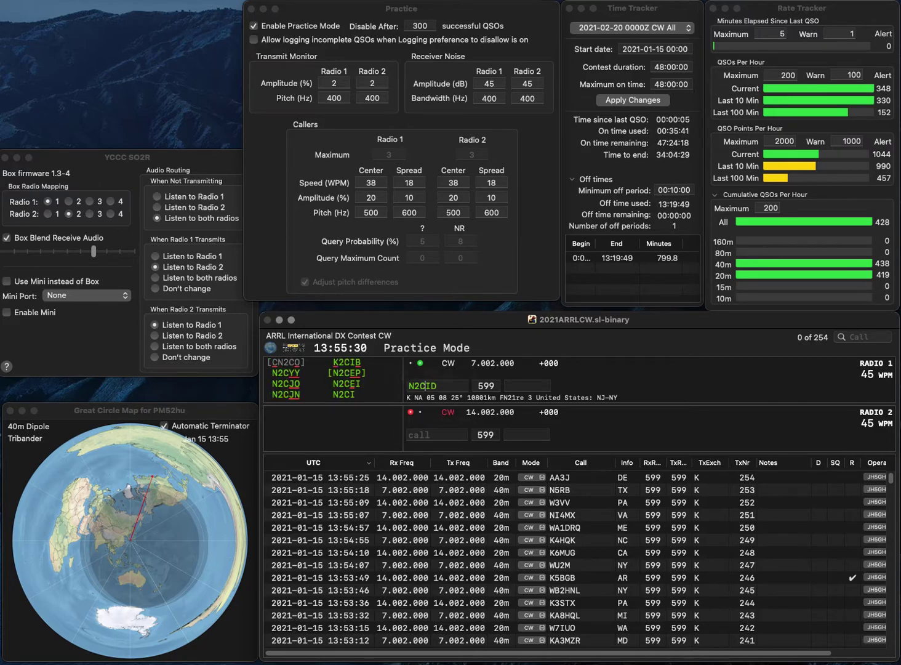
pyautogui.write('NS9F')
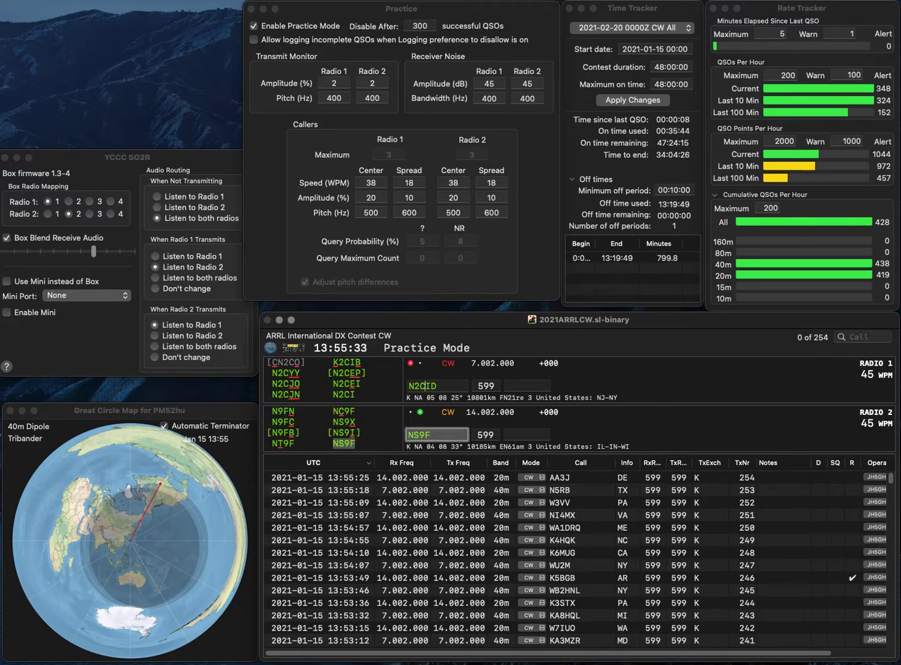
pyautogui.press('Return')
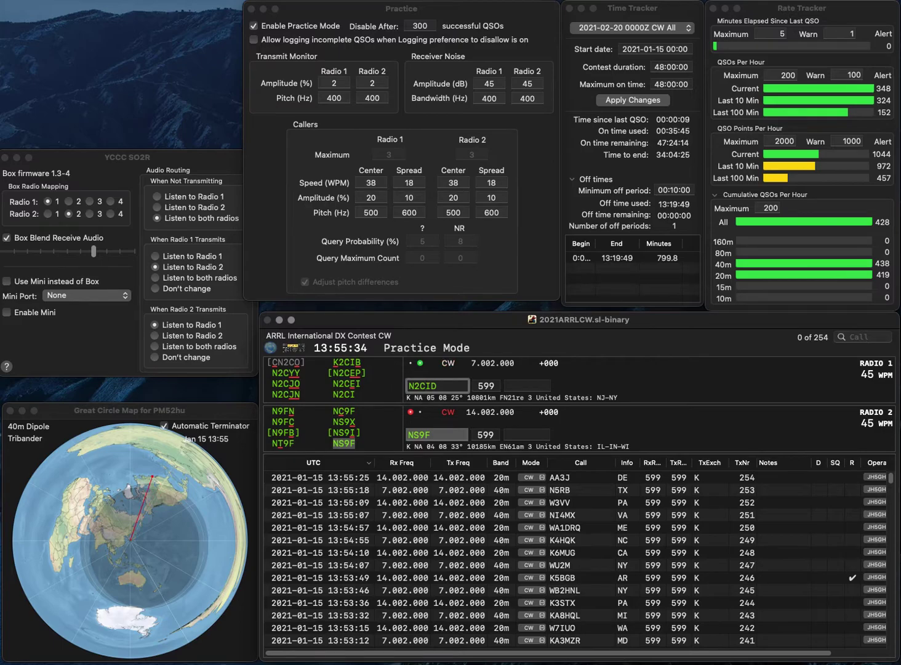
pyautogui.press('BackSpace')
pyautogui.write('Y')
pyautogui.press('Right')
pyautogui.press('Right')
pyautogui.press('BackSpace')
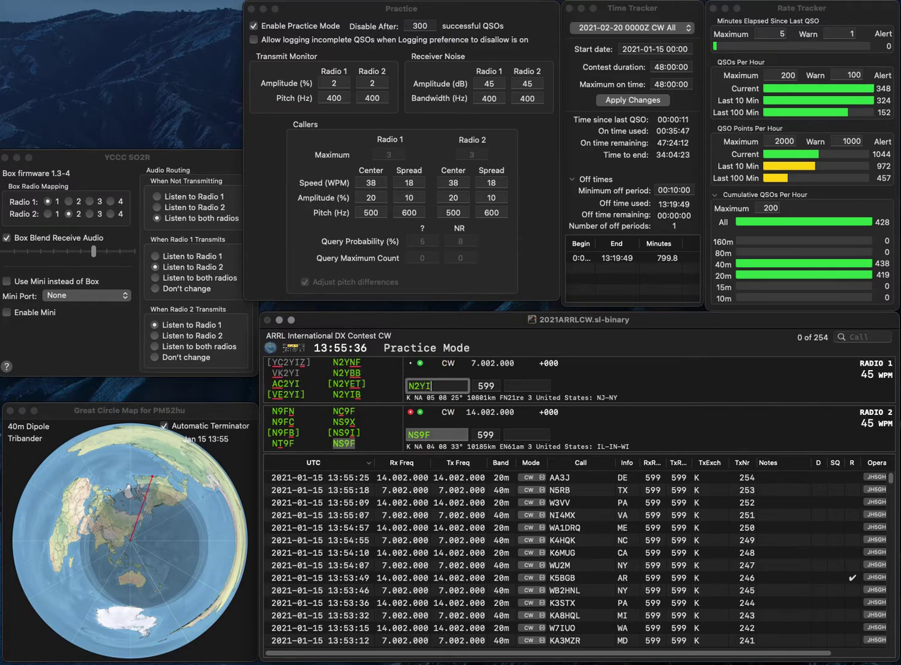
pyautogui.write('B')
pyautogui.press('Return')
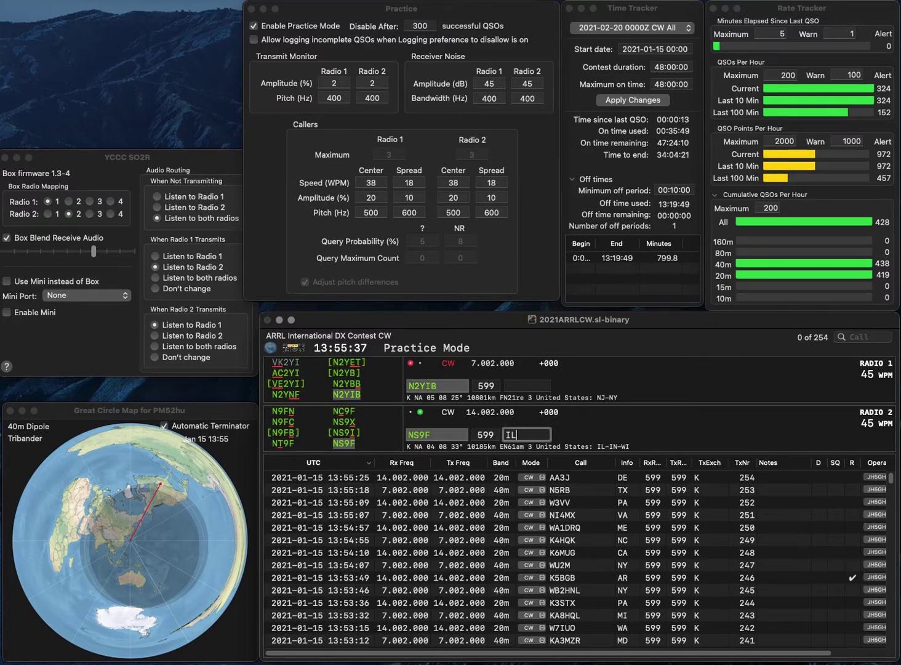
pyautogui.press('Return')
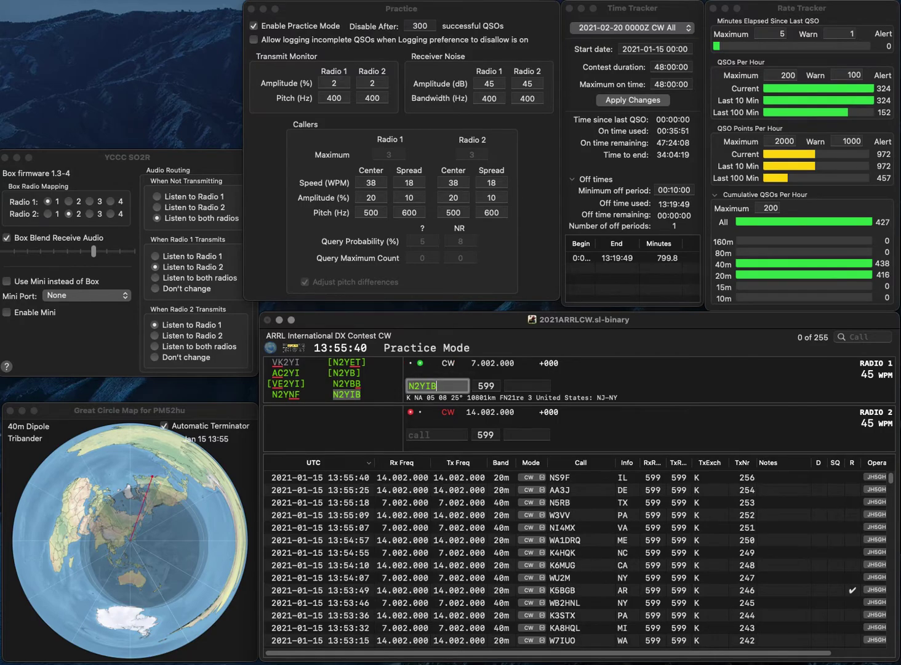
pyautogui.write('NJ')
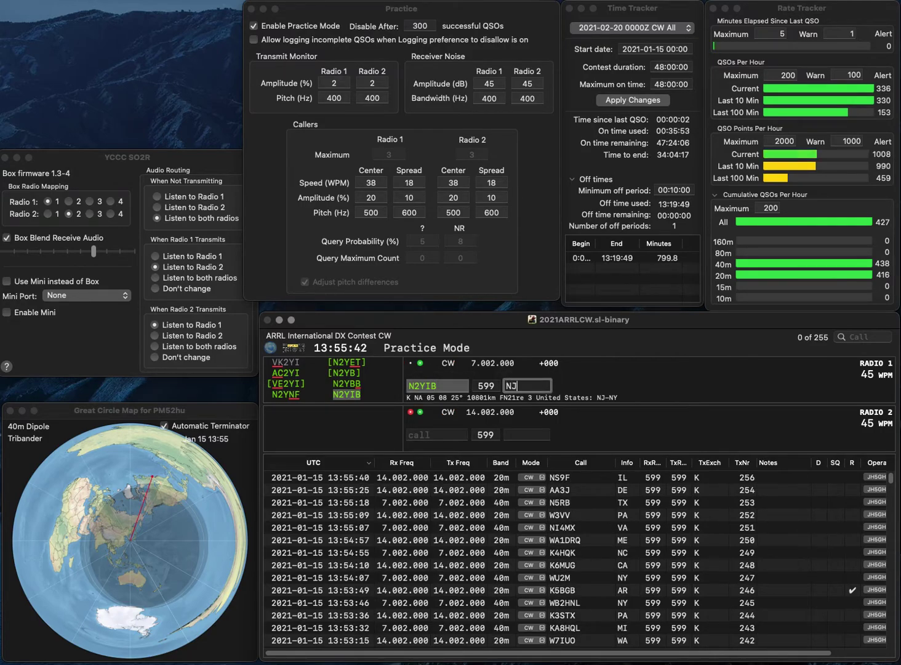
pyautogui.press('Return')
pyautogui.write('K4AB')
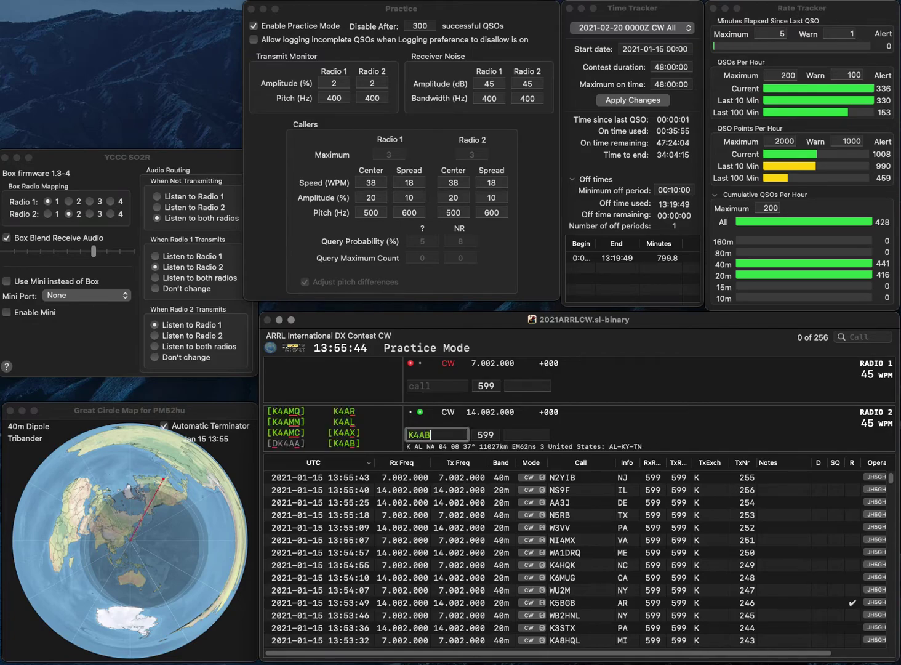
pyautogui.press('Return')
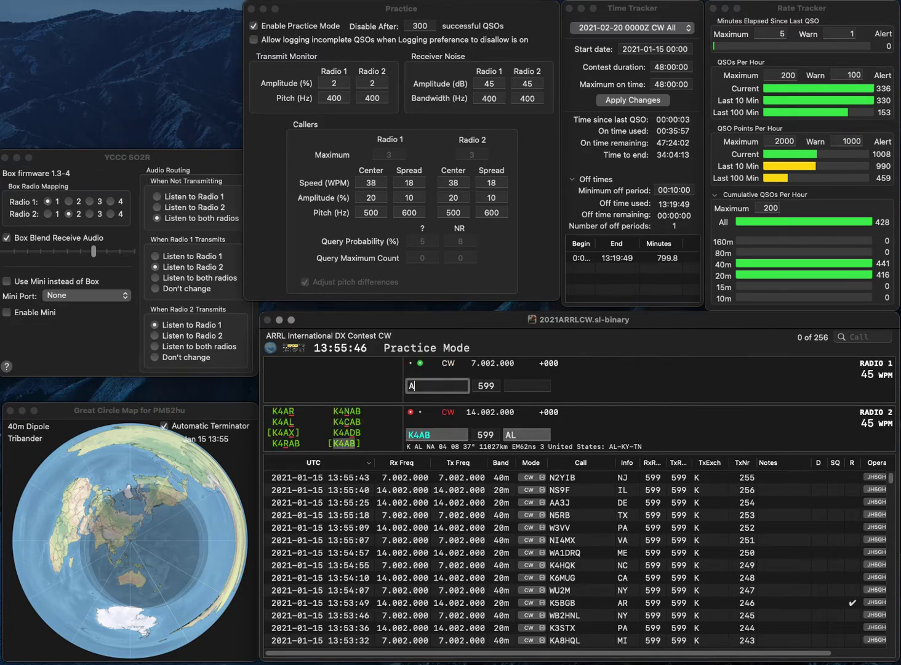
pyautogui.write('AB4UL')
pyautogui.press('Return')
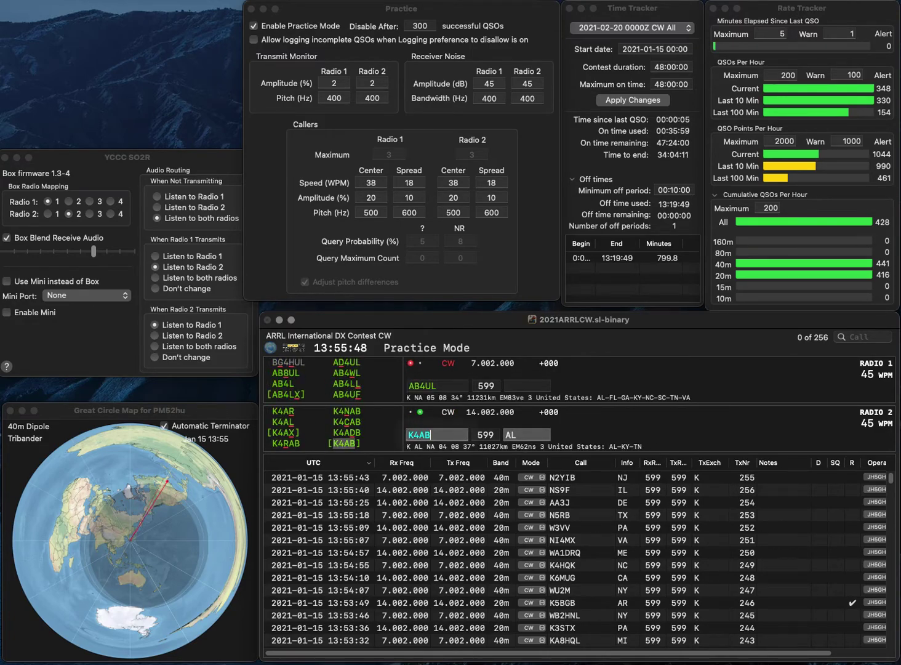
pyautogui.press('Return')
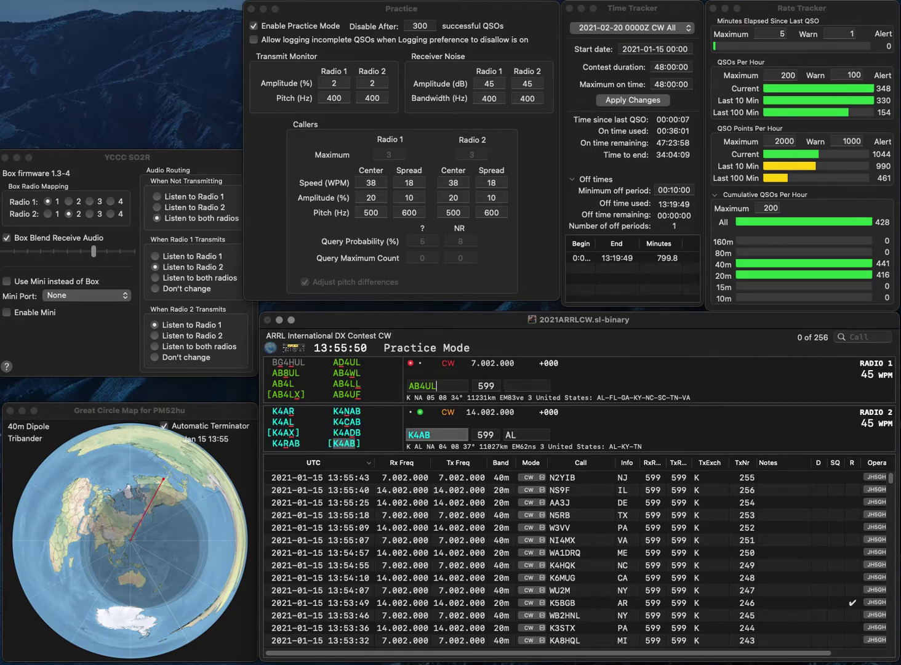
# Correct the Radio 1 call to AD4UL and send it, and send the call W8WOM on Radio 2.
pyautogui.press('BackSpace')
pyautogui.write('D')
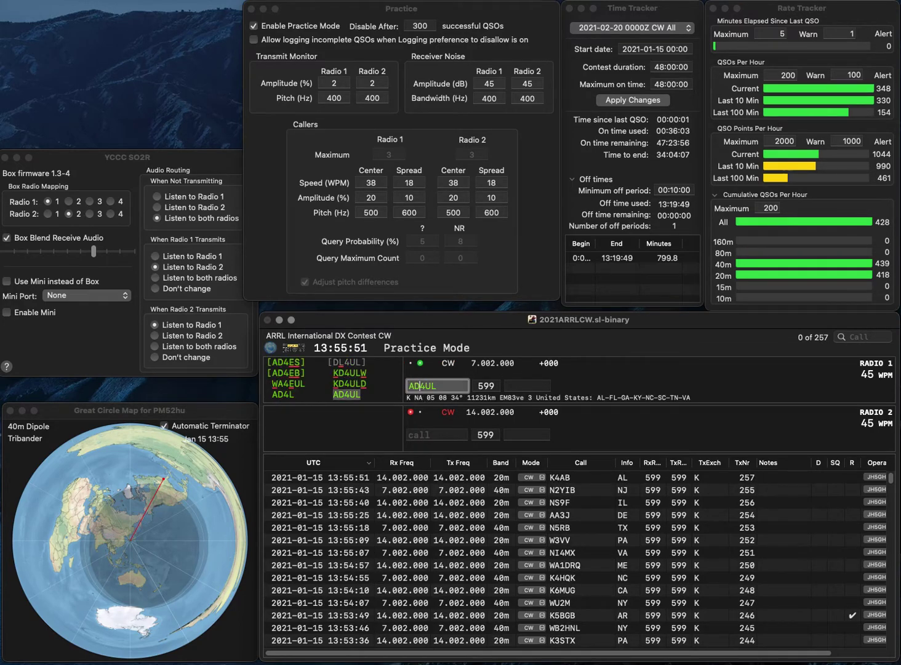
pyautogui.press('Return')
pyautogui.write('W8WOM')
pyautogui.press('Return')
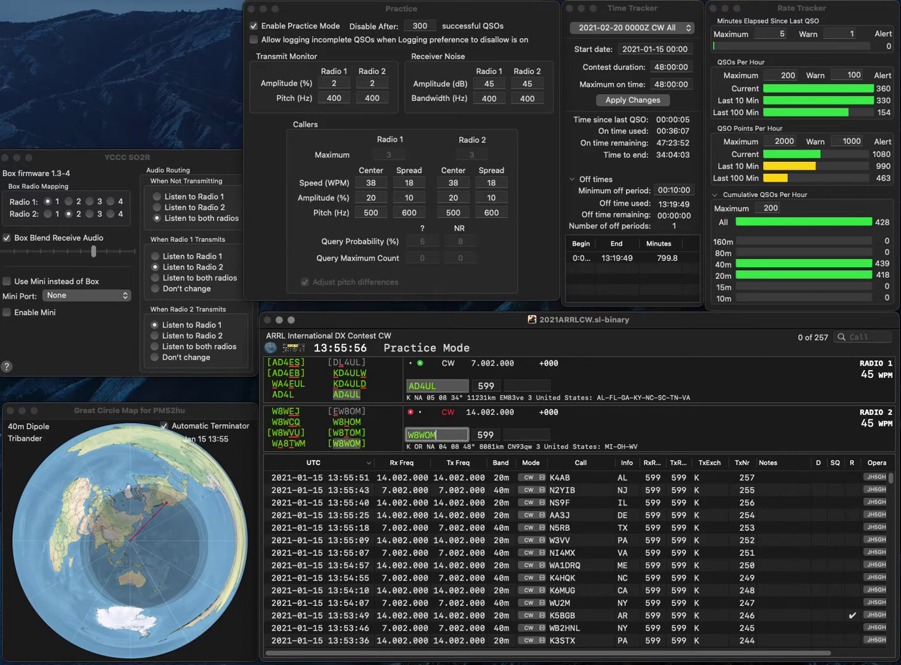
pyautogui.write('AL')
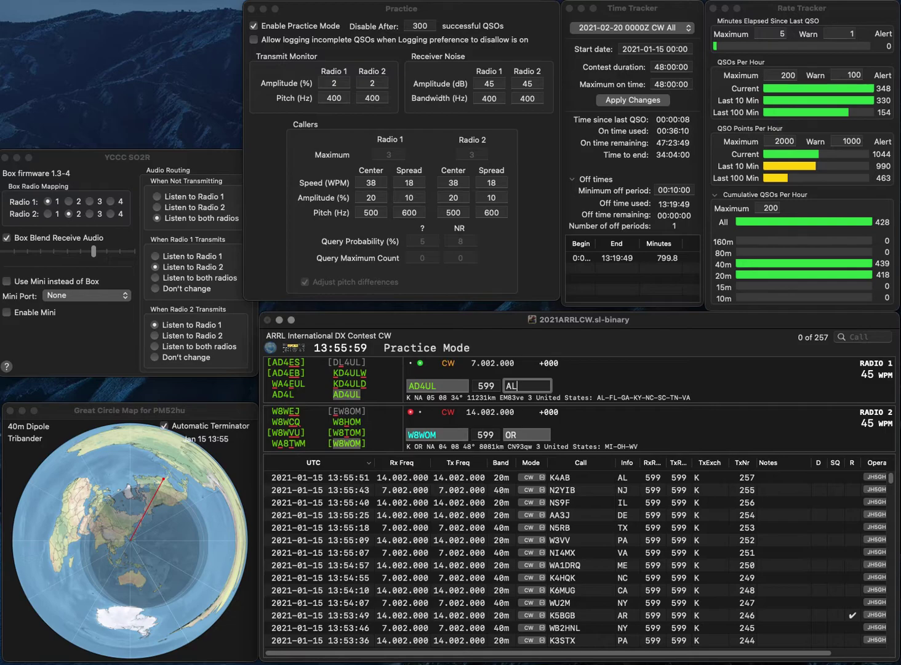
pyautogui.press('Return')
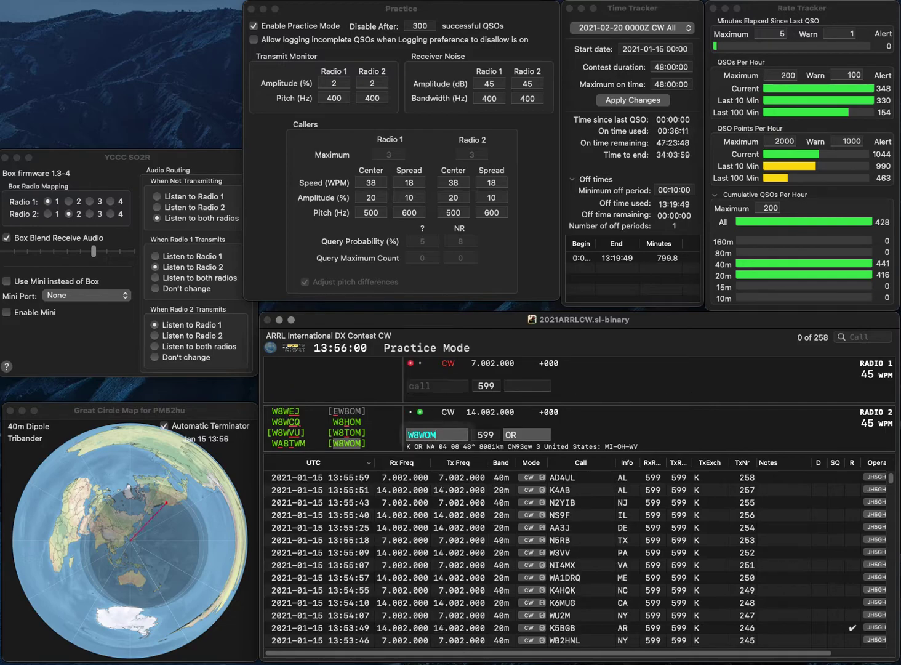
pyautogui.press('Return')
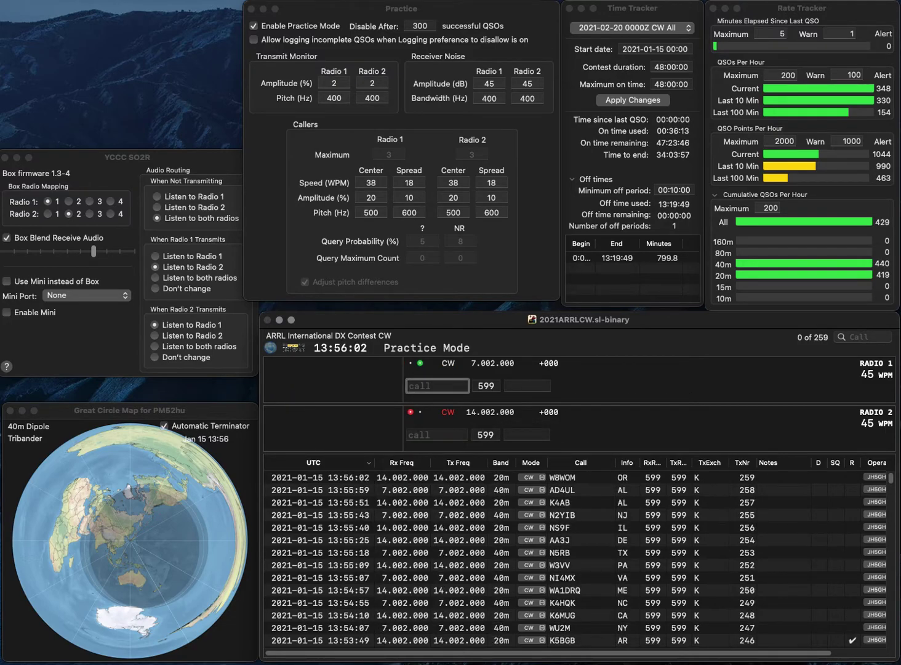
pyautogui.write('NC1CC')
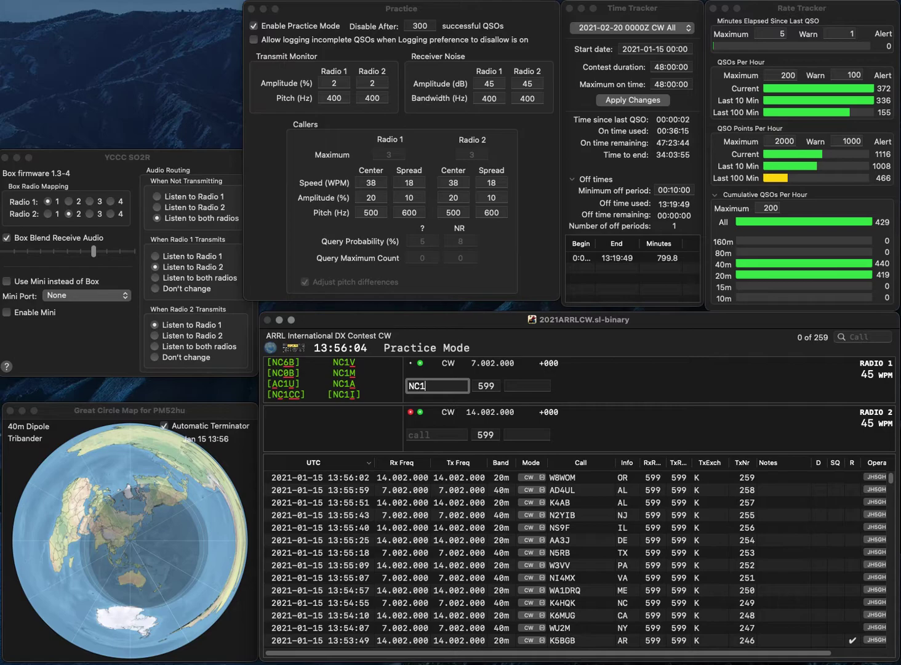
pyautogui.press('Return')
pyautogui.write('HAL')
pyautogui.write('N4')
pyautogui.press('Return')
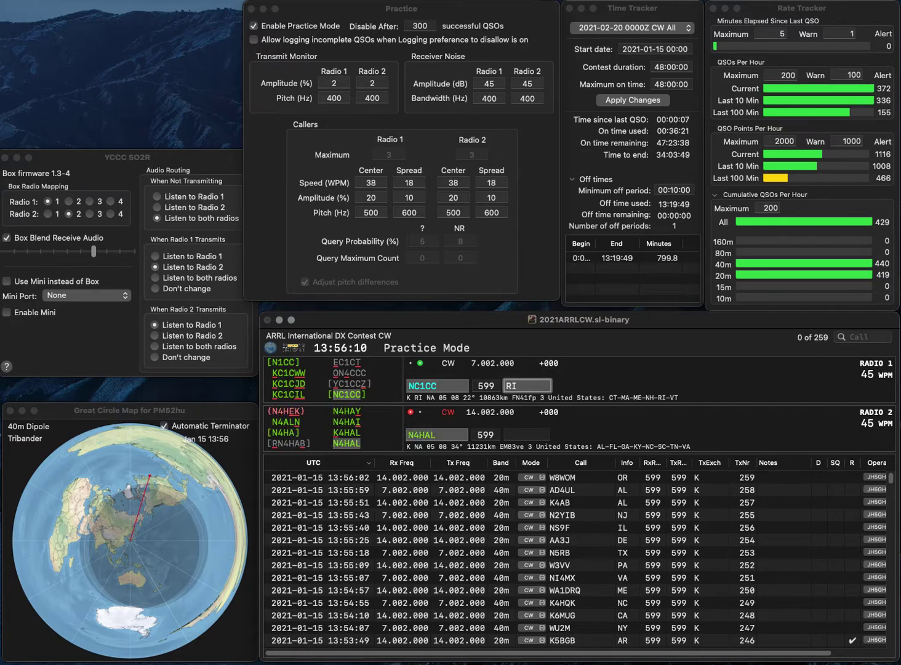
# Log NC1CC with exchange RI on Radio 1 and N4HAL with exchange SC on Radio 2.
pyautogui.press('Return')
pyautogui.press('Return')
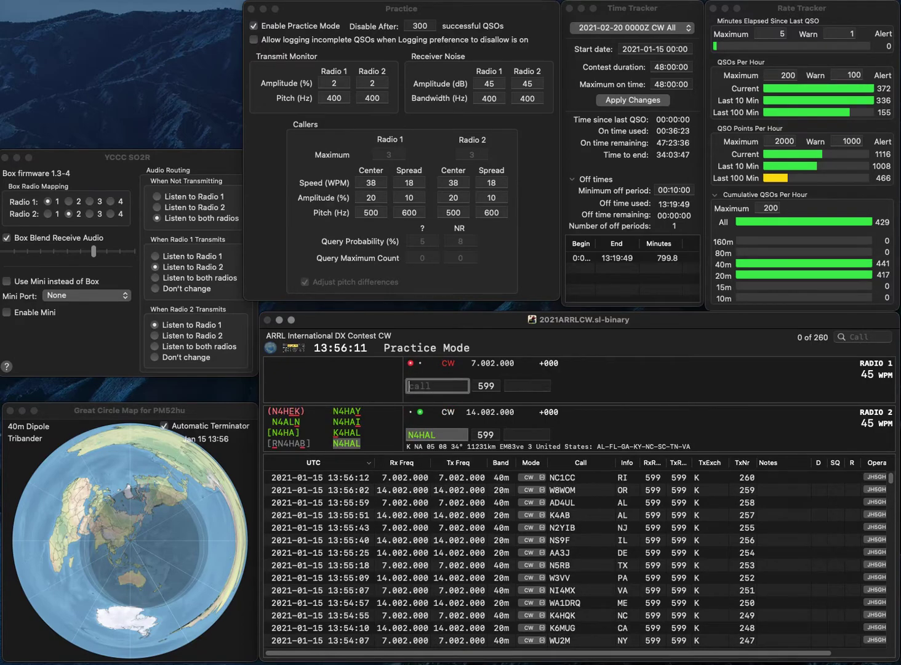
pyautogui.press('space')
pyautogui.write('SC')
pyautogui.press('Return')
# Send the partial call K3 on Radio 1 and the call WB5AAA on Radio 2.
pyautogui.write('3')
pyautogui.press('Left')
pyautogui.write('K')
pyautogui.press('Return')
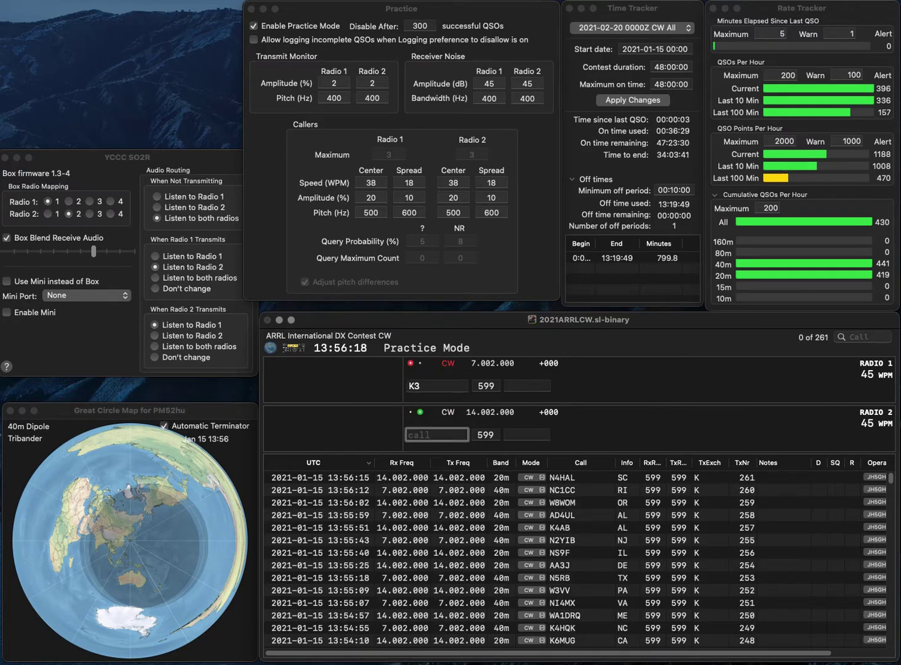
pyautogui.write('WB5A')
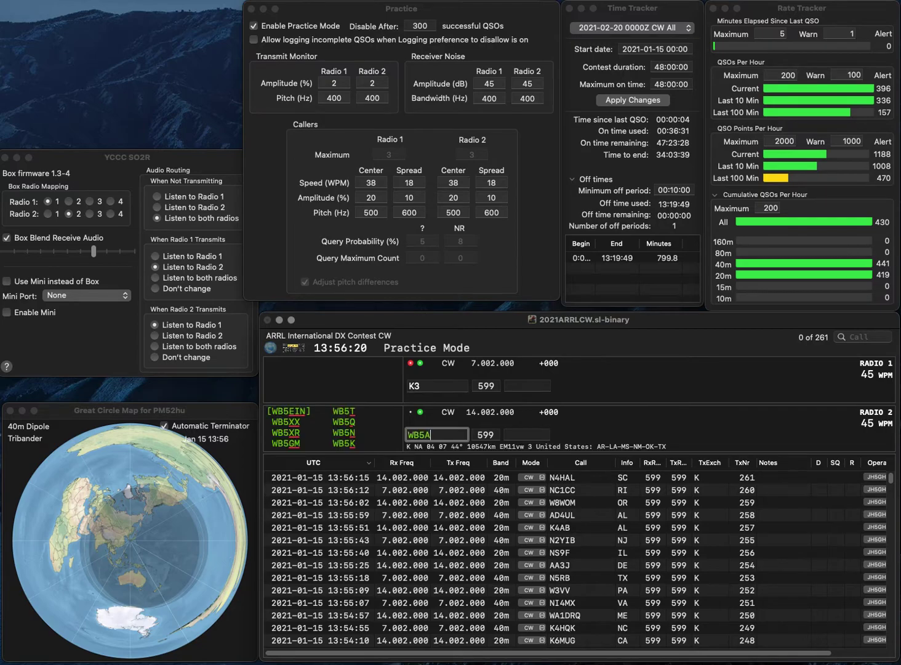
pyautogui.write('AA')
pyautogui.press('Return')
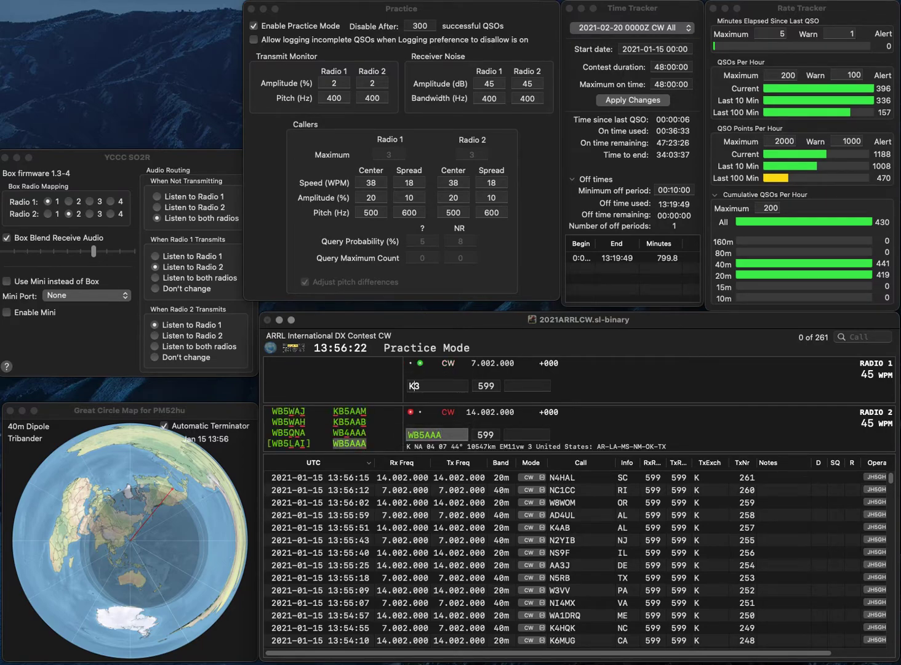
# Complete the Radio 1 call as K3USC and send it.
pyautogui.write('USC')
pyautogui.press('Delete')
pyautogui.press('Return')
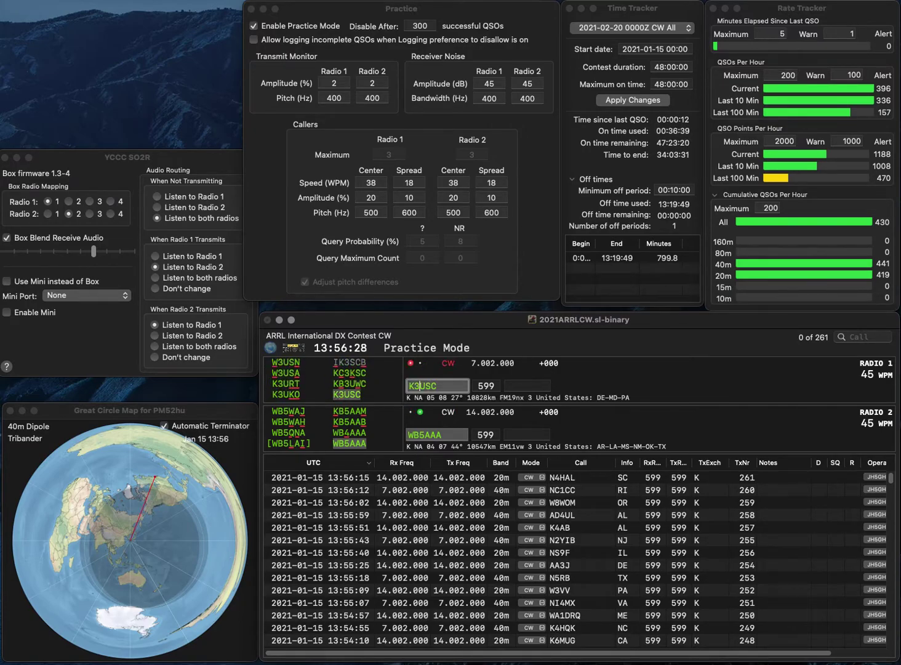
pyautogui.write('LA')
pyautogui.press('Return')
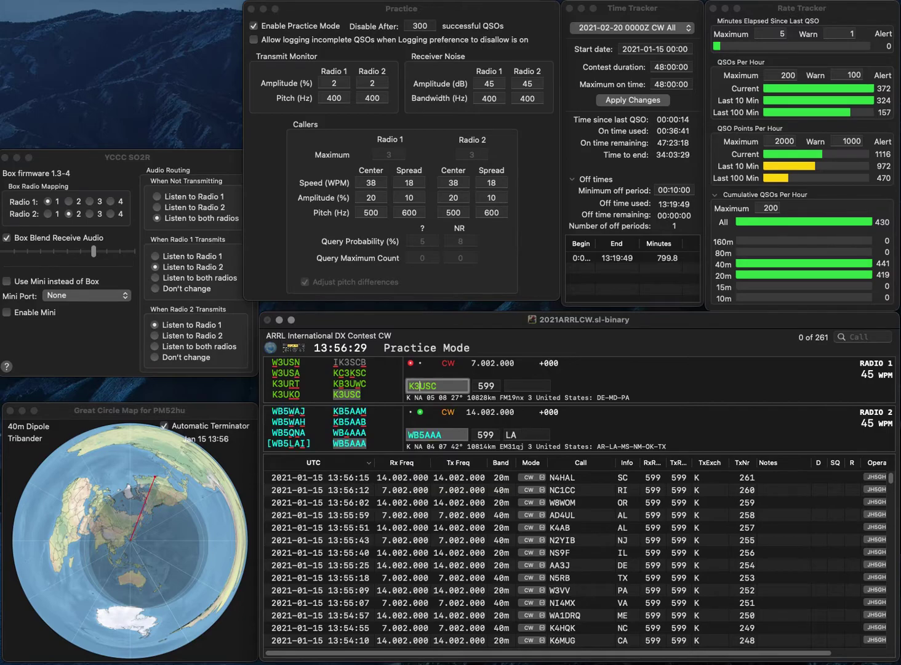
pyautogui.press('Tab')
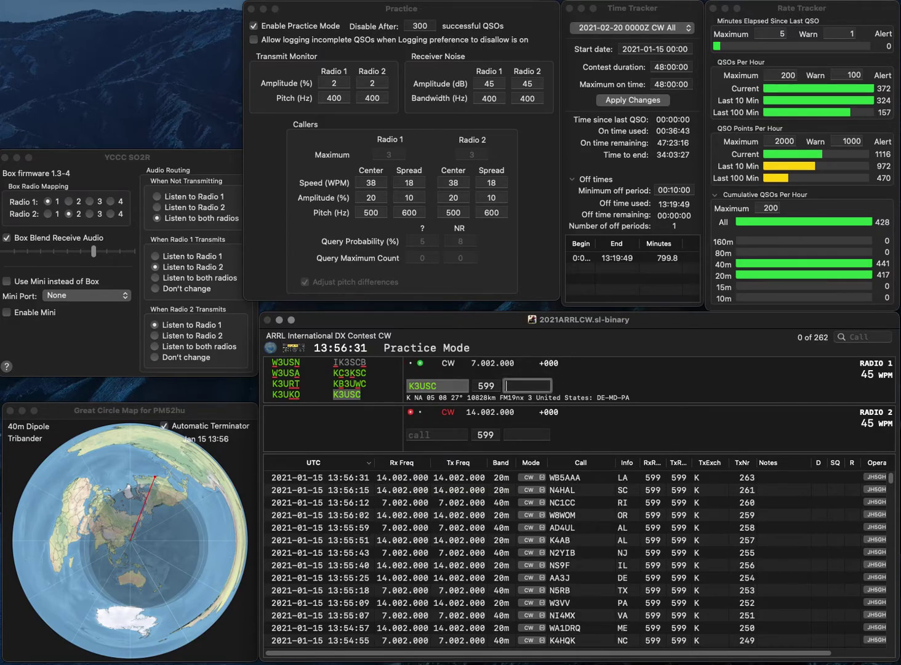
pyautogui.write('MD')
pyautogui.press('Return')
pyautogui.write('KB3I')
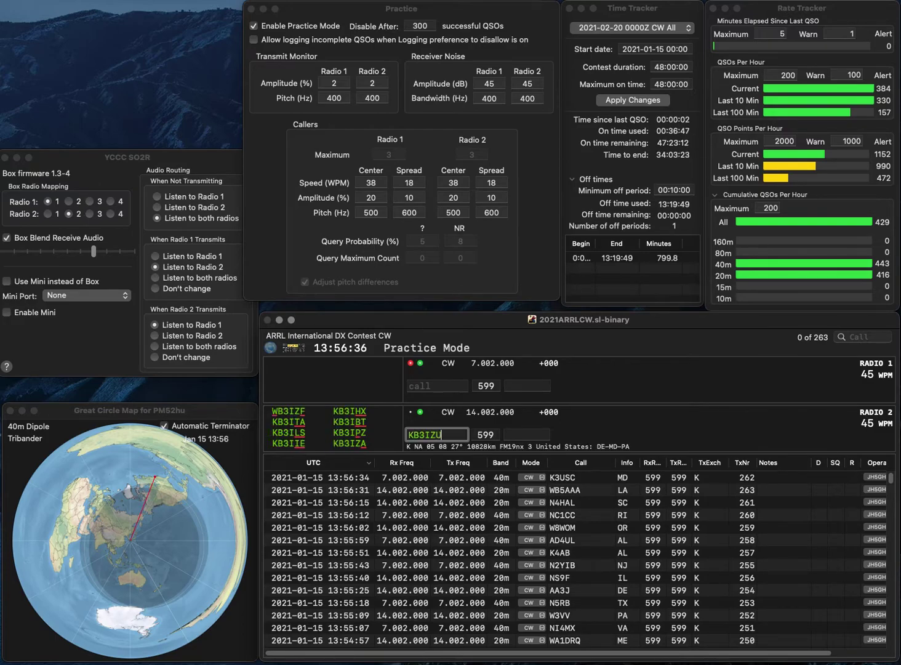
pyautogui.write('GU')
pyautogui.press('Return')
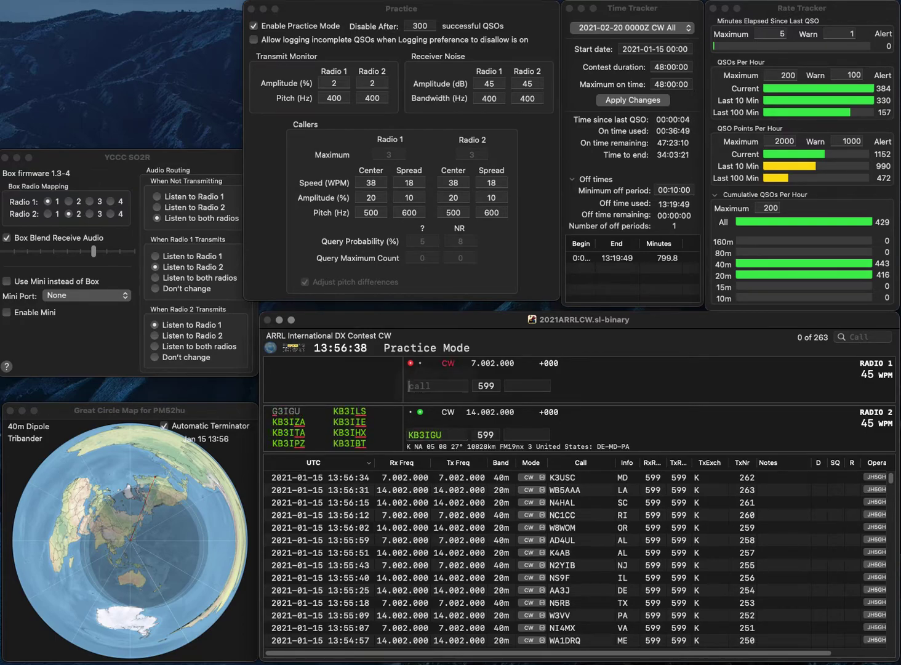
pyautogui.write('NR3C')
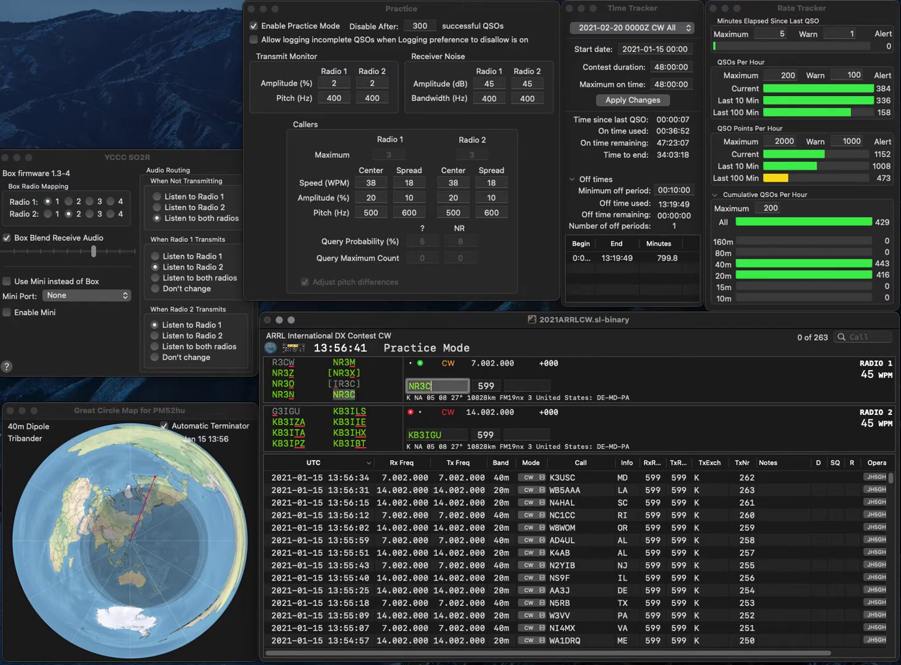
pyautogui.press('Return')
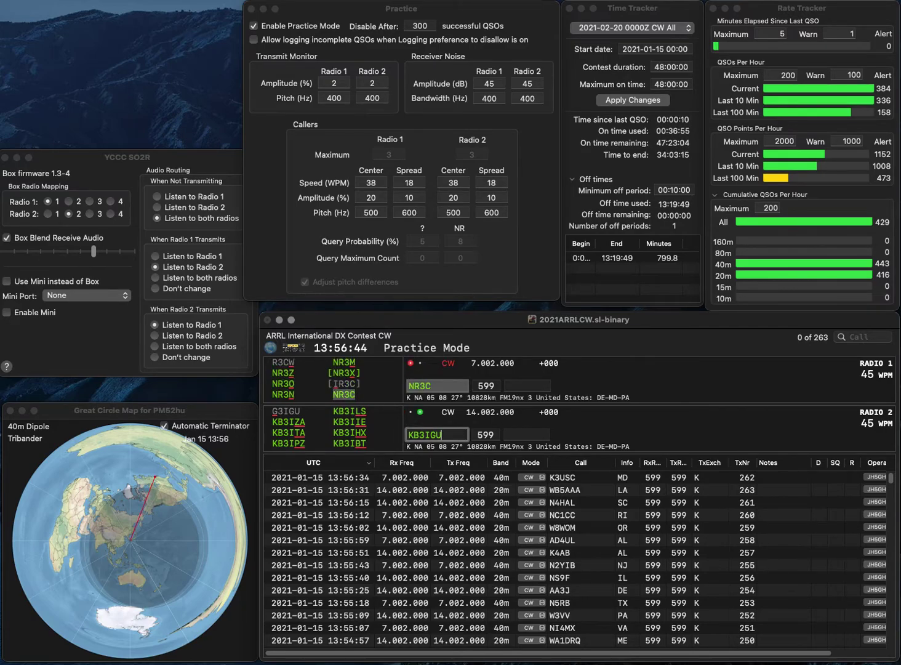
pyautogui.press('BackSpace')
pyautogui.press('BackSpace')
pyautogui.write('Z')
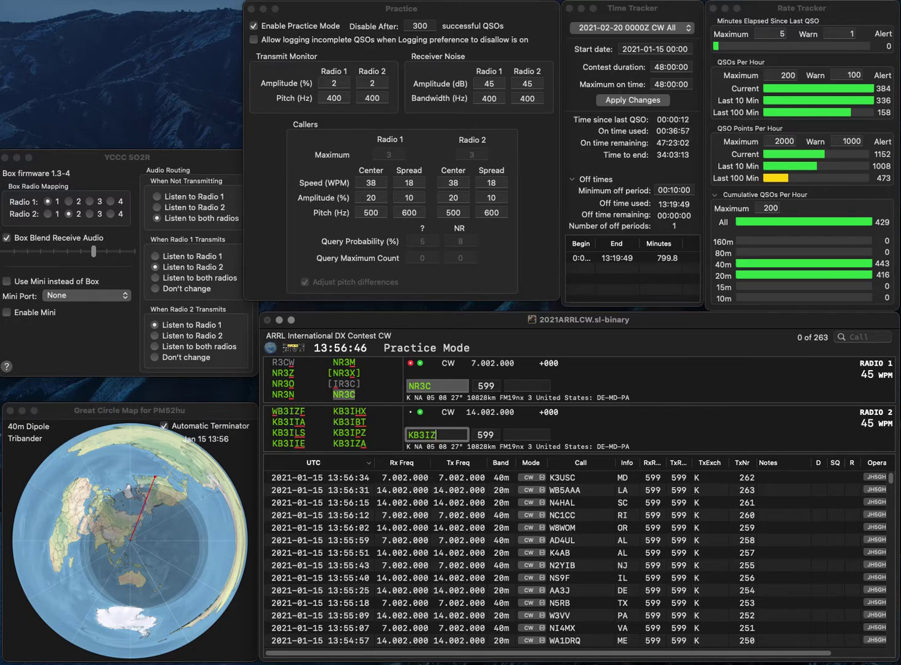
pyautogui.write('A')
pyautogui.press('Return')
pyautogui.press('Tab')
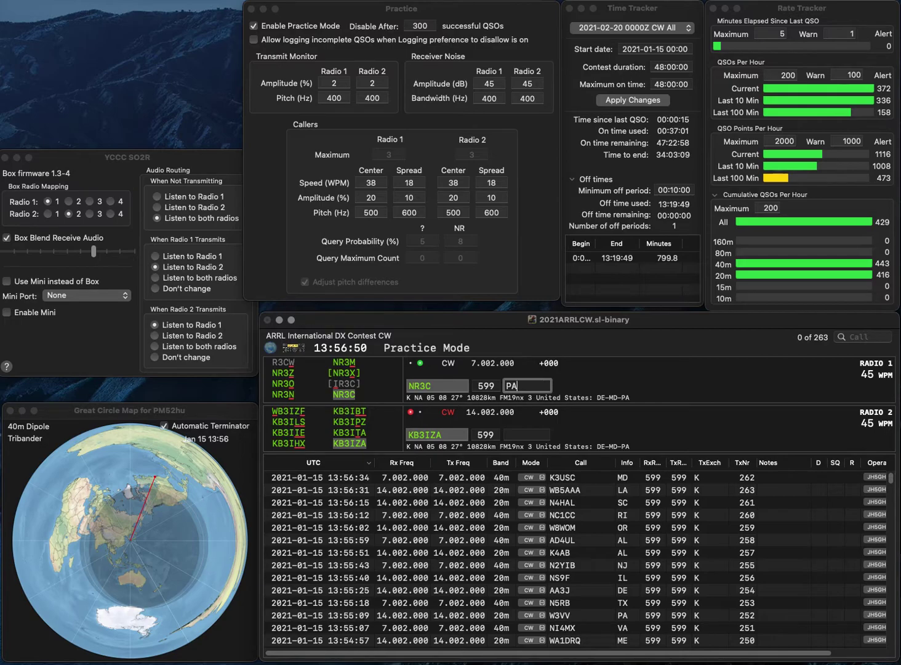
pyautogui.press('Return')
pyautogui.press('space')
pyautogui.write('MD')
pyautogui.press('Return')
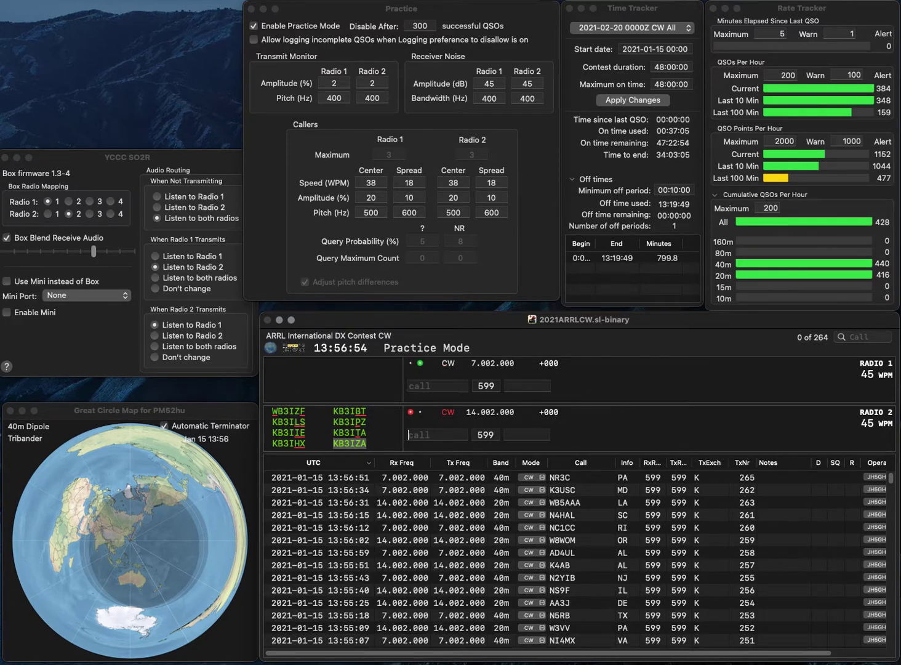
# Send the call K8IDX on Radio 1 and the partial call VEL on Radio 2, and repeat both transmissions.
pyautogui.write('WK8I')
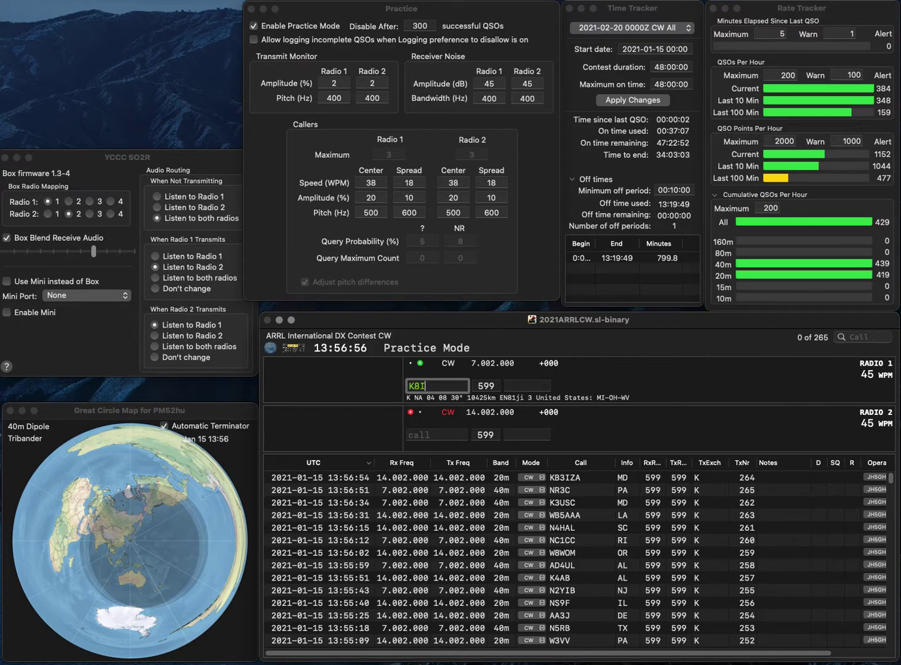
pyautogui.write('DX')
pyautogui.press('Return')
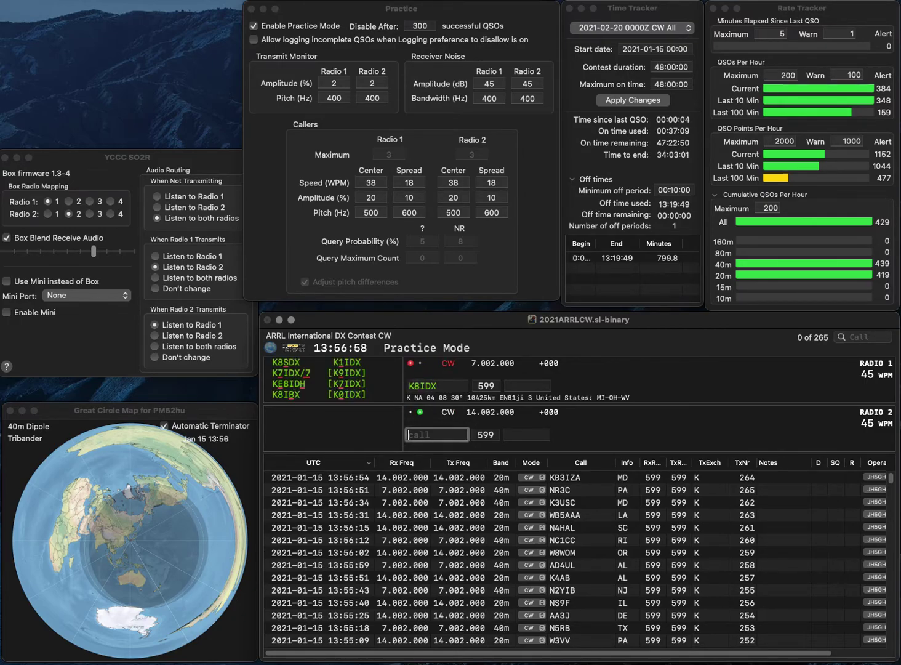
pyautogui.write('VEL')
pyautogui.press('Return')
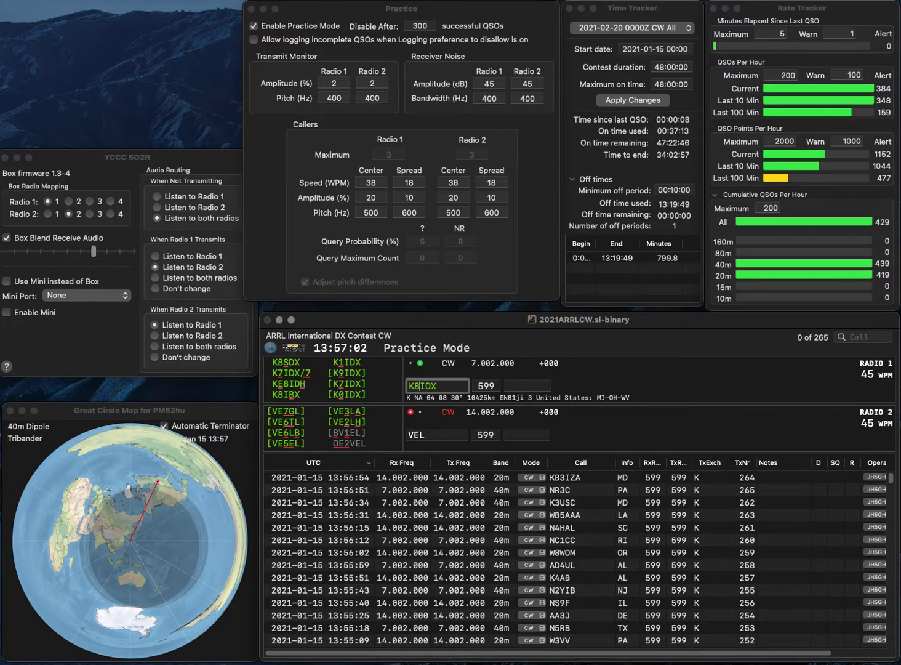
pyautogui.press('Return')
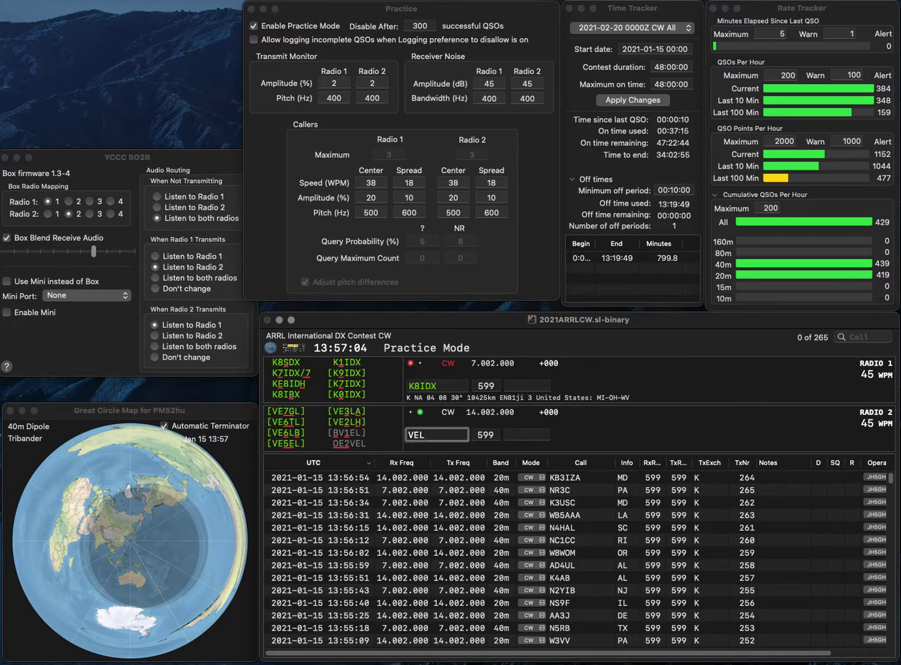
pyautogui.press('Return')
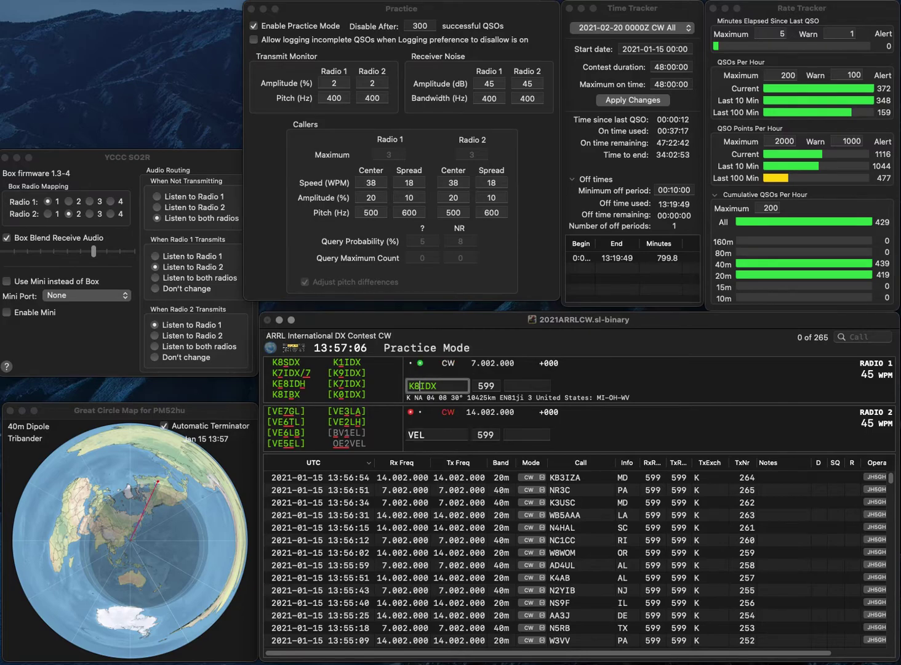
pyautogui.press('Delete')
pyautogui.write('9')
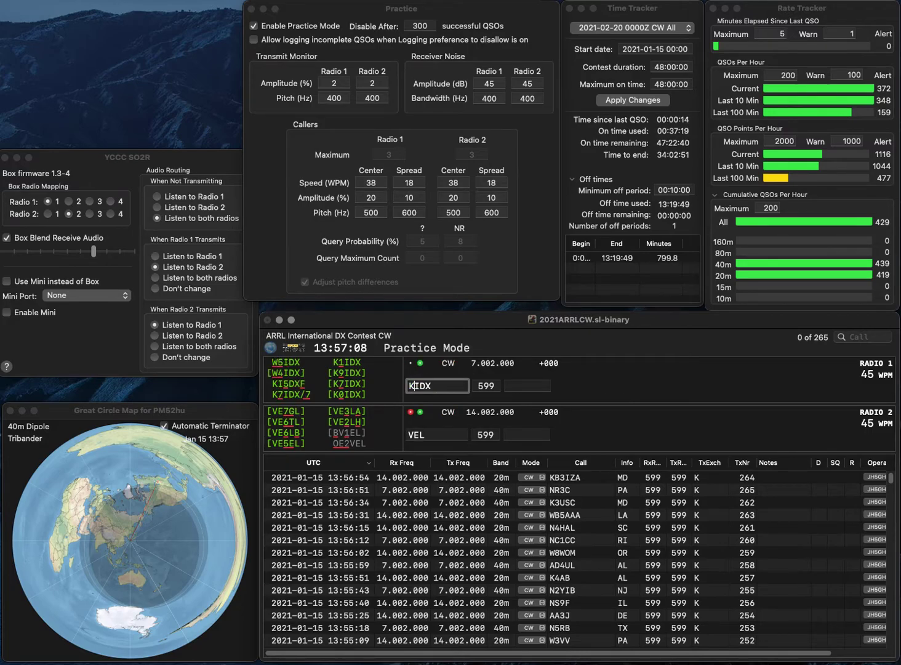
pyautogui.press('Return')
pyautogui.press('Left')
pyautogui.press('Left')
pyautogui.press('Left')
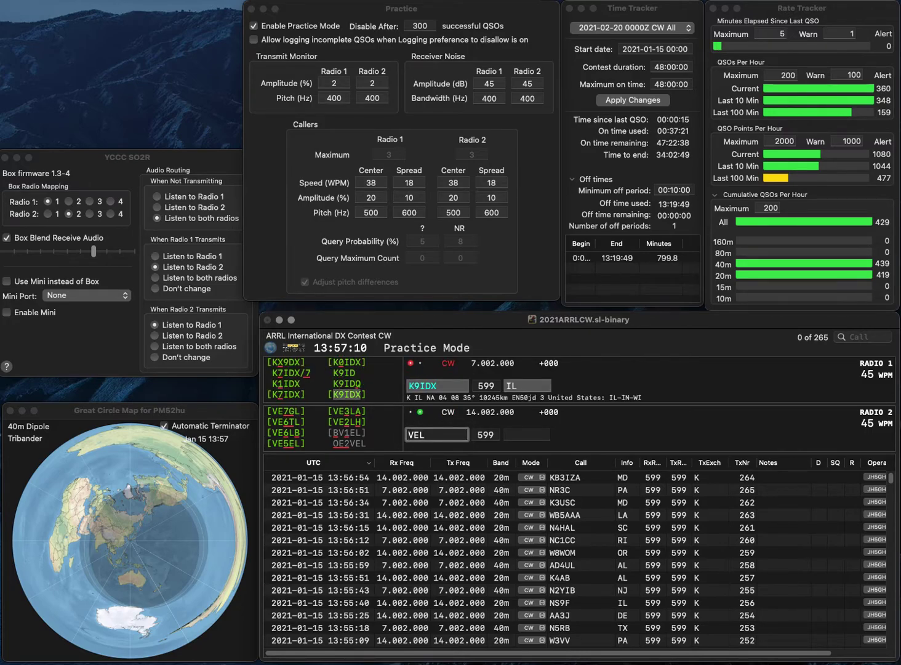
pyautogui.press('Delete')
pyautogui.press('Delete')
pyautogui.press('Delete')
pyautogui.write('4P')
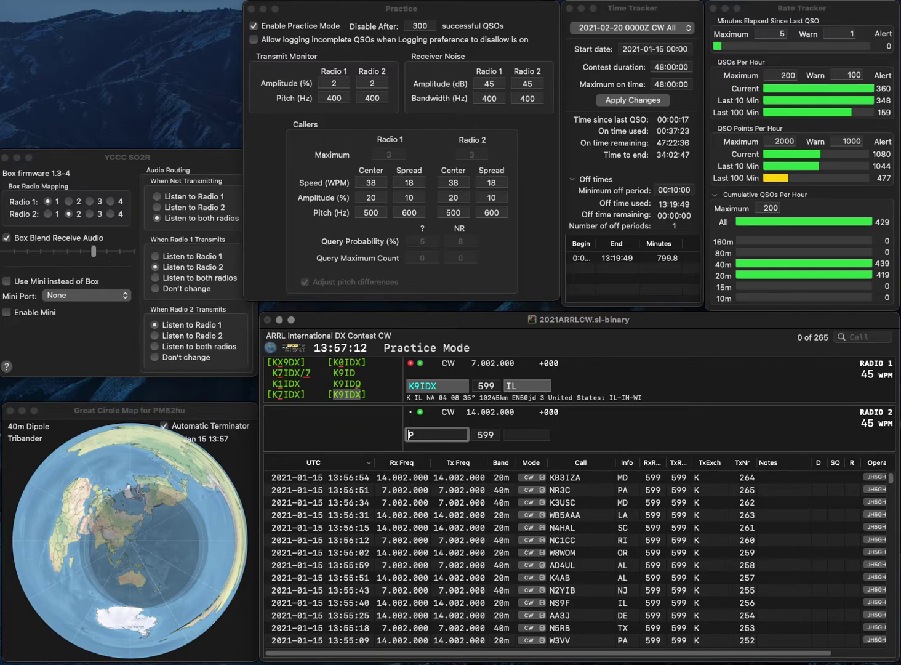
pyautogui.press('Return')
pyautogui.press('Return')
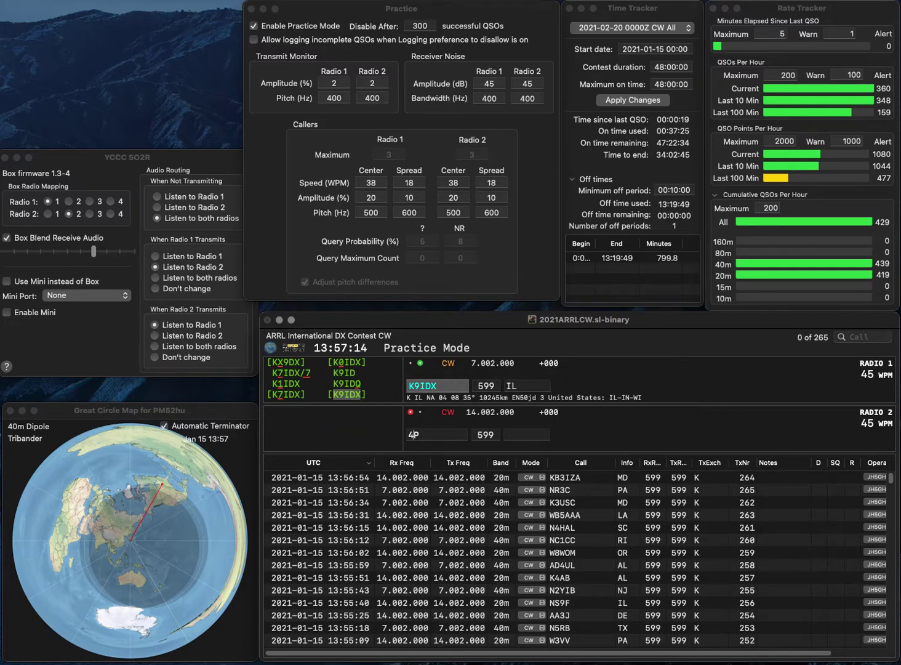
pyautogui.press('Left')
pyautogui.write('AE')
pyautogui.press('BackSpace')
pyautogui.press('BackSpace')
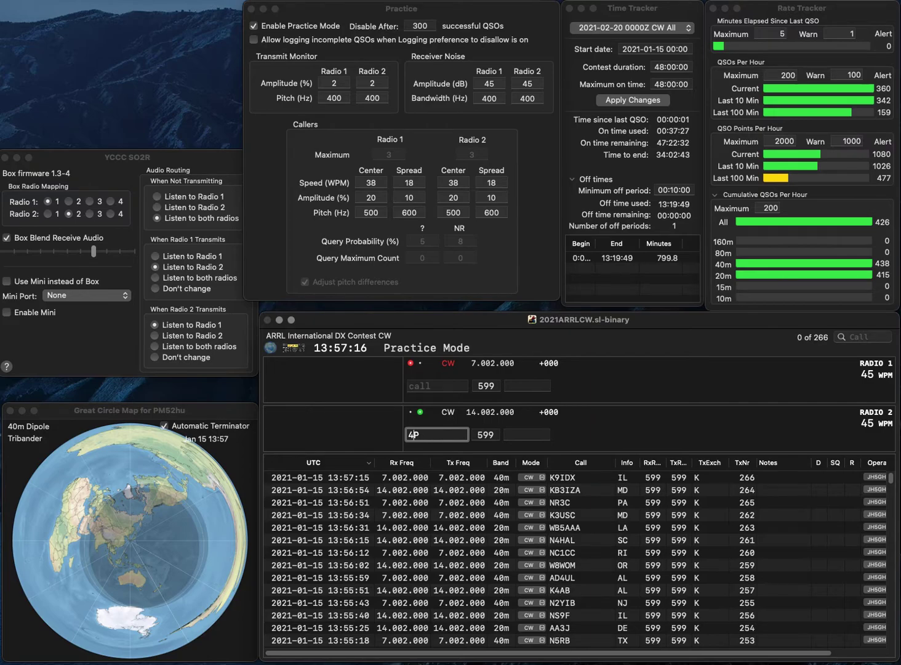
# Change the Radio 2 call to AE5P and send it.
pyautogui.press('Left')
pyautogui.write('AE')
pyautogui.press('BackSpace')
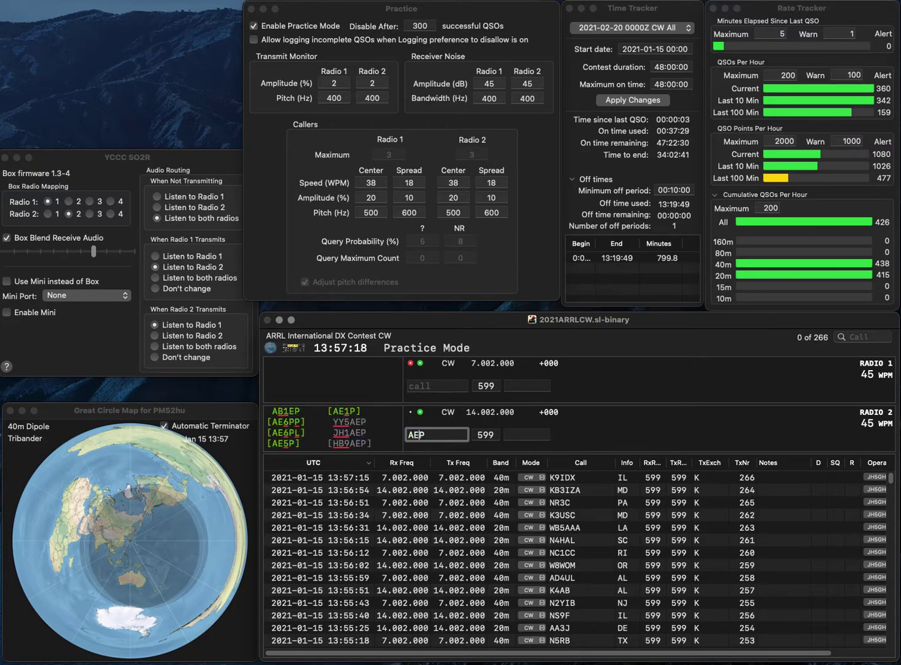
pyautogui.write('5')
pyautogui.press('Return')
pyautogui.press('Up')
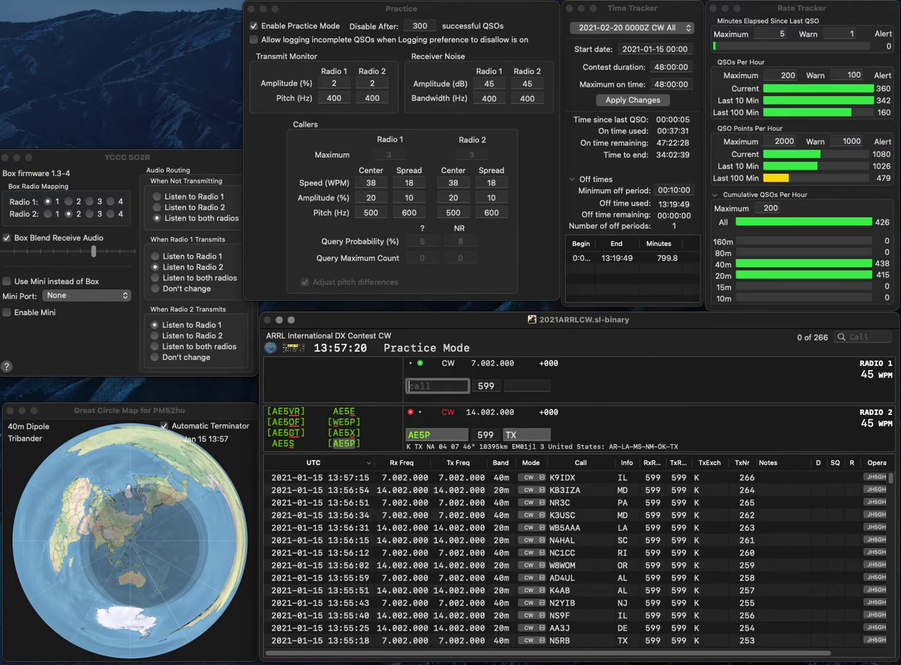
# Send the call W0XG on Radio 1, and log AE5P with exchange TX on Radio 2 and W0XG with exchange MN on Radio 1.
pyautogui.write('W0XG')
pyautogui.press('Return')
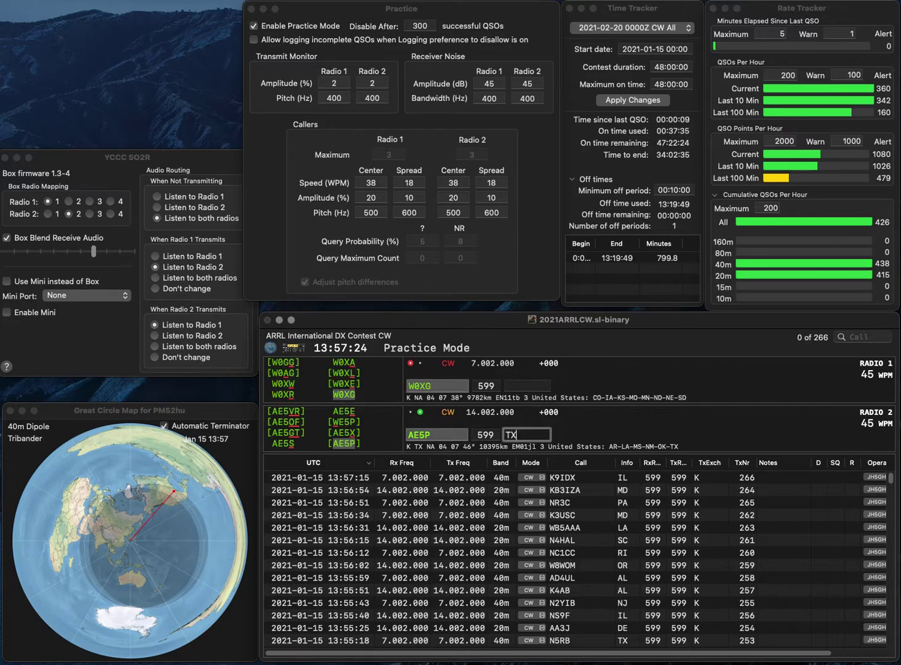
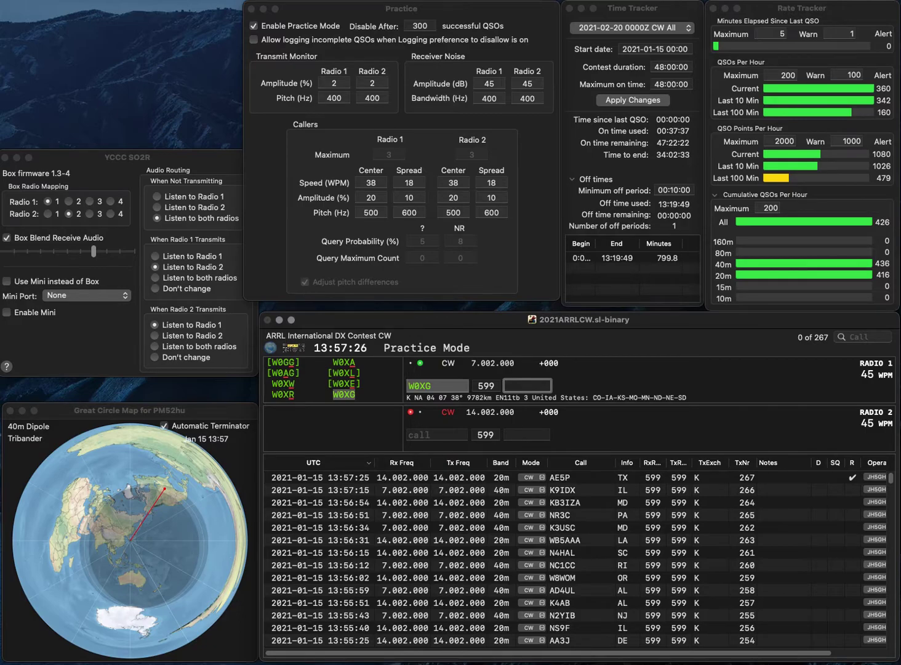
pyautogui.write('NN')
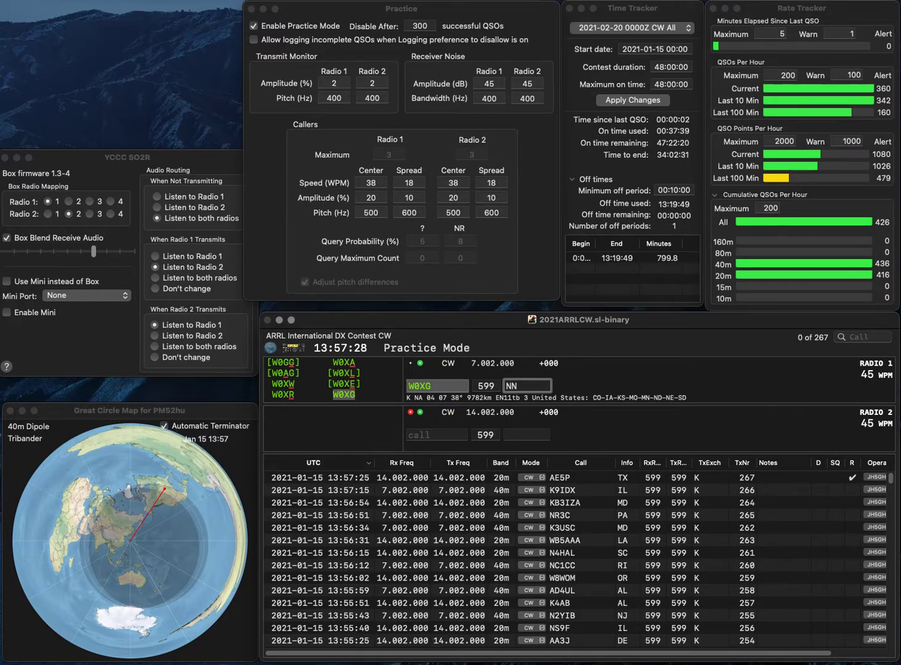
pyautogui.press('BackSpace')
pyautogui.press('BackSpace')
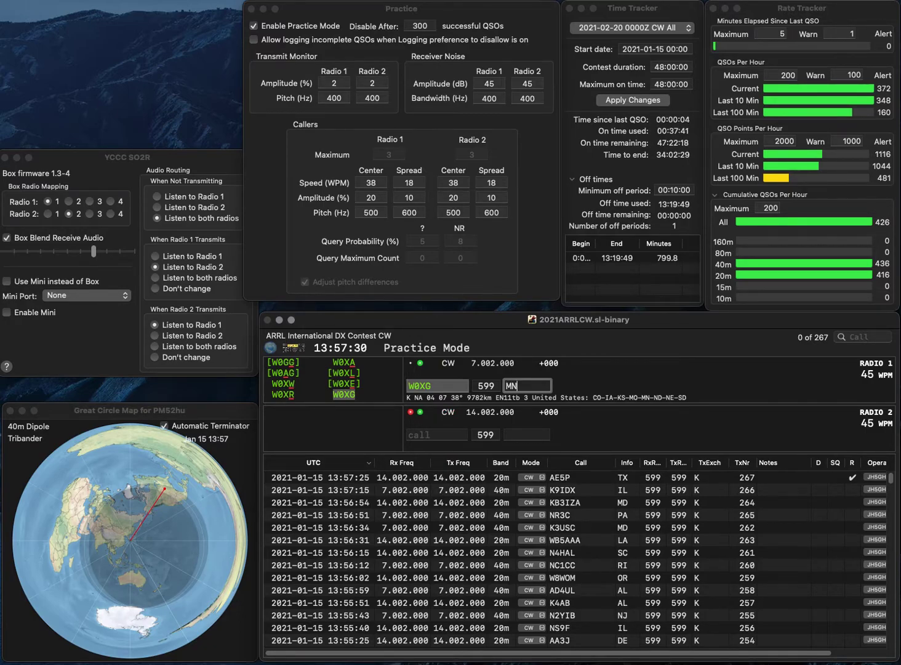
pyautogui.press('BackSpace')
pyautogui.press('BackSpace')
pyautogui.press('Return')
pyautogui.press('Return')
pyautogui.write('WA4EUL')
pyautogui.press('Return')
pyautogui.write('N')
pyautogui.write('LSM')
pyautogui.press('Left')
pyautogui.press('Left')
pyautogui.press('Left')
pyautogui.write('K6')
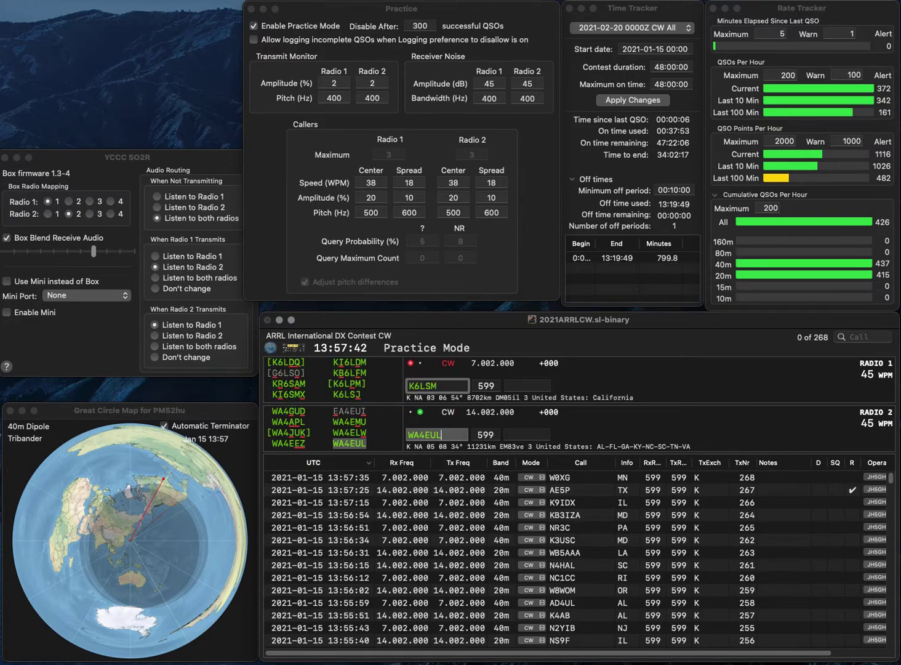
pyautogui.press('Return')
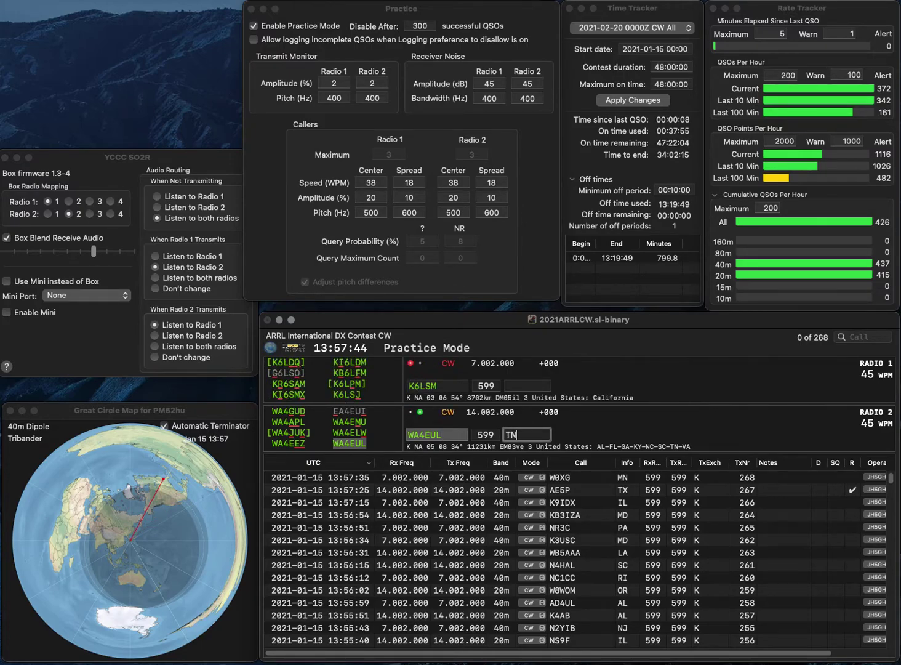
pyautogui.press('Return')
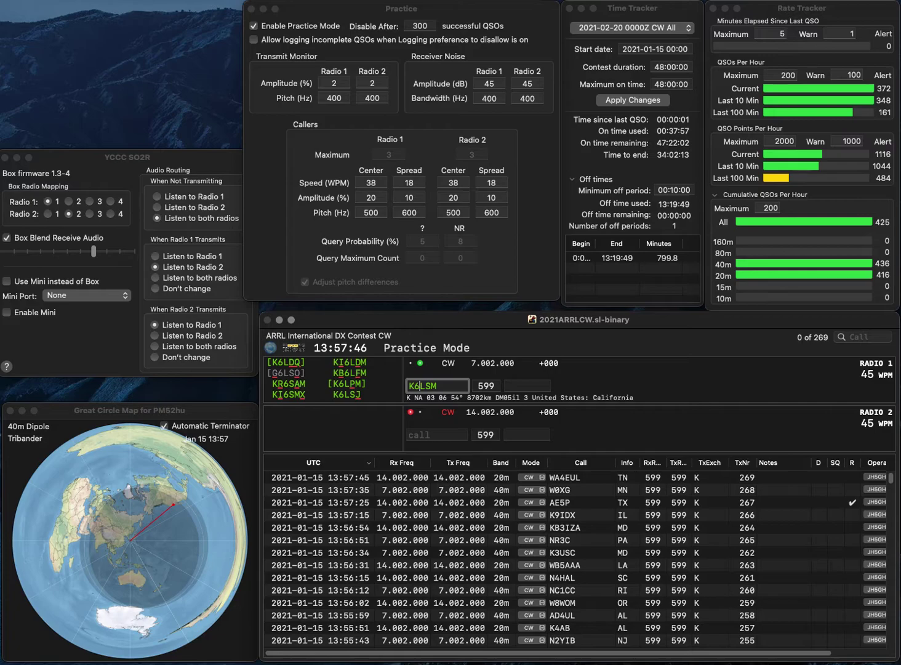
pyautogui.press('Left')
pyautogui.press('Left')
pyautogui.press('BackSpace')
pyautogui.write('R')
pyautogui.press('Return')
pyautogui.write('7YL')
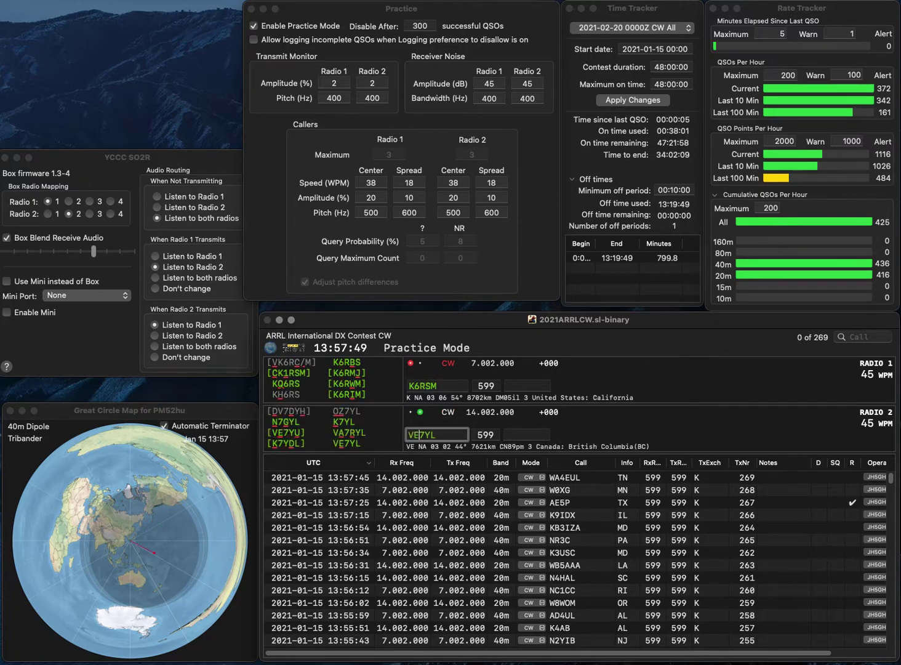
pyautogui.press('Left')
pyautogui.press('Left')
pyautogui.press('Left')
pyautogui.write('VE')
pyautogui.press('Return')
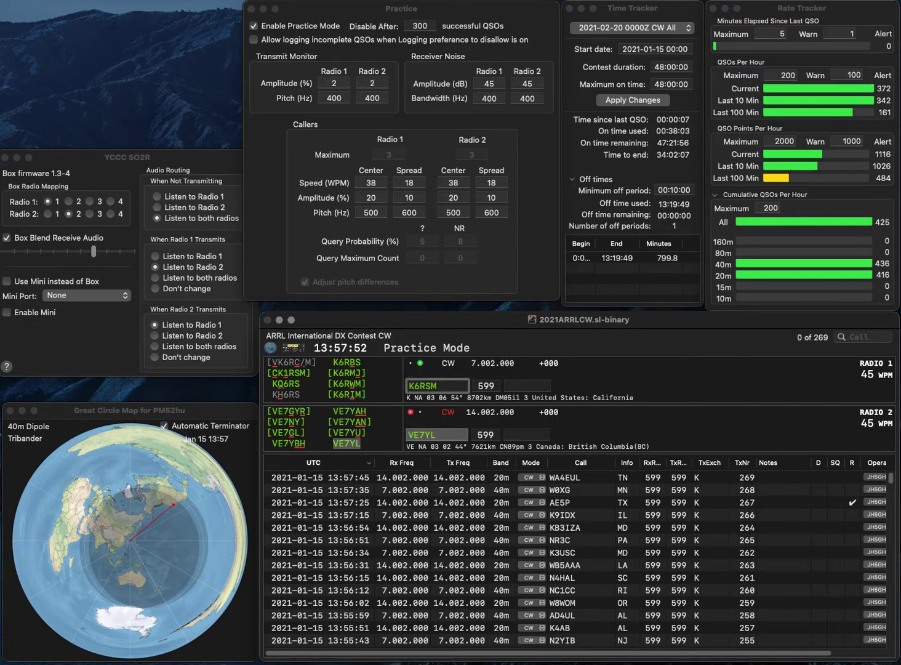
# Correct the Radio 1 call to K6RIM and send it, and log VE7YL with exchange BC on Radio 2.
pyautogui.press('BackSpace')
pyautogui.write('I')
pyautogui.press('Return')
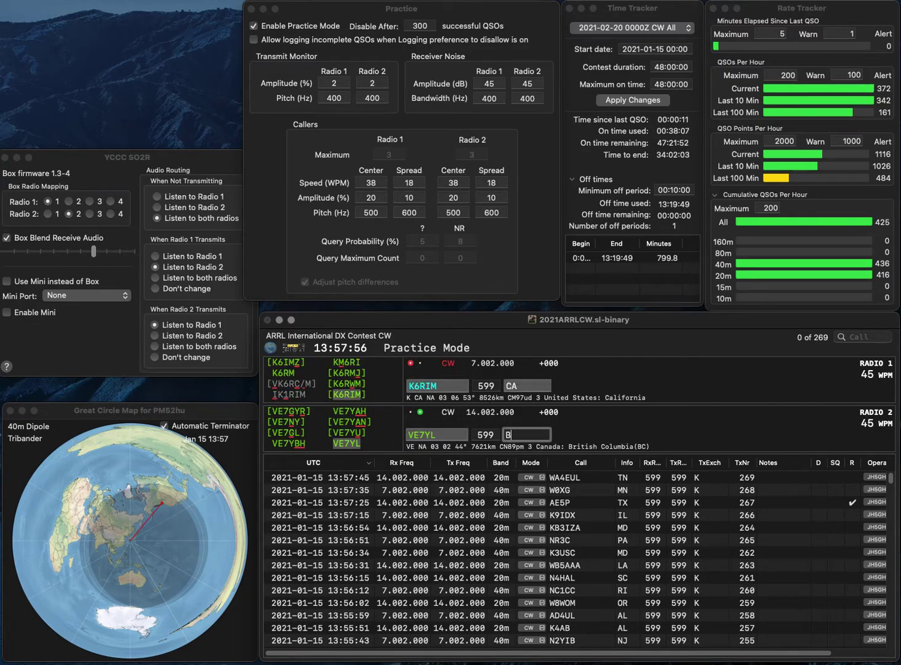
pyautogui.press('Return')
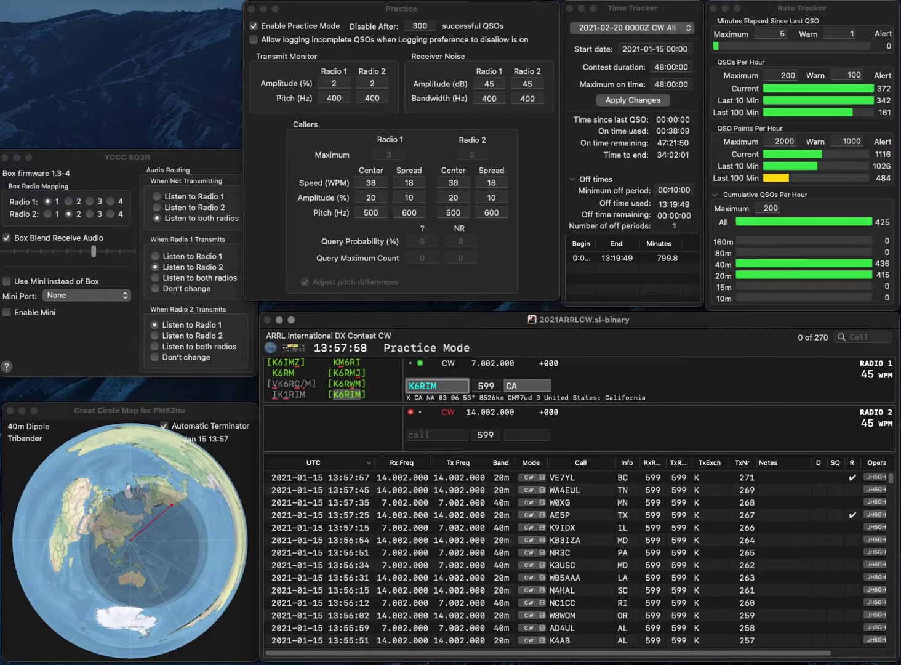
pyautogui.press('Return')
pyautogui.write('N4KL')
pyautogui.press('Return')
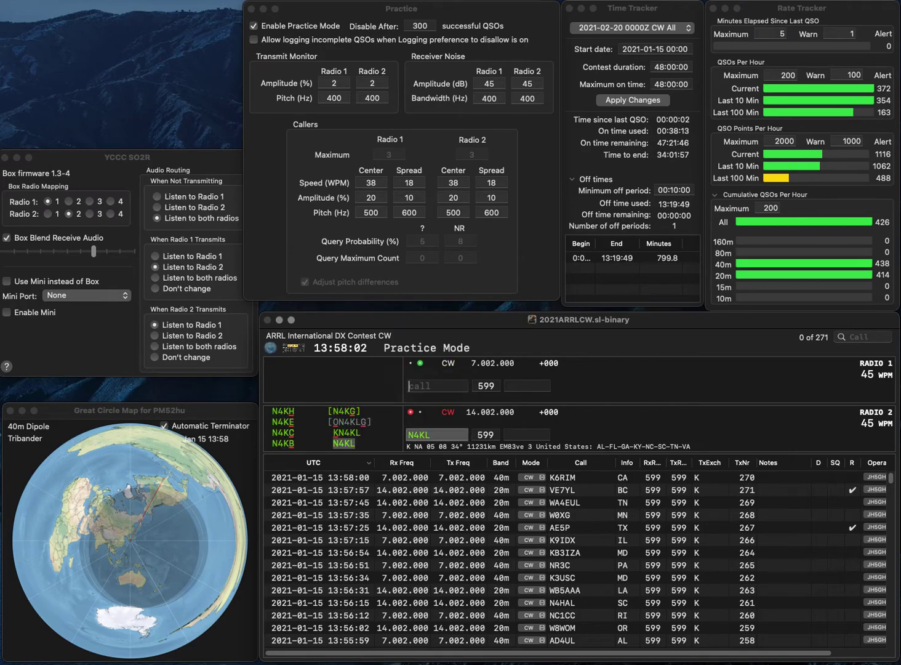
pyautogui.write('WPE')
pyautogui.press('Left')
pyautogui.press('Left')
pyautogui.press('BackSpace')
pyautogui.press('Return')
pyautogui.write('G')
pyautogui.press('Return')
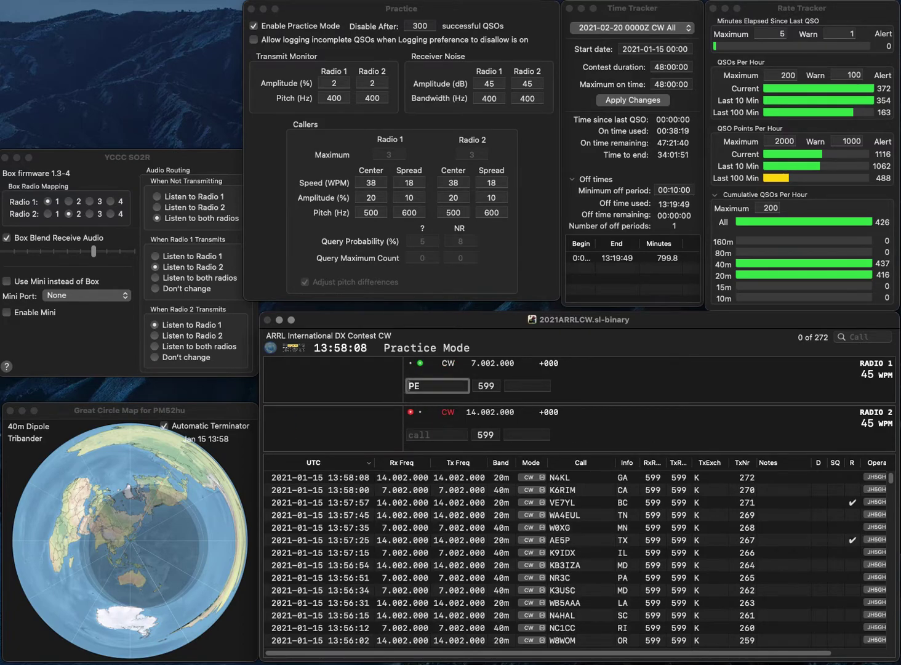
# Complete the Radio 1 call as AD0PE and send it.
pyautogui.write('DA')
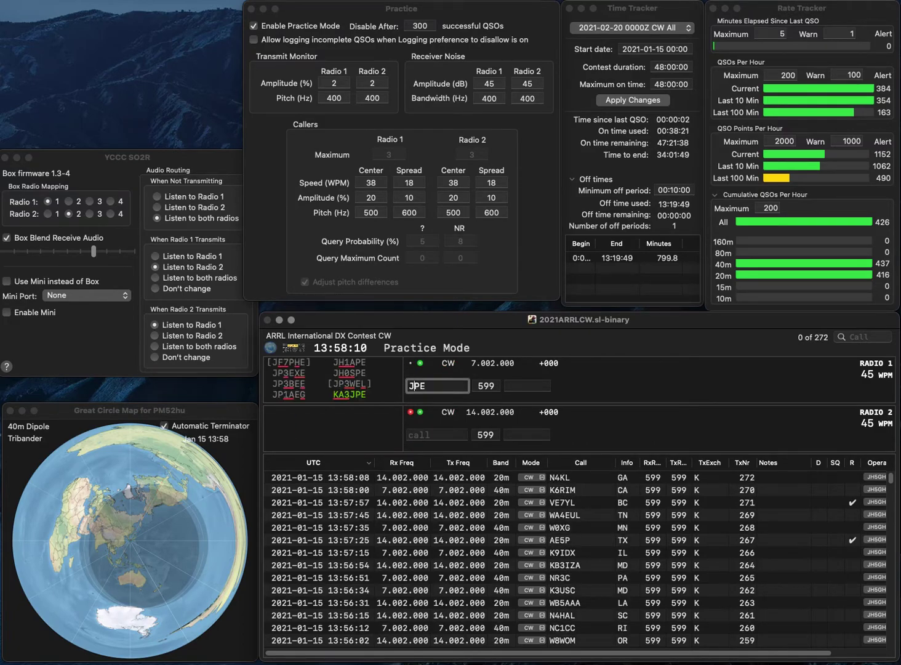
pyautogui.press('BackSpace')
pyautogui.press('BackSpace')
pyautogui.write('AD')
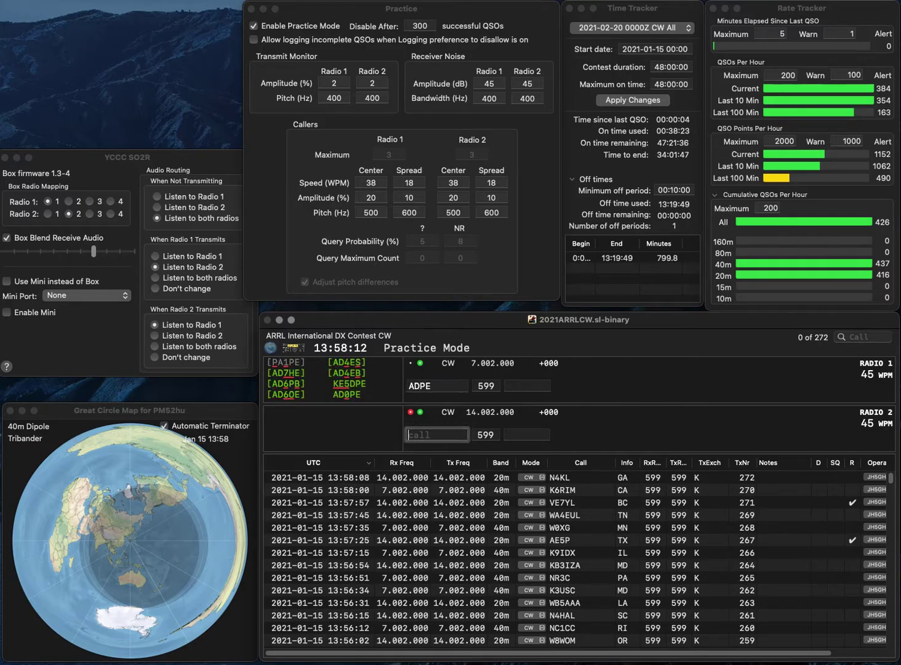
pyautogui.write('0')
pyautogui.press('Return')
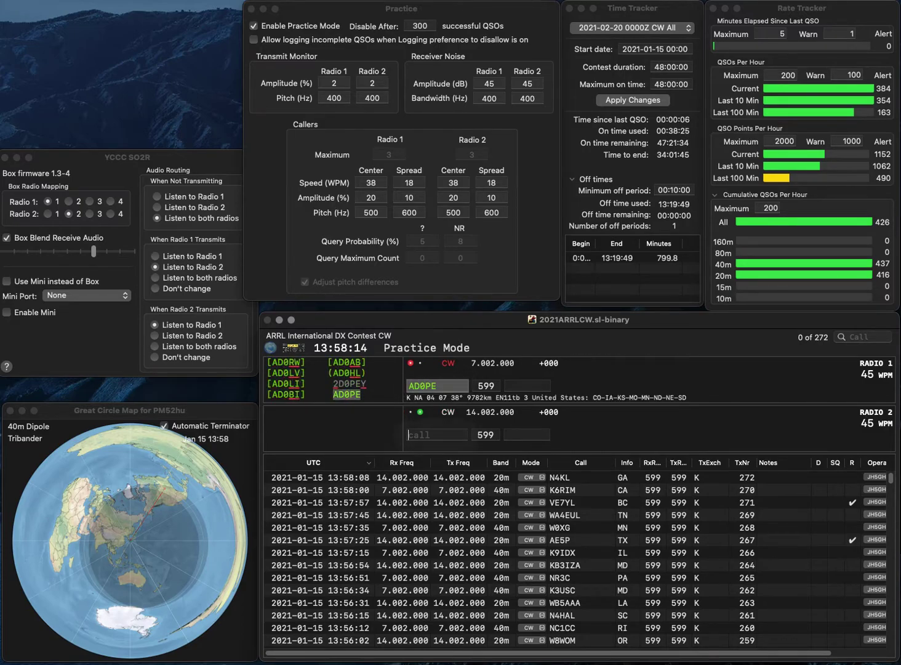
pyautogui.write('KB2')
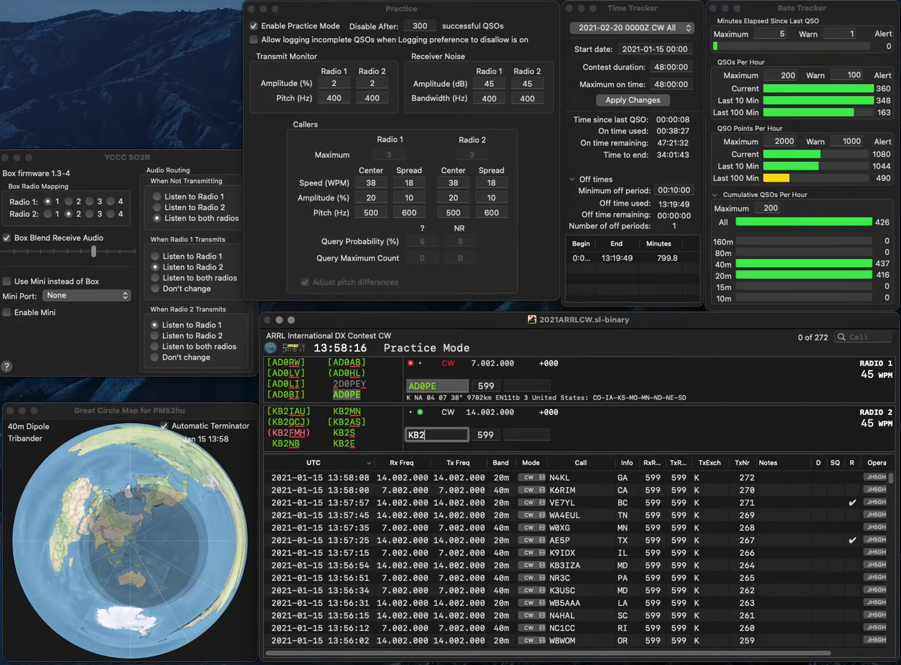
pyautogui.write('KDY')
pyautogui.press('Return')
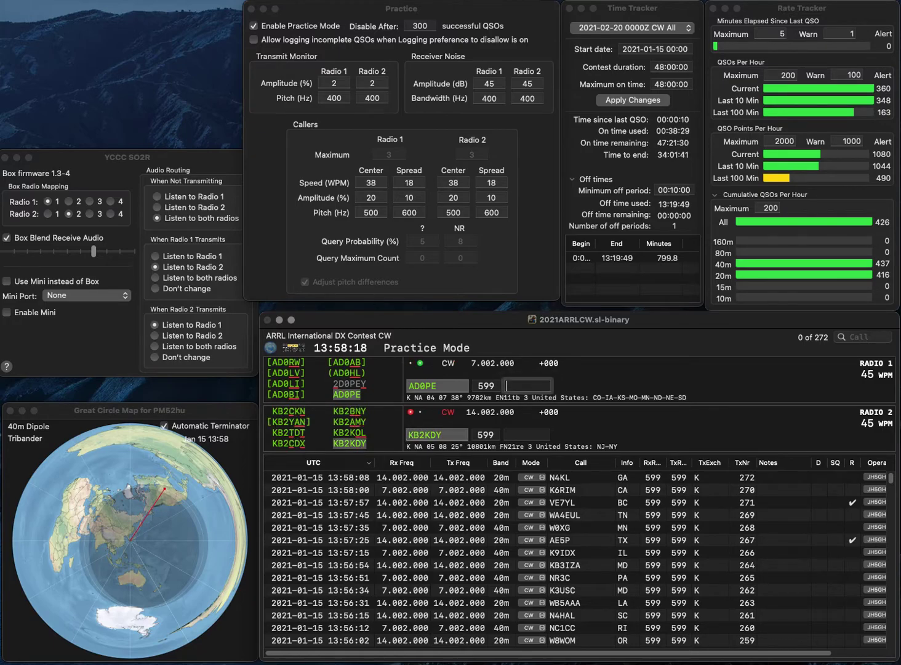
pyautogui.write('NE')
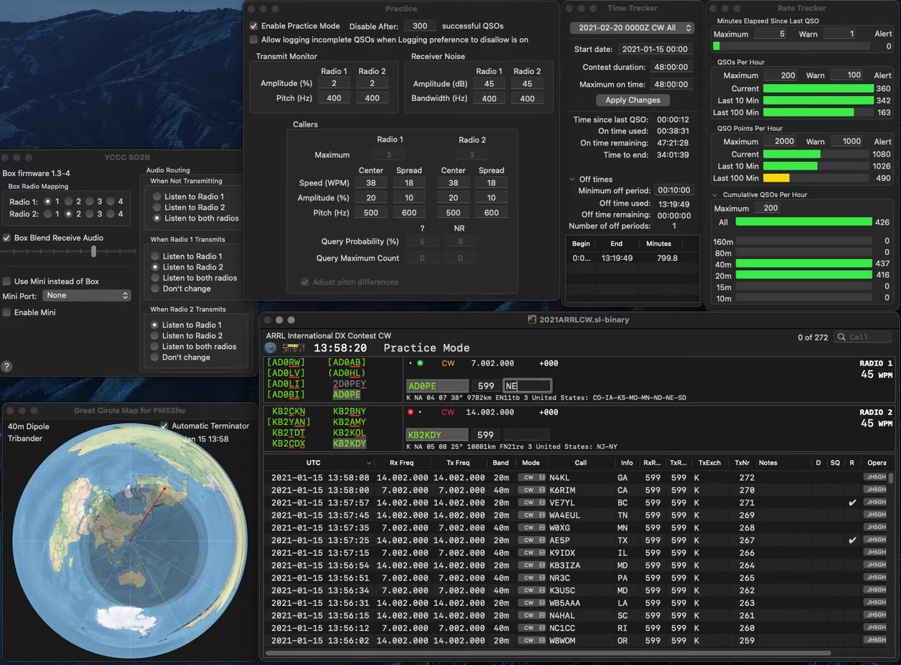
pyautogui.press('Return')
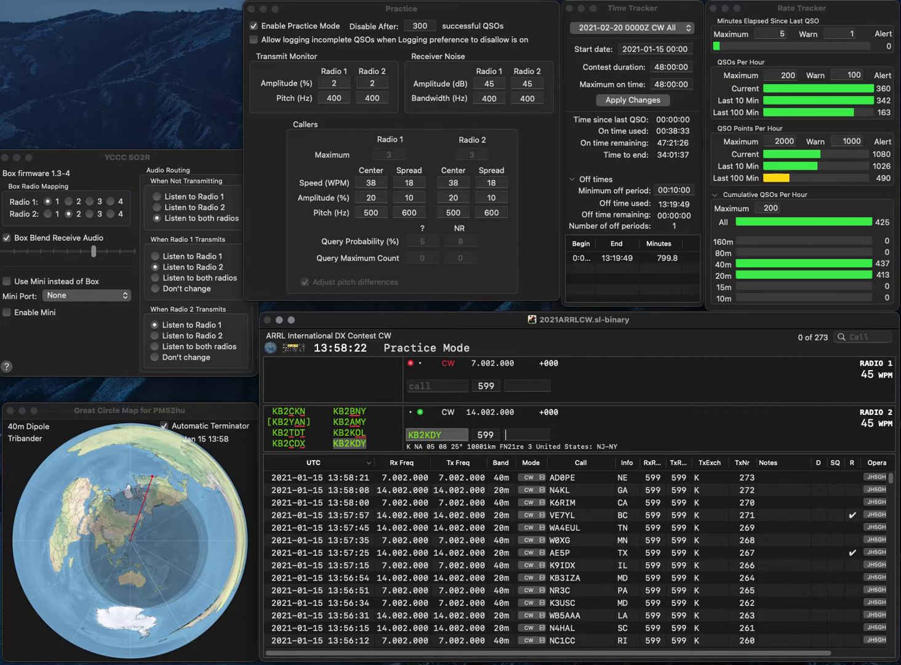
pyautogui.write('NY')
pyautogui.press('Return')
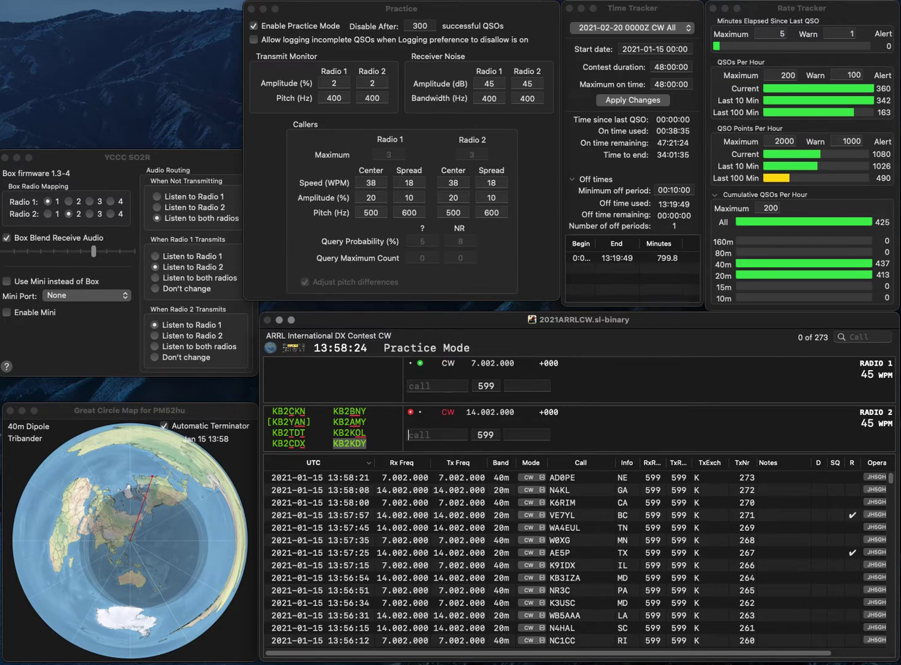
pyautogui.write('AJ9K')
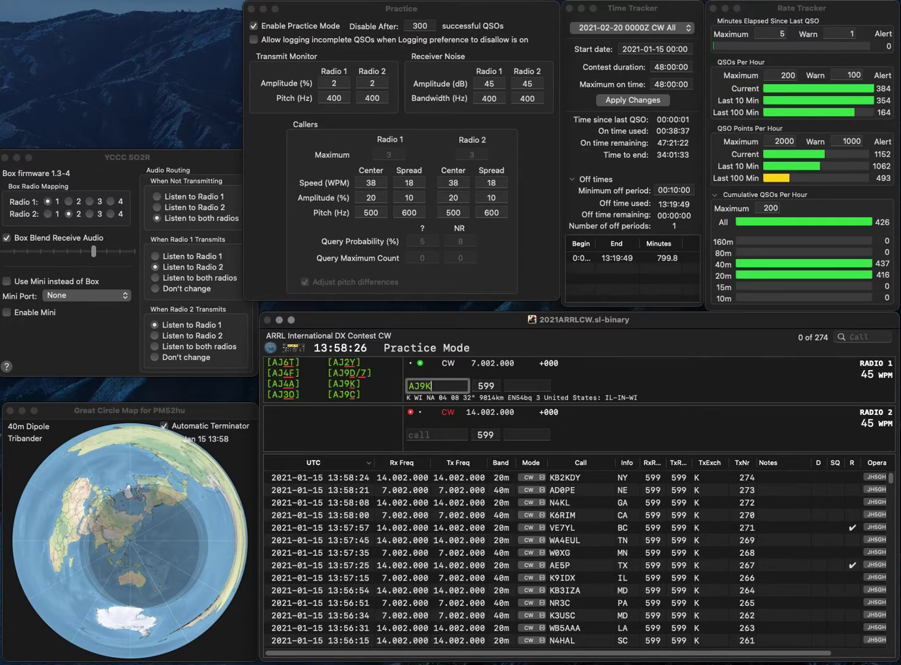
pyautogui.press('Return')
pyautogui.write('K8')
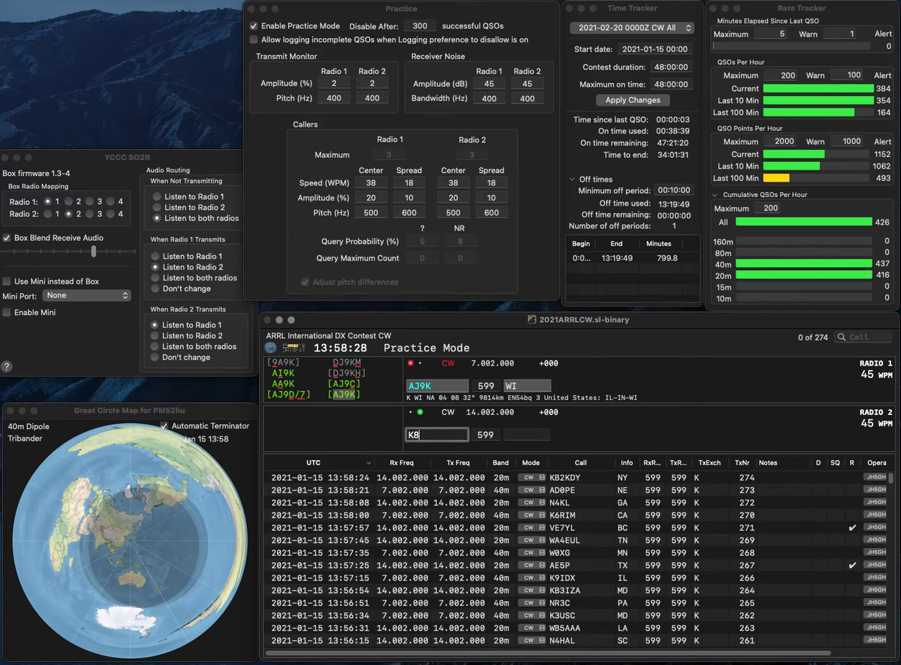
pyautogui.write('ALM')
pyautogui.press('Return')
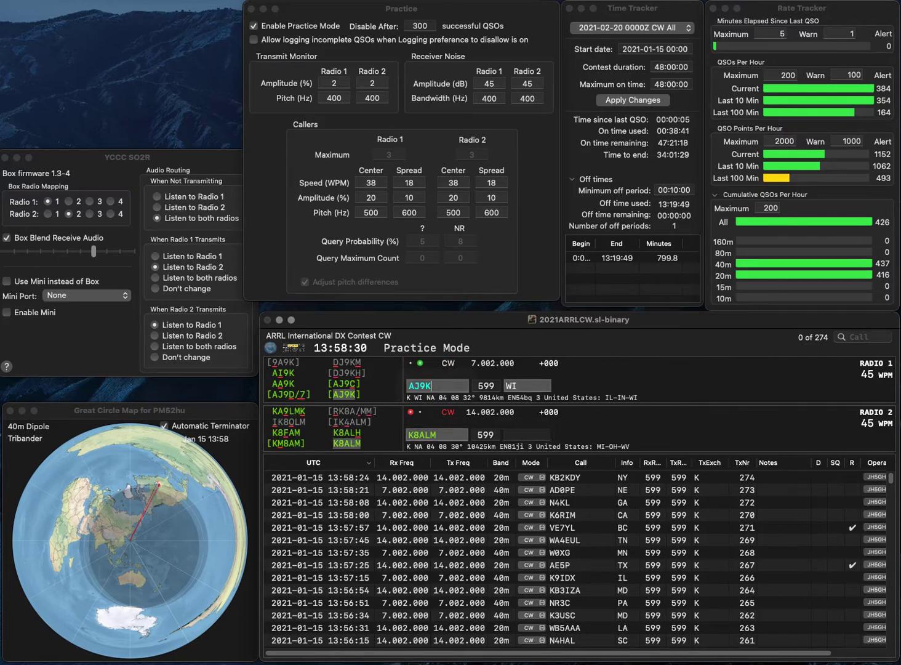
pyautogui.press('space')
pyautogui.write('WI')
pyautogui.press('Return')
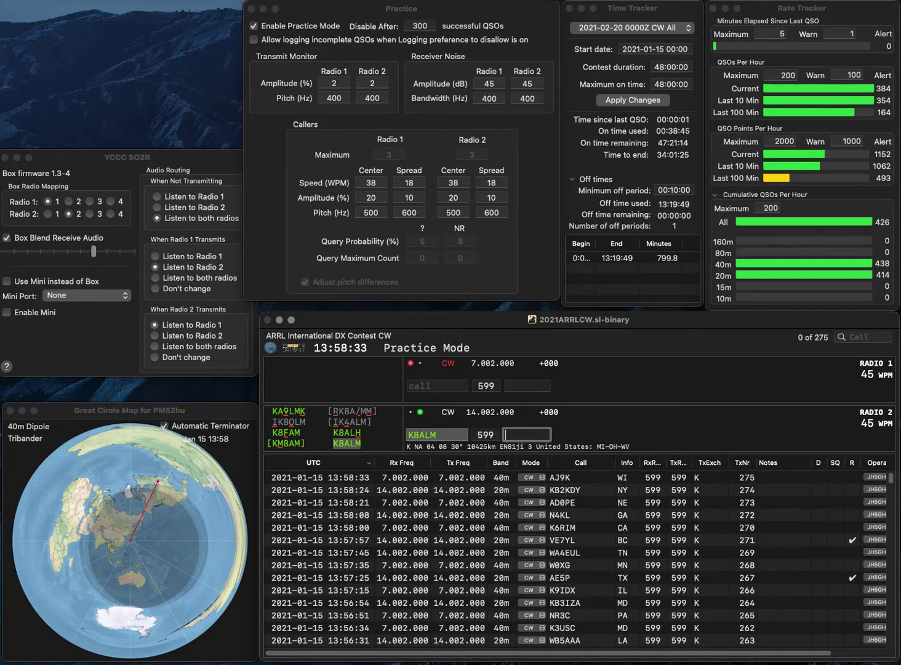
pyautogui.write('WI')
pyautogui.press('Return')
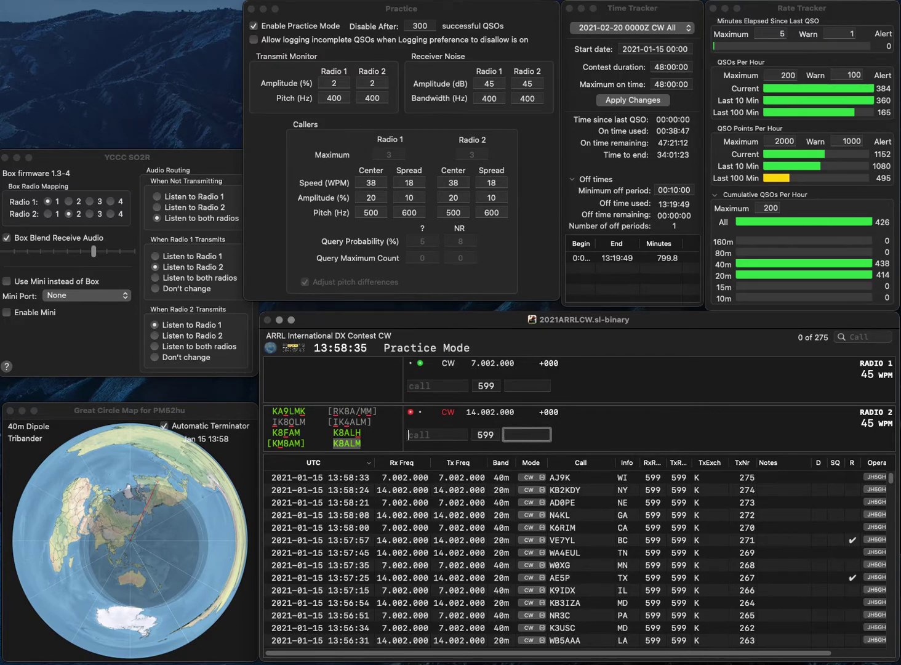
# Send the partial call NMIT on Radio 1 and the call N7GVV on Radio 2.
pyautogui.write('NMIT')
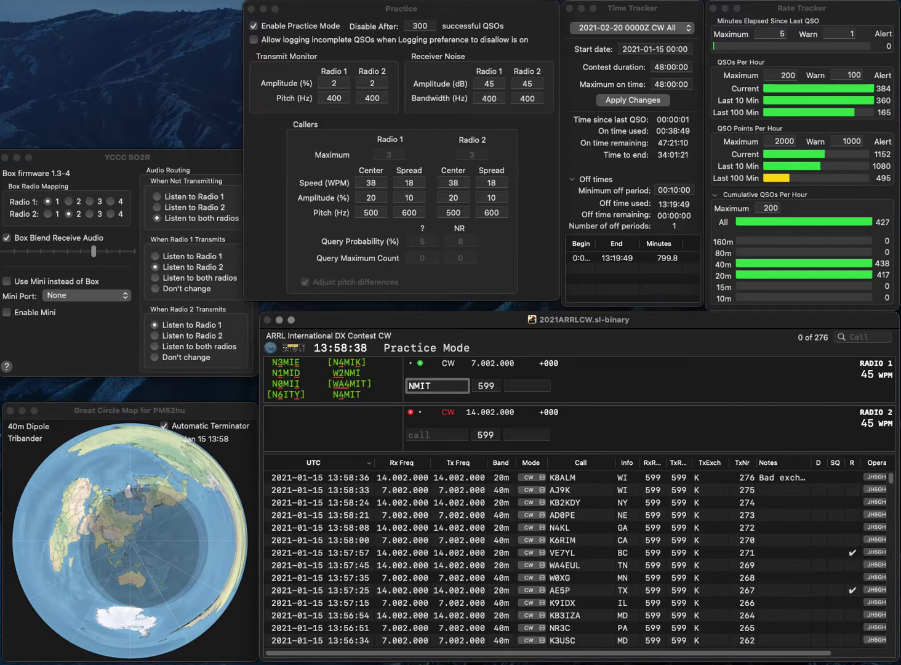
pyautogui.press('Return')
pyautogui.write('N7')
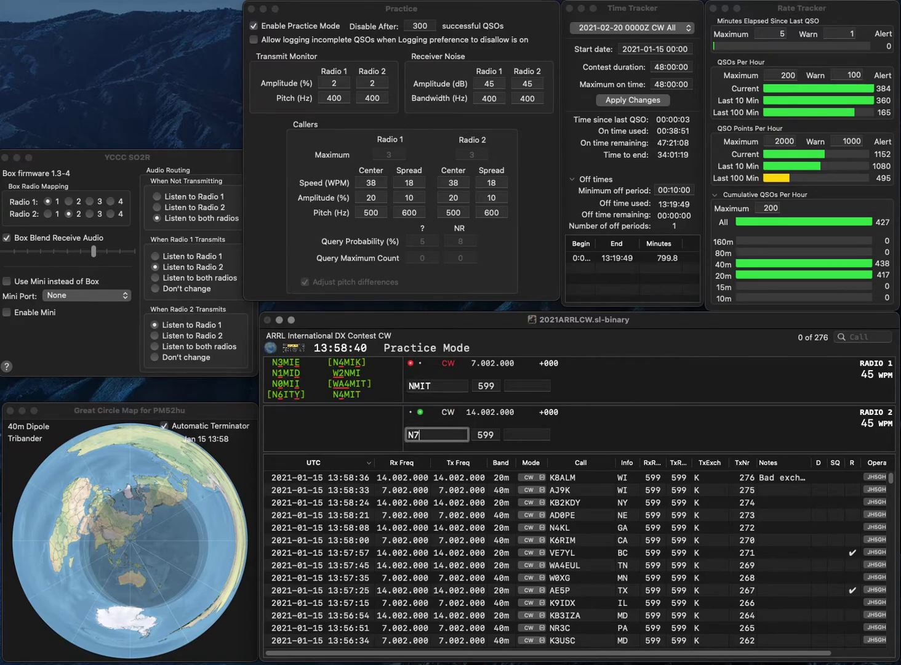
pyautogui.write('GVV')
pyautogui.press('Return')
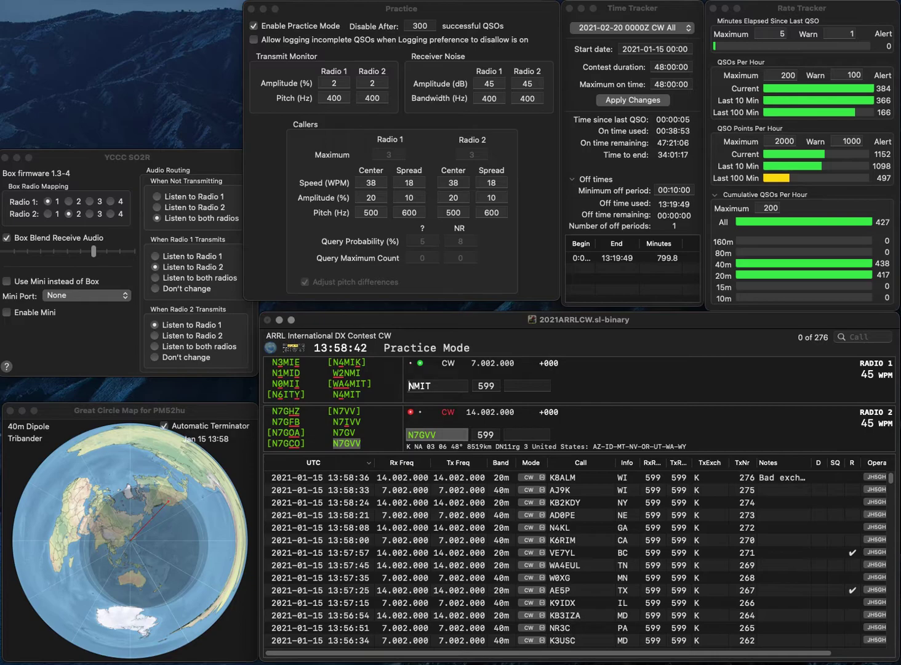
# Shorten the Radio 1 entry to the partial call IT and send it.
pyautogui.press('Delete')
pyautogui.press('Delete')
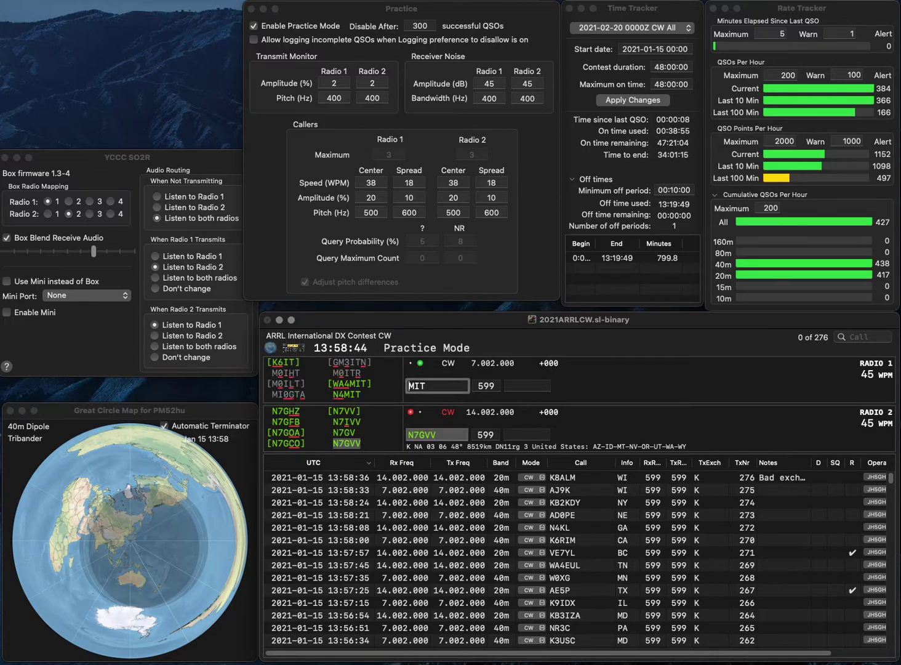
pyautogui.press('Return')
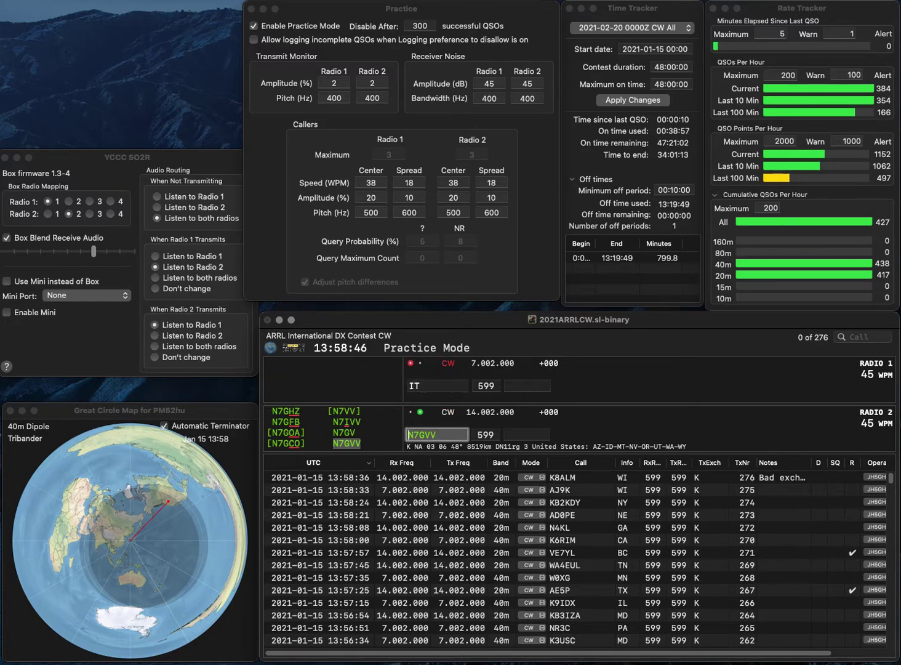
pyautogui.press('Return')
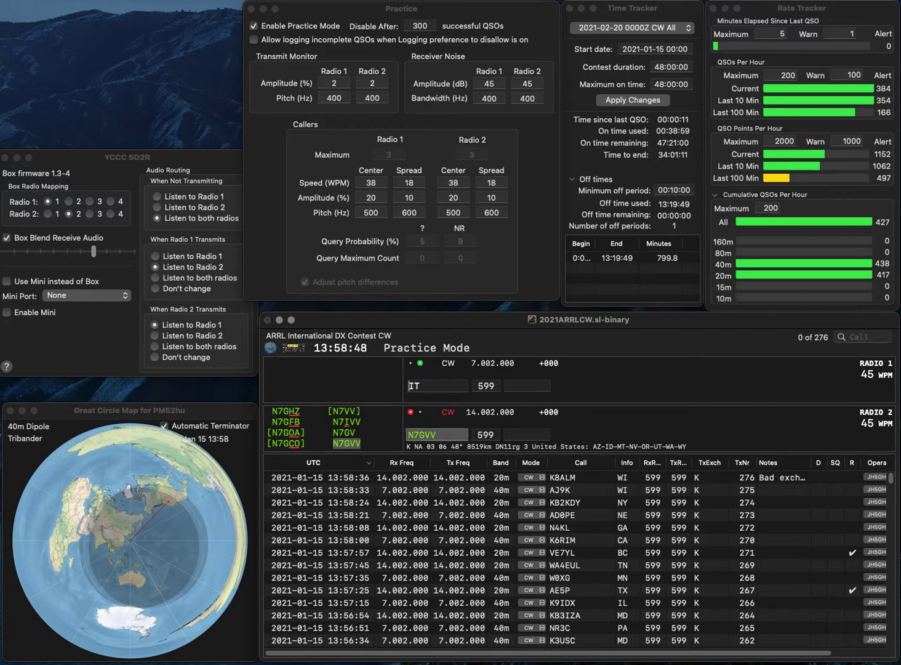
pyautogui.write('MS')
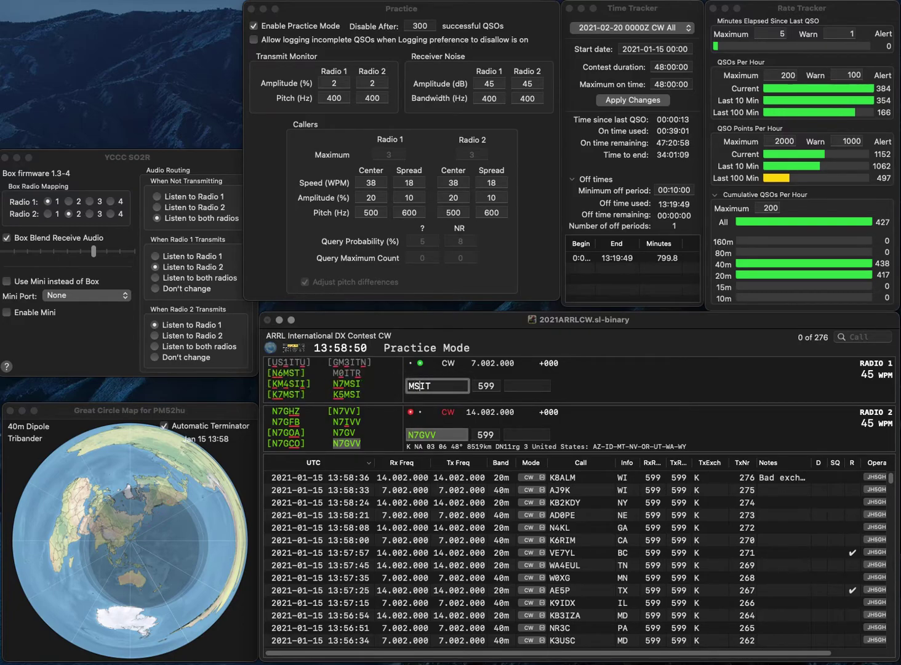
pyautogui.press('Return')
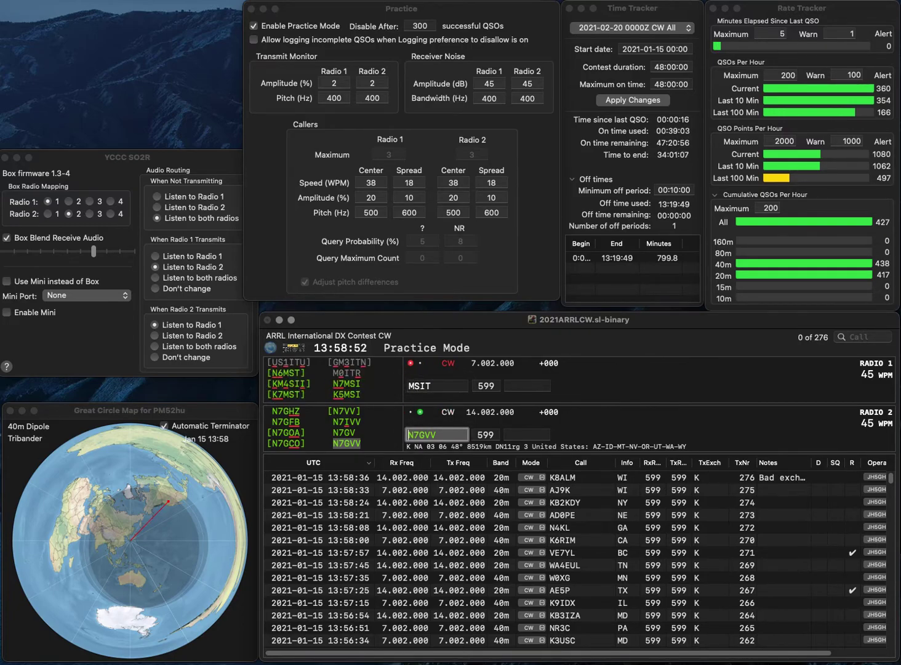
# Log N7GVV on Radio 2 with exchange NV.
pyautogui.press('space')
pyautogui.write('NV')
pyautogui.press('Return')
# Correct the Radio 1 entry to N4SIT and send it, and enter the partial call AS on Radio 2.
pyautogui.write('N4')
pyautogui.press('Delete')
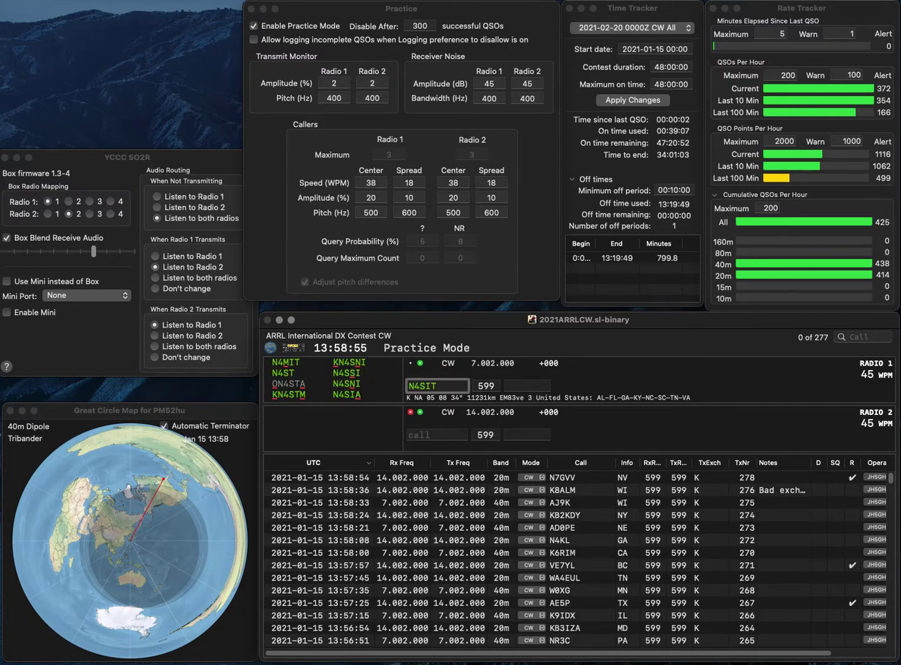
pyautogui.press('Return')
pyautogui.write('AS')
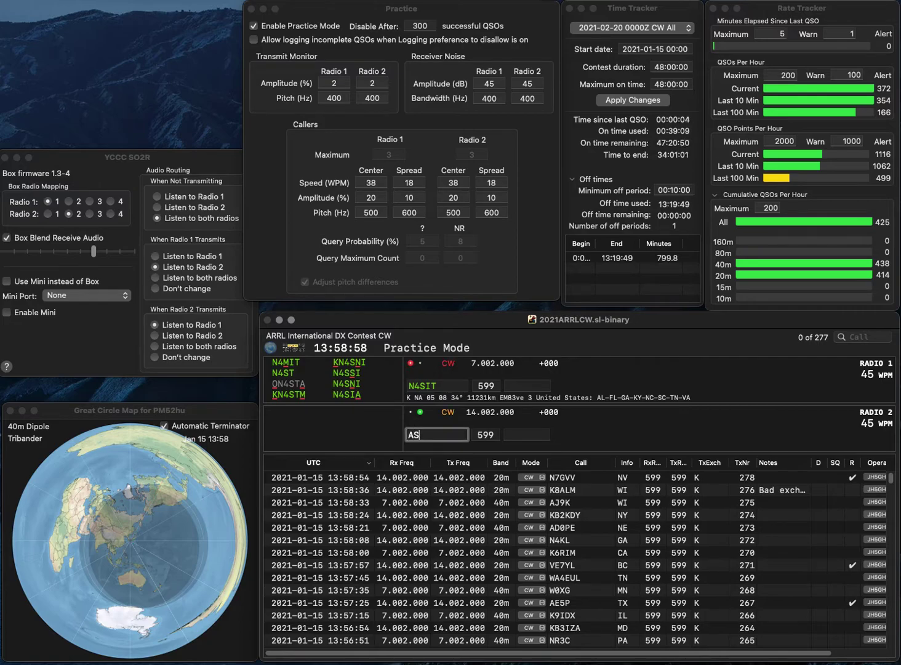
# Replace the end of the Radio 1 call so that it reads N4MIT, and return to the Radio 2 entry.
pyautogui.hotkey('ctrl', 'k')
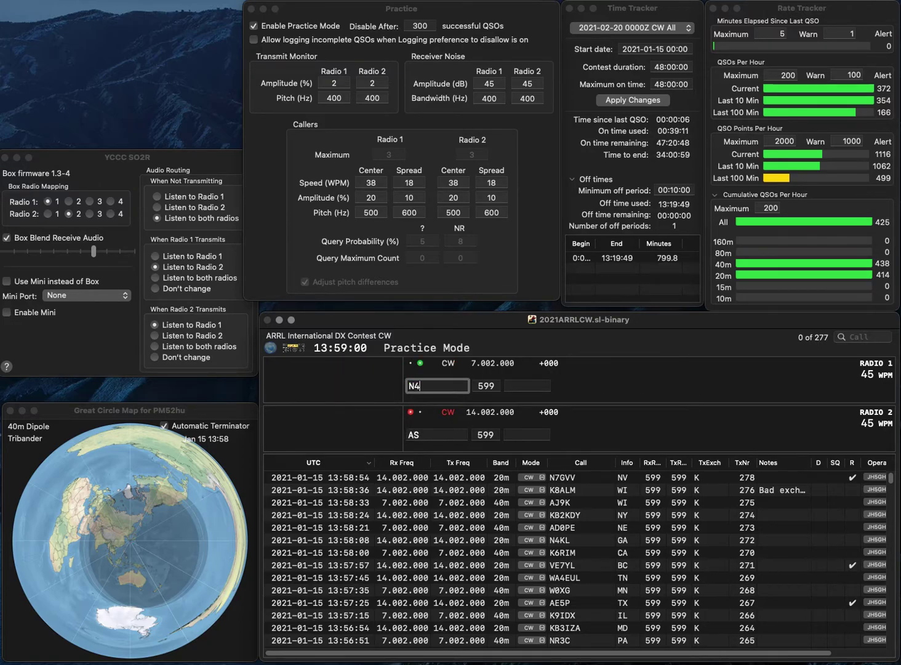
pyautogui.write('MST')
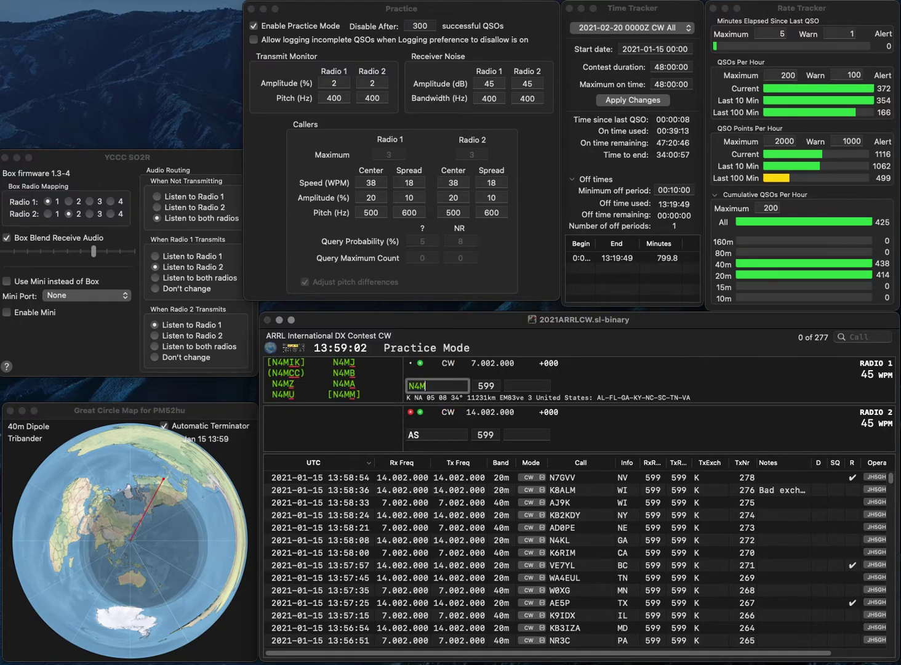
pyautogui.press('BackSpace')
pyautogui.write('IT')
pyautogui.press('`')
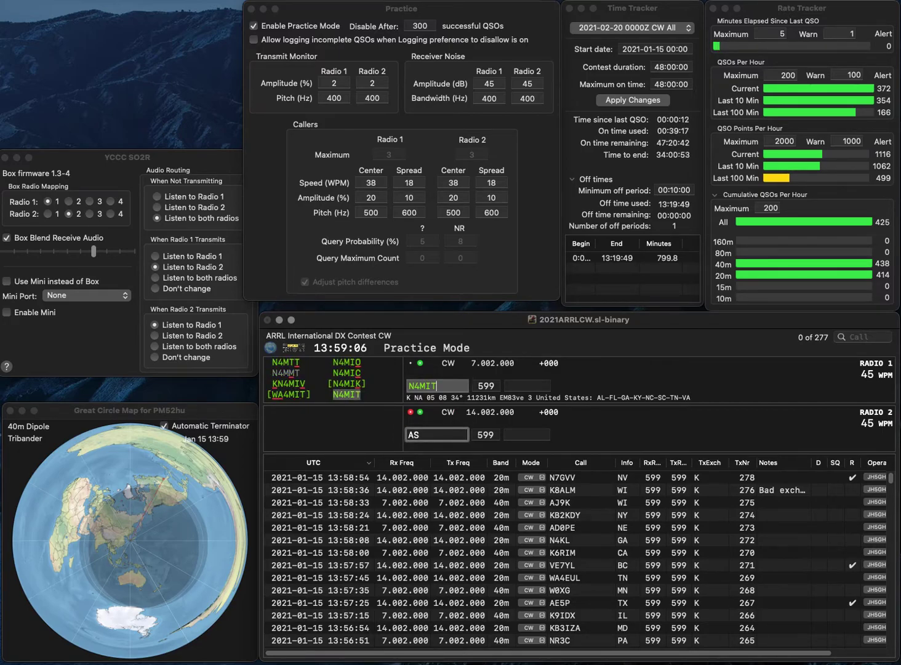
pyautogui.write('AB6')
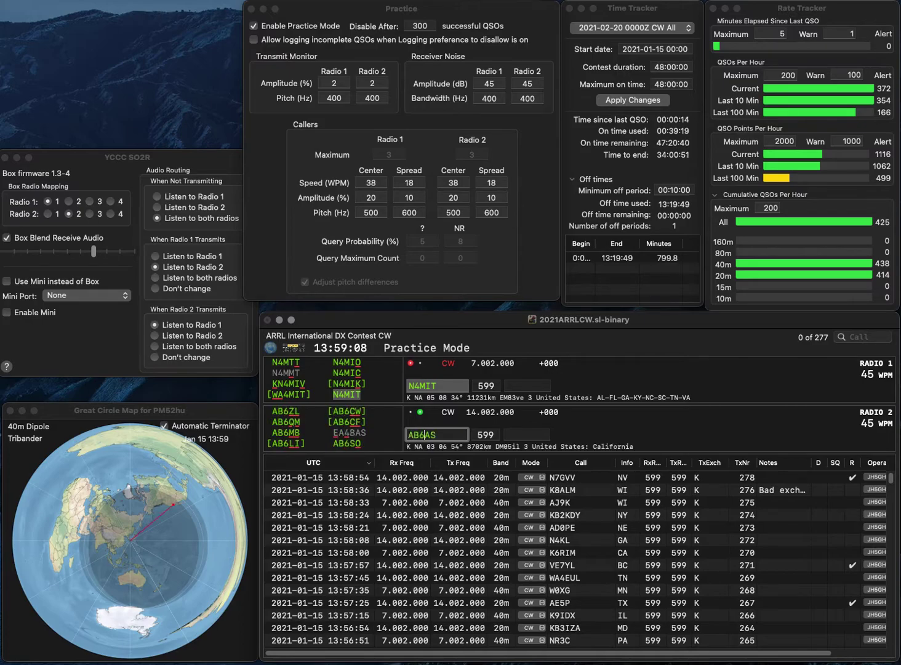
pyautogui.press('Return')
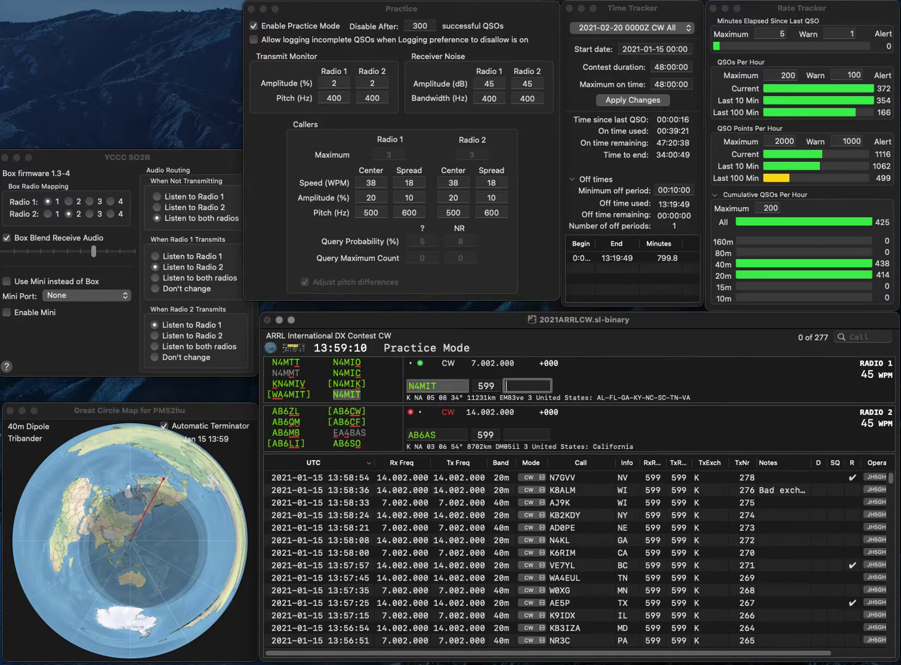
pyautogui.write('VA')
pyautogui.press('Return')
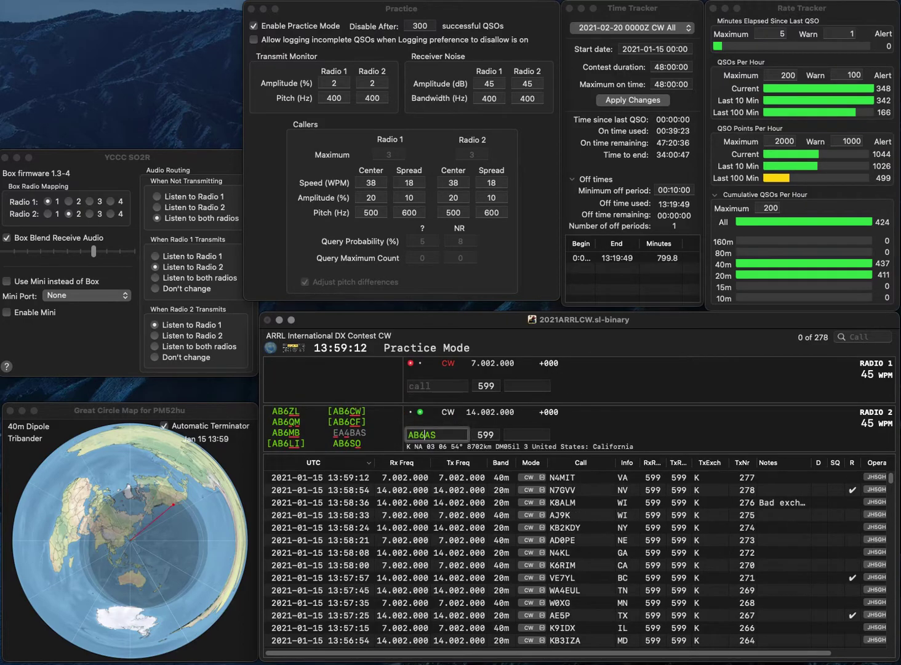
# Correct the Radio 2 call to AB6AH and send it, and send the call KC0DAS on Radio 1.
pyautogui.press('BackSpace')
pyautogui.write('H')
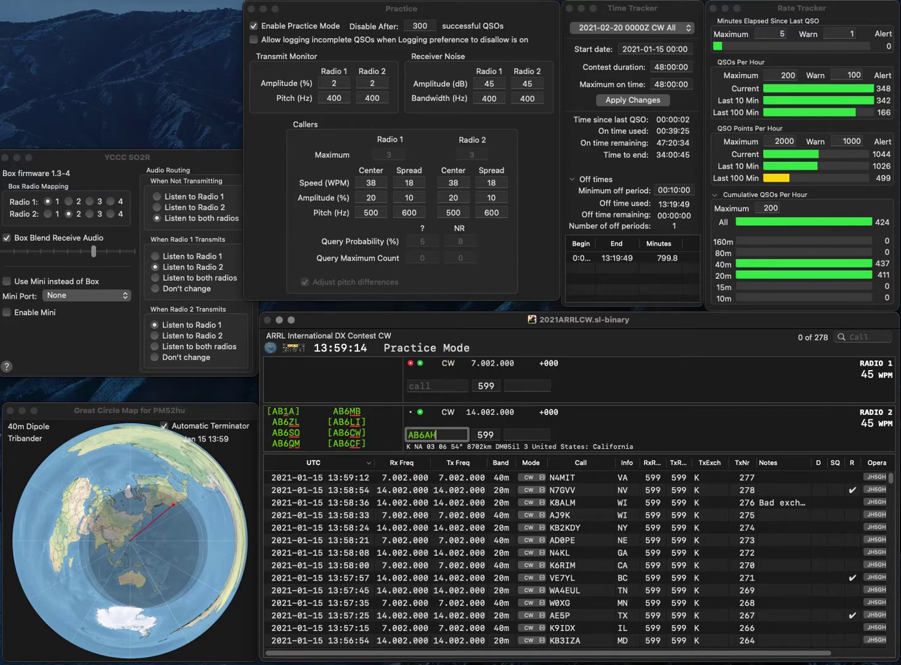
pyautogui.press('Return')
pyautogui.write('KC0DAS')
pyautogui.press('Return')
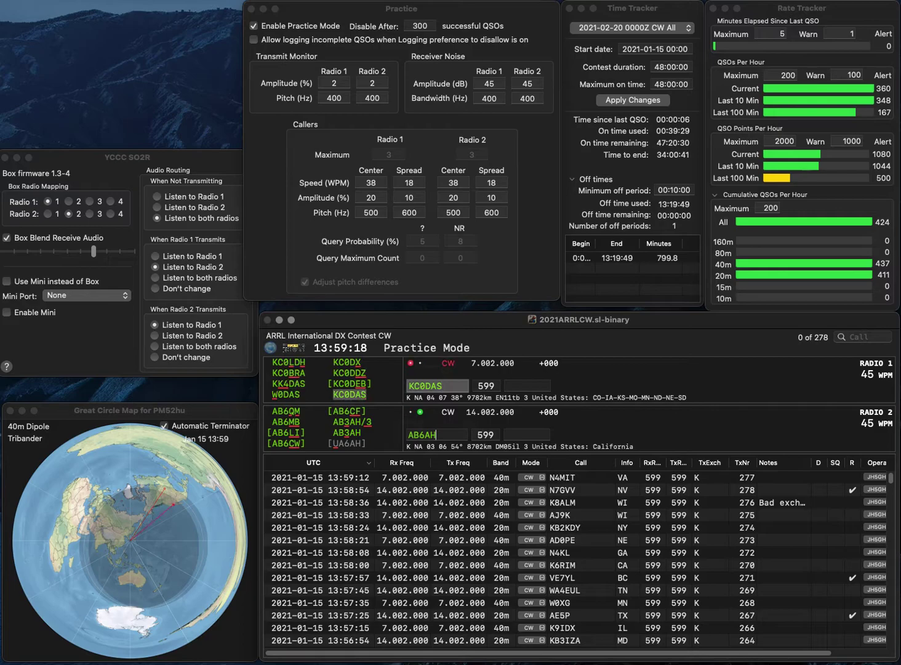
pyautogui.press('Delete')
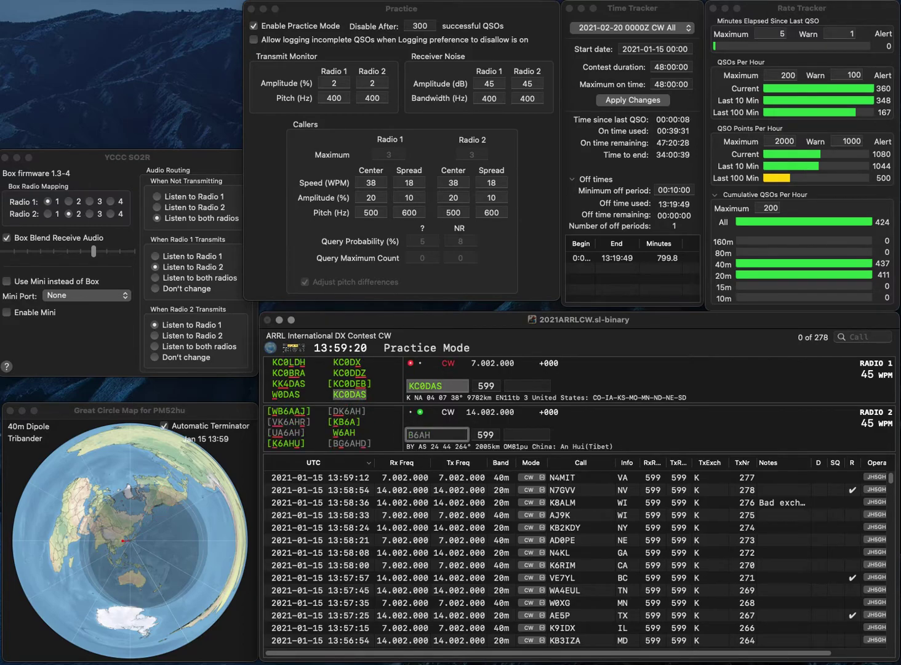
pyautogui.press('Delete')
pyautogui.write('VE')
pyautogui.press('Return')
pyautogui.write('MO')
pyautogui.press('Return')
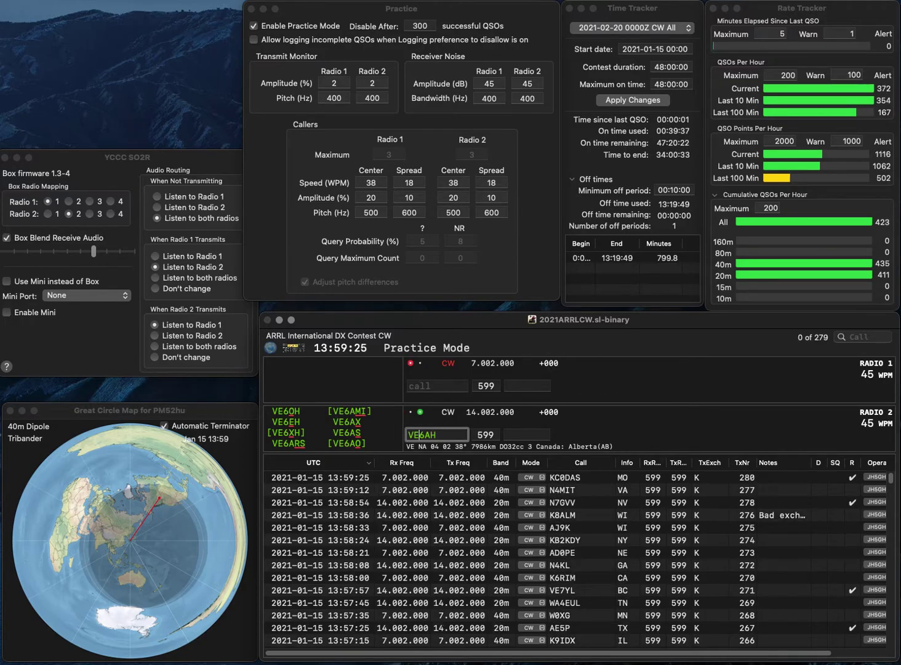
pyautogui.press('BackSpace')
pyautogui.write('S')
pyautogui.press('Return')
pyautogui.write('VA3EJN')
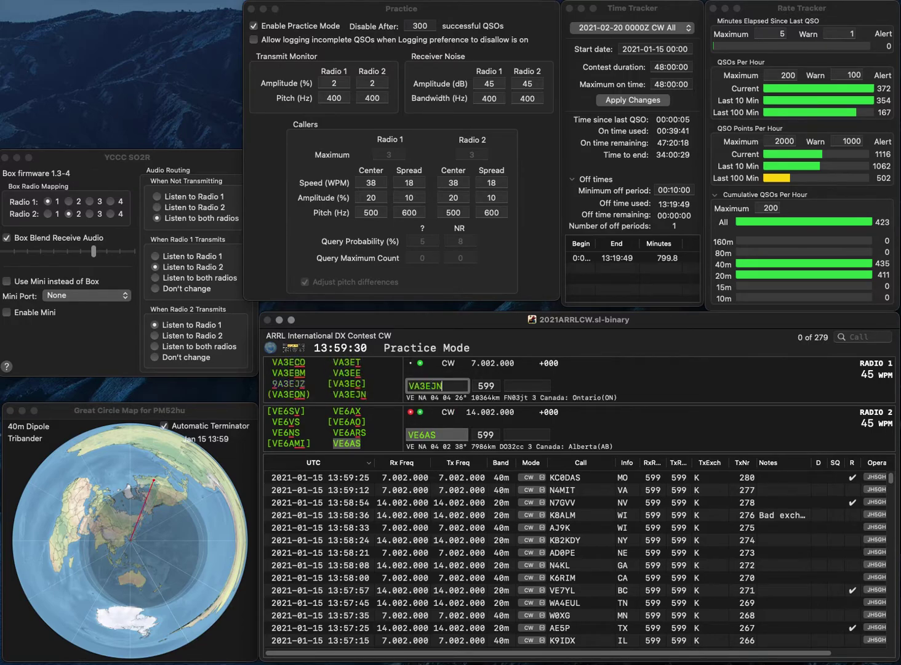
pyautogui.press('Return')
pyautogui.press('Tab')
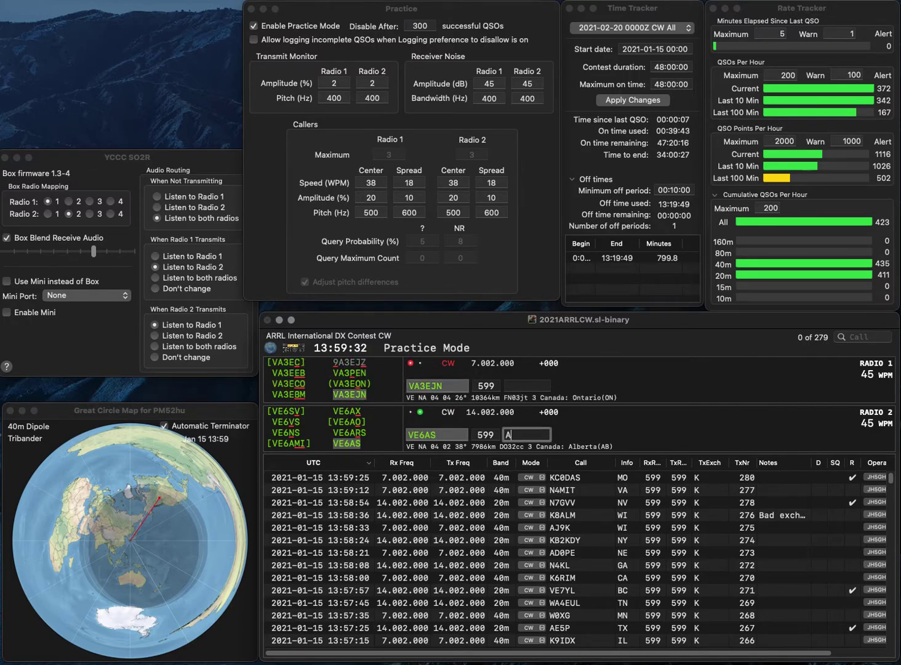
pyautogui.write('AB')
pyautogui.press('Return')
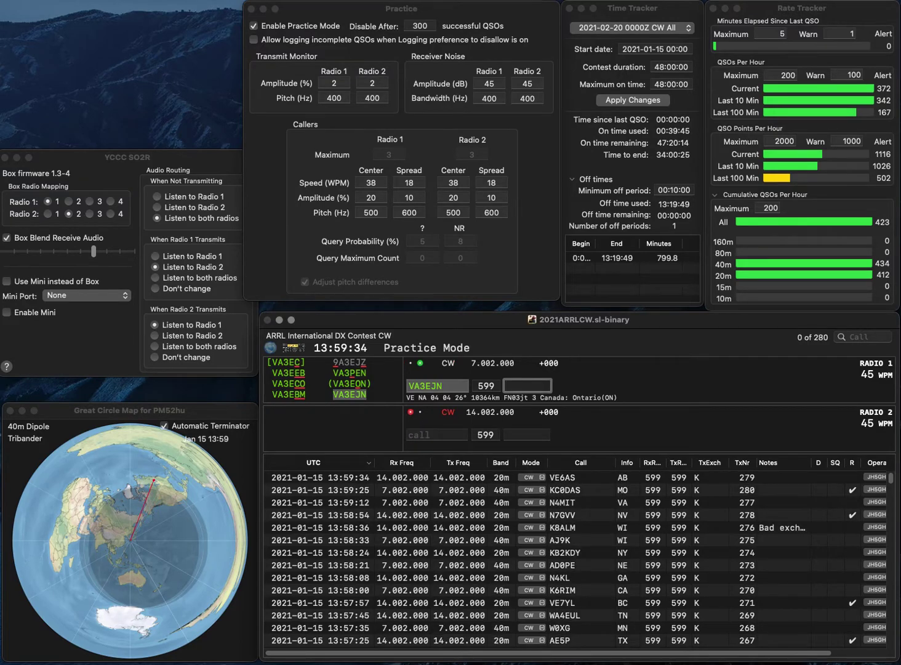
pyautogui.write('ON')
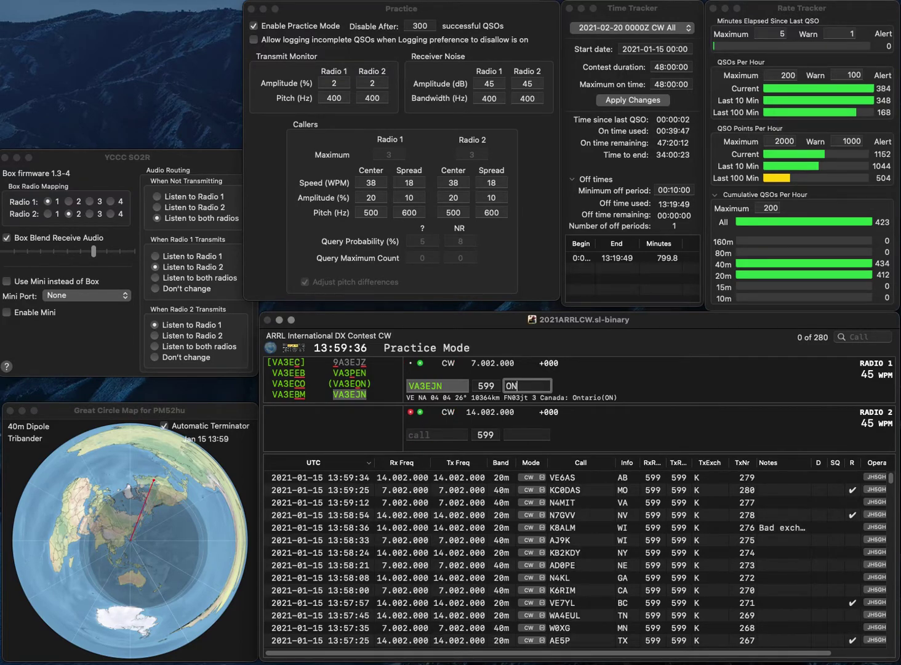
pyautogui.press('Return')
pyautogui.write('N')
pyautogui.press('BackSpace')
pyautogui.write('WA')
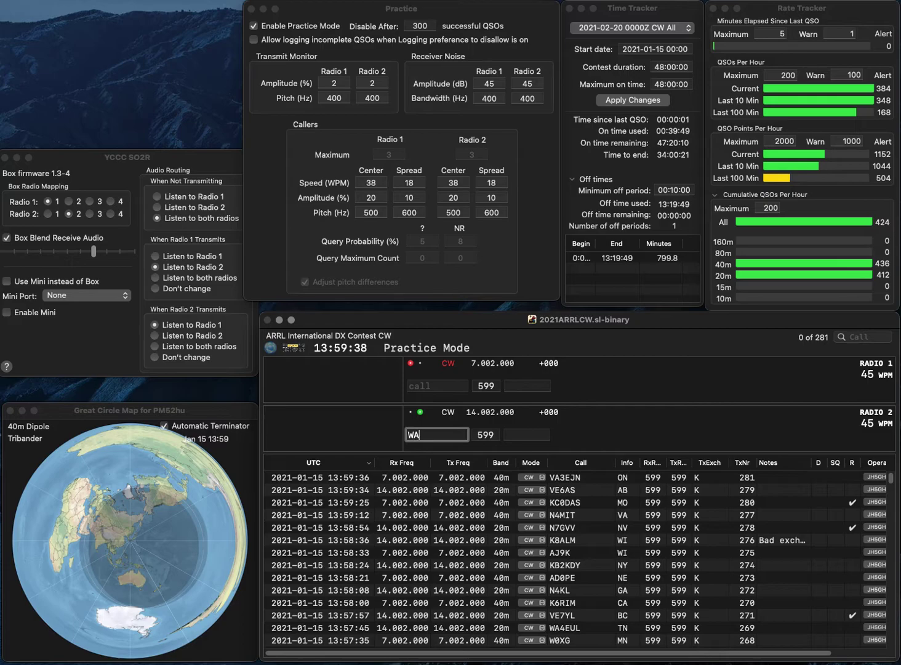
pyautogui.write('KSK')
pyautogui.press('Left')
pyautogui.press('Left')
pyautogui.press('Left')
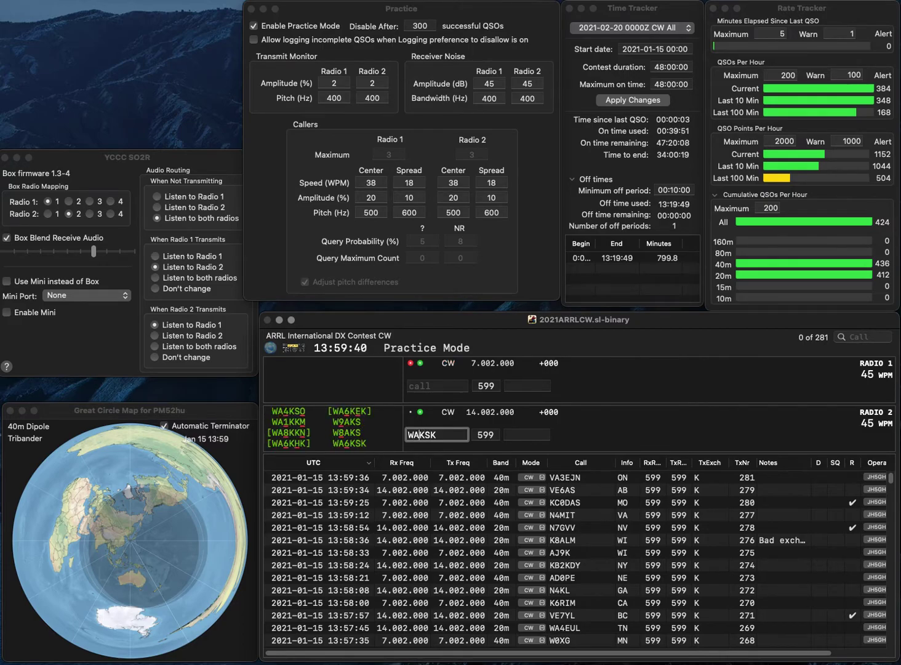
pyautogui.write('6')
pyautogui.press('Return')
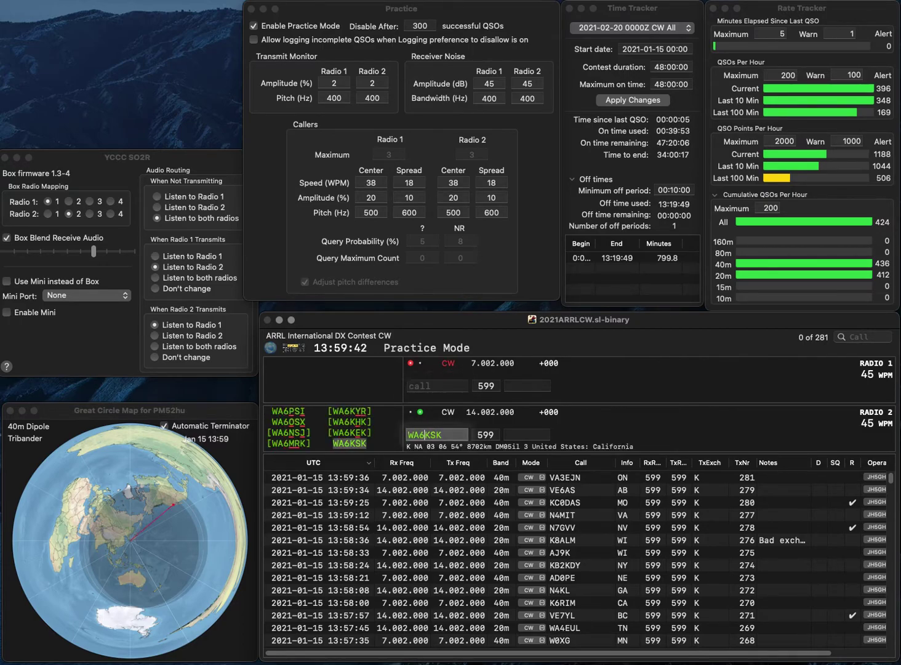
pyautogui.write('K')
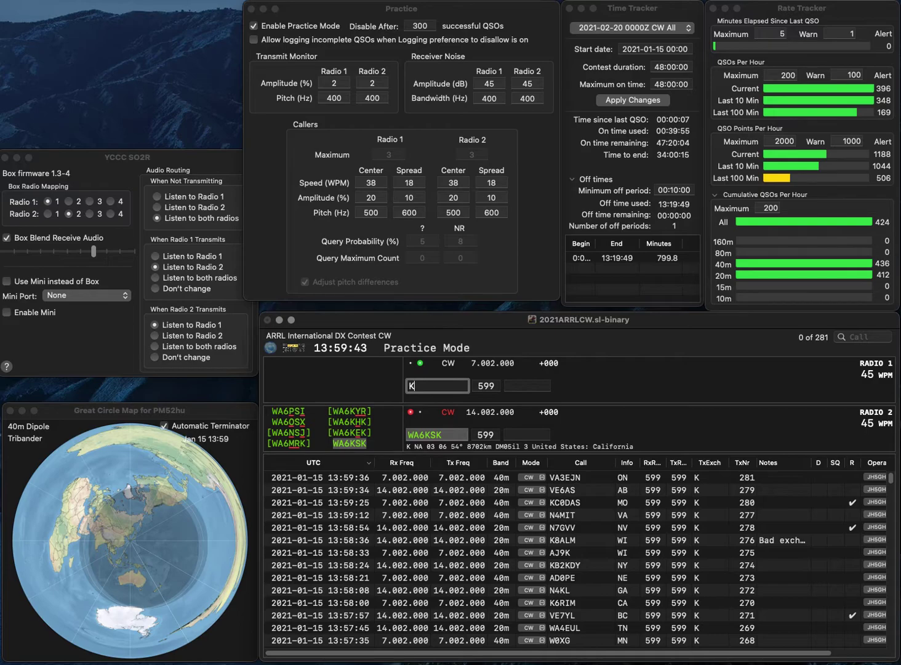
pyautogui.write('D5MMM')
pyautogui.press('Return')
pyautogui.press('Tab')
pyautogui.press('space')
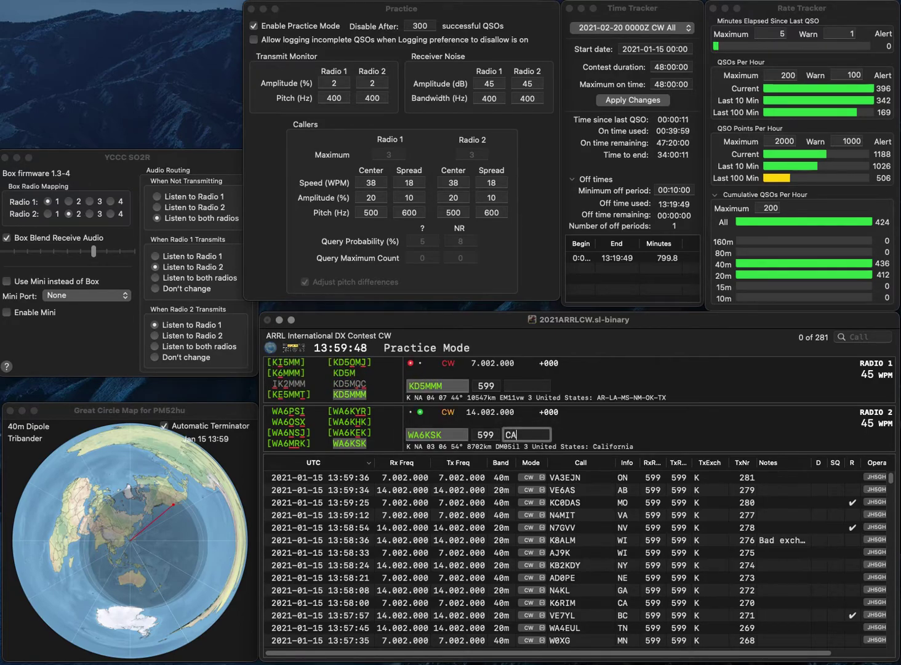
pyautogui.press('Return')
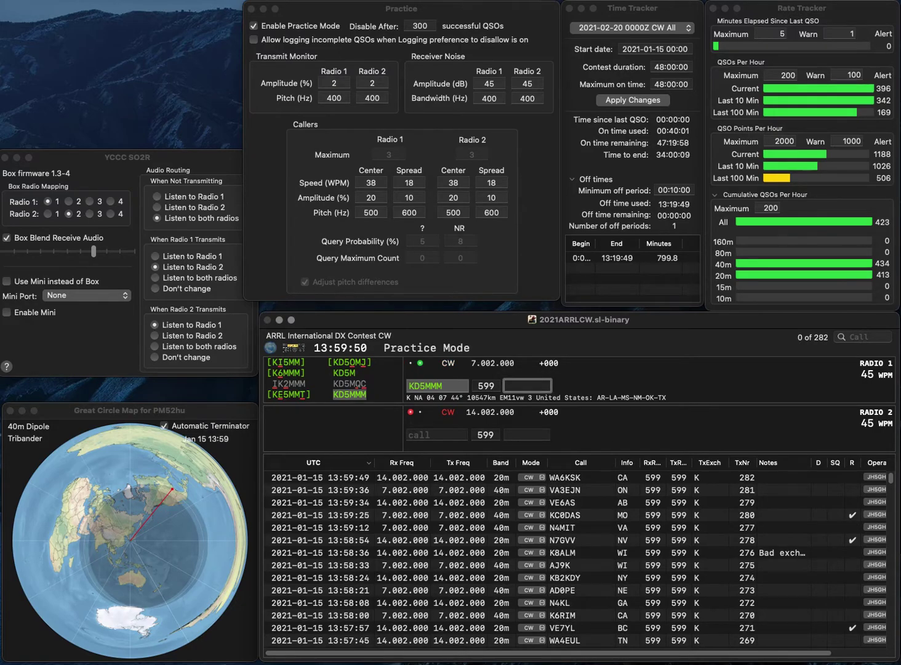
pyautogui.write('OK')
pyautogui.press('Return')
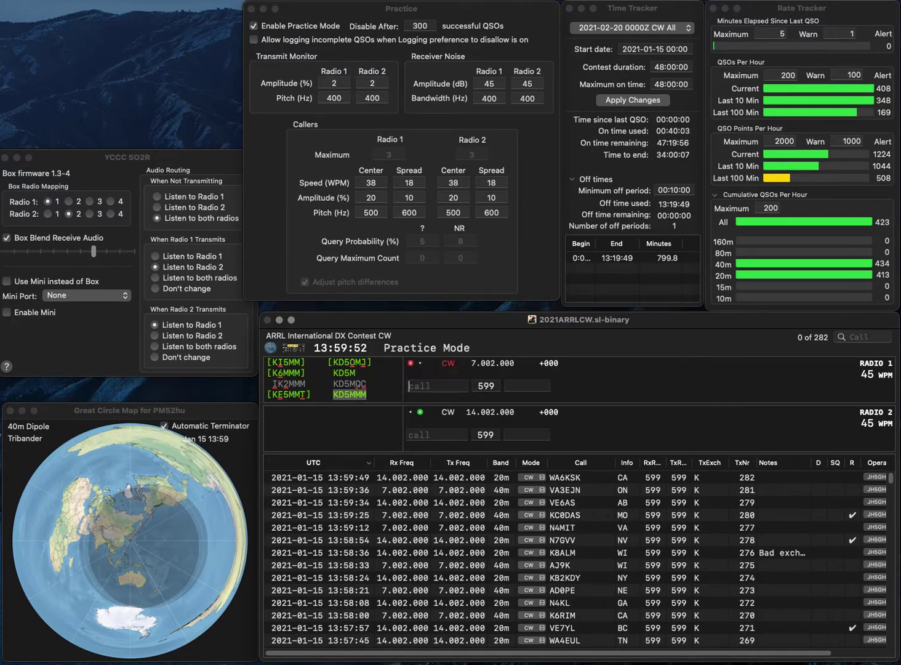
# Send the call ND3K on Radio 2 and enter the call N0CSM on Radio 1.
pyautogui.click(437, 434)
pyautogui.write('ND3K')
pyautogui.press('Return')
pyautogui.write('N0CSM')
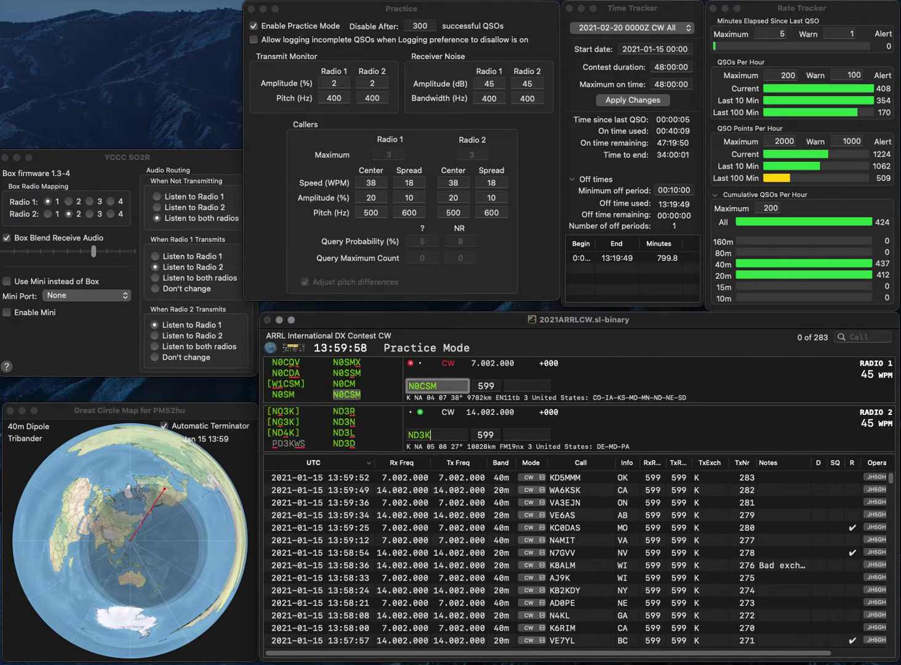
pyautogui.press('Left')
pyautogui.press('BackSpace')
pyautogui.write('2')
pyautogui.press('Return')
pyautogui.press('Return')
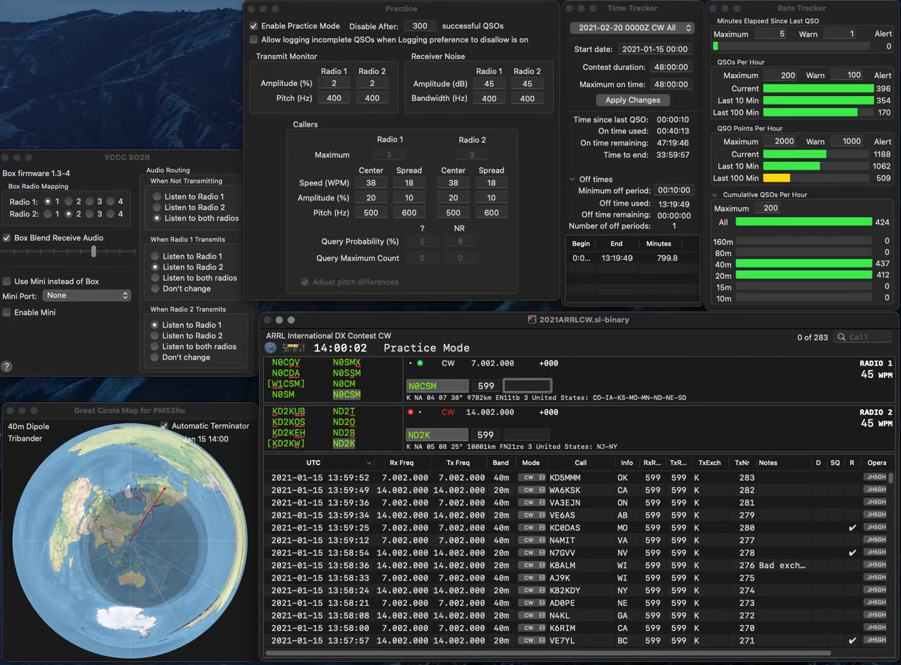
# Log N0CSM on Radio 1 with exchange SD and ND2K on Radio 2 with exchange NJ.
pyautogui.write('SD')
pyautogui.press('Return')
pyautogui.write('NJ')
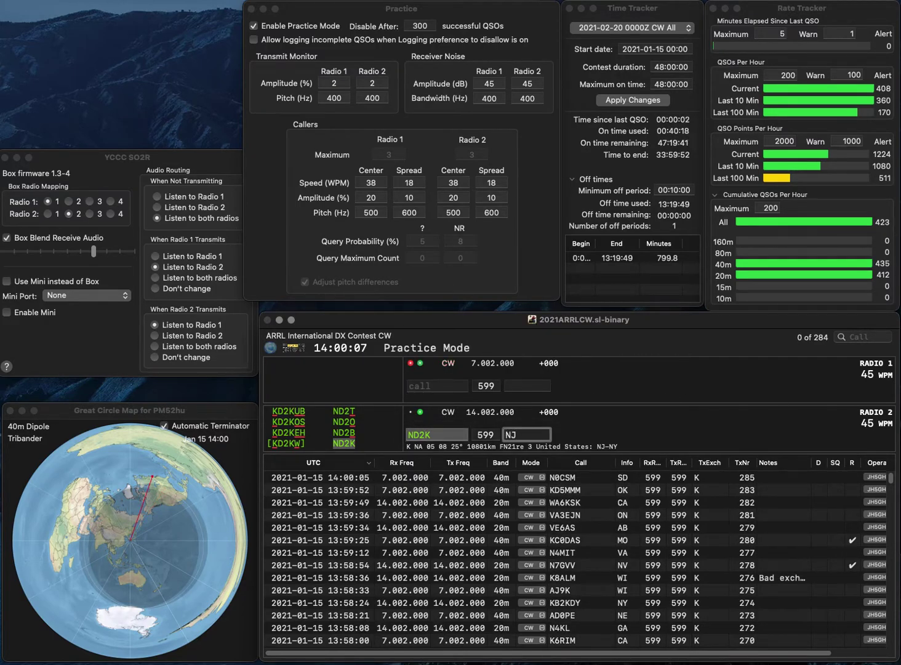
pyautogui.press('Return')
pyautogui.write('W')
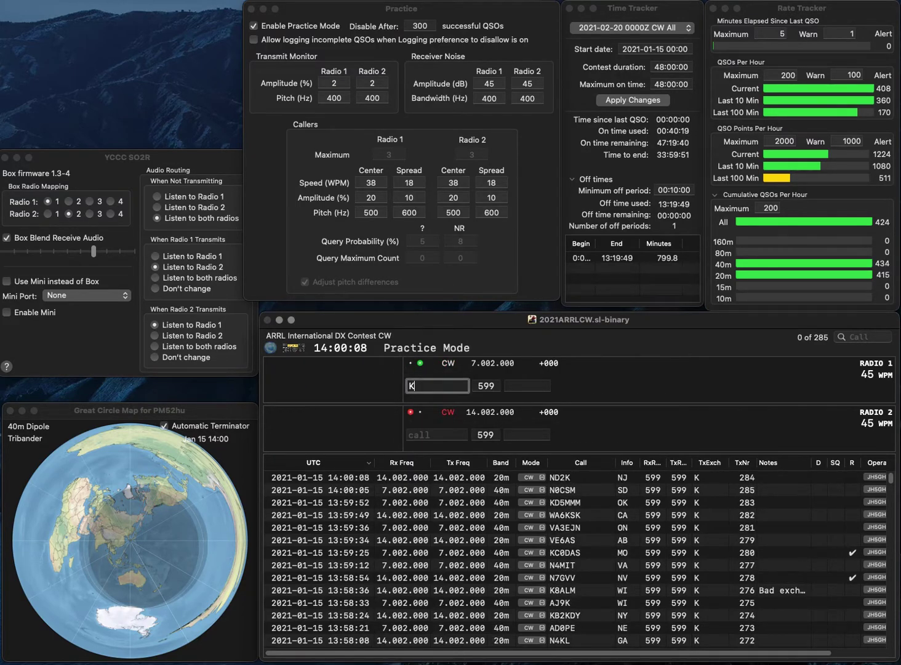
pyautogui.write('V9H')
pyautogui.press('Return')
pyautogui.write('W2RD')
pyautogui.hotkey('ctrl', 'a')
pyautogui.write('W')
pyautogui.press('Return')
pyautogui.press('Up')
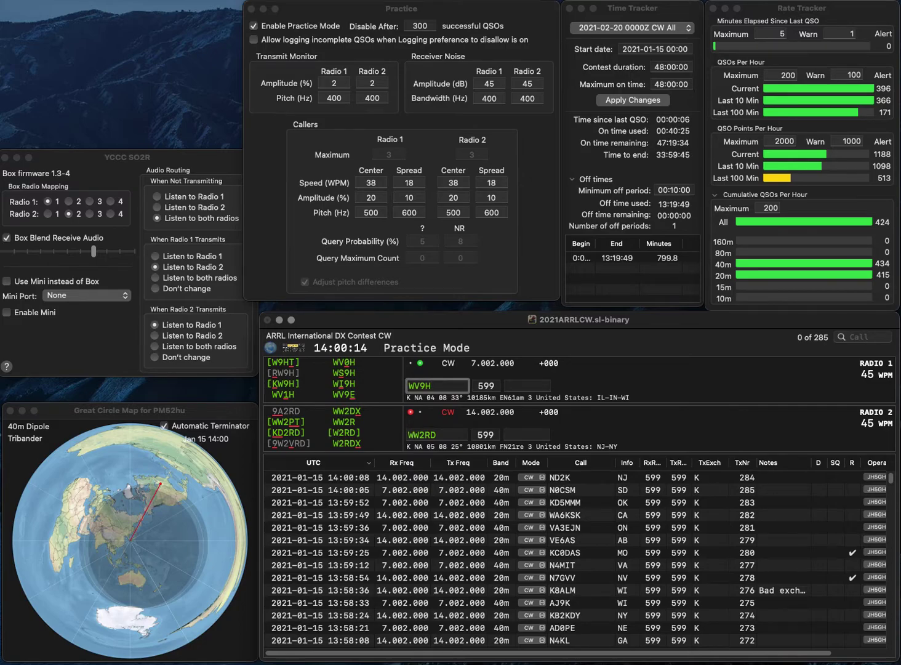
pyautogui.press('BackSpace')
pyautogui.write('0')
pyautogui.press('Return')
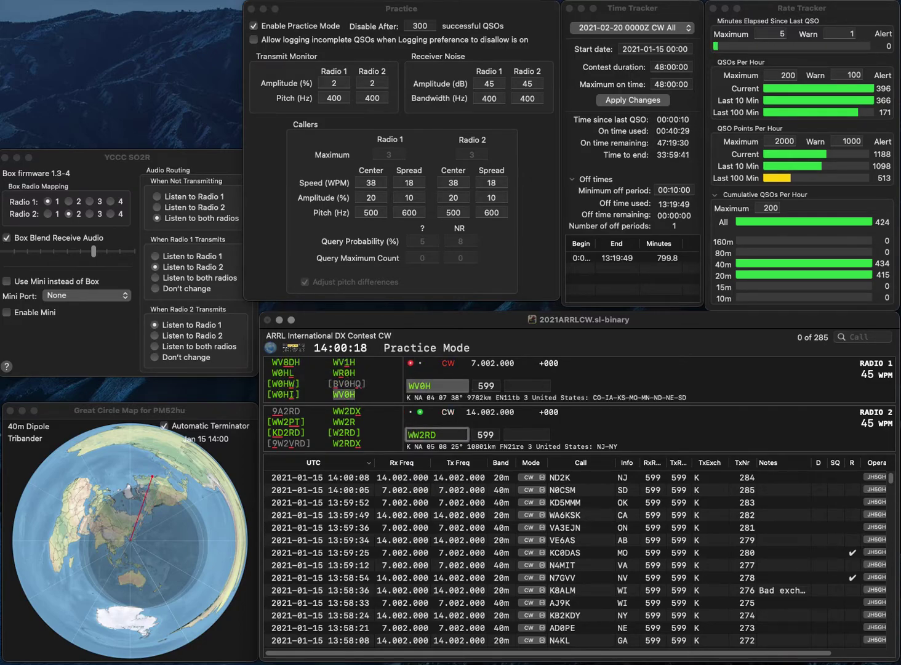
pyautogui.press('BackSpace')
pyautogui.press('Return')
pyautogui.press('space')
pyautogui.write('MN')
pyautogui.press('Return')
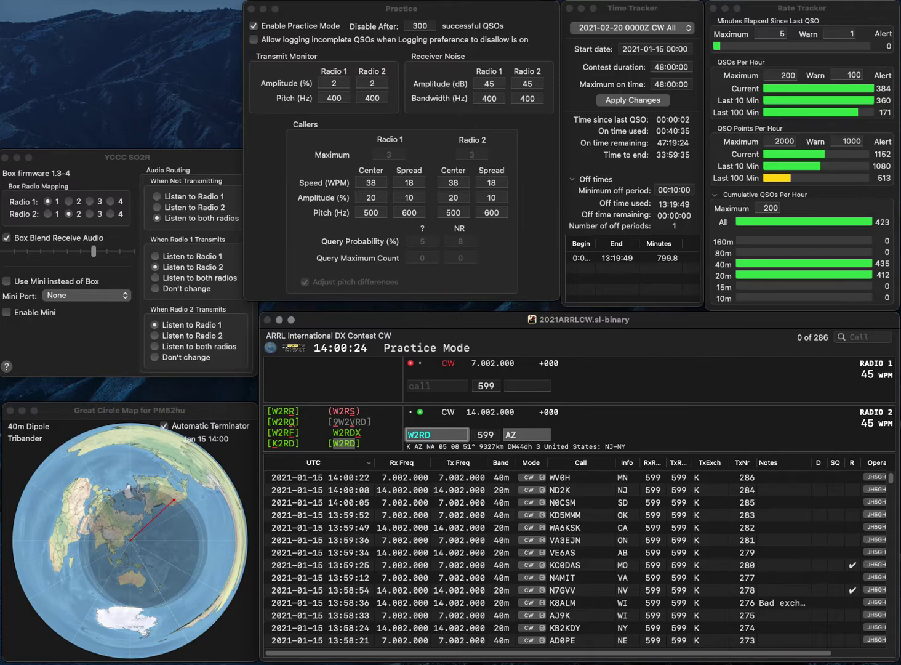
pyautogui.write('KD2')
pyautogui.press('Return')
pyautogui.write('AA')
pyautogui.press('Return')
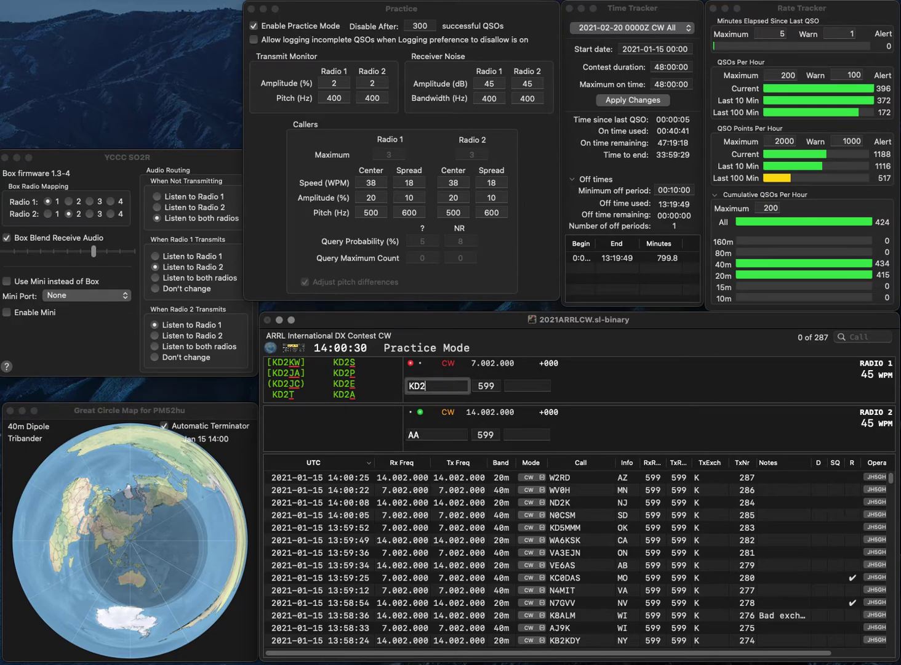
pyautogui.write('E')
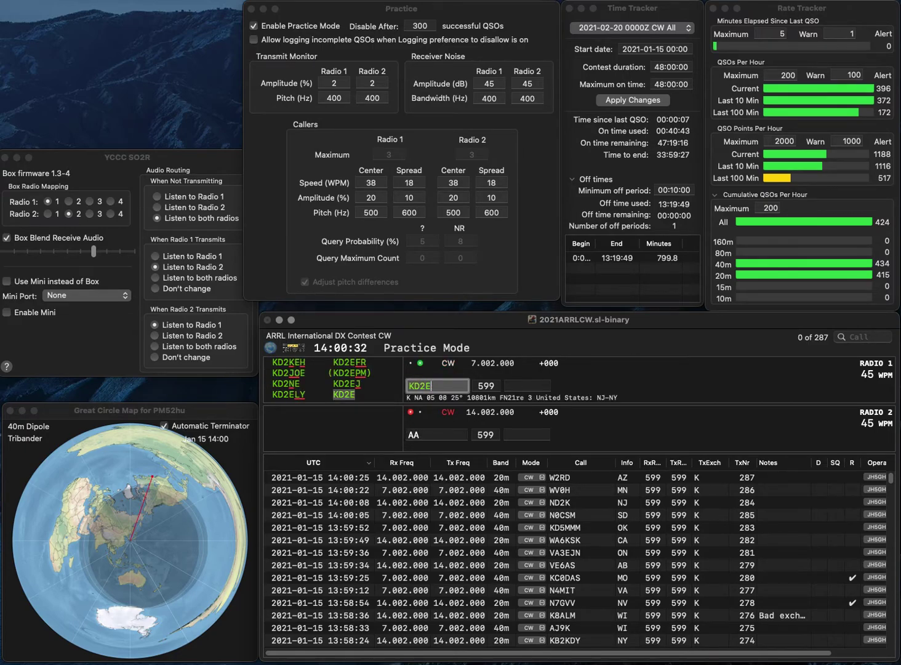
pyautogui.press('BackSpace')
pyautogui.write('SSE')
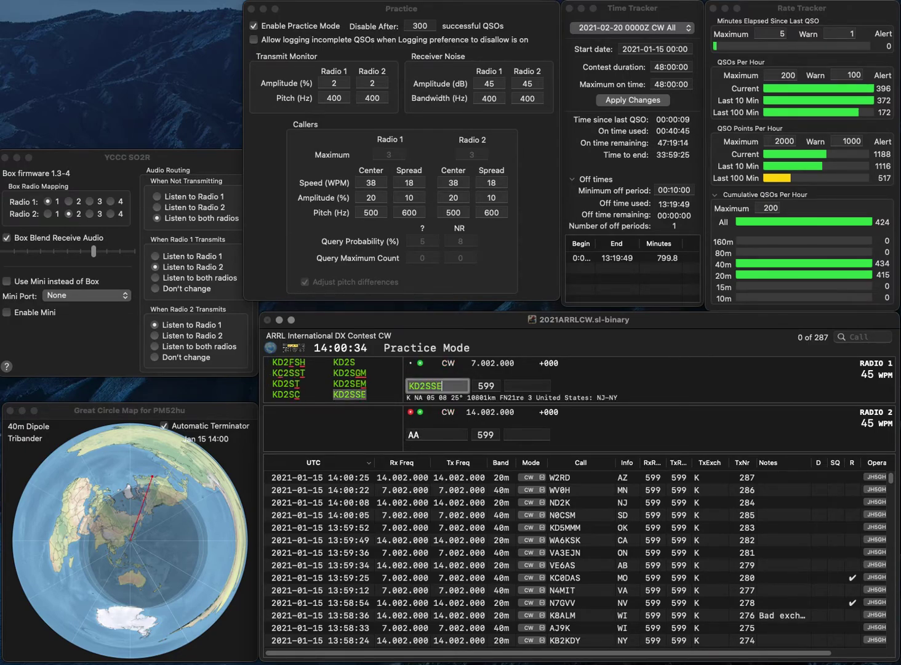
pyautogui.press('Tab')
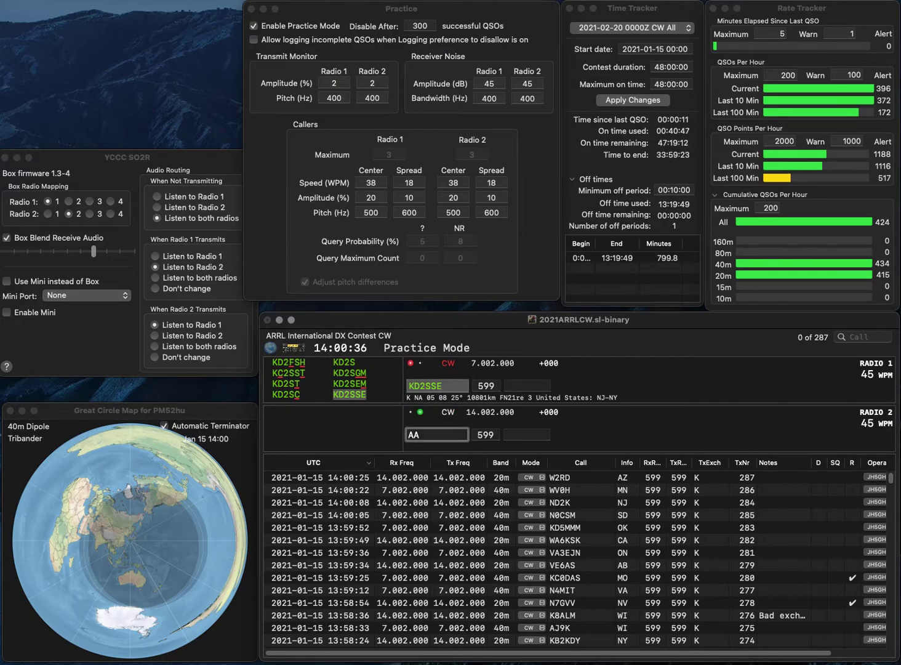
# Complete the Radio 2 call as W3AA and send it.
pyautogui.press('BackSpace')
pyautogui.press('BackSpace')
pyautogui.write('AA')
pyautogui.press('Left')
pyautogui.press('Left')
pyautogui.write('W3')
pyautogui.press('Return')
# Log KD2SSE on Radio 1 with exchange NY and W3AA on Radio 2 with exchange MD.
pyautogui.press('Tab')
pyautogui.write('N')
pyautogui.press('Return')
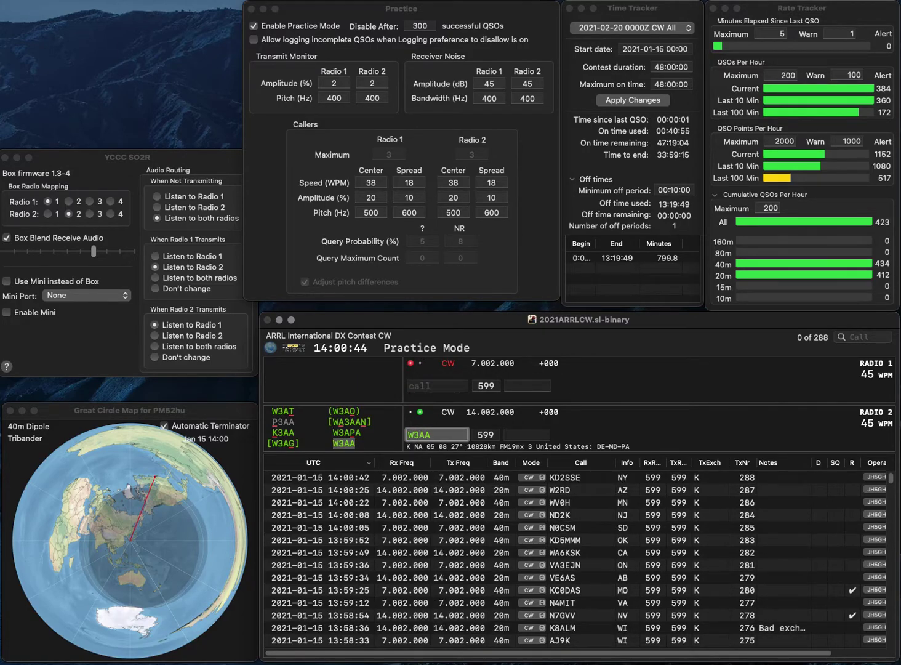
pyautogui.press('Tab')
pyautogui.write('MD')
pyautogui.press('Return')
# Send the partial call 1OM on Radio 1 and the partial call KGS on Radio 2.
pyautogui.write('10M')
pyautogui.press('Return')
pyautogui.write('KG')
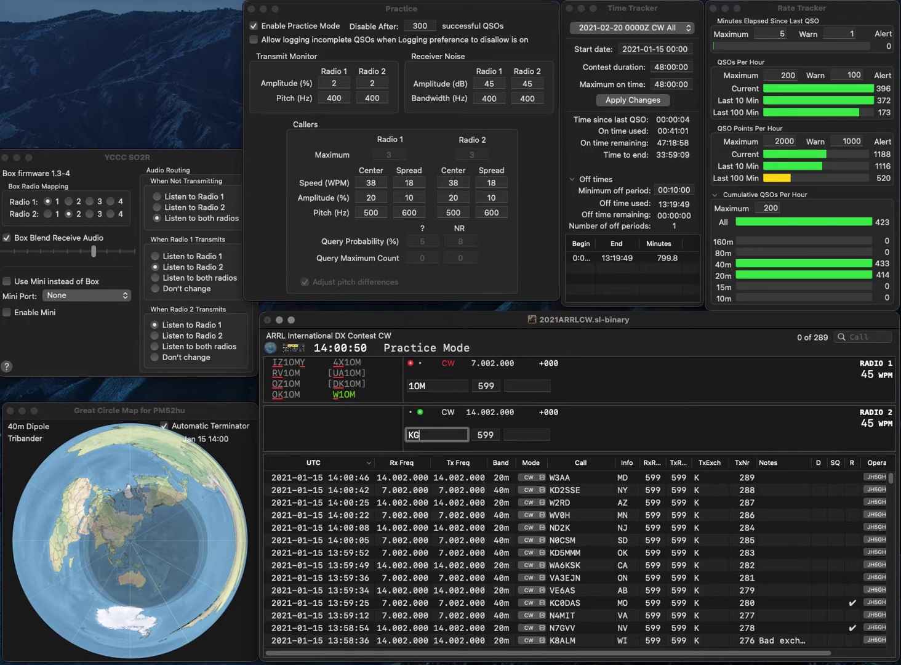
pyautogui.write('S')
pyautogui.press('Return')
pyautogui.write('NJ')
pyautogui.press('Delete')
pyautogui.write('8OM')
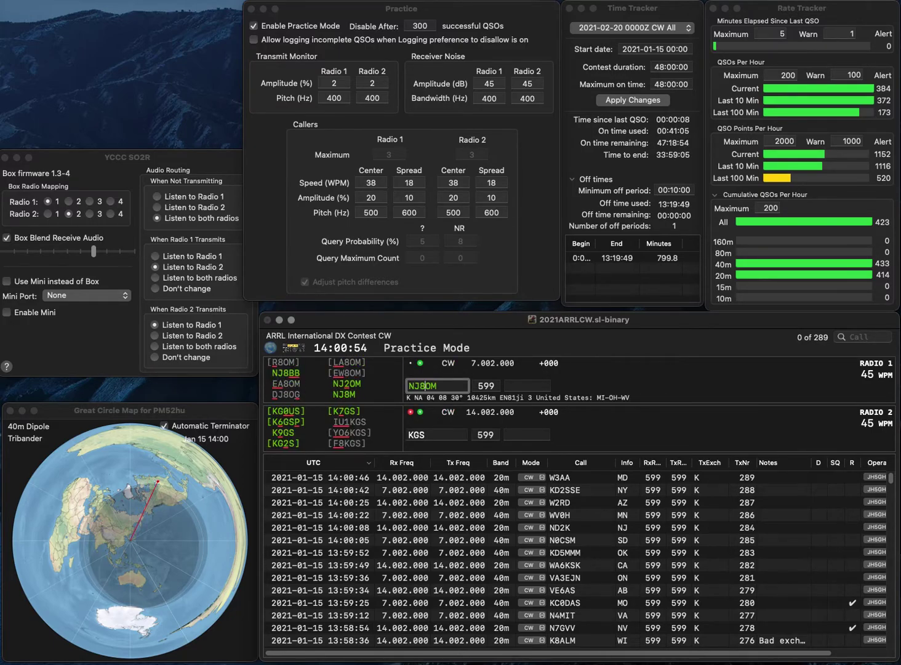
pyautogui.press('Down')
pyautogui.press('Return')
pyautogui.press('Return')
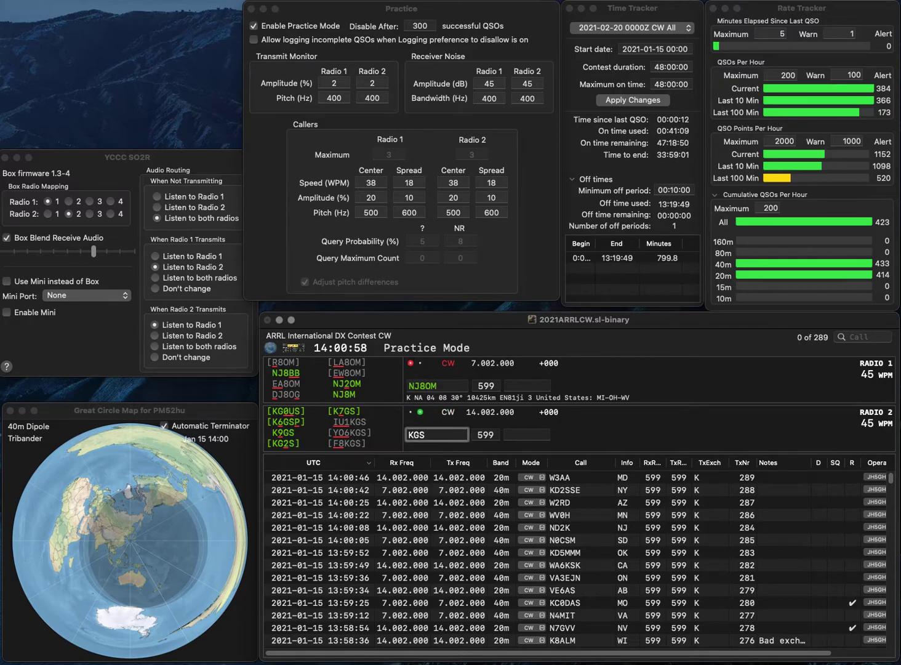
# Correct the Radio 2 call to K9GS and send it.
pyautogui.press('BackSpace')
pyautogui.press('BackSpace')
pyautogui.write('GS')
pyautogui.press('Left')
pyautogui.press('Left')
pyautogui.write('9')
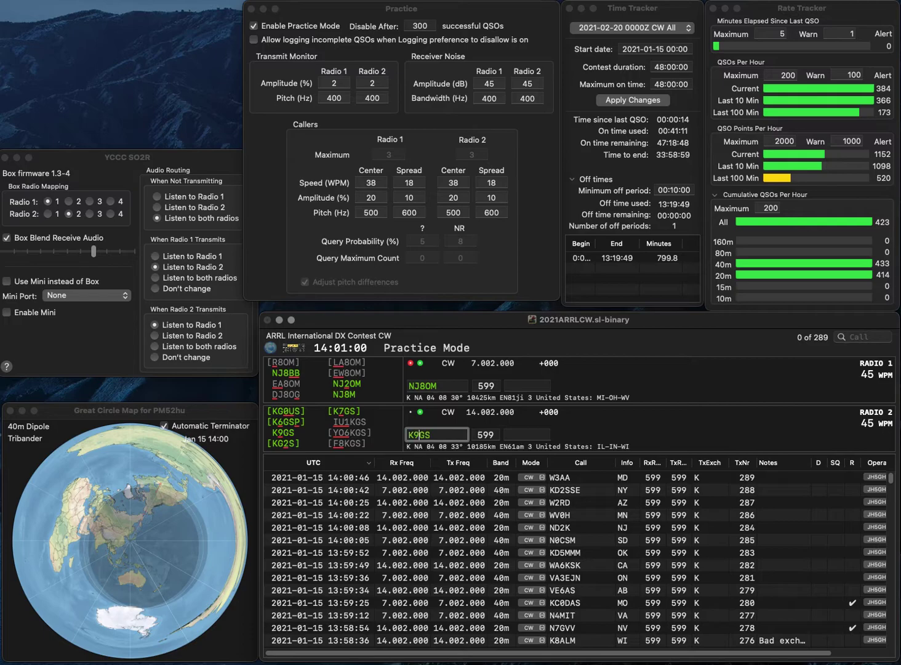
pyautogui.press('Return')
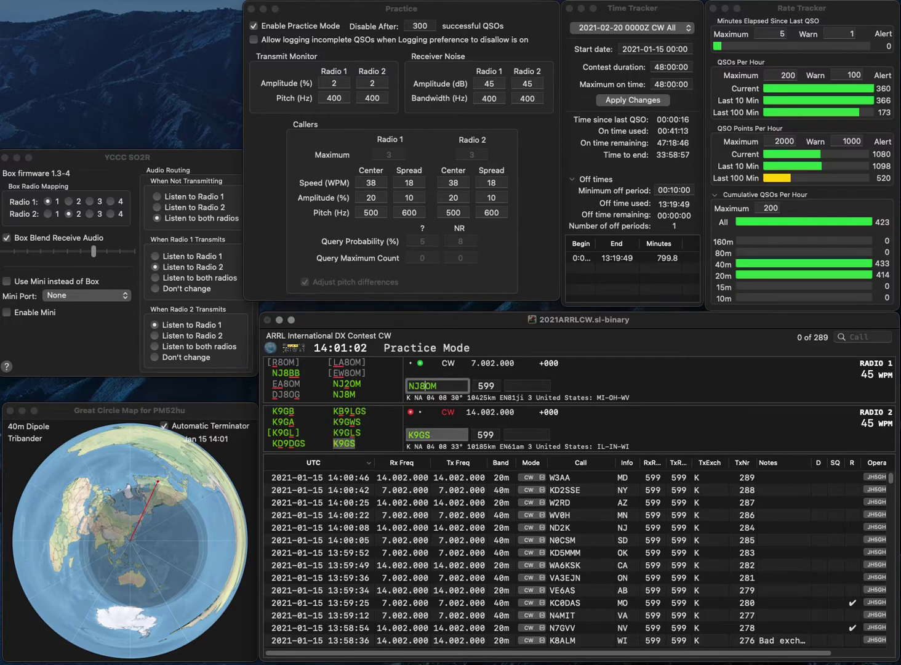
pyautogui.press('Return')
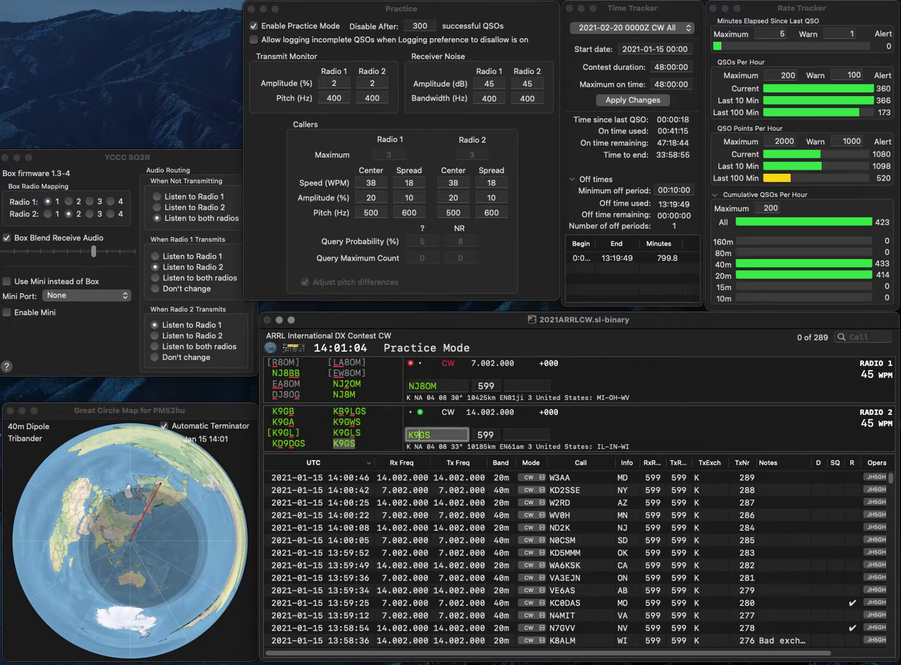
pyautogui.press('space')
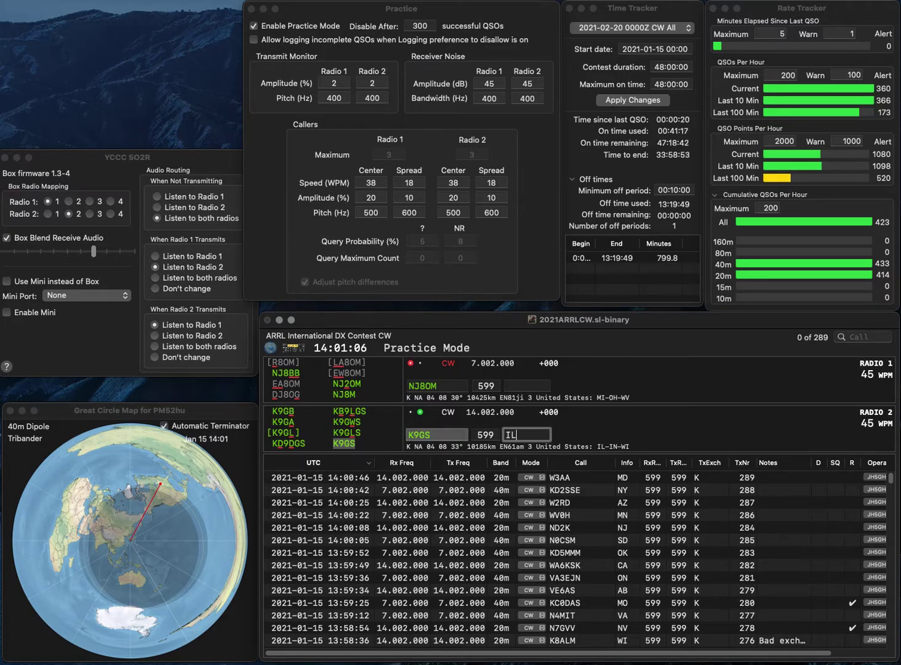
pyautogui.press('Return')
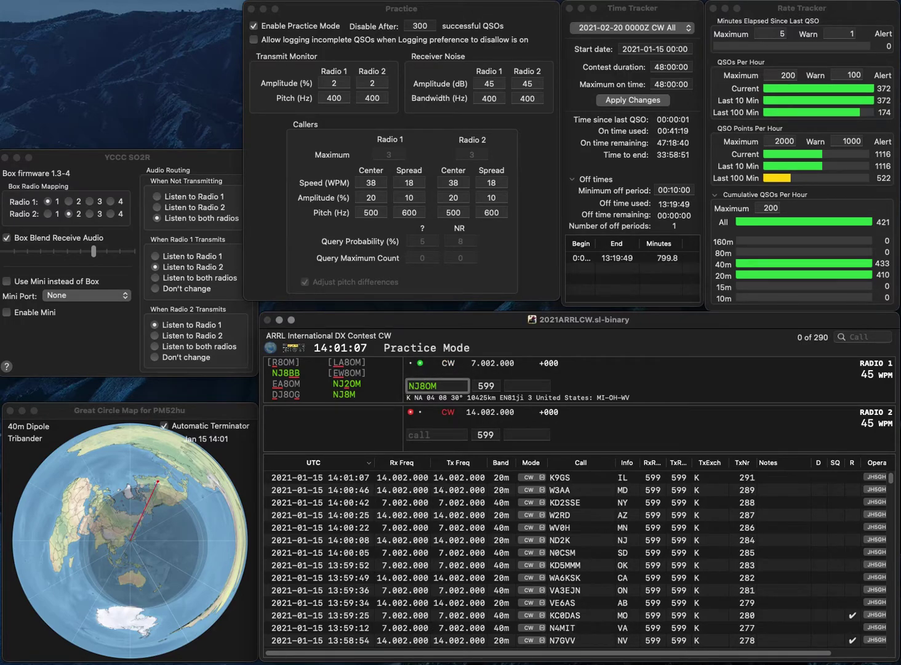
pyautogui.press('Delete')
pyautogui.press('Return')
pyautogui.write('K3MD')
pyautogui.press('Return')
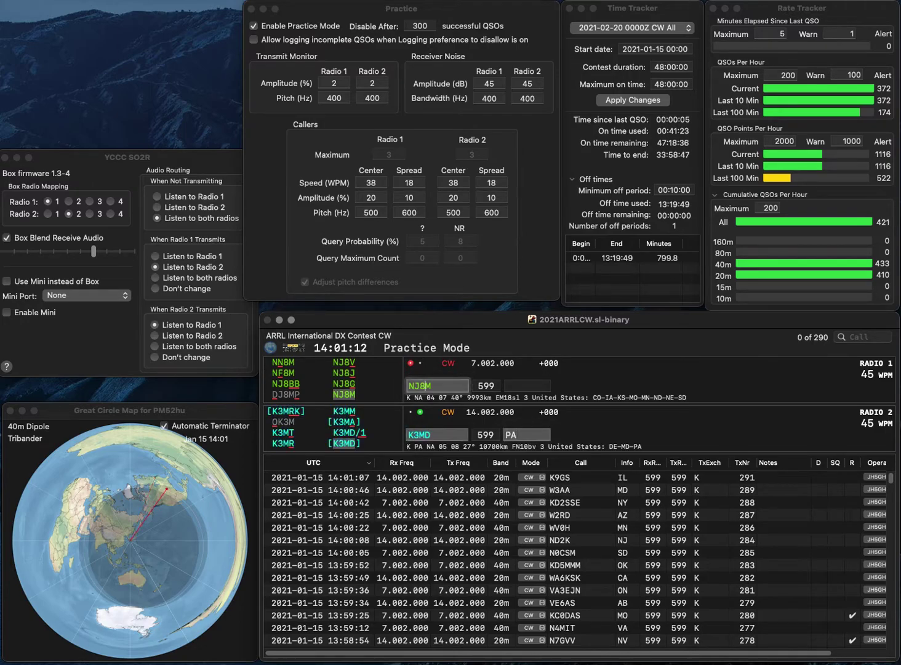
pyautogui.press('Tab')
pyautogui.write('MN')
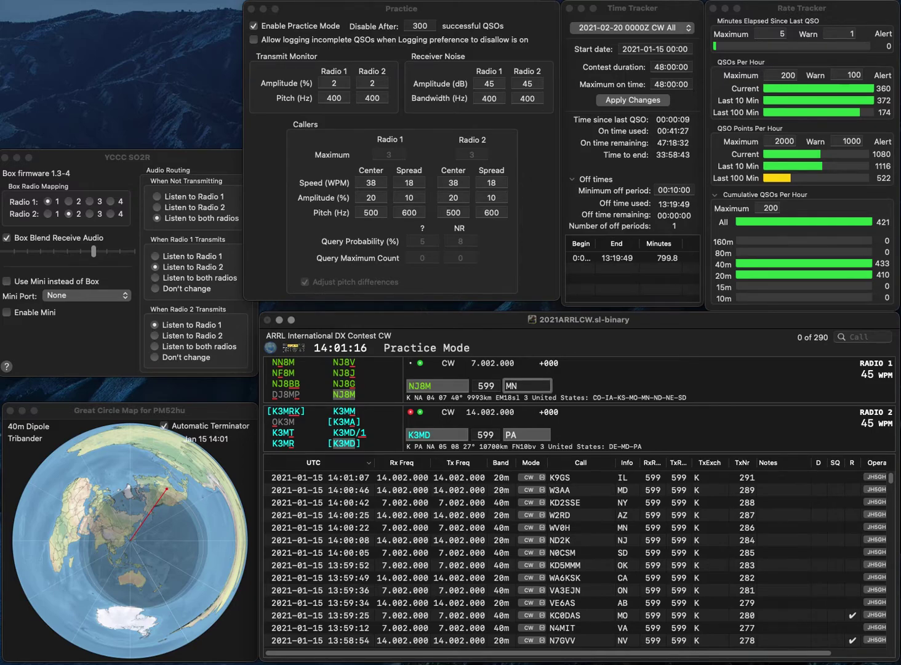
pyautogui.press('Return')
pyautogui.press('Return')
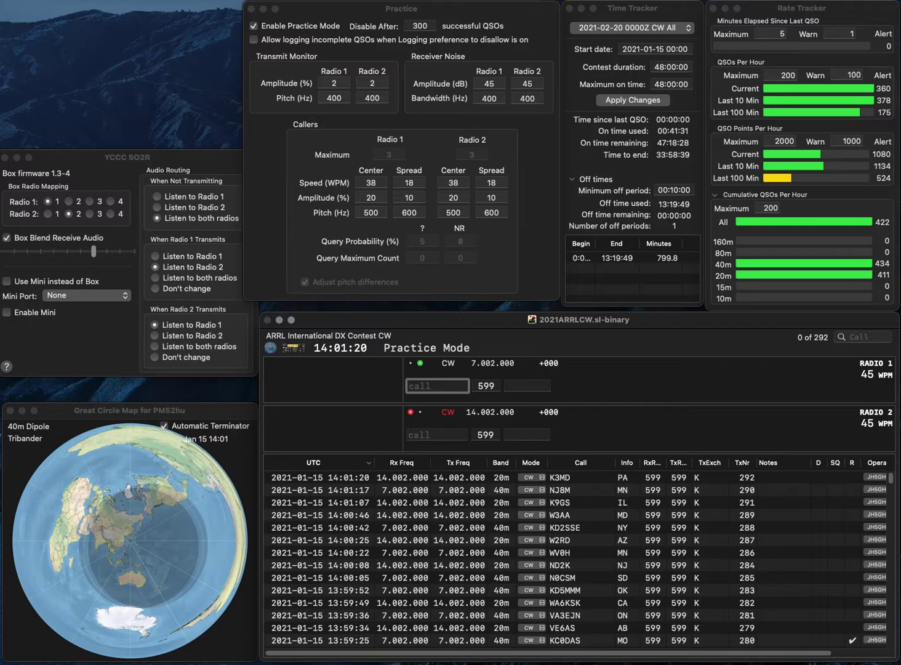
pyautogui.write('NDE')
pyautogui.press('Return')
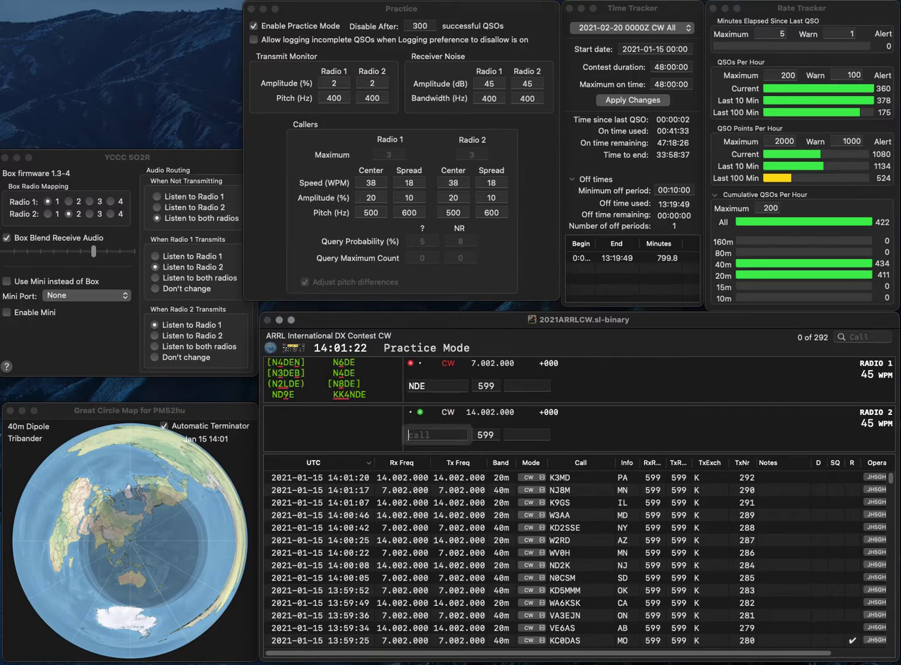
pyautogui.write('K3CM')
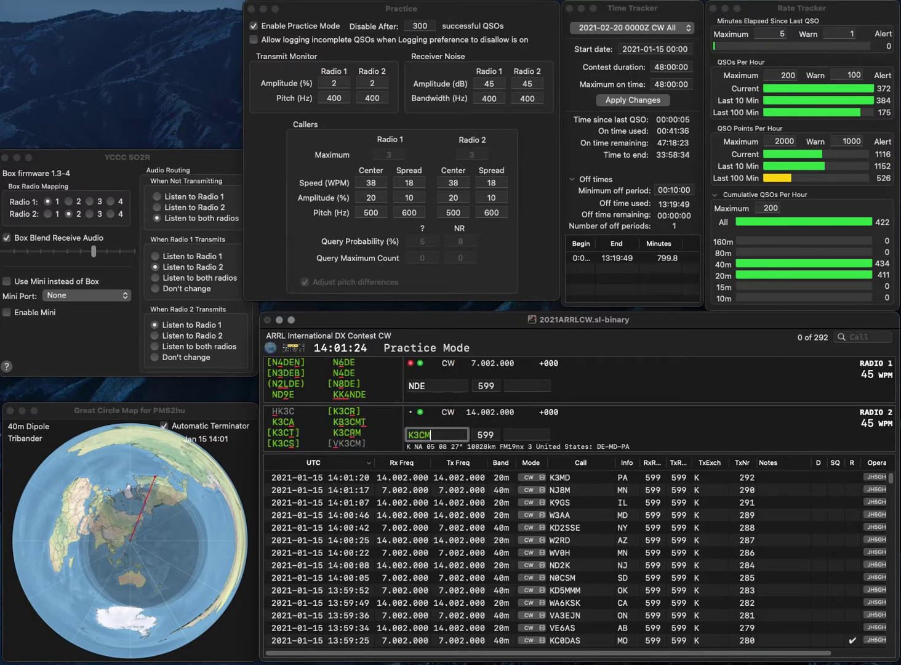
pyautogui.press('Return')
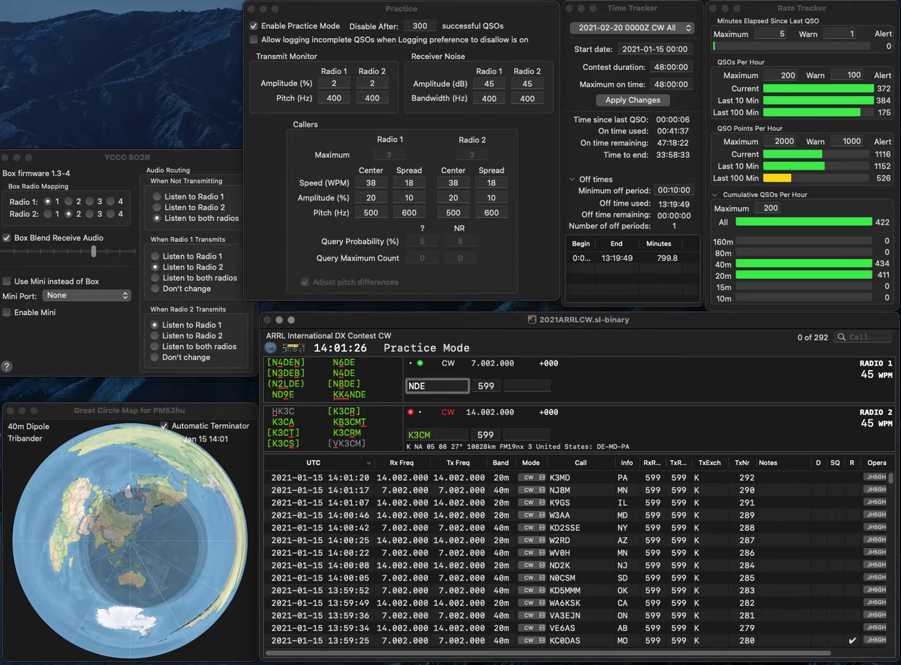
pyautogui.press('Up')
pyautogui.write('N8')
pyautogui.press('Return')
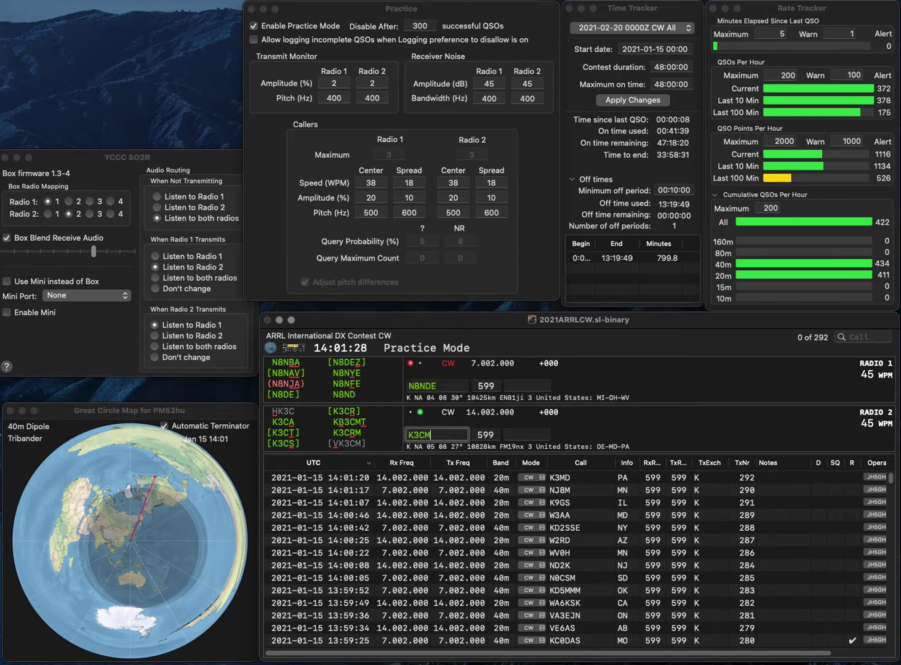
pyautogui.write('B3CM')
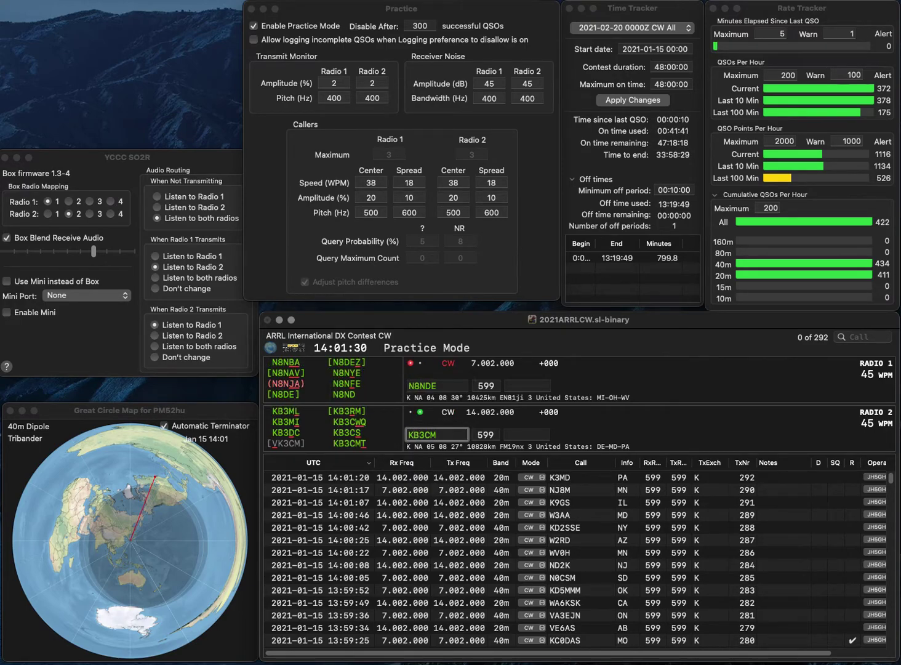
pyautogui.write('T')
pyautogui.press('Return')
pyautogui.write('D')
pyautogui.press('Delete')
pyautogui.press('Delete')
pyautogui.press('Return')
pyautogui.press('space')
pyautogui.write('MD')
pyautogui.press('Return')
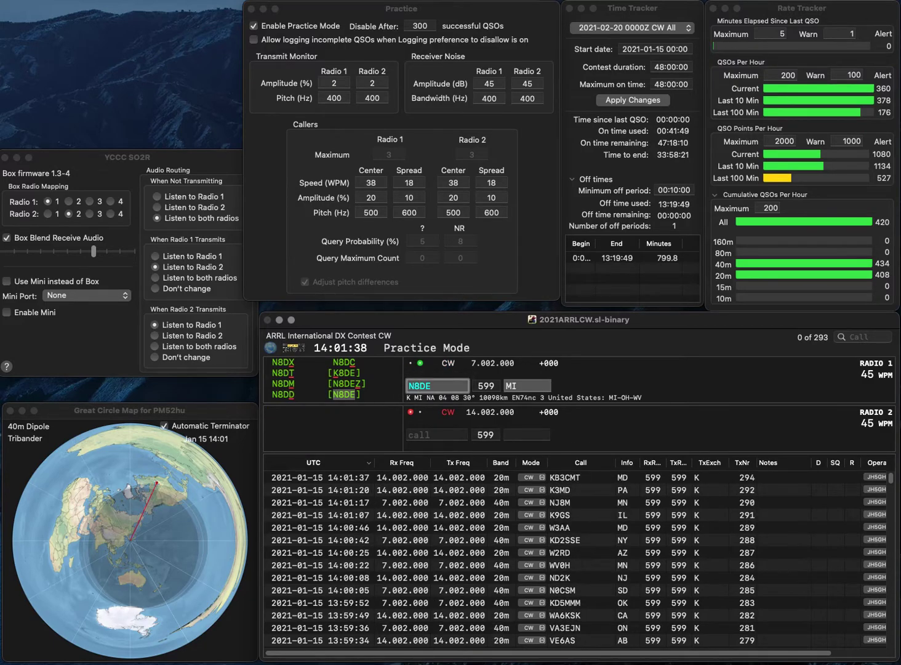
pyautogui.press('Return')
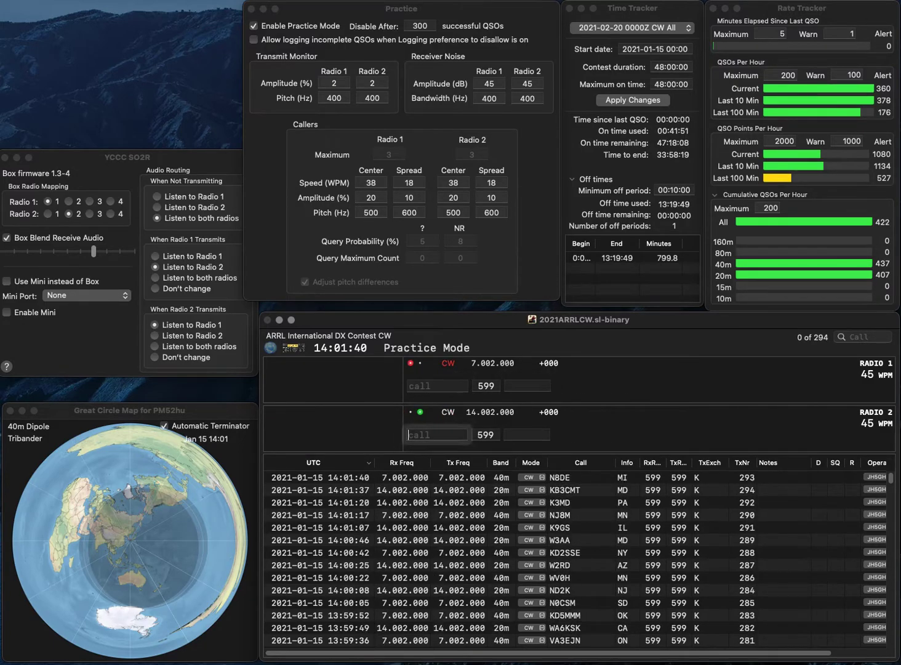
pyautogui.write('AB')
pyautogui.press('Return')
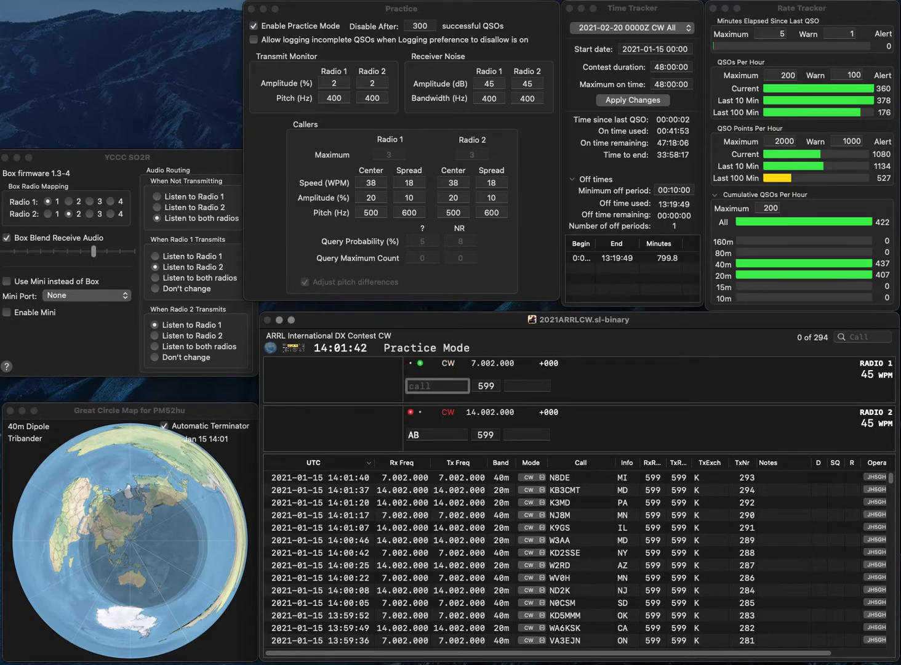
pyautogui.write('N1GSA')
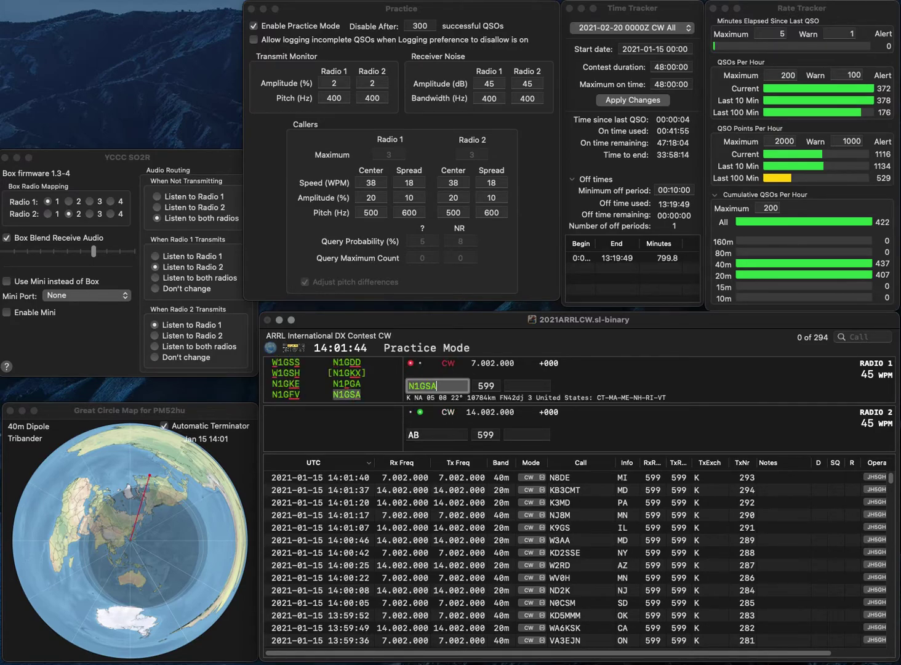
pyautogui.press('Return')
pyautogui.write('8YZ')
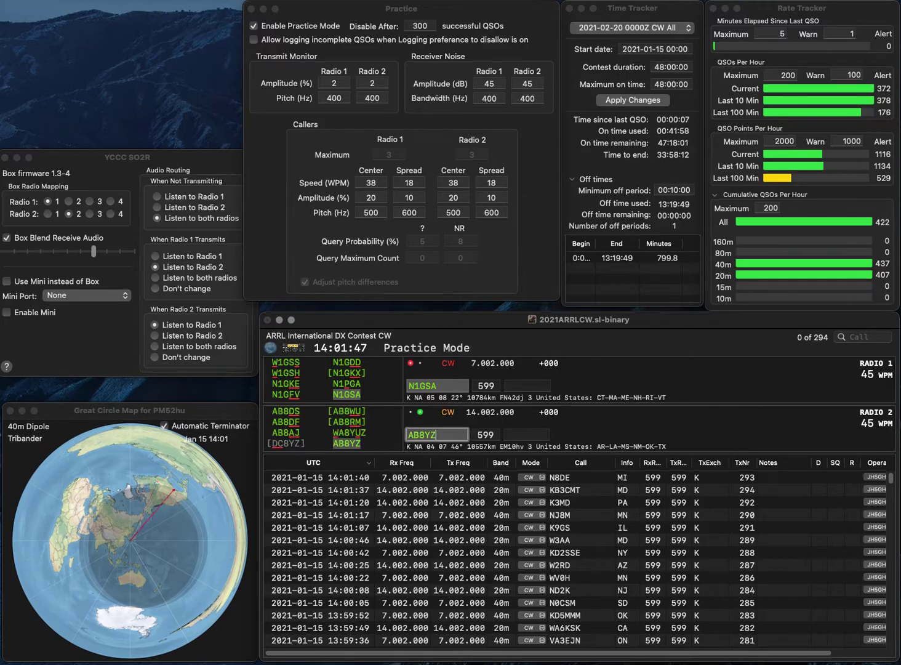
pyautogui.press('Return')
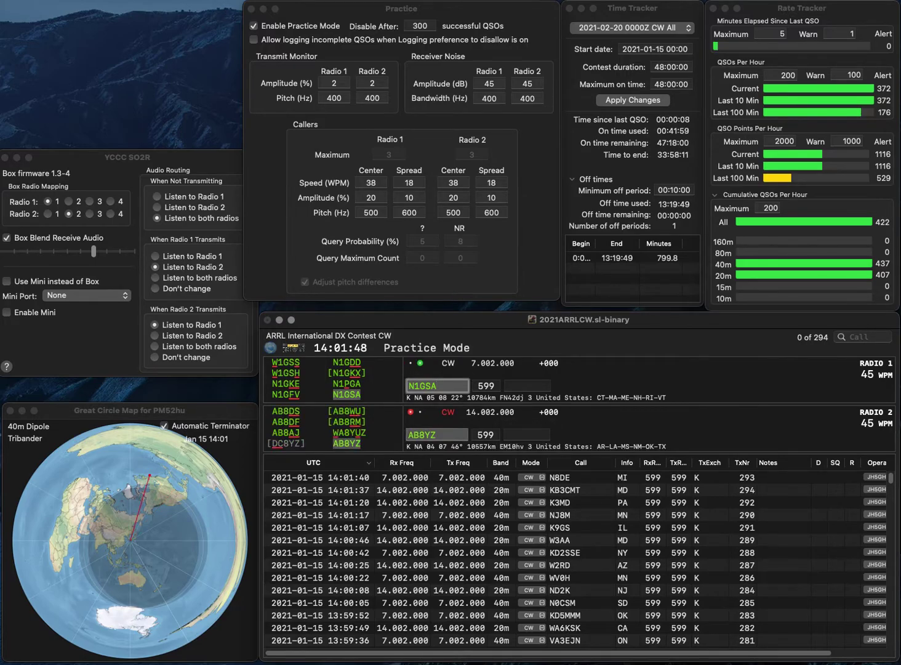
# Log N1GSA on Radio 1 with exchange VT and AB8YZ on Radio 2 with exchange LA.
pyautogui.press('Tab')
pyautogui.write('V')
pyautogui.press('Return')
pyautogui.write('LA')
pyautogui.press('Return')
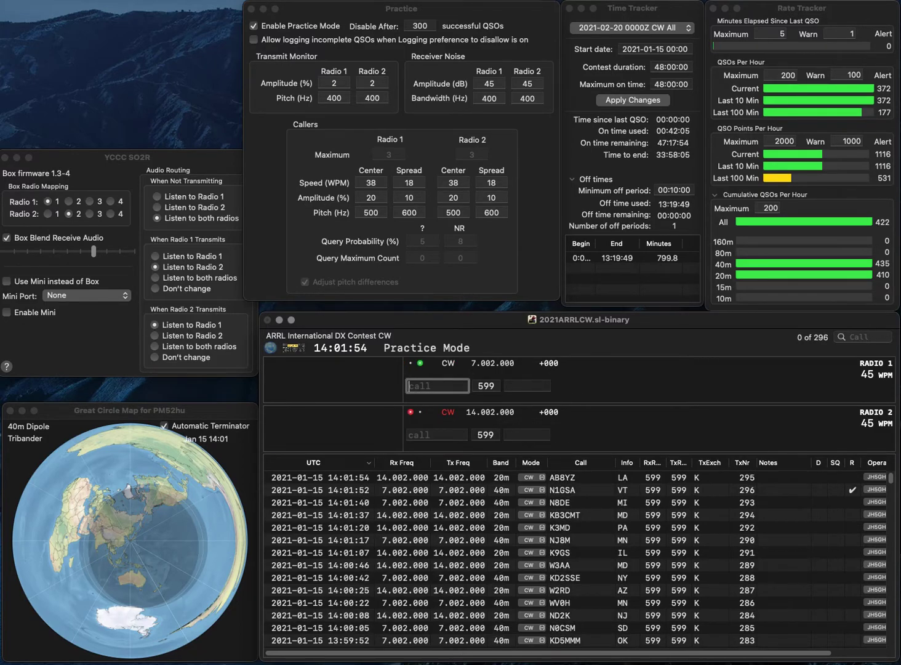
# Send the call K1CX on Radio 1 and the partial call 9KNJ on Radio 2.
pyautogui.write('K1CX')
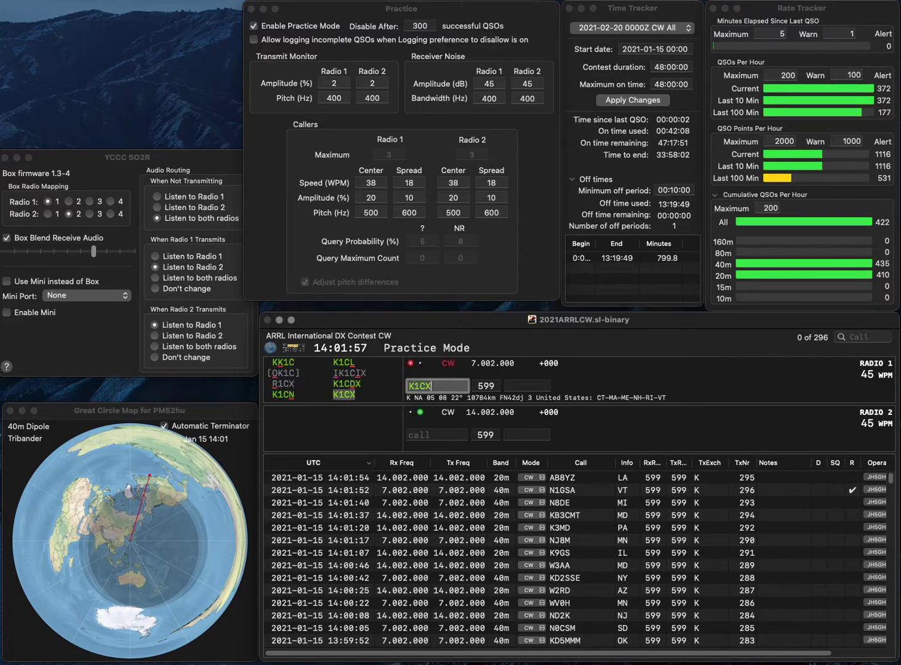
pyautogui.press('Return')
pyautogui.write('9KNJ')
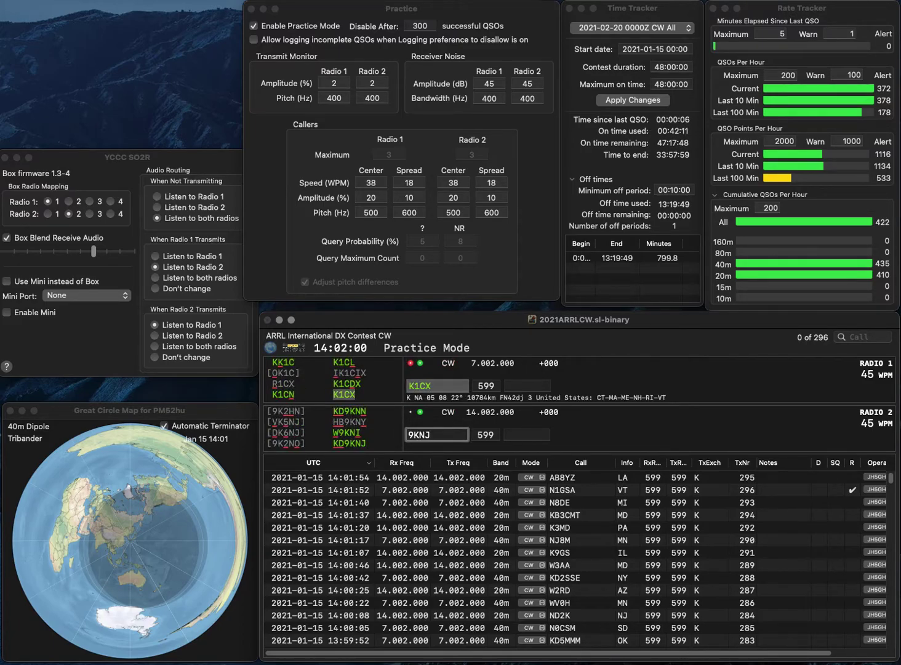
pyautogui.press('Return')
pyautogui.press('space')
pyautogui.write('C')
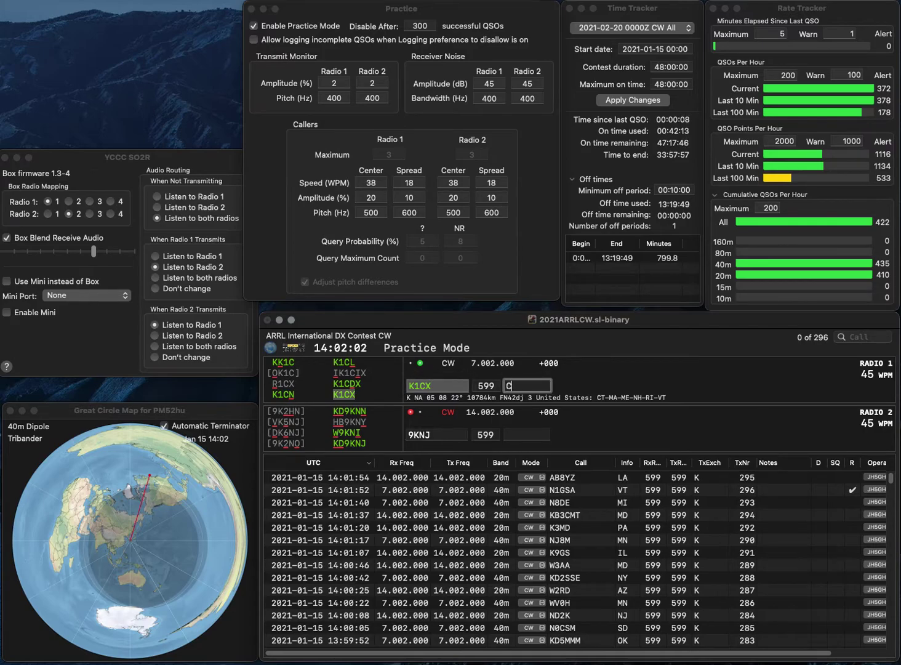
pyautogui.write('T')
pyautogui.press('Return')
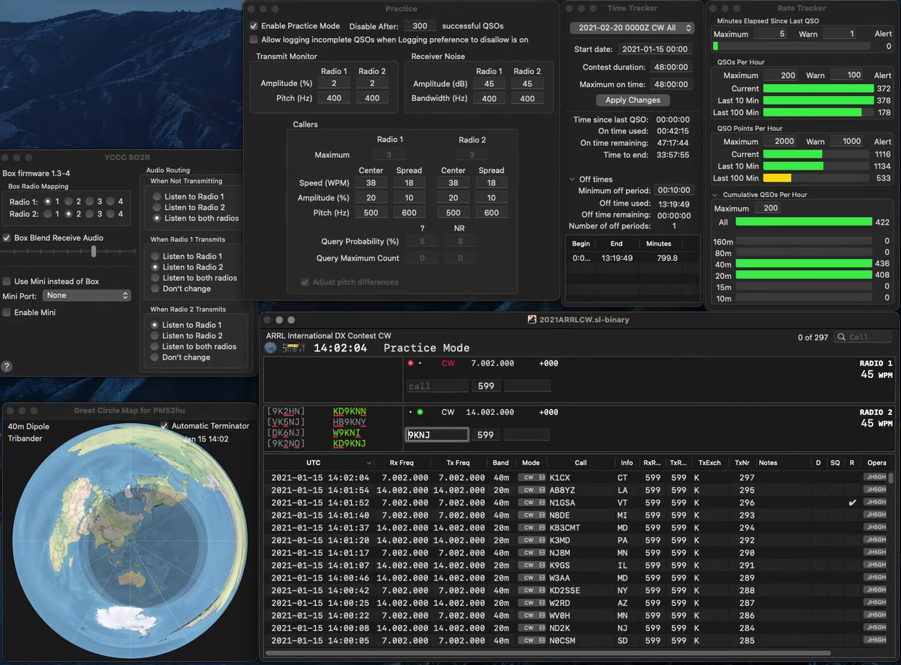
pyautogui.write('KD9')
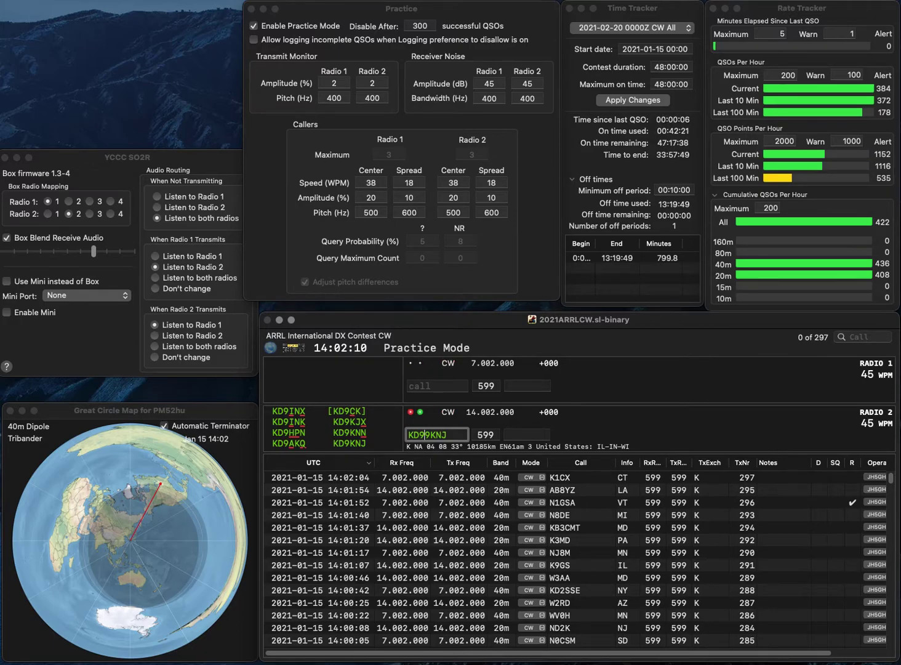
pyautogui.press('BackSpace')
pyautogui.press('`')
pyautogui.press('Return')
pyautogui.press('Return')
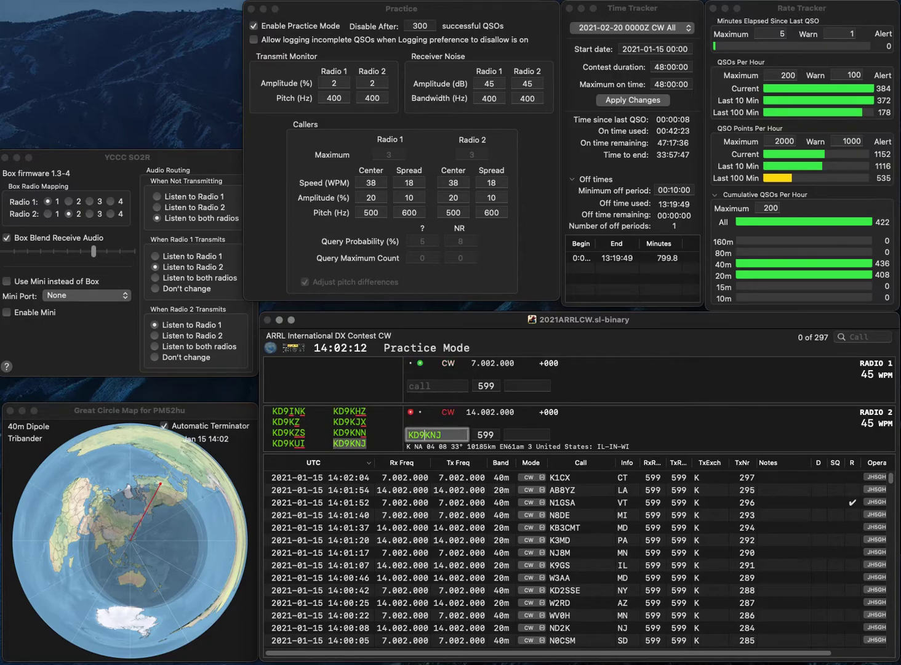
pyautogui.write('WC')
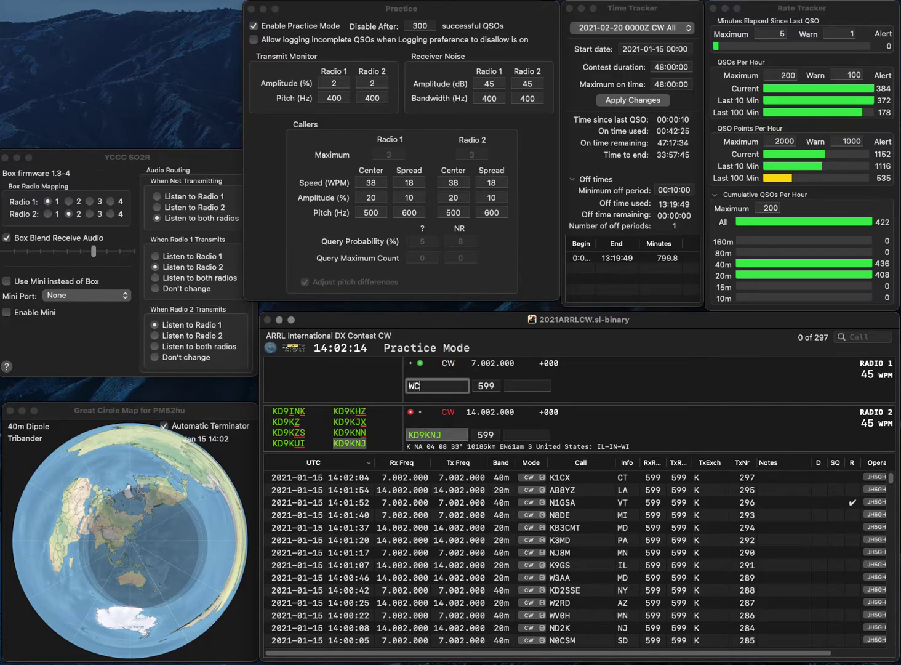
pyautogui.write('9JM')
pyautogui.press('Home')
pyautogui.press('Delete')
pyautogui.write('A')
pyautogui.press('Return')
pyautogui.write('IL')
pyautogui.press('Return')
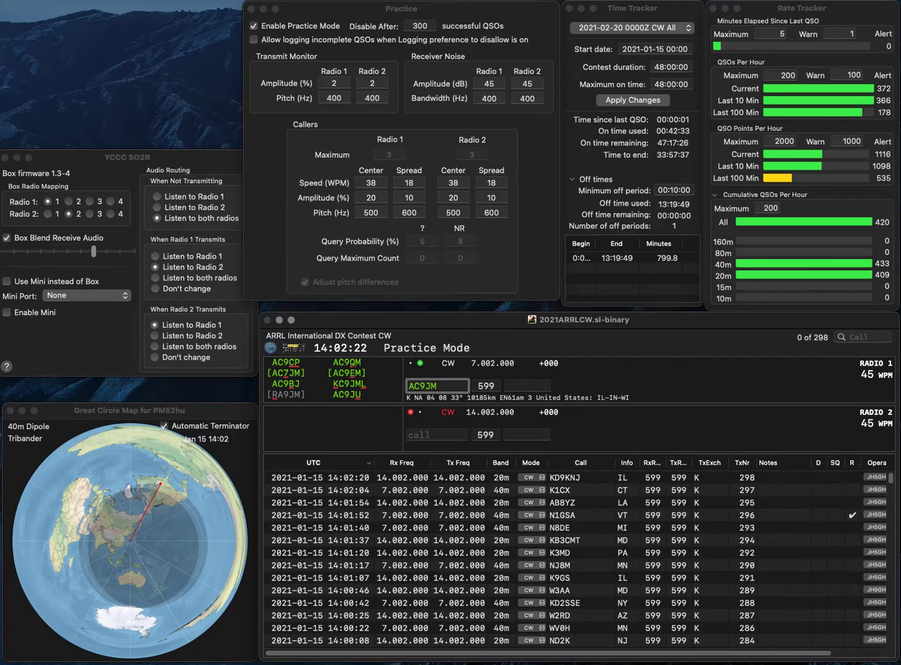
pyautogui.press('BackSpace')
pyautogui.write('7')
pyautogui.press('Return')
pyautogui.write('W')
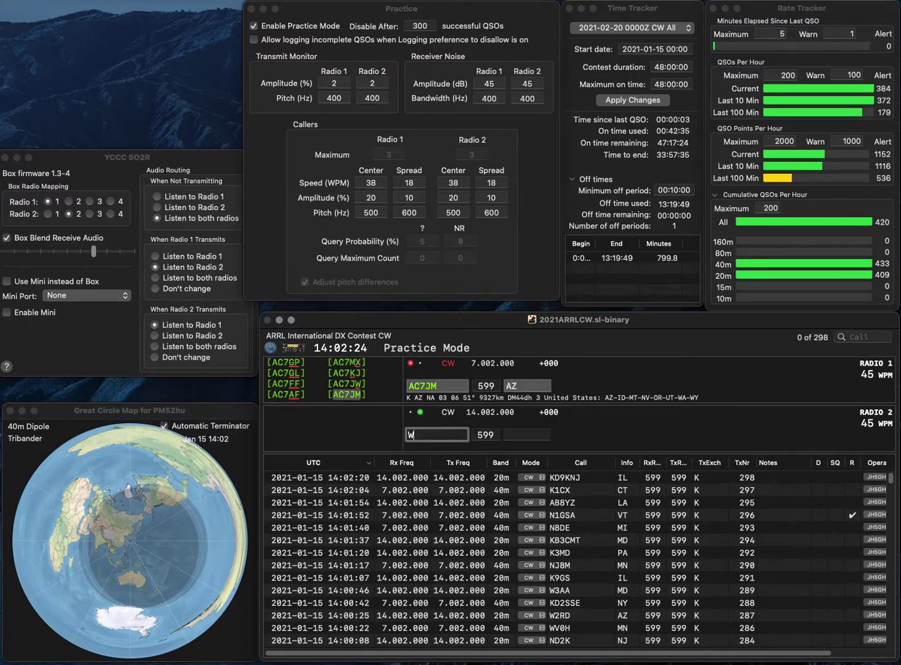
pyautogui.write('6LSJ')
pyautogui.press('Return')
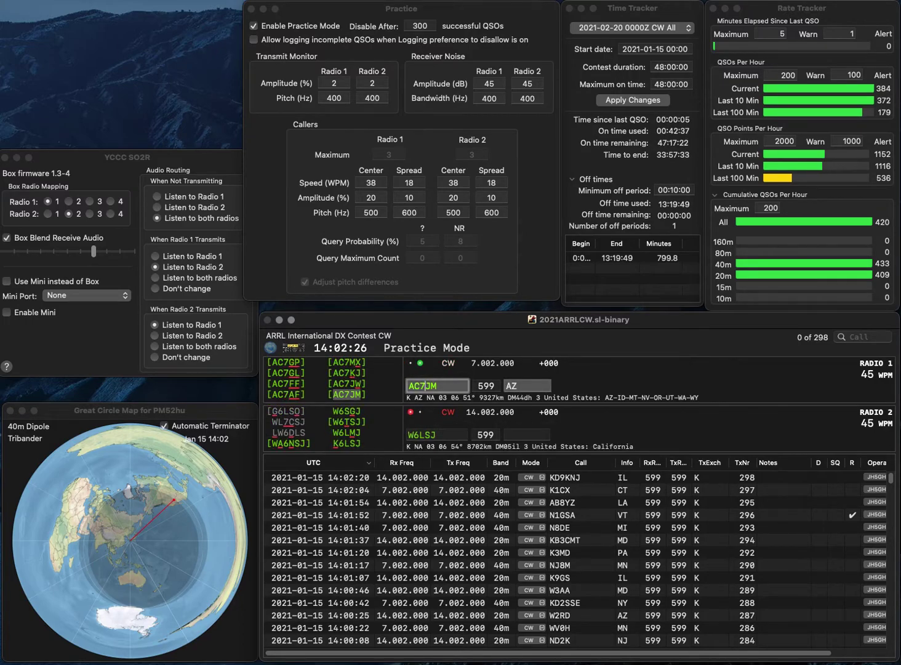
pyautogui.press('space')
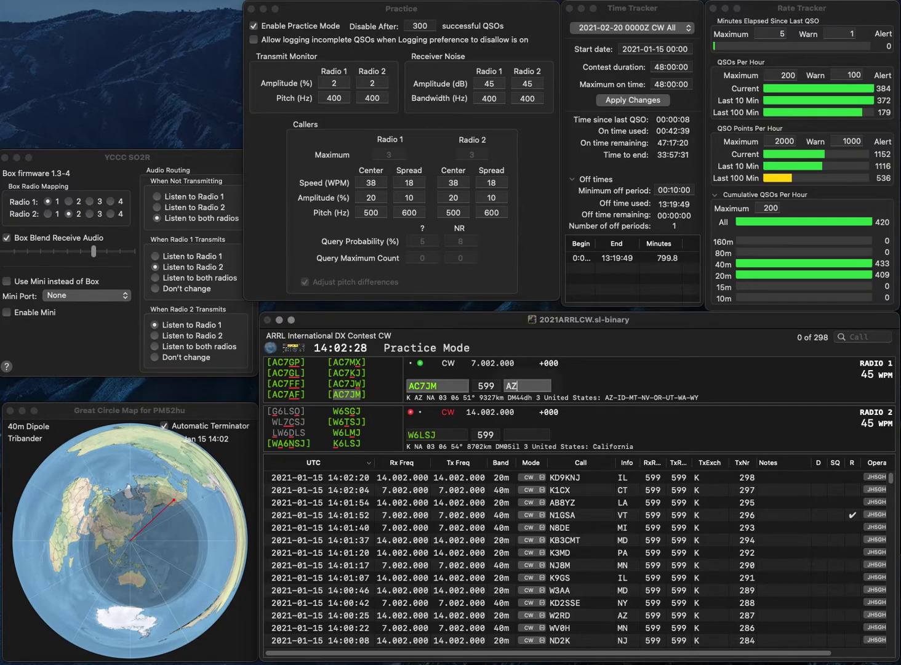
pyautogui.press('Return')
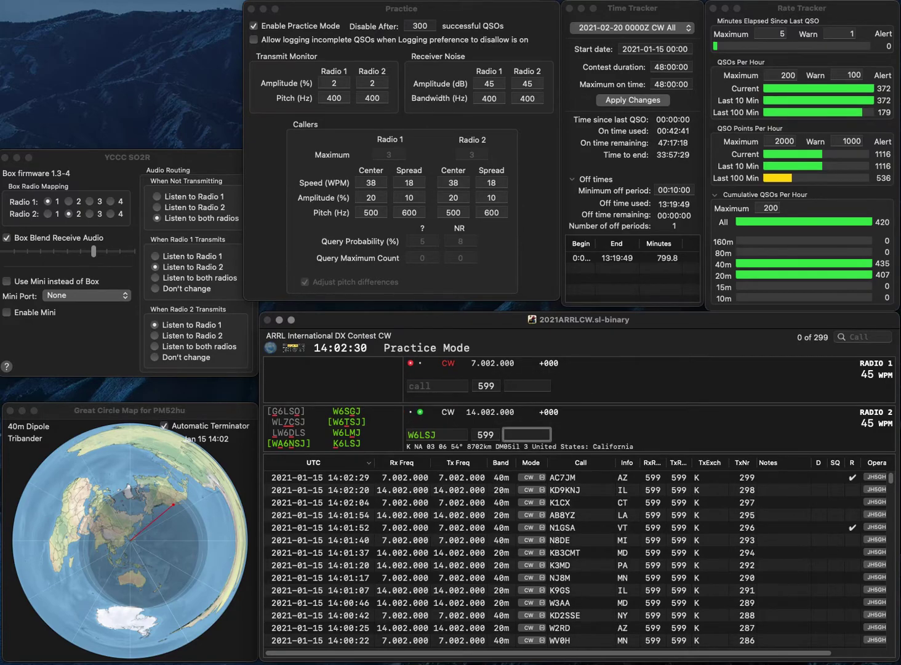
# Correct the Radio 2 call to K6LSJ and send it again.
pyautogui.press('space')
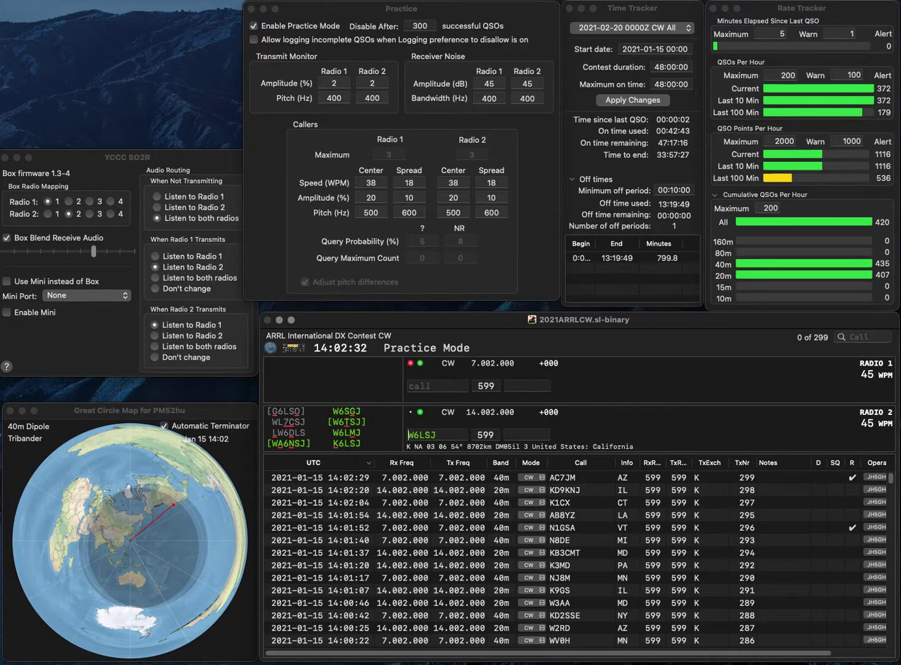
pyautogui.press('Delete')
pyautogui.write('K')
pyautogui.press('Tab')
pyautogui.press('Return')
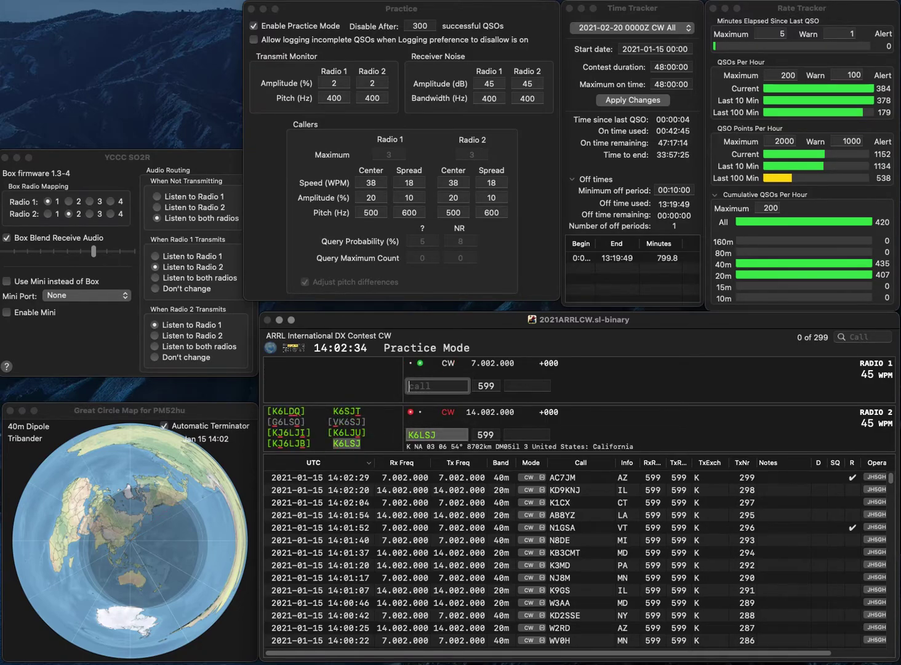
# Send the call VE2FN on Radio 1.
pyautogui.write('VE2FN')
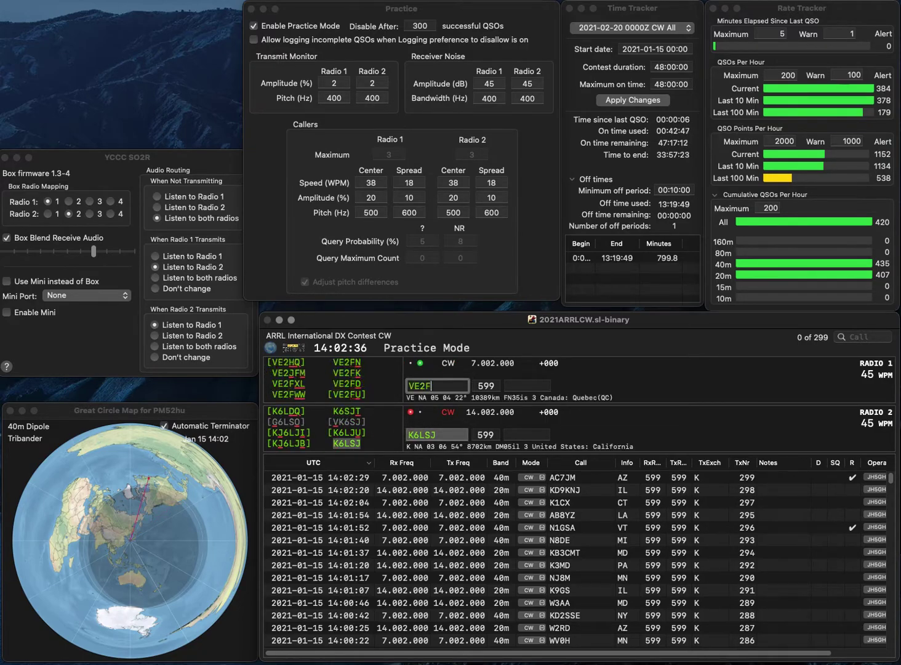
pyautogui.press('Return')
pyautogui.press('Return')
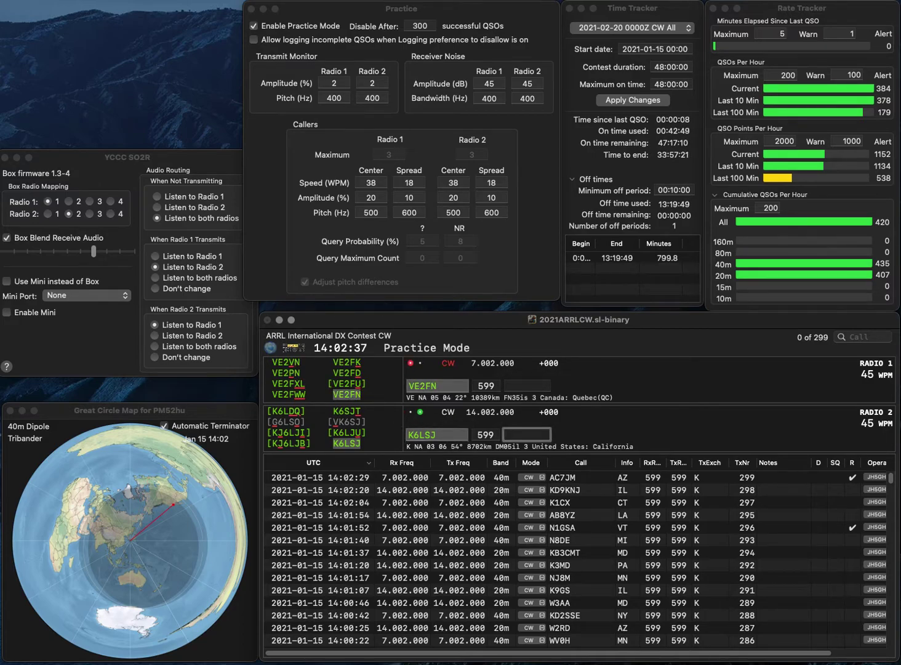
# Log K6LSJ on Radio 2 with exchange CA and VE2FN on Radio 1 with exchange QC.
pyautogui.write('K')
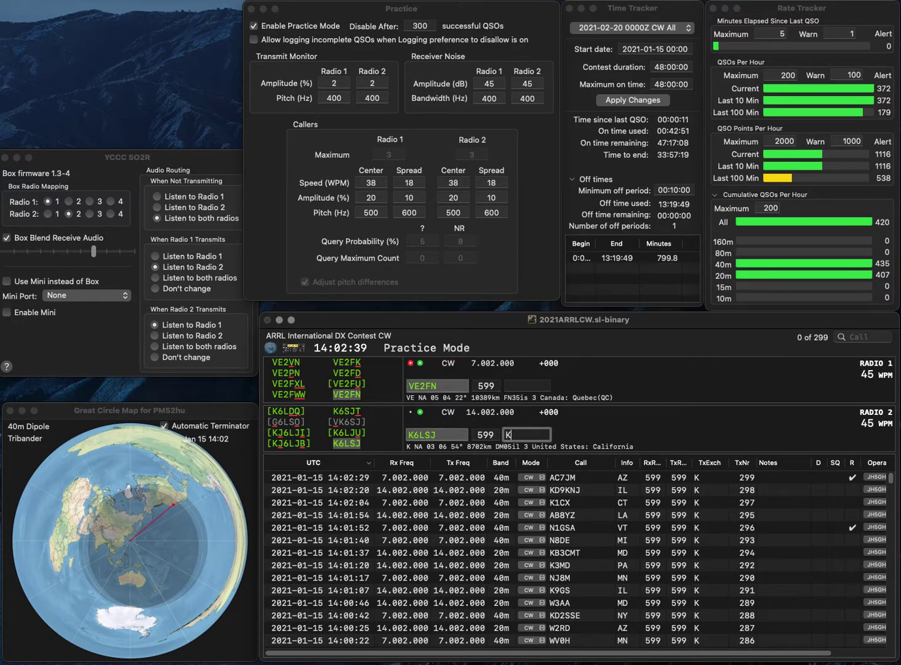
pyautogui.press('Return')
pyautogui.write('QC')
pyautogui.press('Return')
pyautogui.write('W9XG')
pyautogui.press('Return')
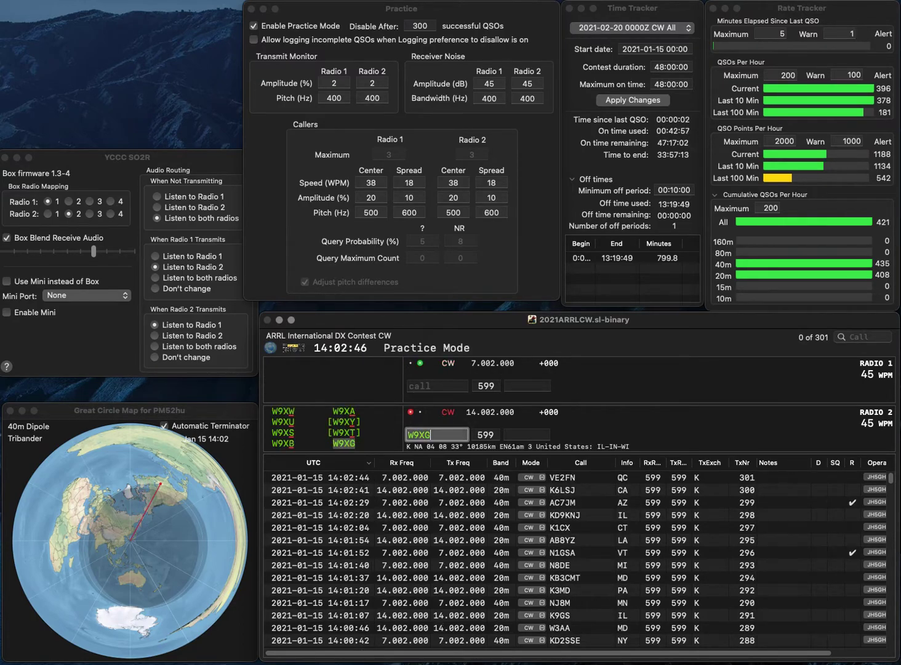
pyautogui.write('WA0DKC')
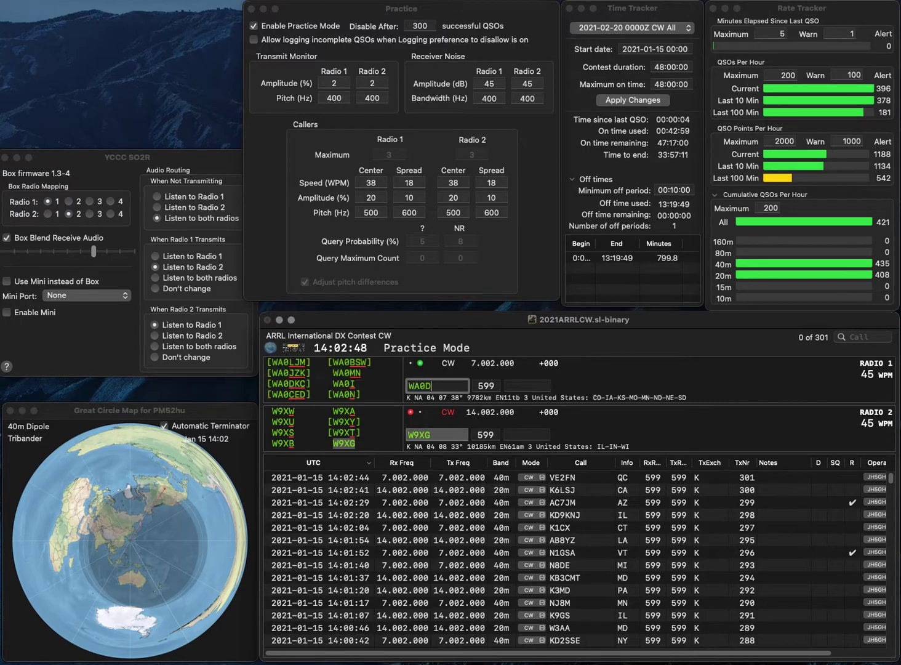
pyautogui.press('Return')
# Log W9XG on Radio 2 with exchange IN.
pyautogui.press('space')
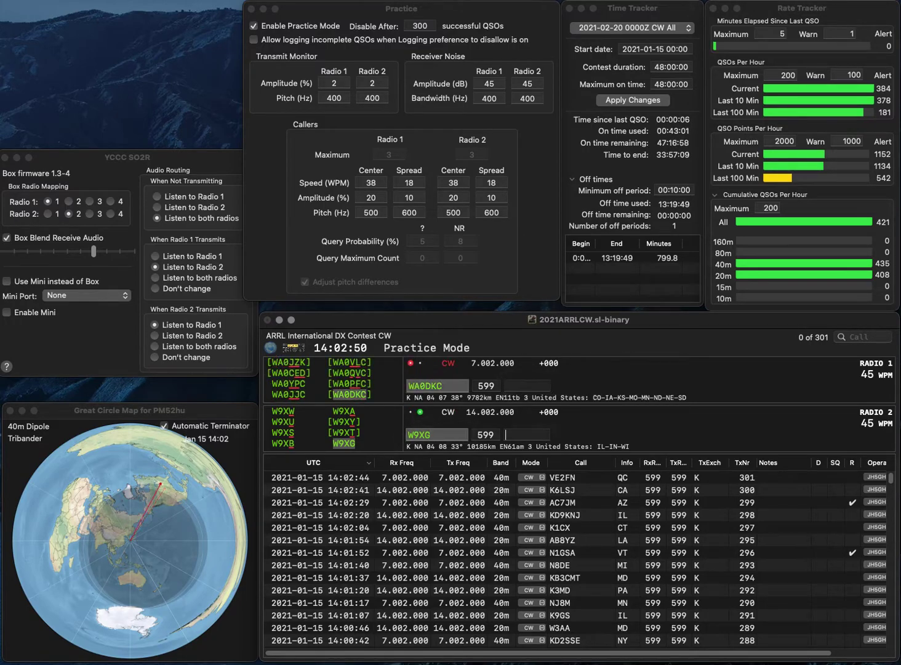
pyautogui.write('IN')
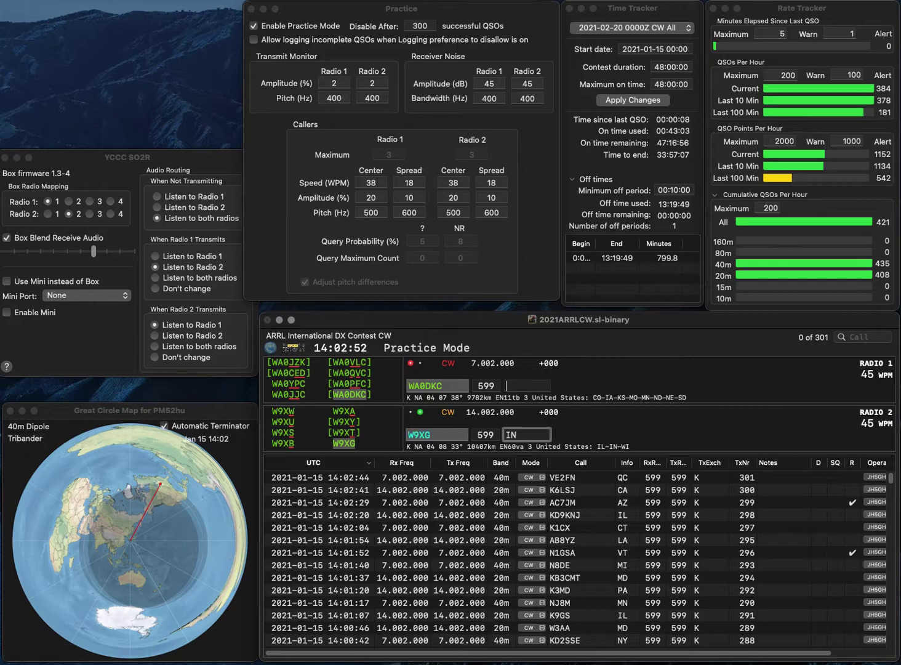
pyautogui.press('Return')
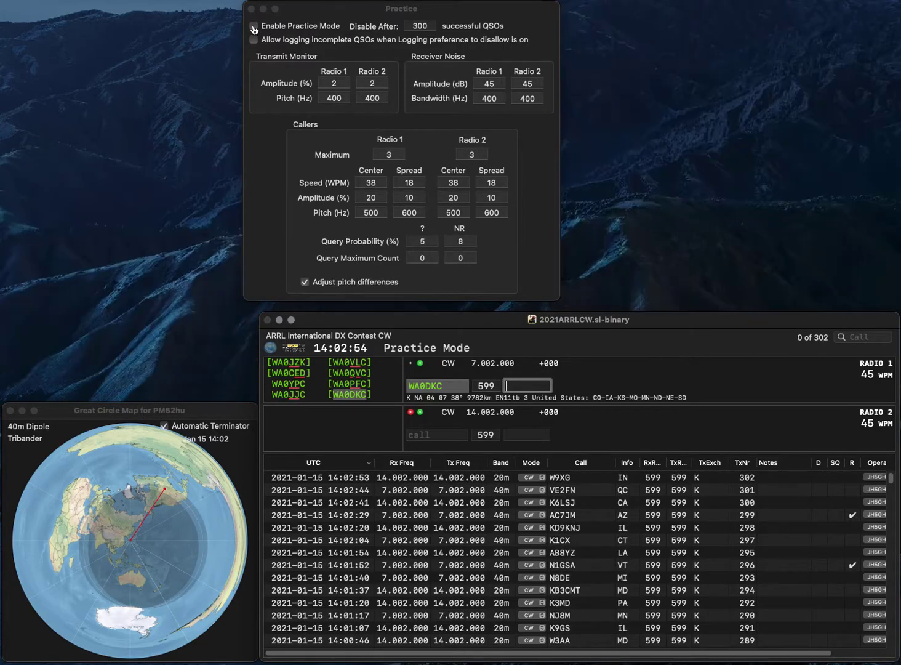